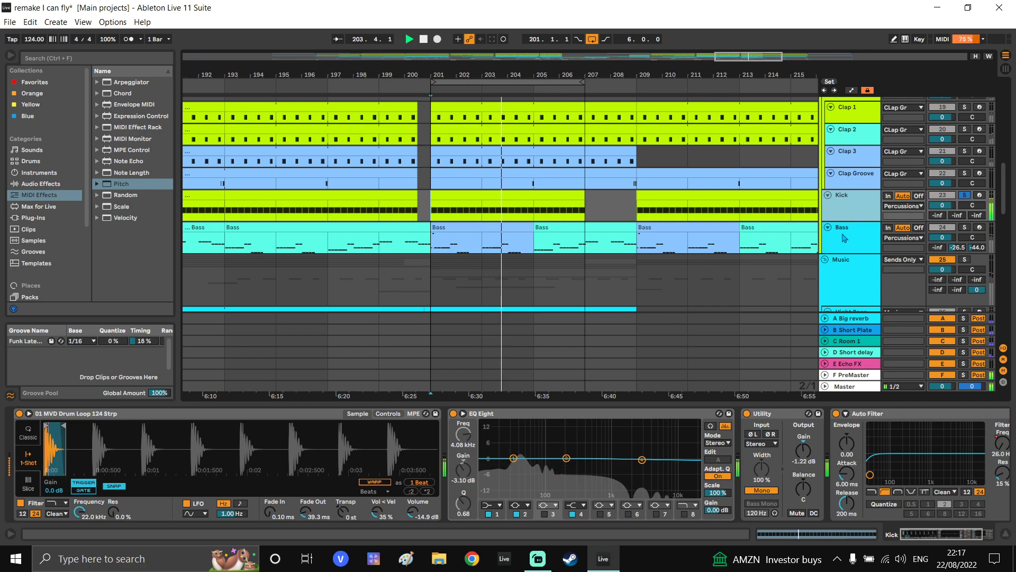
# Reorder the Kick track's devices so that Utility sits directly before EQ Eight
pyautogui.moveTo(760, 423); pyautogui.dragTo(469, 422)
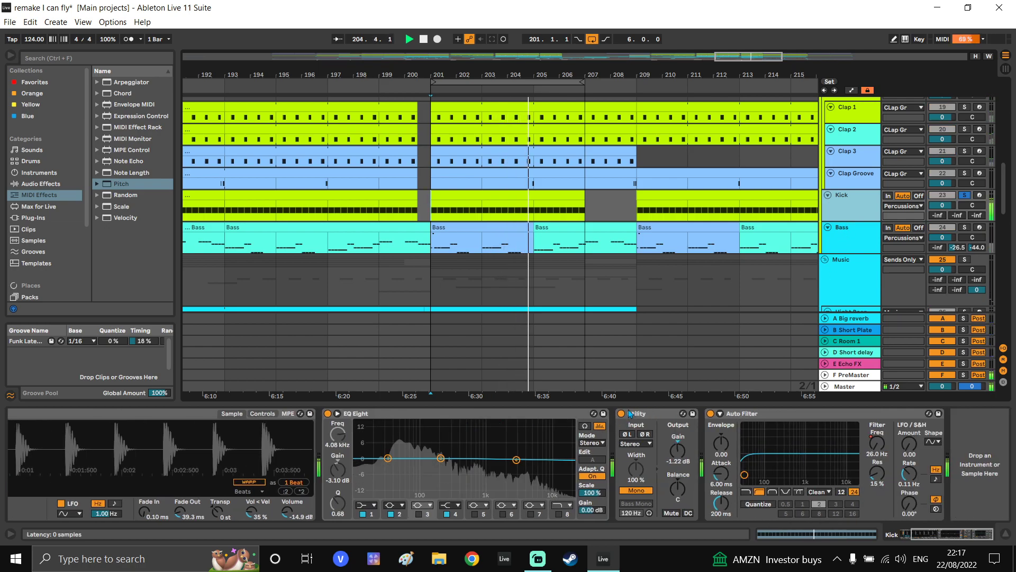
pyautogui.moveTo(535, 414); pyautogui.dragTo(689, 437)
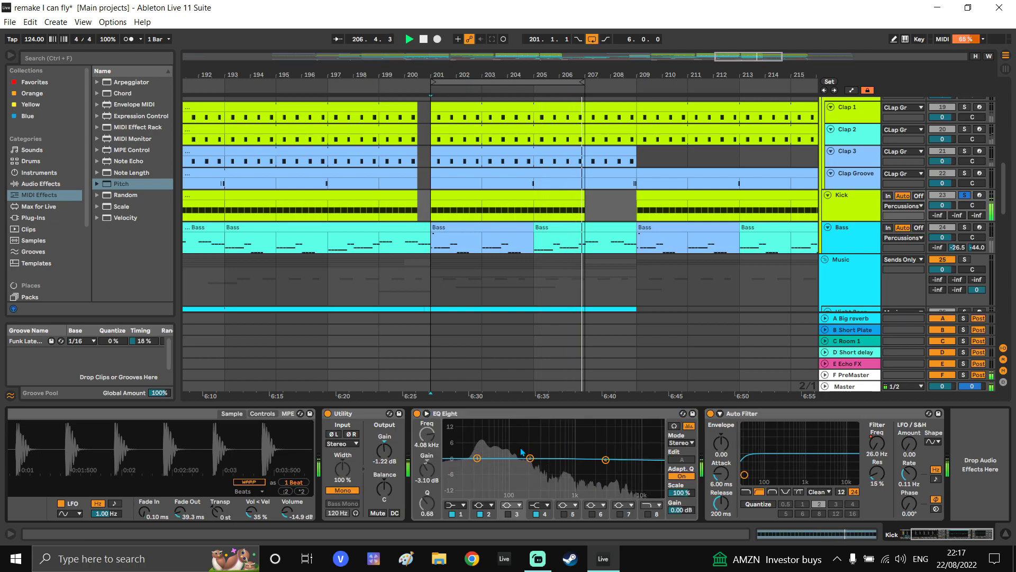
# On the Kick's EQ Eight, dip band 2 to about -2.5 dB at 180 Hz and enable band 5 at about -2.1 dB, 728 Hz
pyautogui.click(530, 459)
pyautogui.click(688, 426)
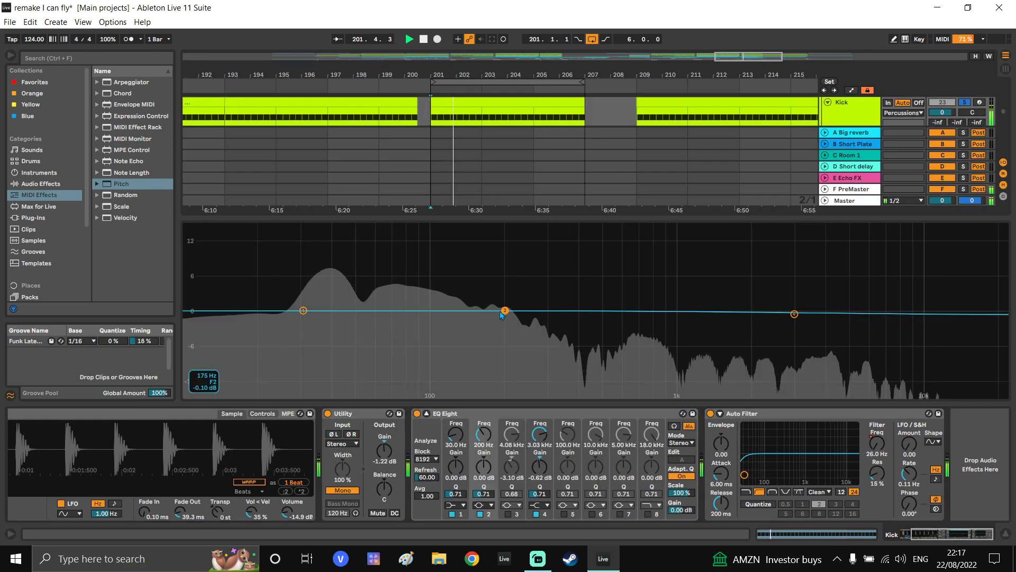
pyautogui.moveTo(493, 280); pyautogui.dragTo(494, 324)
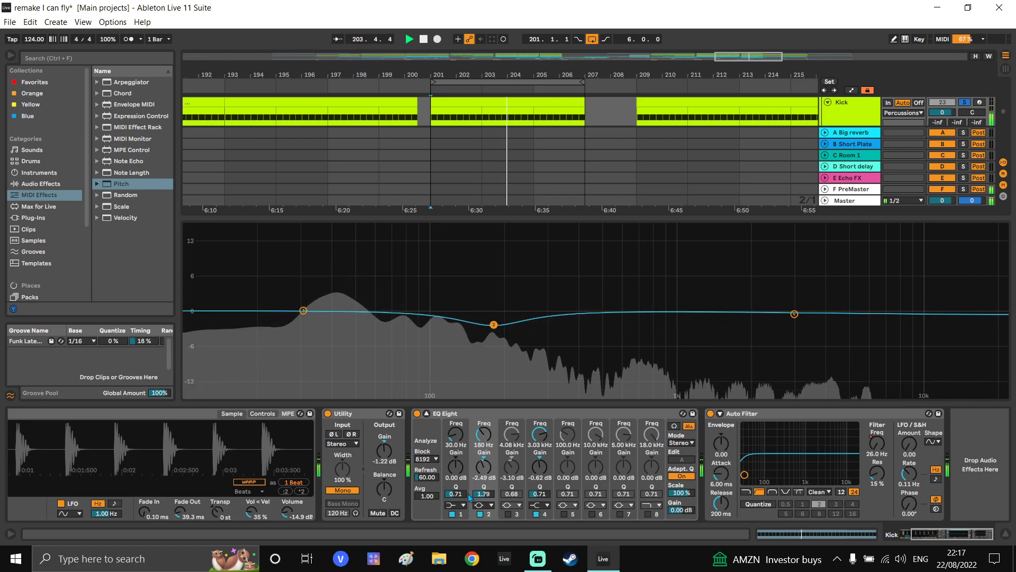
pyautogui.click(481, 514)
pyautogui.click(480, 513)
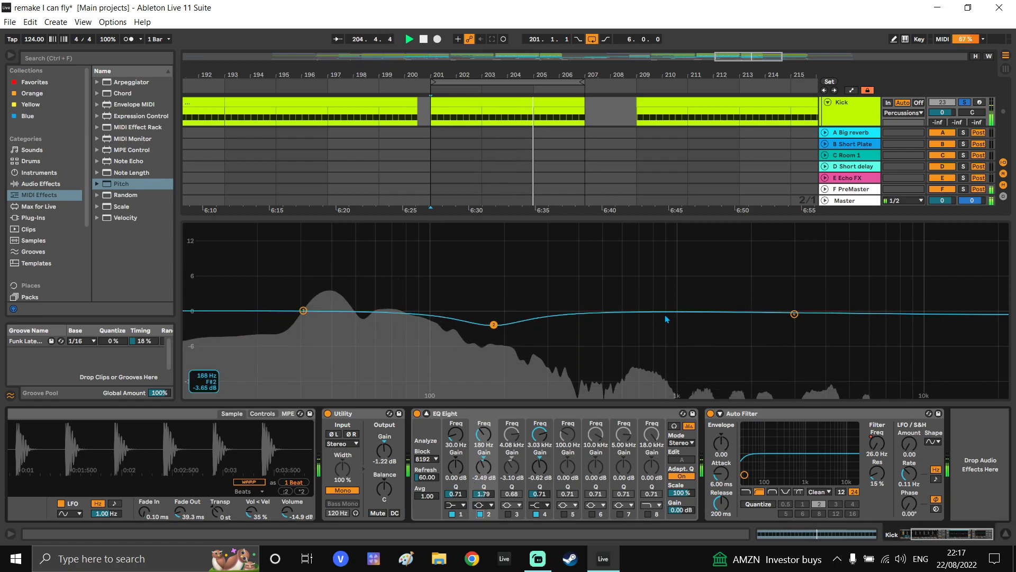
pyautogui.click(564, 514)
pyautogui.moveTo(431, 310); pyautogui.dragTo(643, 322)
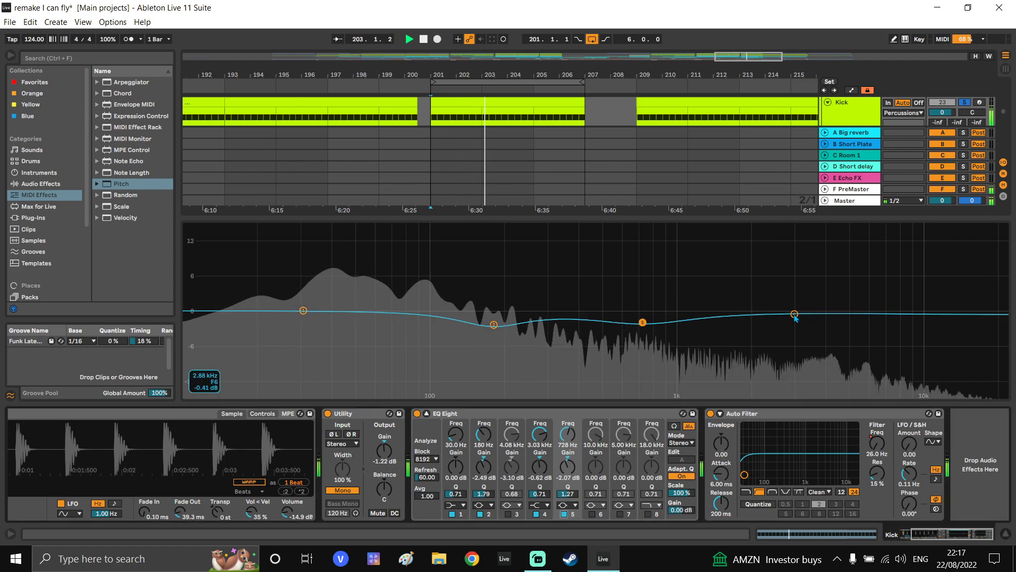
pyautogui.click(427, 414)
# Show the Session View mixer and solo the Clap 1 track alongside the Kick, with its devices displayed
pyautogui.scroll(5, 648, 172)
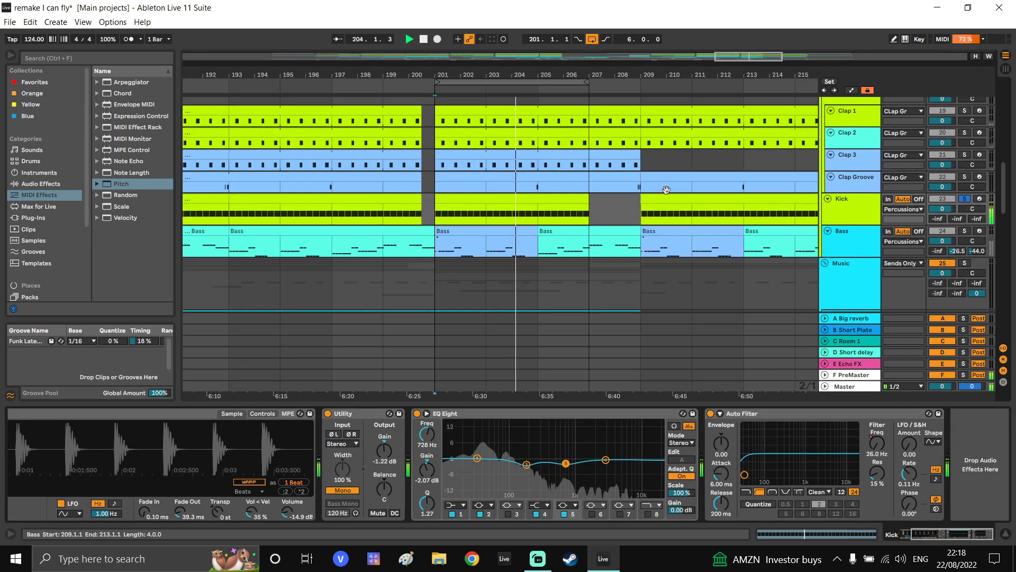
pyautogui.click(764, 379)
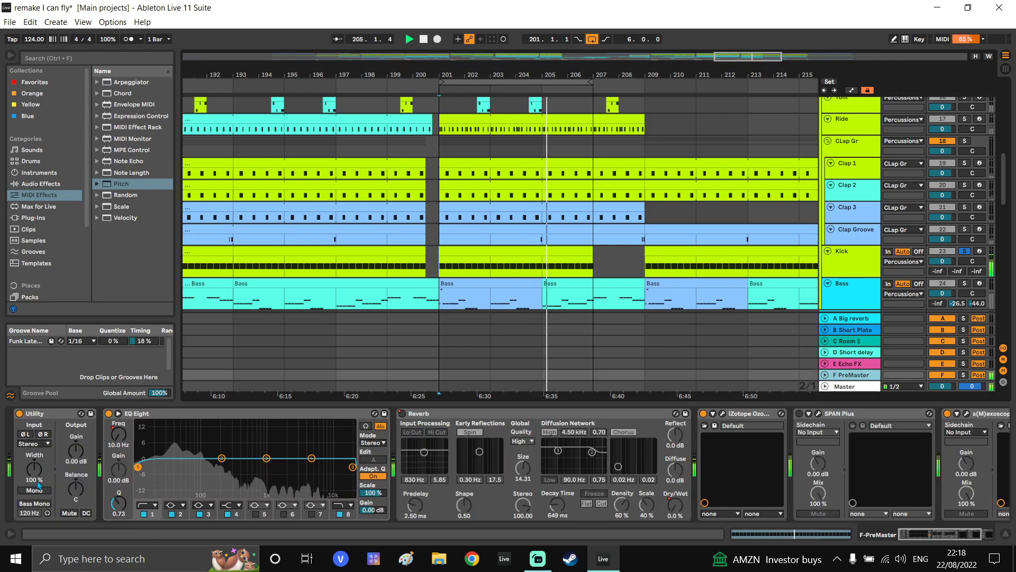
pyautogui.click(863, 146)
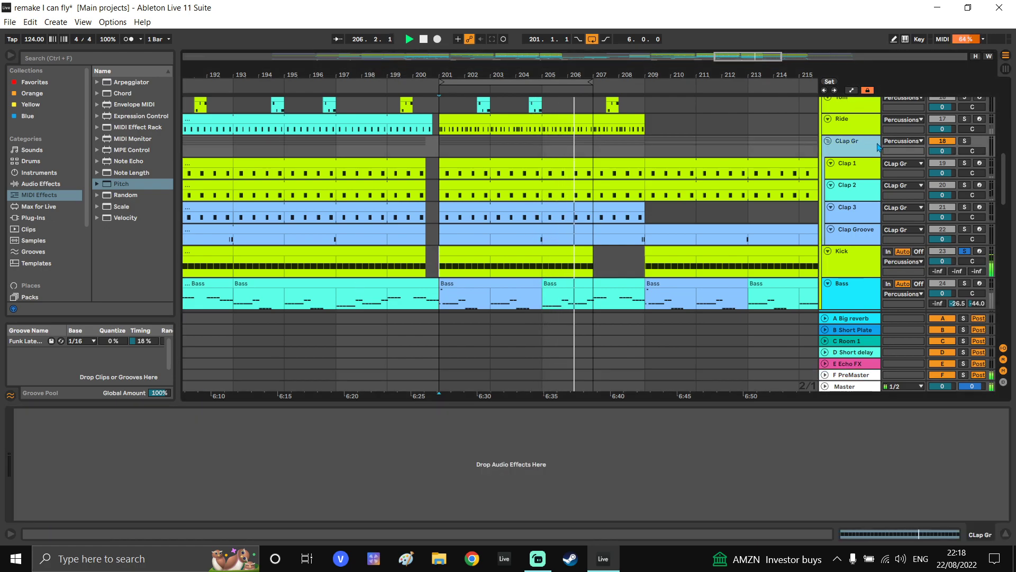
pyautogui.click(846, 166)
pyautogui.press('Tab')
pyautogui.hscroll(3, 396, 175)
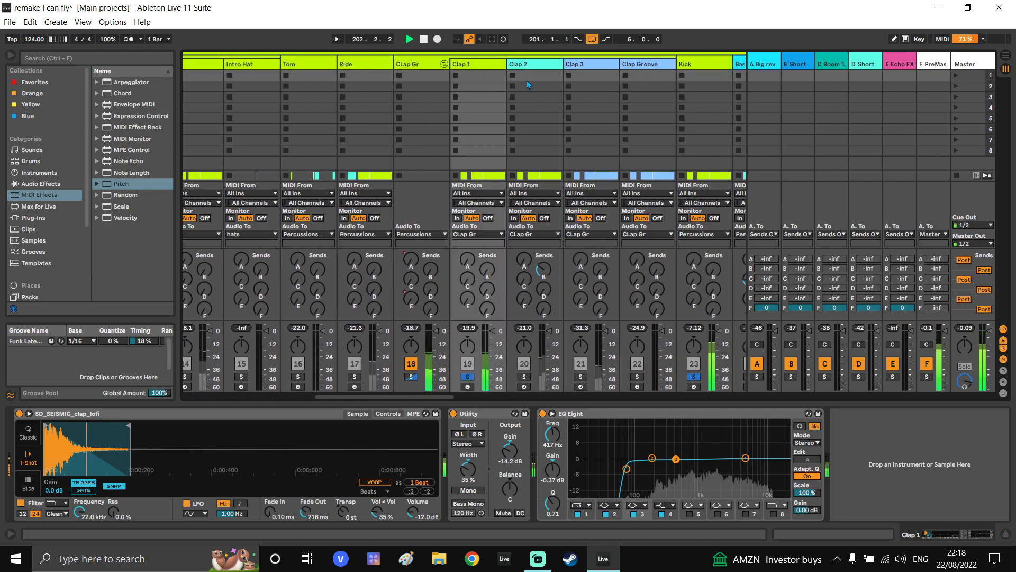
# Deactivate return tracks A through E together, leaving out the PreMaster
pyautogui.click(760, 63)
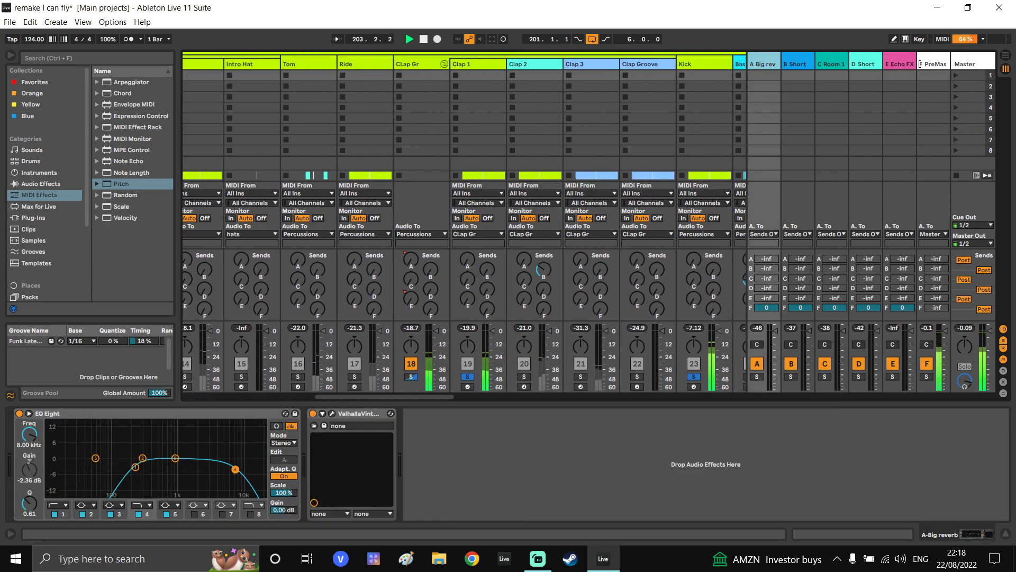
pyautogui.click(904, 64)
pyautogui.click(757, 363)
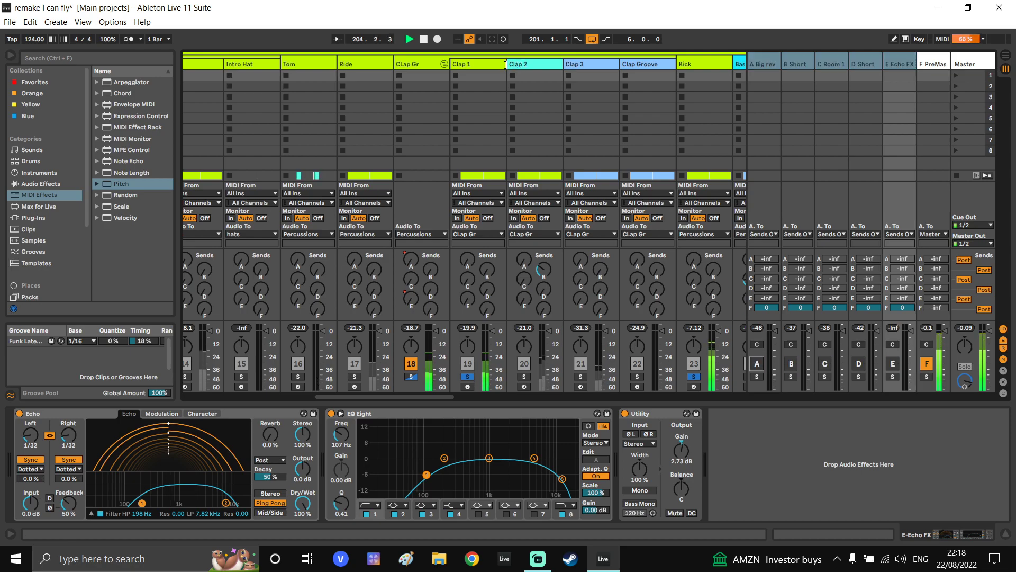
# On Clap 1's EQ Eight, set band 3 to about -3.6 dB at 1.78 kHz and band 2 to about -1.4 dB at 758 Hz
pyautogui.click(480, 72)
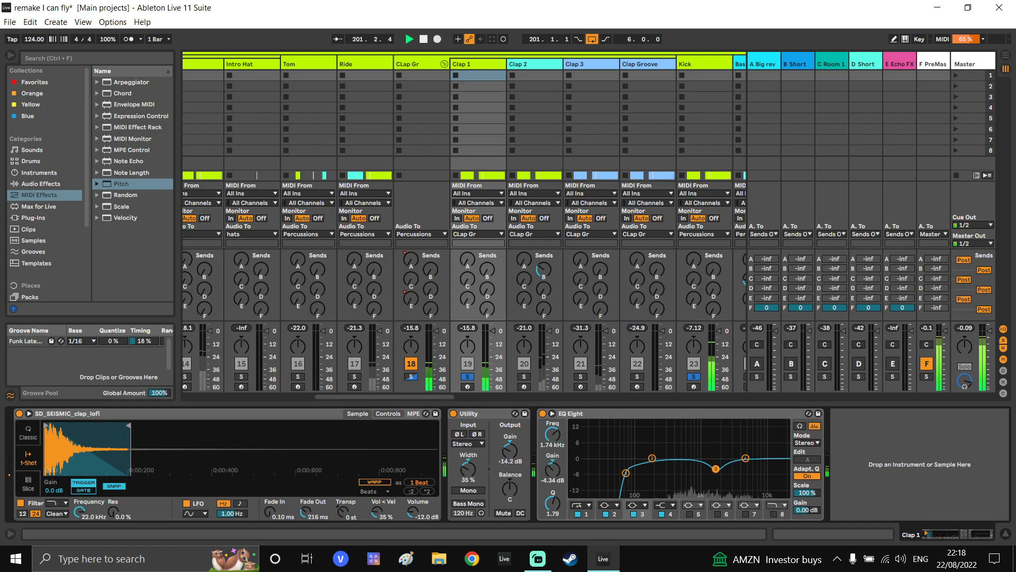
pyautogui.click(634, 514)
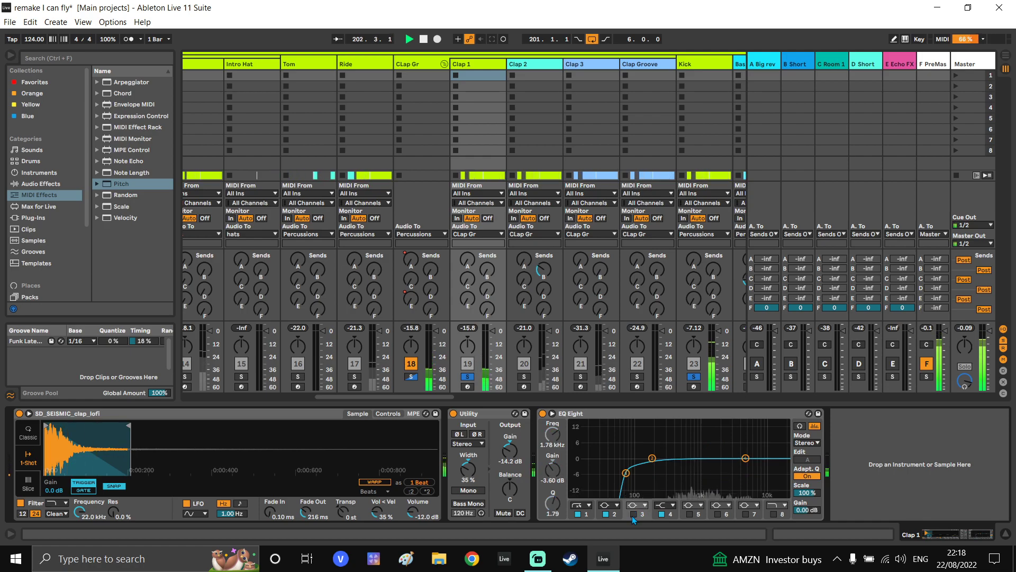
pyautogui.click(634, 513)
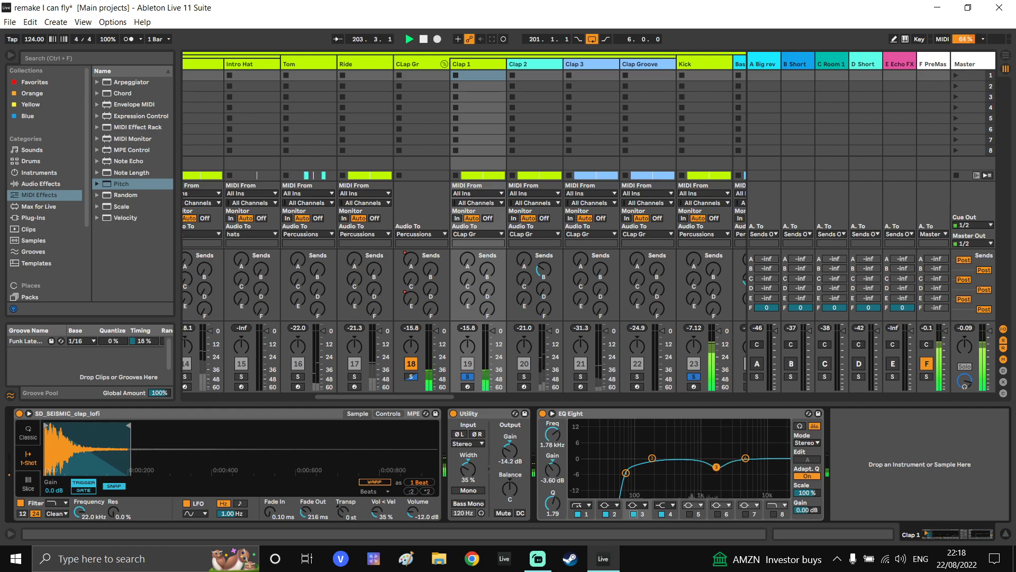
pyautogui.moveTo(696, 432); pyautogui.dragTo(693, 462)
# Give band 1 of Clap 1's EQ Eight a gentler low cut and enable band 5 at about -2.4 dB, 316 Hz, comparing against bypass
pyautogui.click(582, 505)
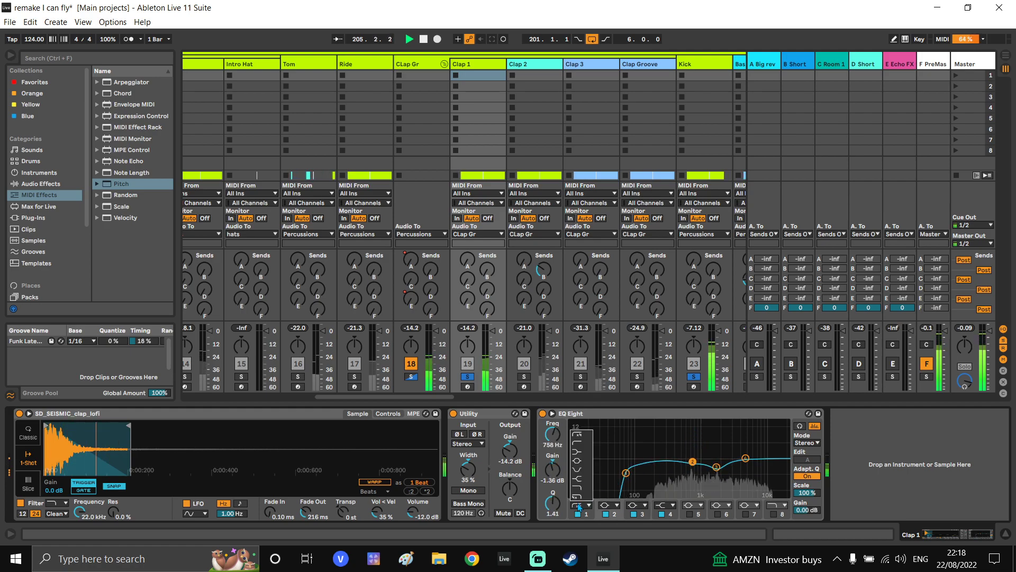
pyautogui.click(582, 443)
pyautogui.moveTo(630, 473); pyautogui.dragTo(668, 464)
pyautogui.click(689, 514)
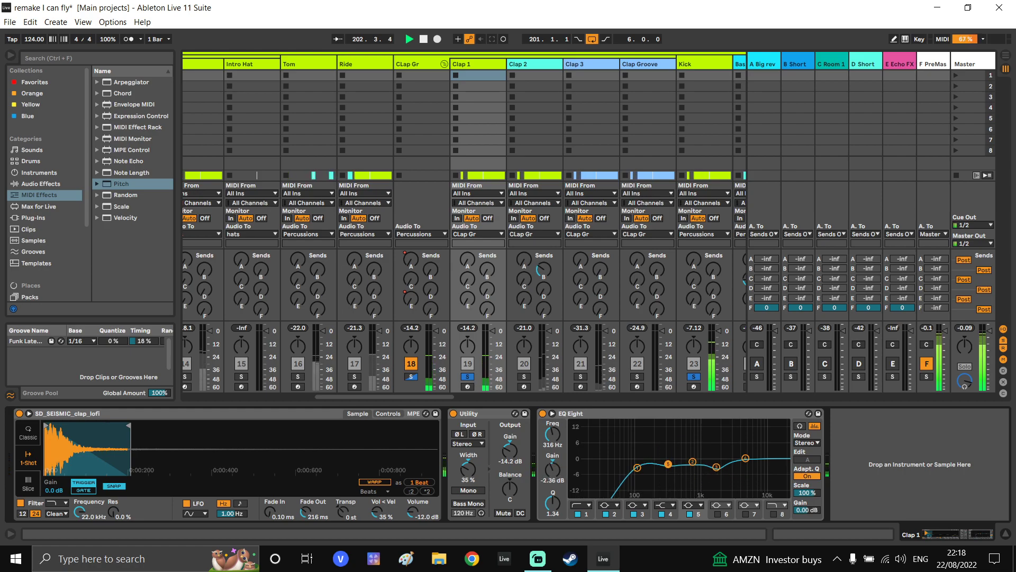
pyautogui.click(542, 414)
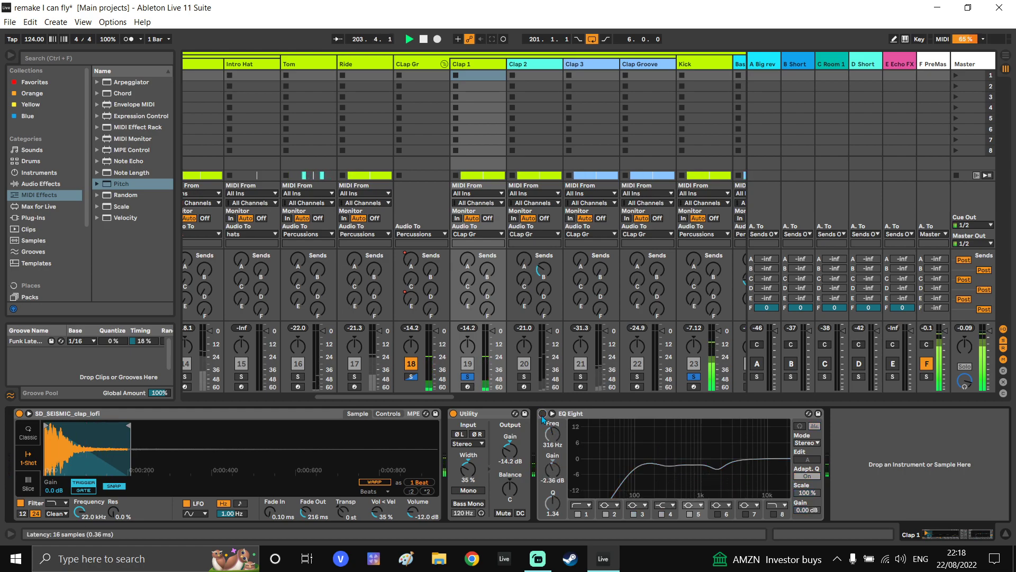
pyautogui.click(542, 414)
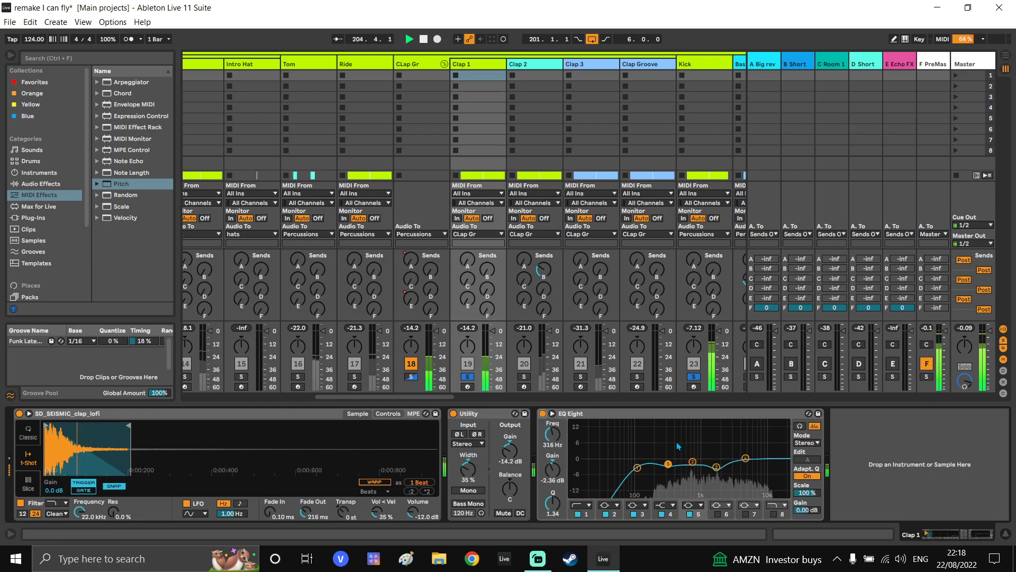
# Add a second EQ Eight from the Blue collection to the end of Clap 1's device chain
pyautogui.click(47, 118)
pyautogui.moveTo(126, 138); pyautogui.dragTo(887, 432)
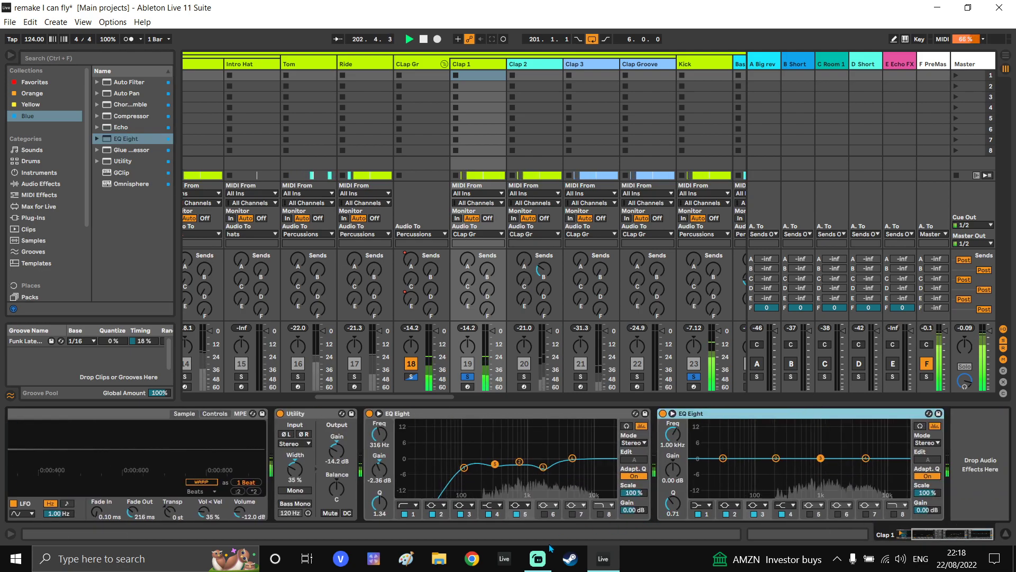
pyautogui.click(540, 557)
pyautogui.click(540, 557)
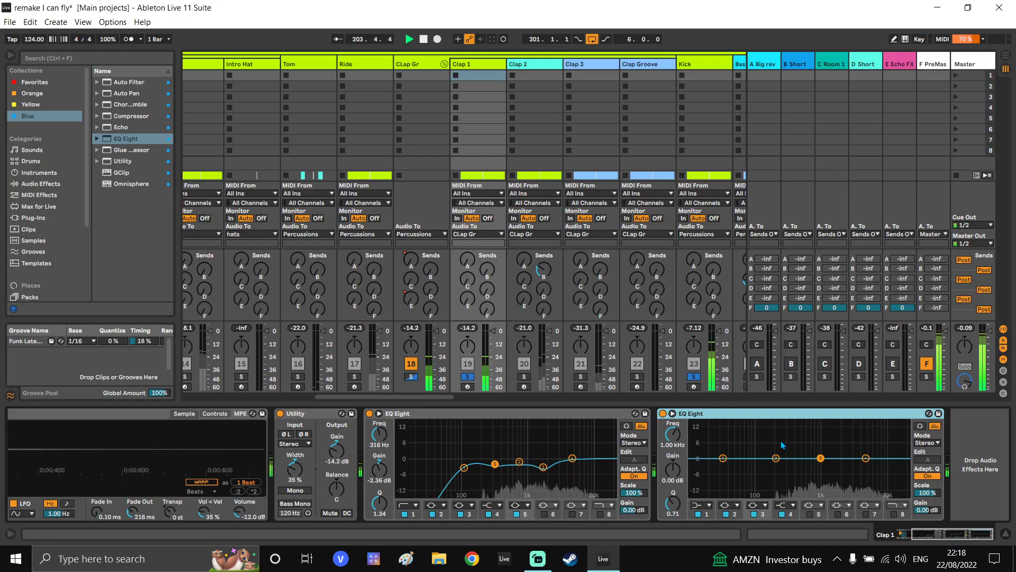
# On Clap 1's second EQ Eight, boost the high shelf to about 1.6 dB at 2.25 kHz and dip band 3, comparing against bypass
pyautogui.moveTo(820, 458); pyautogui.dragTo(843, 451)
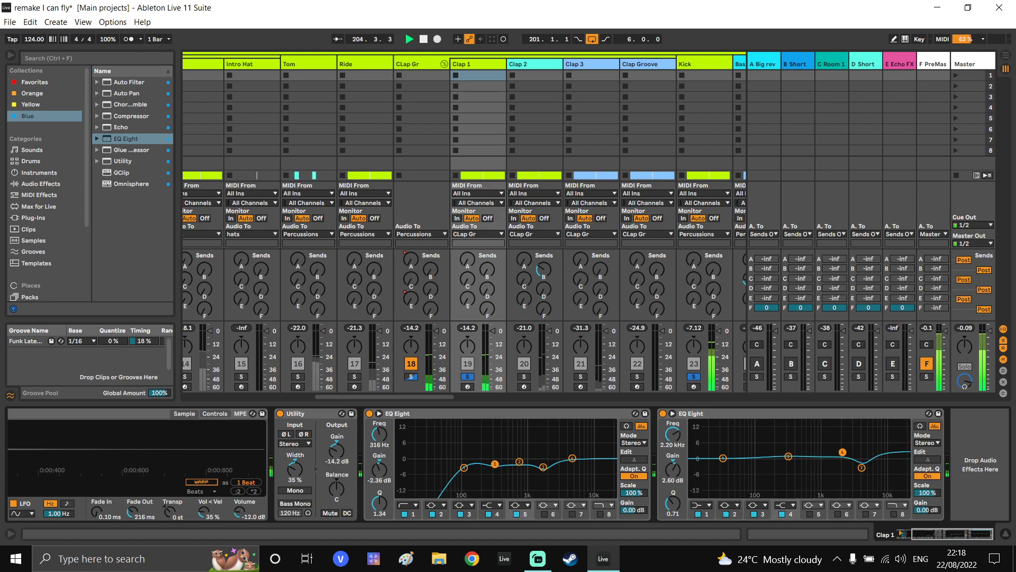
pyautogui.click(663, 414)
pyautogui.click(663, 414)
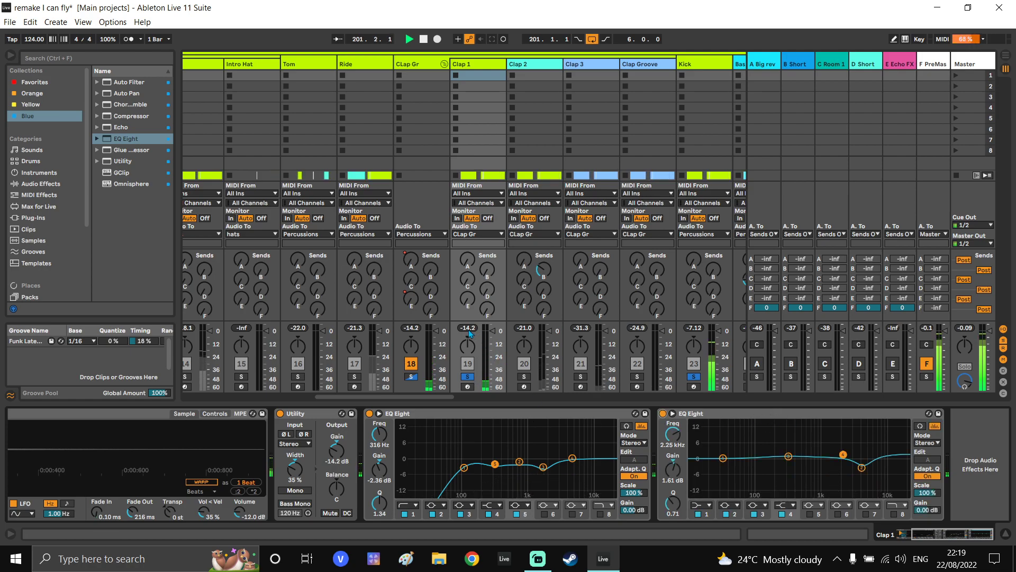
# Raise the Utility gain on Clap 1 to about -12.3 dB and reset the track's peak level reading
pyautogui.click(464, 68)
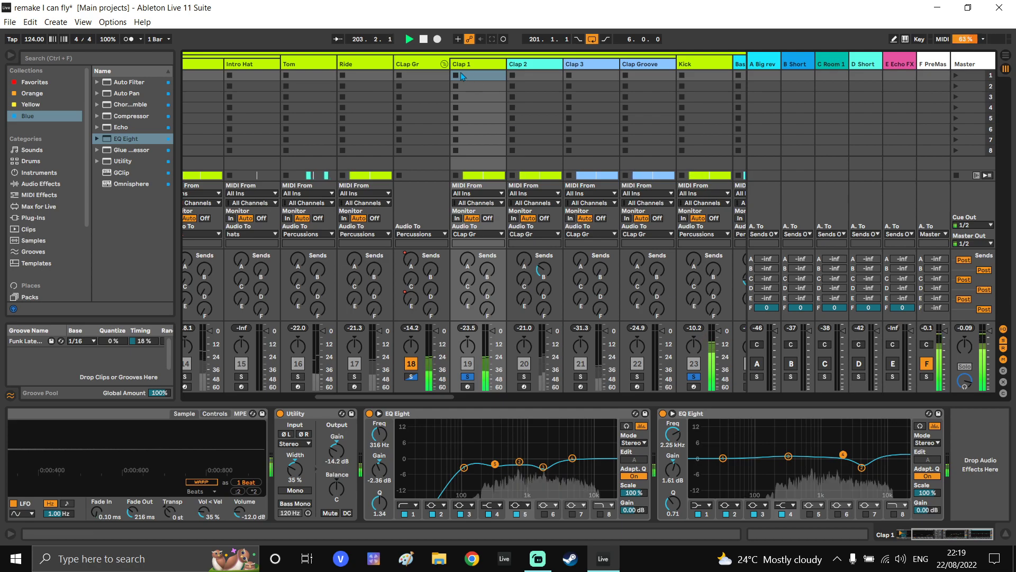
pyautogui.moveTo(337, 456); pyautogui.dragTo(337, 453)
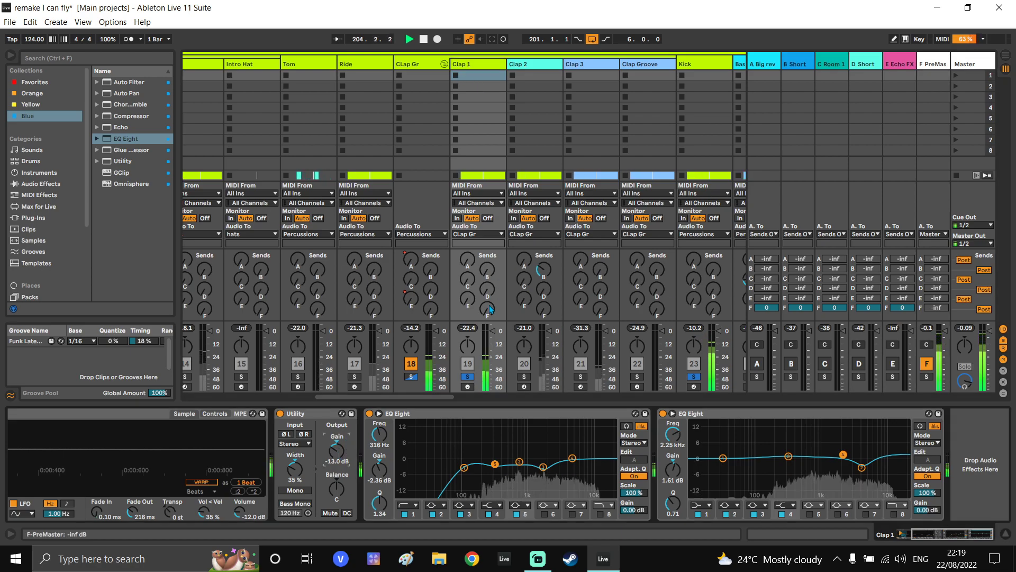
pyautogui.moveTo(337, 451); pyautogui.dragTo(336, 449)
pyautogui.click(471, 329)
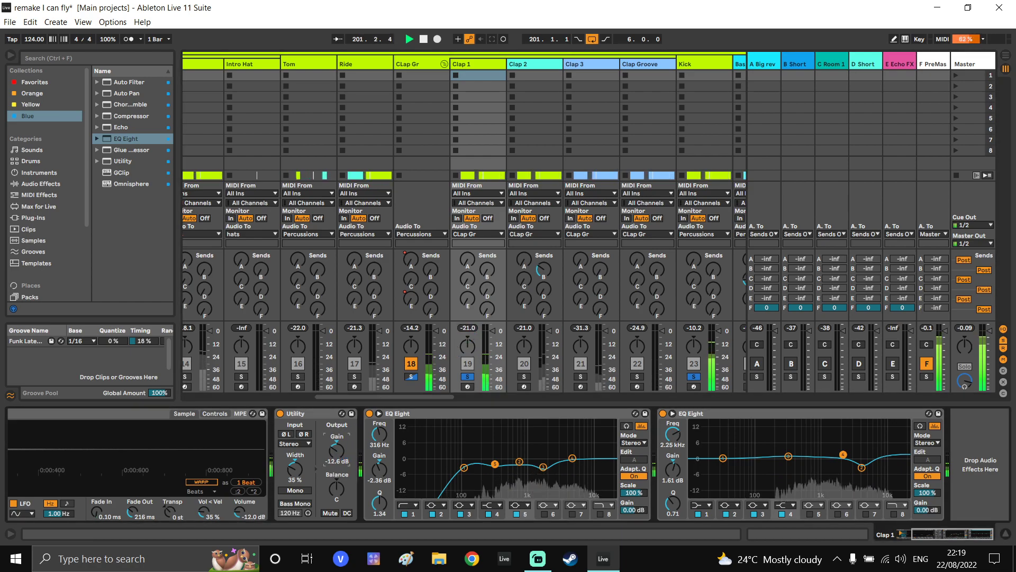
# Solo Clap 2 as well and set its EQ Eight's band 2 to about -0.7 dB at 1.98 kHz and band 4 to -5.6 dB at 13.8 kHz
pyautogui.hscroll(1, 532, 362)
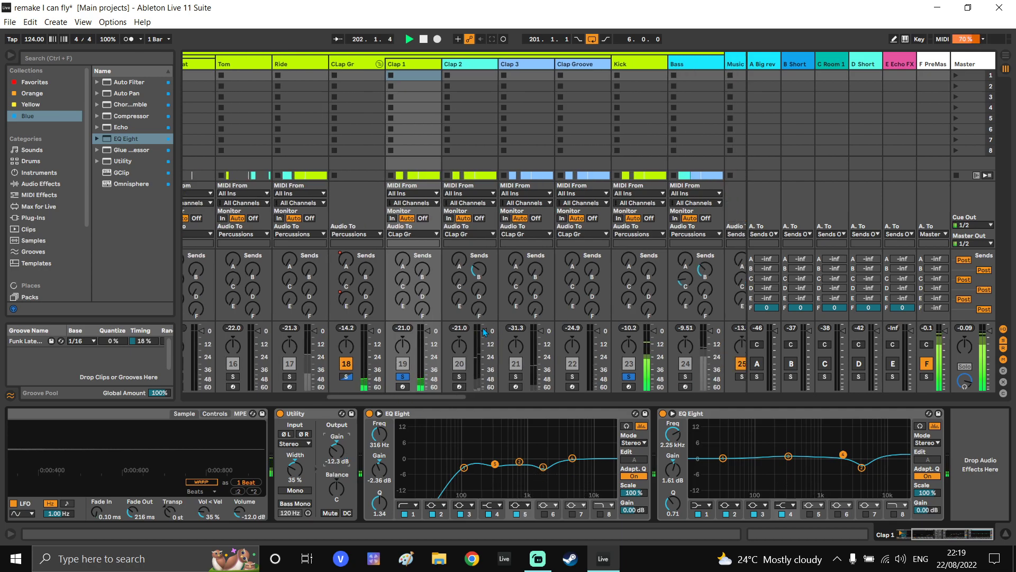
pyautogui.keyDown('ctrl'); pyautogui.click(460, 376); pyautogui.keyUp('ctrl')
pyautogui.click(459, 65)
pyautogui.click(371, 64)
pyautogui.click(455, 64)
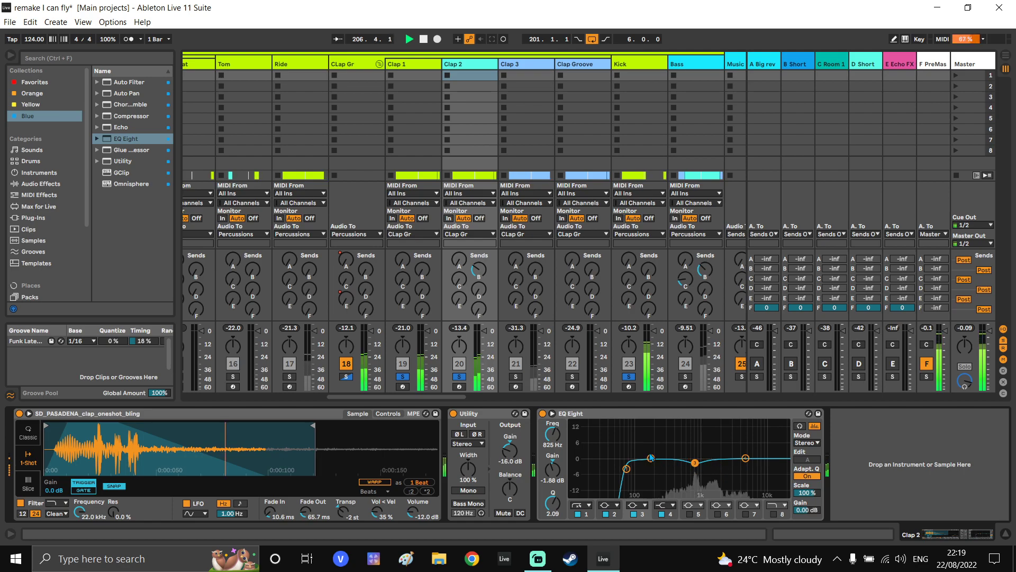
pyautogui.moveTo(651, 458); pyautogui.dragTo(718, 439)
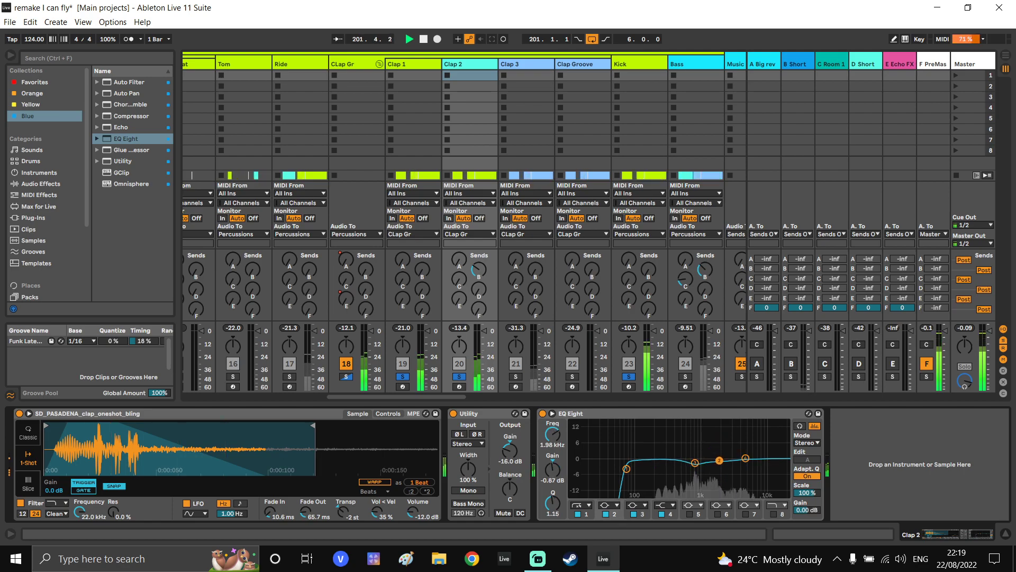
pyautogui.moveTo(745, 463); pyautogui.dragTo(774, 471)
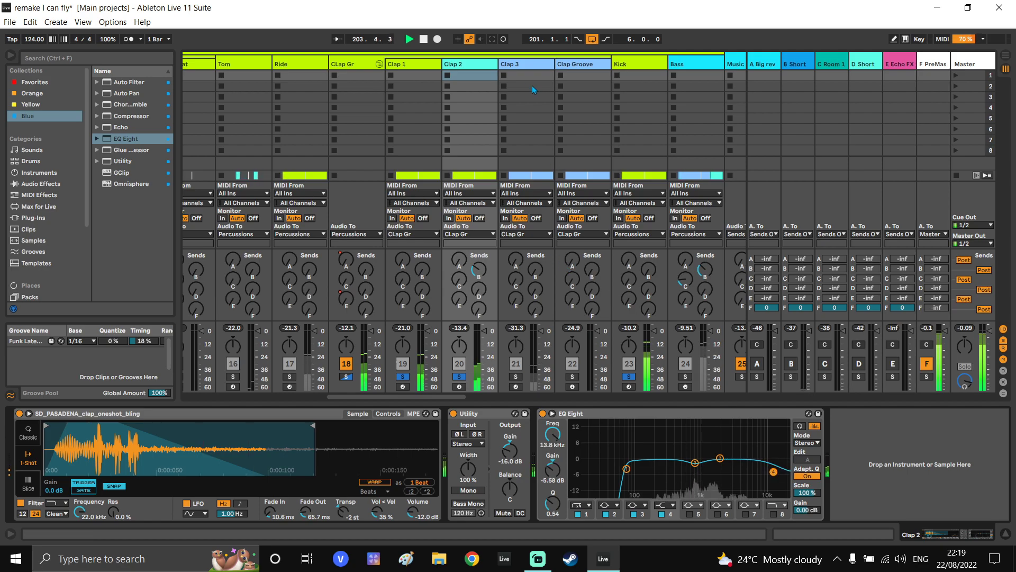
# Solo Clap 3 as well and reshape its EQ Eight by flattening band 3's dip and raising band 1's low-cut frequency
pyautogui.click(512, 68)
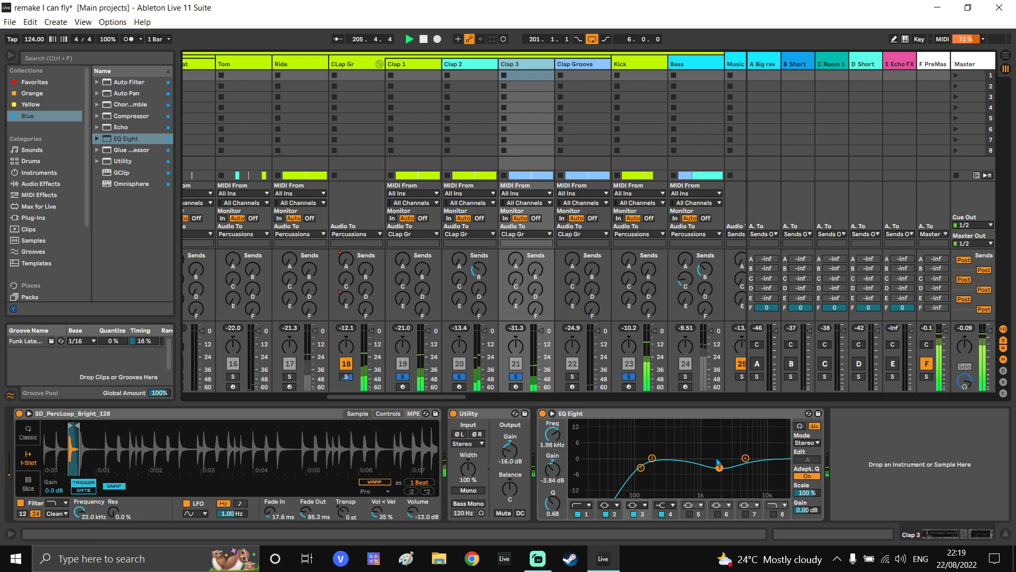
pyautogui.moveTo(719, 468); pyautogui.dragTo(717, 446)
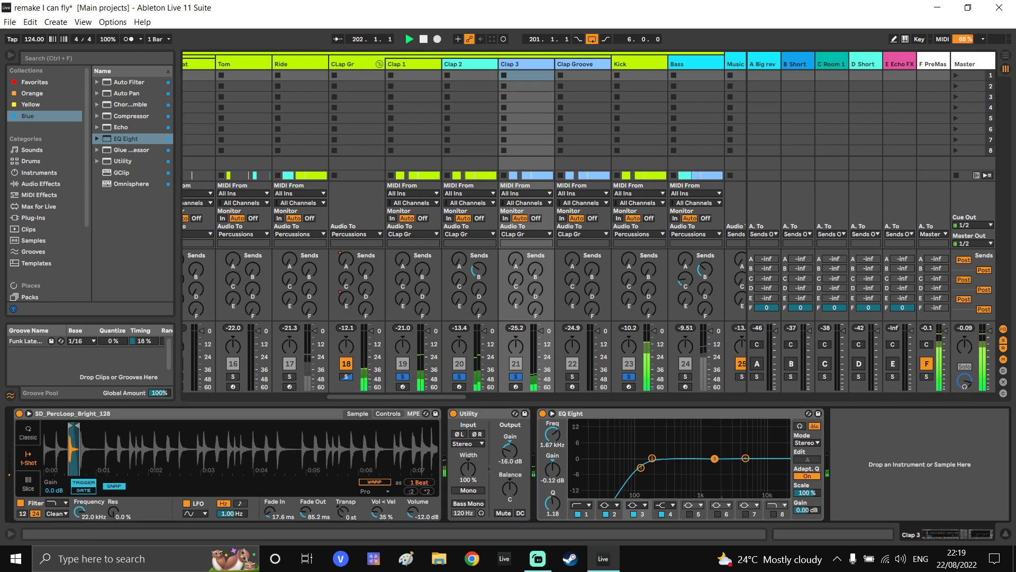
pyautogui.moveTo(704, 443); pyautogui.dragTo(660, 477)
# Lower band 4 of Clap 3's EQ Eight to about -3.6 dB at 10.9 kHz and compare the sound with the EQ bypassed
pyautogui.moveTo(748, 462); pyautogui.dragTo(755, 443)
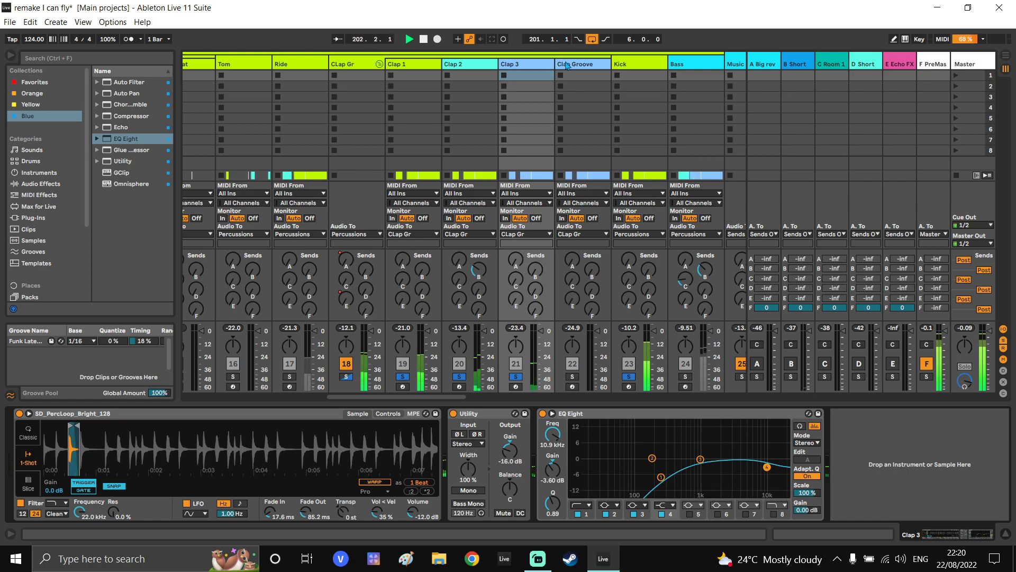
pyautogui.click(543, 413)
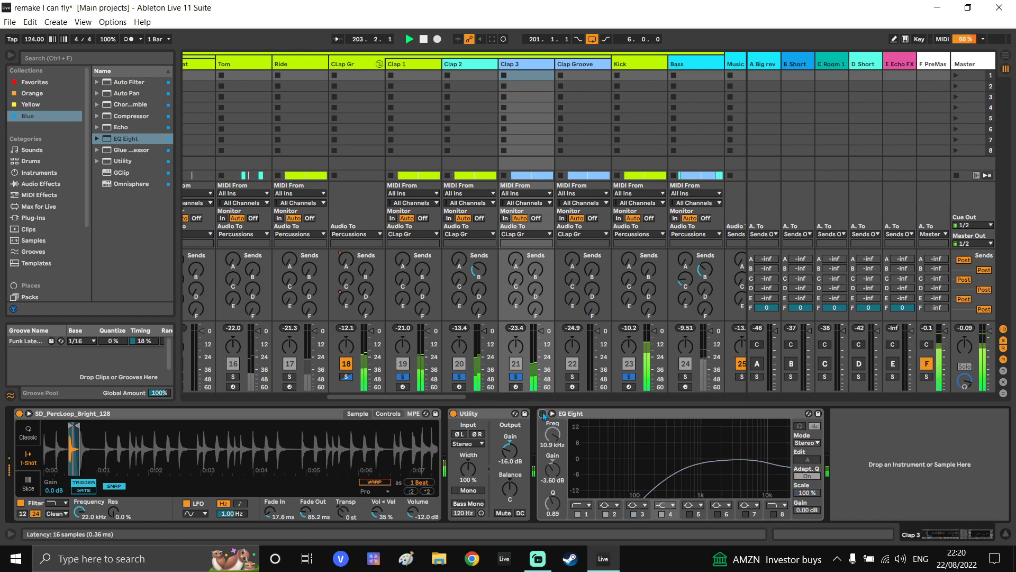
pyautogui.click(543, 413)
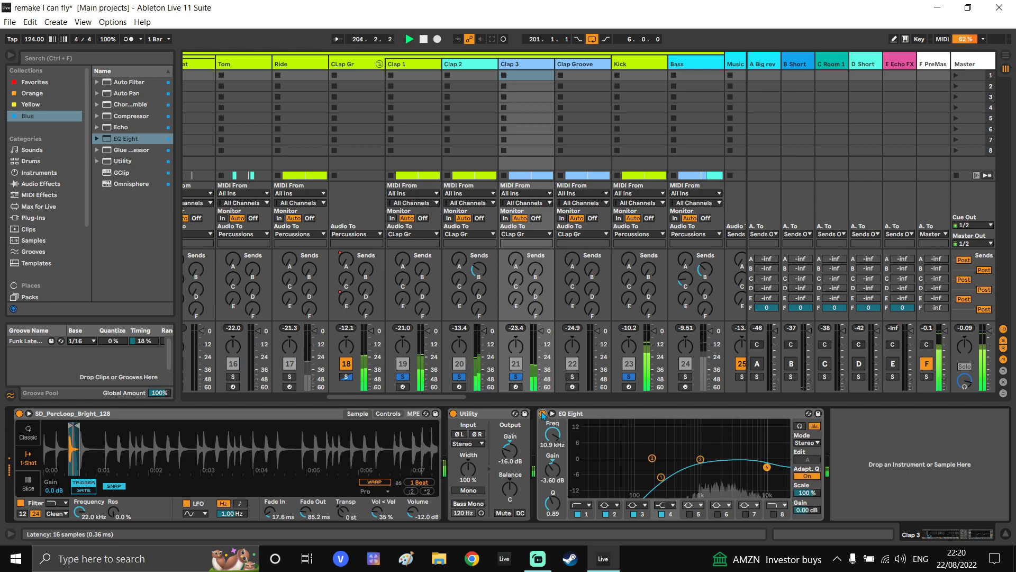
# Raise the Utility gain on Clap 3 to -14.4 dB
pyautogui.click(569, 73)
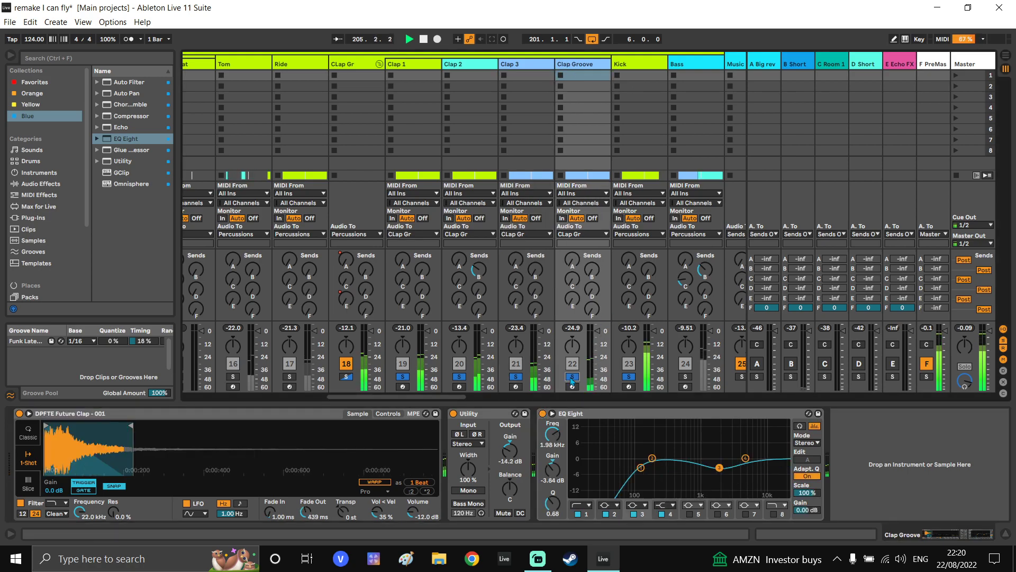
pyautogui.press('Left')
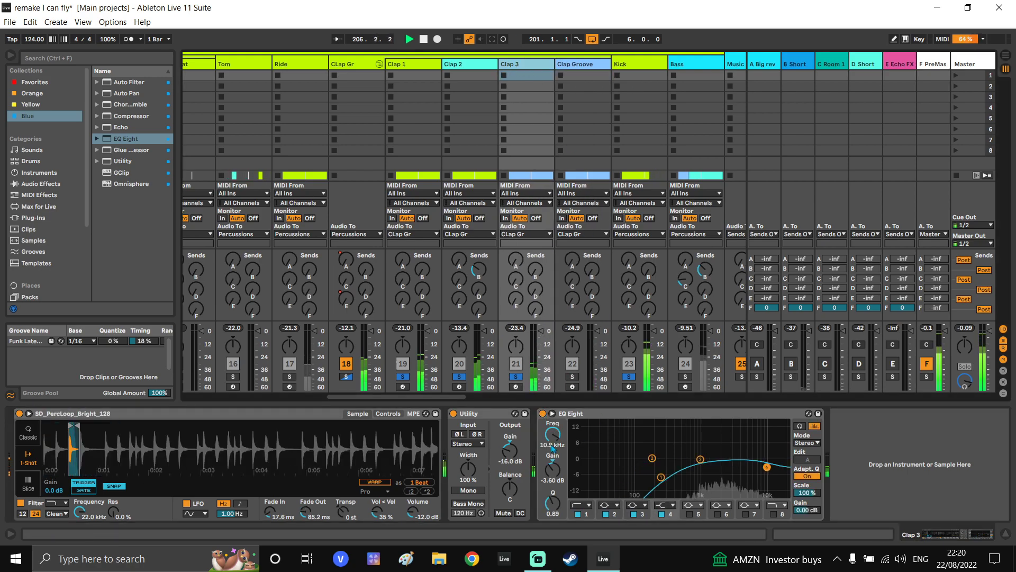
pyautogui.moveTo(509, 451)
pyautogui.mouseDown()
pyautogui.moveTo(510, 441)
pyautogui.moveTo(514, 454)
pyautogui.mouseUp()
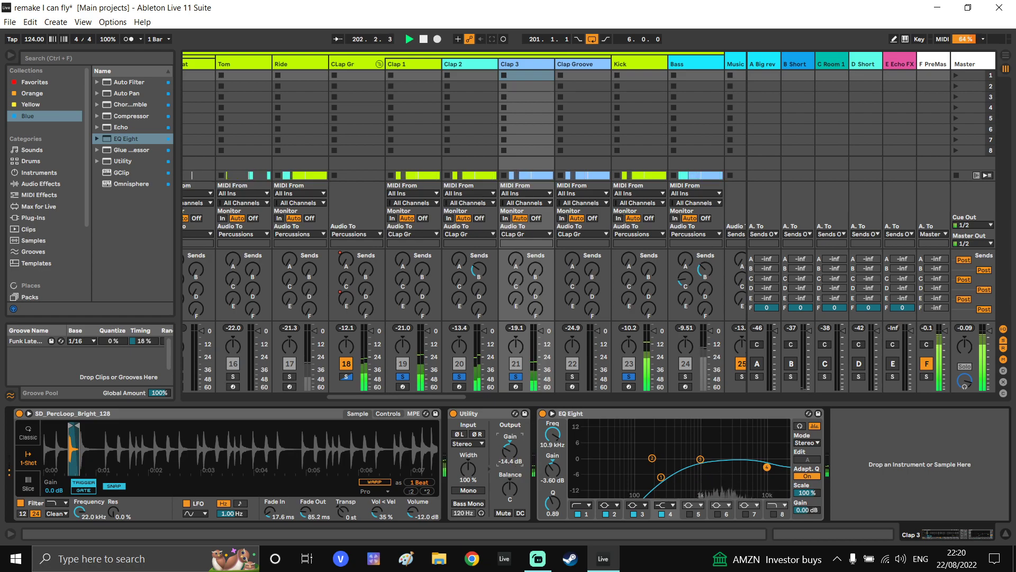
# Solo Clap Groove as well and set its EQ Eight's band 2 to about -1.9 dB at 587 Hz
pyautogui.click(579, 66)
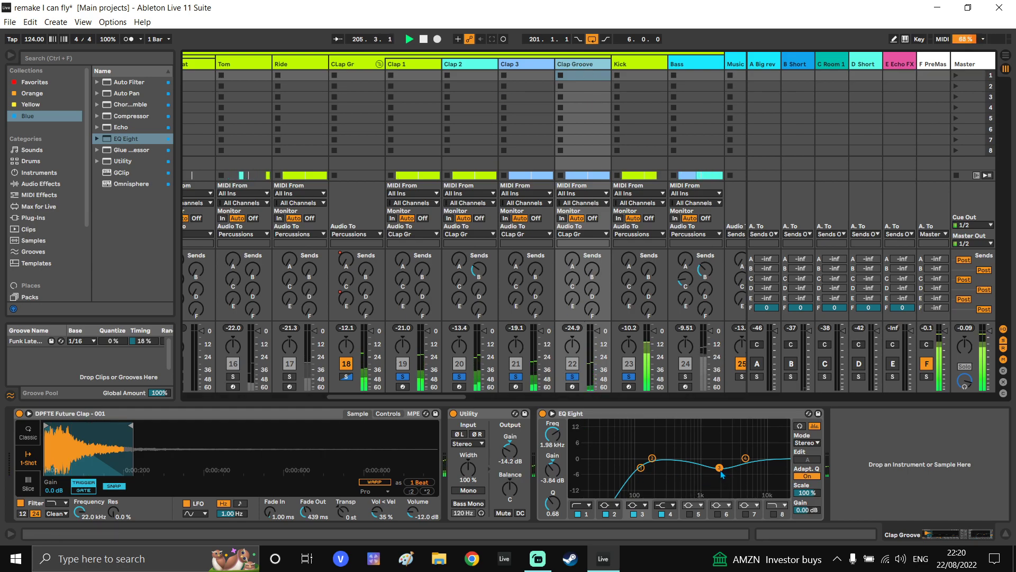
pyautogui.moveTo(723, 475); pyautogui.dragTo(721, 475)
pyautogui.click(641, 467)
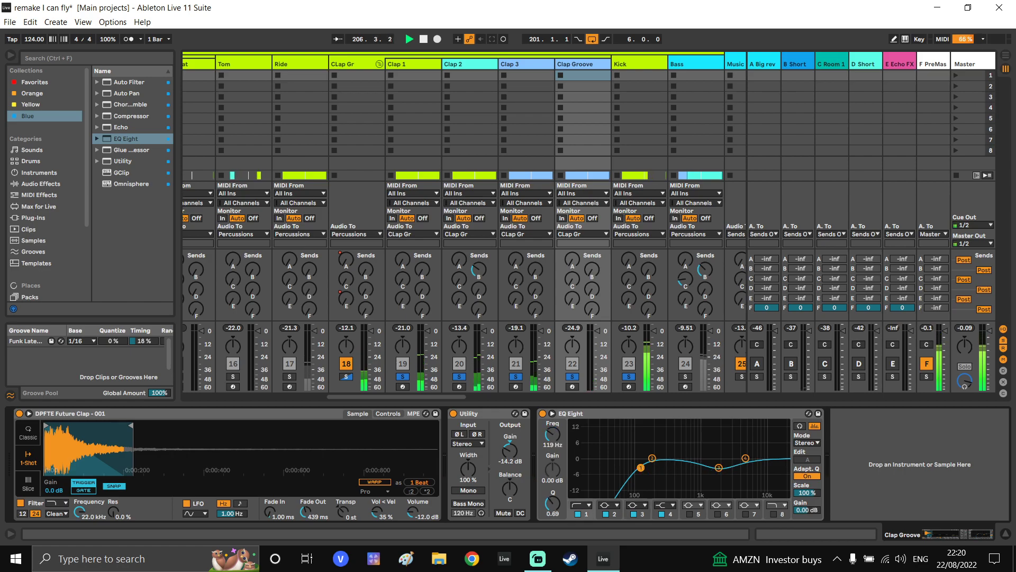
pyautogui.moveTo(652, 459); pyautogui.dragTo(674, 462)
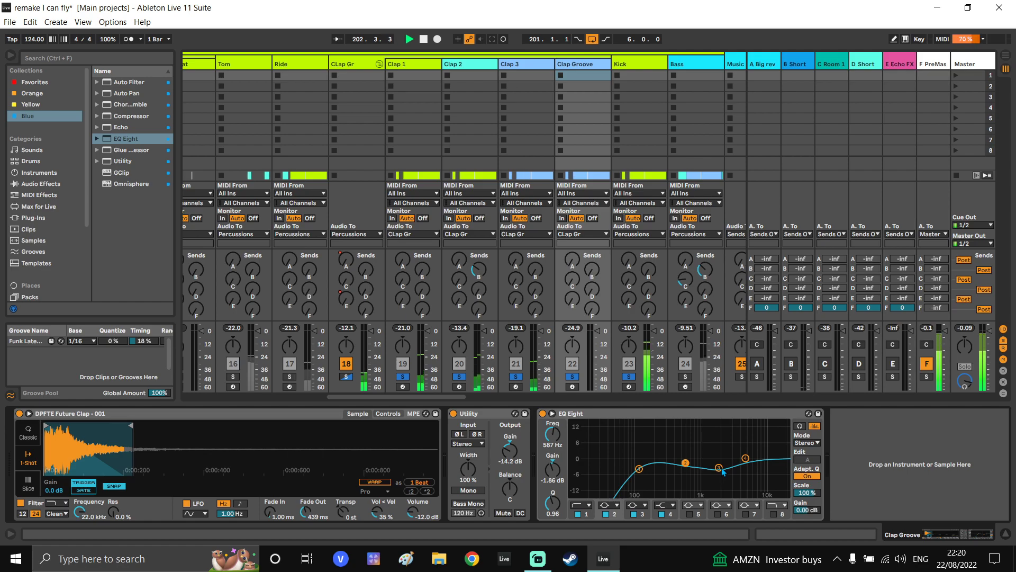
# Find Clap Groove's hits in the arrangement, then set its EQ Eight's band 3 to -1.36 dB at 1.70 kHz and its Utility gain to -15.3 dB
pyautogui.press('Tab')
pyautogui.click(532, 243)
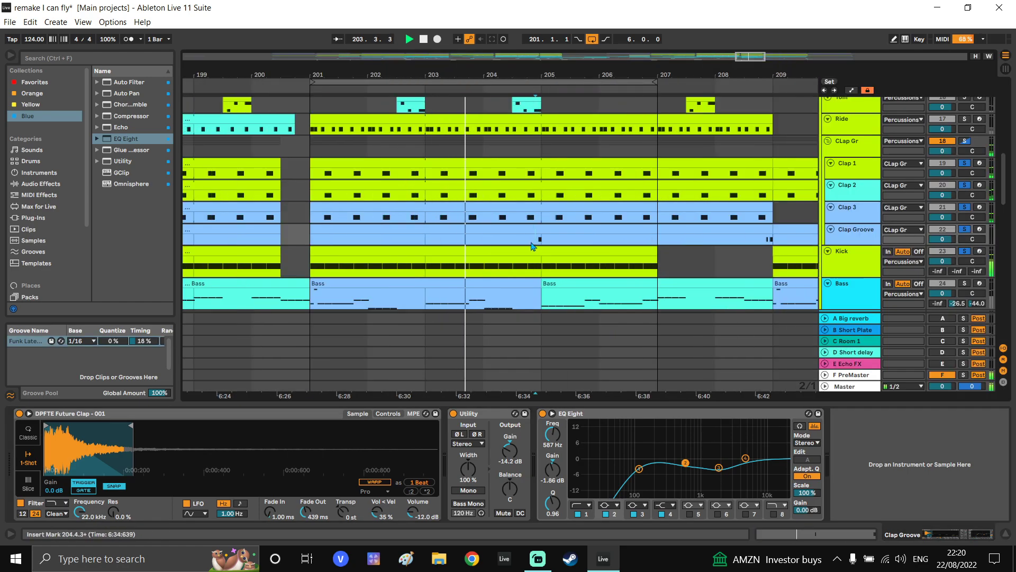
pyautogui.click(511, 239)
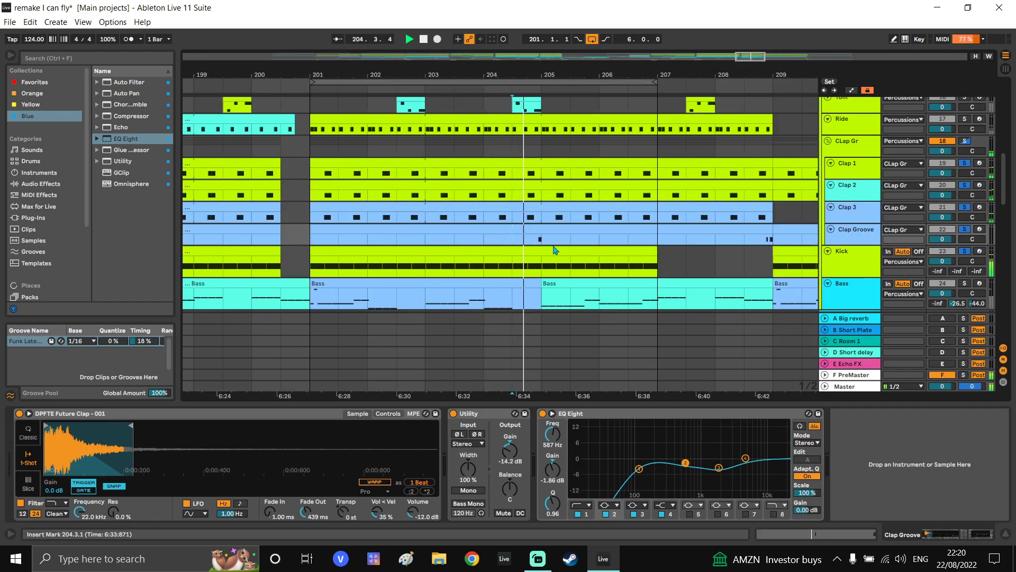
pyautogui.press('Tab')
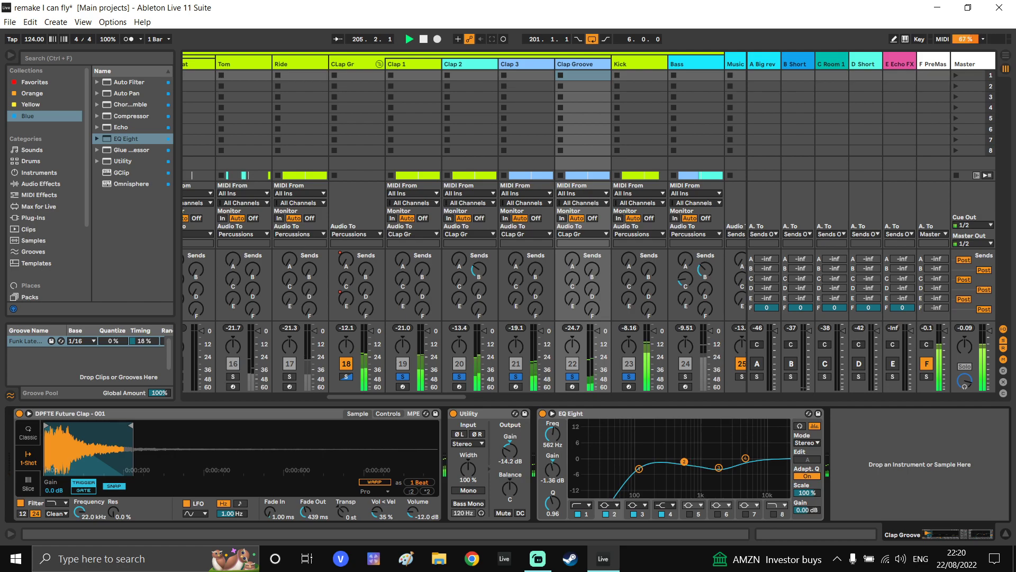
pyautogui.moveTo(682, 468); pyautogui.dragTo(724, 460)
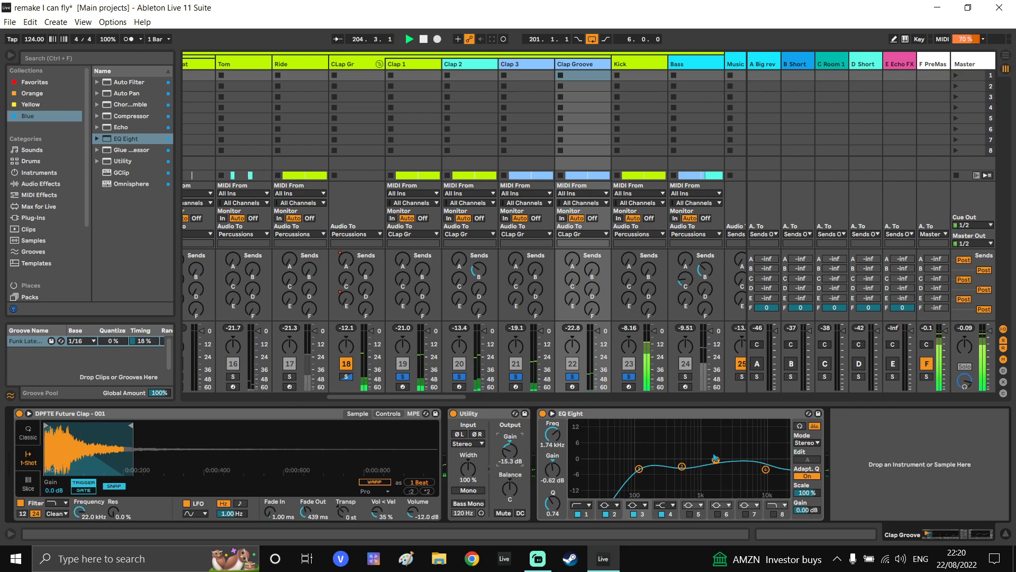
pyautogui.moveTo(715, 460); pyautogui.dragTo(714, 461)
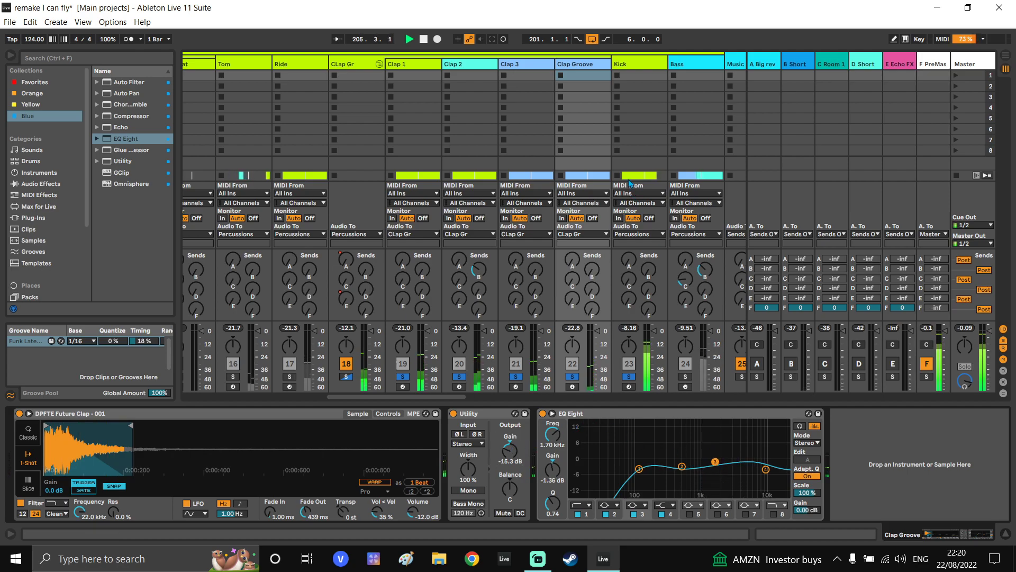
# Solo the OH track in the hats group and audition band 2 of its EQ Eight
pyautogui.hscroll(5, 529, 159)
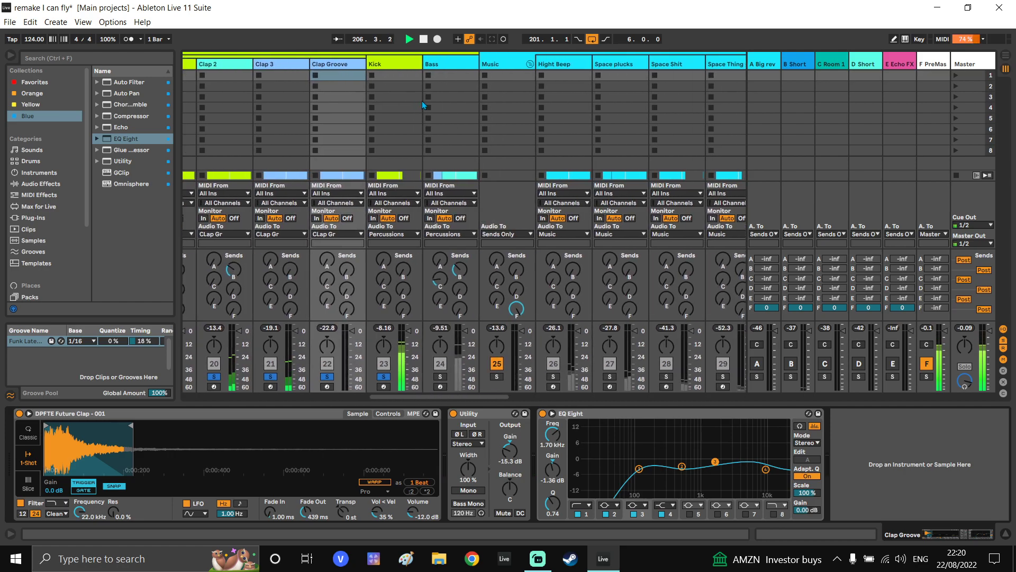
pyautogui.press('Tab')
pyautogui.scroll(2, 730, 175)
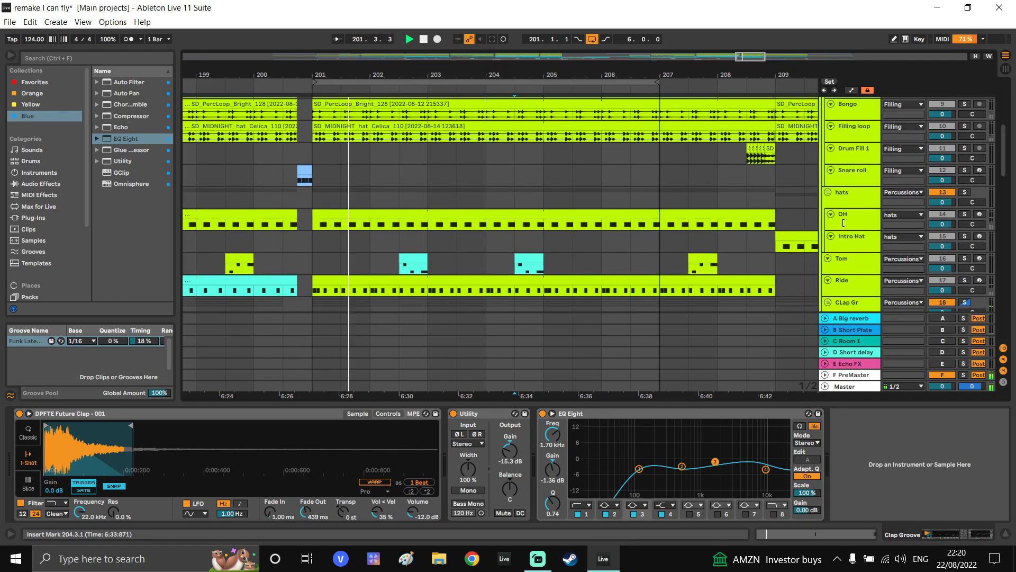
pyautogui.click(869, 226)
pyautogui.press('Tab')
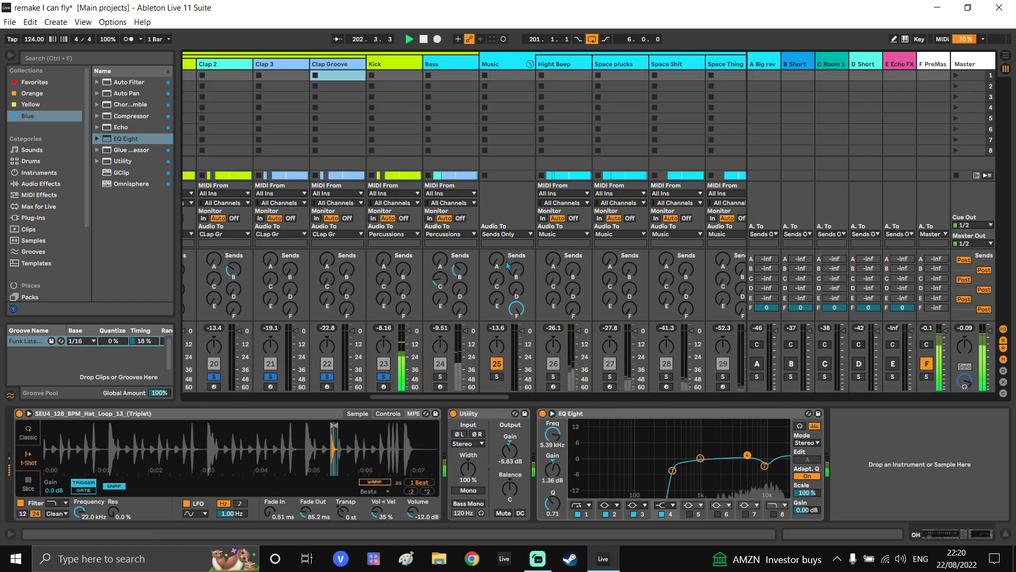
pyautogui.hscroll(-8, 496, 137)
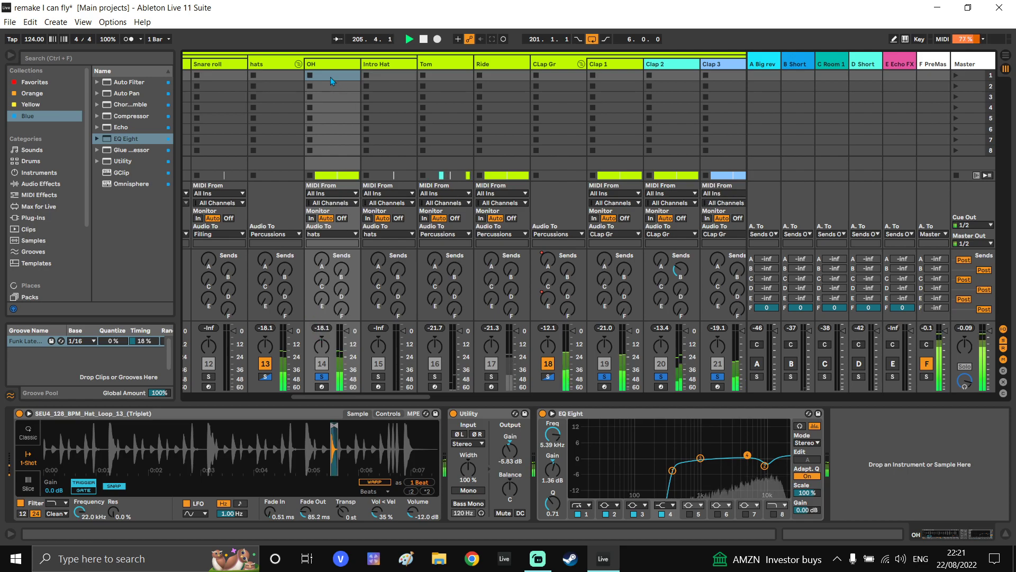
pyautogui.click(609, 517)
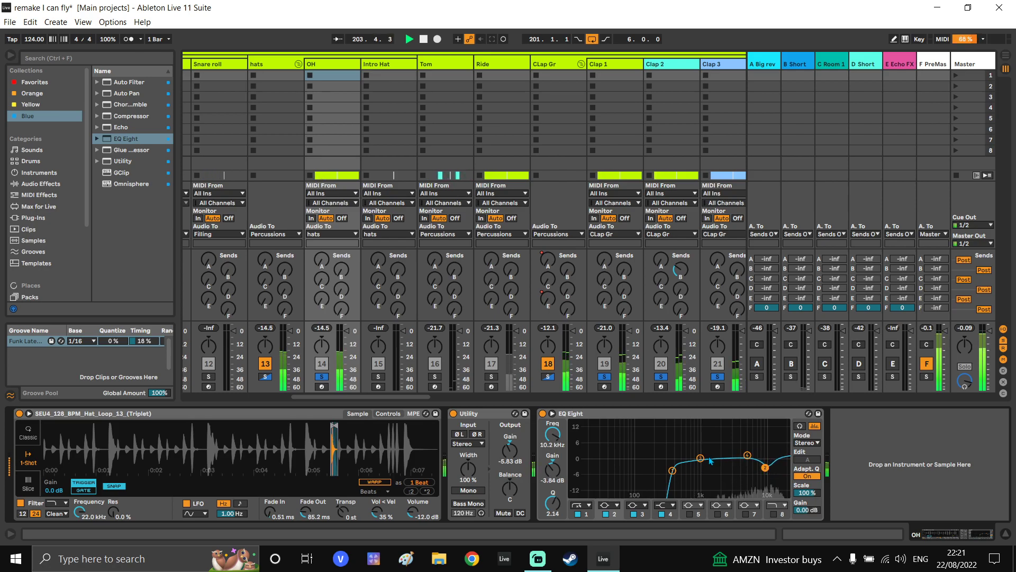
# Lower the Master track's volume to -5.0 dB and show the PreMaster's effect chain
pyautogui.click(959, 63)
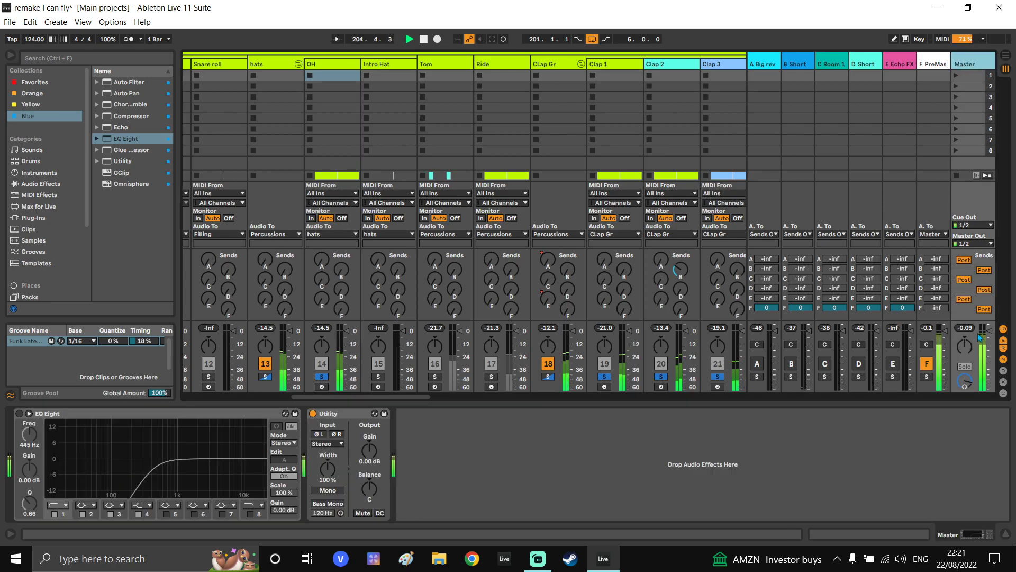
pyautogui.moveTo(987, 332); pyautogui.dragTo(988, 336)
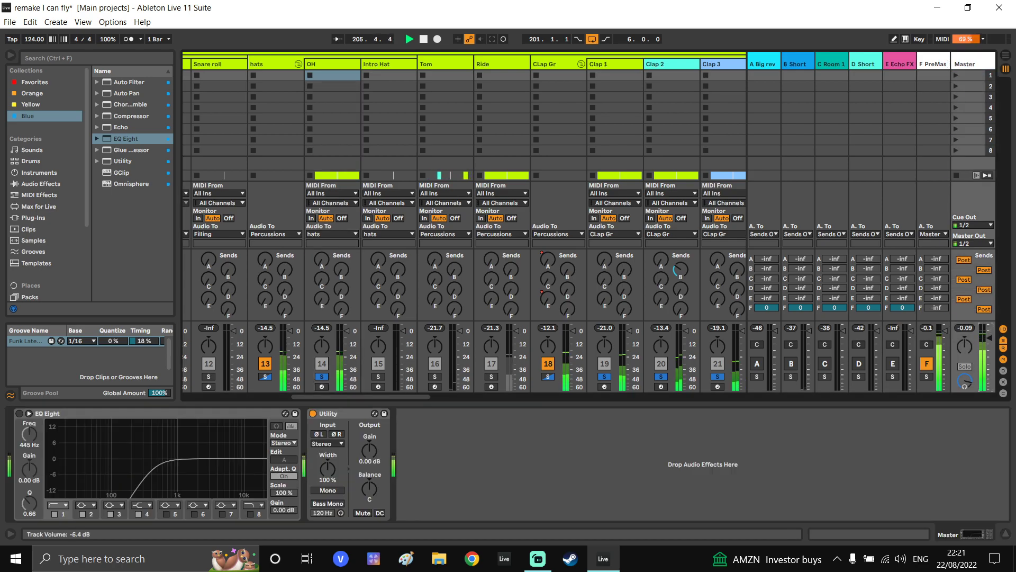
pyautogui.click(930, 61)
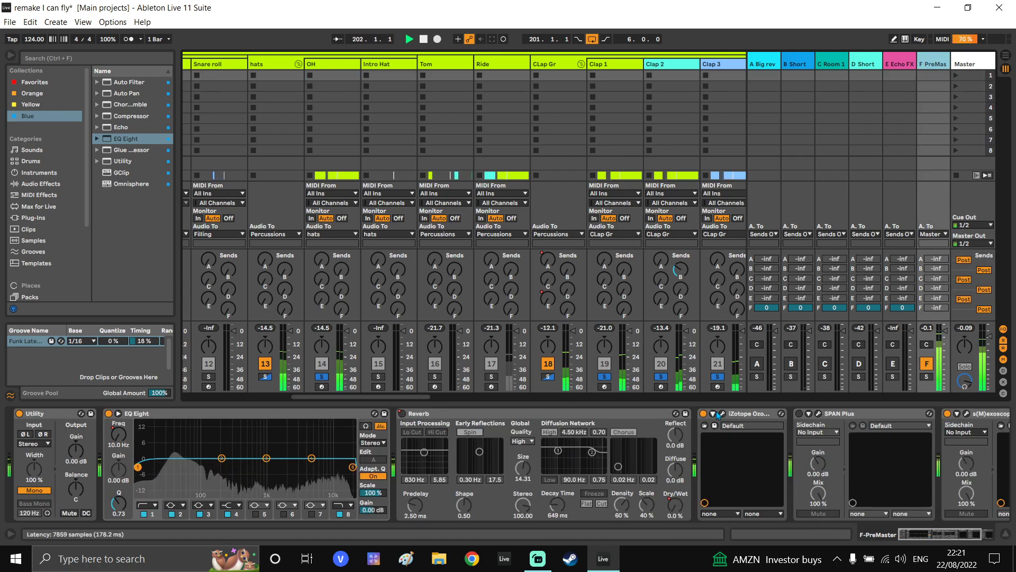
# Shape band 2 of the OH track's EQ Eight into a gentle dip at about 5 kHz
pyautogui.click(358, 94)
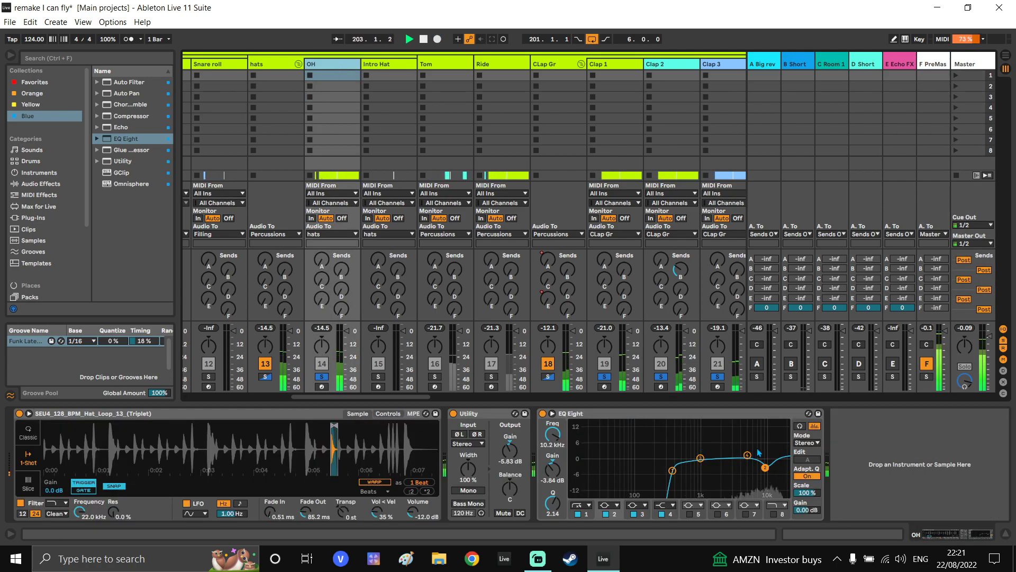
pyautogui.moveTo(701, 459); pyautogui.dragTo(743, 443)
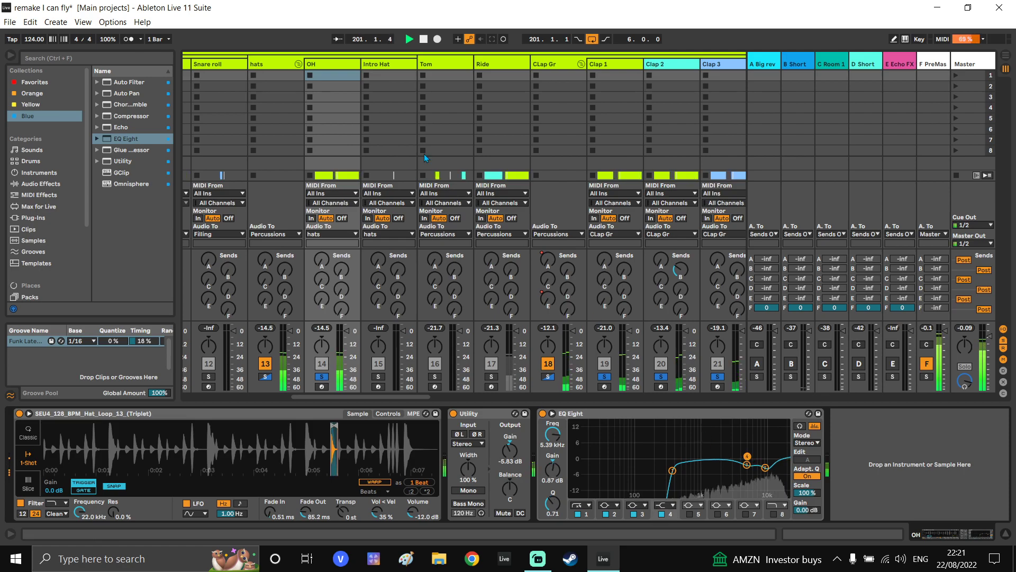
# Add Red 2 EQ from the Favorites collection after EQ Eight on the OH track and slightly boost its high shelf gain
pyautogui.click(53, 82)
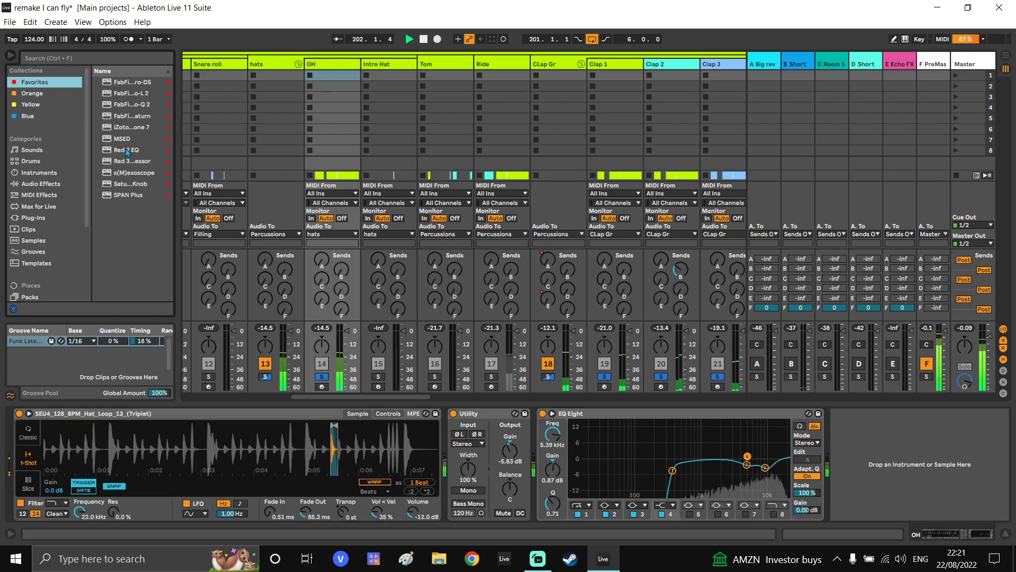
pyautogui.moveTo(181, 164); pyautogui.dragTo(212, 163)
pyautogui.moveTo(129, 150); pyautogui.dragTo(876, 441)
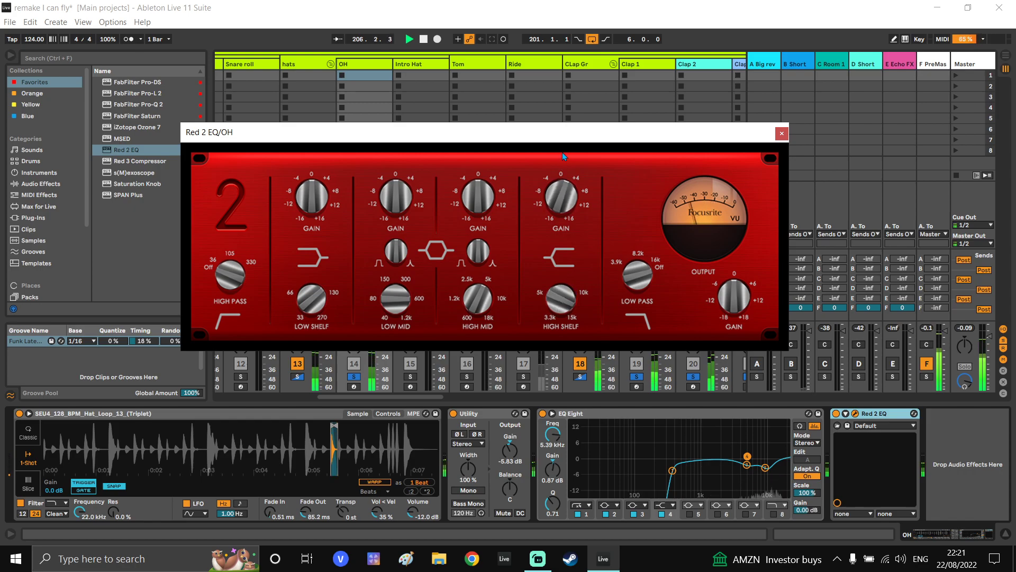
pyautogui.click(782, 134)
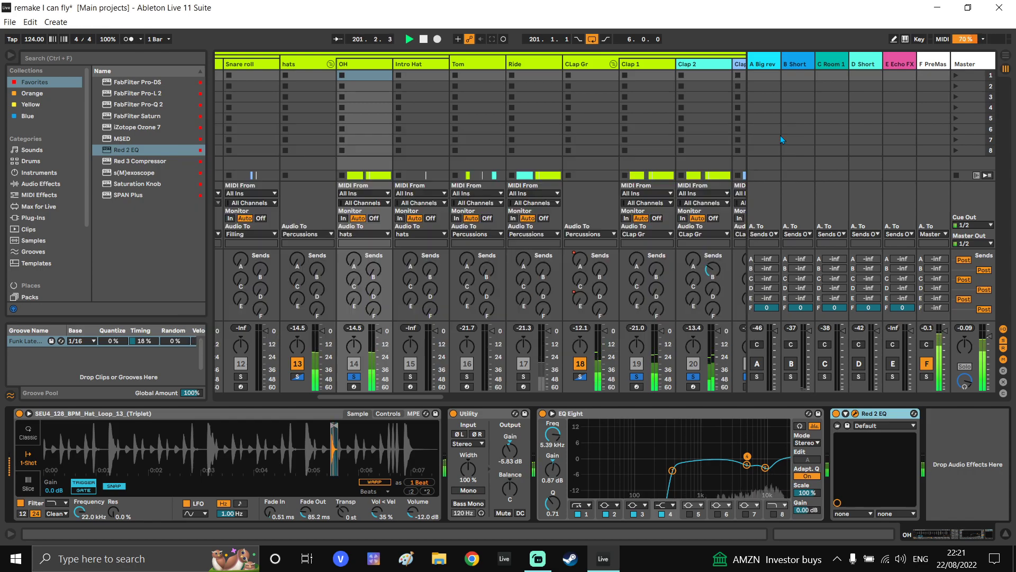
# Compare the OH track's sound with Red 2 EQ bypassed and active, and review the plug-in's high shelf settings
pyautogui.click(836, 413)
pyautogui.click(836, 413)
pyautogui.click(854, 414)
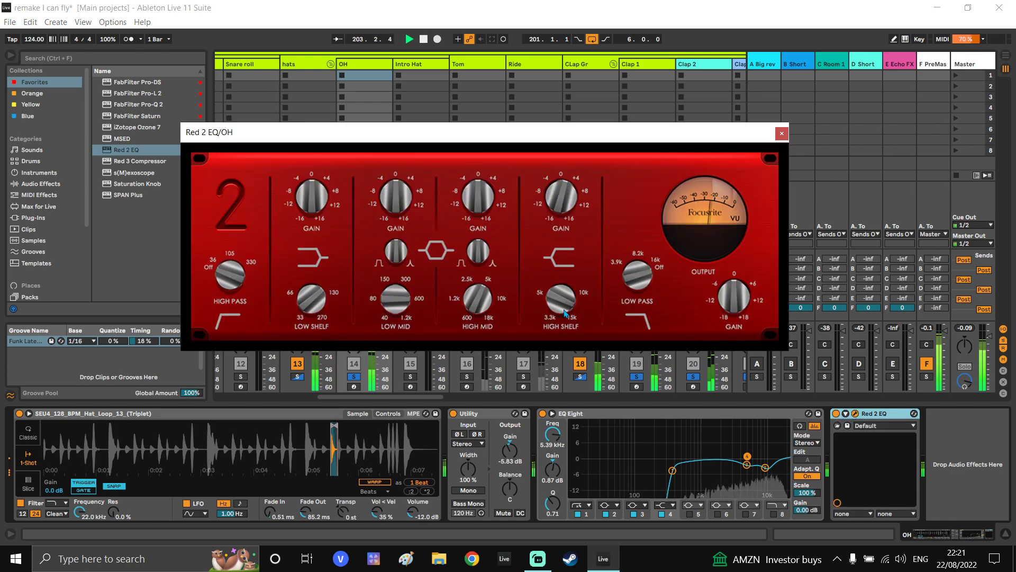
pyautogui.click(781, 132)
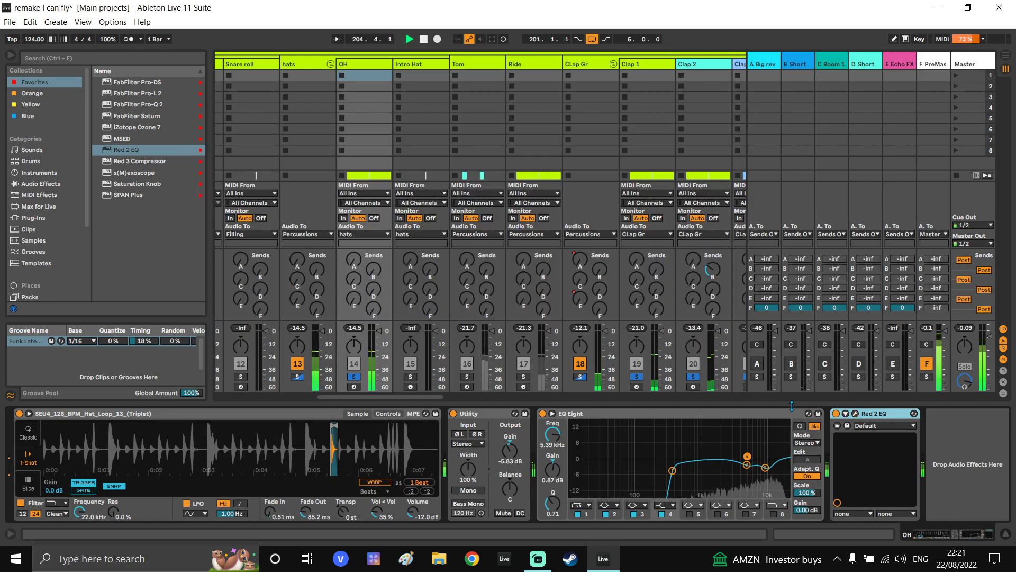
# Switch to the arrangement and solo the Ride track along with the already soloed drum tracks
pyautogui.click(413, 64)
pyautogui.press('Tab')
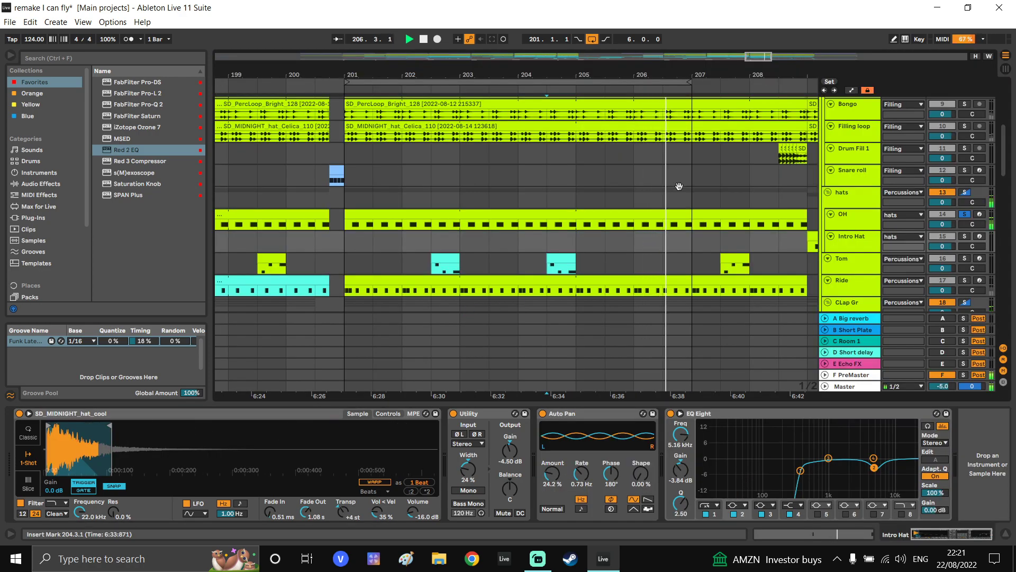
pyautogui.moveTo(670, 129); pyautogui.dragTo(667, 100)
pyautogui.keyDown('ctrl'); pyautogui.click(965, 217); pyautogui.keyUp('ctrl')
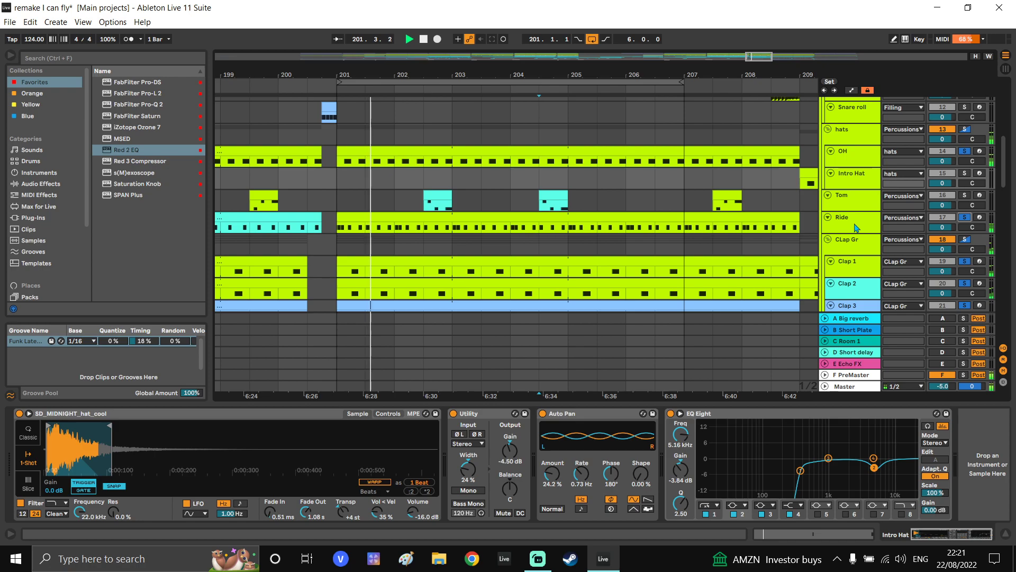
# Set band 3 of the Ride's EQ Eight to -4.36 dB at 8.99 kHz with a Q of 2.83, comparing it with the band bypassed
pyautogui.click(853, 221)
pyautogui.click(761, 466)
pyautogui.moveTo(762, 468); pyautogui.dragTo(761, 453)
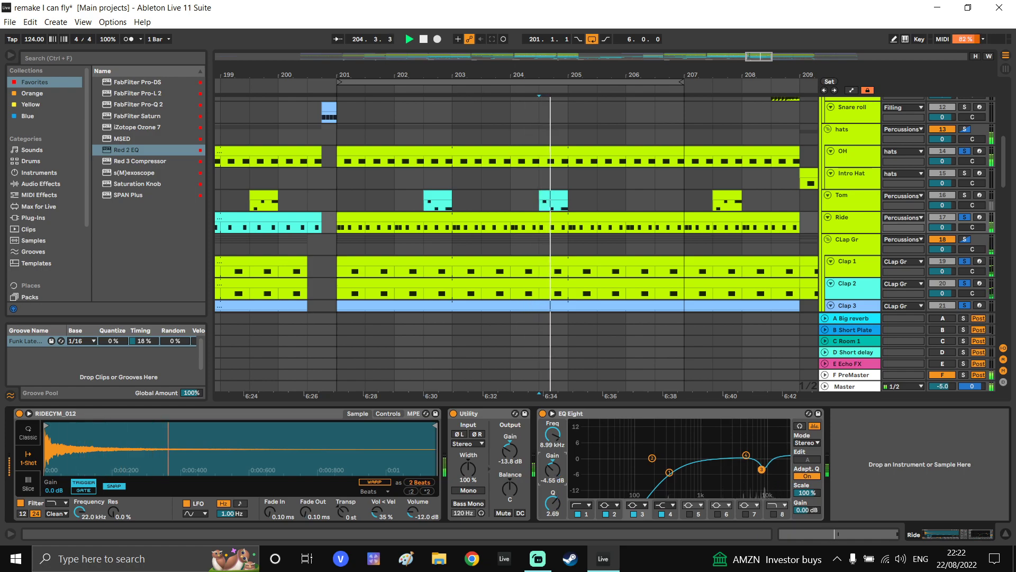
pyautogui.click(634, 513)
pyautogui.click(634, 515)
pyautogui.moveTo(762, 470); pyautogui.dragTo(762, 469)
pyautogui.moveTo(553, 503); pyautogui.dragTo(560, 478)
# Add Red 2 EQ after EQ Eight on the Ride track and set EQ Eight's band 2 to -2.11 dB at 5.05 kHz
pyautogui.moveTo(138, 152); pyautogui.dragTo(837, 443)
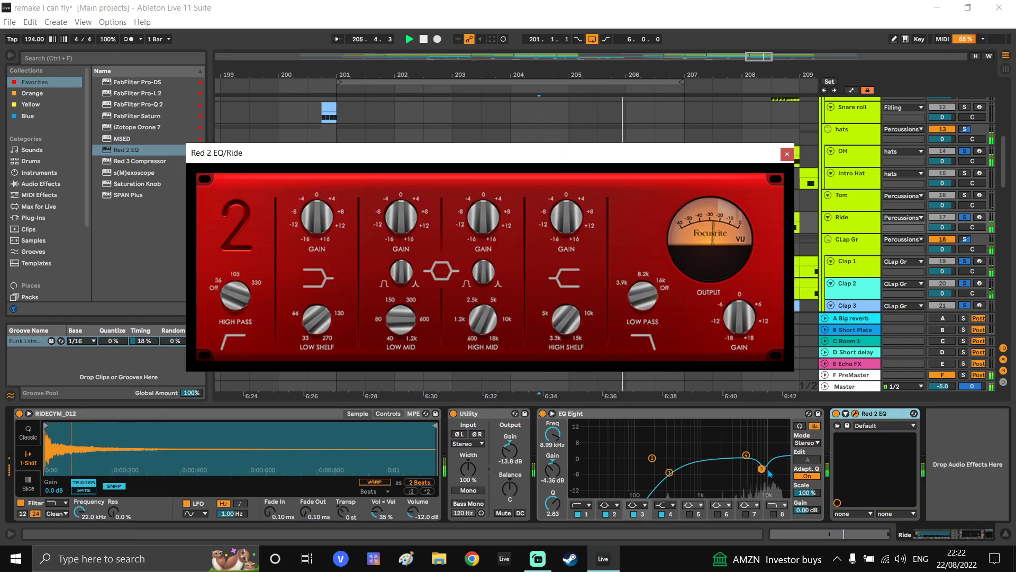
pyautogui.moveTo(653, 460); pyautogui.dragTo(739, 437)
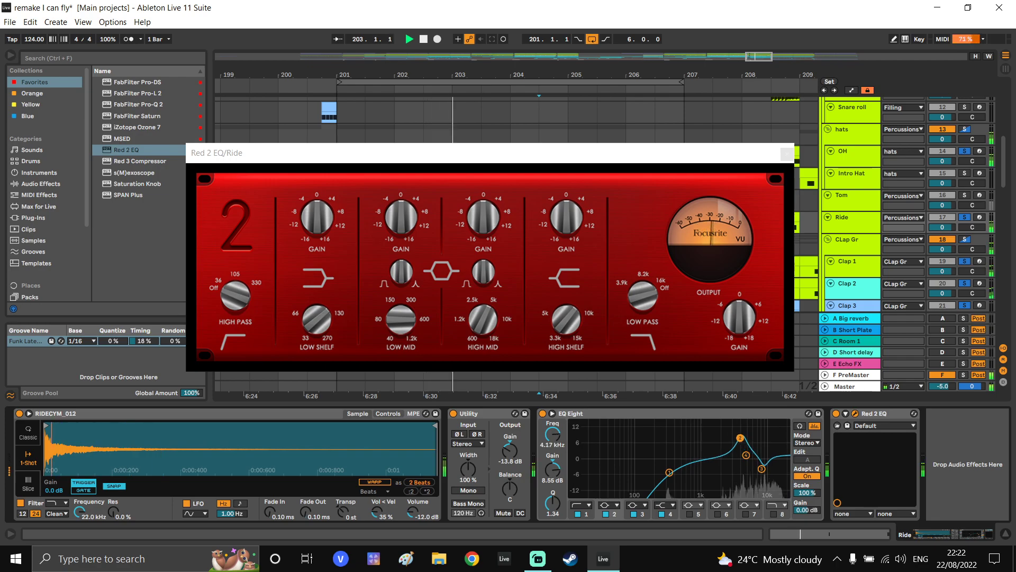
pyautogui.click(544, 414)
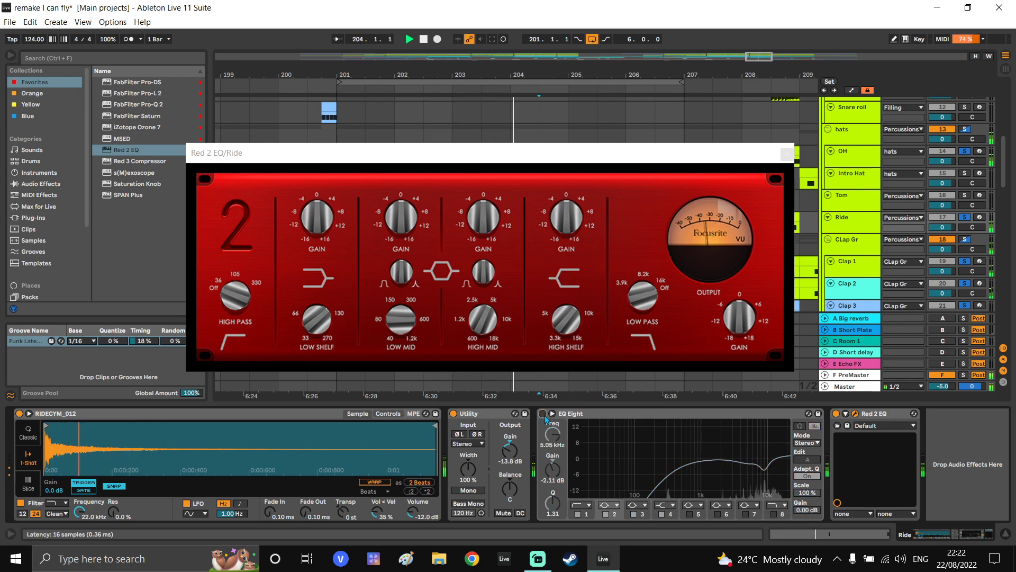
pyautogui.click(544, 415)
# Slightly boost the high shelf gain of the Ride's Red 2 EQ and raise the low cut of its EQ Eight to 1.67 kHz
pyautogui.moveTo(578, 229); pyautogui.dragTo(573, 204)
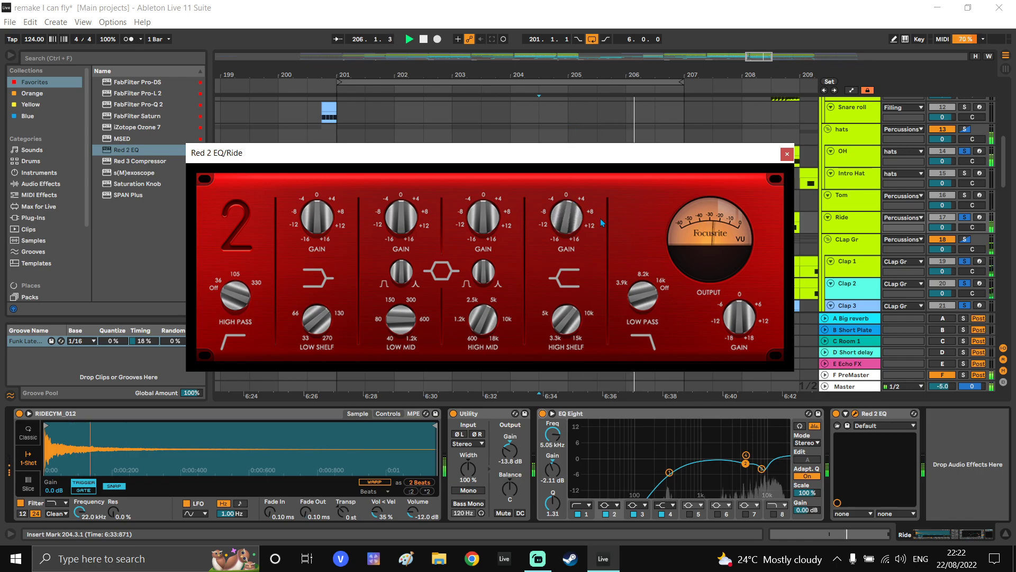
pyautogui.click(788, 154)
pyautogui.click(850, 164)
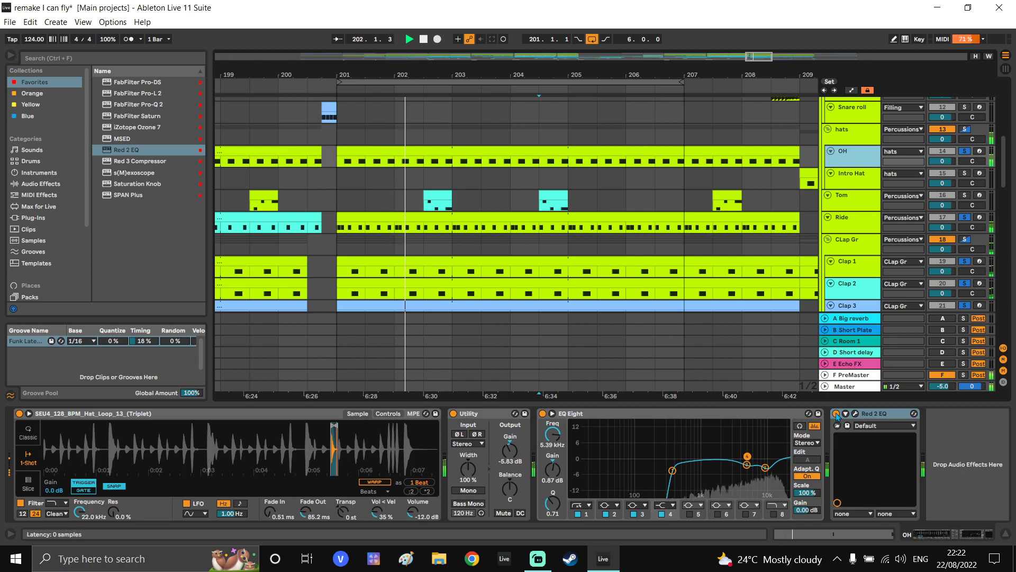
pyautogui.click(854, 227)
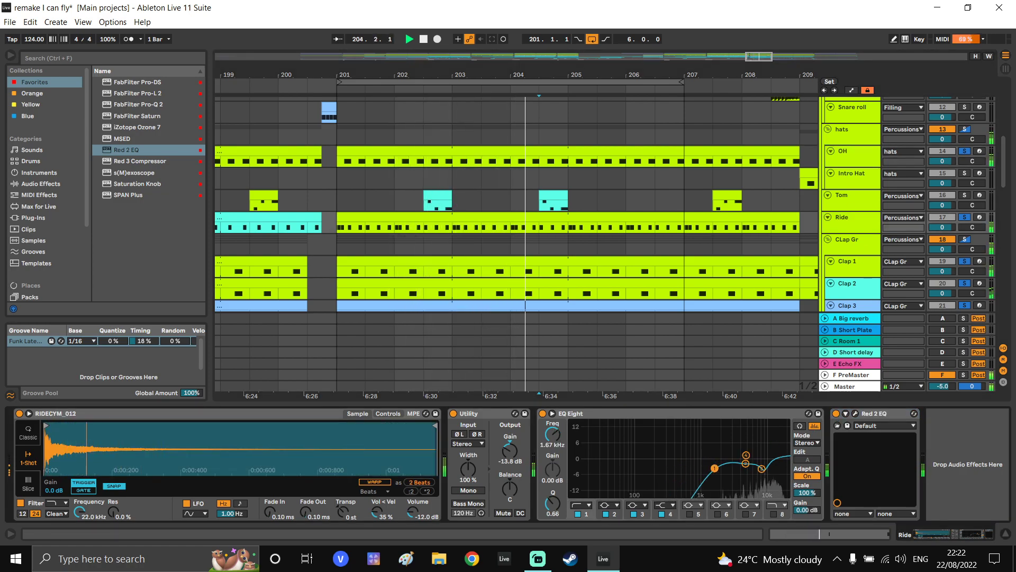
# Enable band 5 in the Ride's EQ Eight and set it to -6.07 dB at 303 Hz with a Q of 1.69
pyautogui.click(689, 512)
pyautogui.moveTo(636, 458); pyautogui.dragTo(667, 473)
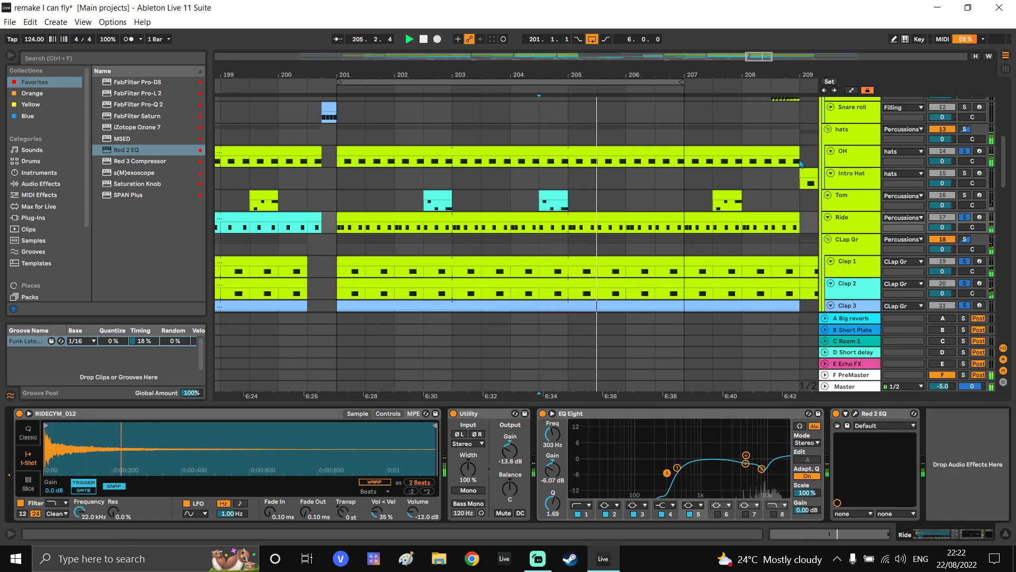
# Solo the Bass track along with the drums and deactivate the Delay chain in its FX rack
pyautogui.scroll(-5, 706, 261)
pyautogui.scroll(-1, 706, 261)
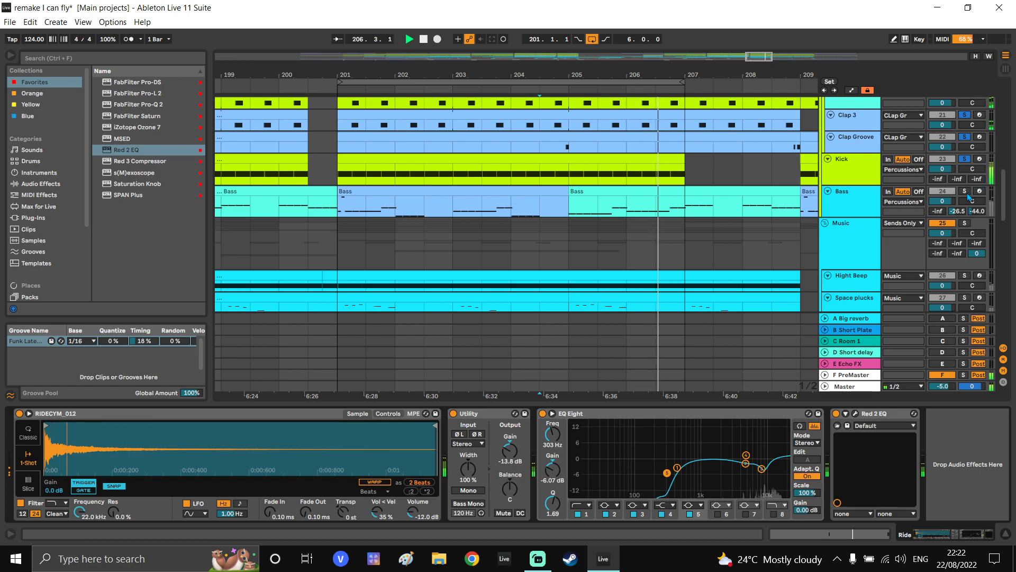
pyautogui.click(845, 202)
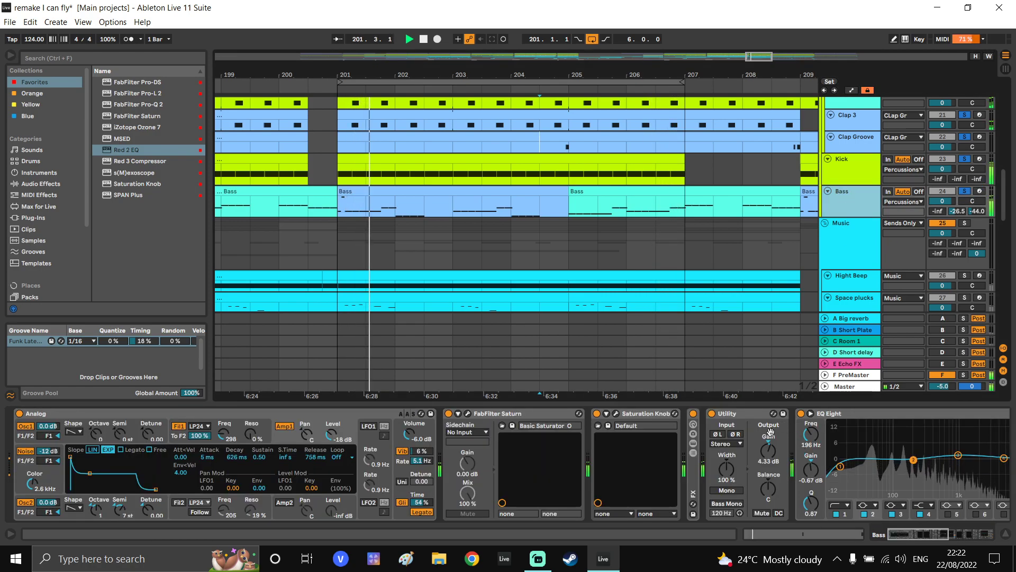
pyautogui.scroll(-3, 565, 456)
pyautogui.click(564, 453)
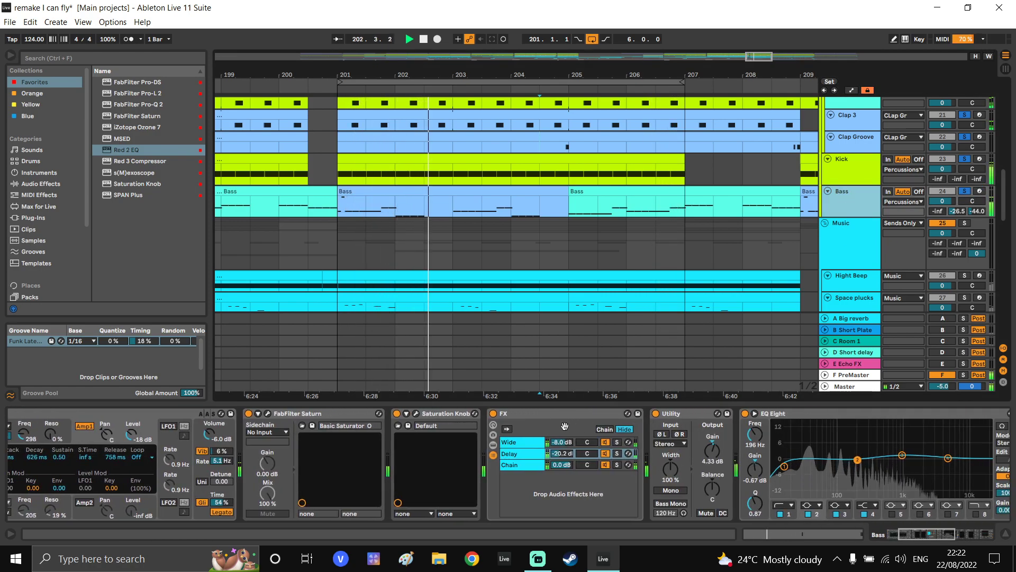
pyautogui.click(530, 456)
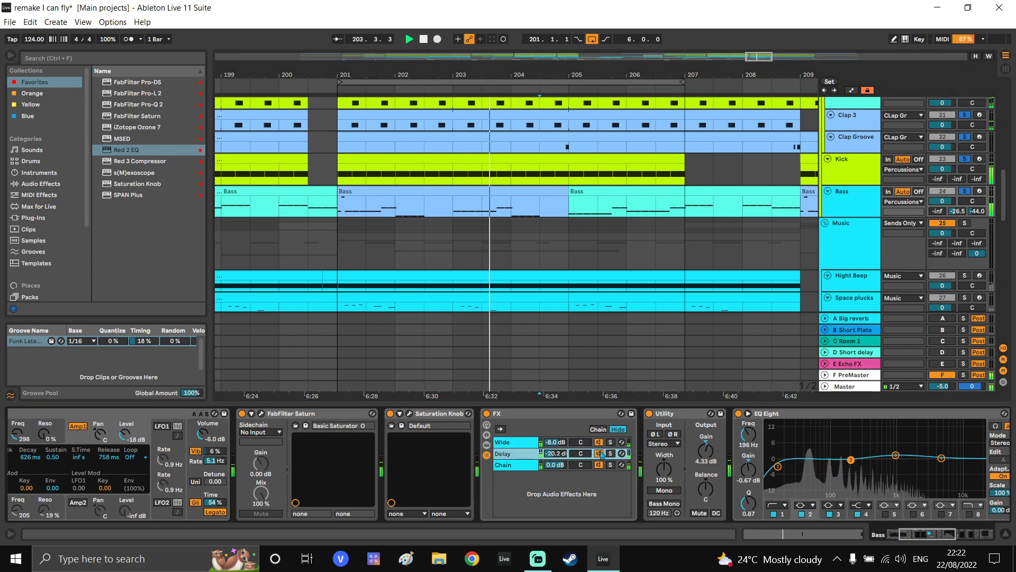
# Check the Red 2 EQ settings on the Bass and set the Master track volume to -3.1 dB
pyautogui.scroll(-6, 849, 453)
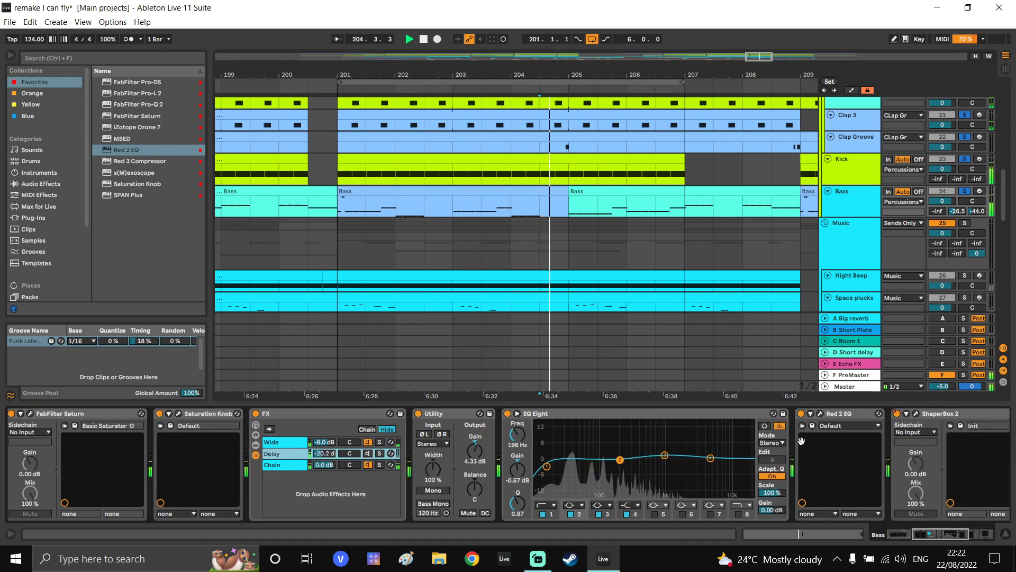
pyautogui.scroll(-2, 718, 447)
pyautogui.click(614, 413)
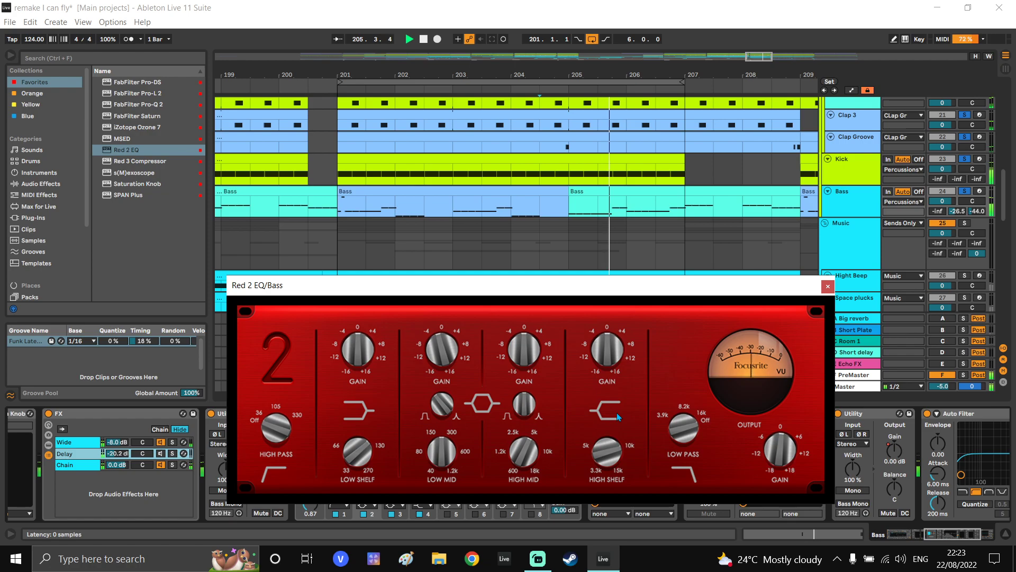
pyautogui.click(828, 286)
pyautogui.moveTo(945, 386); pyautogui.dragTo(945, 378)
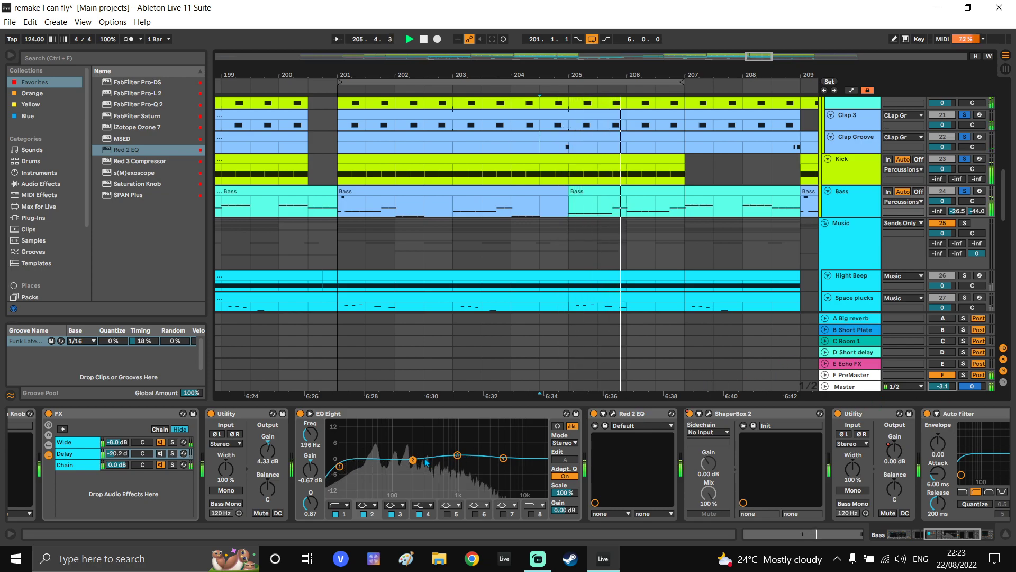
# Try boosting band 2 of the Bass's EQ Eight to 6.07 dB at 198 Hz, and compare Red 2 EQ bypassed and active
pyautogui.moveTo(417, 462); pyautogui.dragTo(413, 447)
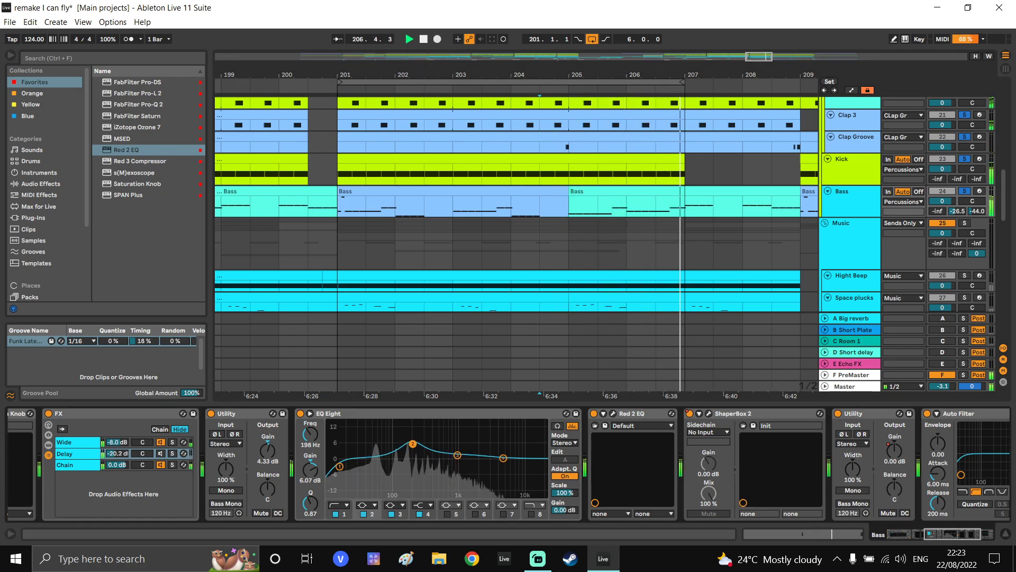
pyautogui.click(613, 414)
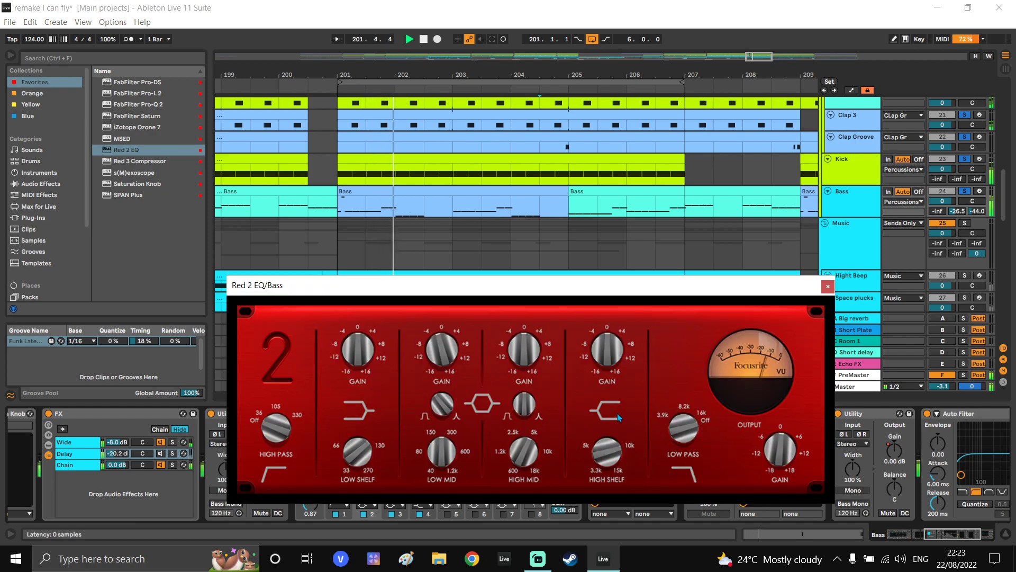
pyautogui.moveTo(441, 294); pyautogui.dragTo(327, 158)
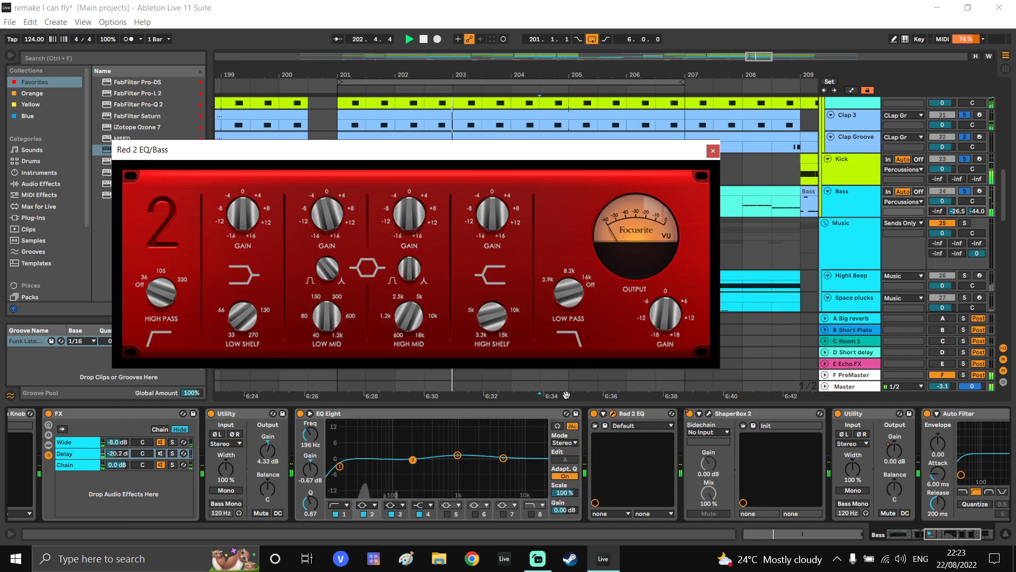
pyautogui.click(595, 414)
pyautogui.click(595, 414)
# Try changing the low mid gain of the Bass's Red 2 EQ, comparing it with the plugin bypassed
pyautogui.click(329, 214)
pyautogui.moveTo(331, 214); pyautogui.dragTo(345, 63)
pyautogui.doubleClick(333, 221)
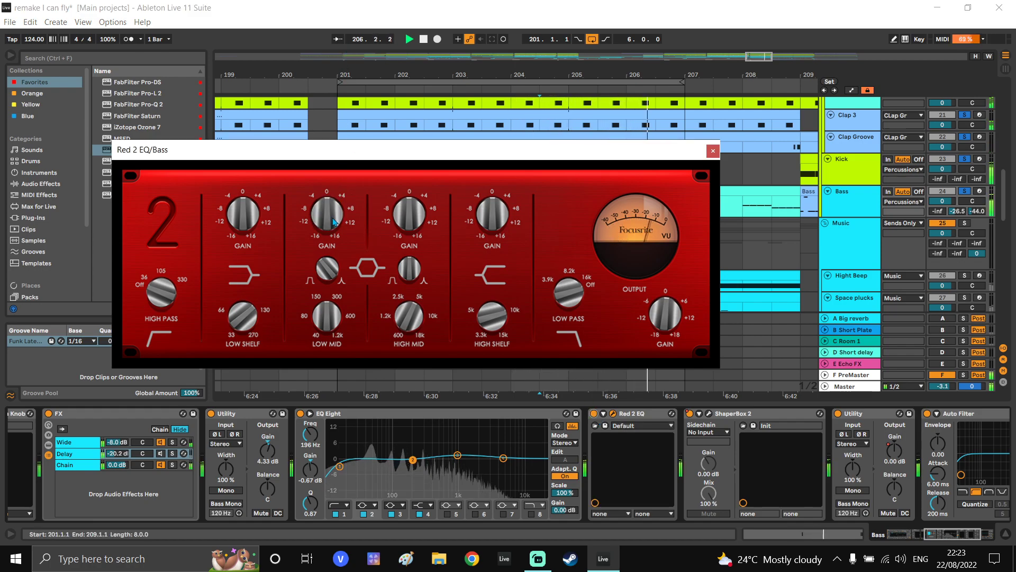
pyautogui.click(595, 414)
pyautogui.click(595, 414)
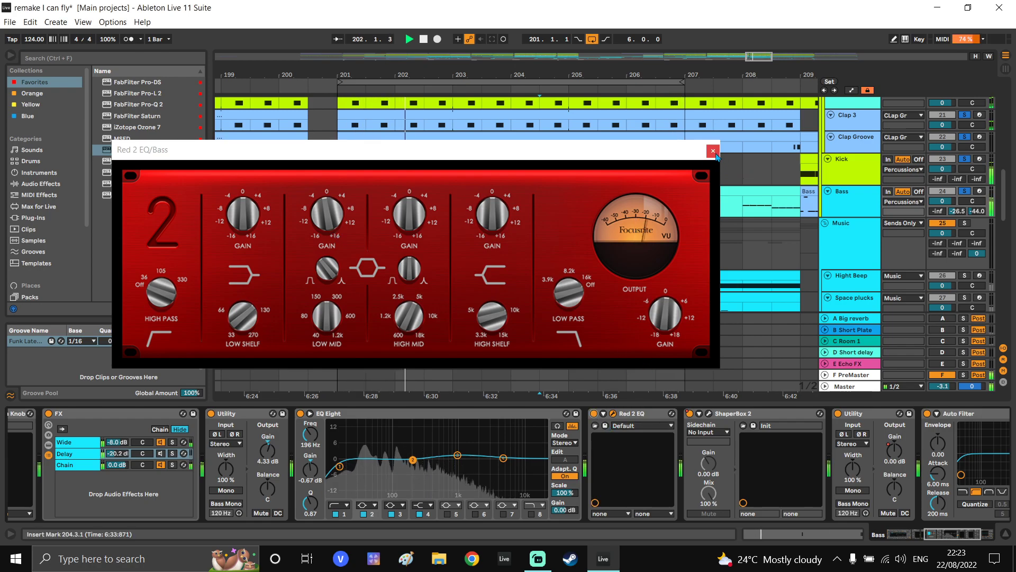
pyautogui.click(713, 152)
# Raise the gain of the Utility before the Bass's EQ Eight to 5.33 dB while checking its level in the session mixer
pyautogui.scroll(-5, 419, 415)
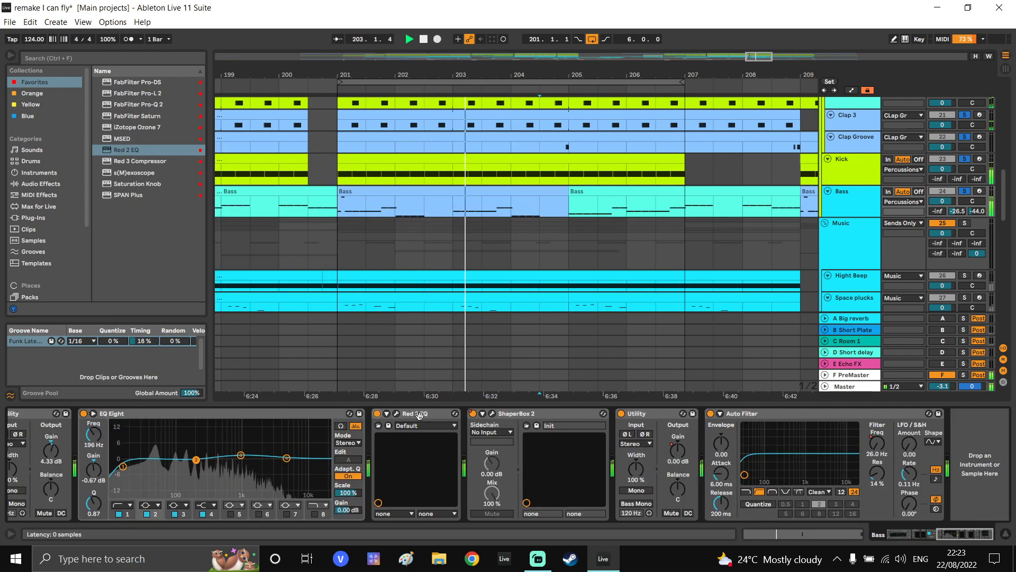
pyautogui.scroll(5, 419, 416)
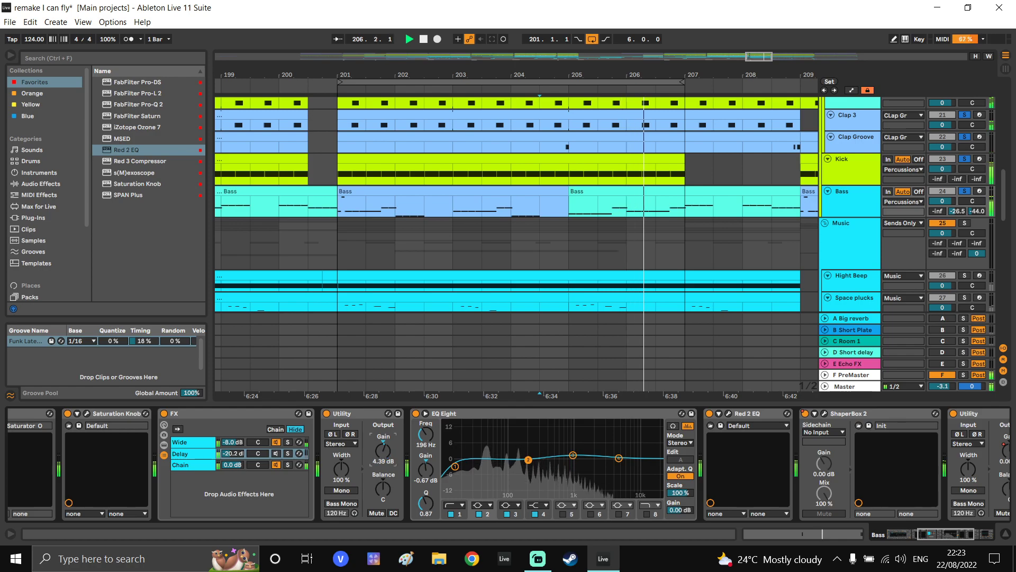
pyautogui.press('Tab')
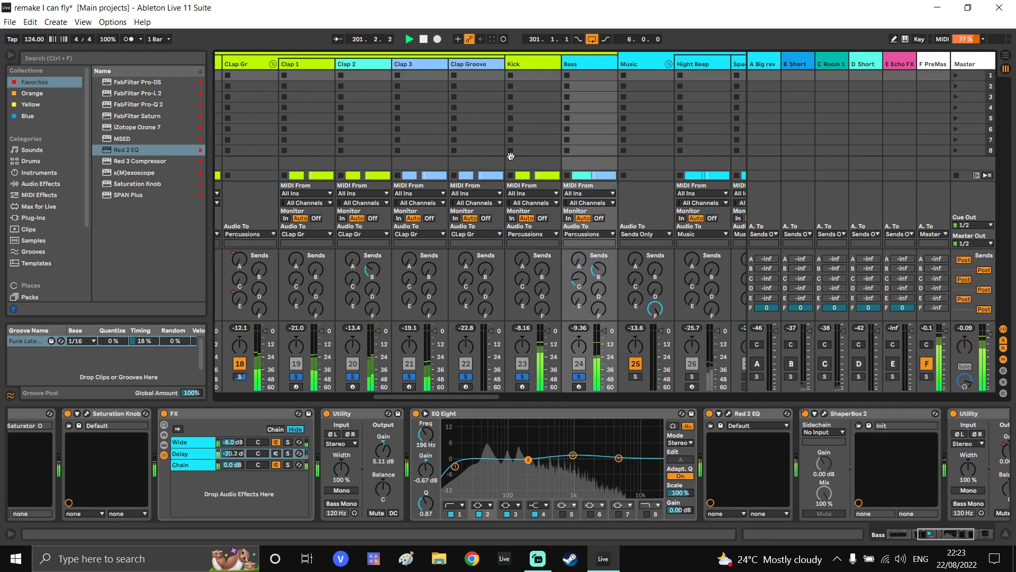
pyautogui.hscroll(1, 469, 155)
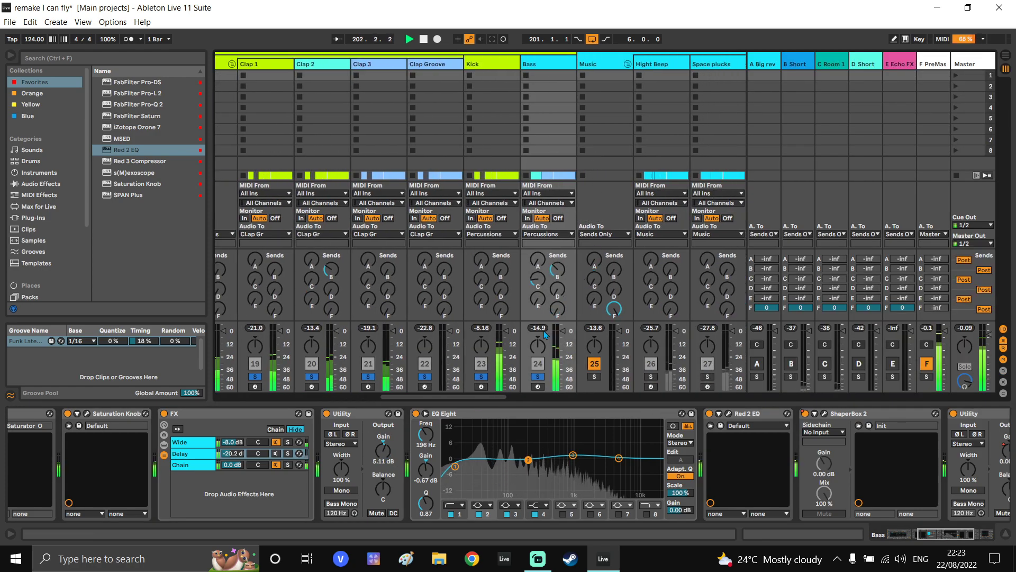
pyautogui.click(538, 54)
pyautogui.click(538, 64)
pyautogui.moveTo(708, 96); pyautogui.dragTo(433, 96)
pyautogui.hscroll(11, 433, 95)
pyautogui.click(430, 176)
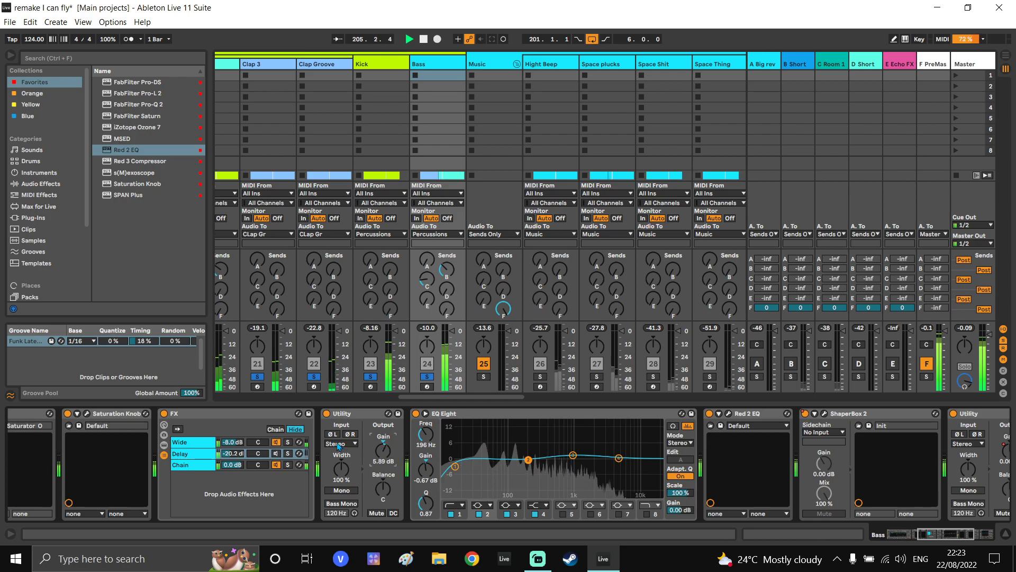
pyautogui.click(437, 329)
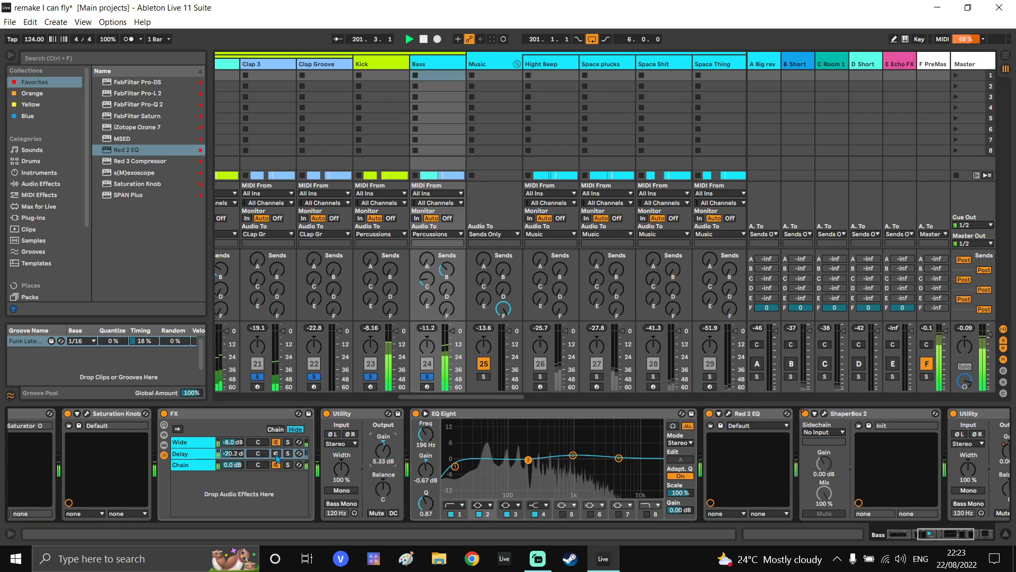
# Reactivate the Delay chain in the Bass's FX rack and add GClip between Red 2 EQ and ShaperBox 2
pyautogui.click(276, 454)
pyautogui.moveTo(817, 434); pyautogui.dragTo(1015, 433)
pyautogui.moveTo(447, 438); pyautogui.dragTo(767, 438)
pyautogui.moveTo(712, 416); pyautogui.dragTo(74, 415)
pyautogui.click(27, 116)
pyautogui.moveTo(123, 174)
pyautogui.mouseDown()
pyautogui.moveTo(741, 466)
pyautogui.moveTo(858, 466)
pyautogui.moveTo(710, 471)
pyautogui.mouseUp()
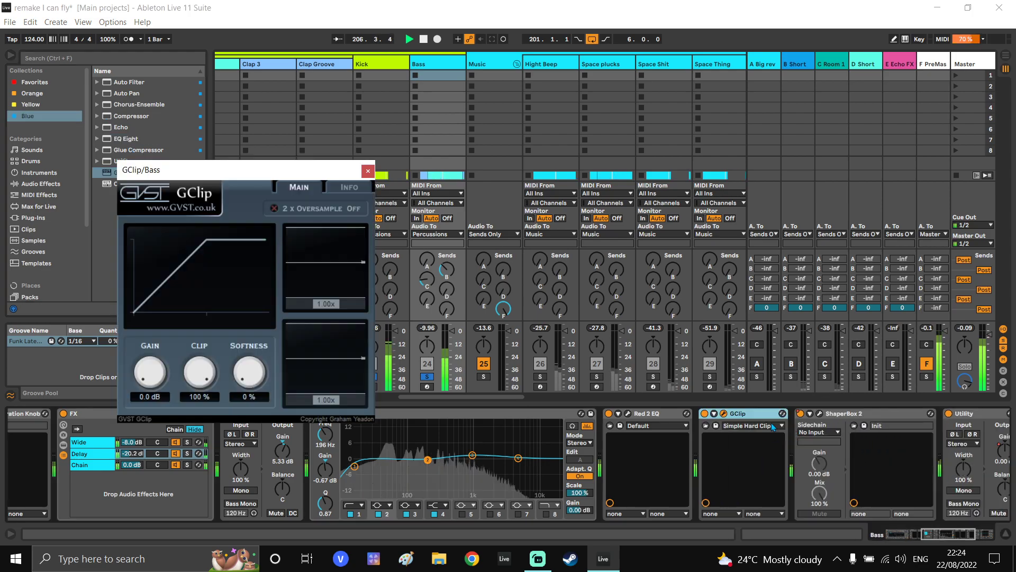
# Set the Bass's GClip to 2.1 dB gain, 23 % clip and 100 % softness with 2x oversampling on
pyautogui.moveTo(250, 373); pyautogui.dragTo(250, 339)
pyautogui.moveTo(199, 372); pyautogui.dragTo(201, 418)
pyautogui.moveTo(160, 386); pyautogui.dragTo(162, 375)
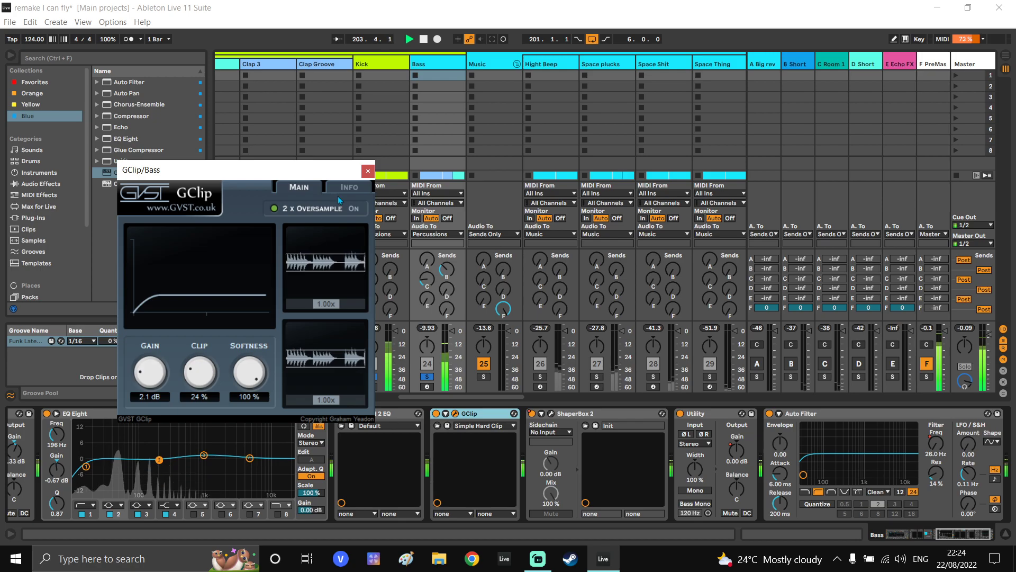
pyautogui.moveTo(199, 386); pyautogui.dragTo(199, 388)
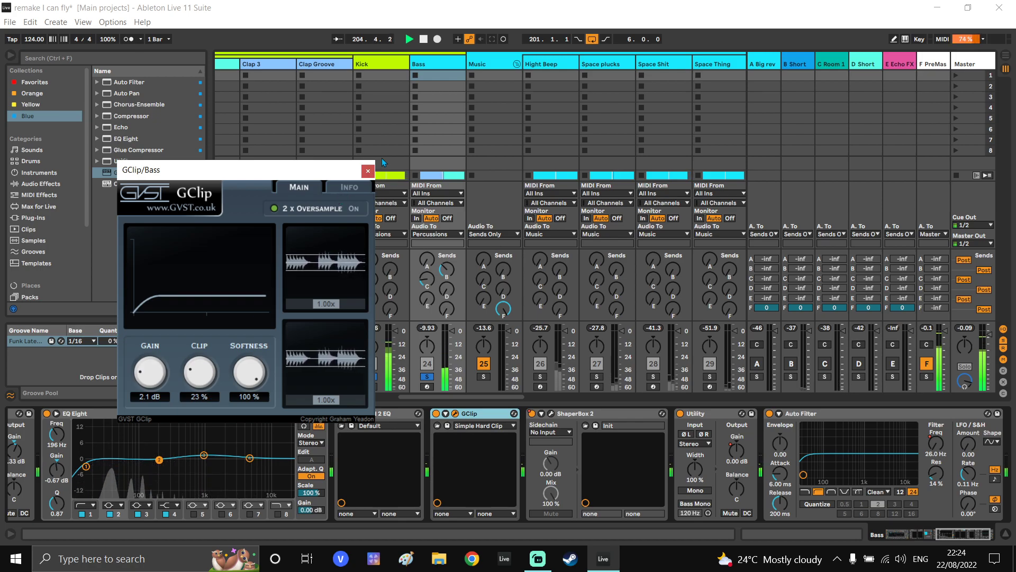
pyautogui.click(368, 170)
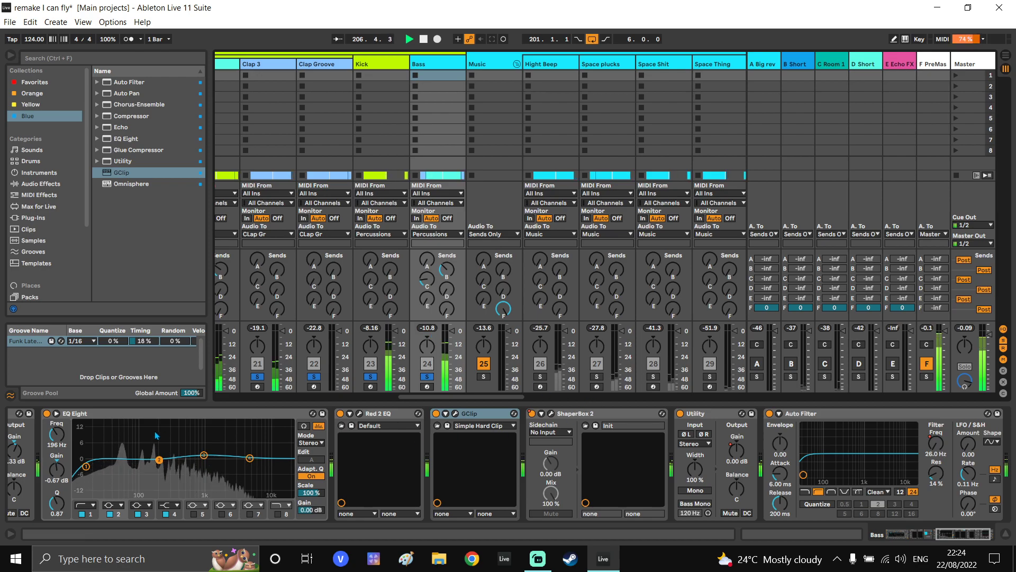
# Add a Utility between GClip and ShaperBox 2 on the Bass track
pyautogui.hscroll(-1, 109, 434)
pyautogui.hscroll(-2, 41, 416)
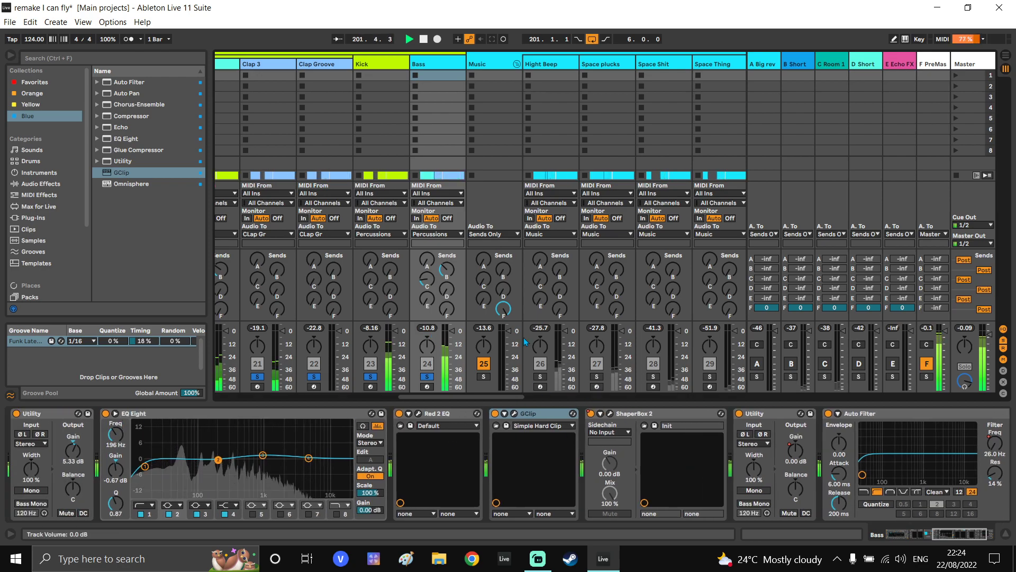
pyautogui.moveTo(699, 429); pyautogui.dragTo(589, 458)
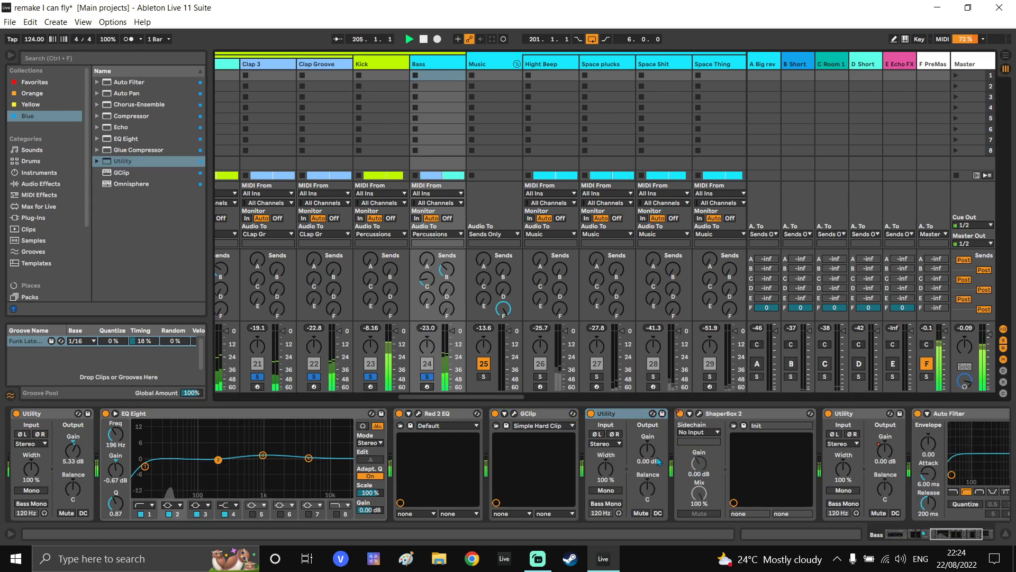
# Audition the mix through the Master's 445 Hz low-cut EQ Eight by briefly activating it
pyautogui.click(979, 64)
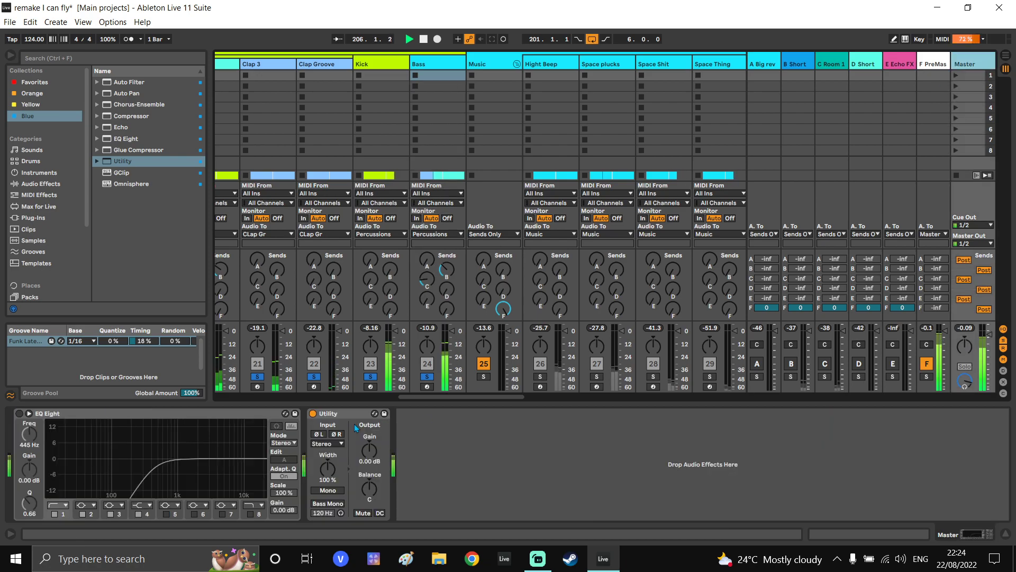
pyautogui.click(19, 414)
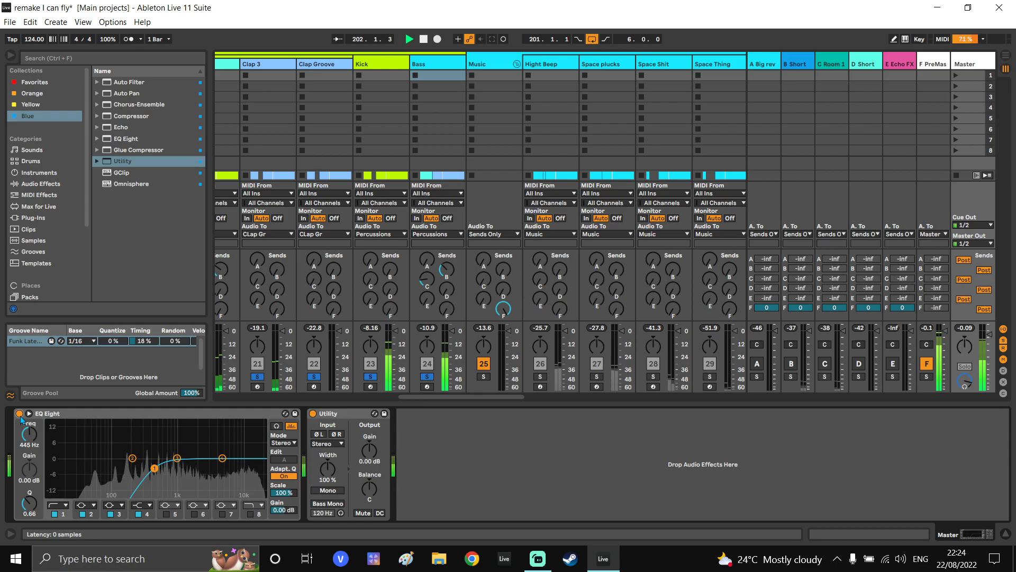
pyautogui.moveTo(571, 116); pyautogui.dragTo(497, 114)
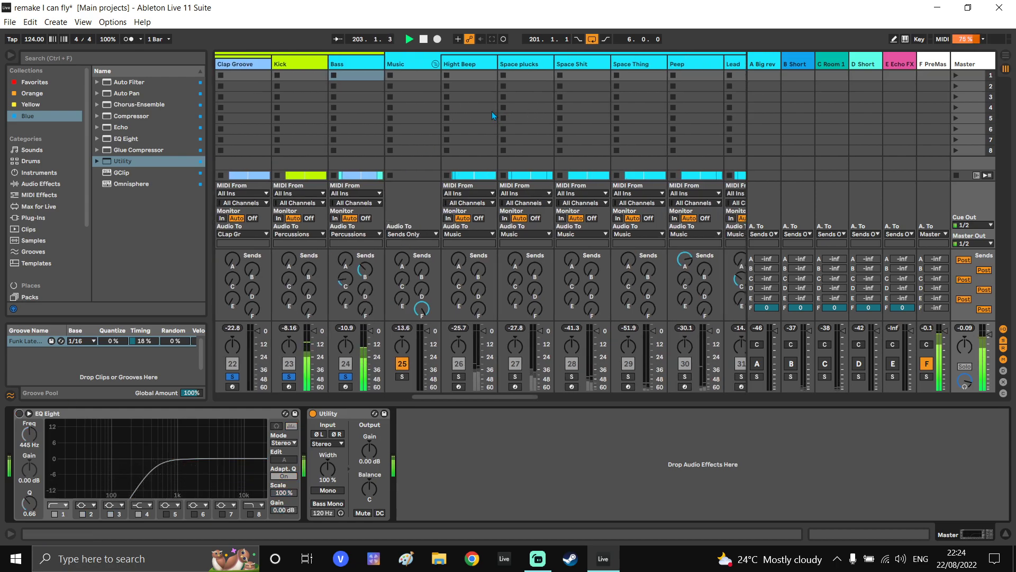
# Set the gain of the Utility after GClip on the Bass track to -0.94 dB
pyautogui.click(354, 66)
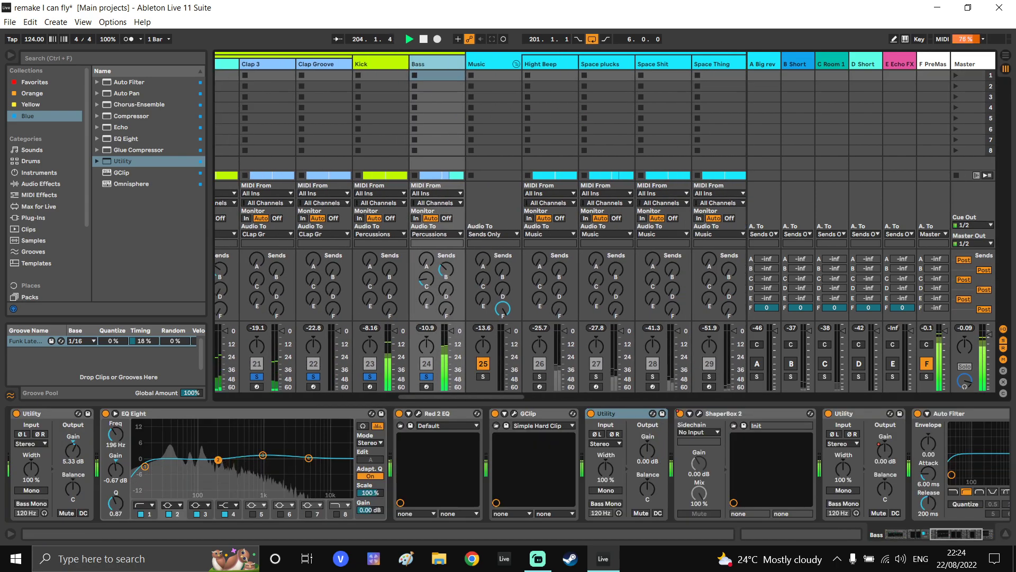
pyautogui.moveTo(654, 459); pyautogui.dragTo(655, 508)
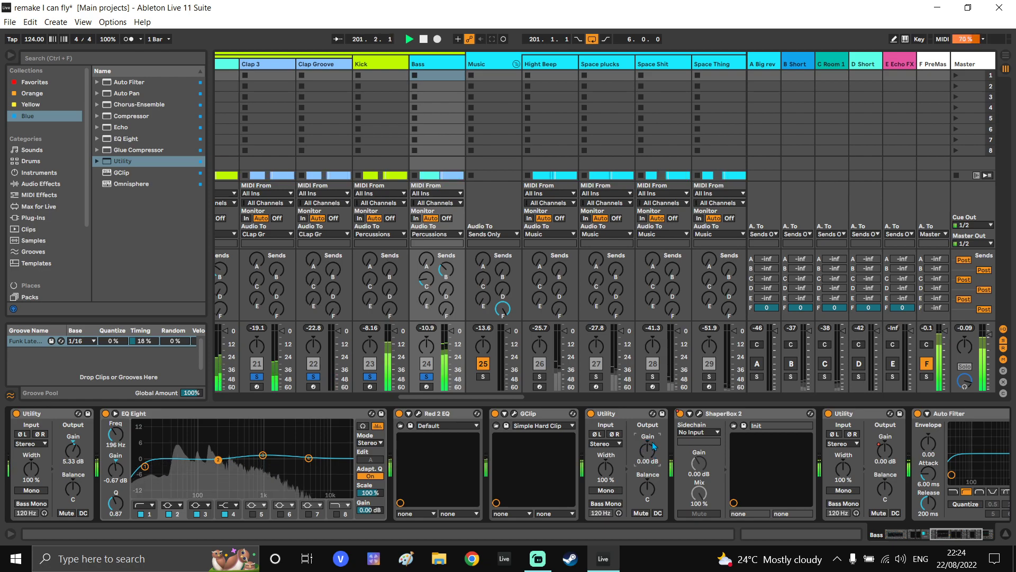
# Add an EQ Eight to the CLap Gr group track and bring the group into view in the session mixer
pyautogui.press('Tab')
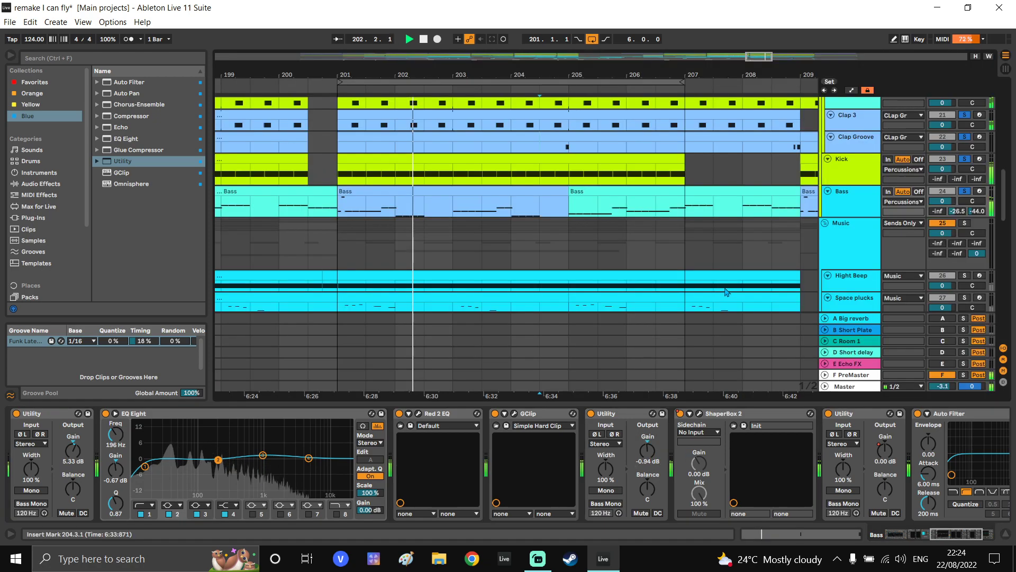
pyautogui.scroll(5, 741, 231)
pyautogui.click(842, 185)
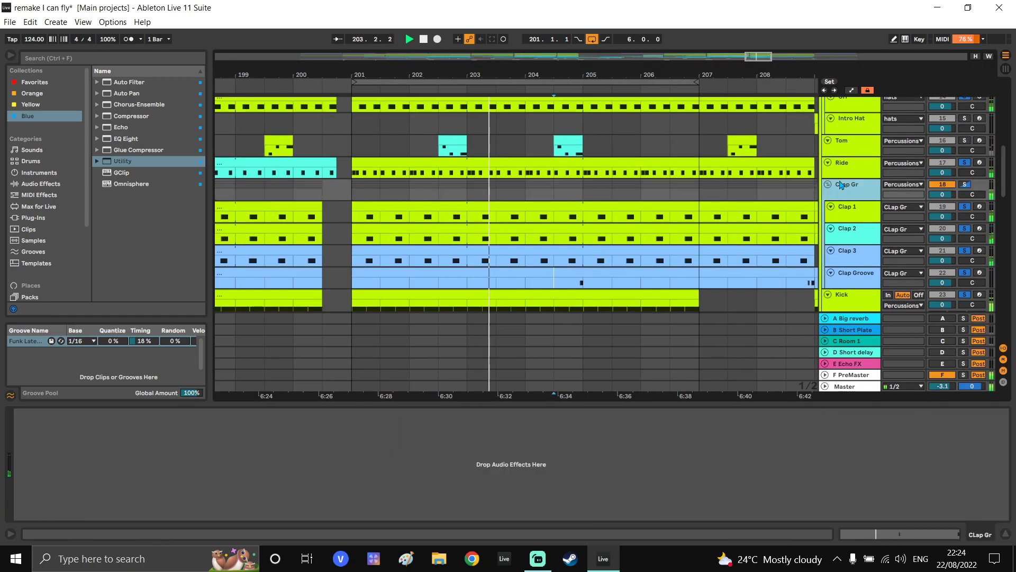
pyautogui.doubleClick(124, 139)
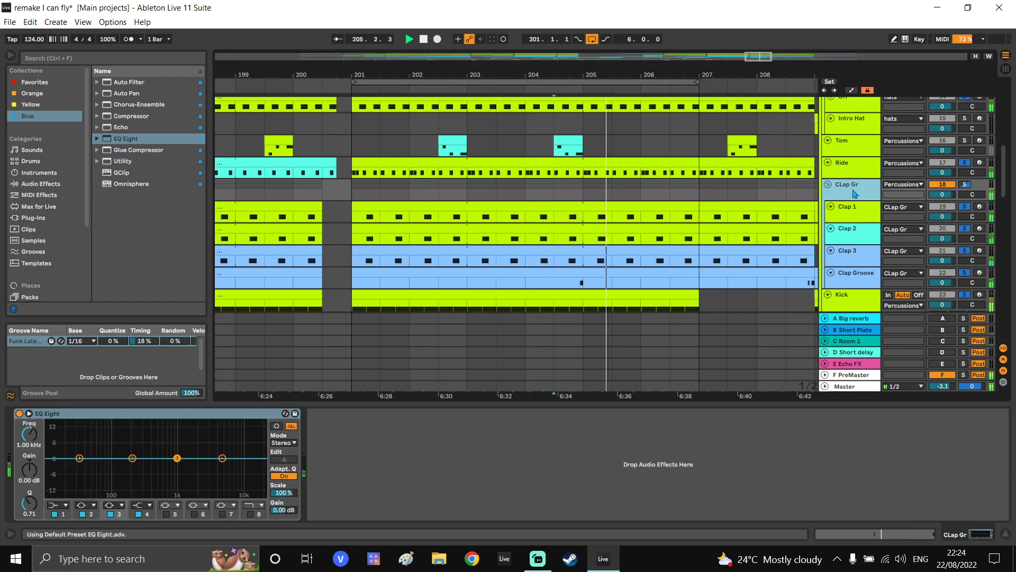
pyautogui.press('Tab')
pyautogui.moveTo(477, 211); pyautogui.dragTo(688, 151)
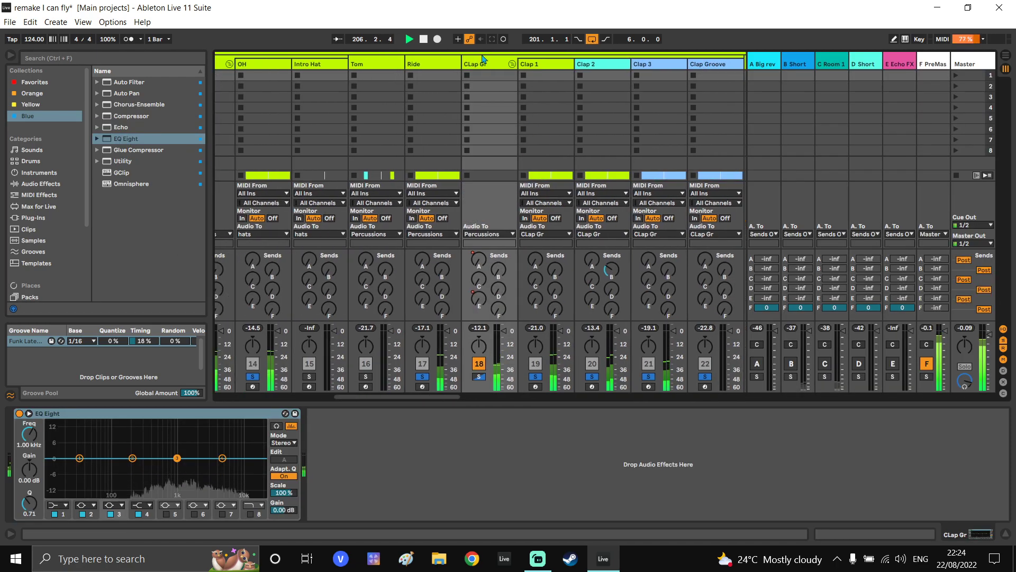
pyautogui.click(480, 54)
pyautogui.moveTo(714, 89); pyautogui.dragTo(440, 97)
pyautogui.click(393, 71)
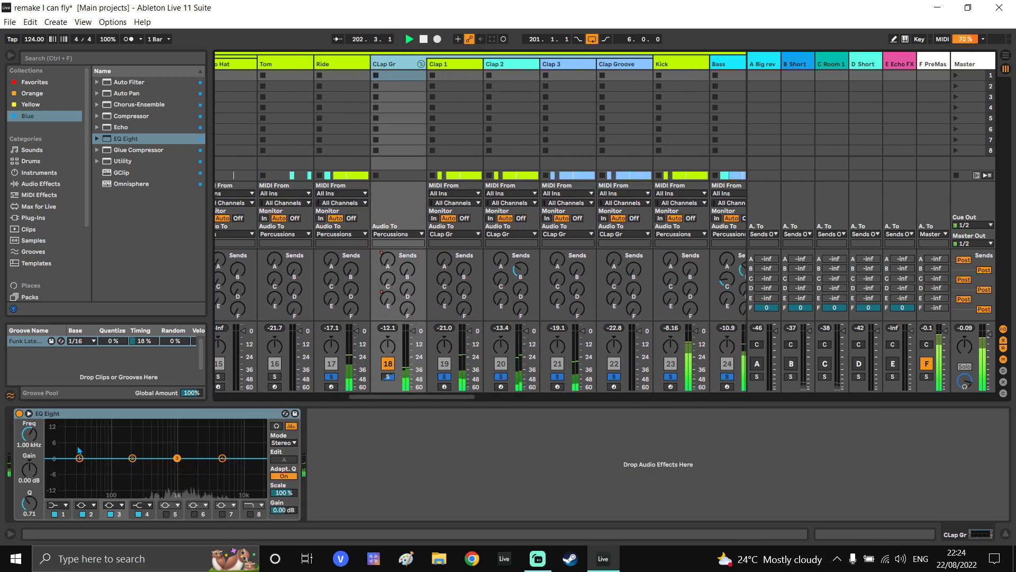
# Shape the CLap Gr EQ Eight with a low-shelf cut and a gentle 1.12 dB boost on band 3 at 495 Hz
pyautogui.moveTo(80, 458); pyautogui.dragTo(81, 459)
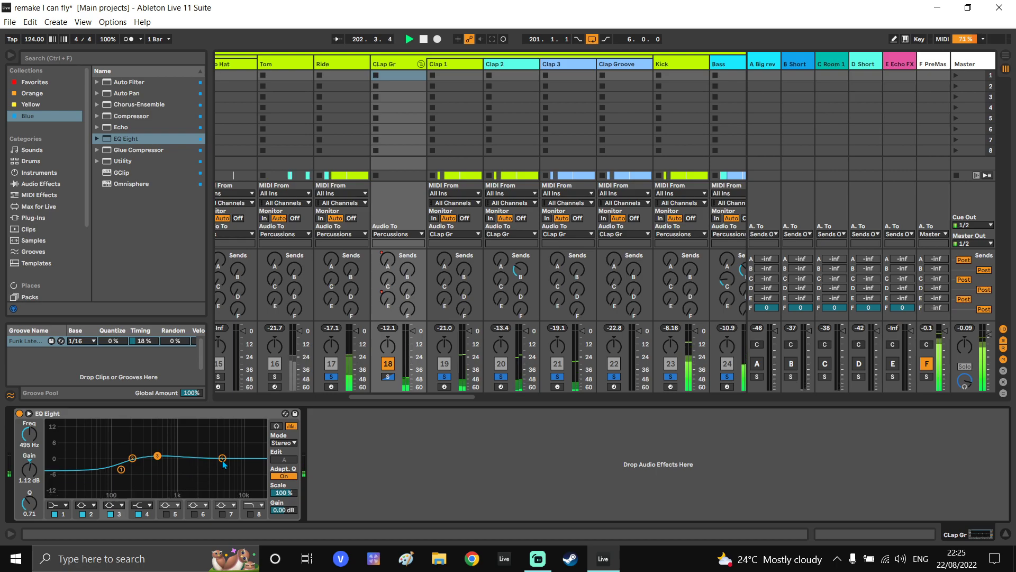
# Switch to the Arrangement, add the Lead track to the soloed tracks and enlarge its lane
pyautogui.press('Tab')
pyautogui.scroll(-5, 741, 206)
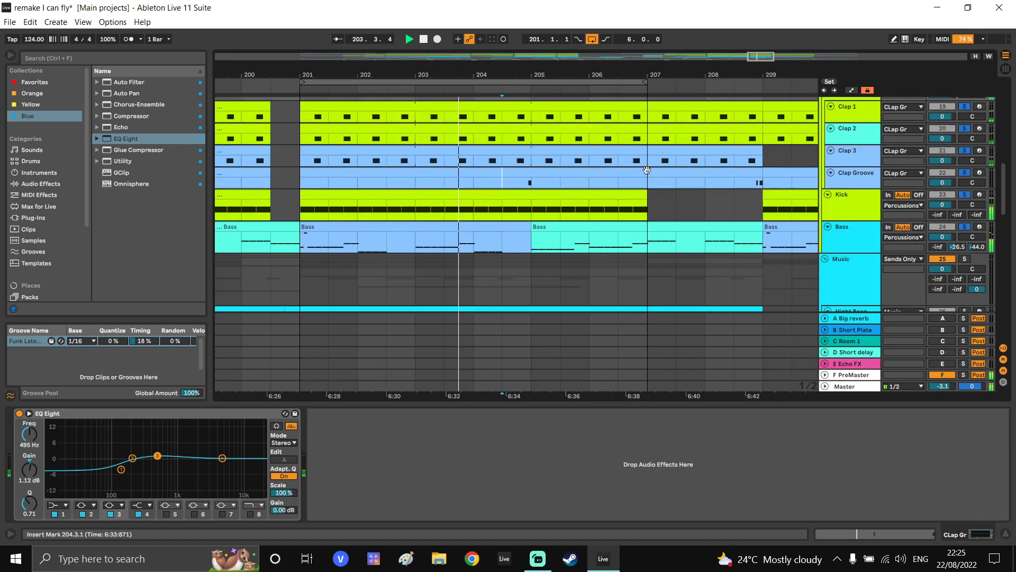
pyautogui.scroll(-10, 745, 206)
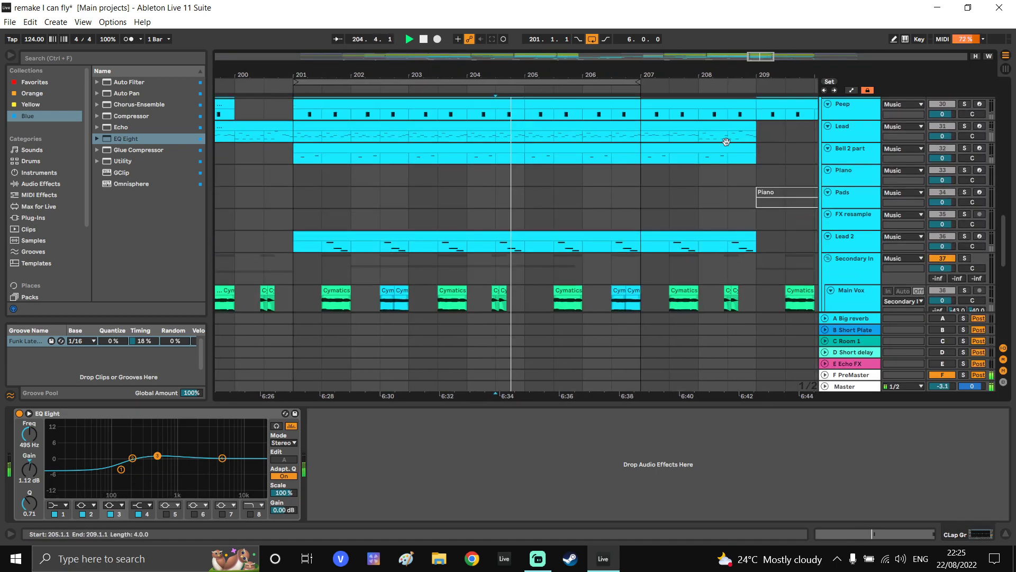
pyautogui.scroll(-4, 684, 170)
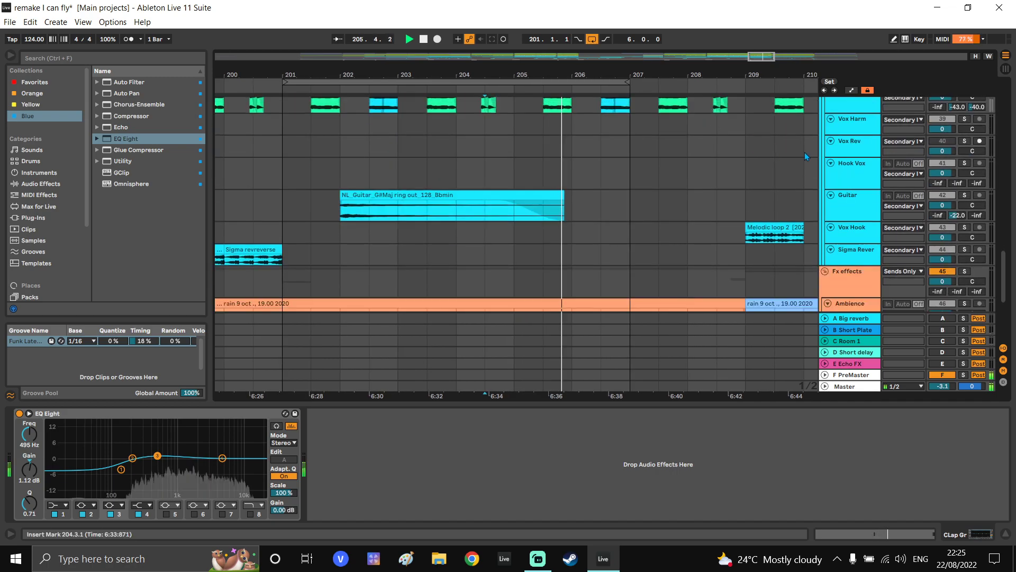
pyautogui.scroll(2, 702, 322)
pyautogui.scroll(10, 703, 322)
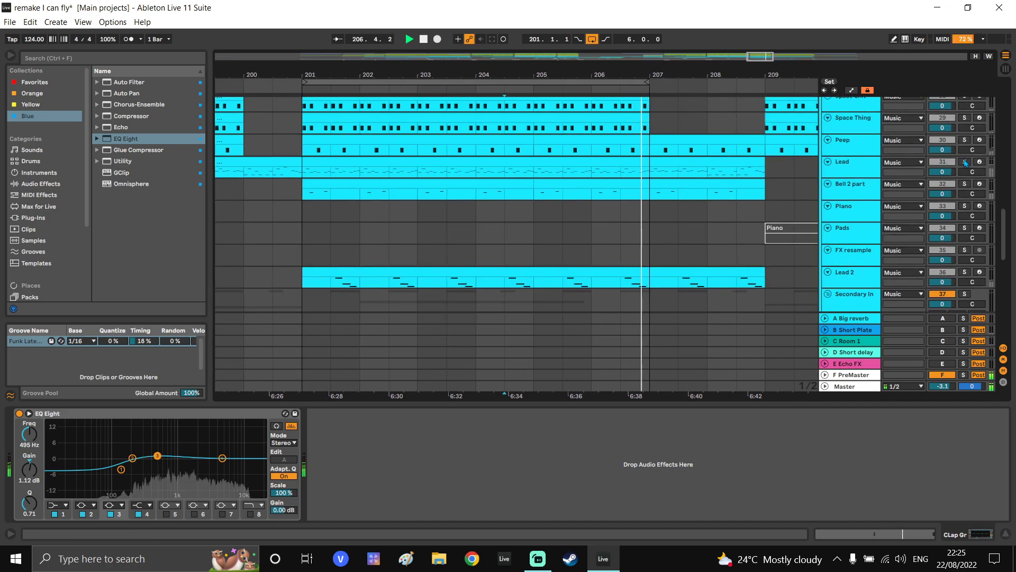
pyautogui.scroll(2, 788, 206)
pyautogui.click(850, 195)
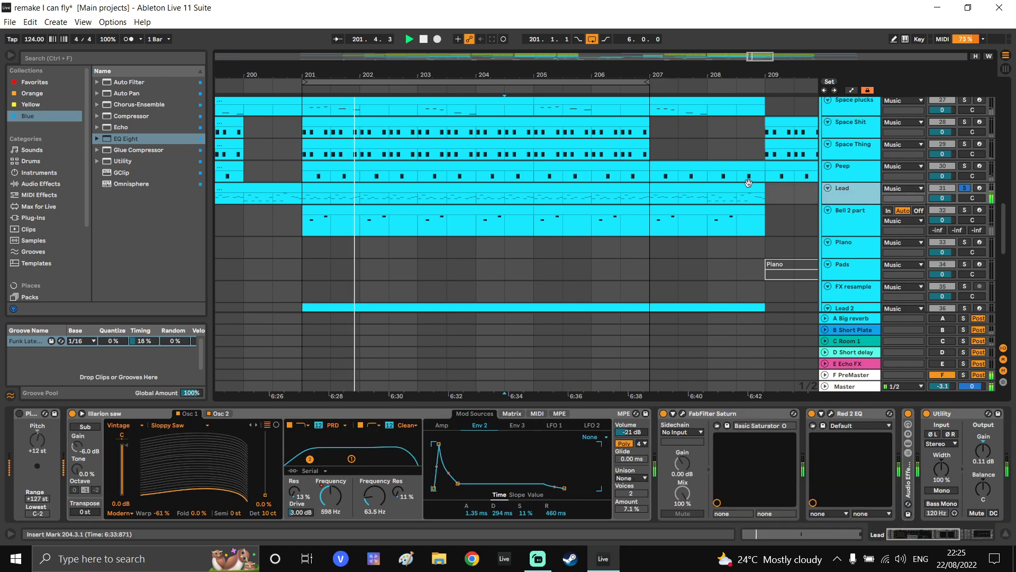
pyautogui.scroll(1, 710, 202)
pyautogui.hotkey('alt', '+')
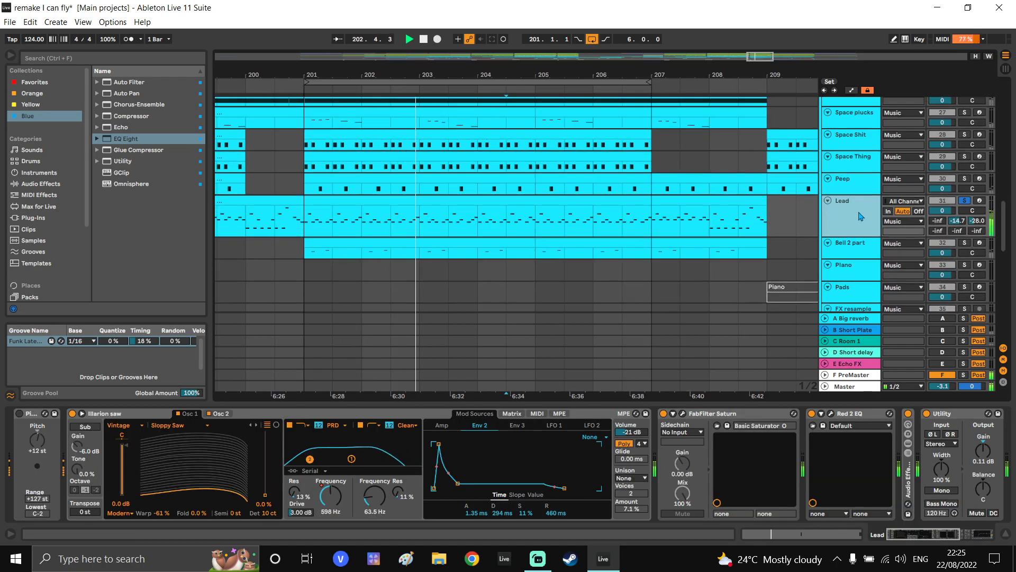
# Unfold the Audio Effect Rack on the Lead track and bypass it
pyautogui.scroll(-5, 576, 417)
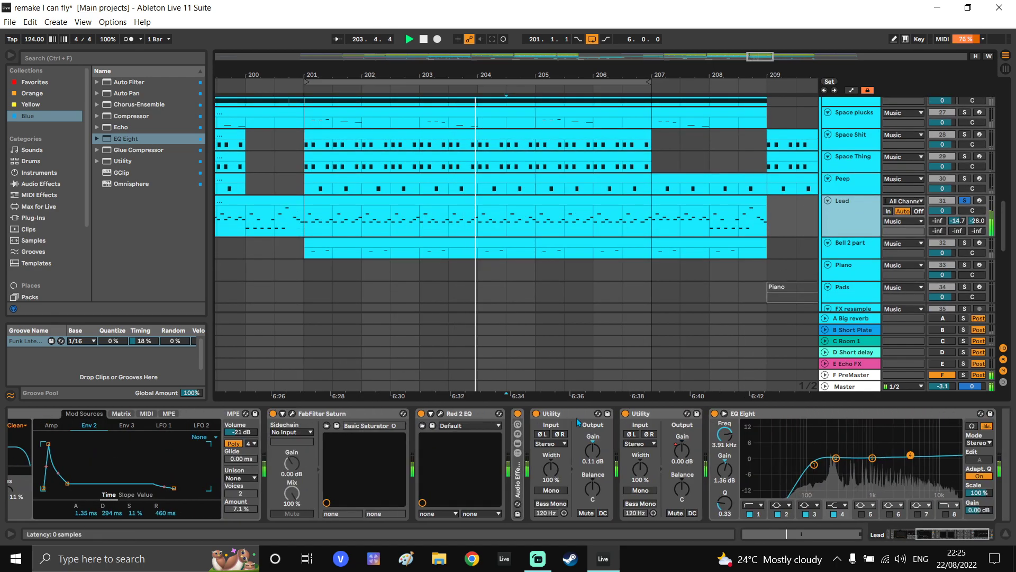
pyautogui.click(519, 445)
pyautogui.scroll(-4, 624, 433)
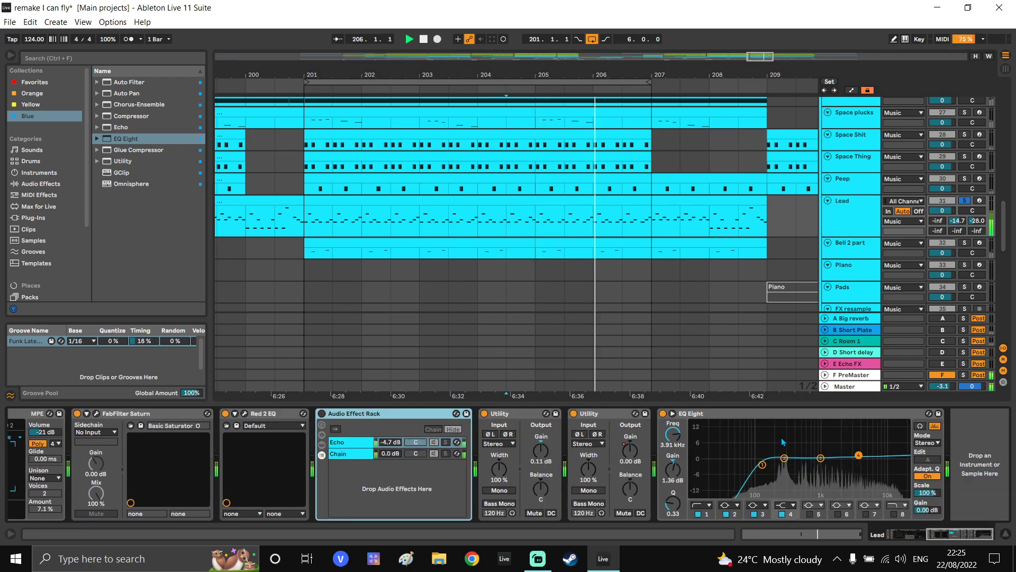
# Place band 2 of the Lead track's EQ Eight at 272 Hz and reset its gain to 0 dB
pyautogui.scroll(1, 873, 242)
pyautogui.moveTo(784, 458)
pyautogui.mouseDown()
pyautogui.moveTo(782, 445)
pyautogui.moveTo(786, 462)
pyautogui.mouseUp()
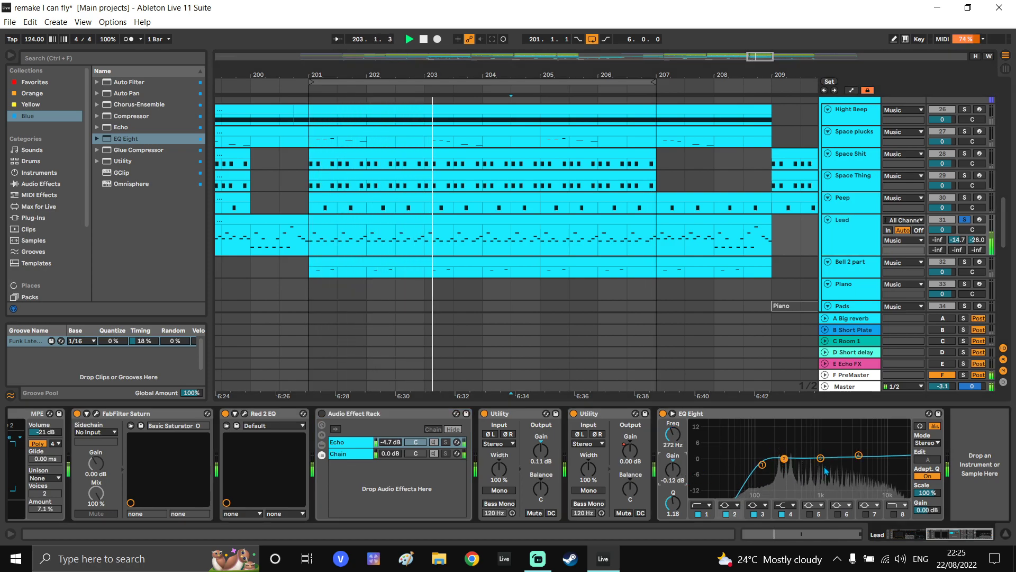
pyautogui.doubleClick(673, 470)
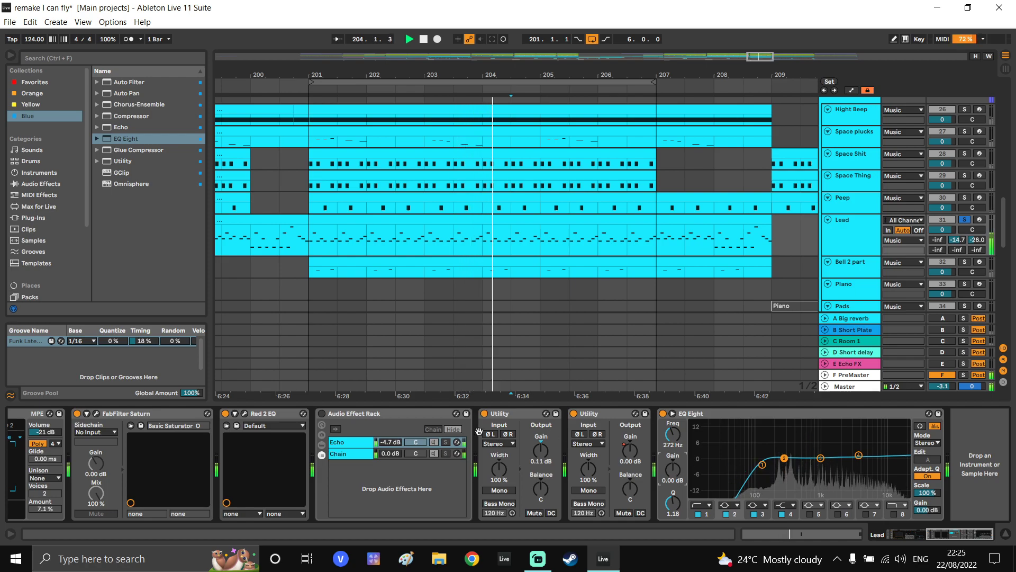
# Inspect the settings of the Lead track's Red 2 EQ and compare the sound with it bypassed and active
pyautogui.hscroll(-3, 494, 419)
pyautogui.click(349, 414)
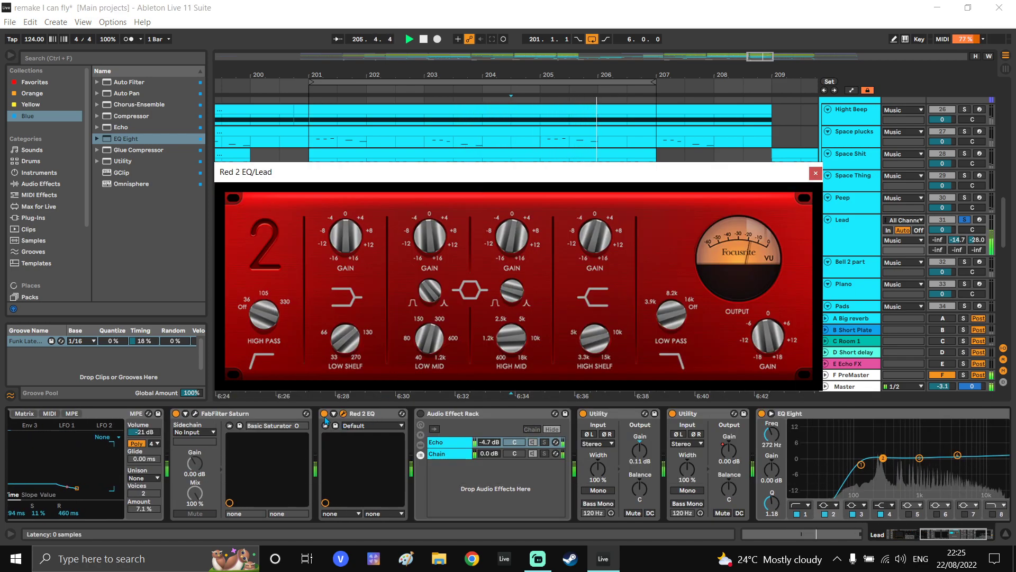
pyautogui.click(324, 416)
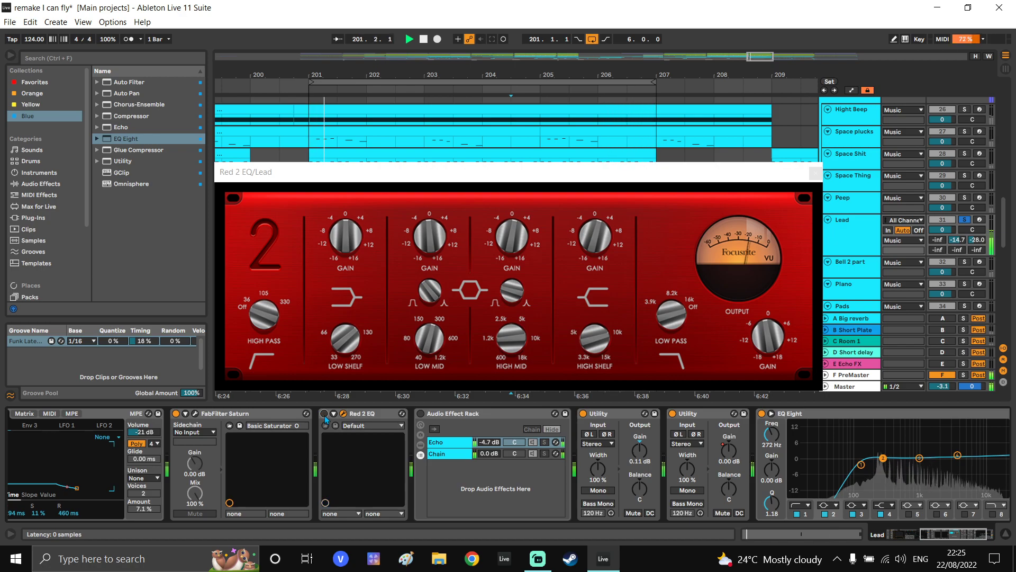
pyautogui.click(324, 414)
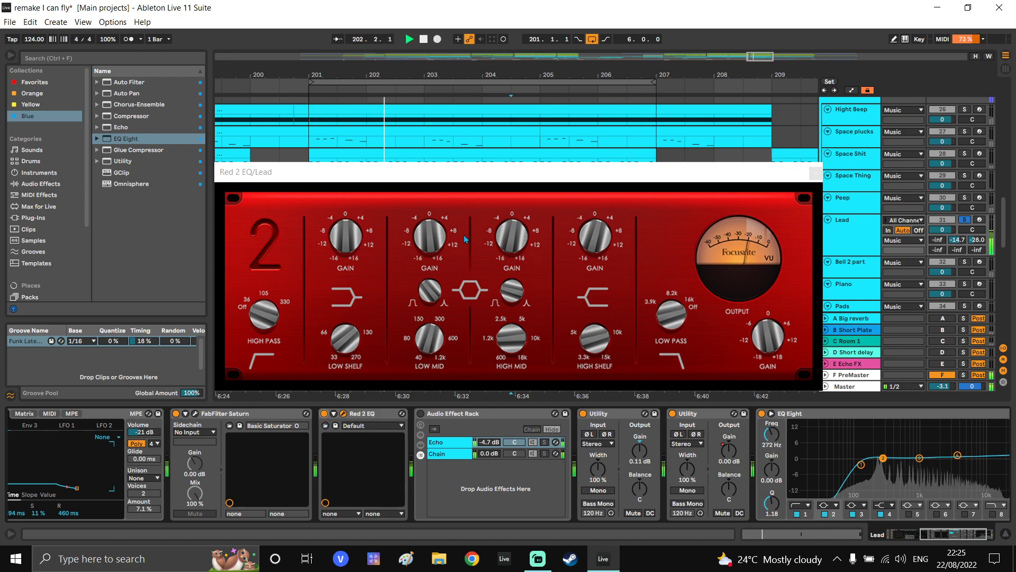
pyautogui.click(434, 242)
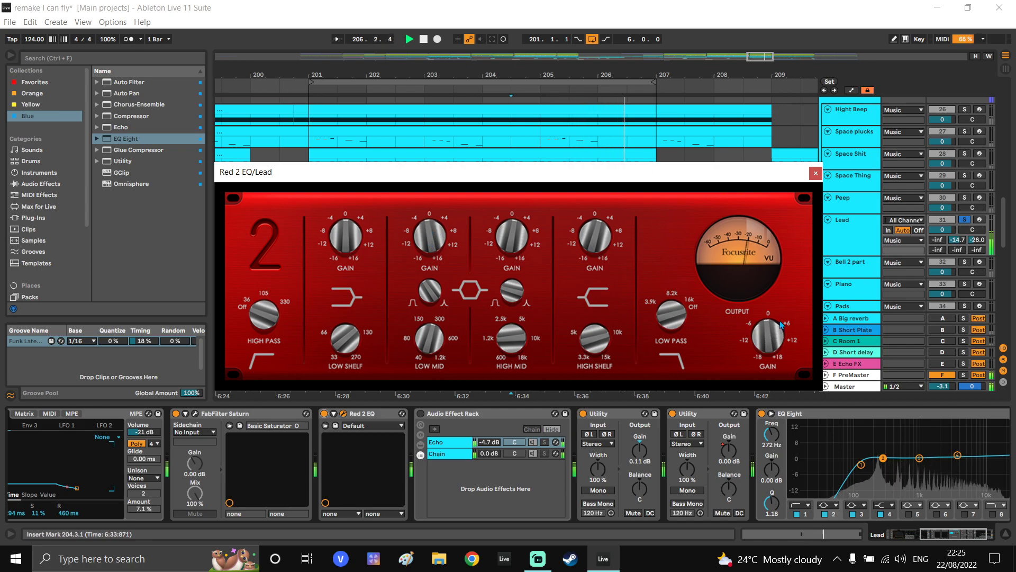
pyautogui.click(816, 173)
pyautogui.click(324, 413)
pyautogui.click(324, 413)
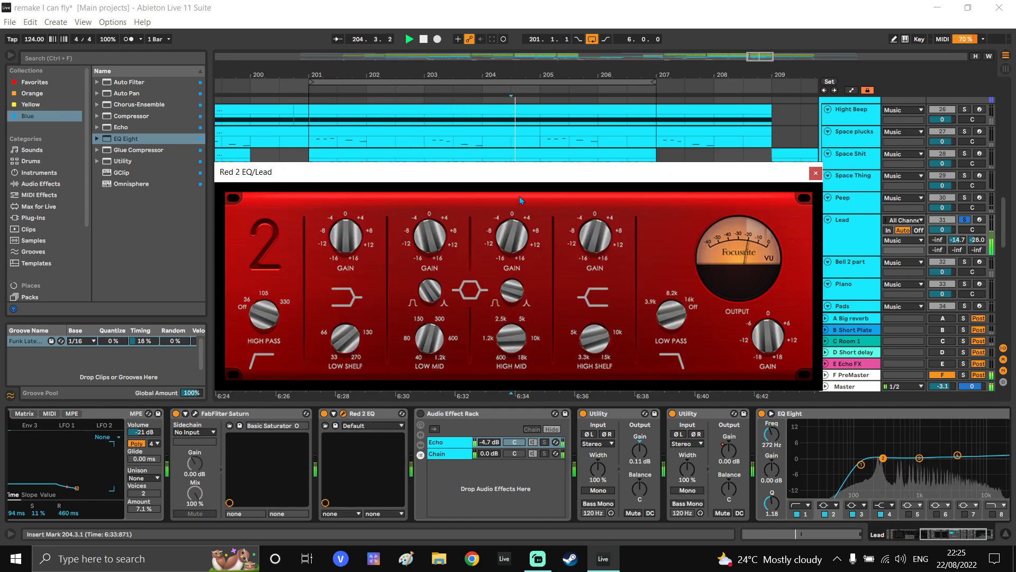
pyautogui.click(815, 173)
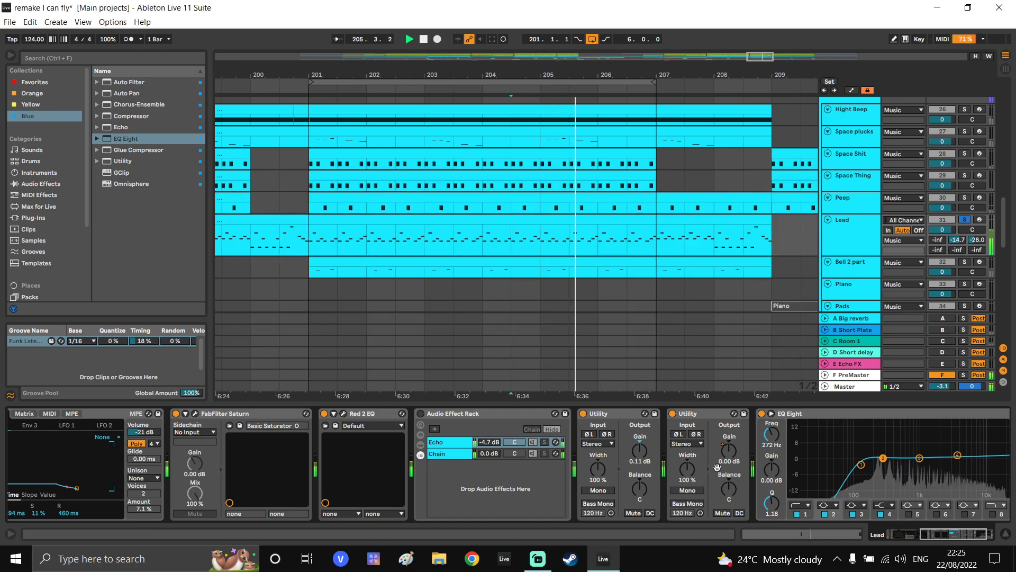
# Add a slight boost on band 3 near 1.16 kHz in Lead's EQ Eight and raise band 4 to 1.67 dB
pyautogui.click(820, 459)
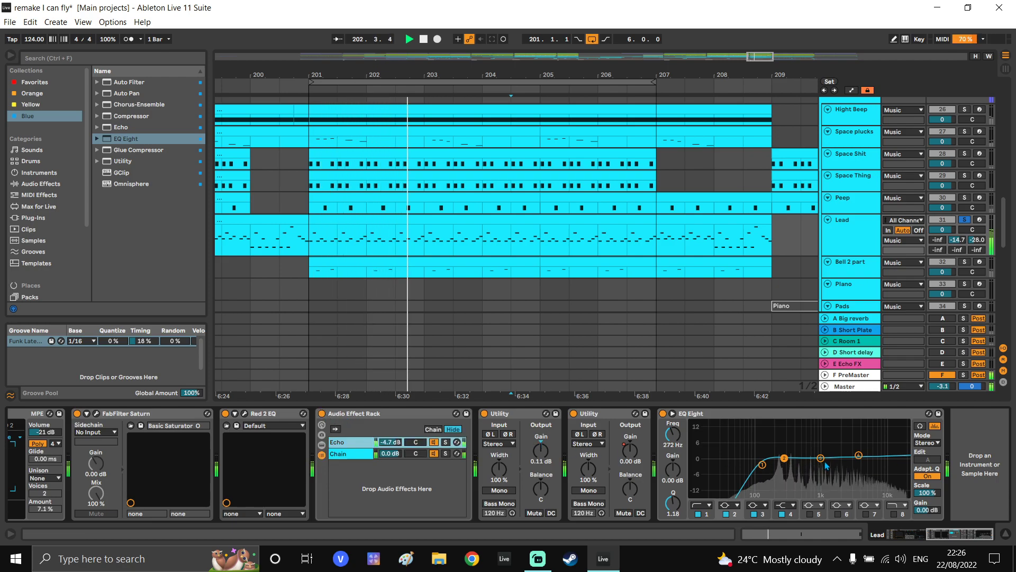
pyautogui.moveTo(822, 459); pyautogui.dragTo(824, 447)
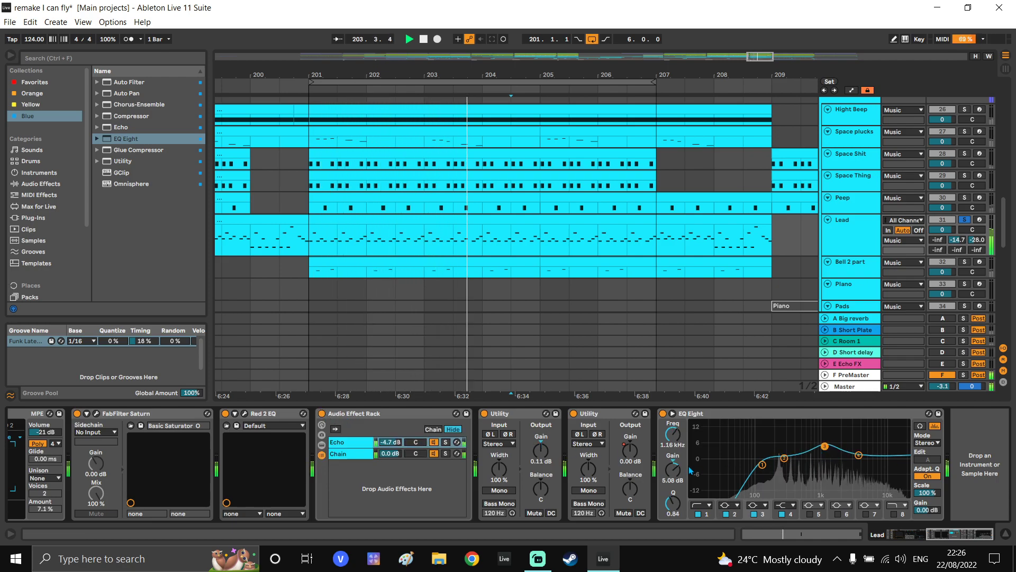
pyautogui.moveTo(825, 456); pyautogui.dragTo(826, 455)
pyautogui.click(857, 456)
# Add an EQ Eight between GClip and the following Utility on the Bass track
pyautogui.scroll(5, 624, 234)
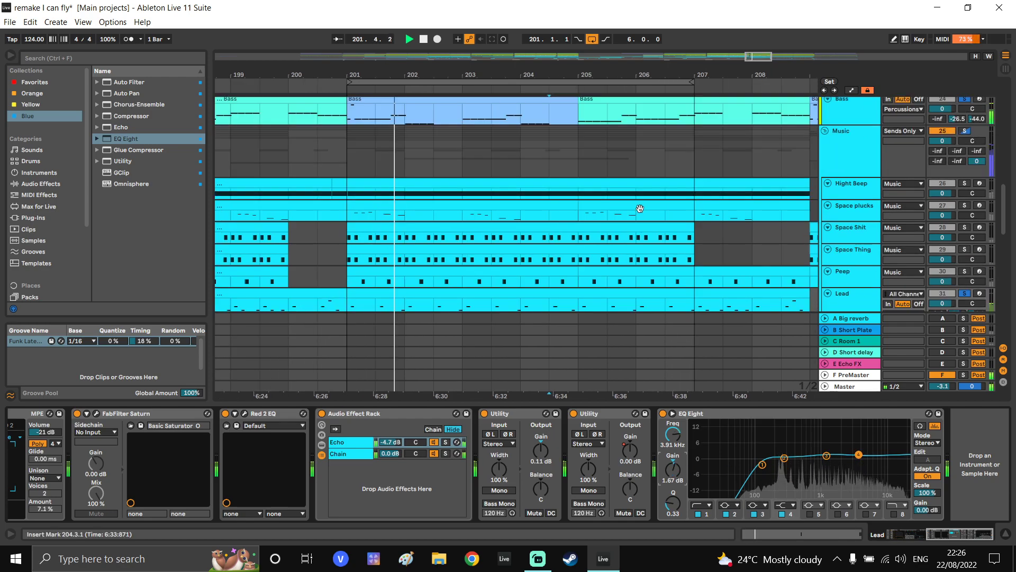
pyautogui.click(888, 169)
pyautogui.click(871, 174)
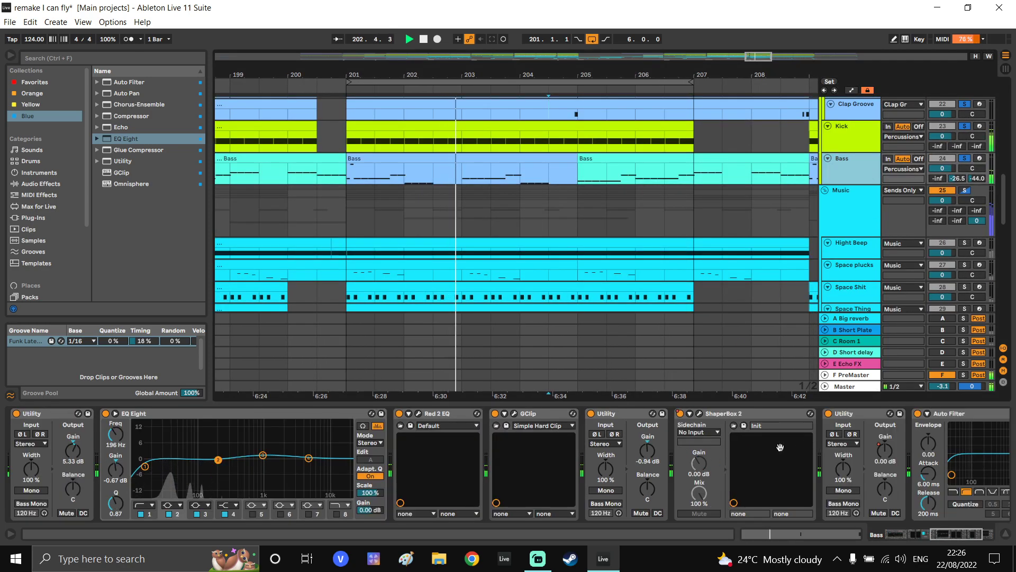
pyautogui.scroll(-4, 508, 434)
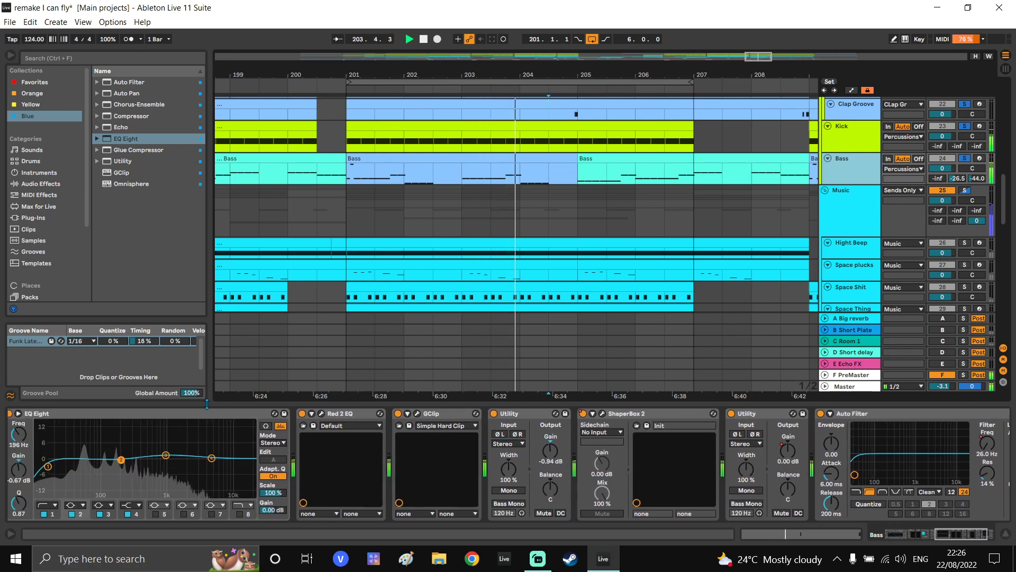
pyautogui.moveTo(126, 139); pyautogui.dragTo(504, 458)
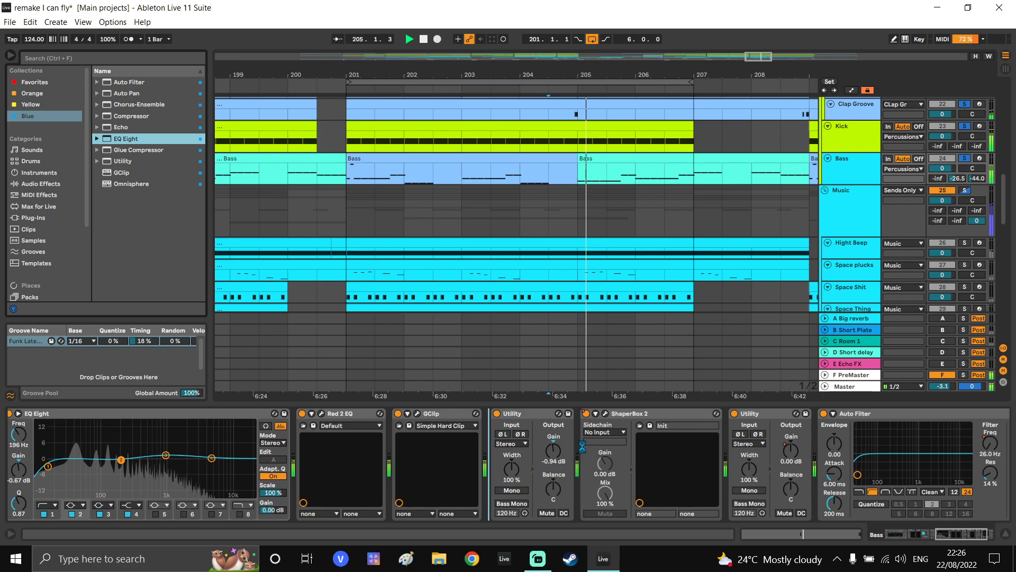
# Set band 2 of the new Bass EQ Eight to 316 Hz with a gain of -1.93 dB and a Q of 0.89
pyautogui.moveTo(589, 459)
pyautogui.mouseDown()
pyautogui.moveTo(602, 458)
pyautogui.moveTo(601, 439)
pyautogui.moveTo(602, 459)
pyautogui.mouseUp()
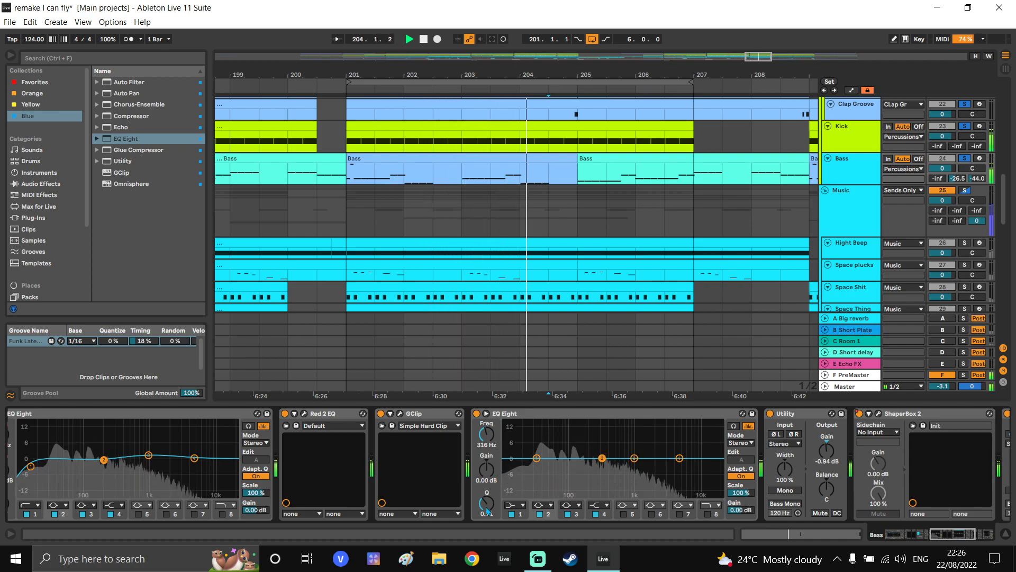
pyautogui.moveTo(488, 510); pyautogui.dragTo(488, 506)
pyautogui.moveTo(494, 469); pyautogui.dragTo(493, 476)
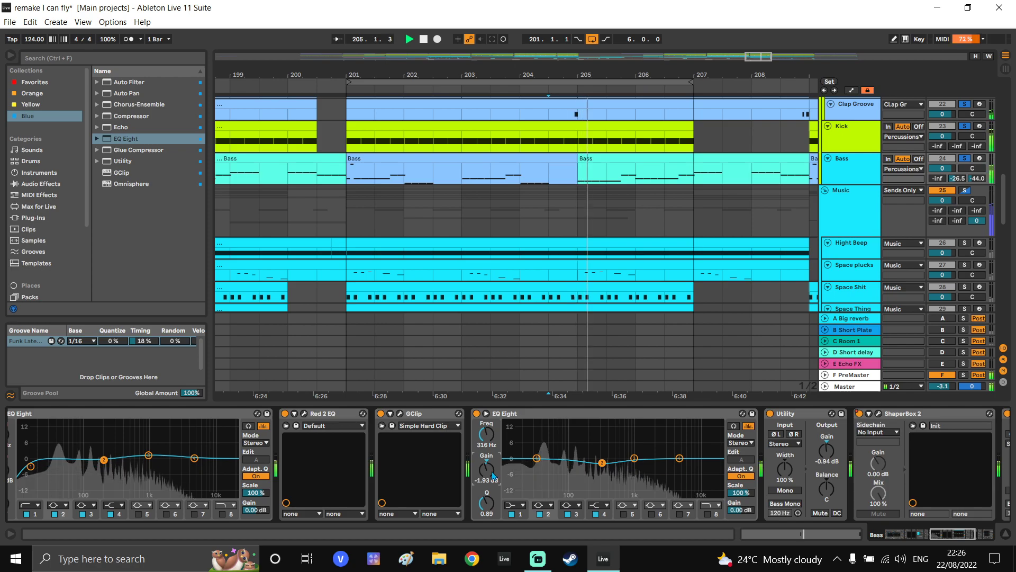
# Audition the Bass EQ Eight's band 2 cut on and off, ending with its gain at 0 dB and Q at 0.99
pyautogui.click(539, 514)
pyautogui.click(539, 513)
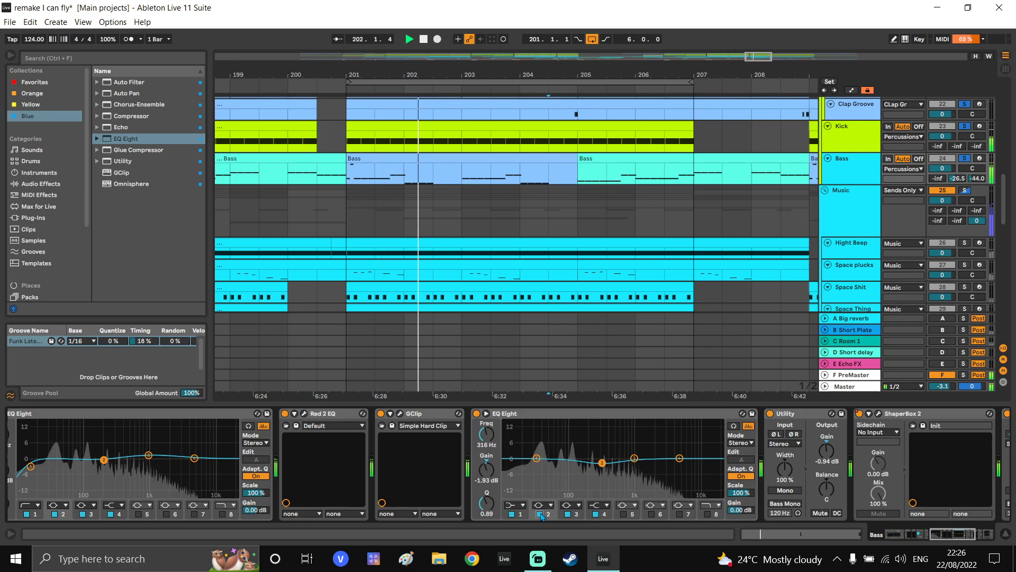
pyautogui.click(540, 514)
pyautogui.click(540, 514)
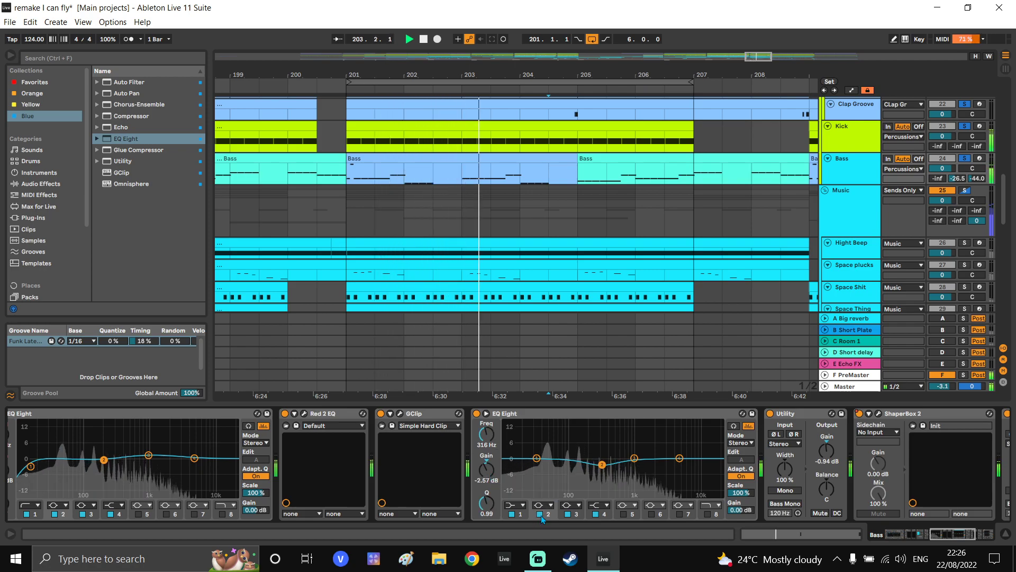
pyautogui.click(541, 514)
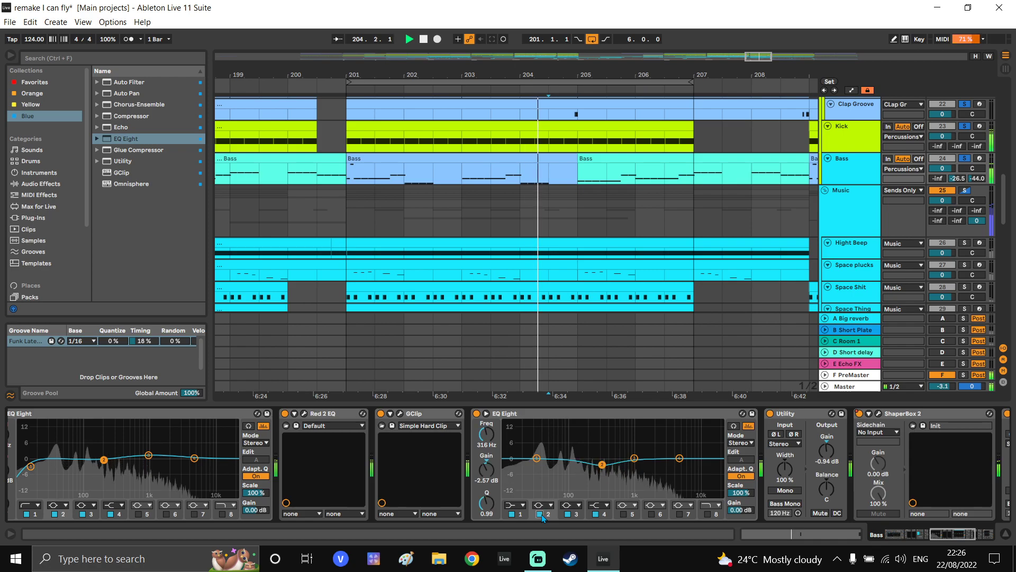
# Cut band 2 of the Lead track's EQ Eight by 1.83 dB at 352 Hz with a Q of 1.68, comparing it bypassed
pyautogui.scroll(-5, 823, 258)
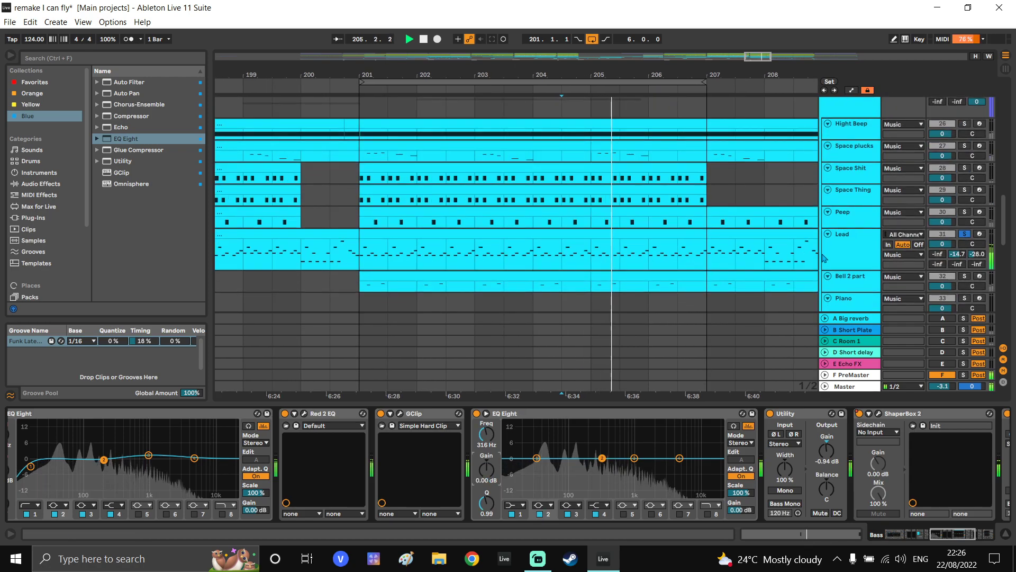
pyautogui.click(823, 258)
pyautogui.click(827, 455)
pyautogui.moveTo(785, 458)
pyautogui.mouseDown()
pyautogui.moveTo(790, 446)
pyautogui.moveTo(791, 464)
pyautogui.mouseUp()
pyautogui.click(726, 513)
pyautogui.click(726, 512)
pyautogui.moveTo(672, 470); pyautogui.dragTo(672, 466)
pyautogui.moveTo(673, 502); pyautogui.dragTo(672, 506)
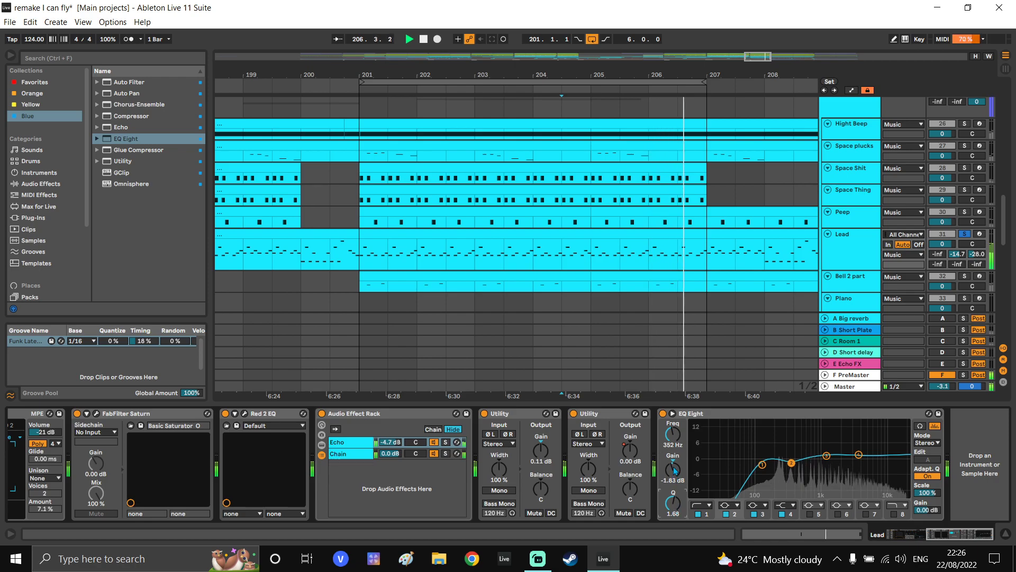
# Show the Bell 2 part track's devices and add the track to the soloed tracks
pyautogui.scroll(-4, 847, 239)
pyautogui.click(876, 212)
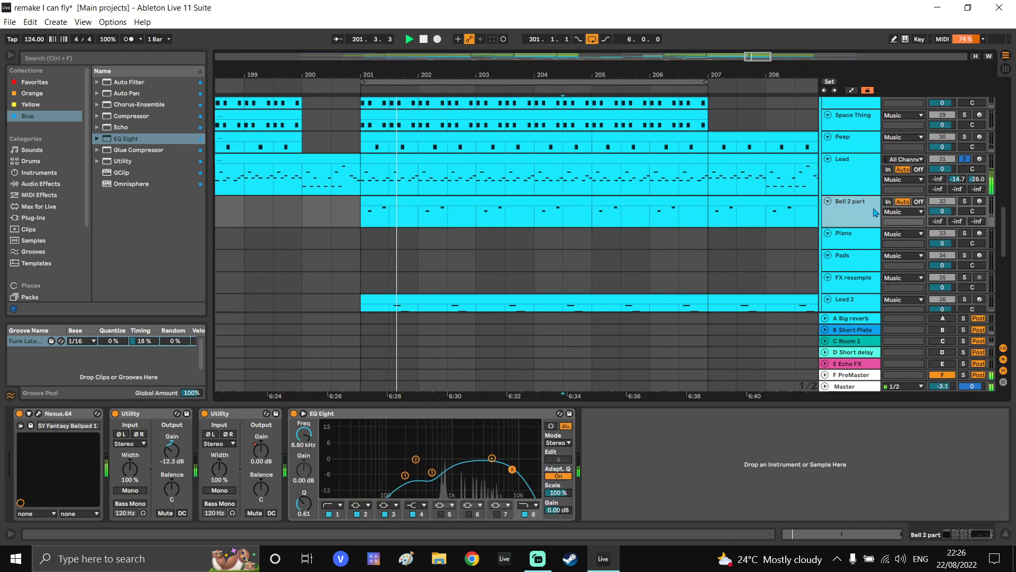
pyautogui.keyDown('ctrl'); pyautogui.click(964, 202); pyautogui.keyUp('ctrl')
pyautogui.click(847, 216)
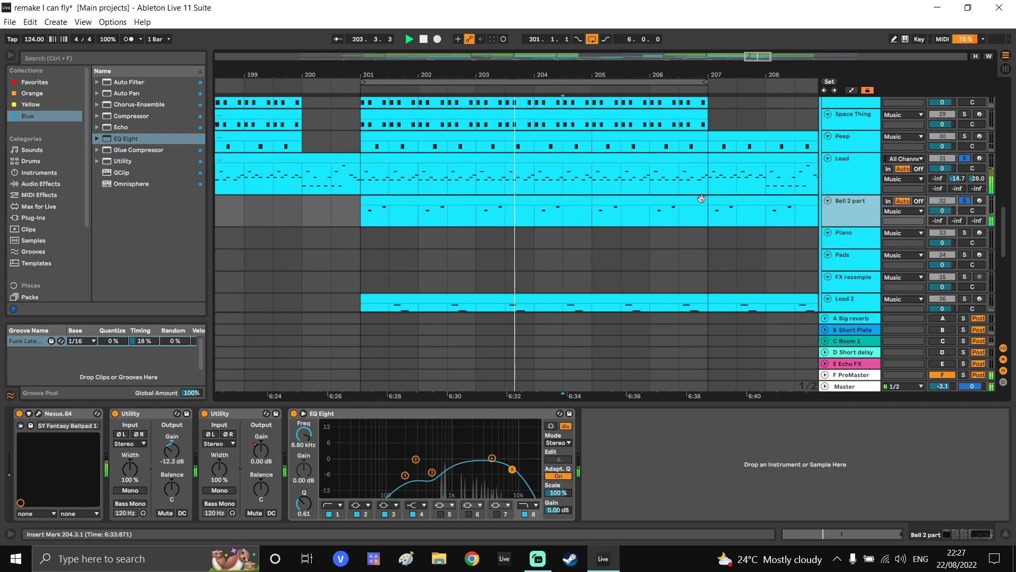
# Add the Lead 2 track to the soloed tracks and bring its EQ Eight into view
pyautogui.scroll(-2, 907, 264)
pyautogui.keyDown('ctrl'); pyautogui.click(965, 242); pyautogui.keyUp('ctrl')
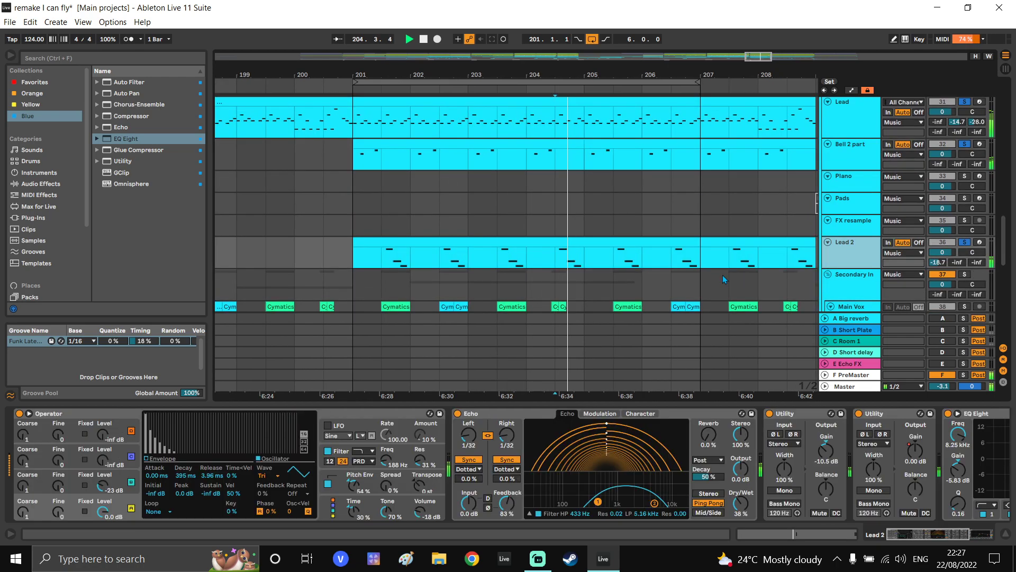
pyautogui.hscroll(5, 902, 447)
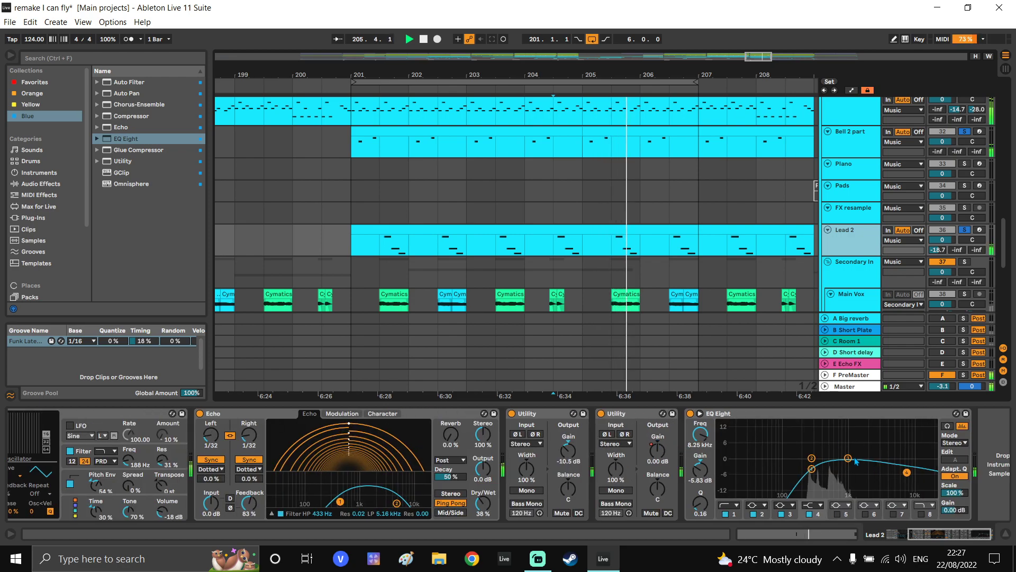
pyautogui.click(811, 469)
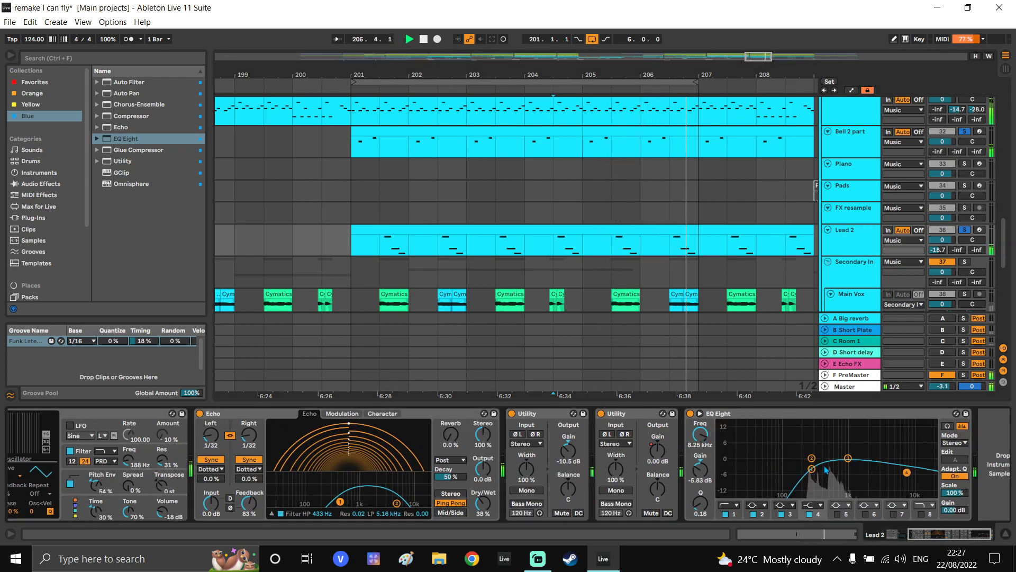
# Set the Lead 2 EQ Eight's low cut to 313 Hz with a Q of 0.63, and add Main Vox to the soloed tracks
pyautogui.moveTo(698, 436); pyautogui.dragTo(698, 424)
pyautogui.scroll(-1, 676, 179)
pyautogui.scroll(-5, 677, 178)
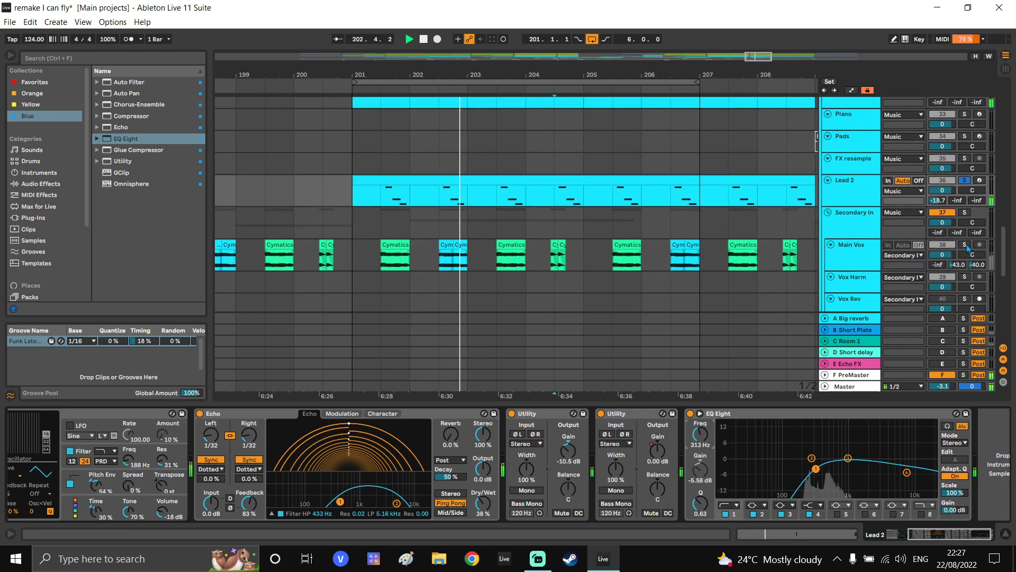
pyautogui.click(852, 241)
pyautogui.scroll(-1, 853, 240)
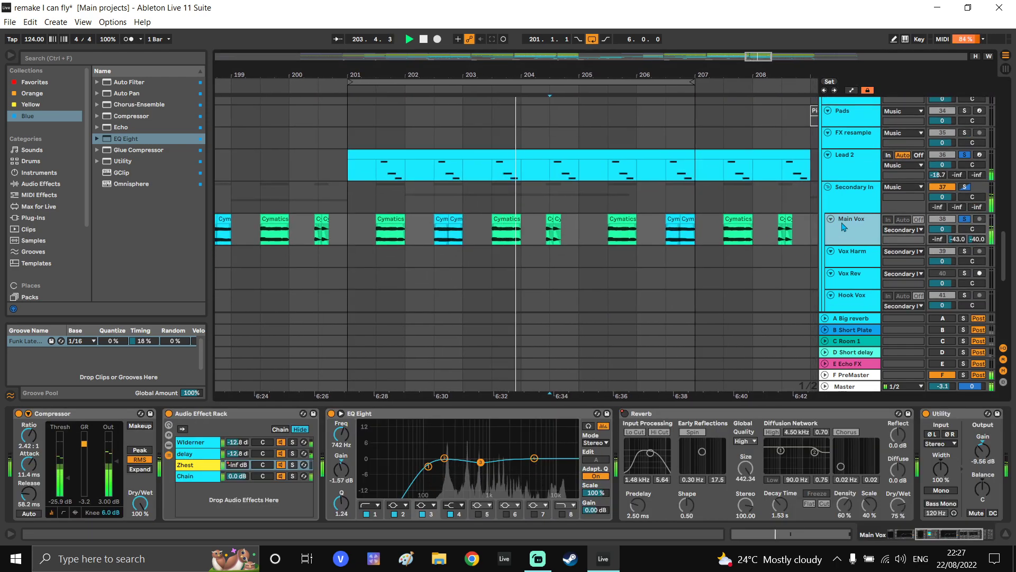
# Show the Main Vox channel in the Session mixer and set its first Utility's gain to -8.33 dB
pyautogui.scroll(-3, 681, 449)
pyautogui.click(850, 376)
pyautogui.click(846, 228)
pyautogui.press('Tab')
pyautogui.hscroll(-5, 587, 187)
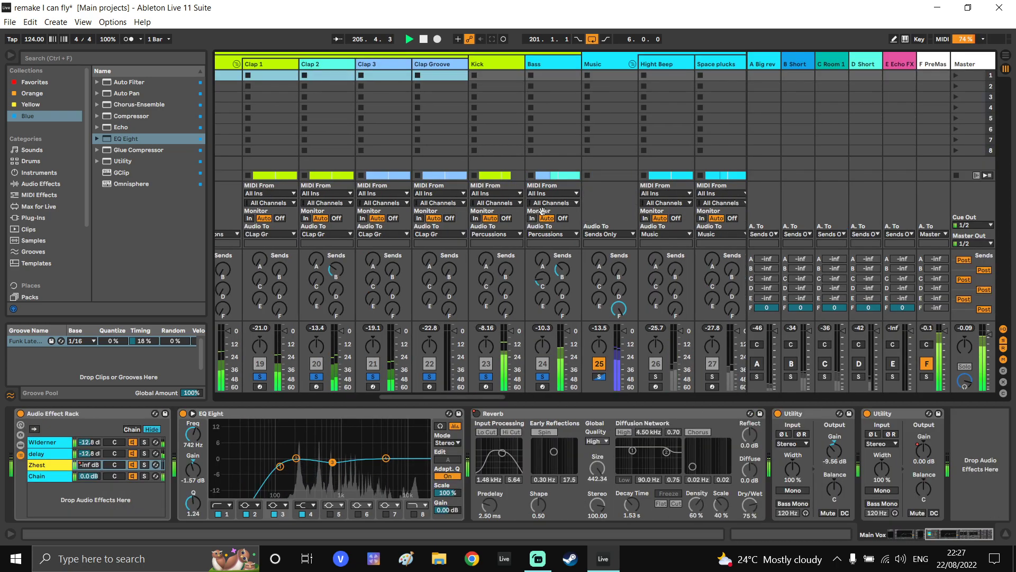
pyautogui.hscroll(6, 587, 187)
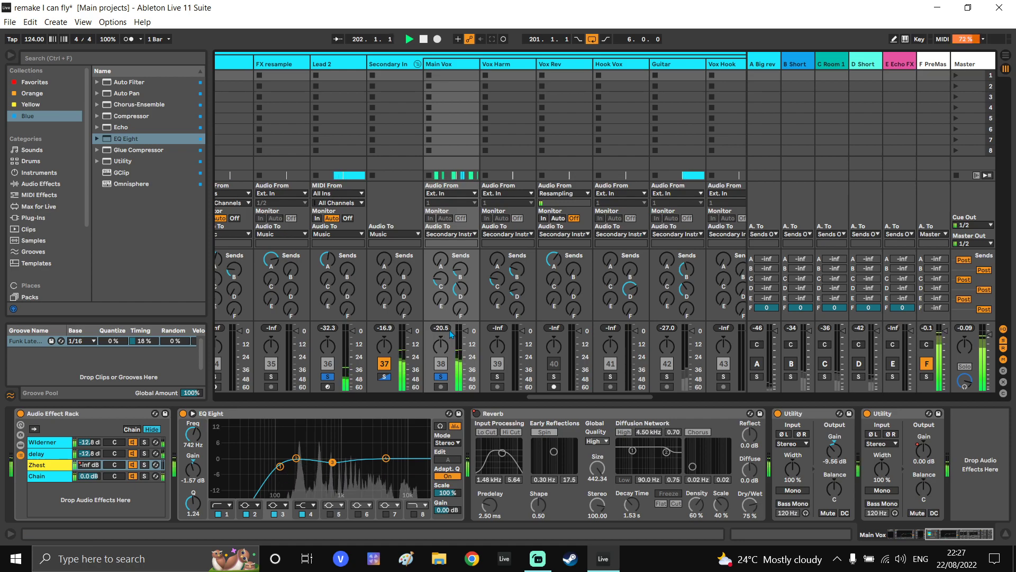
pyautogui.moveTo(835, 441); pyautogui.dragTo(835, 436)
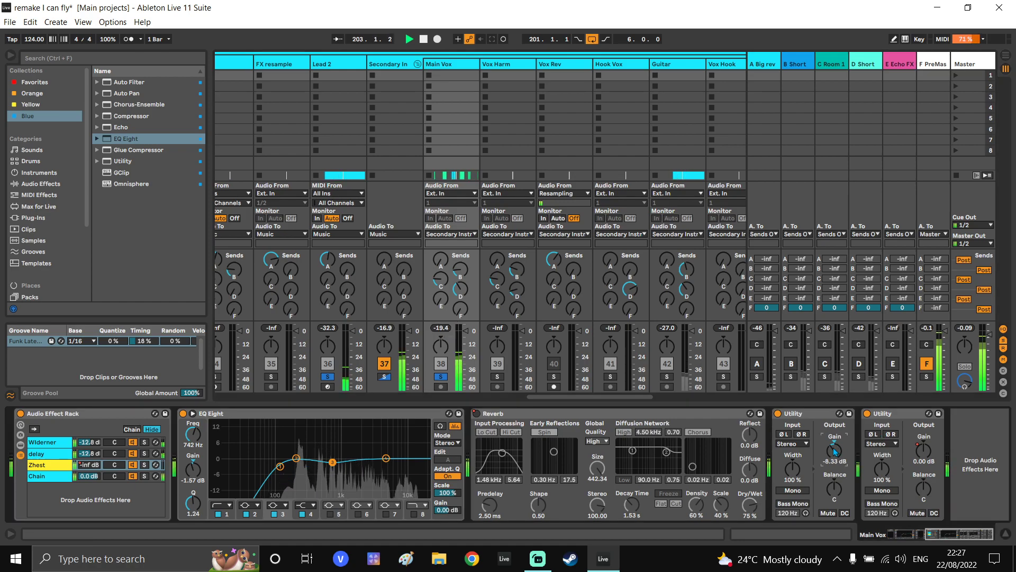
pyautogui.press('Tab')
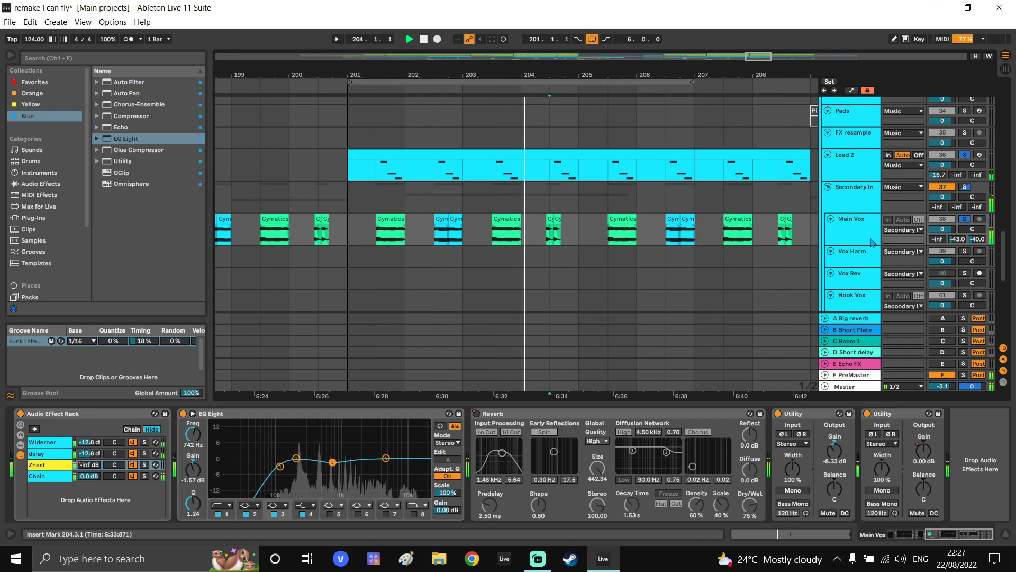
pyautogui.press('Tab')
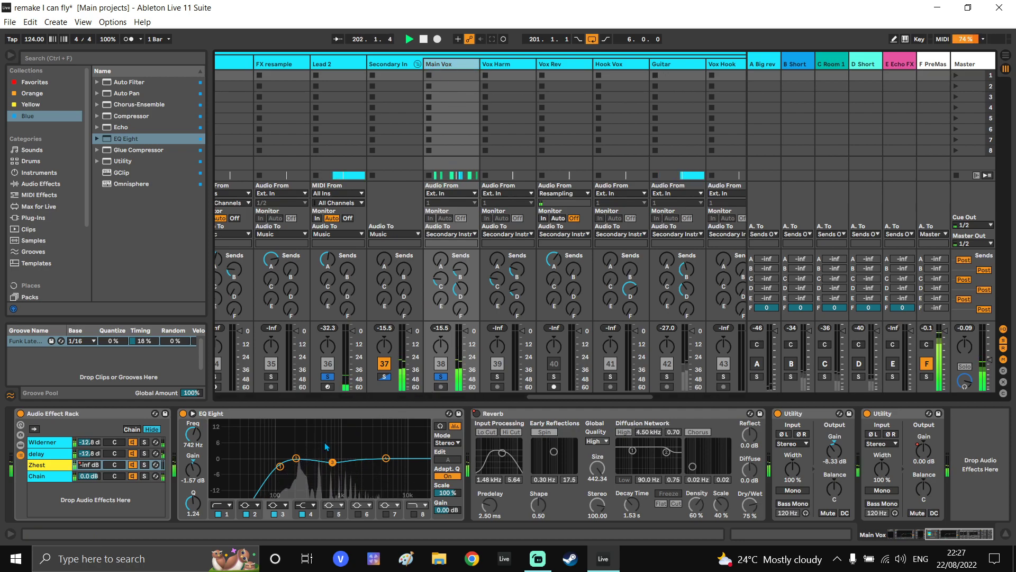
# Cut band 2 of the Main Vox EQ Eight by 1.27 dB at 261 Hz with a Q of 0.86, comparing it bypassed
pyautogui.moveTo(297, 459); pyautogui.dragTo(313, 442)
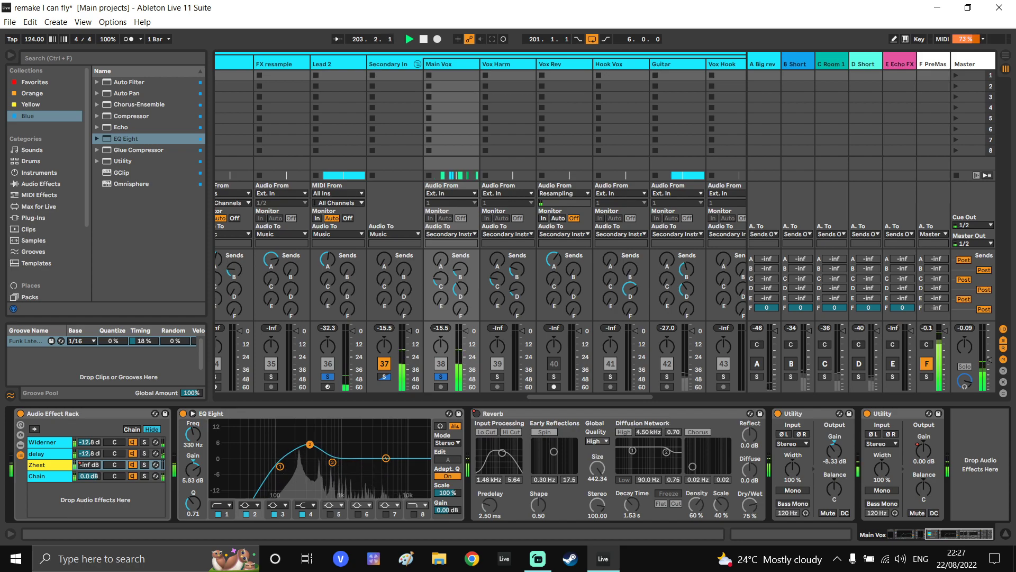
pyautogui.moveTo(305, 440); pyautogui.dragTo(300, 456)
pyautogui.hscroll(-2, 307, 443)
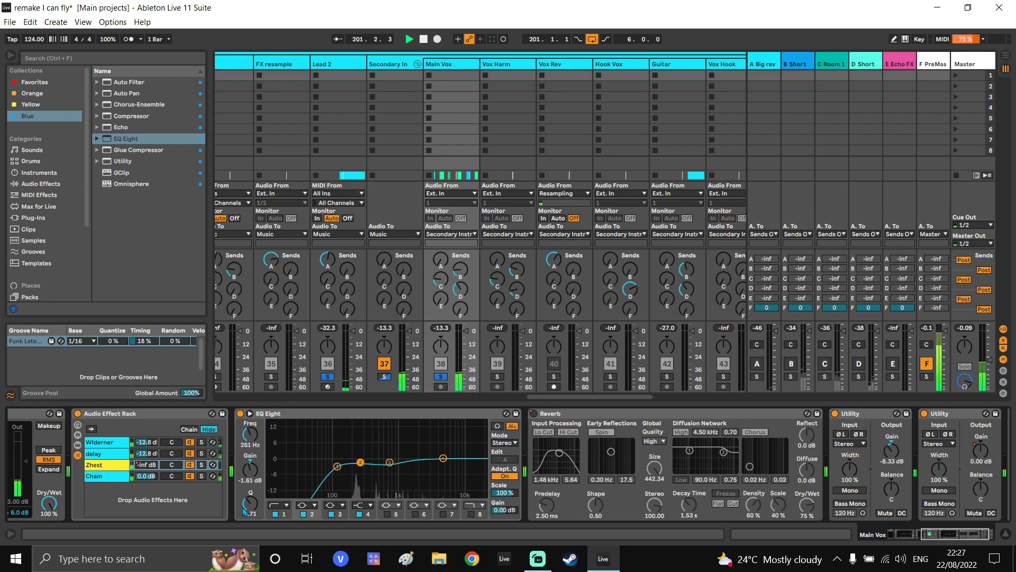
pyautogui.click(240, 413)
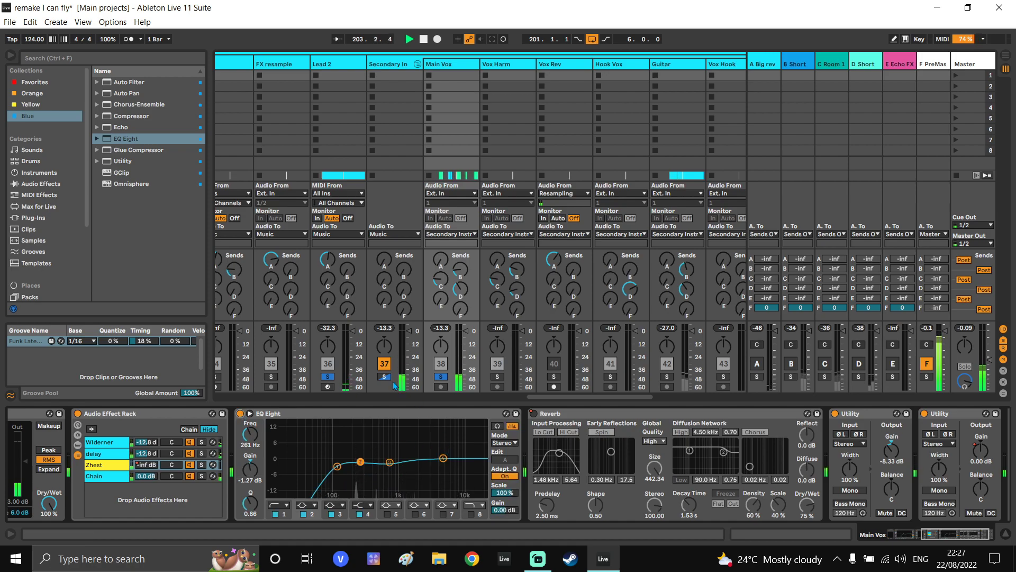
# Find the Fresh Air plug-in, insert it ahead of the EQ Eight on Main Vox, and raise the Master volume to -2.6 dB
pyautogui.hscroll(-5, 422, 413)
pyautogui.hscroll(1, 422, 395)
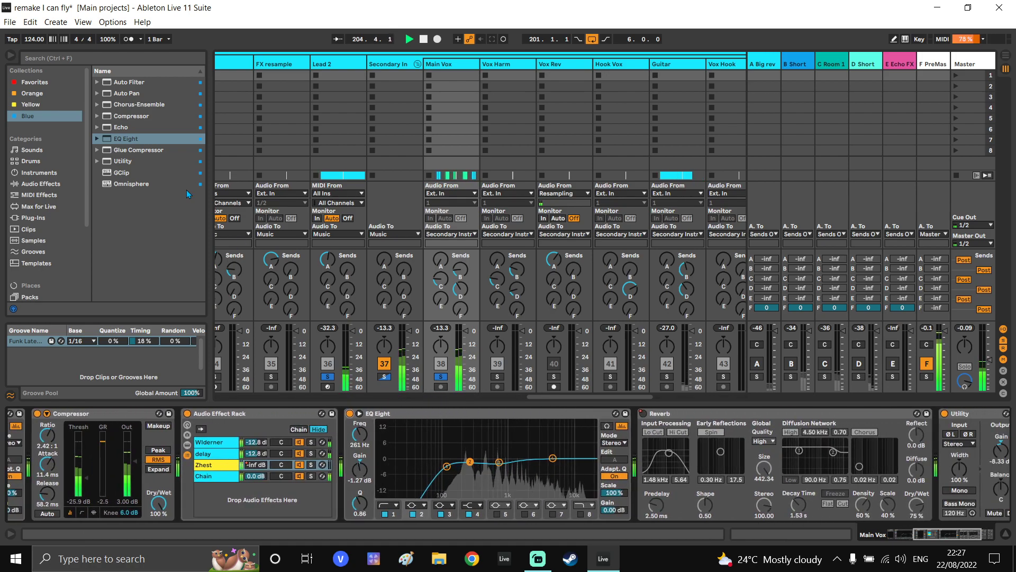
pyautogui.click(33, 217)
pyautogui.click(97, 93)
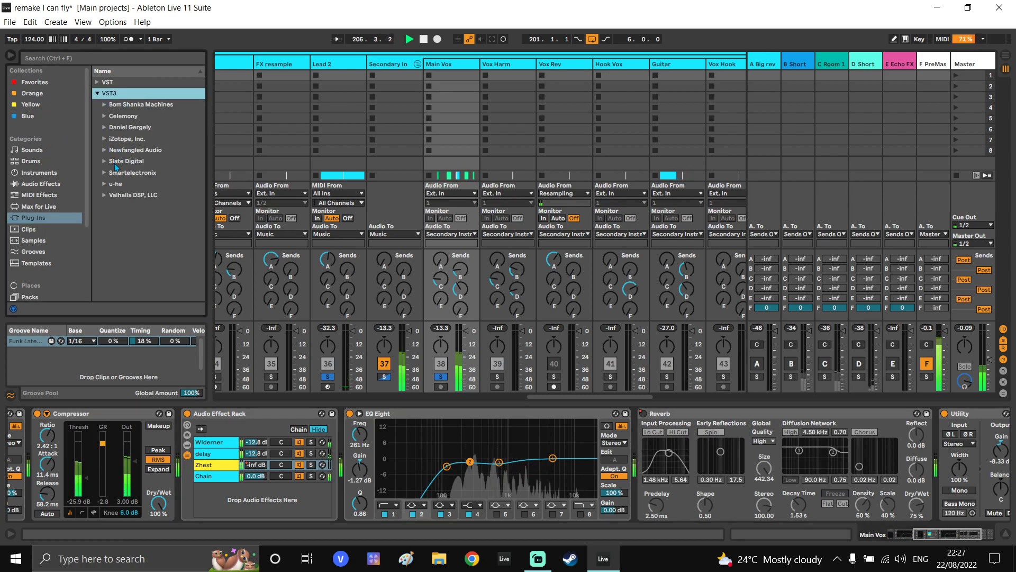
pyautogui.click(102, 58)
pyautogui.write('FRESH')
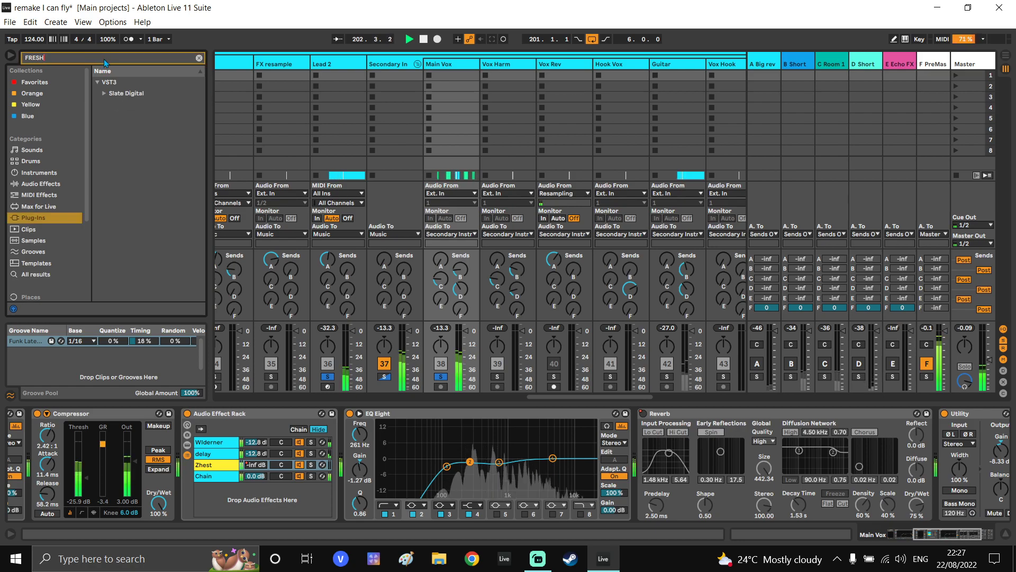
pyautogui.click(104, 93)
pyautogui.moveTo(117, 104); pyautogui.dragTo(380, 424)
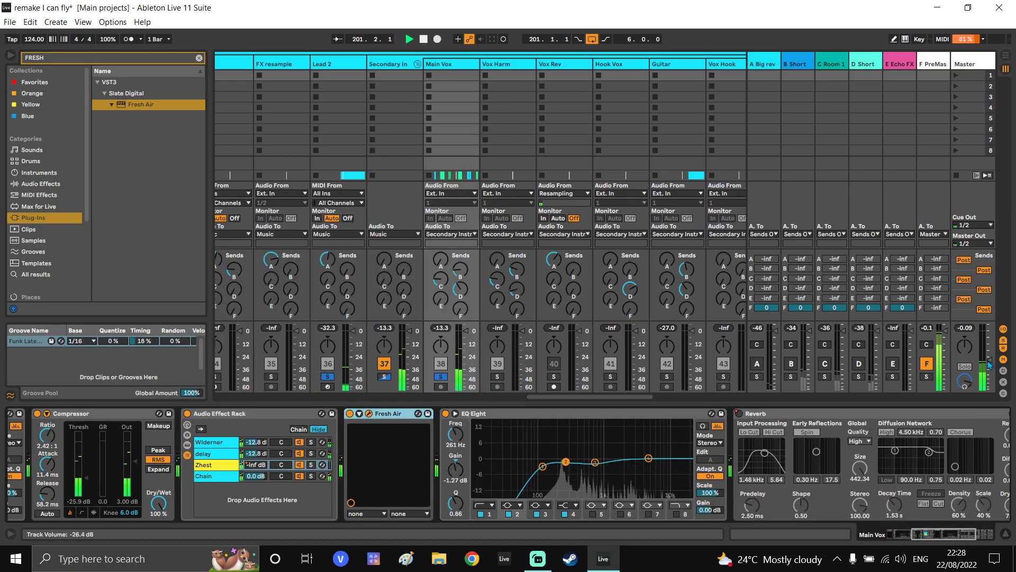
pyautogui.moveTo(987, 364); pyautogui.dragTo(989, 356)
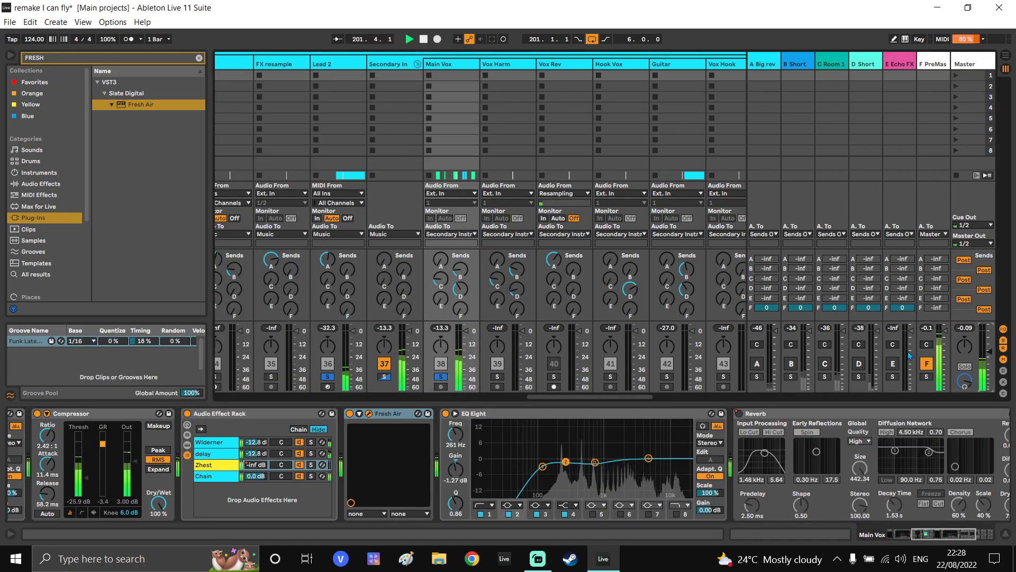
# Dial in small amounts of Mid Air and High Air in Main Vox's Fresh Air, with High Air at 7%, and close the plug-in window
pyautogui.click(369, 414)
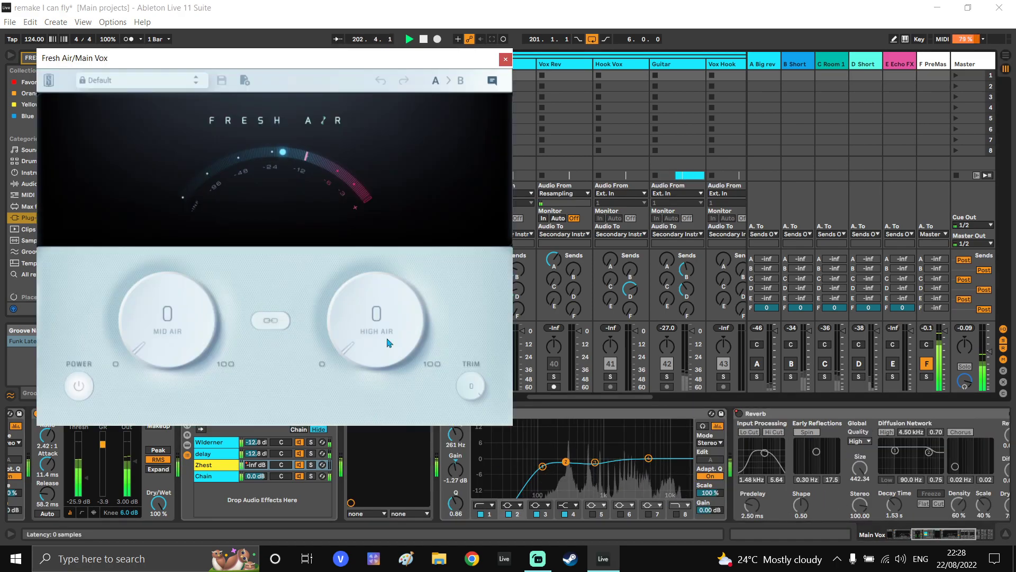
pyautogui.moveTo(185, 310)
pyautogui.mouseDown()
pyautogui.moveTo(183, 233)
pyautogui.moveTo(186, 332)
pyautogui.moveTo(187, 311)
pyautogui.mouseUp()
pyautogui.moveTo(372, 324)
pyautogui.mouseDown()
pyautogui.moveTo(377, 174)
pyautogui.moveTo(372, 355)
pyautogui.moveTo(378, 307)
pyautogui.mouseUp()
pyautogui.moveTo(189, 306); pyautogui.dragTo(182, 328)
pyautogui.moveTo(375, 324); pyautogui.dragTo(374, 337)
pyautogui.moveTo(214, 335); pyautogui.dragTo(213, 322)
pyautogui.moveTo(363, 342); pyautogui.dragTo(358, 339)
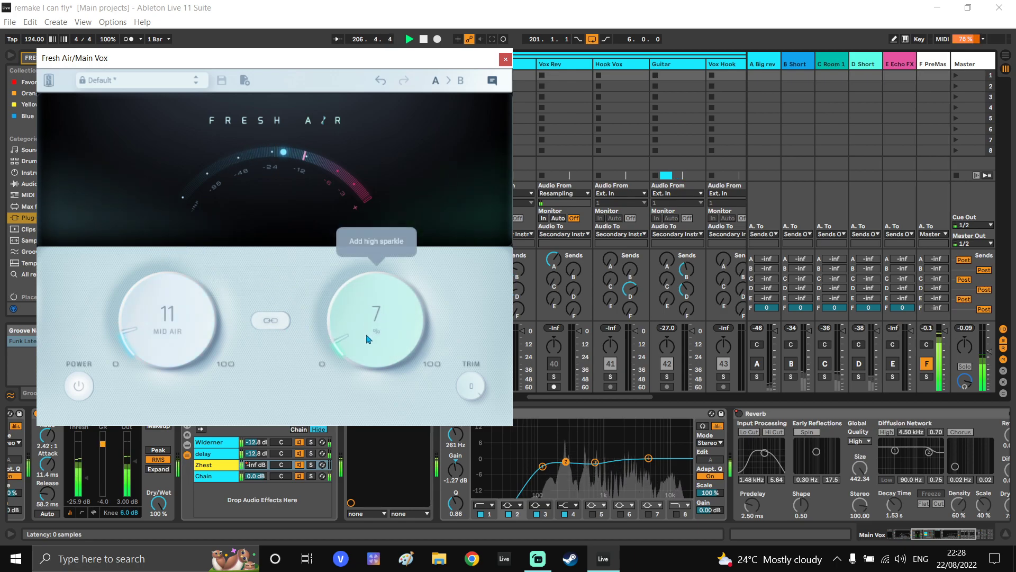
pyautogui.moveTo(190, 316); pyautogui.dragTo(190, 321)
pyautogui.click(505, 59)
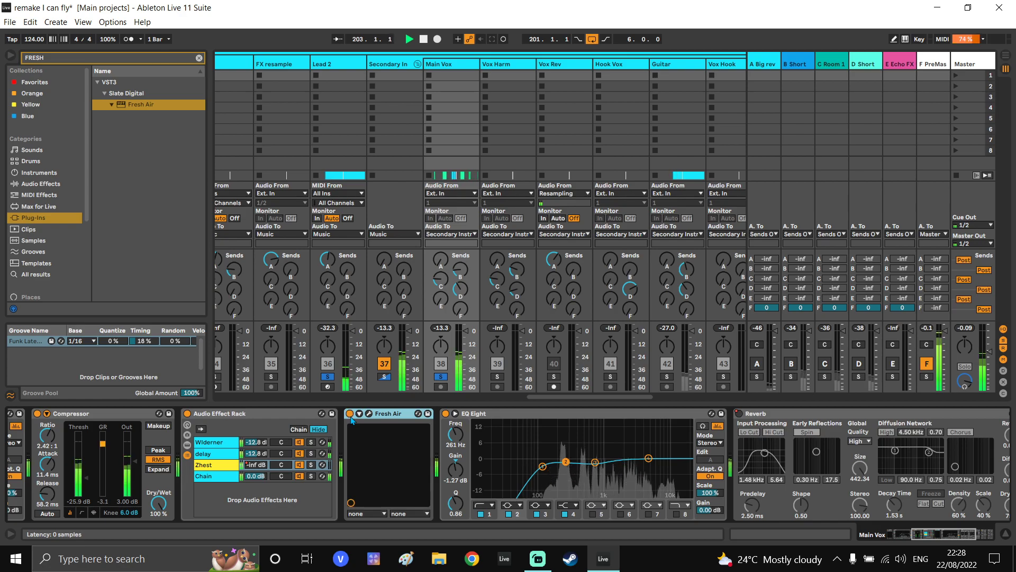
pyautogui.hscroll(3, 839, 427)
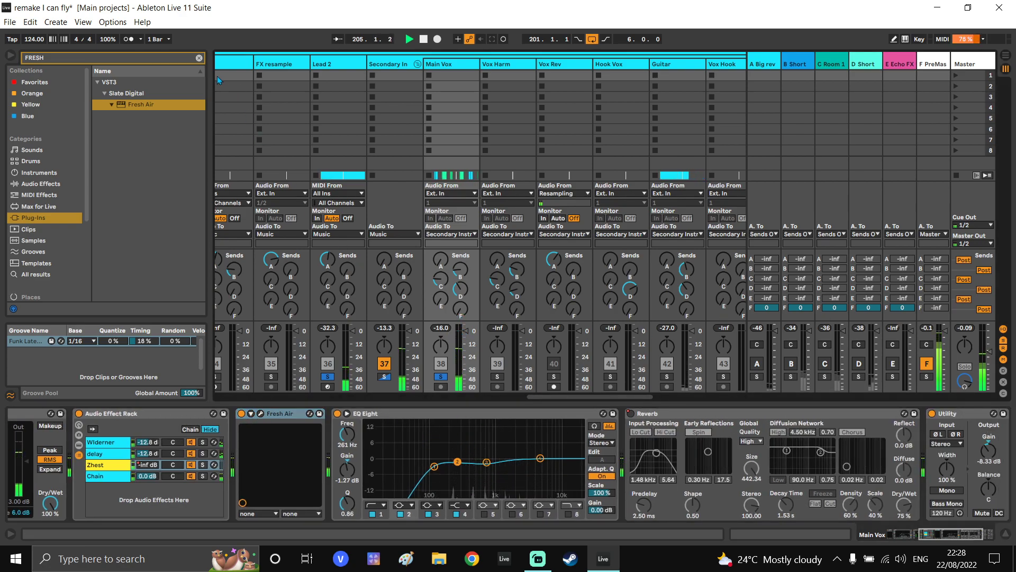
# Clear the browser search, return to the Favorites collection, and switch the PreMaster track's Utility to mono
pyautogui.click(199, 57)
pyautogui.click(40, 85)
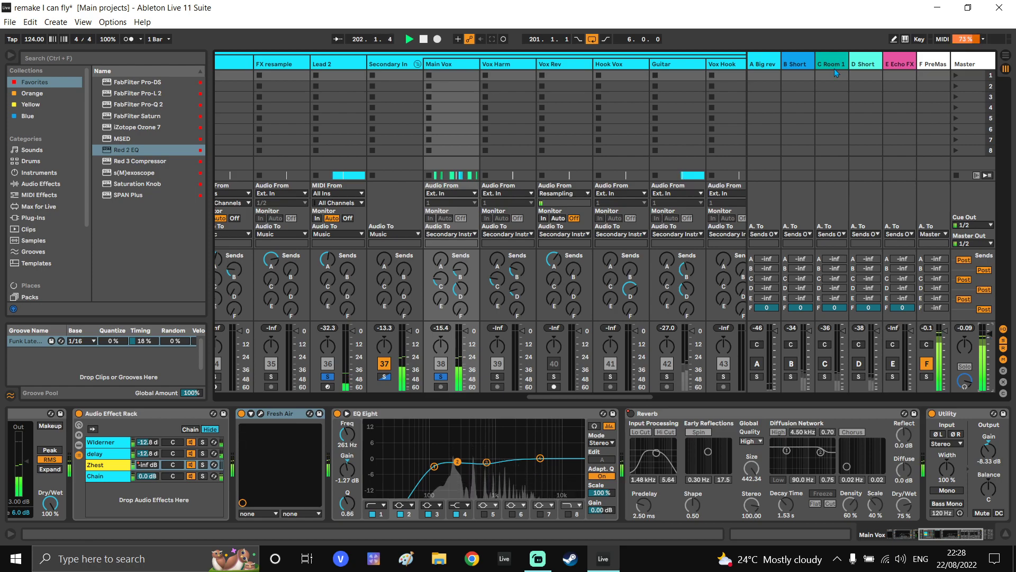
pyautogui.click(930, 64)
pyautogui.click(34, 493)
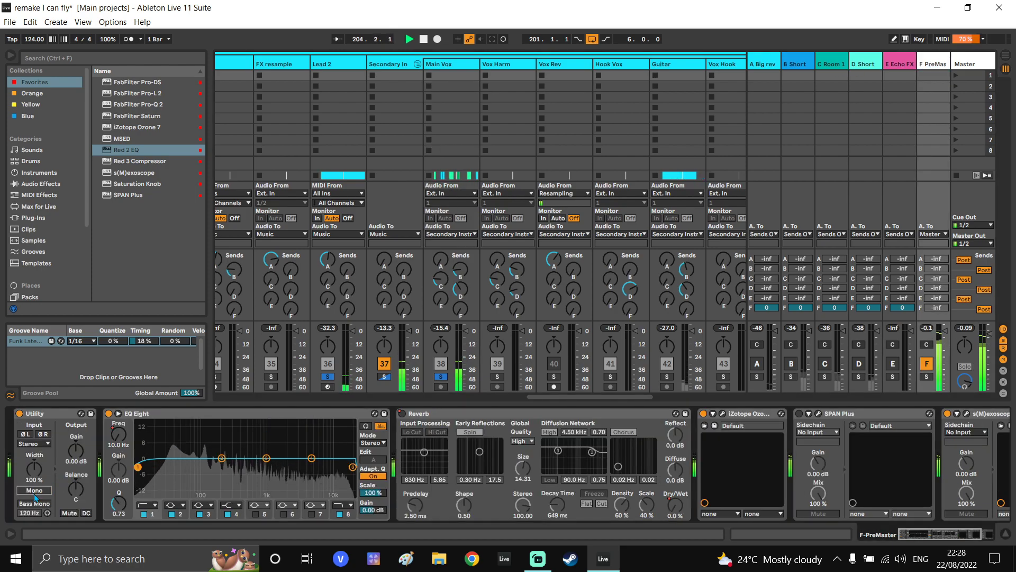
pyautogui.click(34, 490)
# Add the Guitar track to the soloed tracks in the Arrangement and play from just before its clip at bar 202
pyautogui.press('Tab')
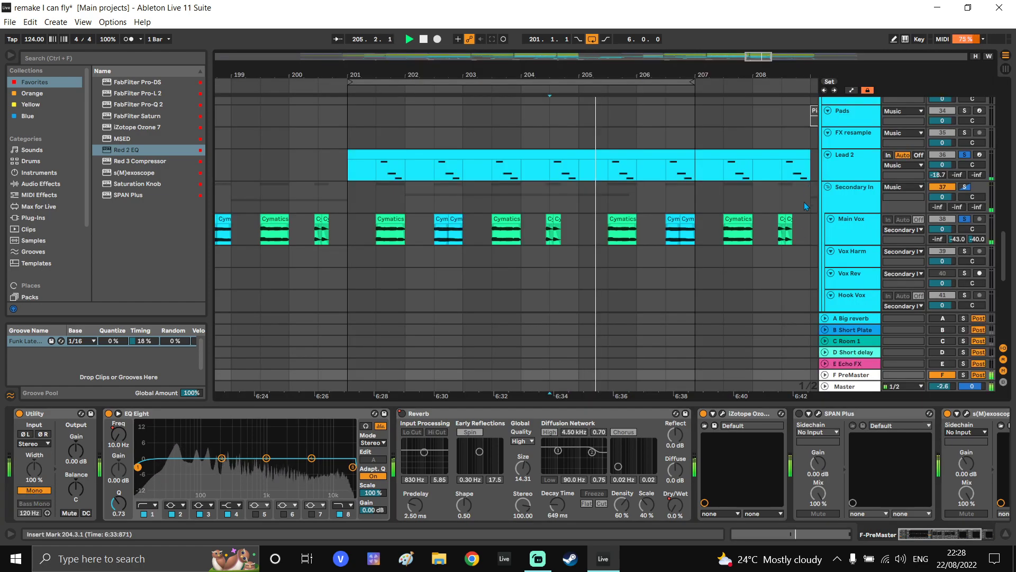
pyautogui.scroll(-10, 606, 170)
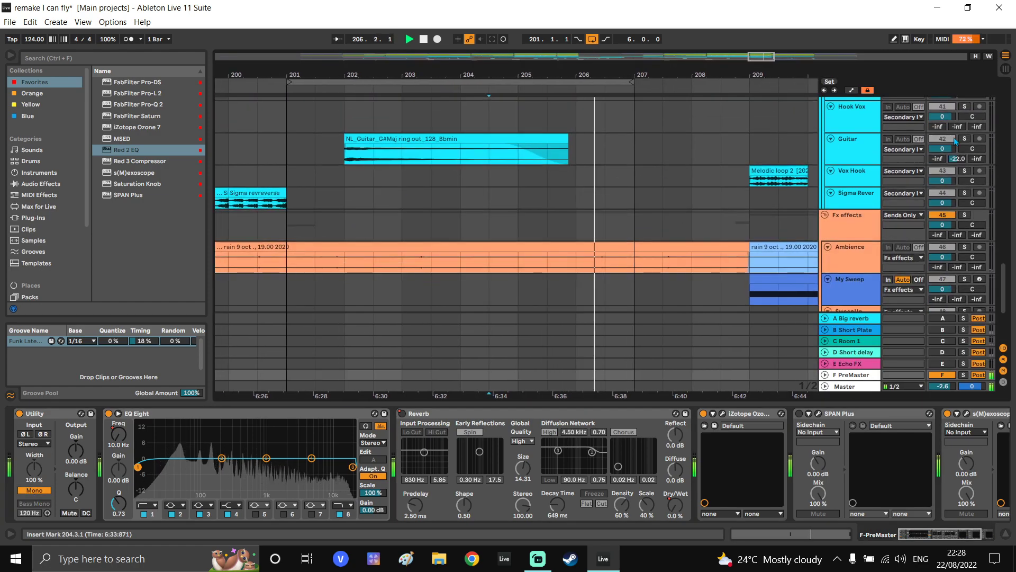
pyautogui.click(343, 154)
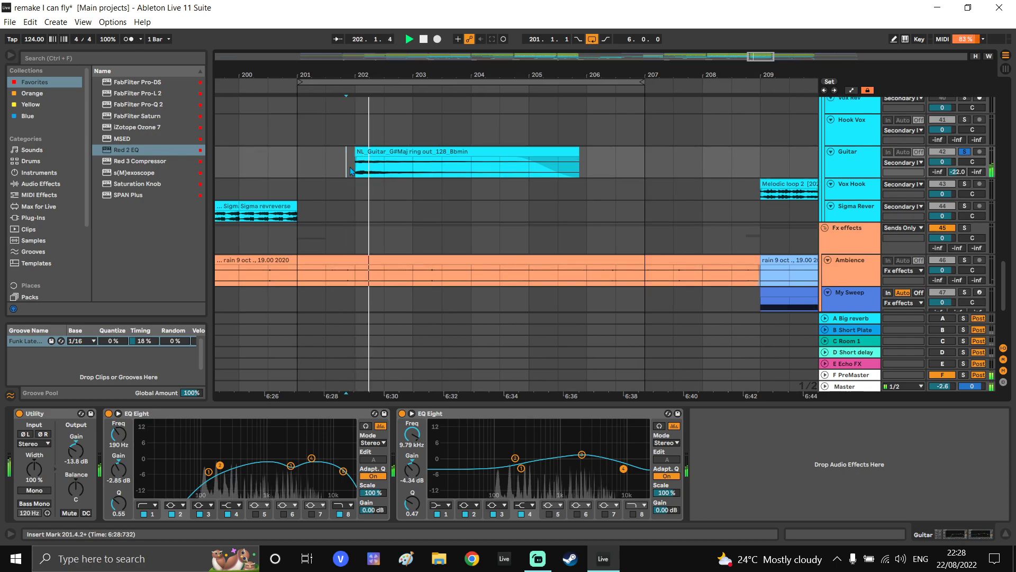
# Lower the Master volume to -6.0 dB and restart playback from just before the guitar clip
pyautogui.moveTo(942, 386); pyautogui.dragTo(942, 405)
pyautogui.press('space')
pyautogui.press('space')
# Enlarge the Peep track, show its devices, and add it to the soloed tracks
pyautogui.moveTo(630, 311)
pyautogui.keyDown('ctrl'); pyautogui.keyDown('alt'); pyautogui.mouseDown()
pyautogui.moveTo(631, 254)
pyautogui.moveTo(647, 216)
pyautogui.moveTo(646, 295)
pyautogui.moveTo(633, 314)
pyautogui.mouseUp(); pyautogui.keyUp('alt'); pyautogui.keyUp('ctrl')
pyautogui.keyDown('ctrl'); pyautogui.keyDown('alt'); pyautogui.moveTo(632, 150); pyautogui.dragTo(644, 332); pyautogui.keyUp('alt'); pyautogui.keyUp('ctrl')
pyautogui.keyDown('ctrl'); pyautogui.keyDown('alt'); pyautogui.moveTo(679, 204); pyautogui.dragTo(683, 243); pyautogui.keyUp('alt'); pyautogui.keyUp('ctrl')
pyautogui.keyDown('ctrl'); pyautogui.keyDown('alt'); pyautogui.moveTo(763, 179); pyautogui.dragTo(767, 192); pyautogui.keyUp('alt'); pyautogui.keyUp('ctrl')
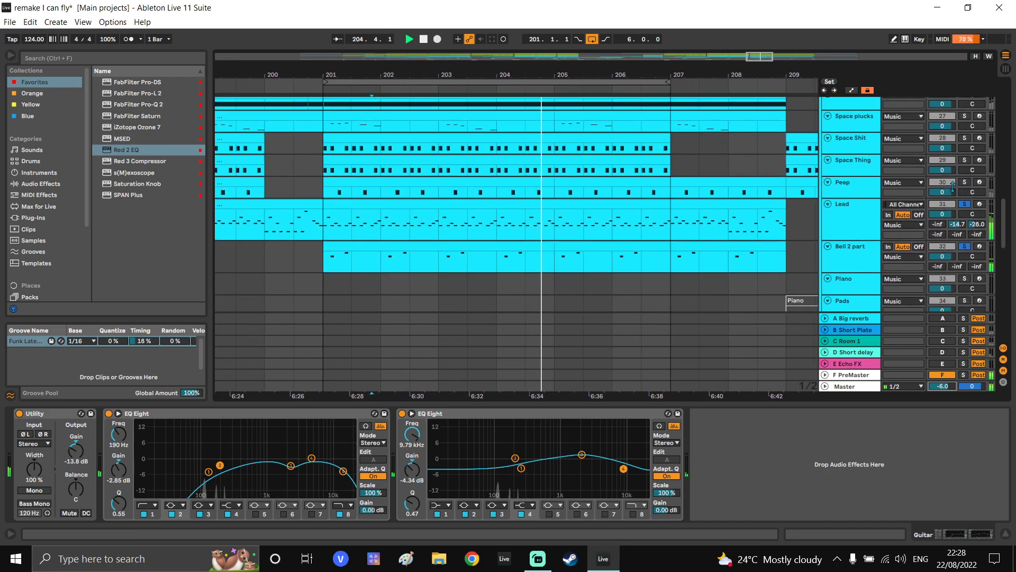
pyautogui.moveTo(855, 199); pyautogui.dragTo(855, 209)
pyautogui.click(855, 195)
pyautogui.keyDown('ctrl'); pyautogui.keyDown('alt'); pyautogui.moveTo(691, 201); pyautogui.dragTo(687, 211); pyautogui.keyUp('alt'); pyautogui.keyUp('ctrl')
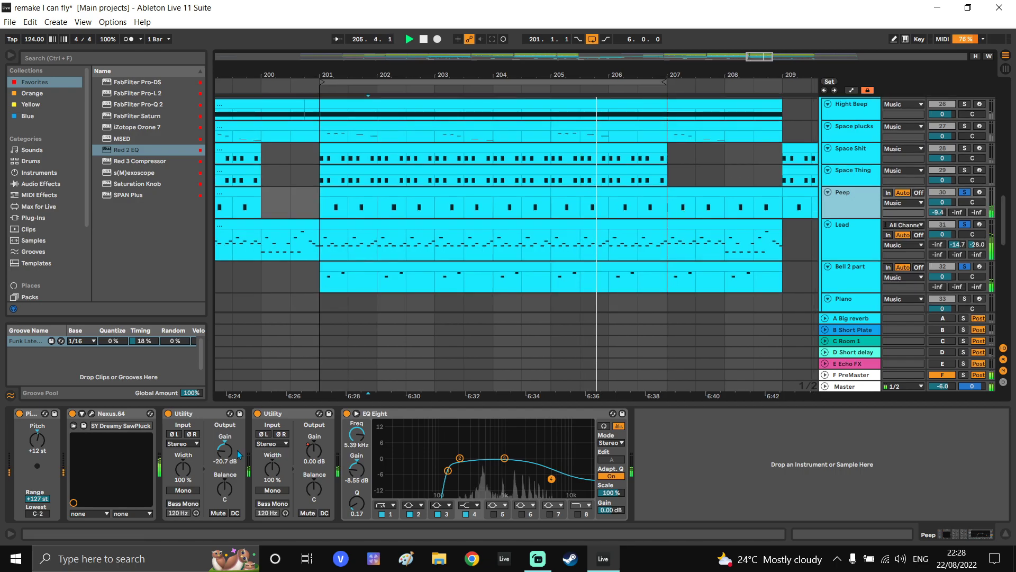
# Raise the Master volume to -4.2 dB and make the Peep track taller
pyautogui.moveTo(943, 386); pyautogui.dragTo(943, 384)
pyautogui.click(842, 213)
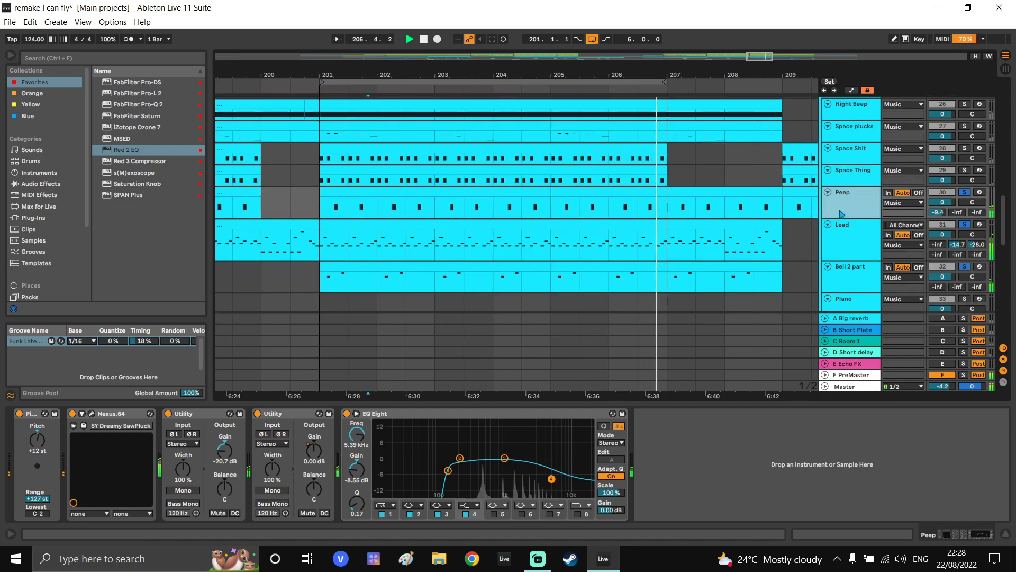
pyautogui.moveTo(859, 218); pyautogui.dragTo(858, 228)
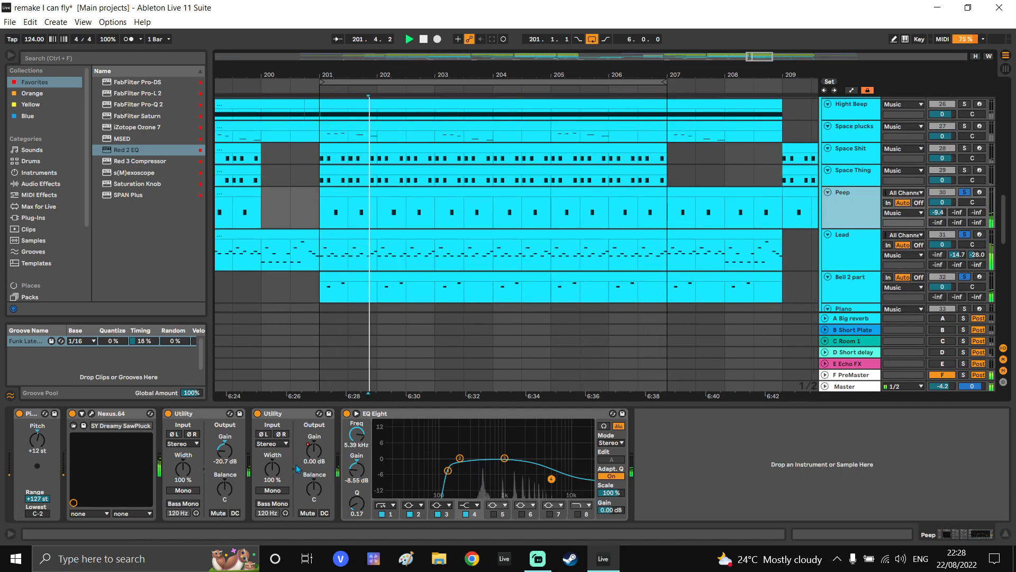
# Raise the gain of the Peep track's first Utility in stages to about -10 dB while listening against the mix
pyautogui.moveTo(227, 456); pyautogui.dragTo(227, 450)
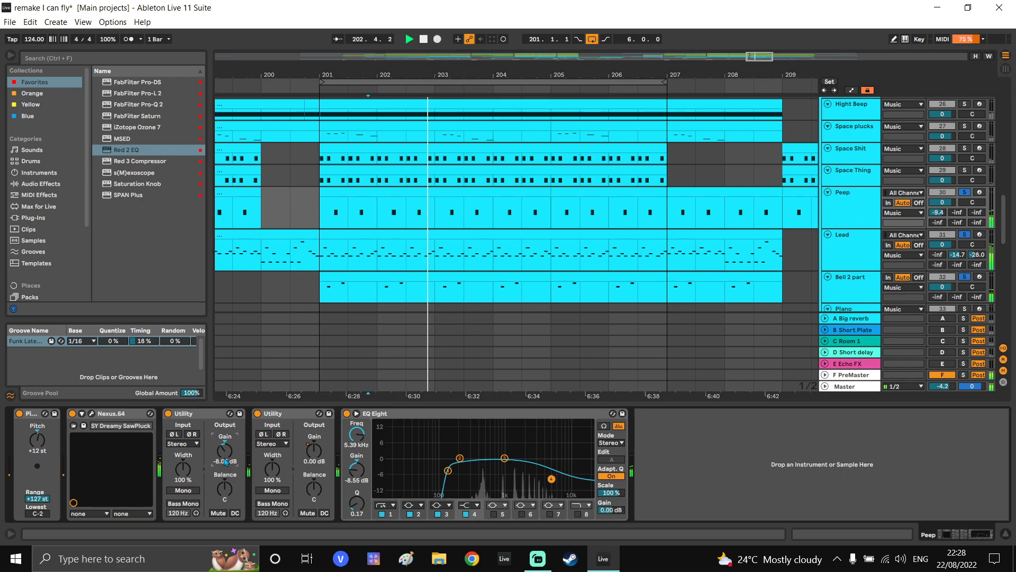
pyautogui.click(858, 204)
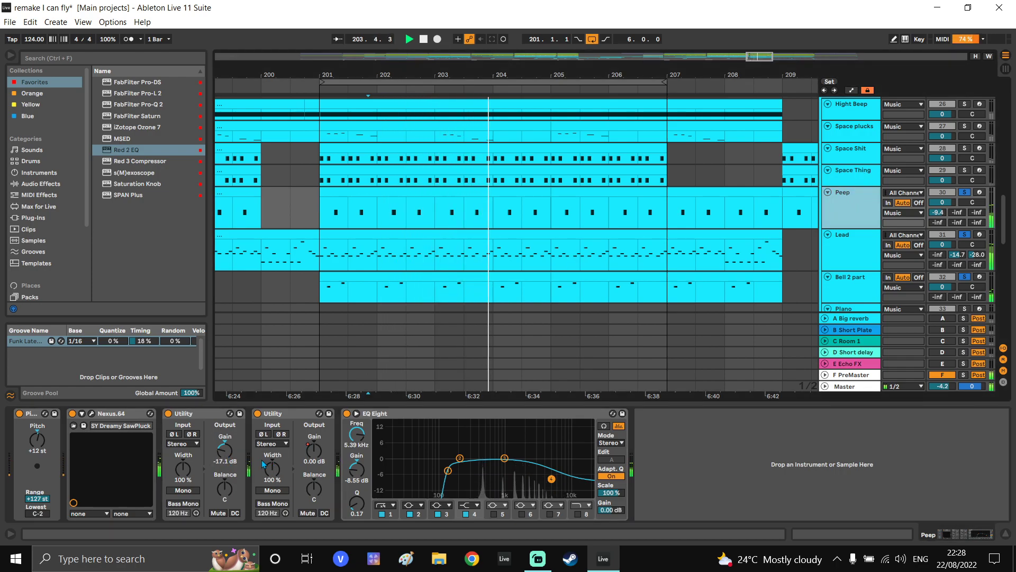
pyautogui.moveTo(224, 449); pyautogui.dragTo(225, 446)
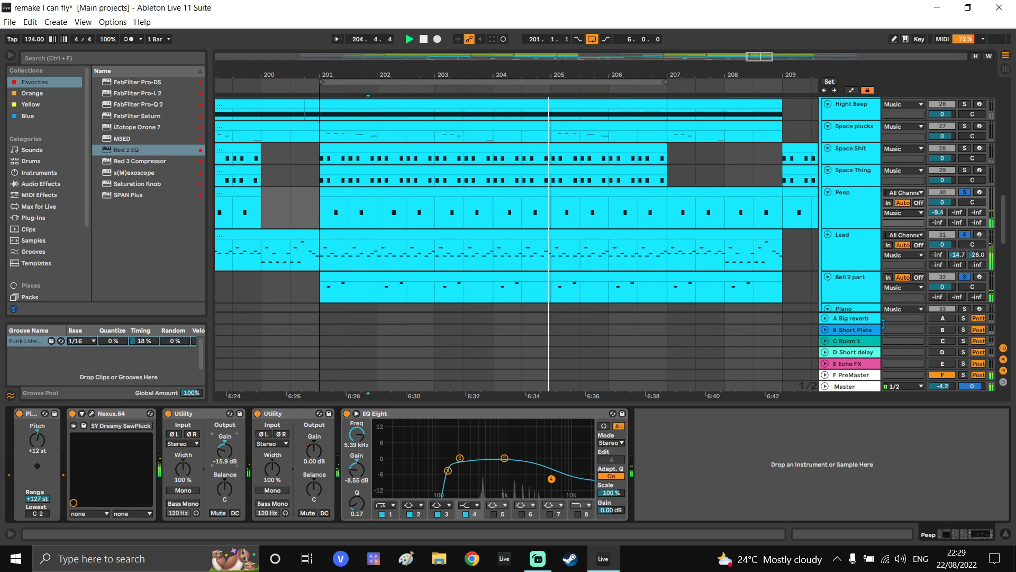
pyautogui.press('Tab')
pyautogui.press('Tab')
pyautogui.click(851, 222)
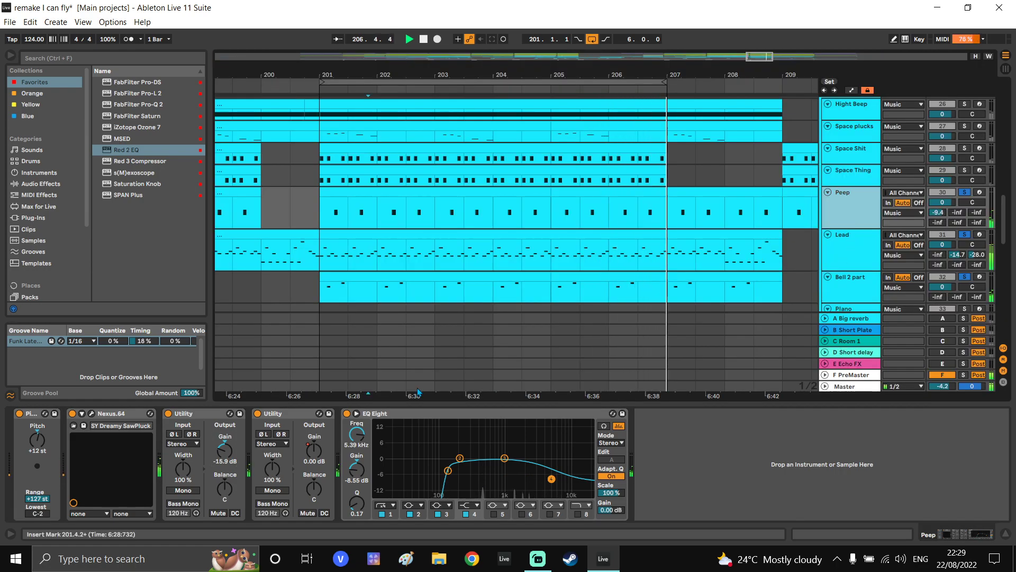
pyautogui.moveTo(225, 450); pyautogui.dragTo(223, 455)
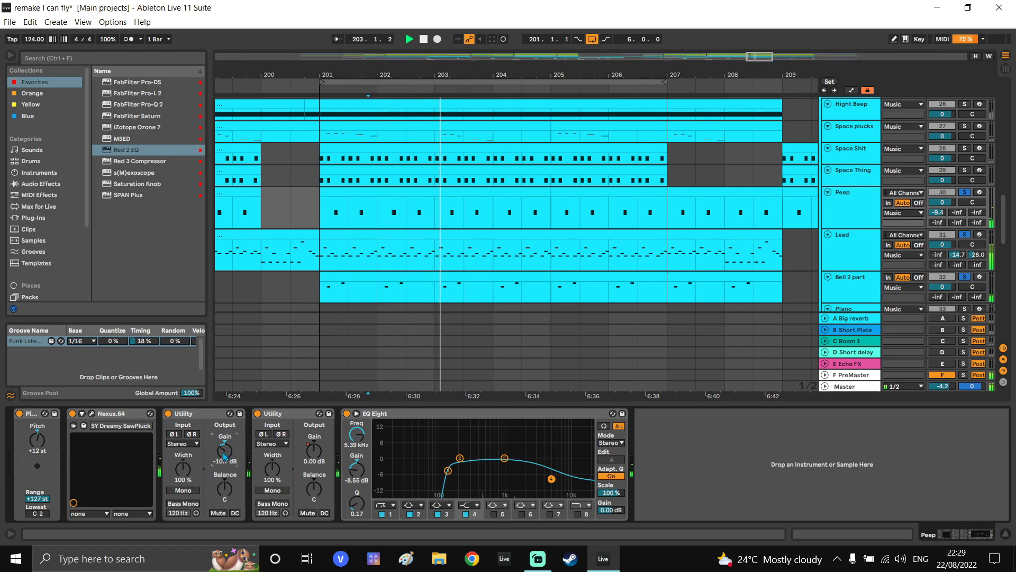
# Add the Space Thing and Space Shit tracks to the soloed tracks and show the Space Shit track's devices
pyautogui.scroll(1, 863, 192)
pyautogui.click(863, 192)
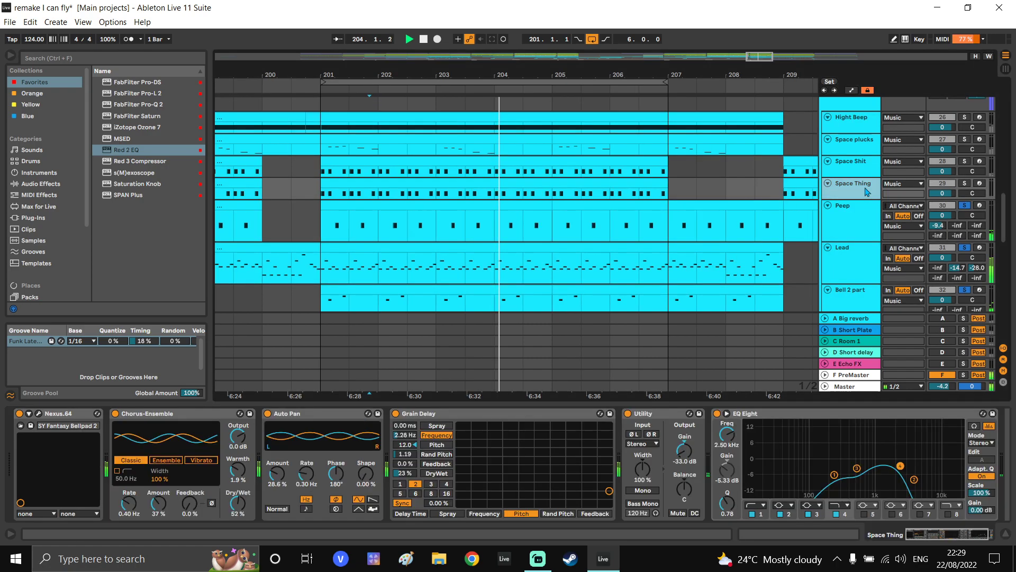
pyautogui.keyDown('ctrl'); pyautogui.click(965, 183); pyautogui.keyUp('ctrl')
pyautogui.keyDown('ctrl'); pyautogui.click(968, 165); pyautogui.keyUp('ctrl')
pyautogui.click(858, 175)
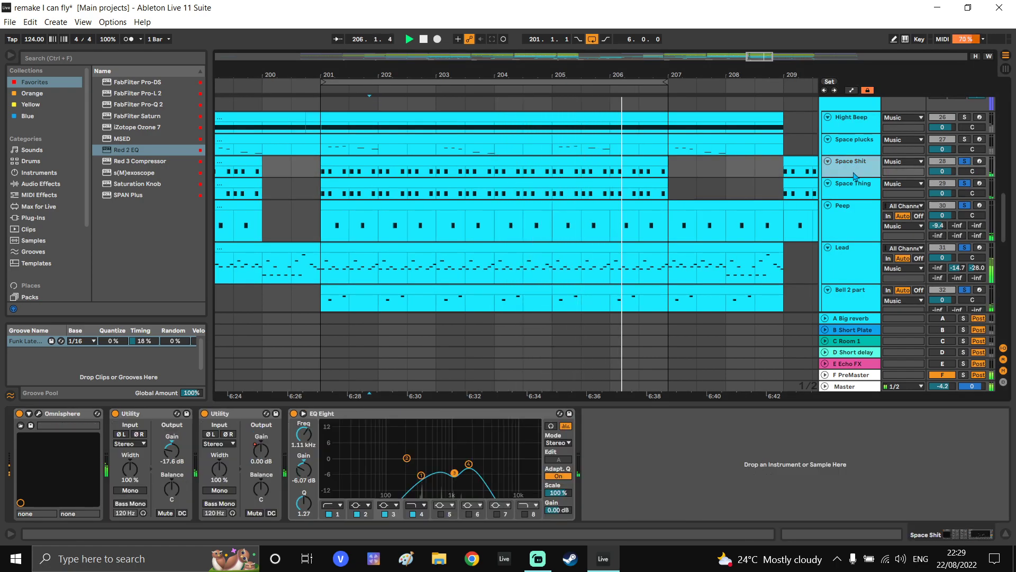
# Adjust the Space Thing track's Utility gain to -33.0 dB and show the Space Shit track's devices again
pyautogui.click(856, 188)
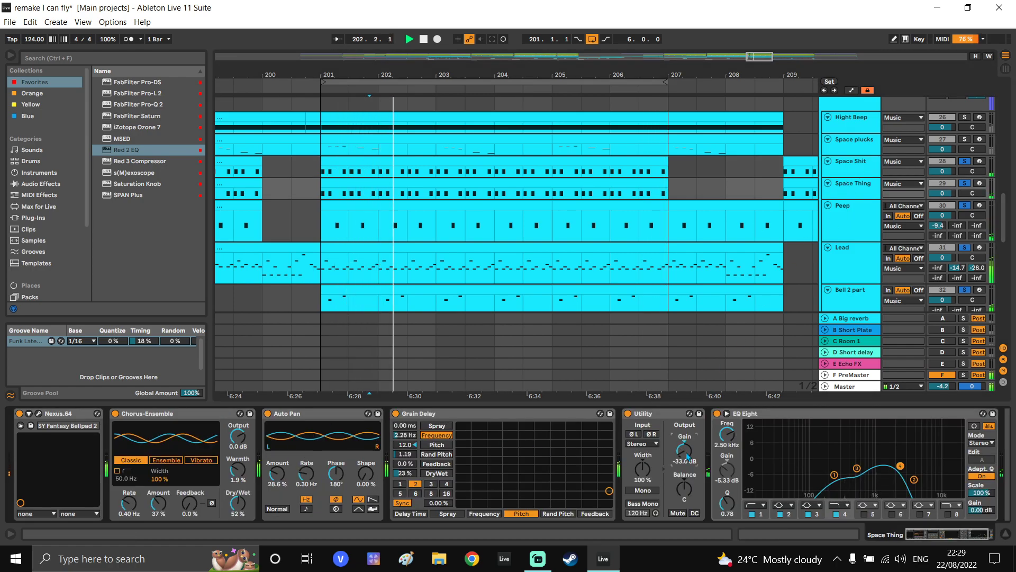
pyautogui.click(846, 175)
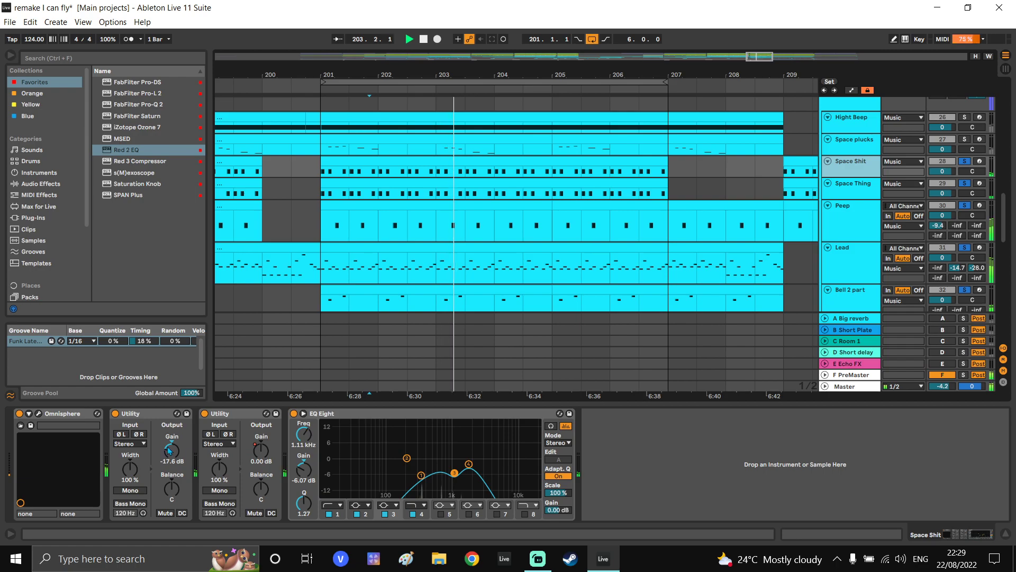
# Add the enlarged Space plucks track to the soloed tracks and raise its first Utility's gain to -17.6 dB
pyautogui.scroll(2, 721, 206)
pyautogui.click(974, 163)
pyautogui.click(974, 163)
pyautogui.click(964, 164)
pyautogui.moveTo(863, 180); pyautogui.dragTo(863, 190)
pyautogui.click(861, 203)
pyautogui.click(862, 181)
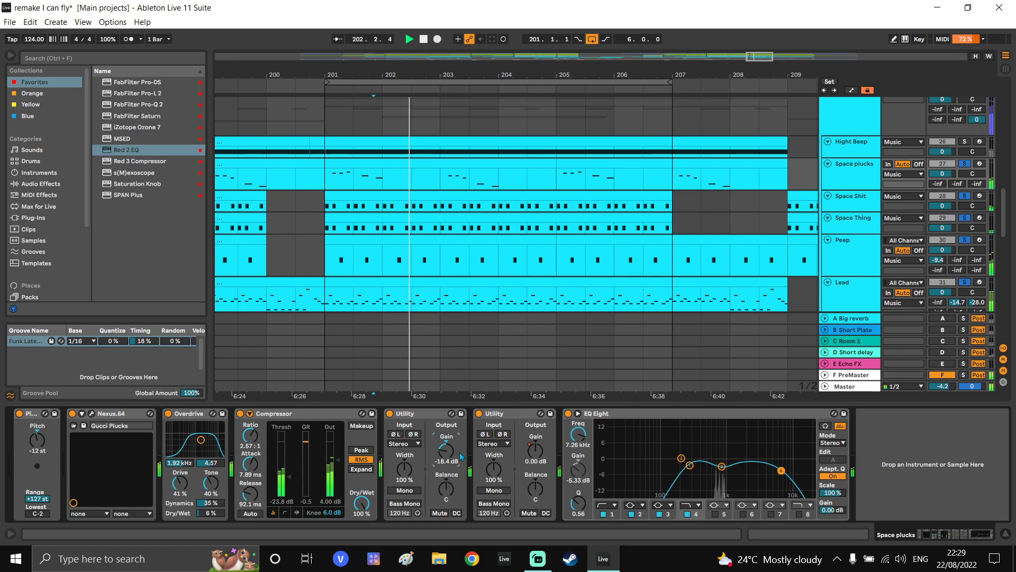
pyautogui.click(722, 465)
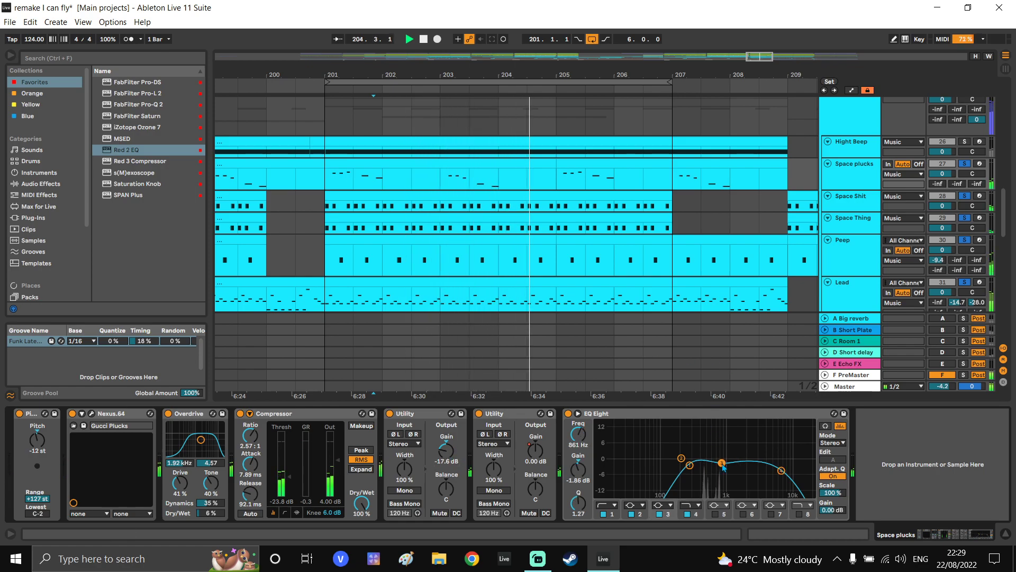
# Add the Hight Beep track to the soloed tracks, show its devices, and adjust its Utility gain against the mix
pyautogui.moveTo(704, 226); pyautogui.dragTo(705, 237)
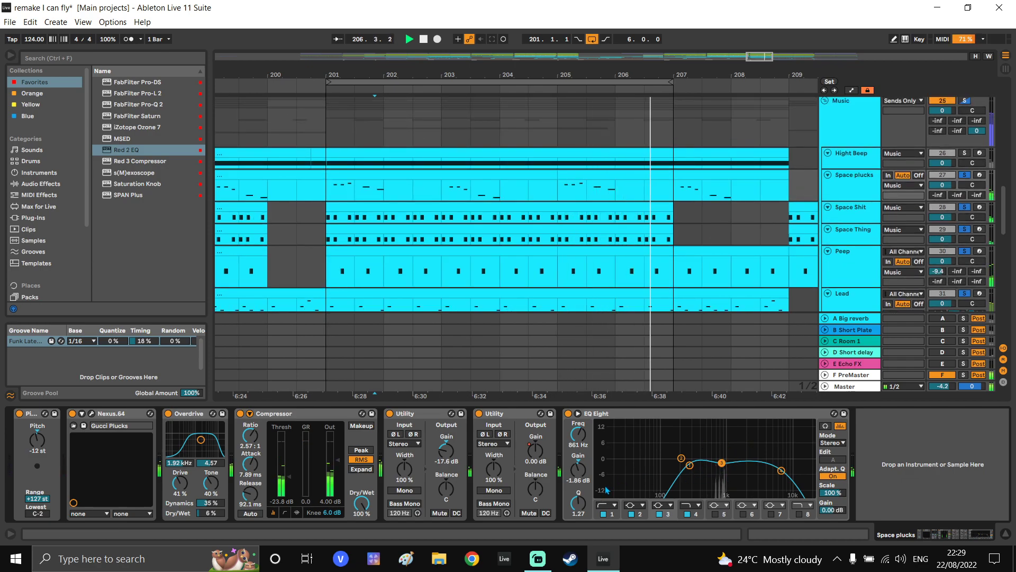
pyautogui.moveTo(705, 225); pyautogui.dragTo(709, 245)
pyautogui.click(857, 182)
pyautogui.press('s')
pyautogui.scroll(1, 857, 185)
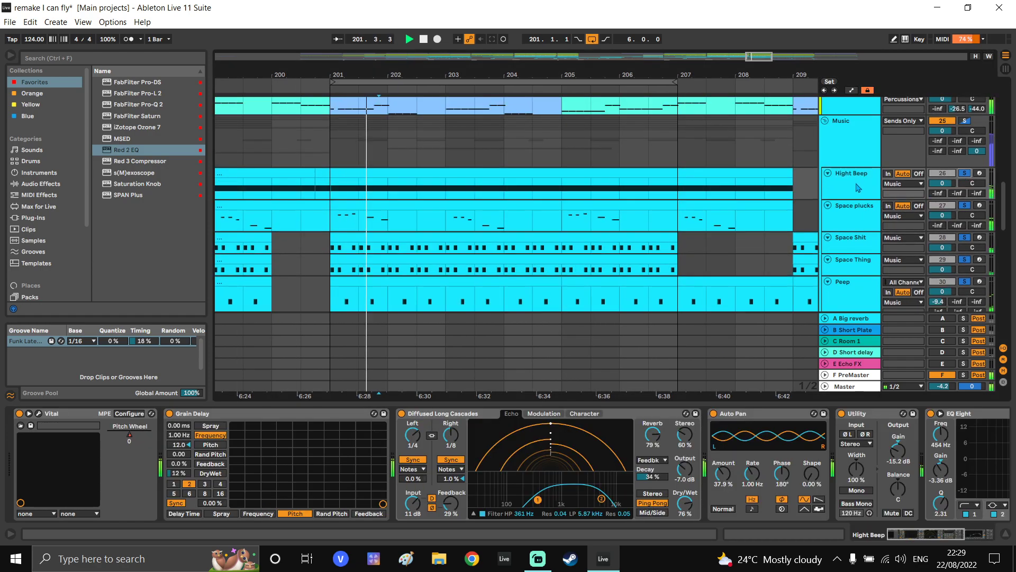
pyautogui.moveTo(898, 451); pyautogui.dragTo(627, 450)
pyautogui.moveTo(867, 443); pyautogui.dragTo(782, 442)
# Go up to the Filling group, add the Filling loop track to the soloed tracks, and show its devices
pyautogui.moveTo(640, 106); pyautogui.dragTo(653, 177)
pyautogui.moveTo(709, 146); pyautogui.dragTo(708, 296)
pyautogui.moveTo(734, 207); pyautogui.dragTo(731, 324)
pyautogui.moveTo(756, 154); pyautogui.dragTo(747, 211)
pyautogui.moveTo(745, 164); pyautogui.dragTo(742, 234)
pyautogui.click(861, 253)
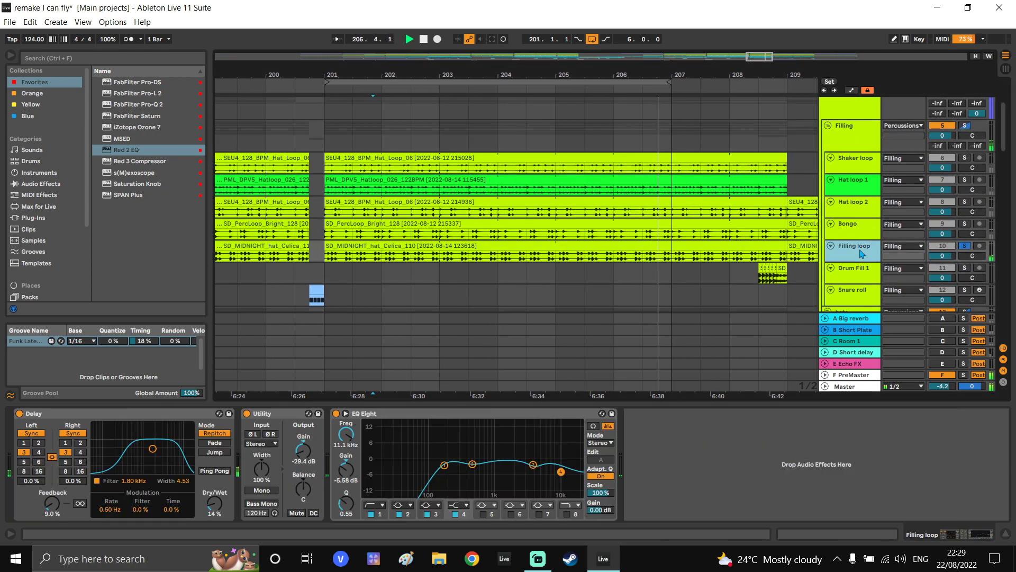
# Turn off the Filling loop's Short Plate send and raise its Utility gain to -18.6 dB
pyautogui.scroll(1, 864, 255)
pyautogui.scroll(1, 866, 229)
pyautogui.scroll(1, 862, 207)
pyautogui.scroll(2, 861, 186)
pyautogui.scroll(-1, 735, 213)
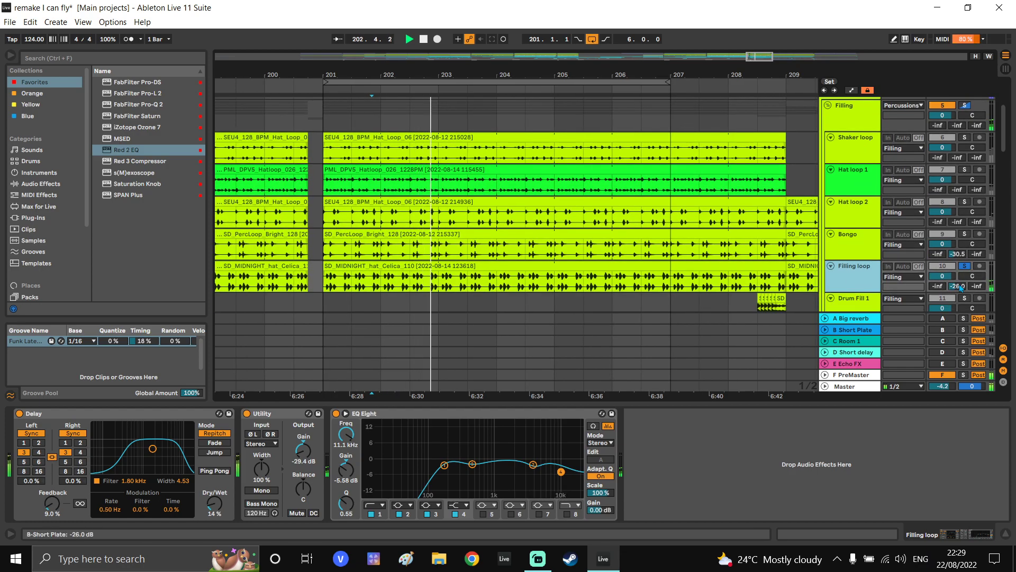
pyautogui.moveTo(310, 460); pyautogui.dragTo(311, 444)
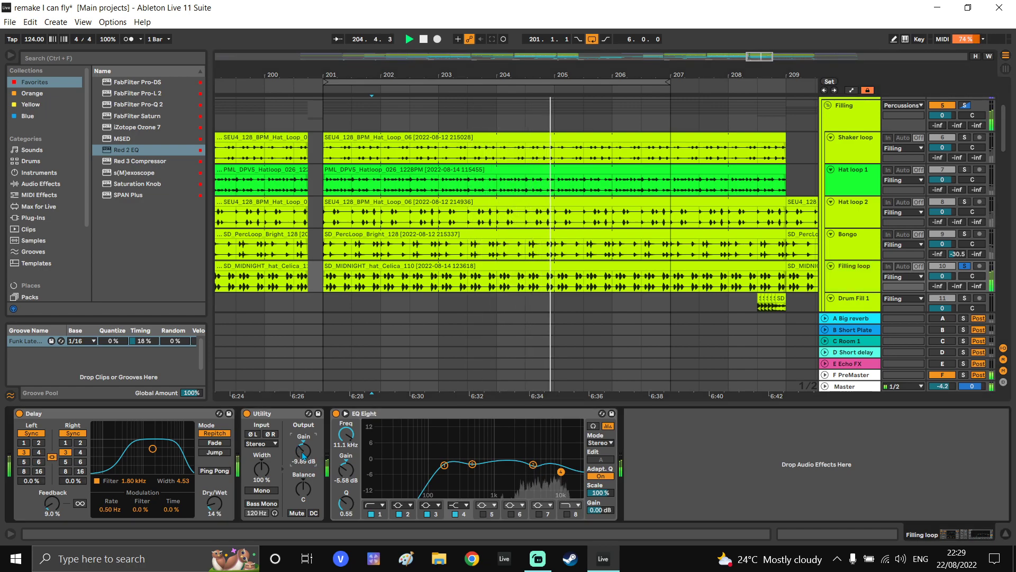
pyautogui.click(868, 266)
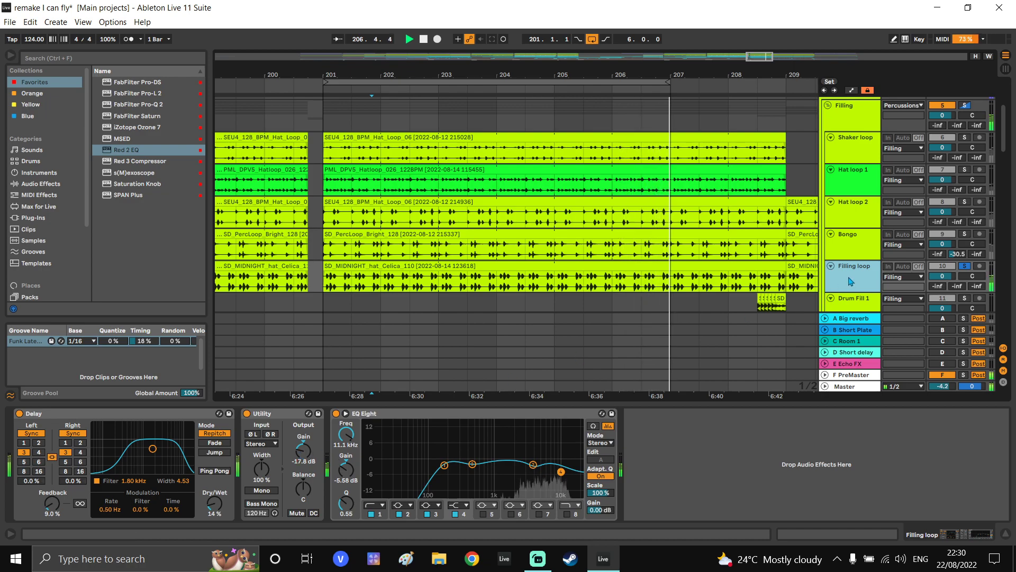
pyautogui.scroll(-1, 307, 451)
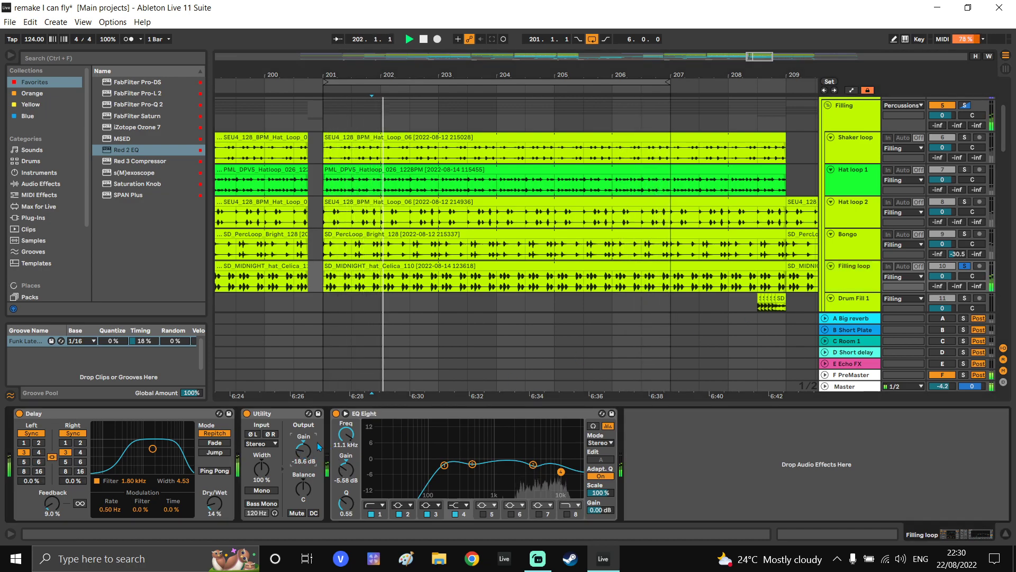
# Lift the highest band of the Filling loop's EQ Eight to roughly 0 dB near 12 kHz
pyautogui.moveTo(560, 471); pyautogui.dragTo(563, 460)
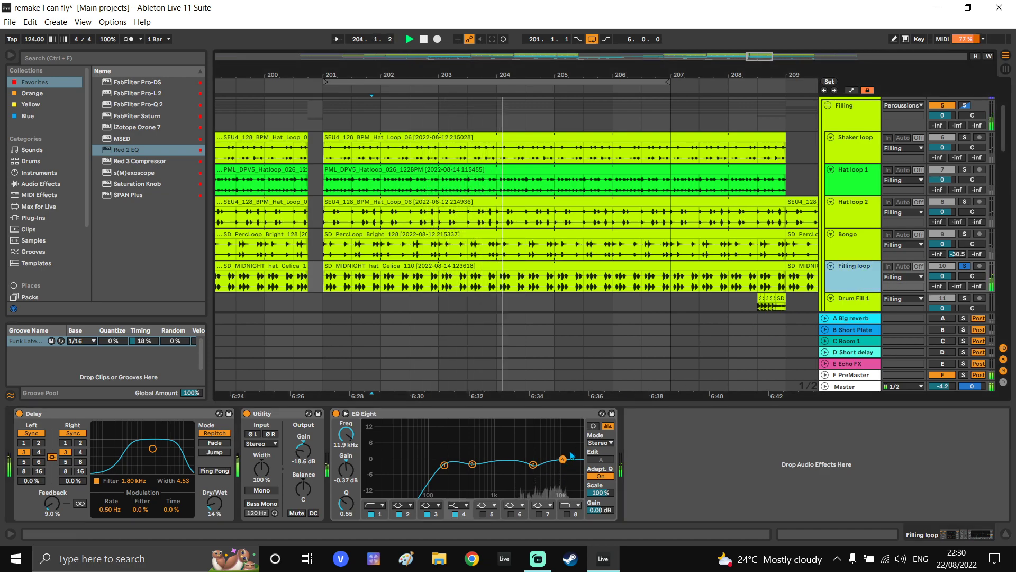
pyautogui.moveTo(563, 459); pyautogui.dragTo(565, 460)
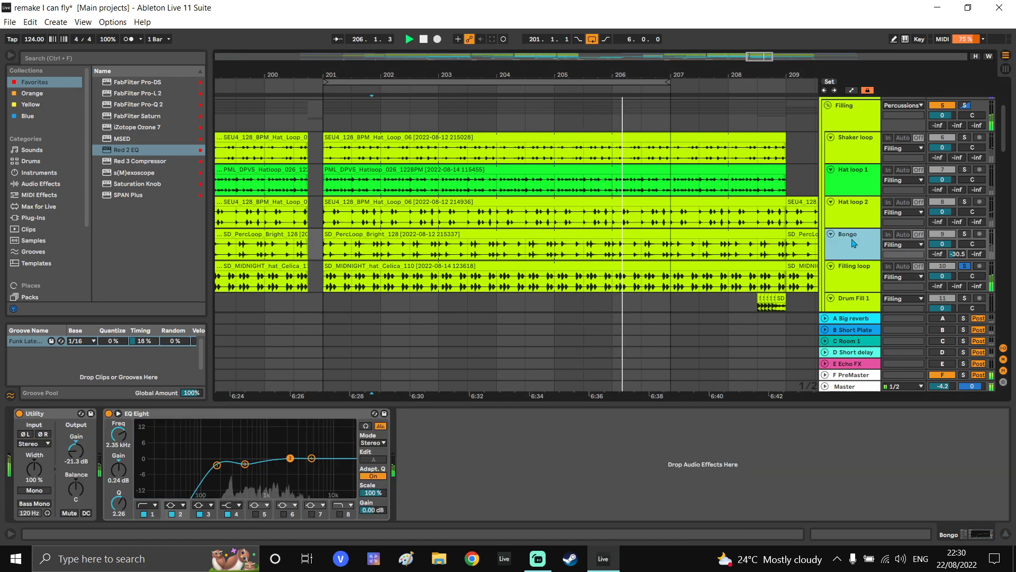
pyautogui.moveTo(565, 461); pyautogui.dragTo(566, 462)
# Add Bongo to the soloed tracks, set its Utility gain to -20.3 dB, and toggle the Master track's EQ Eight
pyautogui.keyDown('ctrl'); pyautogui.click(964, 234); pyautogui.keyUp('ctrl')
pyautogui.click(841, 245)
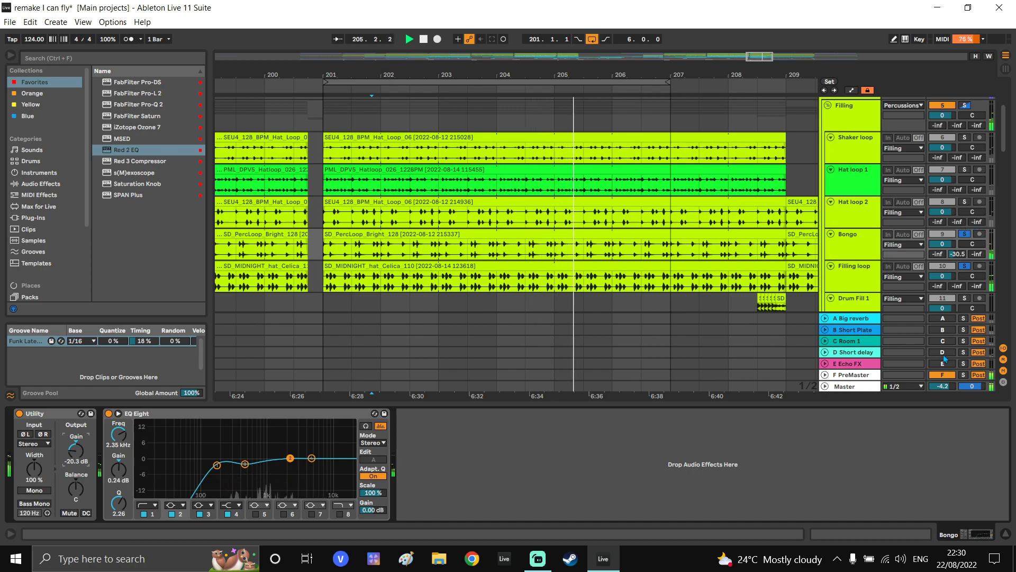
pyautogui.click(867, 390)
pyautogui.click(19, 413)
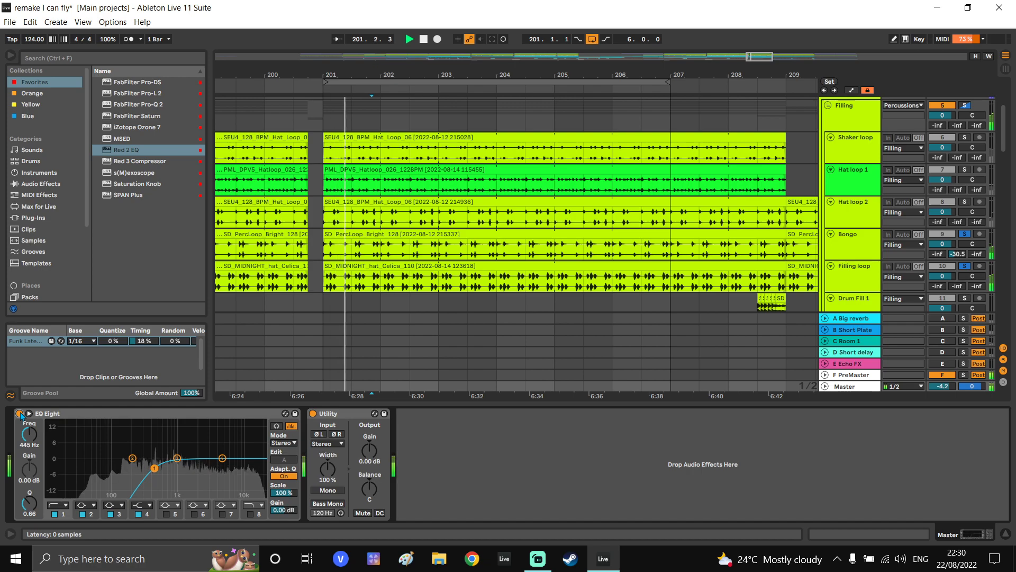
# Reshape the Filling loop's EQ Eight with a higher low cut and a top band at 11.4 kHz, -5.58 dB, comparing with its solo off and on
pyautogui.click(863, 286)
pyautogui.moveTo(567, 461); pyautogui.dragTo(535, 465)
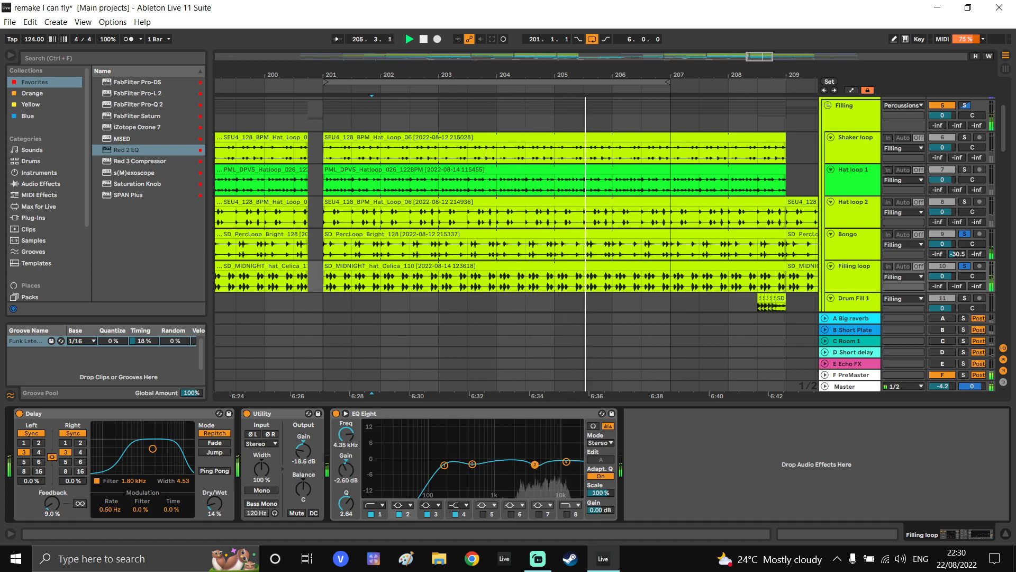
pyautogui.moveTo(472, 463); pyautogui.dragTo(561, 471)
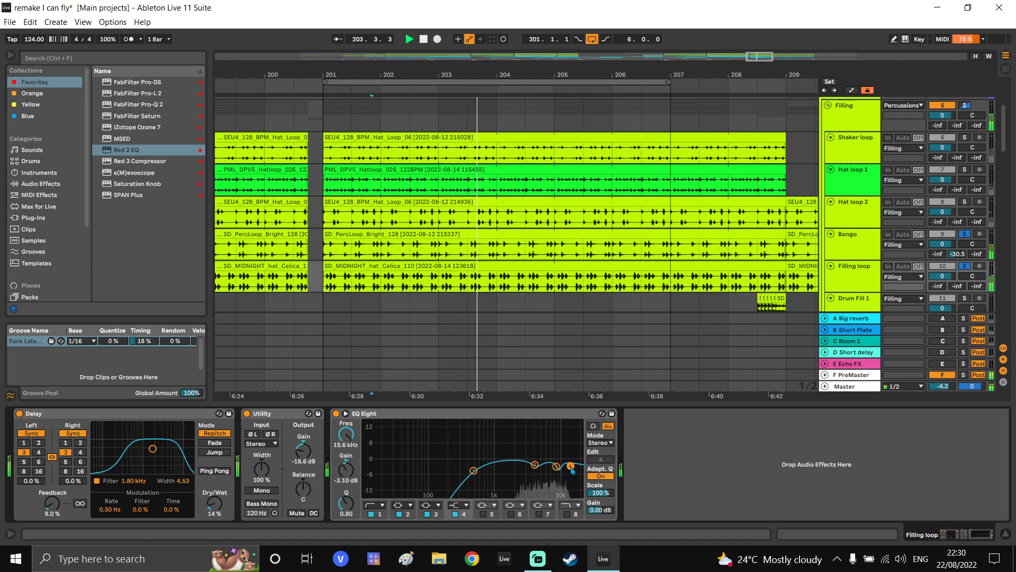
pyautogui.click(965, 267)
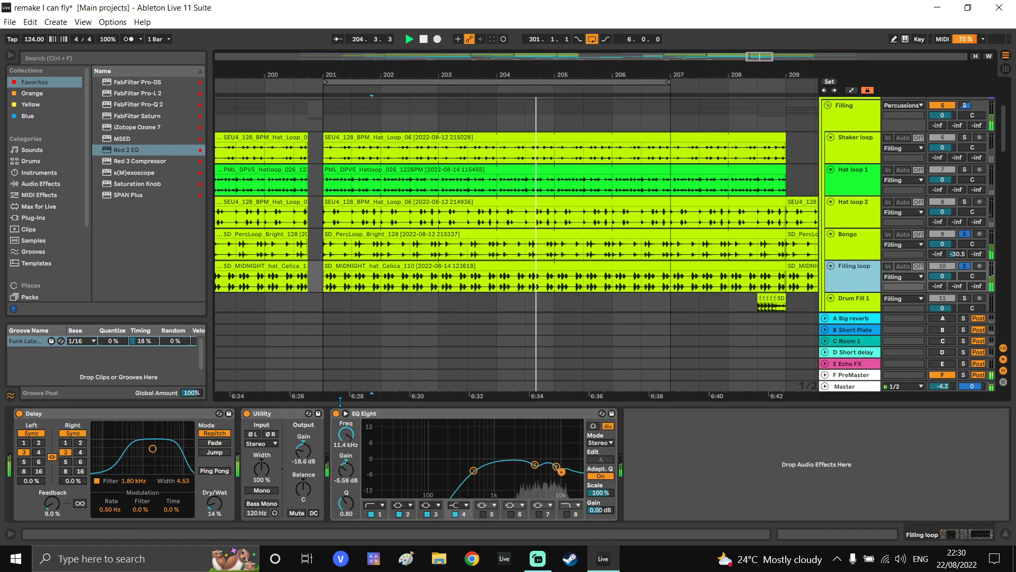
pyautogui.click(966, 268)
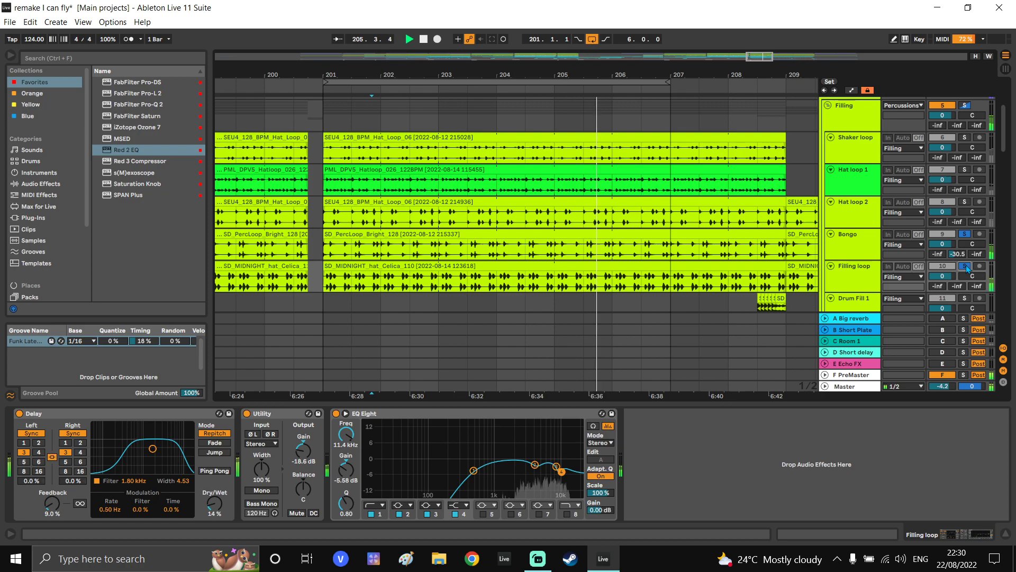
# Raise the Filling loop's Utility gain to -17.4 dB and ease its EQ Eight's top band to -4.60 dB
pyautogui.click(854, 275)
pyautogui.moveTo(303, 451); pyautogui.dragTo(303, 448)
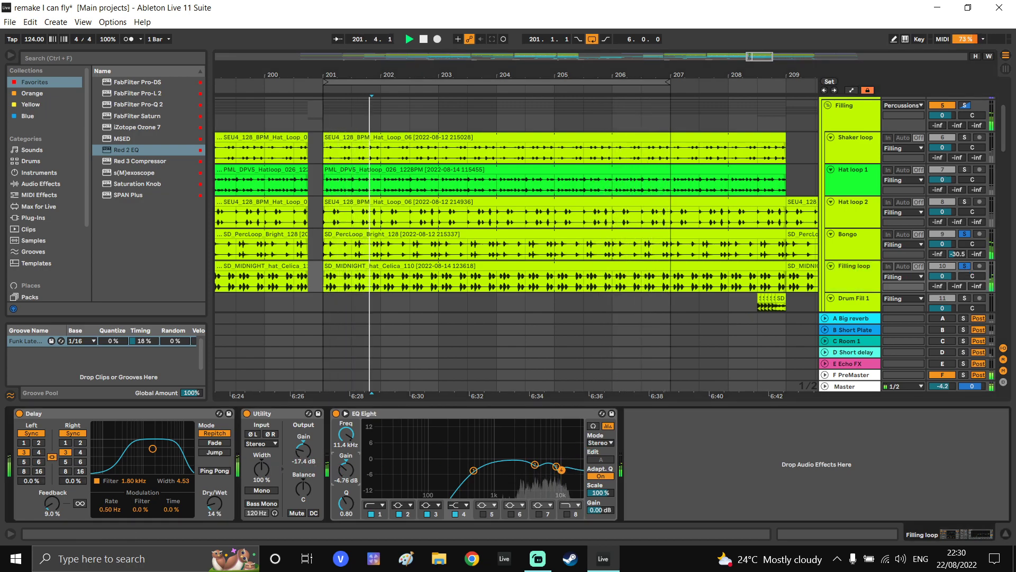
pyautogui.click(868, 273)
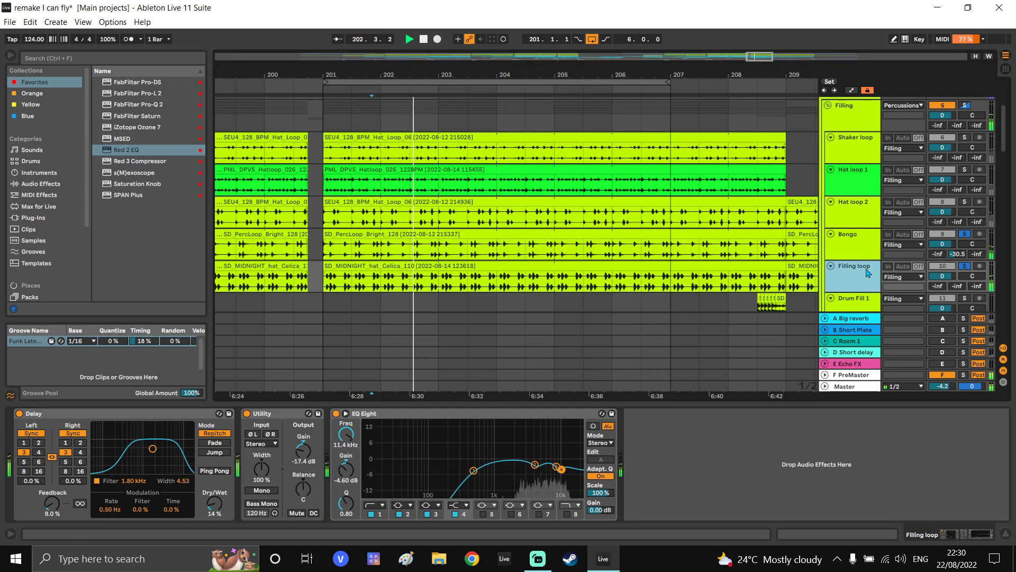
# Add Hat loop 2 to the soloed tracks and move its EQ Eight's highest band to 13.8 kHz at 0.37 dB
pyautogui.click(868, 224)
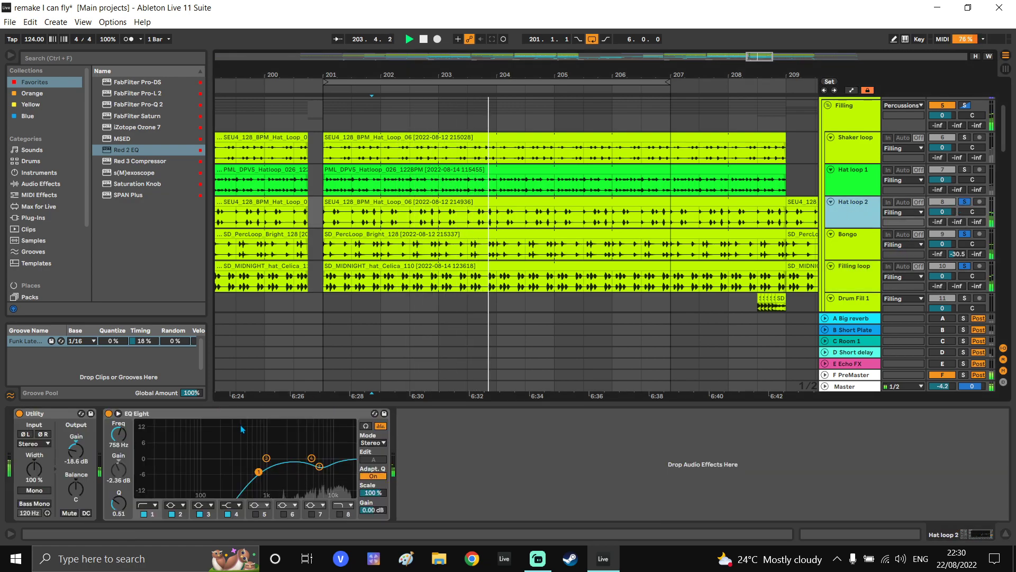
pyautogui.moveTo(319, 466); pyautogui.dragTo(319, 458)
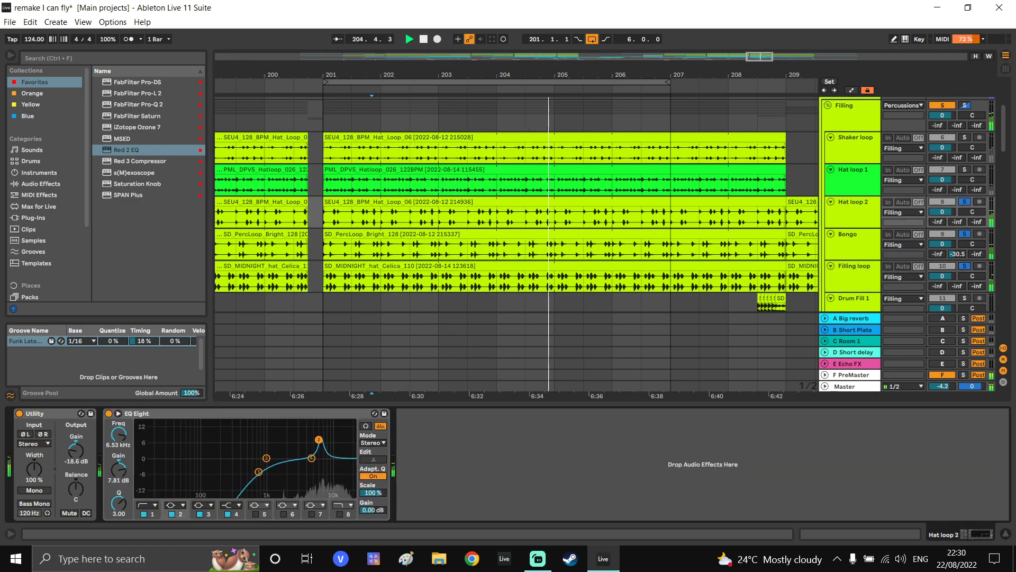
pyautogui.moveTo(321, 469); pyautogui.dragTo(340, 458)
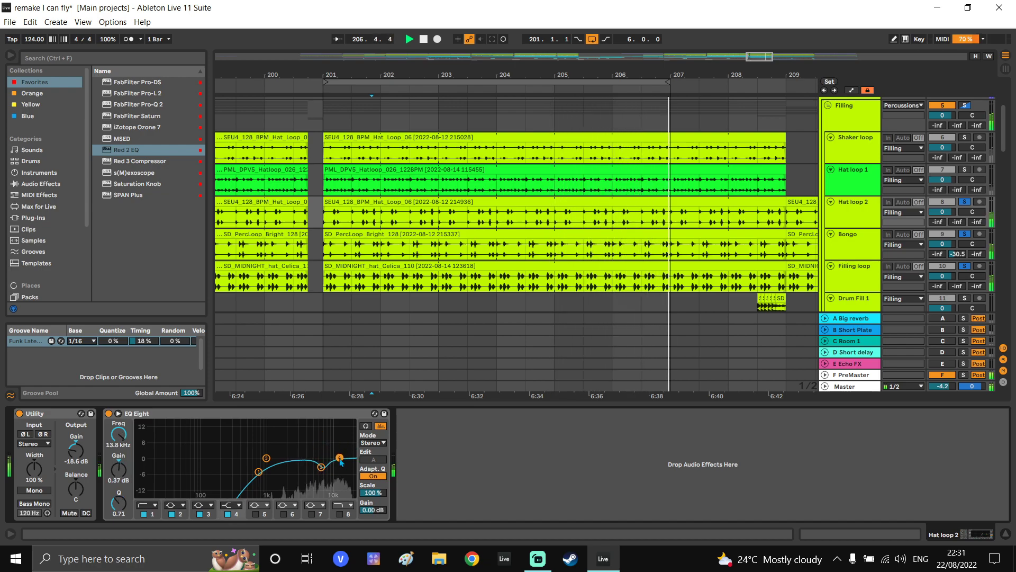
# Audition Hat loop 2 without Bongo and Filling loop, set its top EQ band to 16.3 kHz, -2.36 dB, and solo both tracks again
pyautogui.click(965, 266)
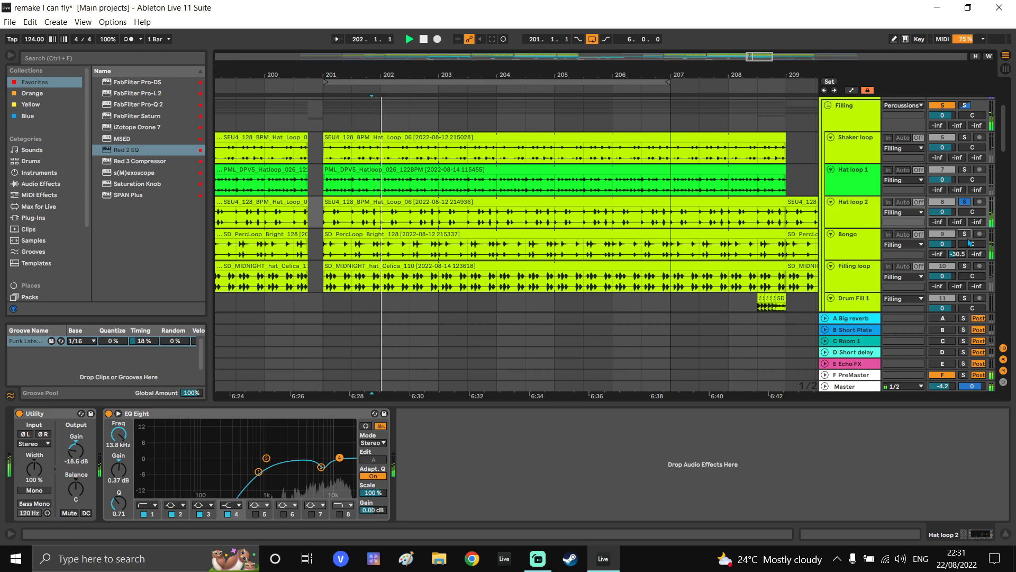
pyautogui.moveTo(76, 451); pyautogui.dragTo(76, 432)
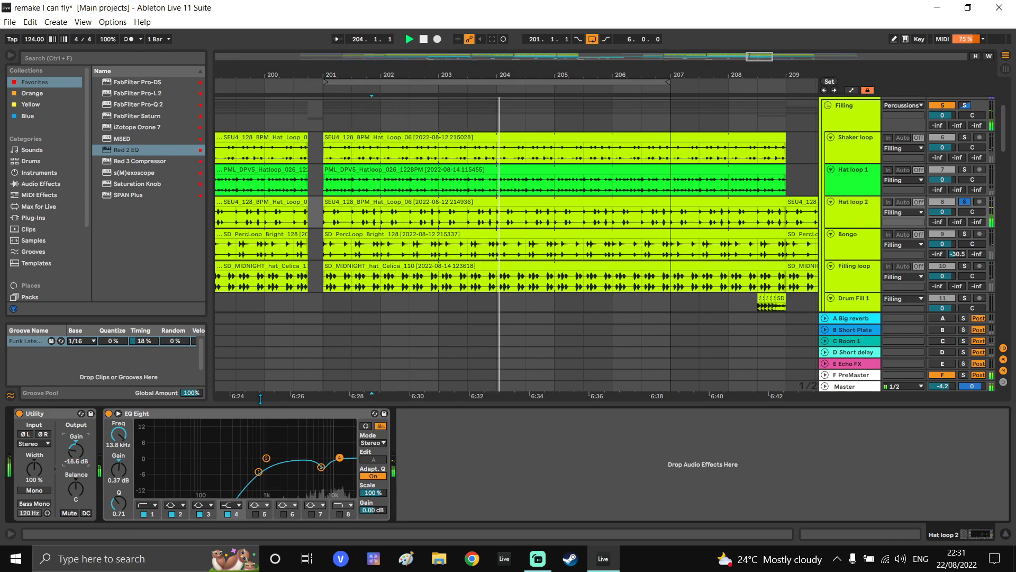
pyautogui.click(964, 265)
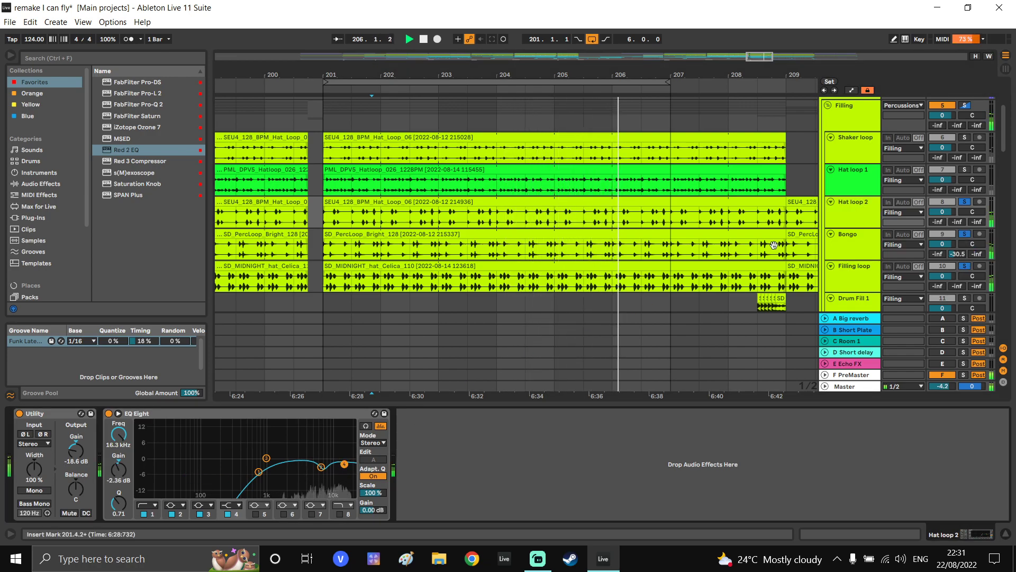
# Add Hat loop 1 to the soloed tracks and move its EQ Eight's low cut up to about 625 Hz
pyautogui.scroll(1, 968, 192)
pyautogui.click(964, 179)
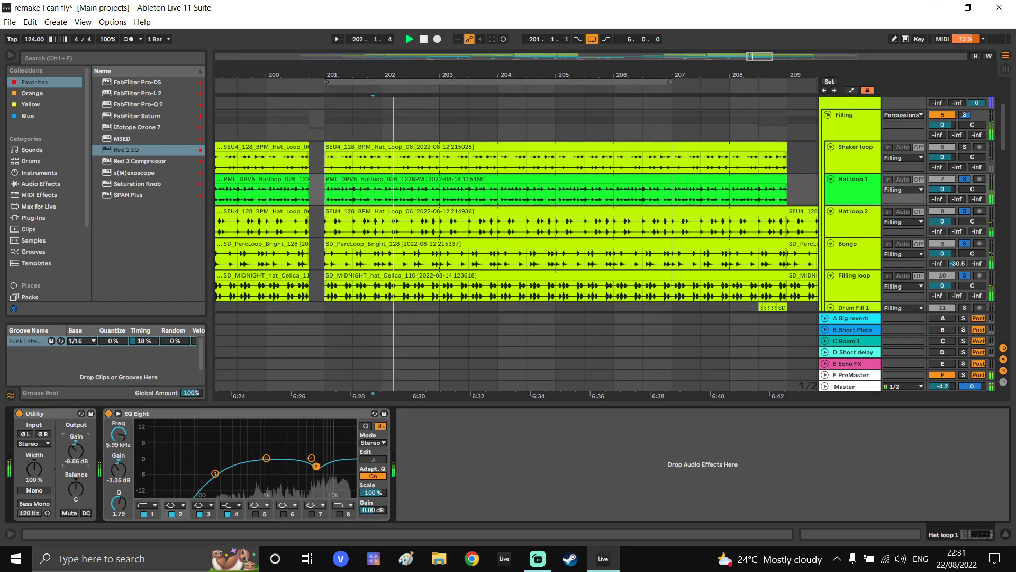
pyautogui.click(840, 195)
pyautogui.hotkey('ctrl', 'z')
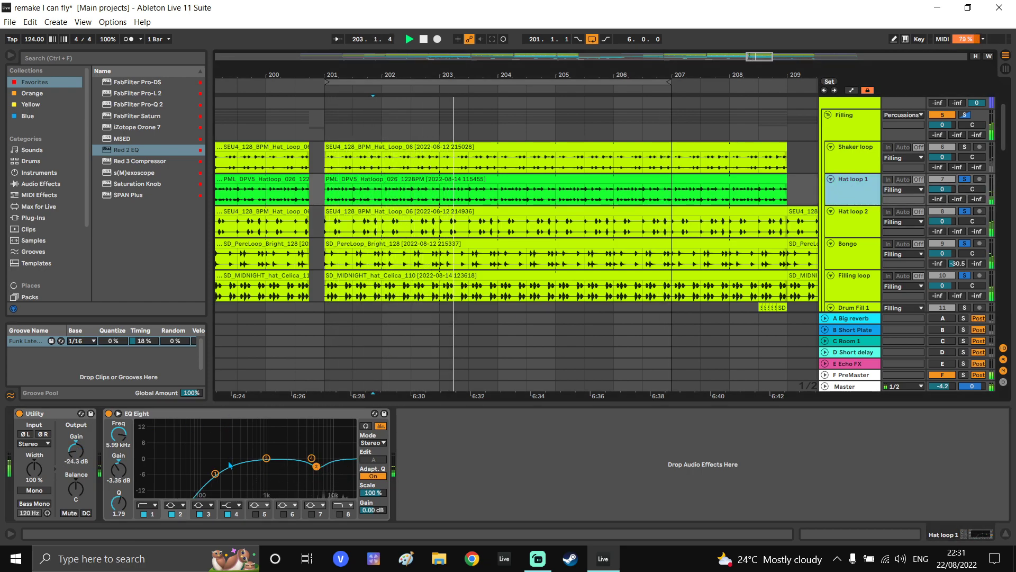
pyautogui.moveTo(215, 473); pyautogui.dragTo(249, 469)
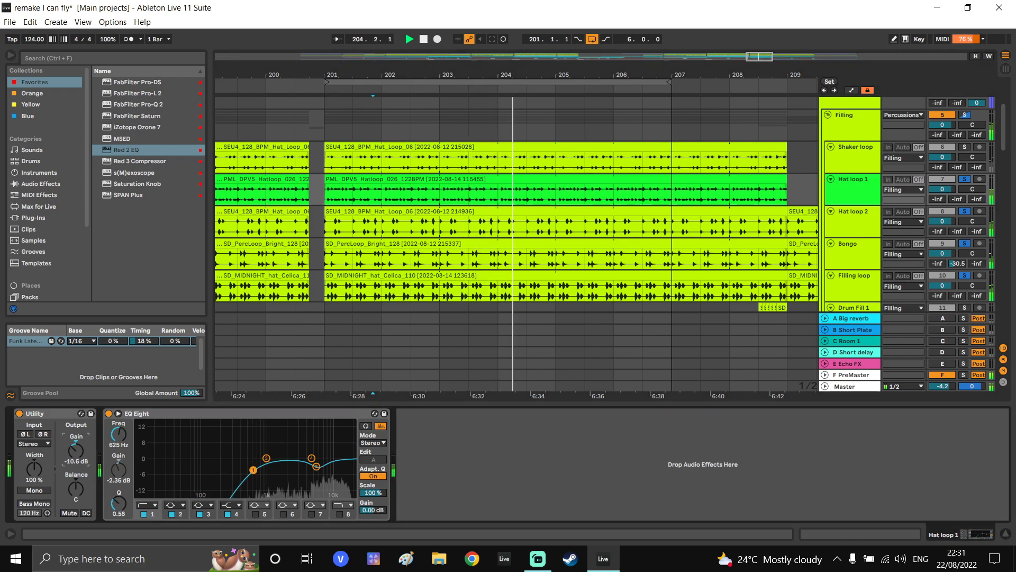
# Set Hat loop 1's Utility gain to -14.4 dB and reshape its EQ Eight's highs, with the top band at 12.9 kHz, -4.83 dB
pyautogui.click(316, 467)
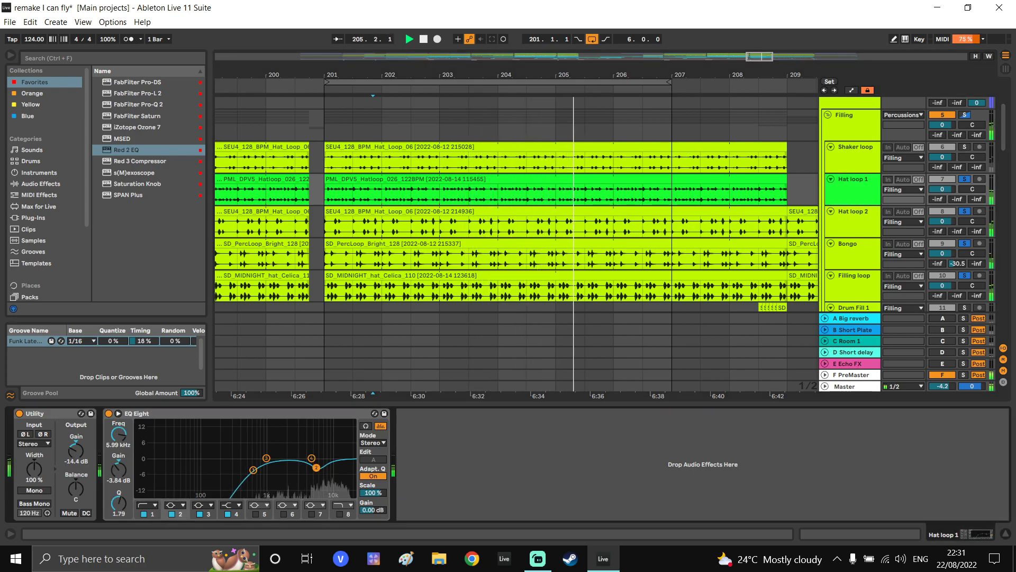
pyautogui.moveTo(319, 444); pyautogui.dragTo(320, 466)
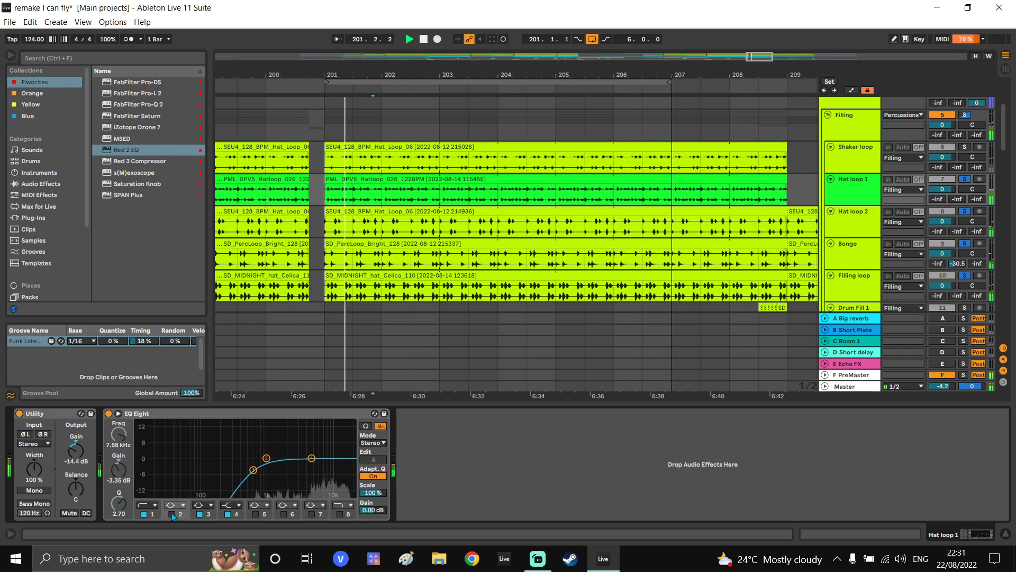
pyautogui.moveTo(256, 471); pyautogui.dragTo(341, 464)
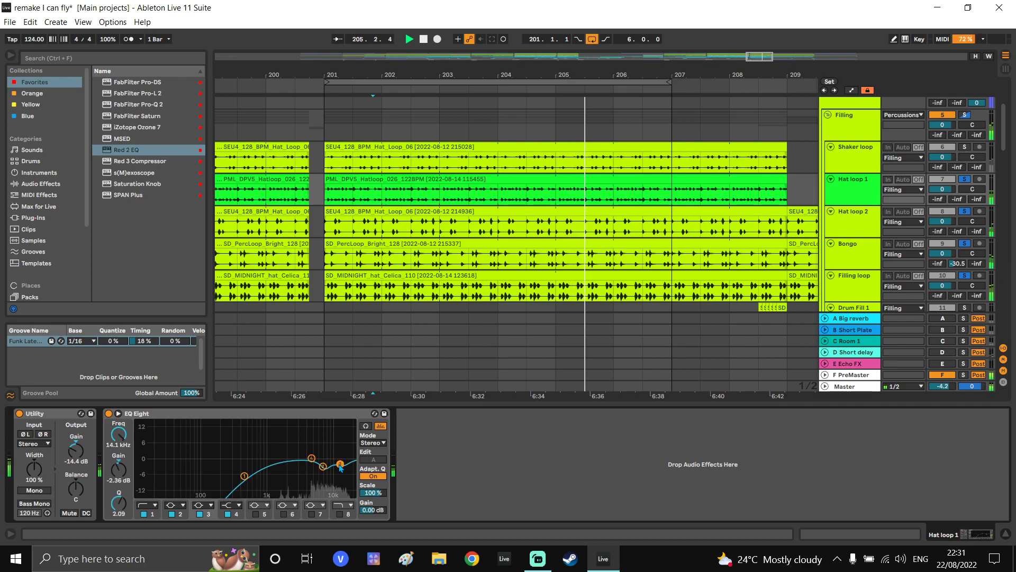
pyautogui.doubleClick(115, 473)
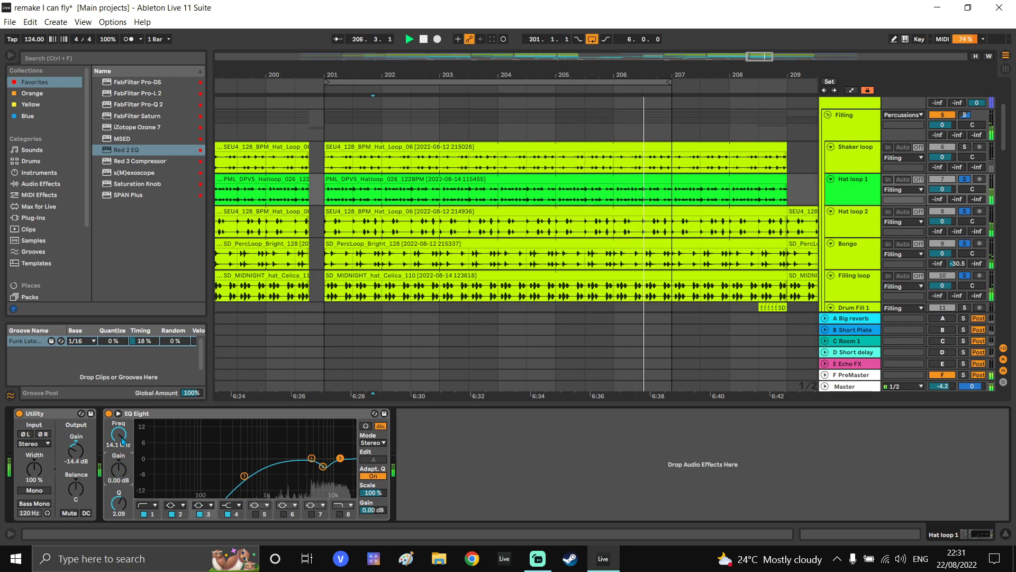
pyautogui.moveTo(352, 460); pyautogui.dragTo(352, 460)
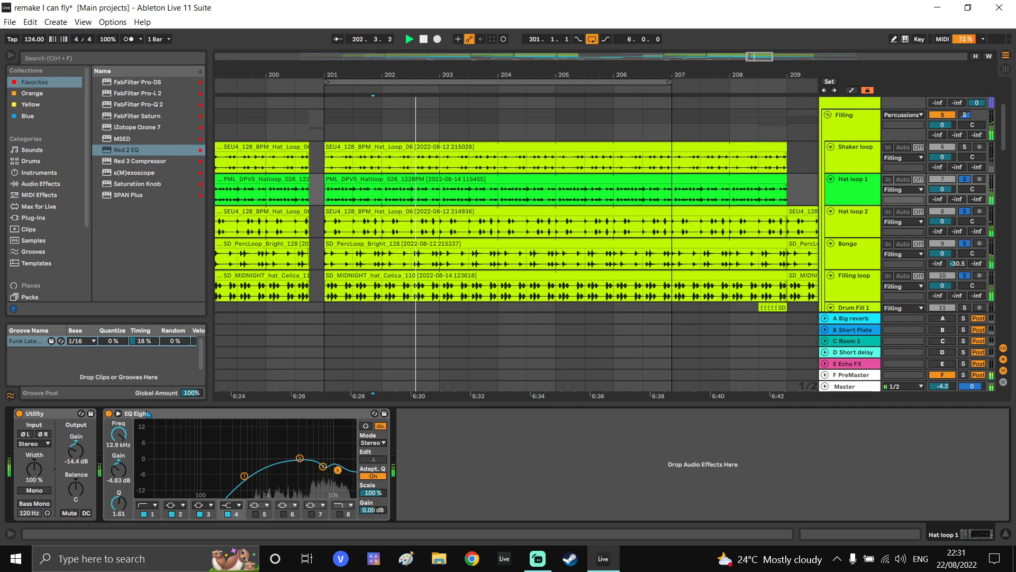
# Set Hat loop 1's Utility gain to -18.0 dB and check the balance through the Master's EQ Eight low cut
pyautogui.click(876, 191)
pyautogui.moveTo(75, 451); pyautogui.dragTo(76, 456)
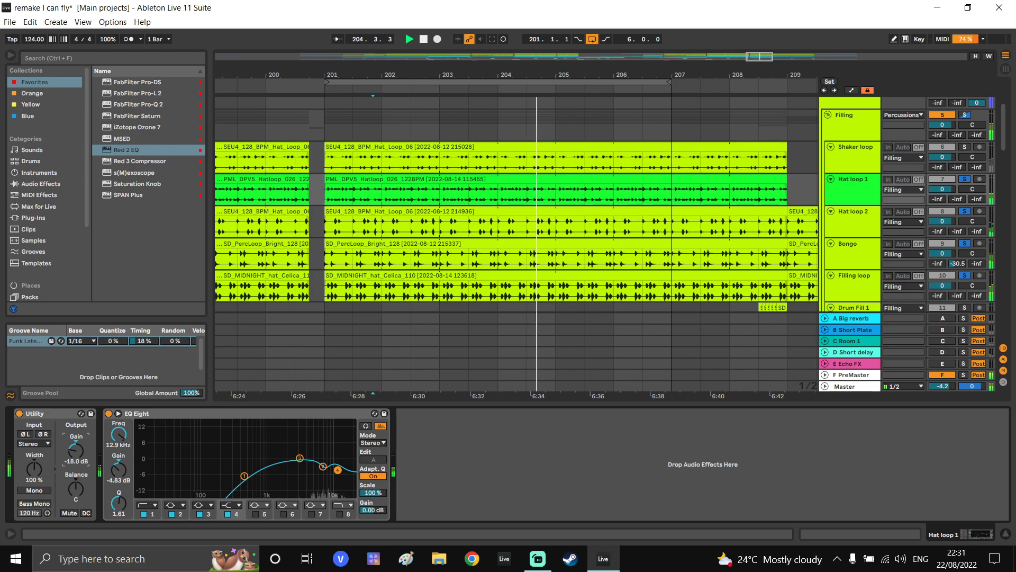
pyautogui.click(851, 386)
pyautogui.click(20, 413)
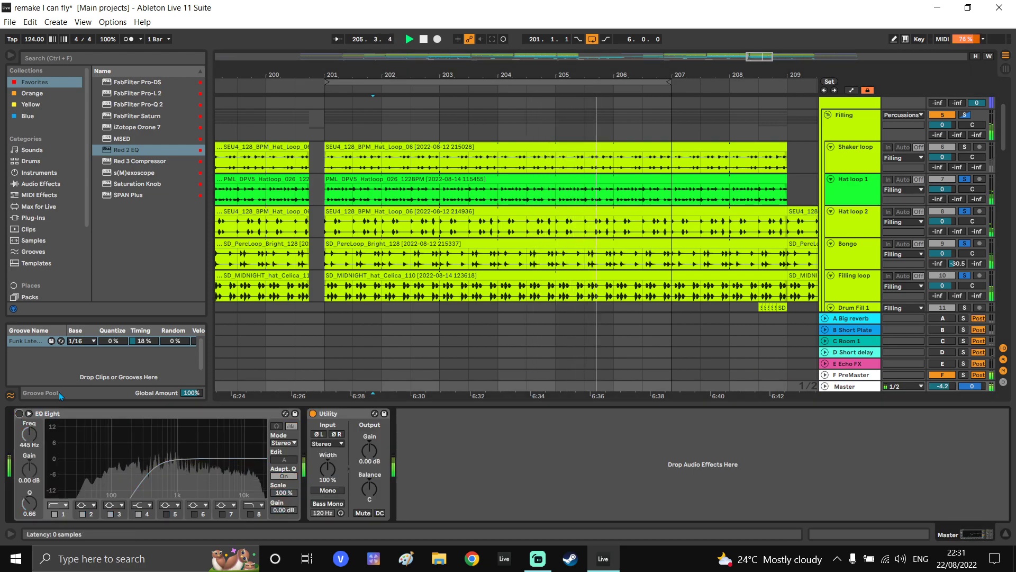
pyautogui.click(838, 181)
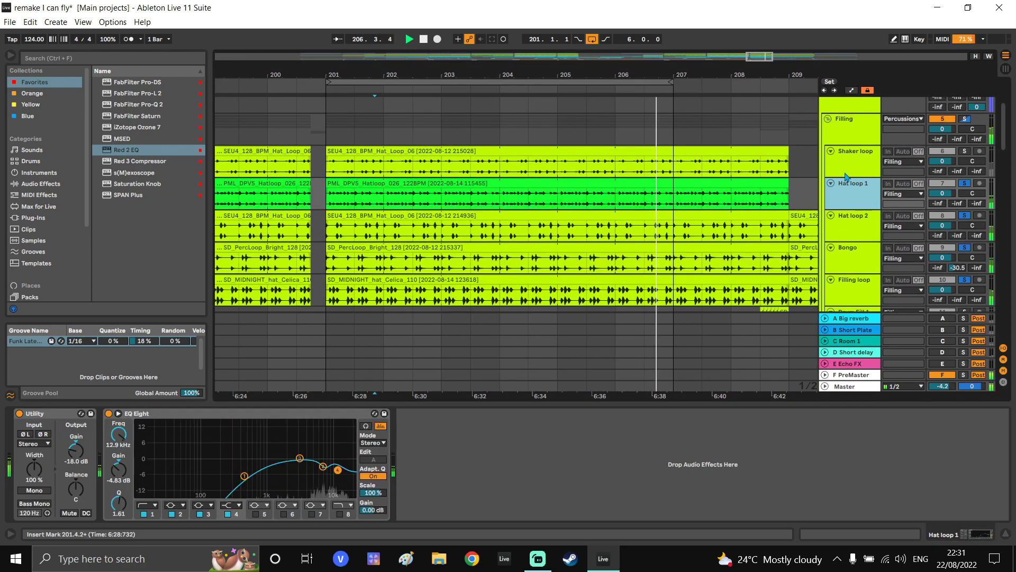
# Add Shaker loop to the soloed tracks and set its Utility gain to -5.94 dB
pyautogui.click(943, 155)
pyautogui.click(964, 151)
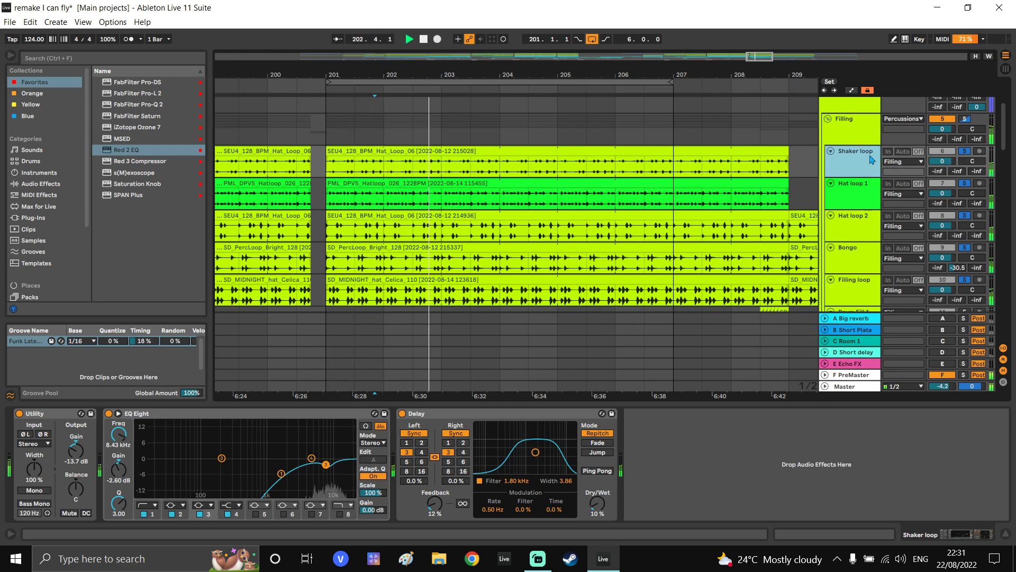
pyautogui.moveTo(74, 462); pyautogui.dragTo(73, 451)
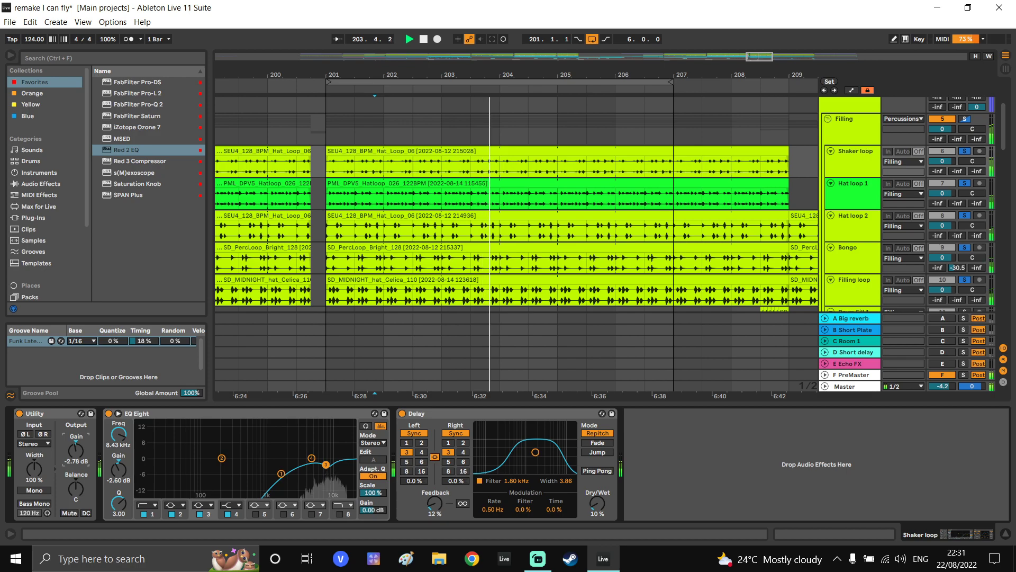
# Lower the low cut in Shaker loop's EQ Eight to 539 Hz and place the EQ after Delay, last in the chain
pyautogui.moveTo(286, 480); pyautogui.dragTo(251, 477)
pyautogui.moveTo(290, 414); pyautogui.dragTo(632, 397)
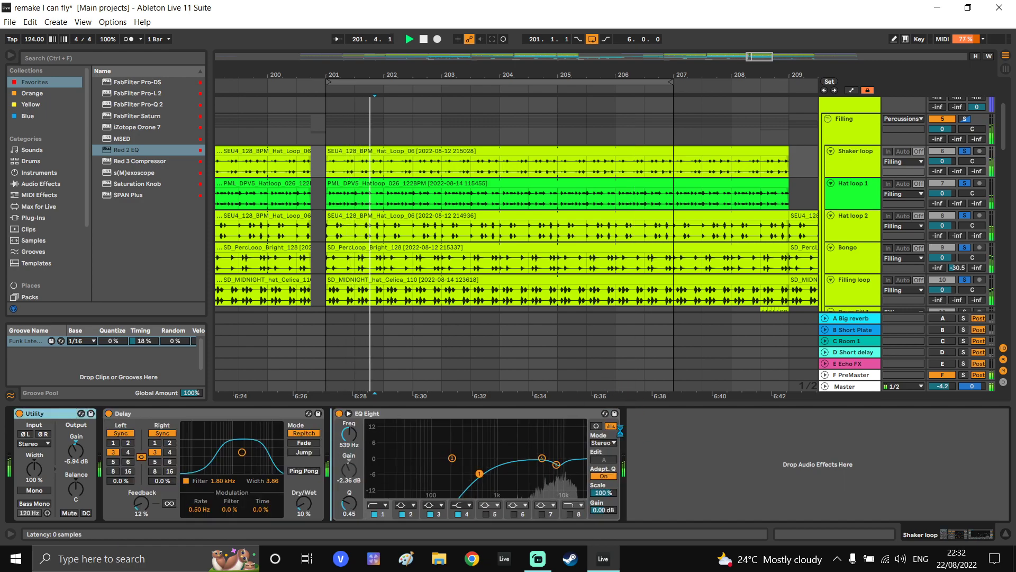
# Set the third band of Shaker loop's EQ Eight to 10.2 kHz, -3.35 dB, and the fourth to 17.8 kHz, -5.83 dB
pyautogui.moveTo(553, 465)
pyautogui.mouseDown()
pyautogui.moveTo(558, 436)
pyautogui.moveTo(559, 466)
pyautogui.mouseUp()
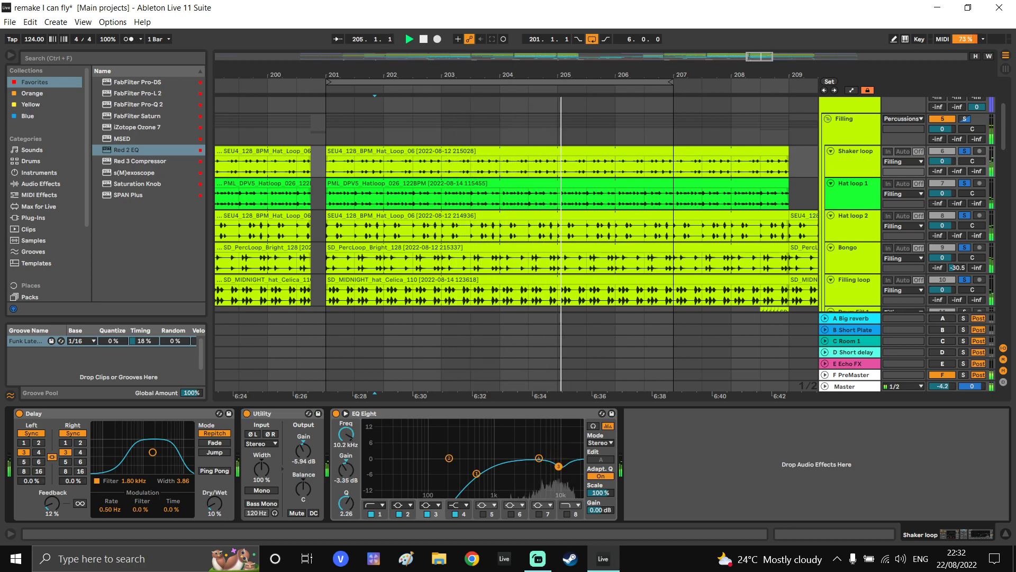
pyautogui.click(428, 514)
pyautogui.click(427, 515)
pyautogui.moveTo(346, 503); pyautogui.dragTo(347, 500)
pyautogui.moveTo(350, 477); pyautogui.dragTo(350, 480)
pyautogui.moveTo(539, 458); pyautogui.dragTo(575, 478)
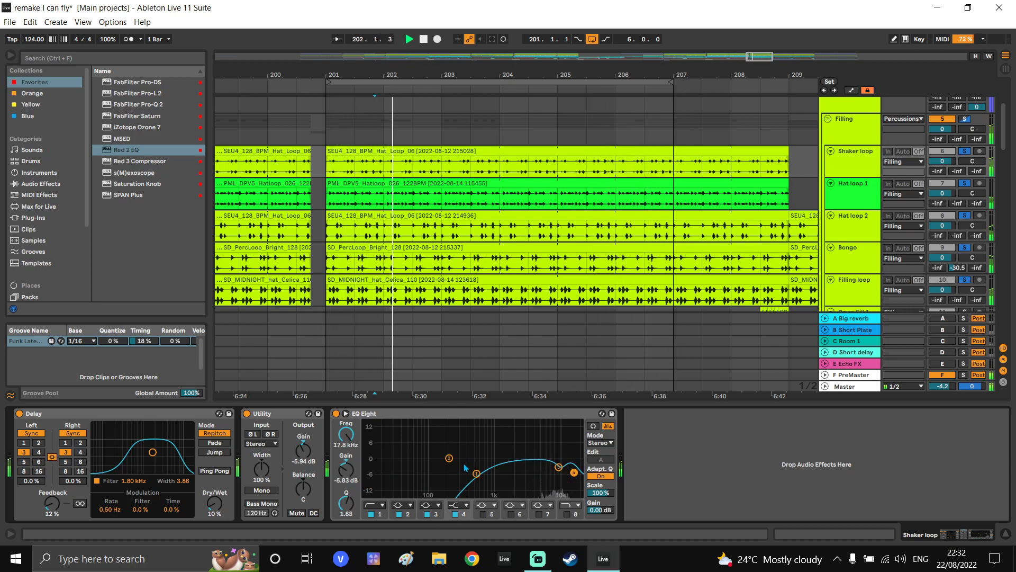
# Inspect the Red 2 EQ on the OH track, close it, and bring up the Ride track's devices
pyautogui.scroll(-5, 675, 189)
pyautogui.moveTo(675, 189); pyautogui.dragTo(669, 156)
pyautogui.click(855, 167)
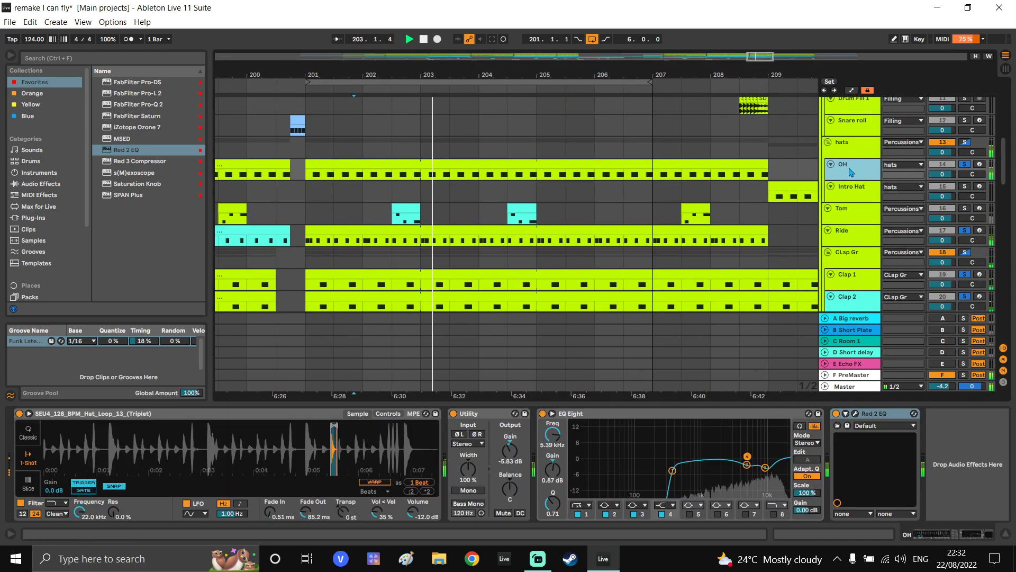
pyautogui.click(855, 413)
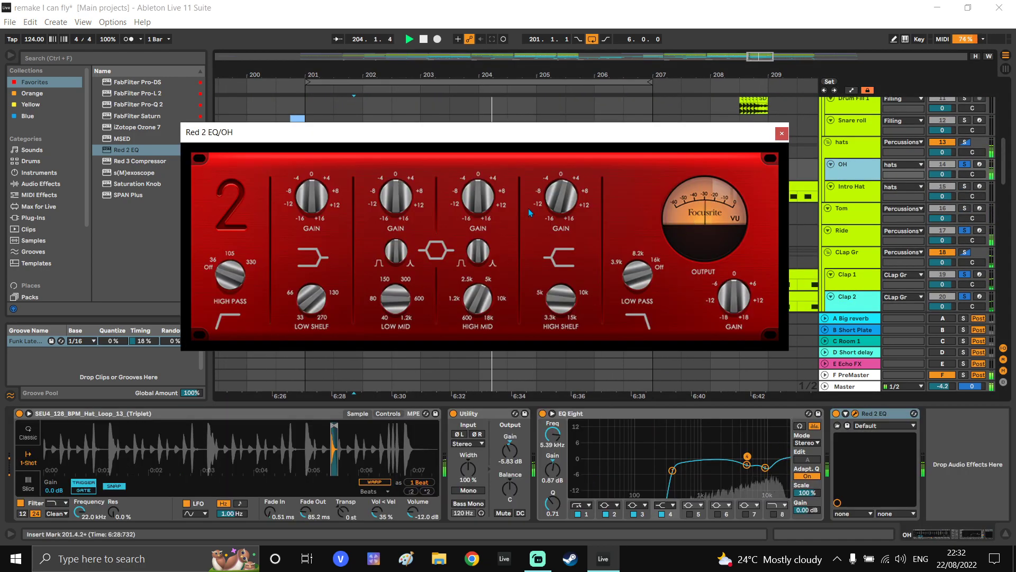
pyautogui.click(782, 133)
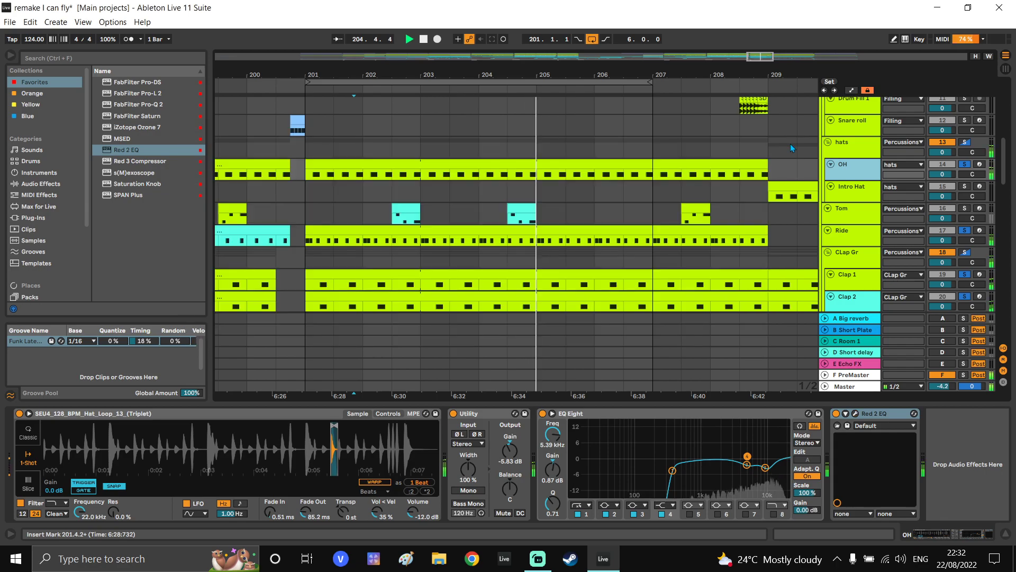
pyautogui.click(845, 196)
pyautogui.click(739, 243)
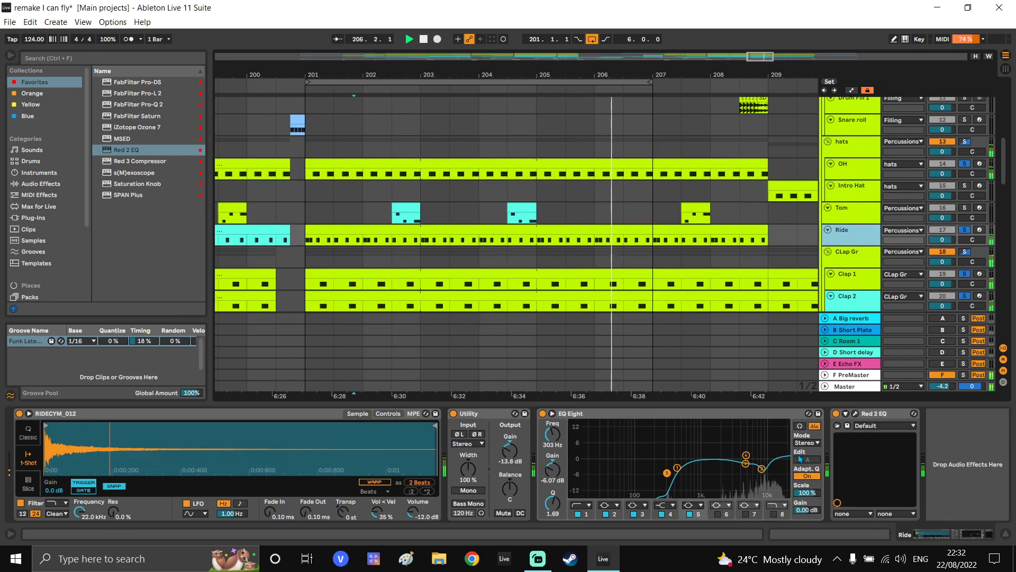
pyautogui.moveTo(747, 455); pyautogui.dragTo(784, 471)
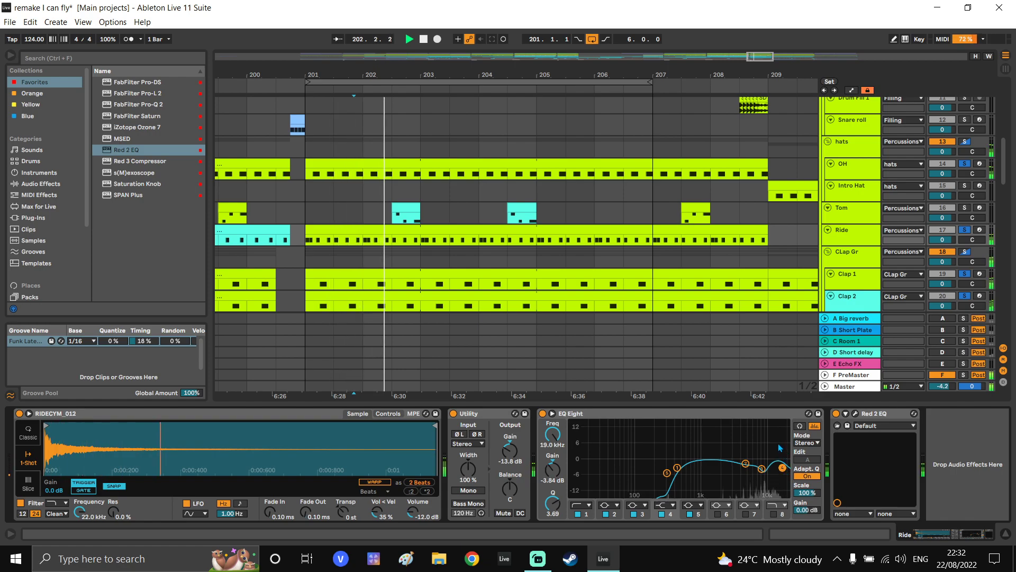
pyautogui.hotkey('ctrl', 'z')
pyautogui.hotkey('ctrl', 'z')
pyautogui.hotkey('ctrl', 'z')
pyautogui.hotkey('ctrl', 'z')
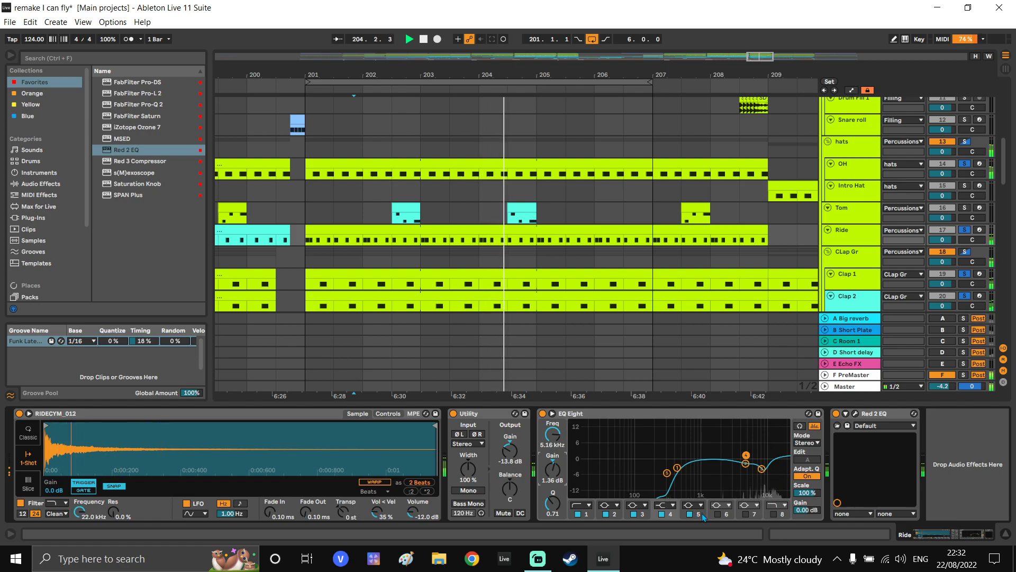
# Enable band 6 in Ride's EQ Eight and place it at 19.0 kHz, -4.09 dB, with a Q of 1.41
pyautogui.click(720, 514)
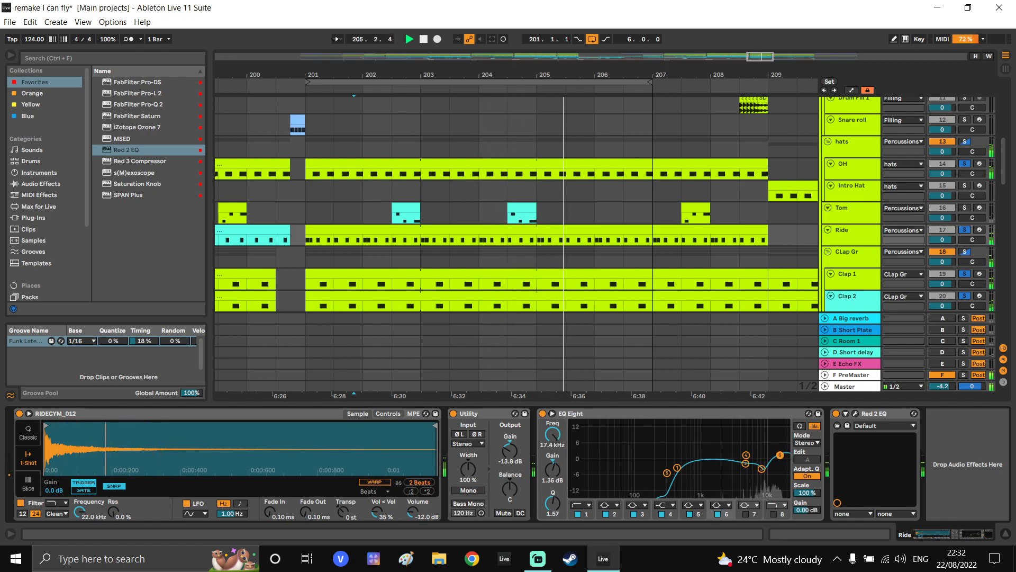
pyautogui.moveTo(782, 464); pyautogui.dragTo(783, 471)
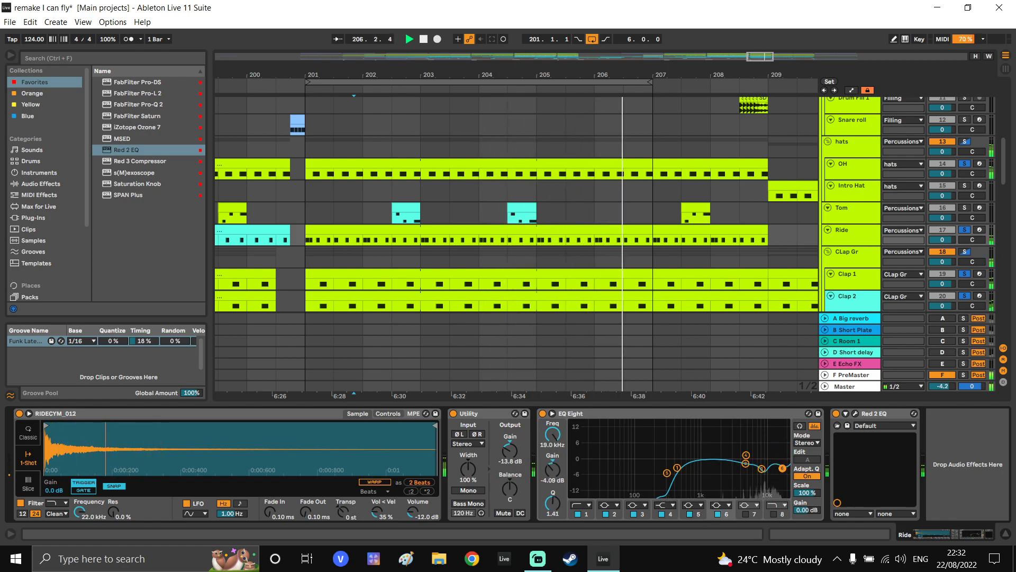
# Set the high shelf of the CLap Gr group's EQ Eight to 7.26 kHz, 2.36 dB
pyautogui.click(865, 258)
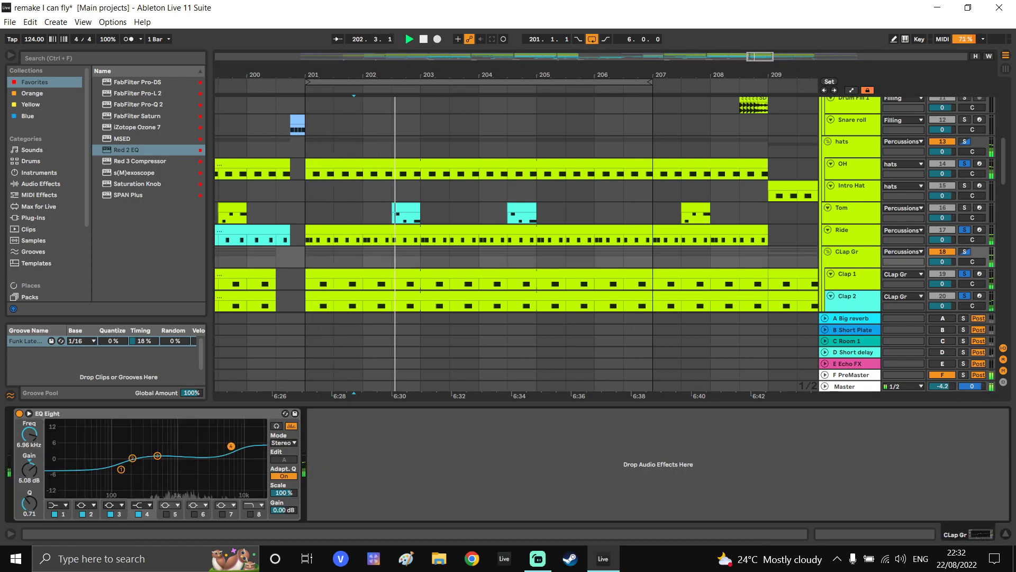
pyautogui.scroll(3, 731, 238)
pyautogui.scroll(3, 731, 238)
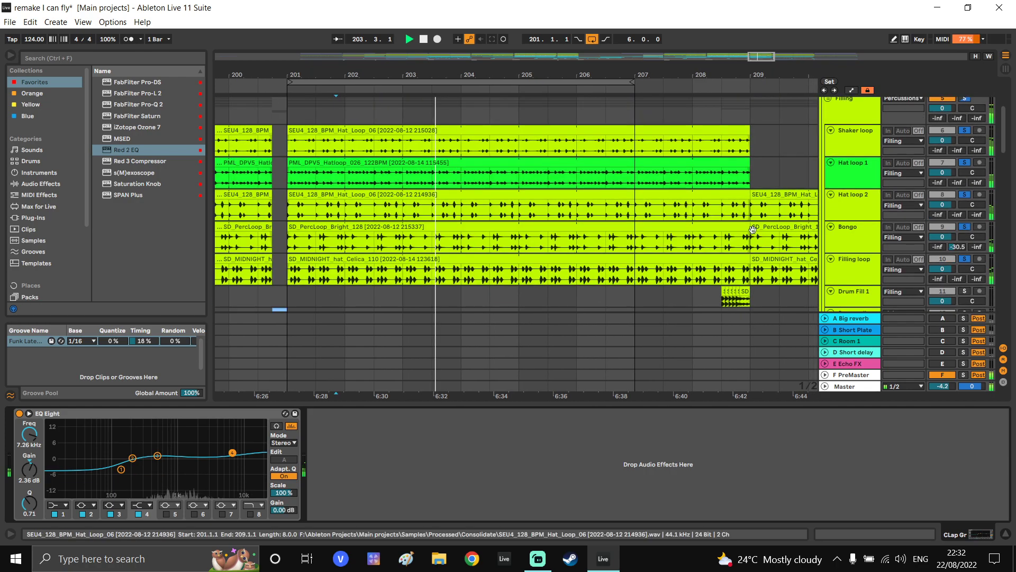
# Add Hook Vox and Sigma Reverse from the secondary instruments group to the soloed tracks
pyautogui.scroll(-6, 741, 159)
pyautogui.scroll(-10, 732, 243)
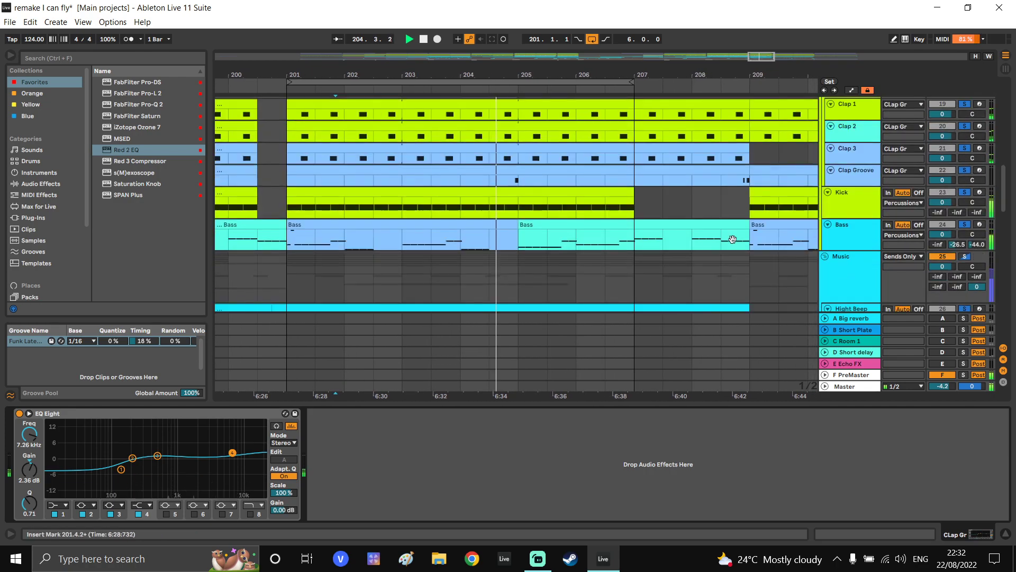
pyautogui.scroll(-5, 731, 241)
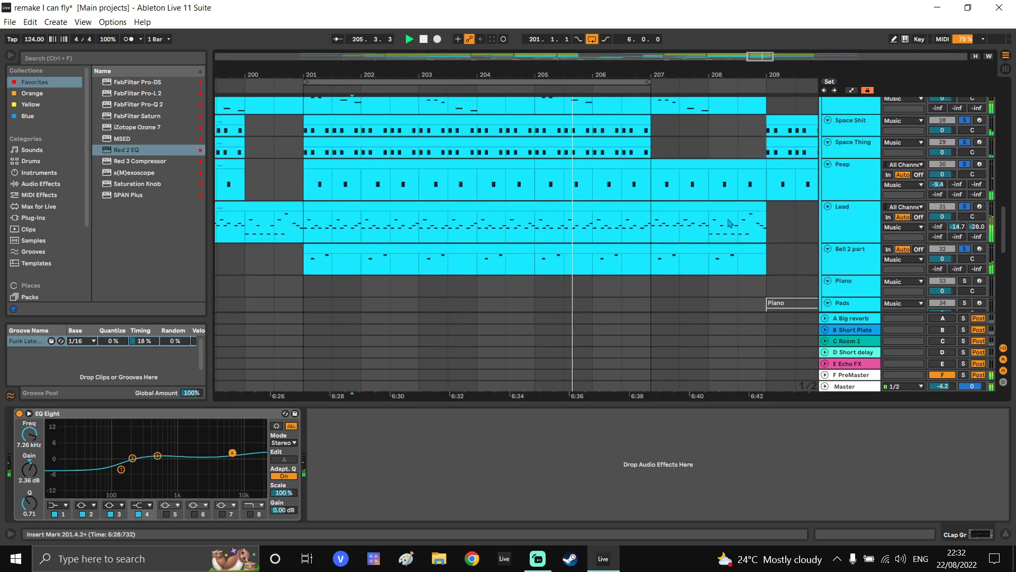
pyautogui.scroll(-3, 651, 214)
pyautogui.moveTo(744, 204); pyautogui.dragTo(632, 204)
pyautogui.scroll(-1, 632, 204)
pyautogui.moveTo(647, 281); pyautogui.dragTo(631, 182)
pyautogui.scroll(-5, 656, 200)
pyautogui.scroll(-3, 631, 185)
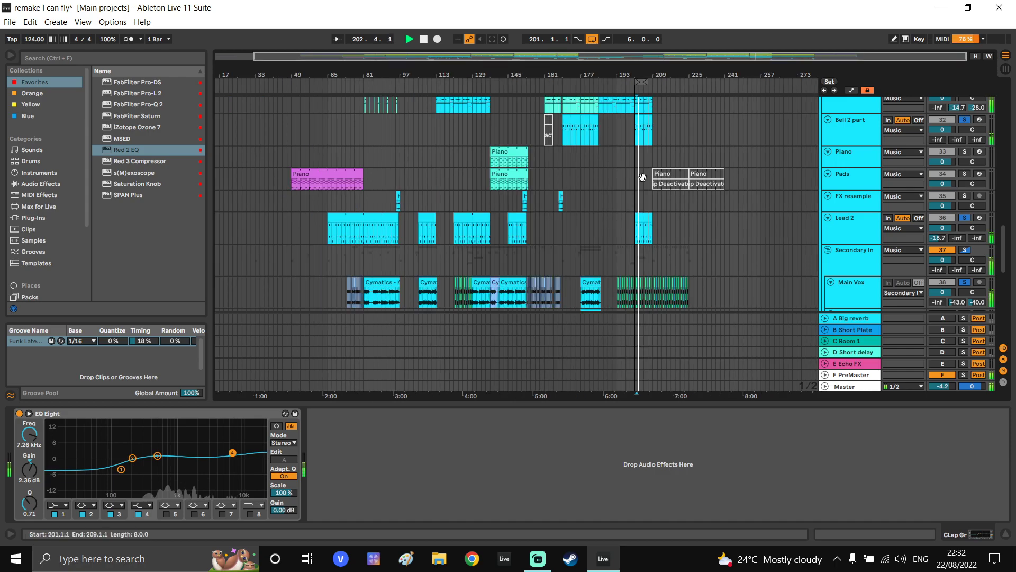
pyautogui.scroll(-3, 656, 206)
pyautogui.scroll(3, 669, 213)
pyautogui.moveTo(670, 221); pyautogui.dragTo(679, 149)
pyautogui.moveTo(729, 171); pyautogui.dragTo(737, 217)
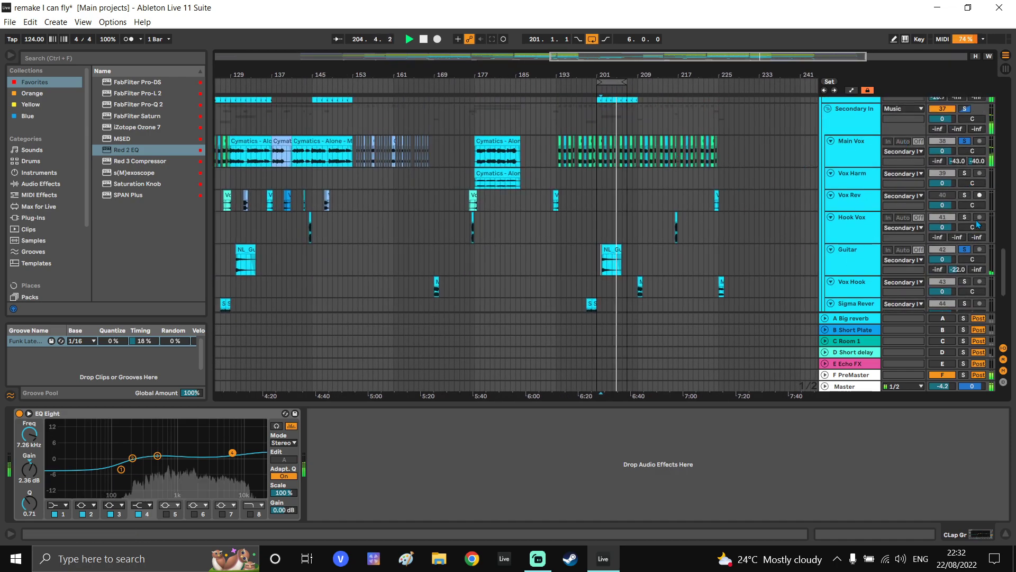
pyautogui.scroll(3, 676, 225)
pyautogui.moveTo(548, 227); pyautogui.dragTo(567, 221)
pyautogui.moveTo(732, 203); pyautogui.dragTo(742, 122)
pyautogui.click(964, 217)
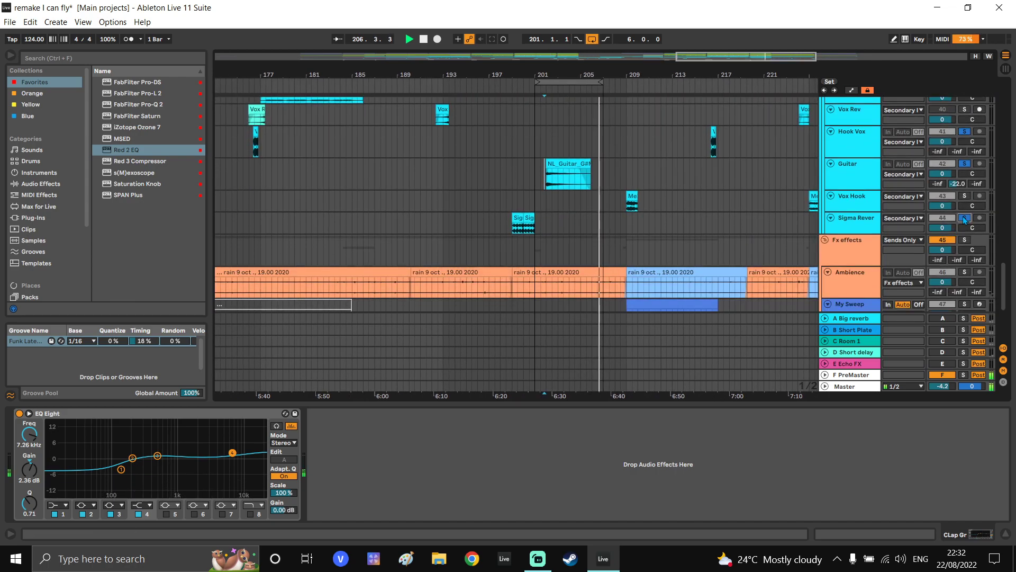
# Audition the Sigma Reverse clips, then solo Vox Hook and audition it from bar 209
pyautogui.click(521, 228)
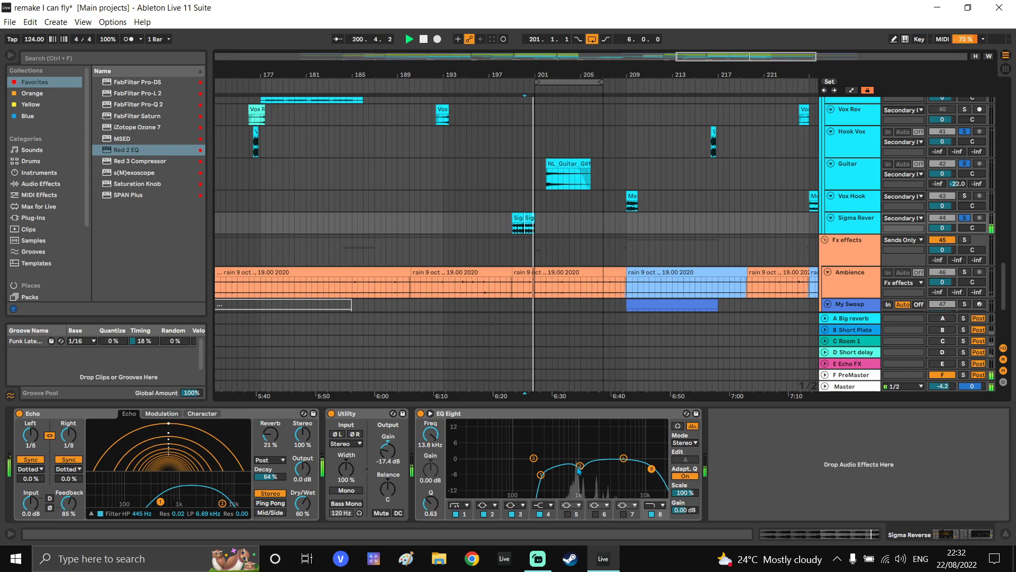
pyautogui.moveTo(661, 246); pyautogui.dragTo(647, 238)
pyautogui.click(615, 198)
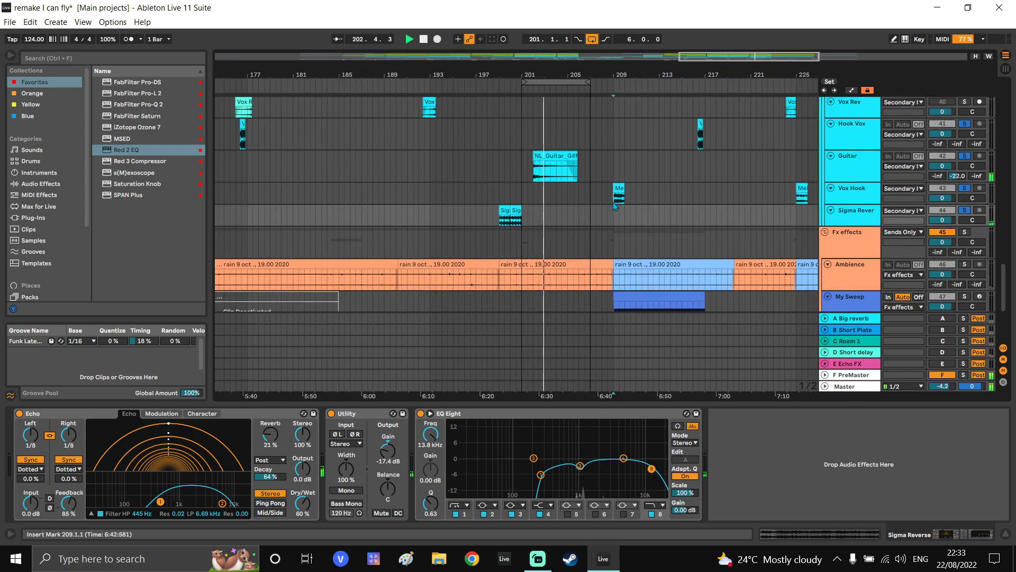
pyautogui.press('space')
pyautogui.press('space')
pyautogui.scroll(3, 634, 196)
pyautogui.click(851, 197)
pyautogui.press('space')
pyautogui.press('space')
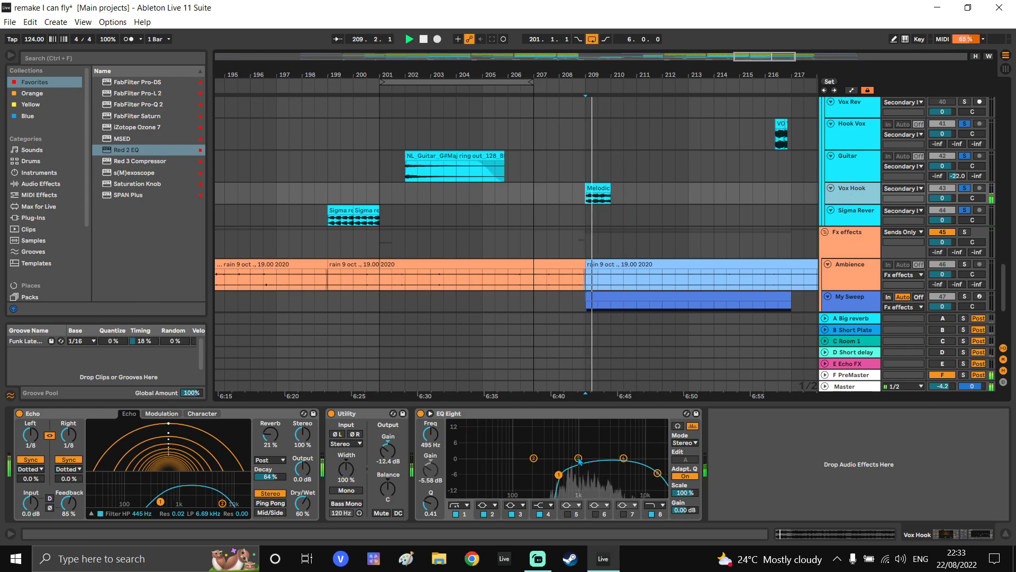
# Audition the Hook Vox clip from bar 216 and set the track's Utility gain to -21.9 dB
pyautogui.moveTo(687, 193); pyautogui.dragTo(612, 240)
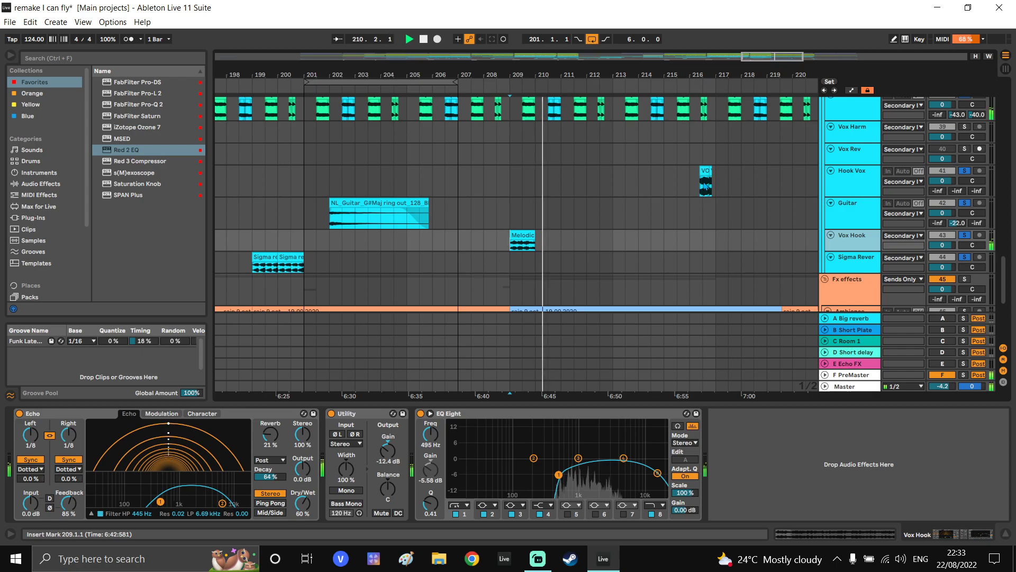
pyautogui.click(694, 185)
pyautogui.press('space')
pyautogui.press('space')
pyautogui.moveTo(703, 184); pyautogui.dragTo(690, 196)
pyautogui.click(850, 195)
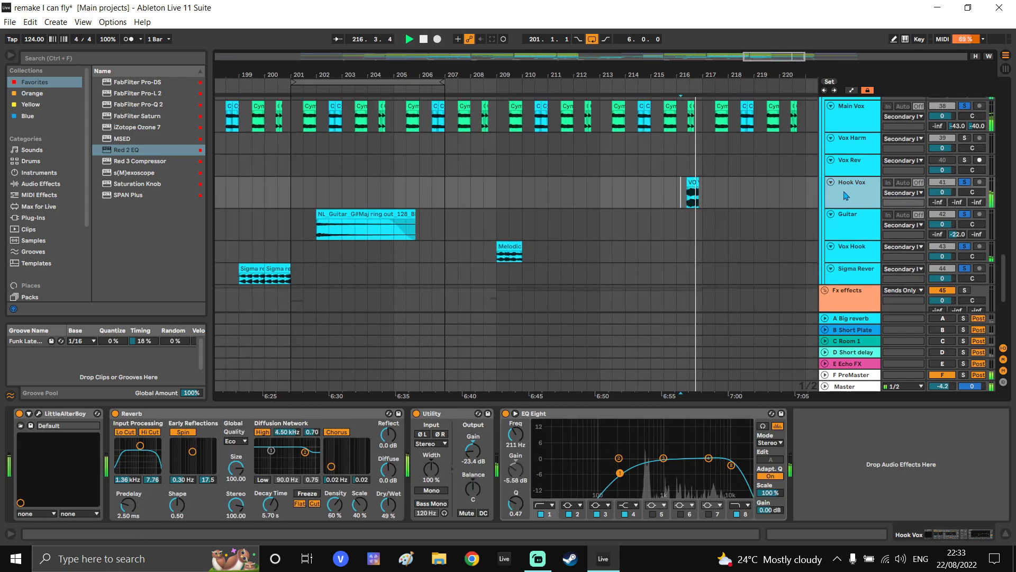
pyautogui.click(423, 434)
pyautogui.press('space')
pyautogui.press('space')
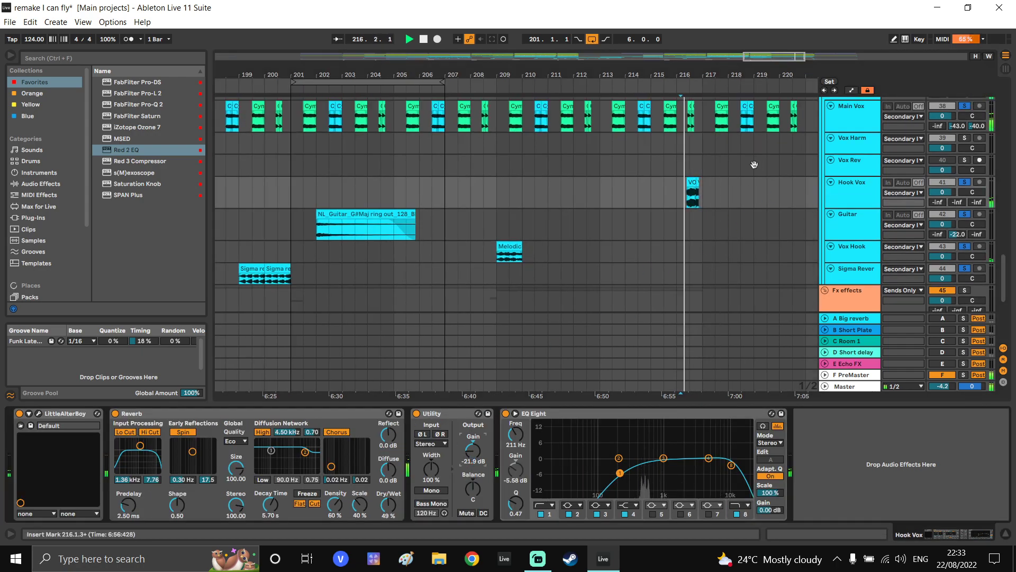
# Bring up Lead 2's device chain and play the soloed tracks from bar 201
pyautogui.scroll(-3, 758, 163)
pyautogui.moveTo(757, 164); pyautogui.dragTo(728, 220)
pyautogui.click(853, 162)
pyautogui.moveTo(833, 442); pyautogui.dragTo(679, 443)
pyautogui.moveTo(533, 125); pyautogui.dragTo(555, 214)
pyautogui.click(532, 208)
pyautogui.press('space')
pyautogui.press('space')
# Activate the return tracks Echo FX, Short delay, Room 1, Short Plate and Big reverb
pyautogui.scroll(3, 633, 170)
pyautogui.moveTo(643, 168); pyautogui.dragTo(694, 323)
pyautogui.moveTo(661, 114); pyautogui.dragTo(679, 316)
pyautogui.moveTo(680, 108); pyautogui.dragTo(682, 209)
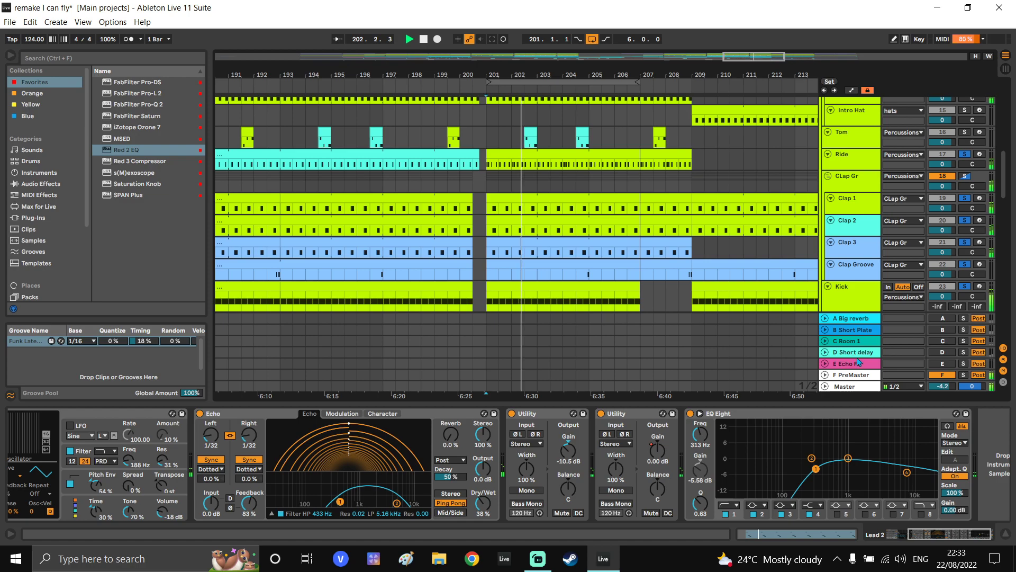
pyautogui.click(943, 363)
pyautogui.click(944, 351)
pyautogui.click(943, 341)
pyautogui.click(943, 330)
pyautogui.click(943, 319)
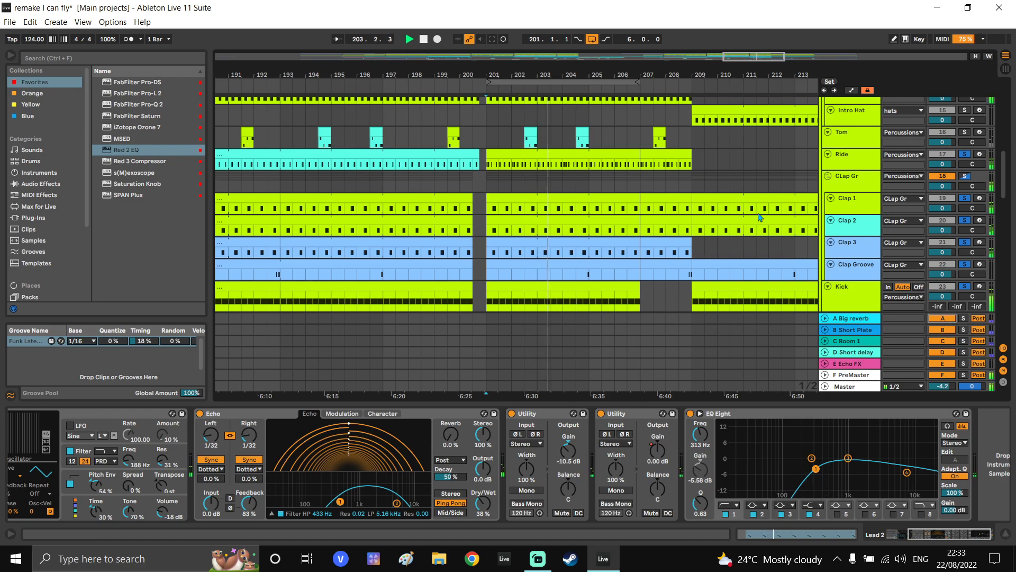
# Set the Master volume to -2.8 dB, checking the desktop audio level in Streamlabs Desktop before returning to Ableton Live
pyautogui.scroll(1, 943, 318)
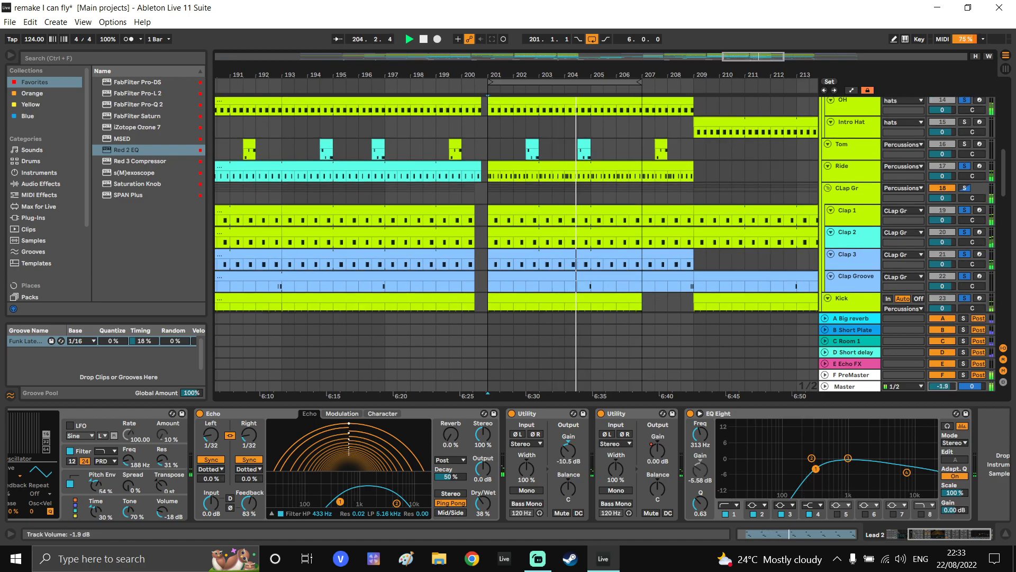
pyautogui.click(542, 562)
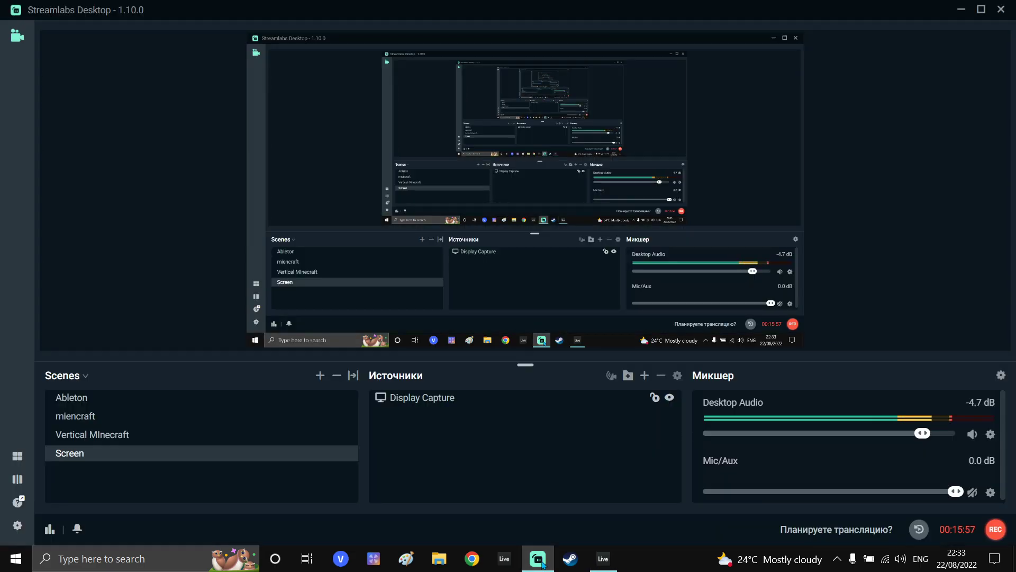
pyautogui.click(542, 563)
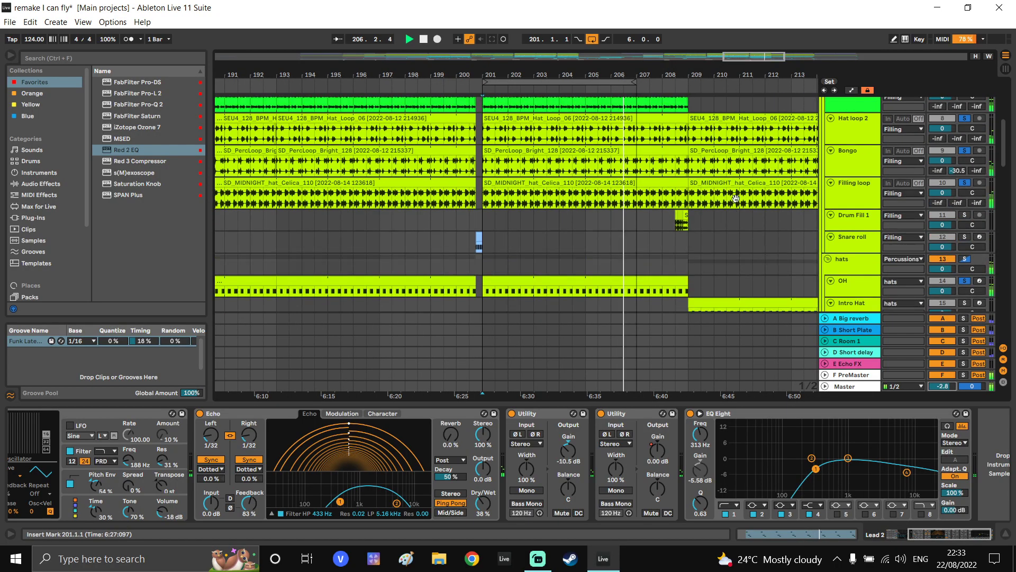
pyautogui.scroll(5, 735, 191)
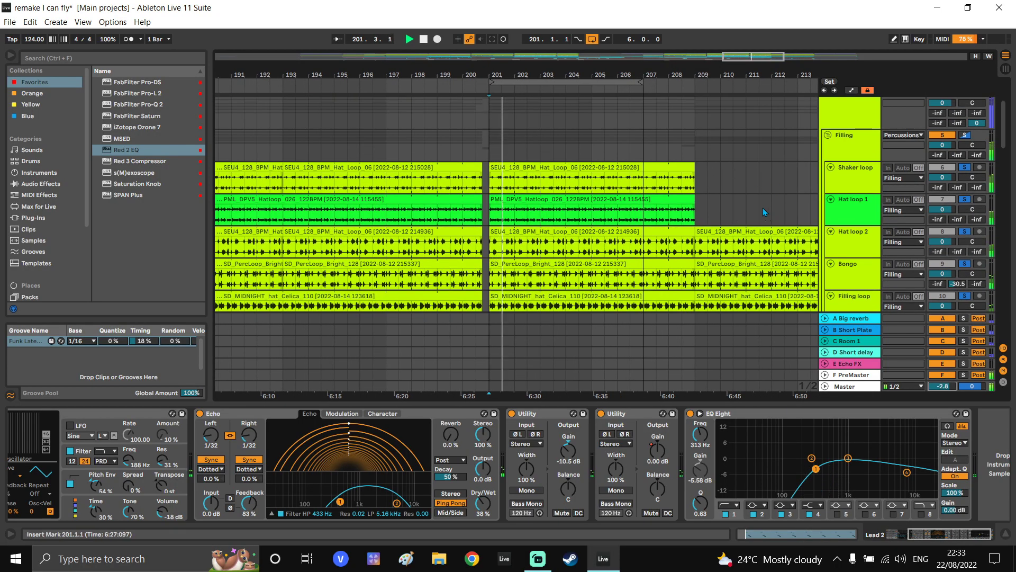
# Enlarge the percussion loop tracks below Shaker loop, solo Bongo and turn its Short Plate send down to -inf
pyautogui.scroll(1, 763, 208)
pyautogui.click(850, 196)
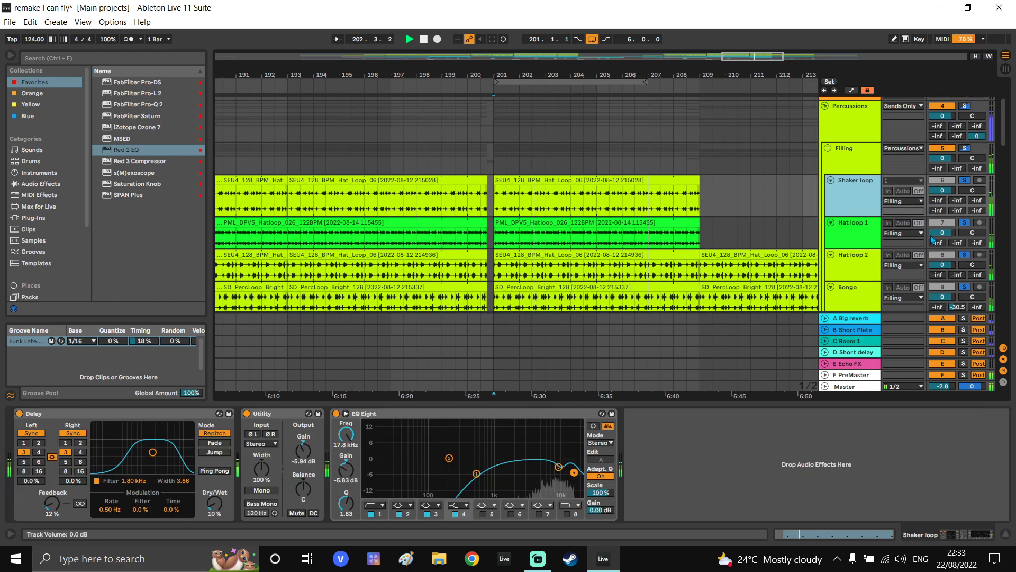
pyautogui.scroll(-3, 768, 211)
pyautogui.click(964, 190)
pyautogui.moveTo(794, 241); pyautogui.dragTo(793, 190)
pyautogui.moveTo(868, 203); pyautogui.dragTo(864, 213)
pyautogui.moveTo(846, 245); pyautogui.dragTo(845, 255)
pyautogui.moveTo(779, 249); pyautogui.dragTo(777, 193)
pyautogui.scroll(2, 778, 193)
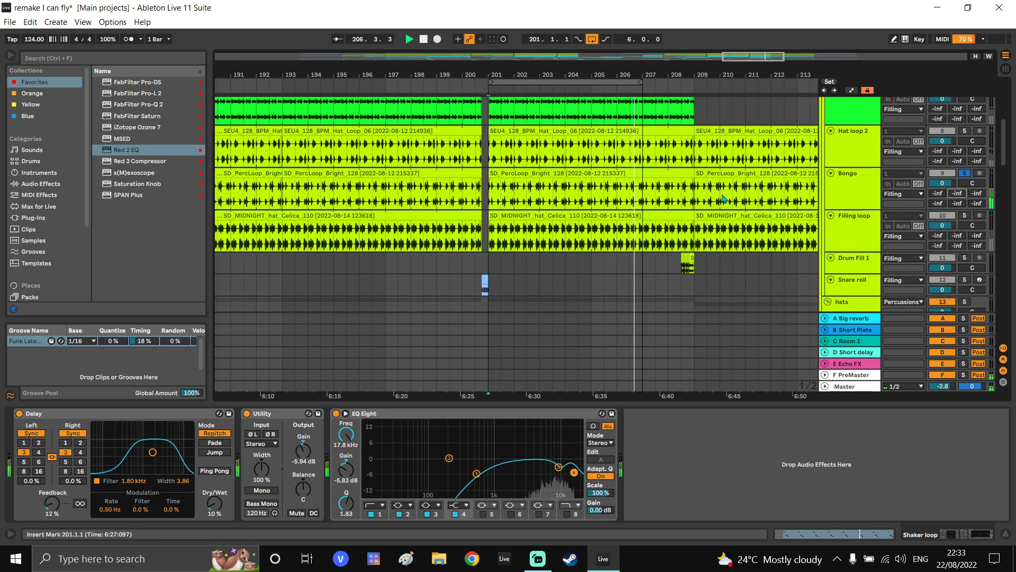
# Solo the Filling loop track, bring up the Short Plate return's devices and set Filling loop's Short Plate send to -23.7 dB
pyautogui.scroll(3, 710, 206)
pyautogui.moveTo(706, 217); pyautogui.dragTo(710, 193)
pyautogui.click(965, 191)
pyautogui.moveTo(755, 220); pyautogui.dragTo(774, 186)
pyautogui.moveTo(957, 177); pyautogui.dragTo(957, 159)
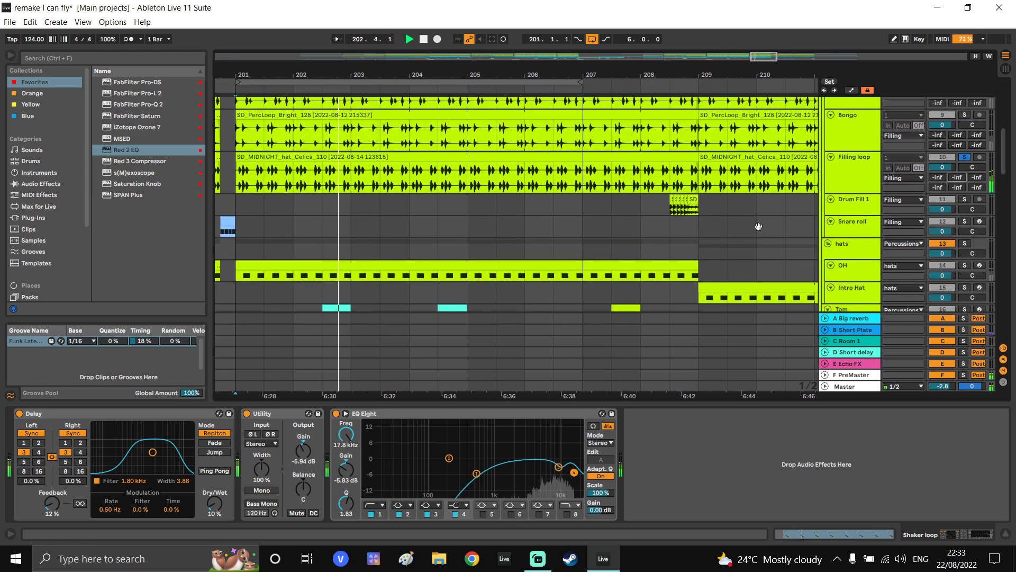
pyautogui.moveTo(783, 221); pyautogui.dragTo(810, 135)
pyautogui.click(854, 330)
pyautogui.moveTo(773, 191); pyautogui.dragTo(805, 295)
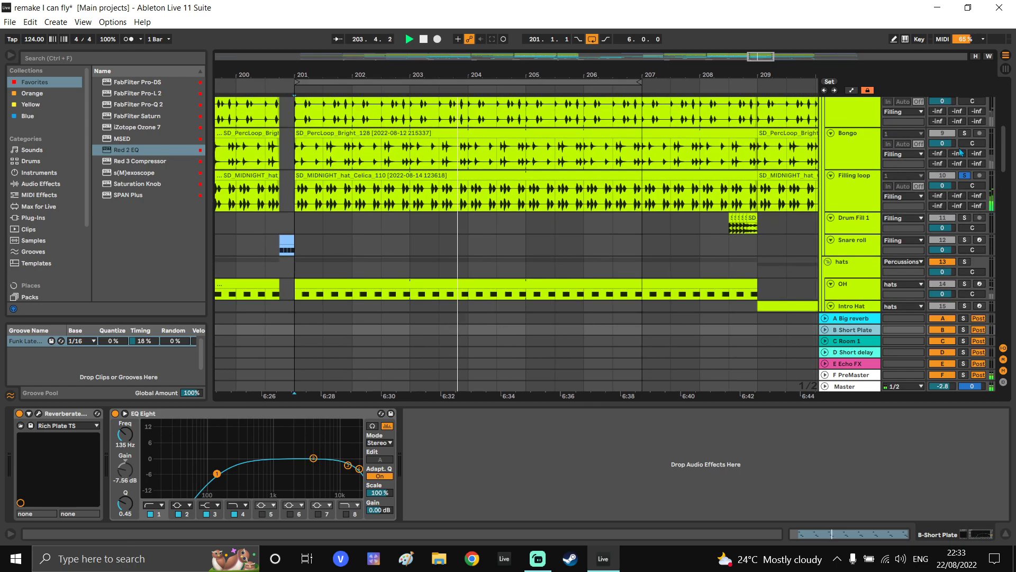
pyautogui.moveTo(963, 198); pyautogui.dragTo(964, 180)
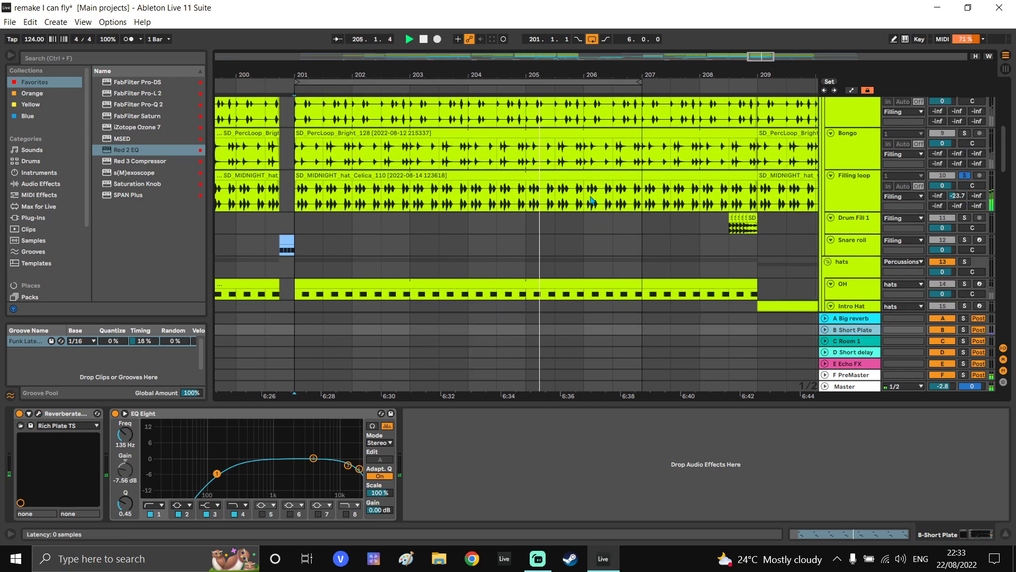
# Open Short Plate's Reverberate plug-in, shorten the IR2 release to 0.059 s and inspect the mixer and IR2 EQ
pyautogui.hotkey('ctrl', 'alt', 'p')
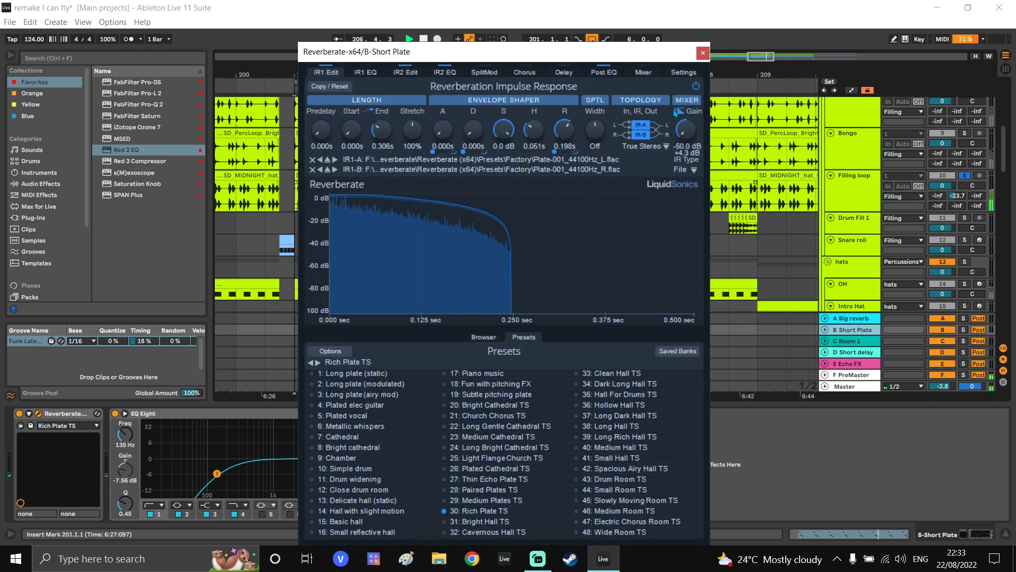
pyautogui.click(403, 72)
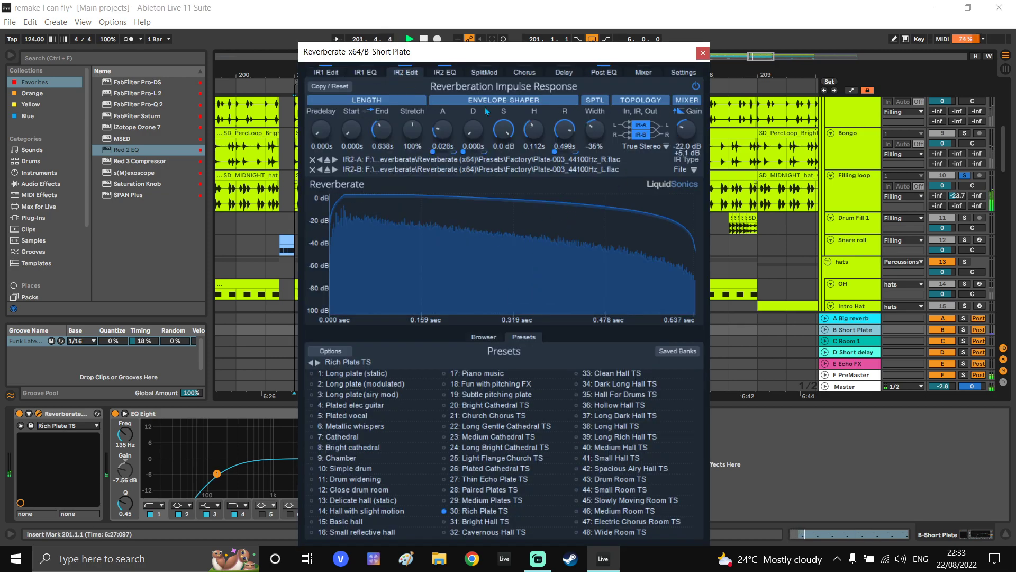
pyautogui.moveTo(574, 135); pyautogui.dragTo(561, 156)
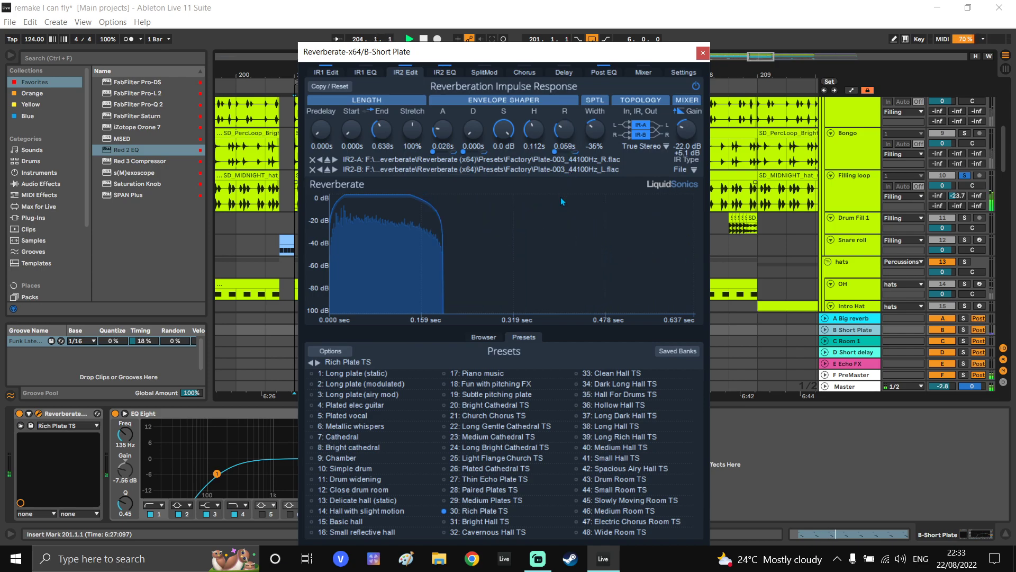
pyautogui.click(604, 73)
pyautogui.click(639, 74)
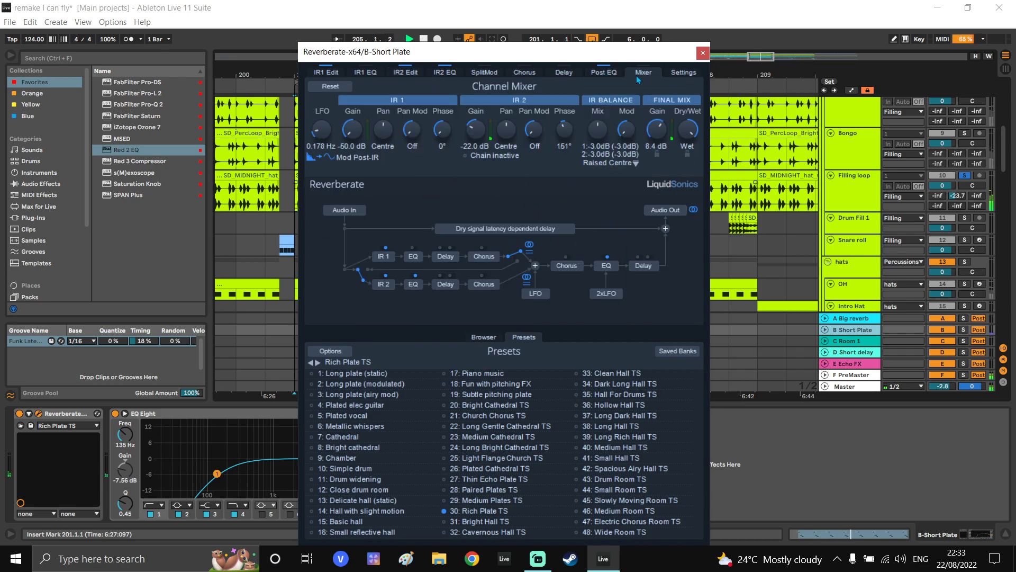
pyautogui.click(447, 73)
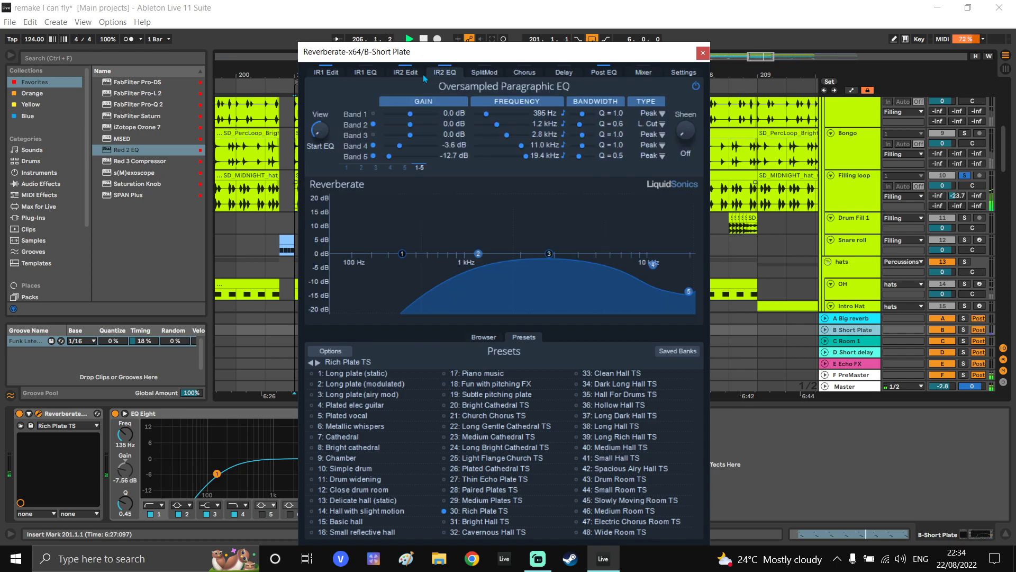
# Set Reverberate's IR2 end to 0.472 s, hold to 0.084 s and release to 0.126 s, and close the plug-in
pyautogui.click(408, 73)
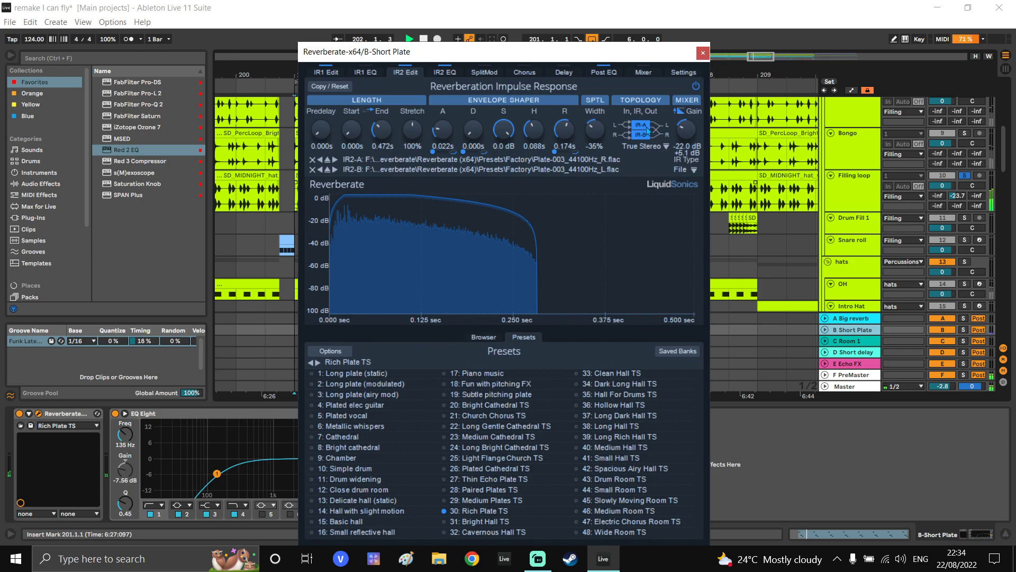
pyautogui.moveTo(567, 138); pyautogui.dragTo(560, 183)
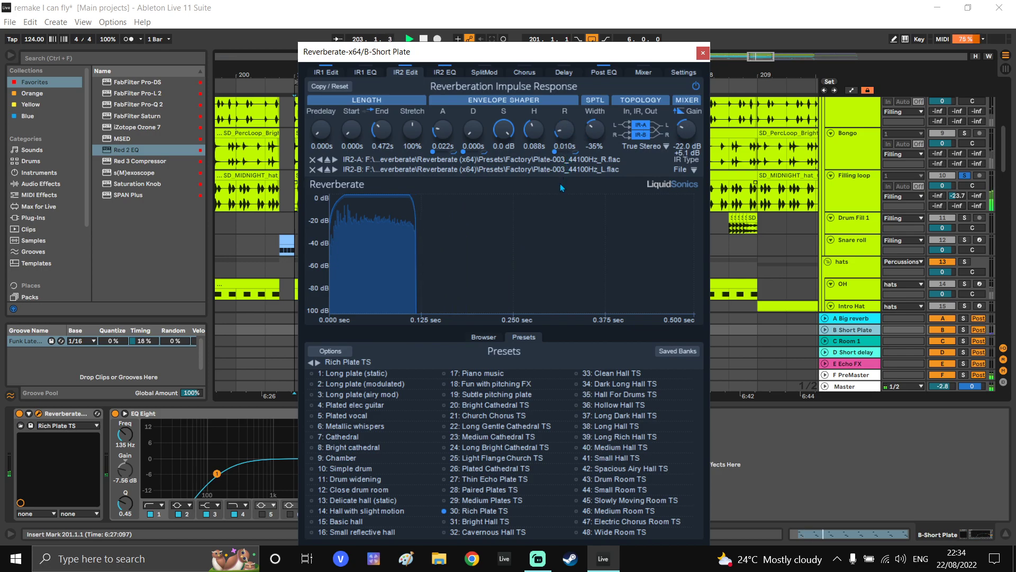
pyautogui.moveTo(527, 136); pyautogui.dragTo(559, 137)
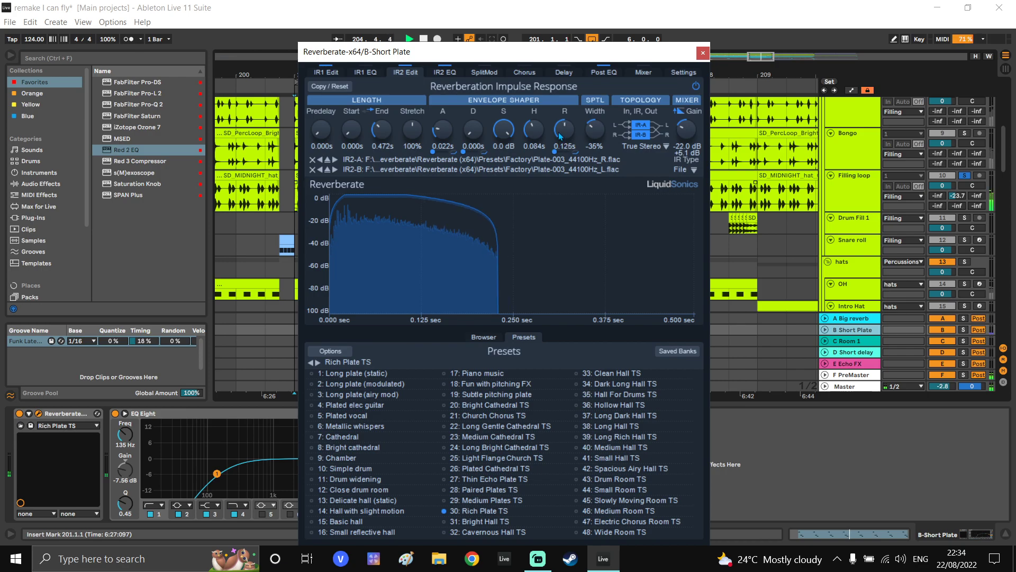
pyautogui.click(703, 53)
# Clear Filling loop's Short Plate send, try its Room 1 send at -38.0 dB and return that send to -inf
pyautogui.moveTo(959, 199); pyautogui.dragTo(974, 192)
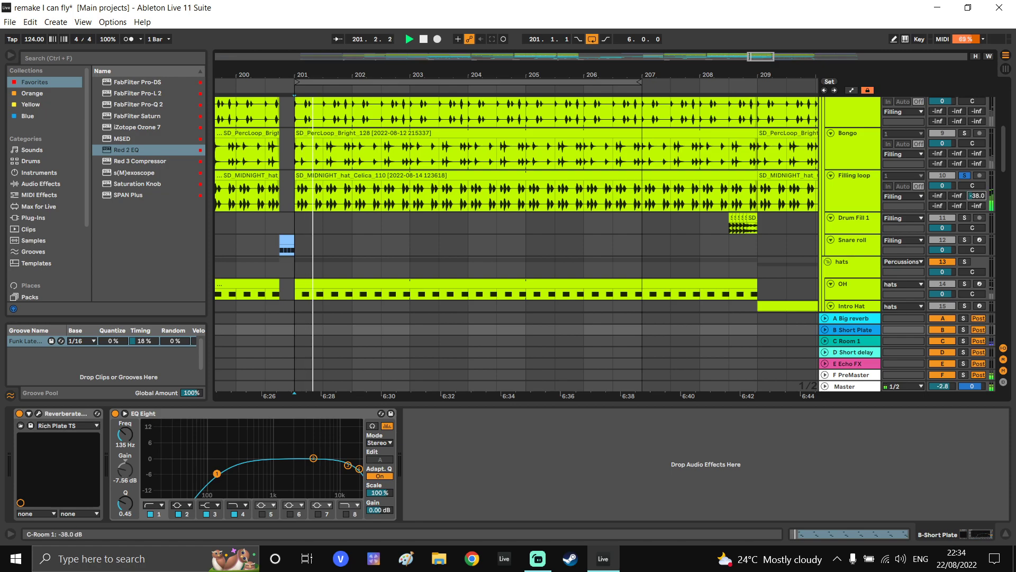
pyautogui.moveTo(976, 196); pyautogui.dragTo(977, 204)
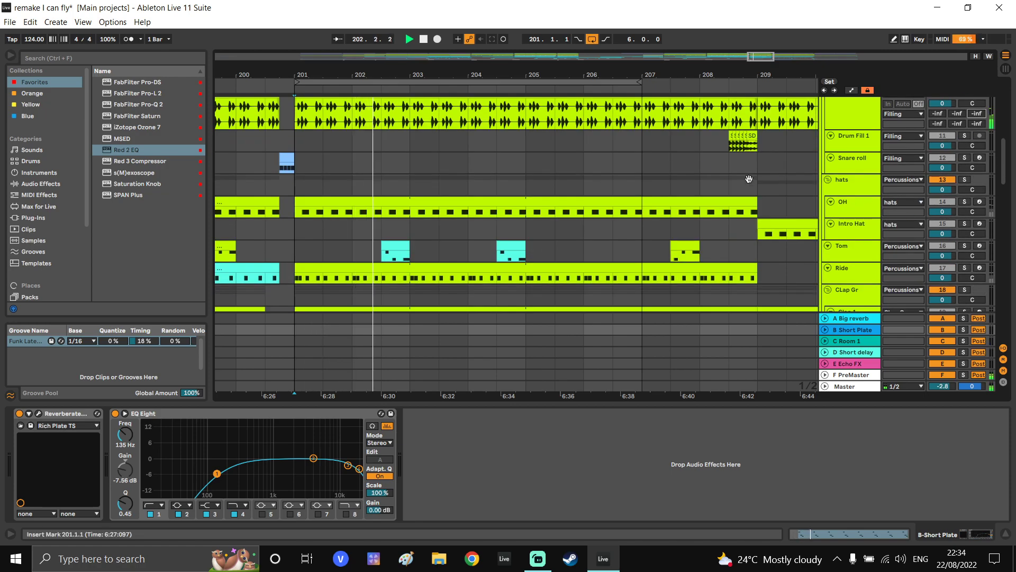
# Solo the OH track, bring up its device chain and set its Short Plate send to -28.6 dB
pyautogui.moveTo(747, 174); pyautogui.dragTo(756, 226)
pyautogui.scroll(-3, 960, 167)
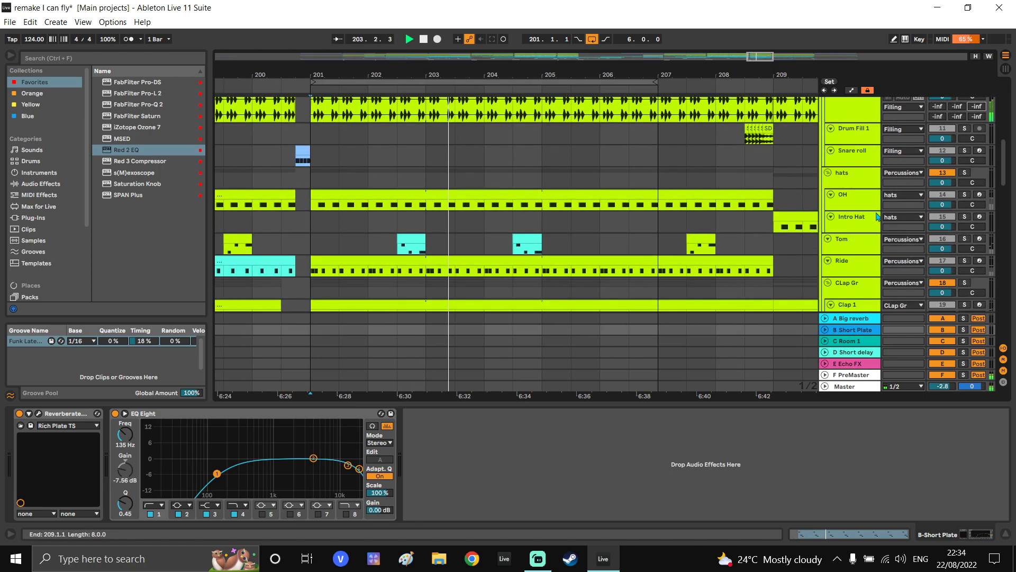
pyautogui.scroll(1, 963, 215)
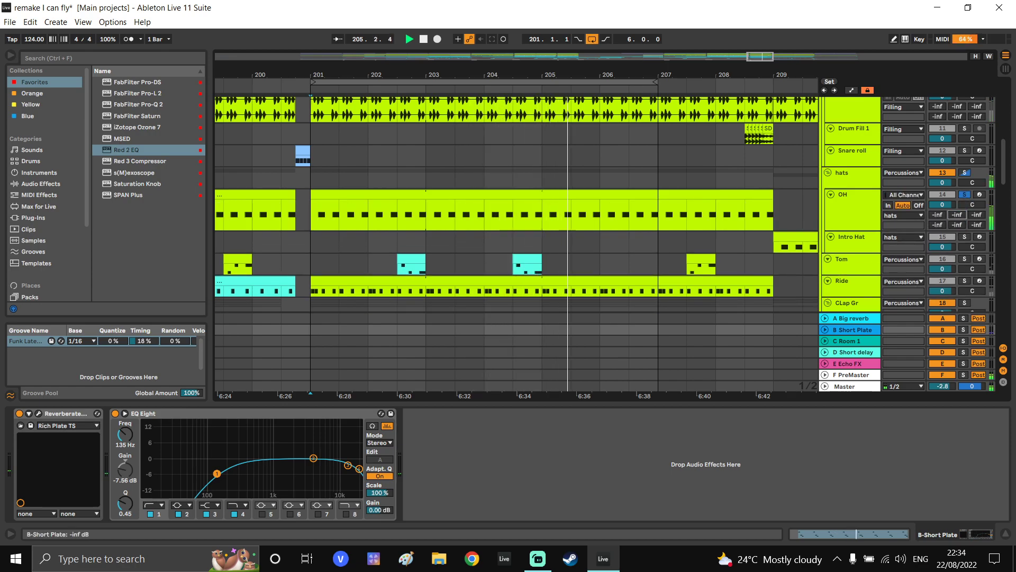
pyautogui.click(851, 216)
pyautogui.moveTo(339, 431)
pyautogui.mouseDown()
pyautogui.moveTo(361, 436)
pyautogui.moveTo(341, 423)
pyautogui.mouseUp()
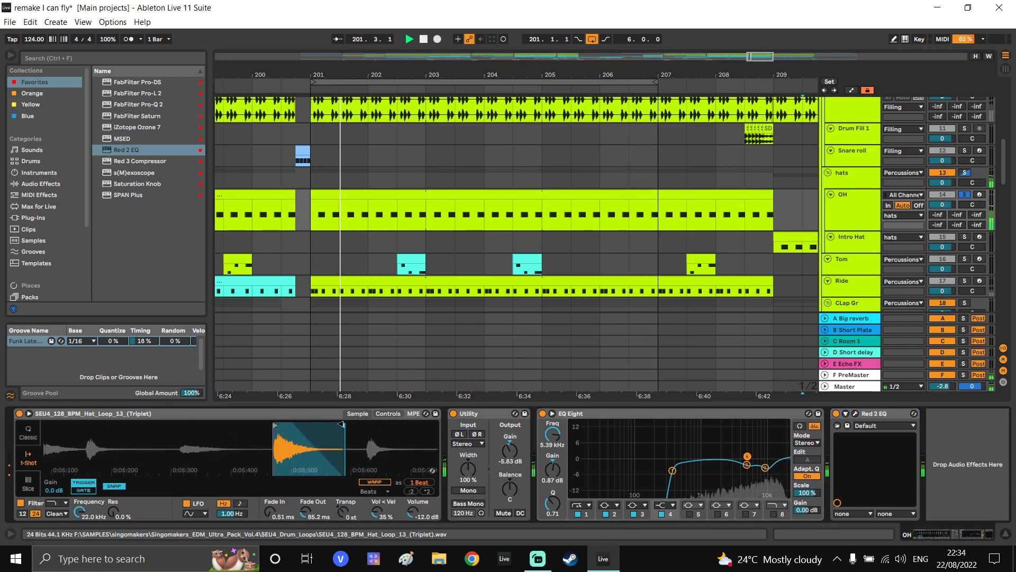
pyautogui.moveTo(957, 215); pyautogui.dragTo(957, 193)
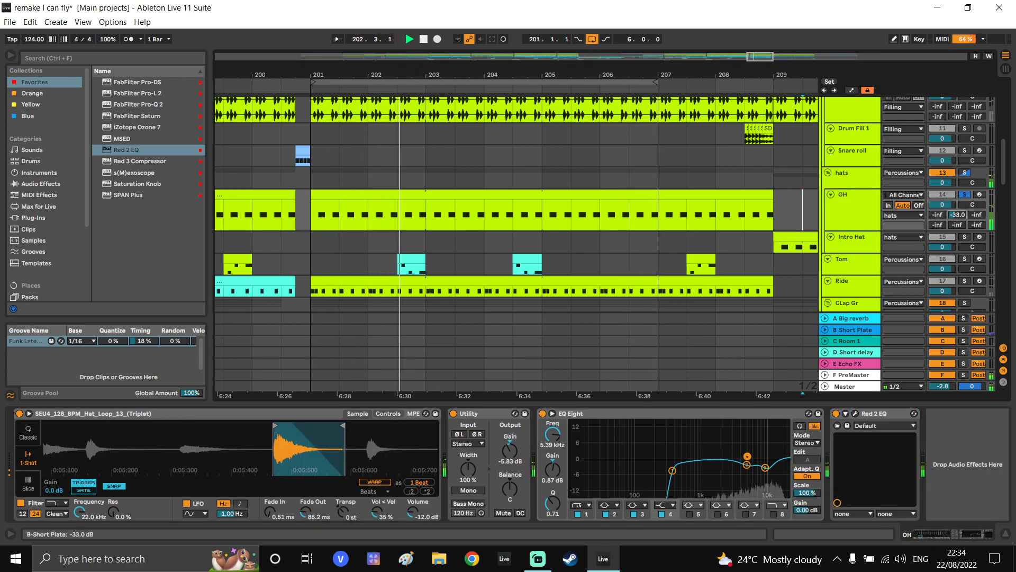
# Enlarge the Intro Hat and Tom tracks and solo the Ride track alongside OH
pyautogui.moveTo(865, 253); pyautogui.dragTo(865, 262)
pyautogui.moveTo(771, 250); pyautogui.dragTo(764, 243)
pyautogui.click(769, 241)
pyautogui.moveTo(670, 245); pyautogui.dragTo(666, 178)
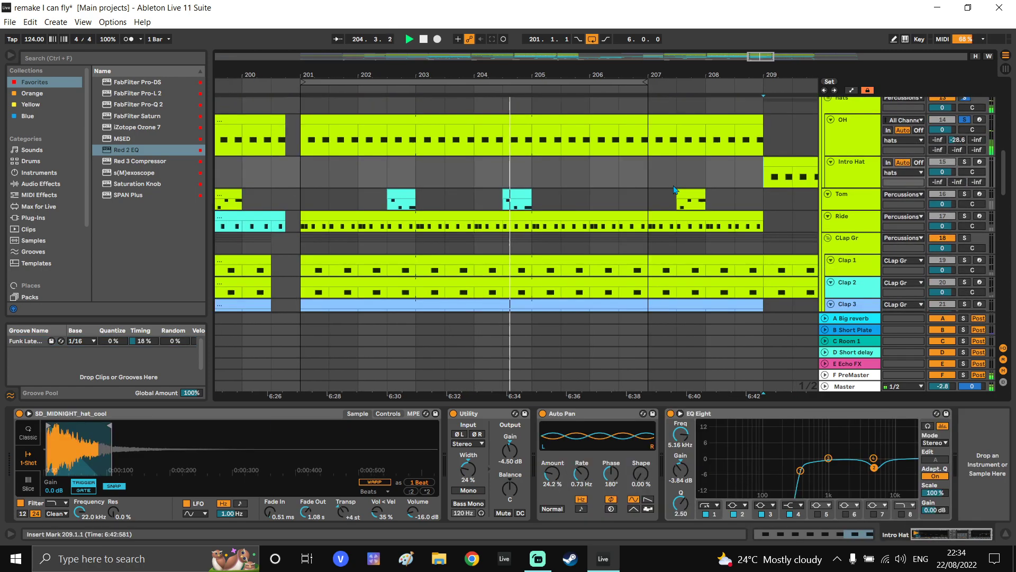
pyautogui.scroll(1, 687, 208)
pyautogui.click(965, 226)
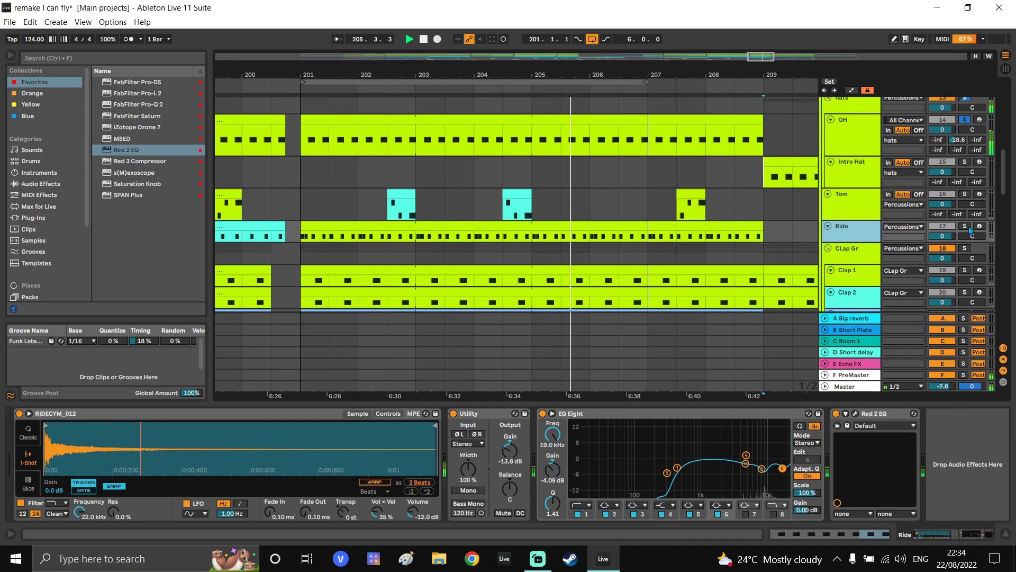
# Enlarge Ride, try its Room 1 send at 0 dB, reset it, and set OH's Room 1 send to -45.0 dB
pyautogui.moveTo(861, 241); pyautogui.dragTo(862, 262)
pyautogui.moveTo(966, 247); pyautogui.dragTo(965, 211)
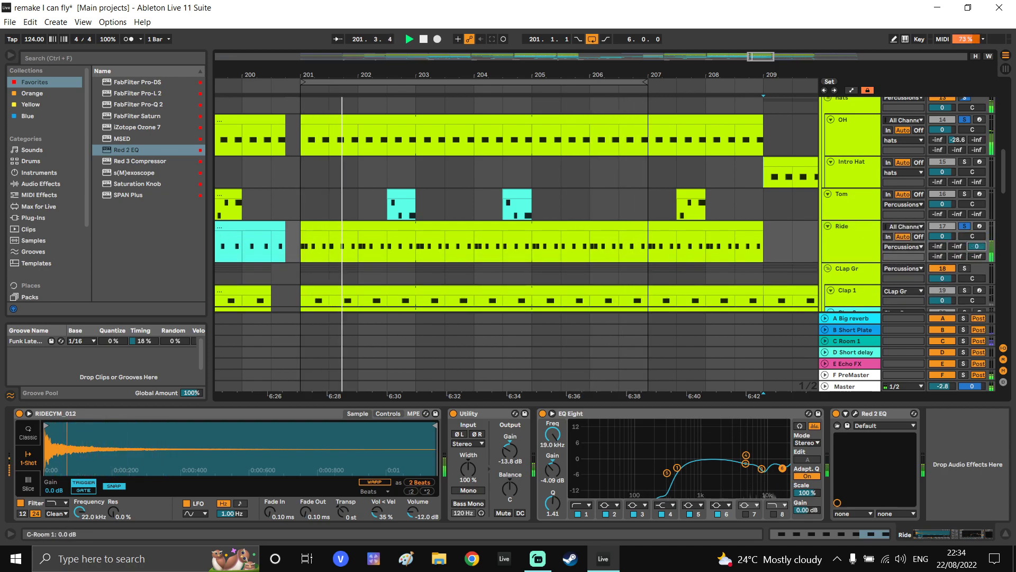
pyautogui.scroll(1, 973, 217)
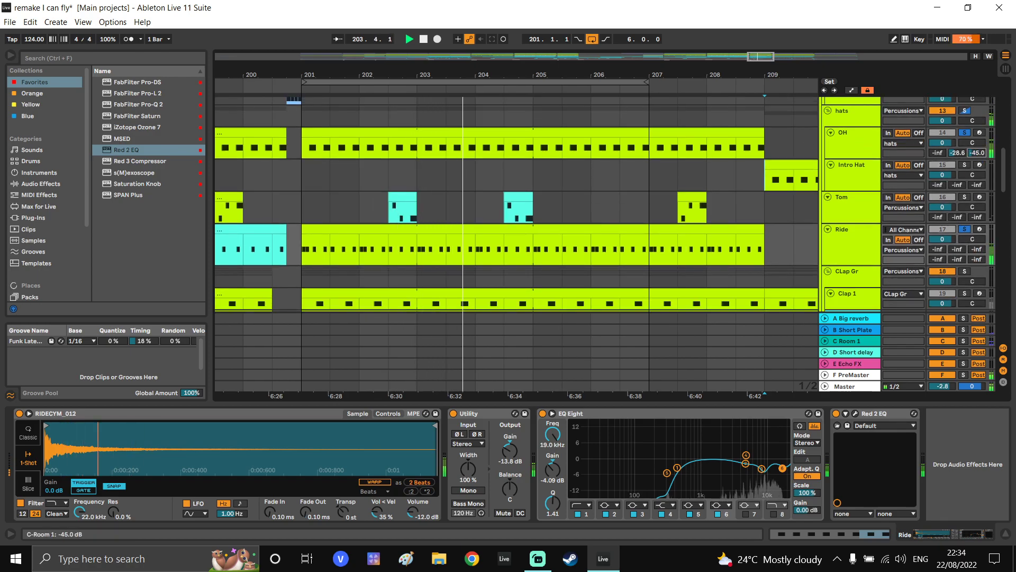
# Solo the CLap Gr group, try its Room 1 send at 0 dB and enlarge the clap tracks inside it
pyautogui.scroll(-5, 964, 159)
pyautogui.moveTo(964, 159); pyautogui.dragTo(975, 180)
pyautogui.click(965, 144)
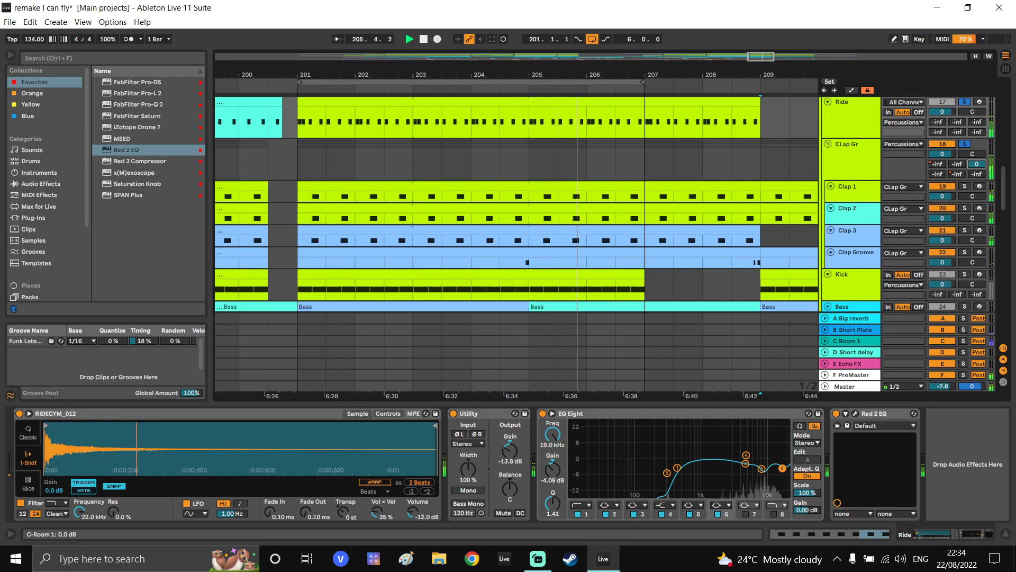
pyautogui.moveTo(866, 203); pyautogui.dragTo(863, 255)
pyautogui.moveTo(861, 277); pyautogui.dragTo(859, 298)
pyautogui.moveTo(774, 269); pyautogui.dragTo(774, 247)
pyautogui.moveTo(842, 297); pyautogui.dragTo(843, 316)
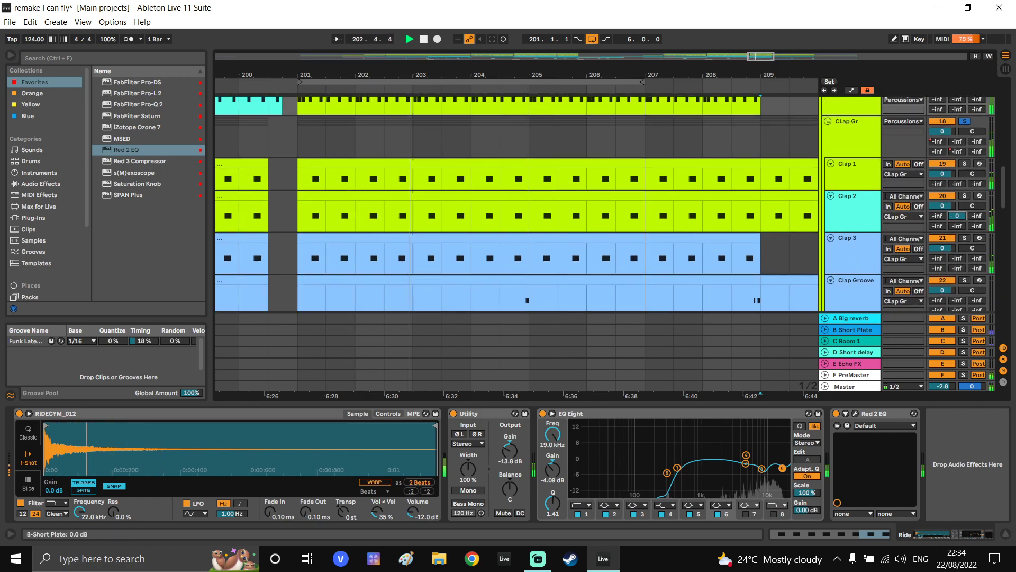
# Set Clap 2's Short Plate send to -22.8 dB and the CLap Gr group's Room 1 send to -25.0 dB
pyautogui.moveTo(957, 216); pyautogui.dragTo(957, 210)
pyautogui.moveTo(808, 197); pyautogui.dragTo(807, 218)
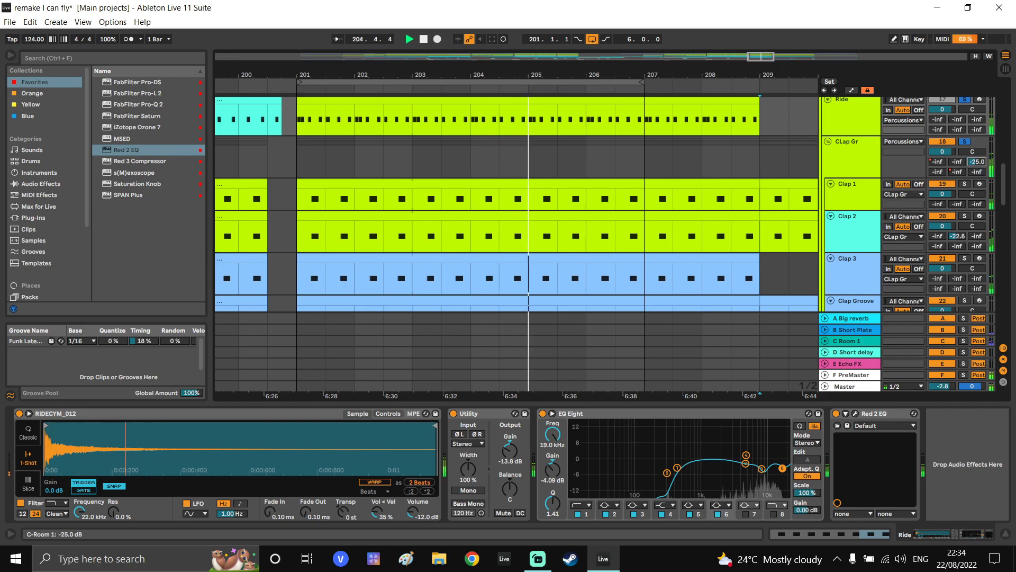
pyautogui.moveTo(744, 168); pyautogui.dragTo(757, 213)
# Narrow the browser, solo the Bass track and set its Short Plate send to -28.0 dB and Room 1 send to -26.0 dB
pyautogui.scroll(-5, 757, 213)
pyautogui.scroll(-1, 725, 225)
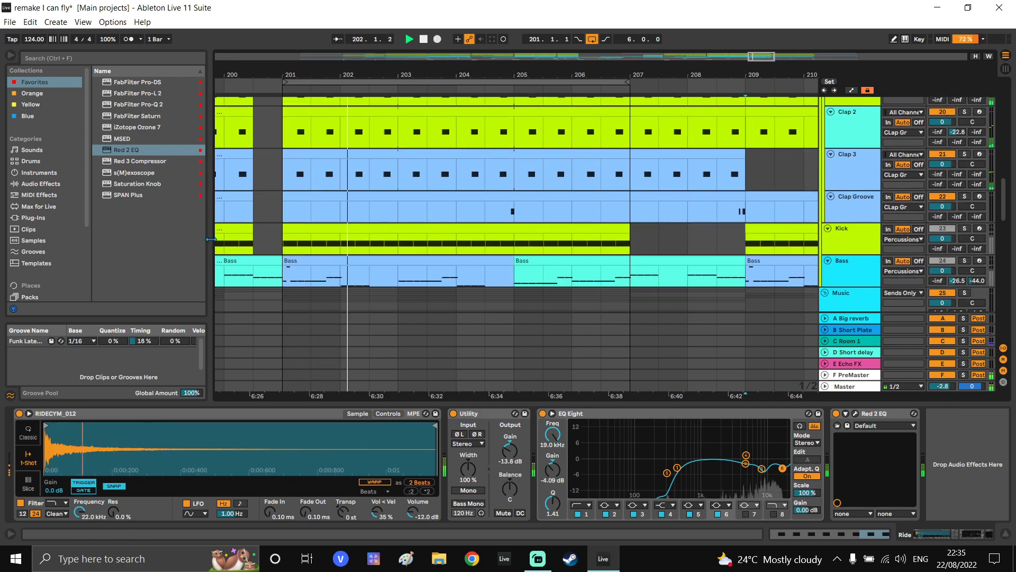
pyautogui.moveTo(210, 240); pyautogui.dragTo(155, 239)
pyautogui.scroll(-1, 730, 207)
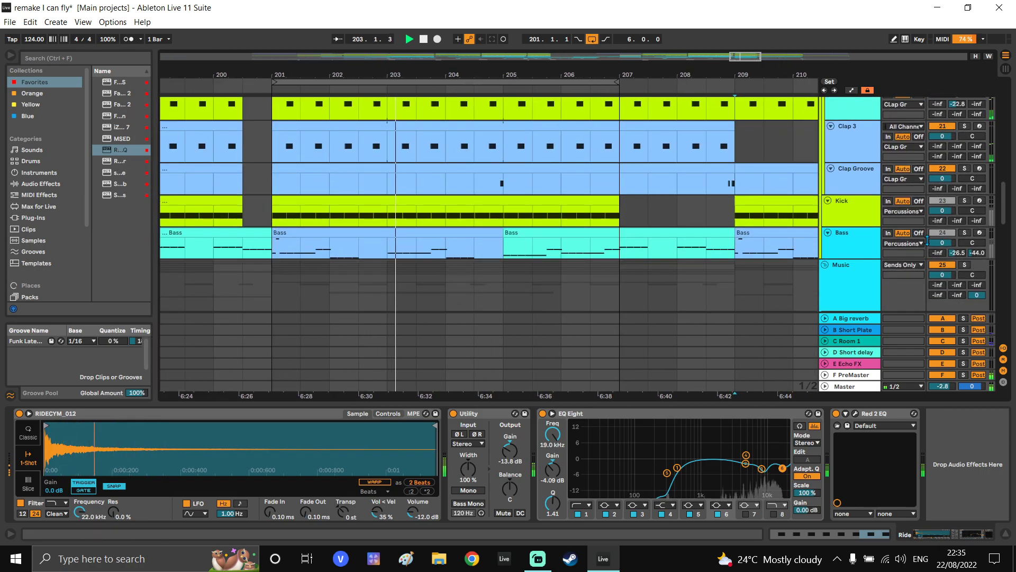
pyautogui.moveTo(957, 259); pyautogui.dragTo(957, 268)
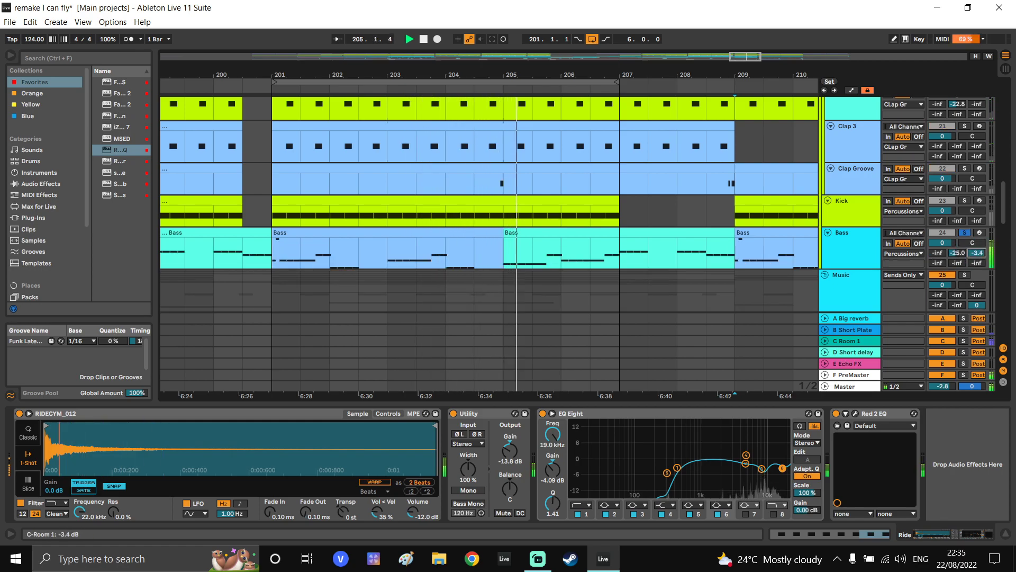
pyautogui.moveTo(978, 253); pyautogui.dragTo(977, 254)
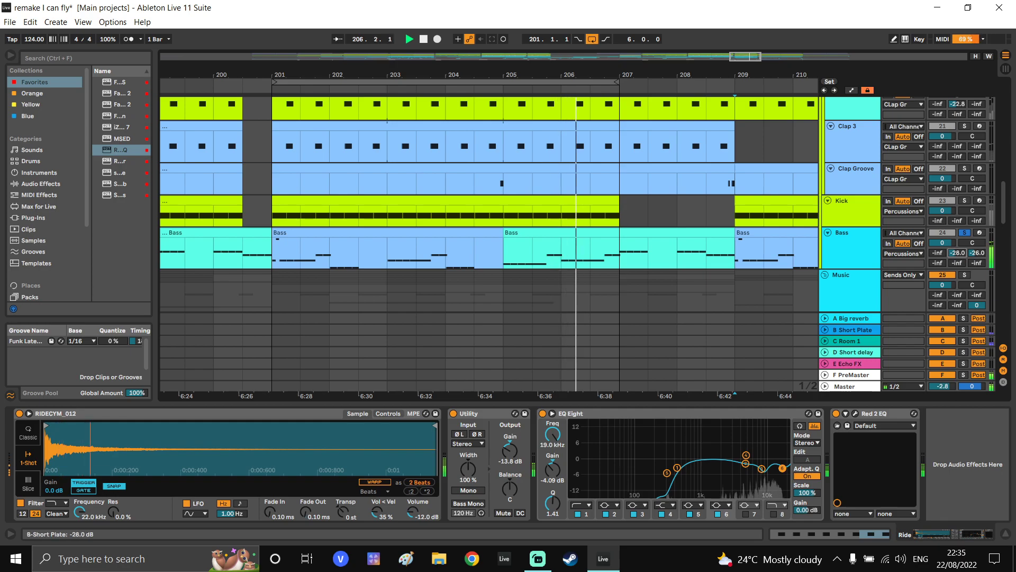
# Enlarge the Space Shit, Space Thing and Peep tracks, solo Peep and inspect its Nexus instrument preset
pyautogui.scroll(-6, 767, 227)
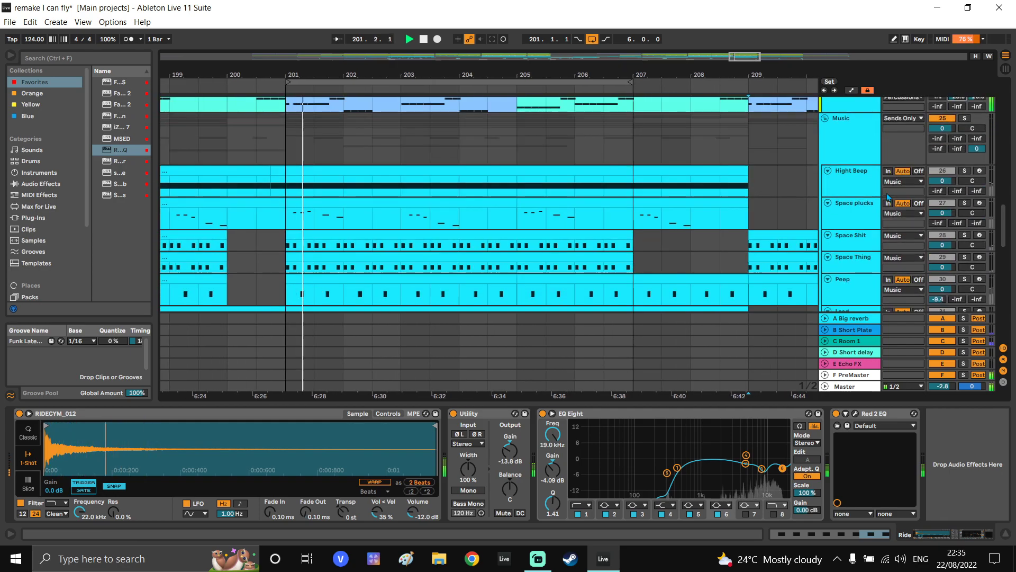
pyautogui.moveTo(742, 202); pyautogui.dragTo(747, 155)
pyautogui.moveTo(864, 205); pyautogui.dragTo(858, 264)
pyautogui.moveTo(802, 296); pyautogui.dragTo(833, 266)
pyautogui.click(852, 243)
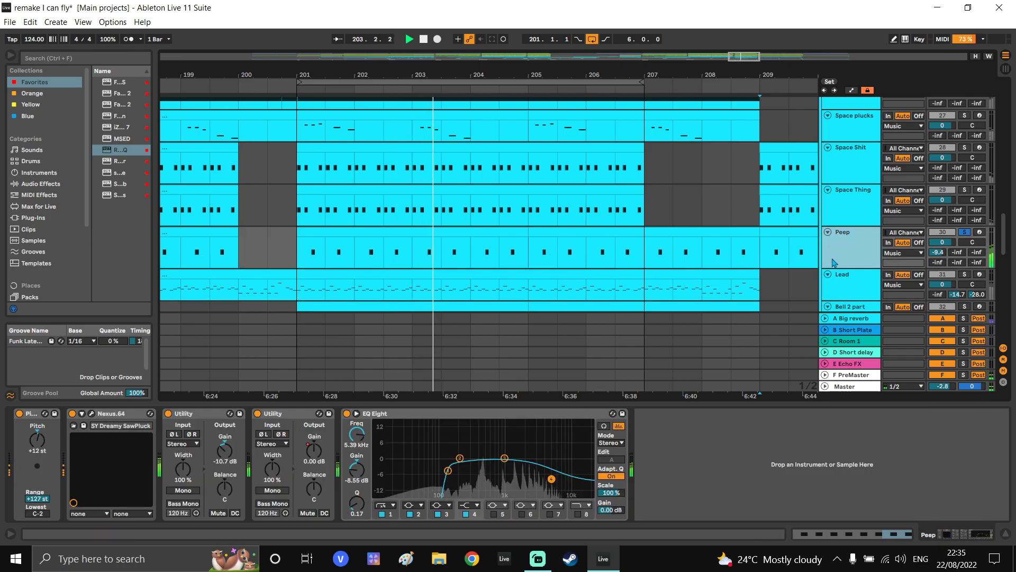
pyautogui.click(92, 414)
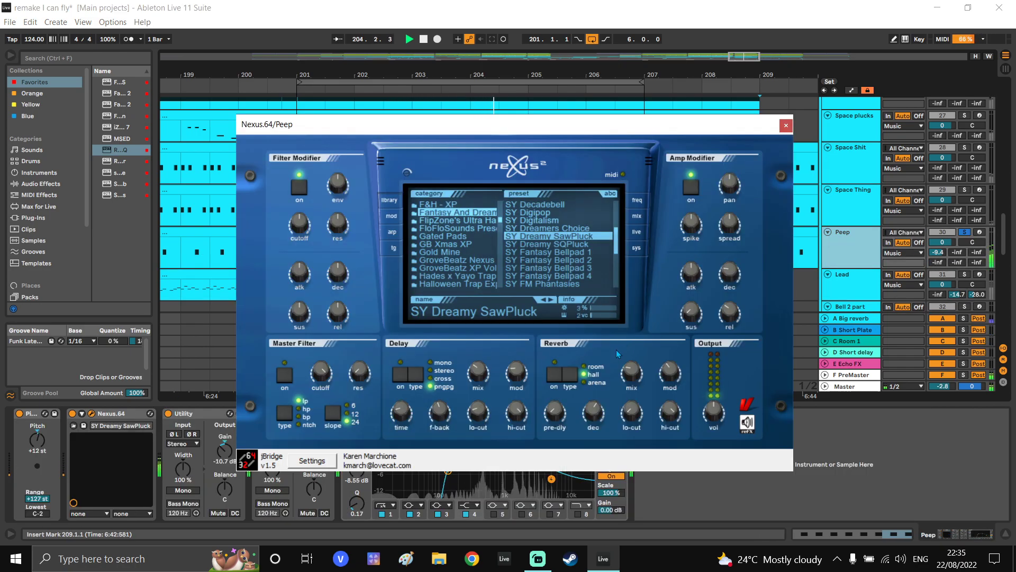
pyautogui.click(787, 125)
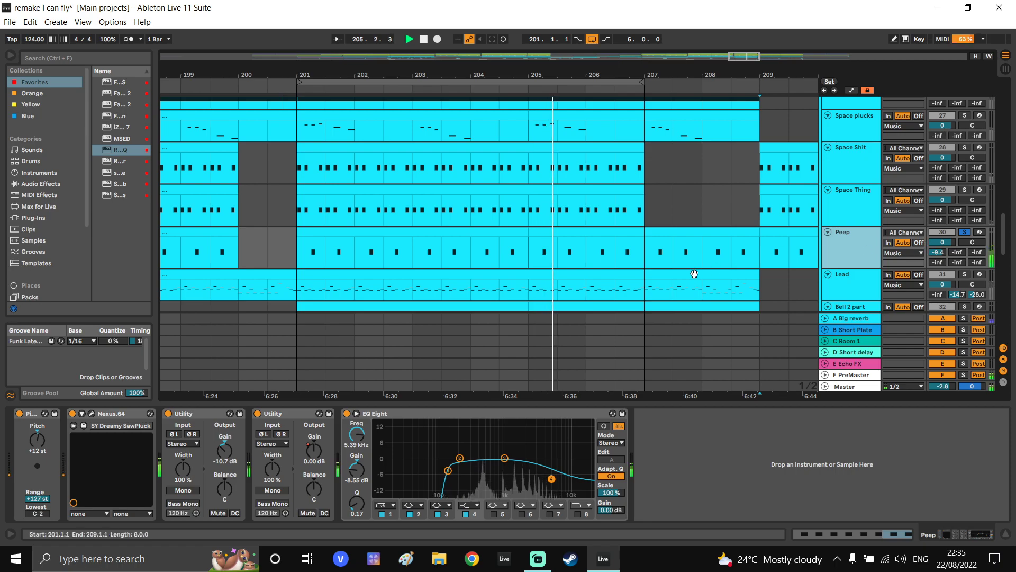
# Bring up the Lead track's device chain and solo the track
pyautogui.scroll(-4, 692, 274)
pyautogui.click(852, 196)
pyautogui.press('s')
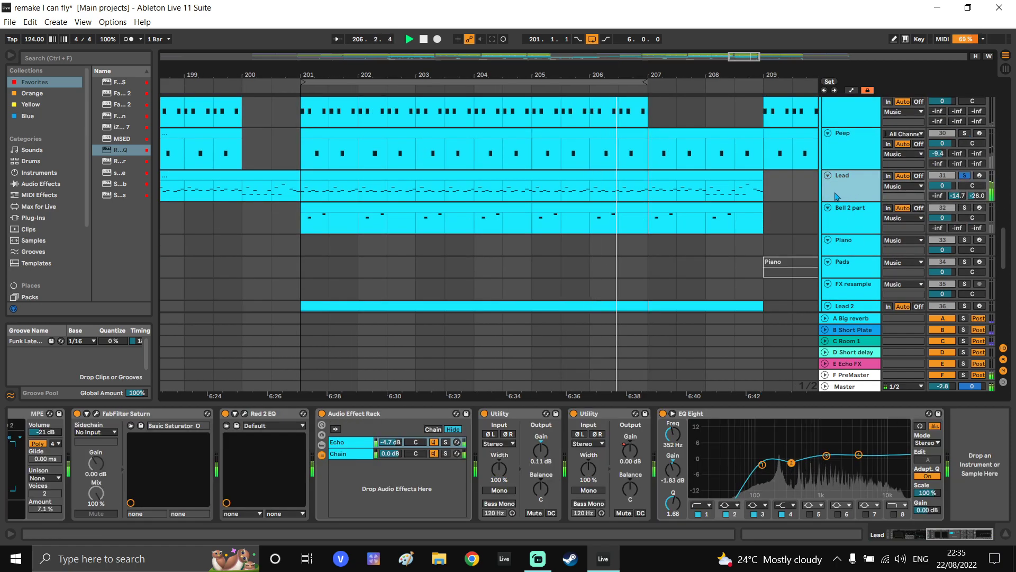
# Enlarge the Lead track and set its Short Plate send to -19.7 dB and Room 1 send to -30.0 dB
pyautogui.moveTo(869, 201); pyautogui.dragTo(869, 212)
pyautogui.moveTo(957, 196); pyautogui.dragTo(957, 233)
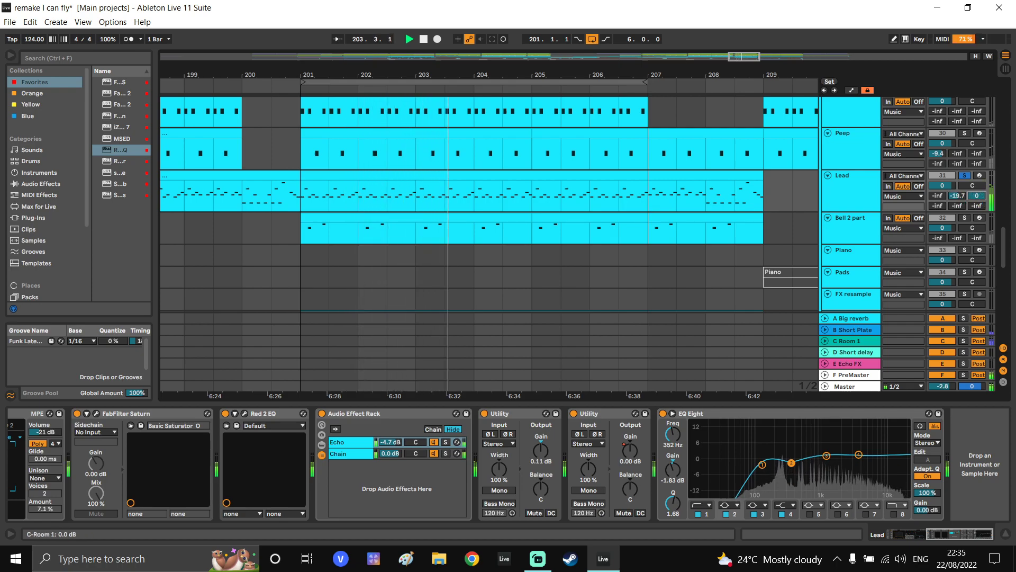
pyautogui.moveTo(743, 218); pyautogui.dragTo(745, 196)
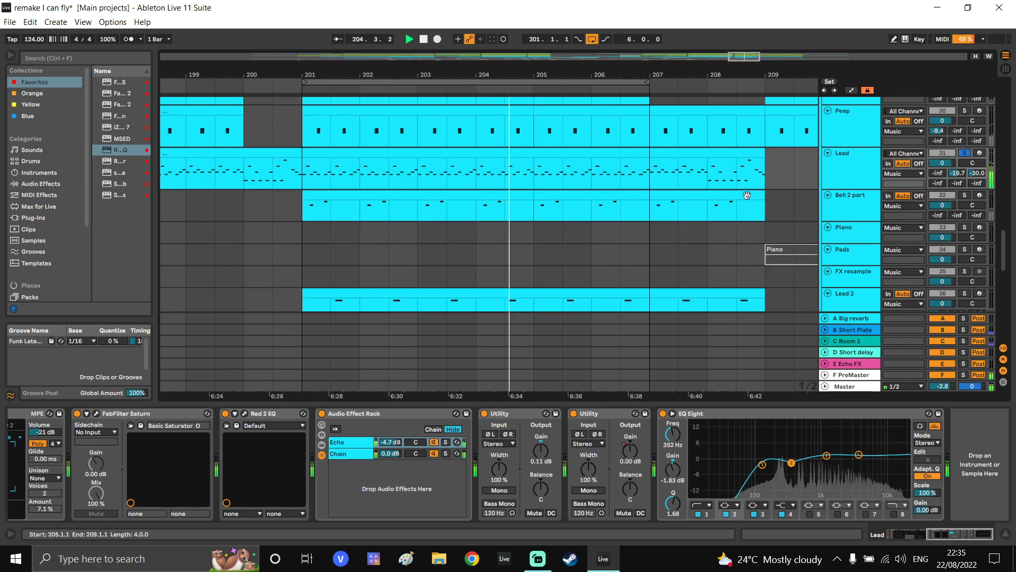
# Enlarge and solo the Lead 2 track, and reset its Big reverb send to -inf
pyautogui.scroll(-5, 957, 201)
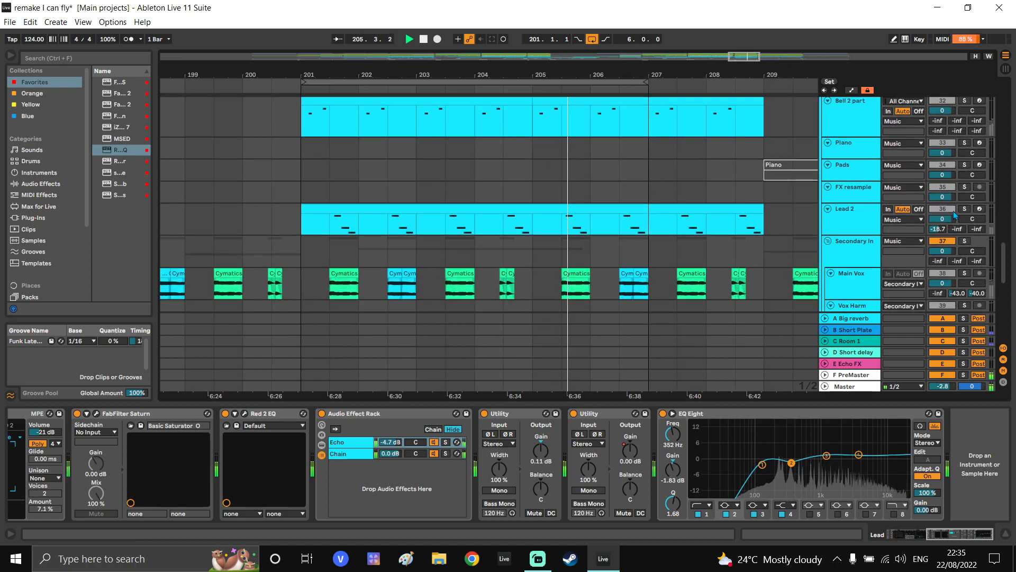
pyautogui.click(895, 225)
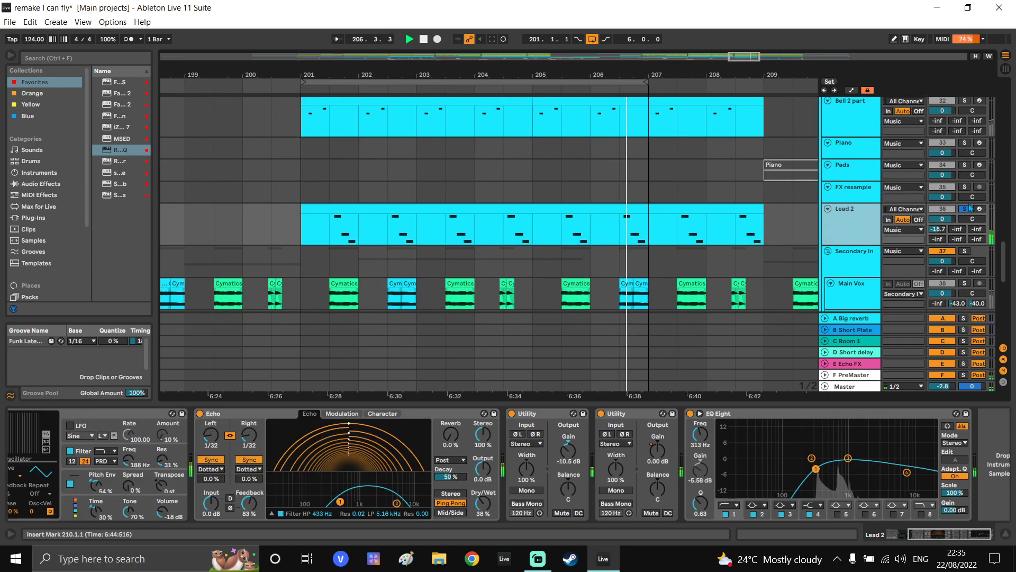
pyautogui.doubleClick(944, 231)
pyautogui.moveTo(721, 212); pyautogui.dragTo(725, 193)
pyautogui.scroll(-2, 787, 170)
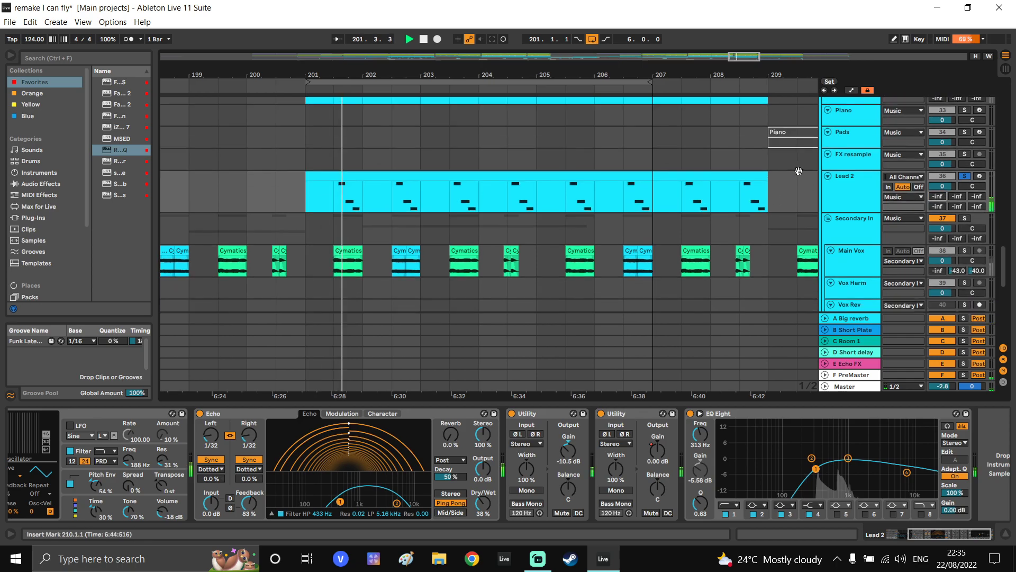
# Solo and enlarge Main Vox, inspect its effects chain, and return to hearing all tracks
pyautogui.click(965, 231)
pyautogui.moveTo(901, 258); pyautogui.dragTo(901, 267)
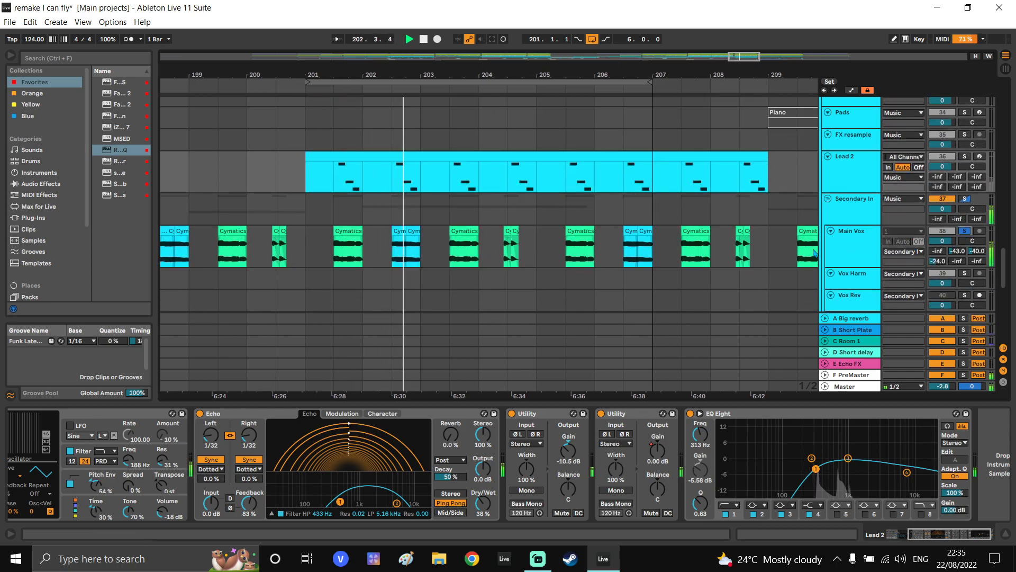
pyautogui.click(846, 244)
pyautogui.hscroll(-5, 452, 424)
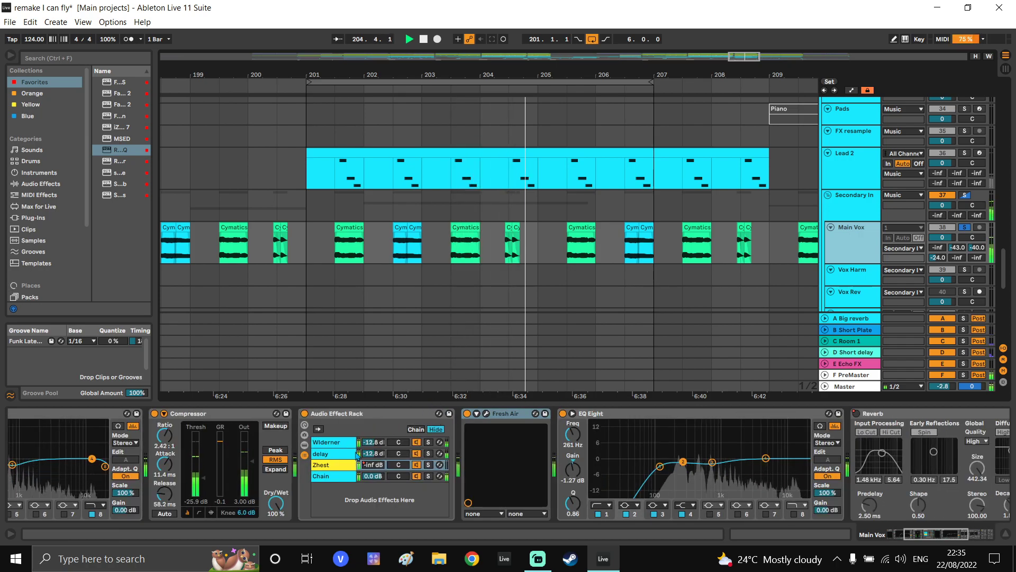
pyautogui.scroll(-3, 662, 243)
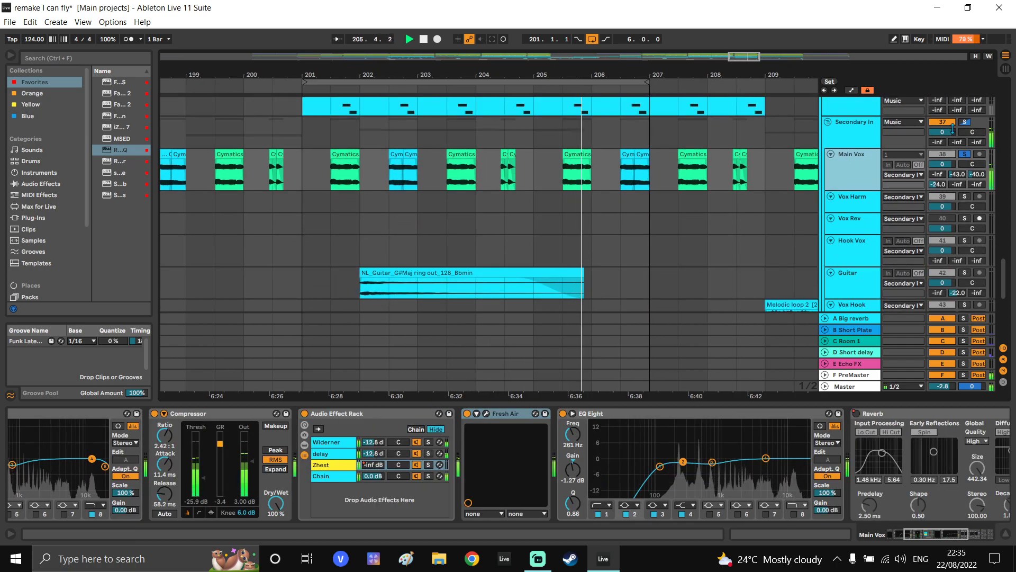
pyautogui.scroll(7, 678, 229)
pyautogui.keyDown('ctrl'); pyautogui.scroll(-4, 678, 229); pyautogui.keyUp('ctrl')
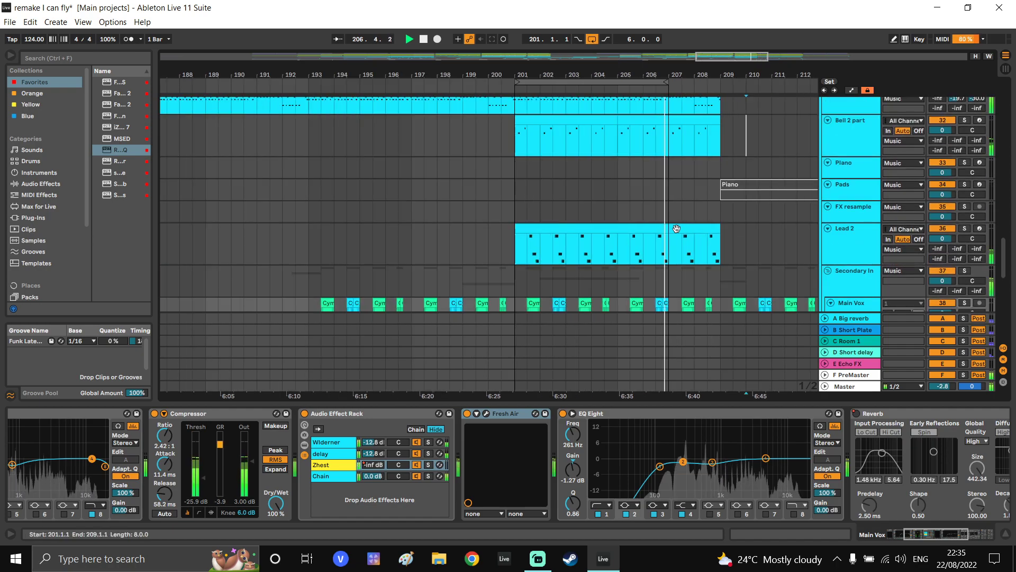
# Audition the mix through the Master's EQ Eight low cut, lower its frequency to 170 Hz, and bypass the EQ again
pyautogui.click(864, 375)
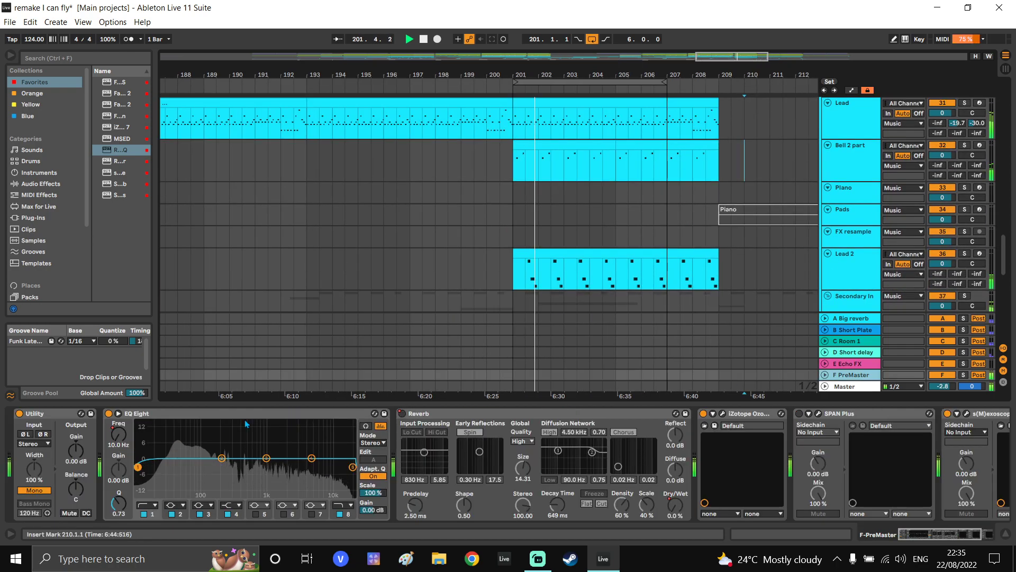
pyautogui.click(852, 383)
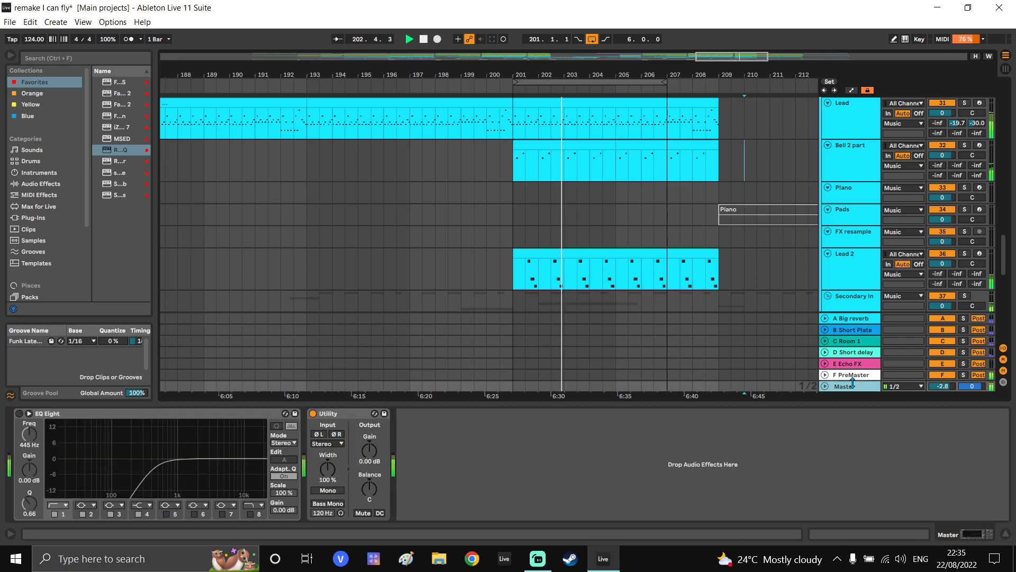
pyautogui.click(20, 413)
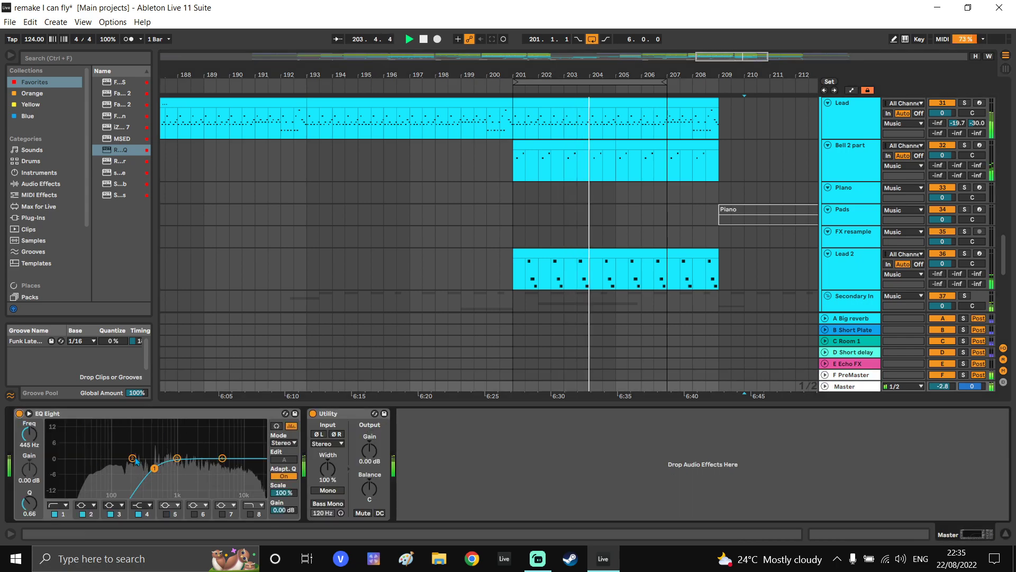
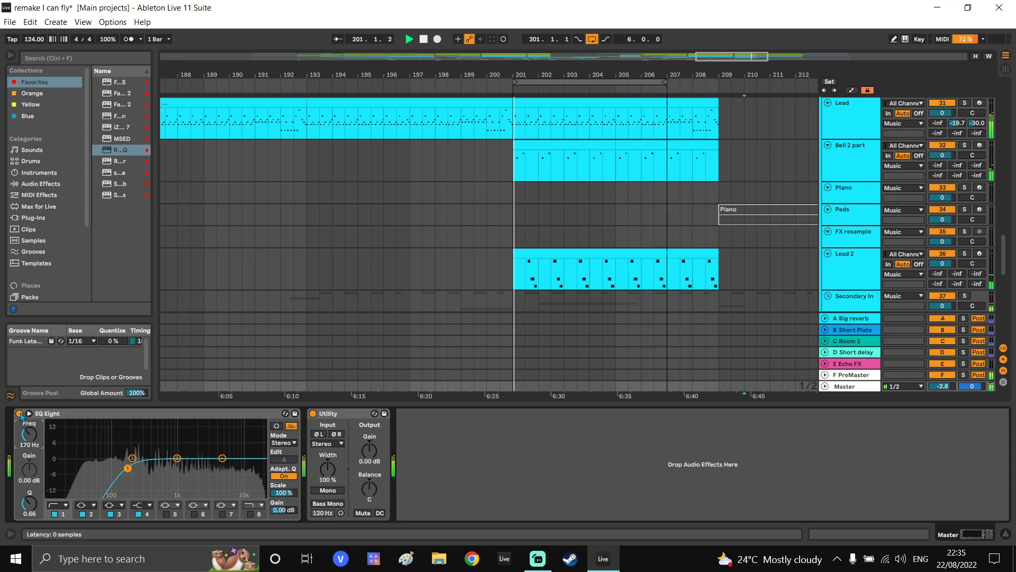
pyautogui.click(19, 413)
# Turn off arrangement looping so playback runs on past bar 207
pyautogui.scroll(1, 732, 239)
pyautogui.scroll(1, 717, 220)
pyautogui.scroll(1, 659, 206)
pyautogui.scroll(-4, 654, 225)
pyautogui.click(592, 40)
pyautogui.scroll(4, 592, 181)
pyautogui.scroll(1, 640, 189)
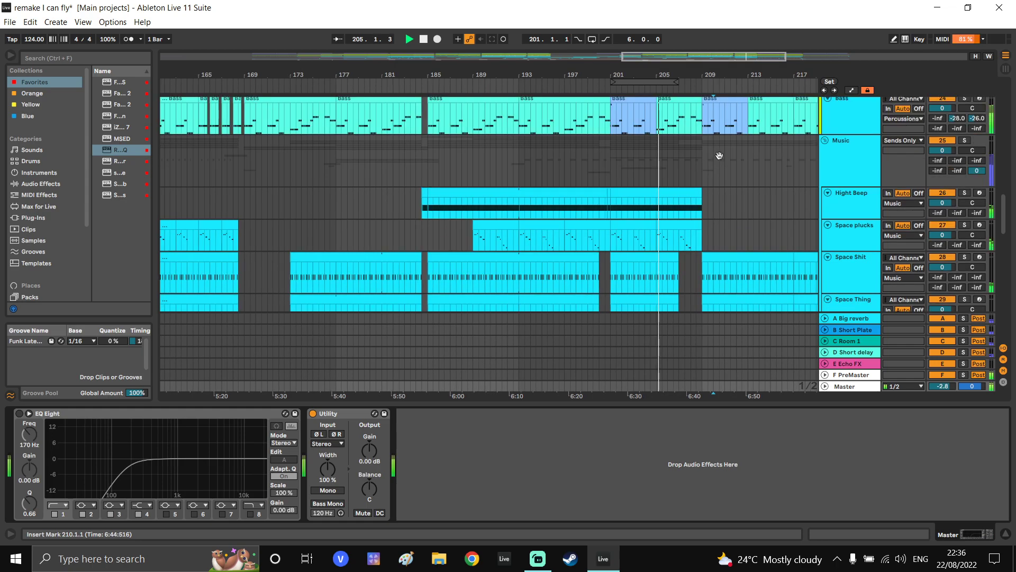
# Examine the music tracks' clip layout across the arrangement, including the device chains of Peep and Bell 2 part
pyautogui.moveTo(719, 156); pyautogui.dragTo(712, 172)
pyautogui.doubleClick(693, 173)
pyautogui.doubleClick(682, 168)
pyautogui.moveTo(537, 170); pyautogui.dragTo(588, 209)
pyautogui.scroll(-1, 593, 182)
pyautogui.moveTo(524, 212); pyautogui.dragTo(595, 164)
pyautogui.moveTo(505, 190); pyautogui.dragTo(555, 122)
pyautogui.moveTo(498, 244); pyautogui.dragTo(574, 92)
pyautogui.scroll(-1, 574, 158)
pyautogui.scroll(-1, 571, 188)
pyautogui.scroll(-1, 586, 206)
pyautogui.click(494, 210)
pyautogui.scroll(-1, 586, 243)
pyautogui.scroll(-3, 407, 197)
pyautogui.moveTo(302, 170); pyautogui.dragTo(370, 215)
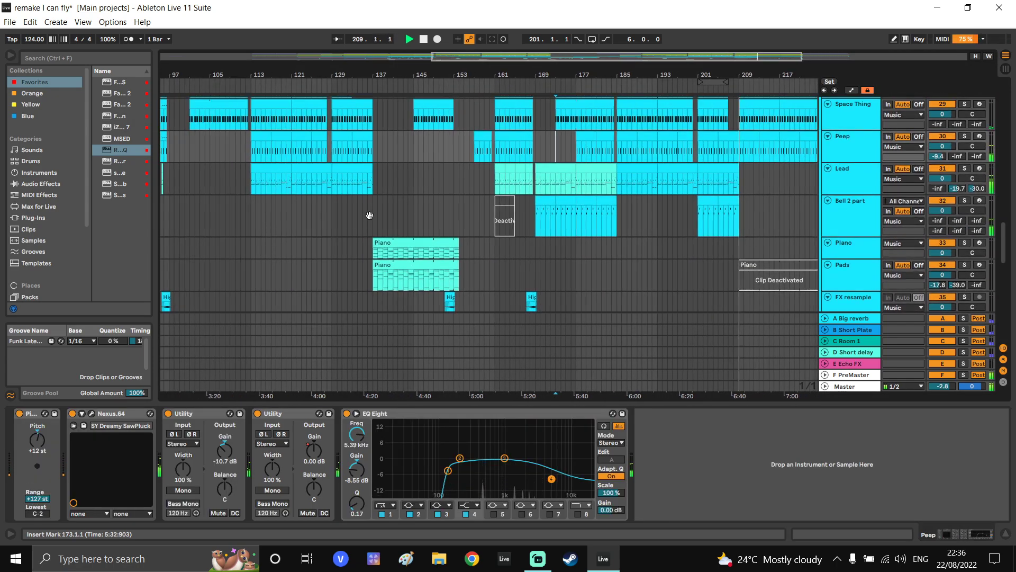
pyautogui.click(240, 210)
pyautogui.moveTo(259, 215); pyautogui.dragTo(261, 224)
pyautogui.moveTo(810, 101); pyautogui.dragTo(739, 186)
pyautogui.scroll(3, 688, 137)
pyautogui.moveTo(672, 101); pyautogui.dragTo(605, 163)
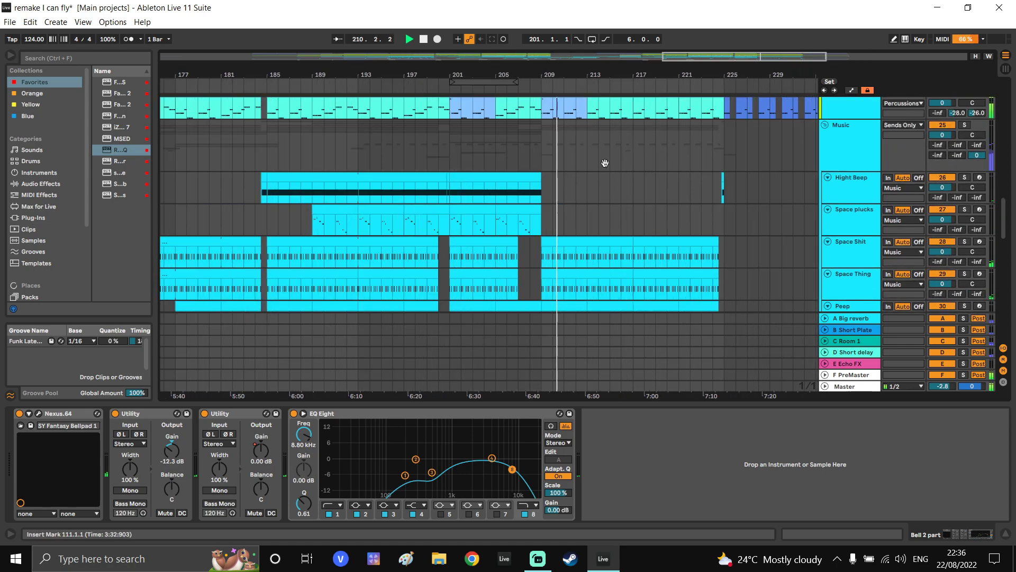
# Boost the Intro Hat EQ's fourth band to 2.60 dB at 7.42 kHz and set the track's Short Plate send to -17.5 dB
pyautogui.scroll(10, 605, 163)
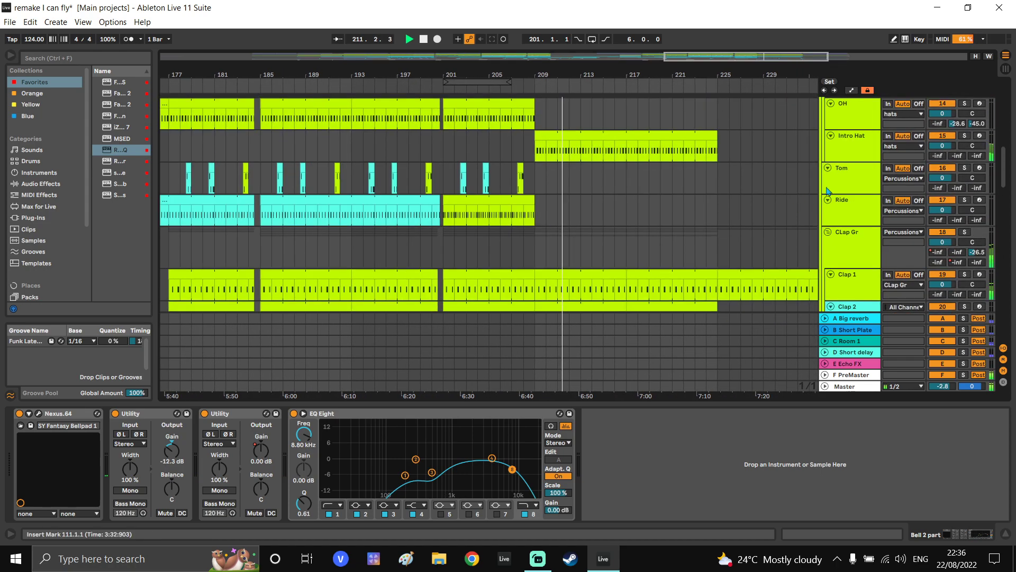
pyautogui.click(840, 158)
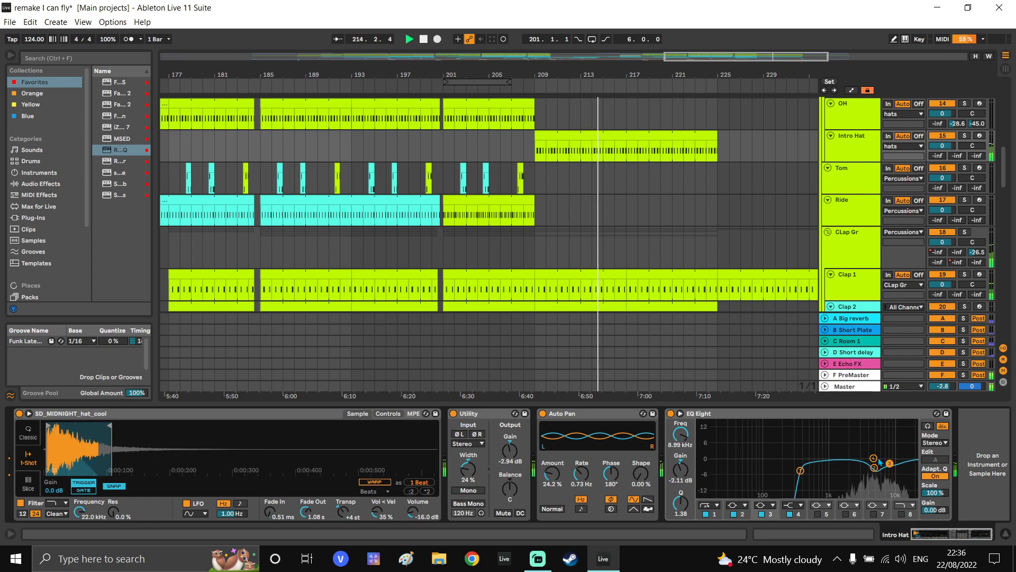
pyautogui.click(861, 154)
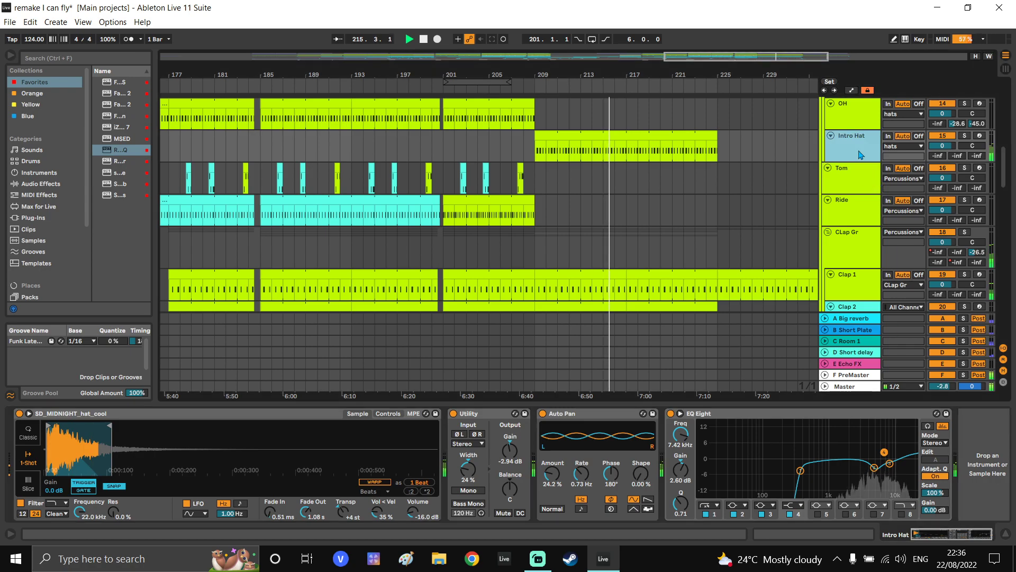
pyautogui.moveTo(954, 162); pyautogui.dragTo(954, 171)
pyautogui.click(956, 156)
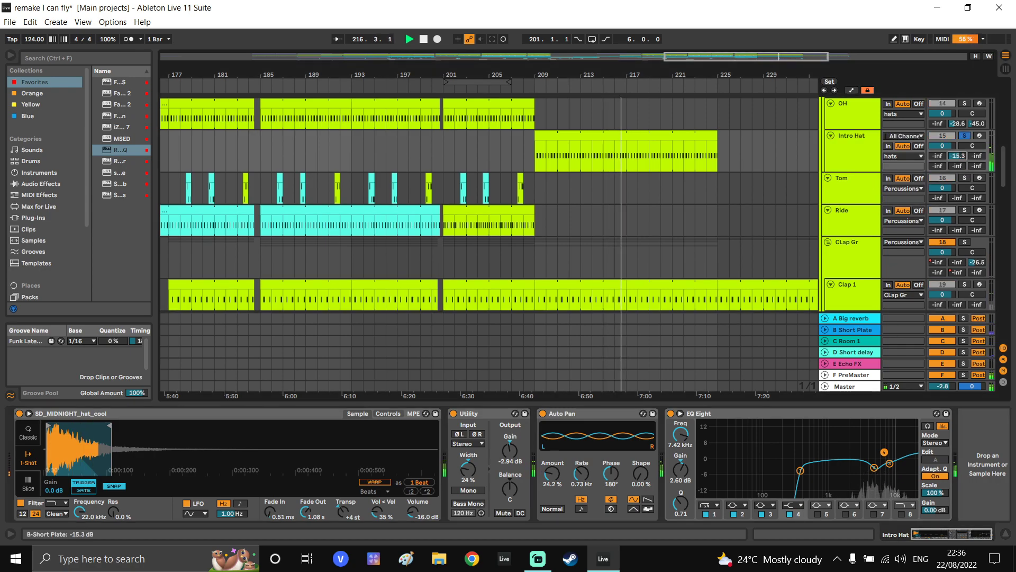
pyautogui.click(964, 136)
pyautogui.moveTo(705, 147); pyautogui.dragTo(681, 203)
pyautogui.moveTo(703, 212); pyautogui.dragTo(670, 217)
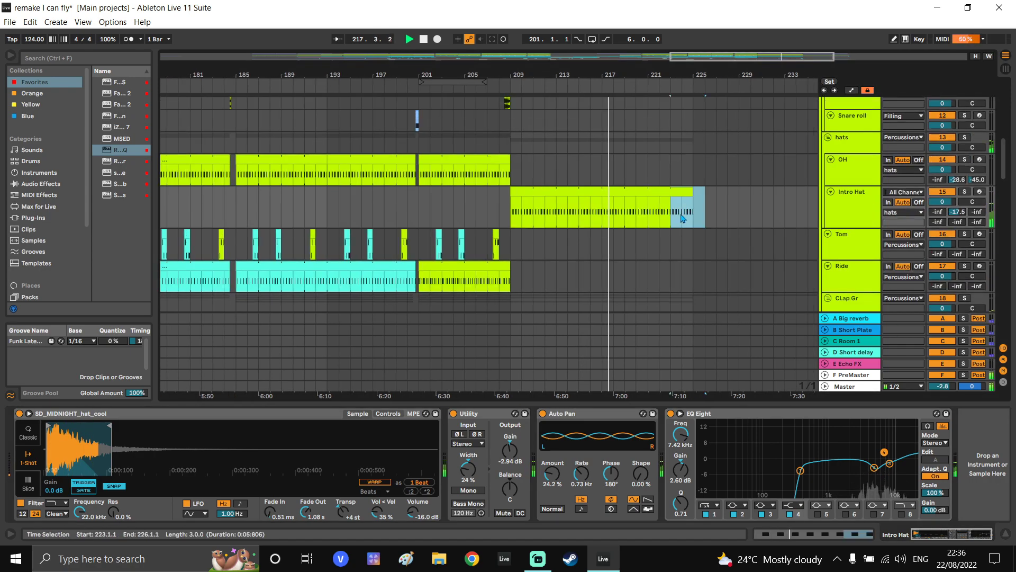
pyautogui.moveTo(842, 228); pyautogui.dragTo(842, 218)
# Check the device chains of PreMaster, Intro Hat and Filling loop while the outro plays
pyautogui.click(854, 379)
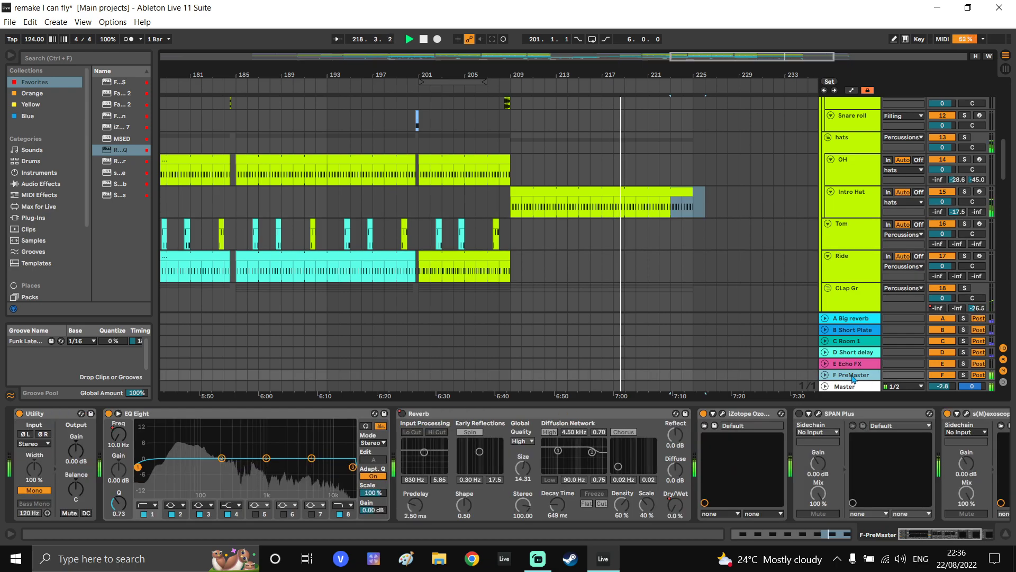
pyautogui.click(868, 215)
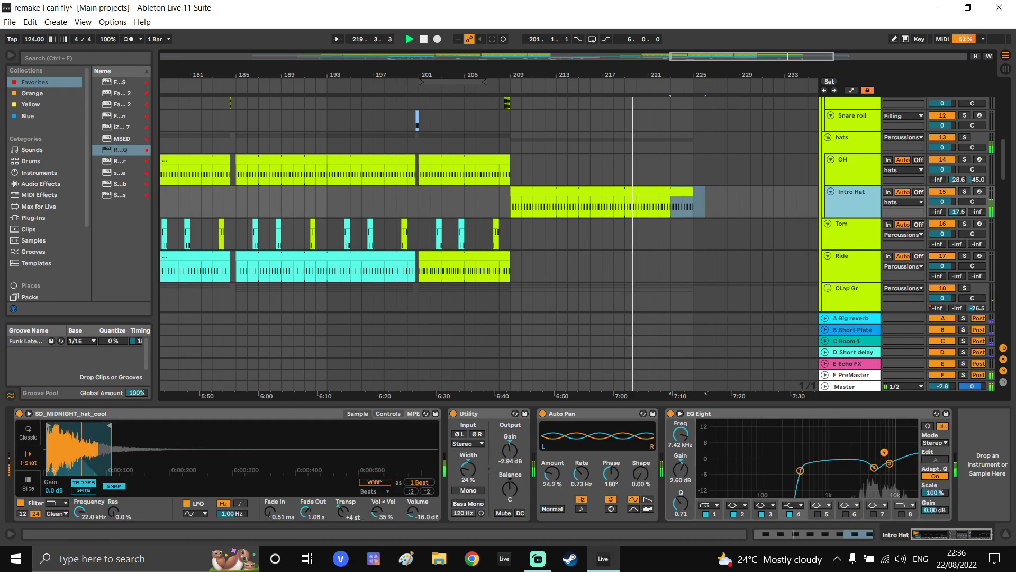
pyautogui.scroll(5, 697, 189)
pyautogui.click(697, 190)
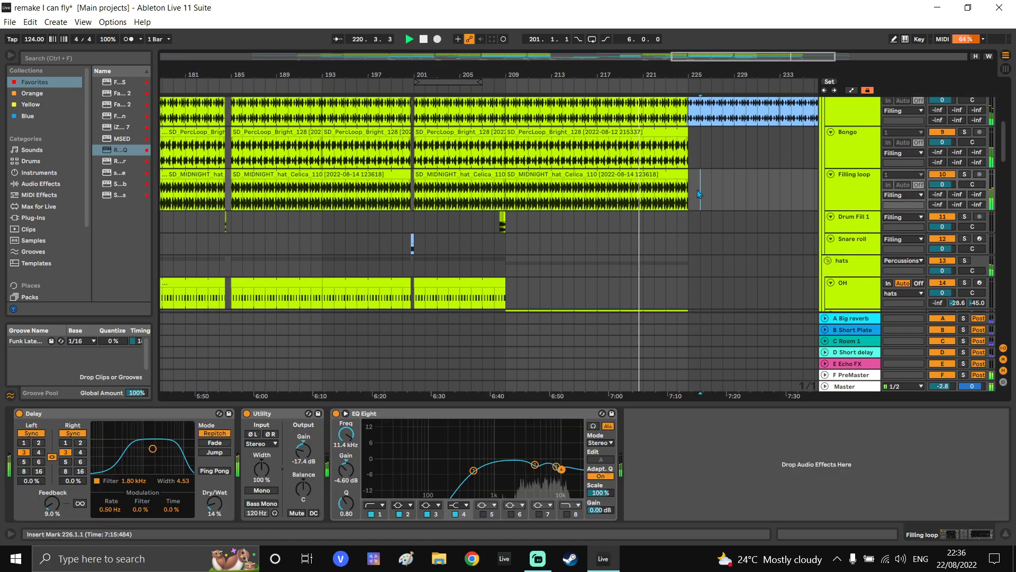
pyautogui.scroll(-3, 690, 222)
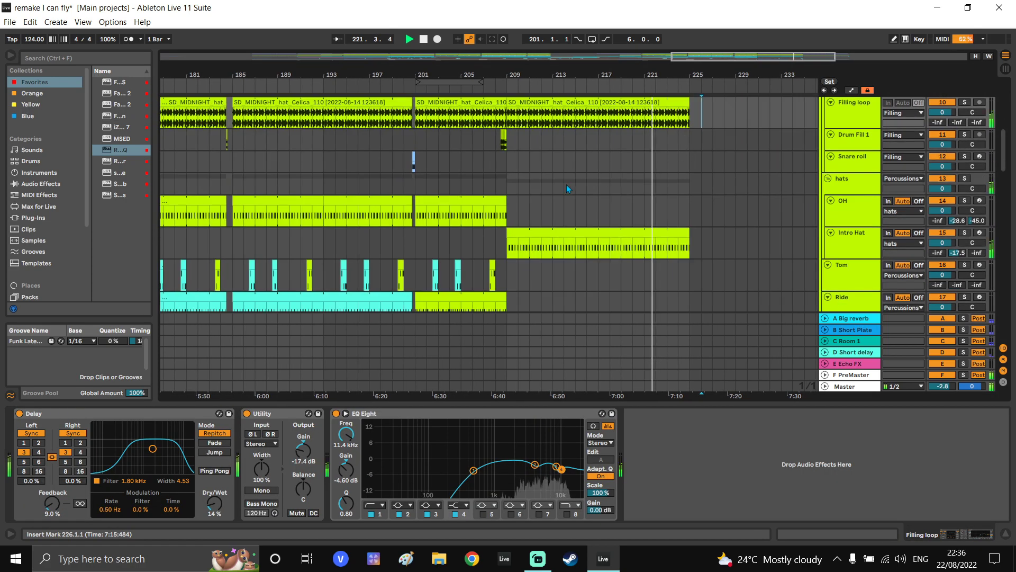
# Delete the stretch from 208.3.1 to 209.1.1 above the drum fill on Filling loop, Bongo, Hat loop 2 and Hat loop 1
pyautogui.scroll(2, 572, 183)
pyautogui.click(529, 180)
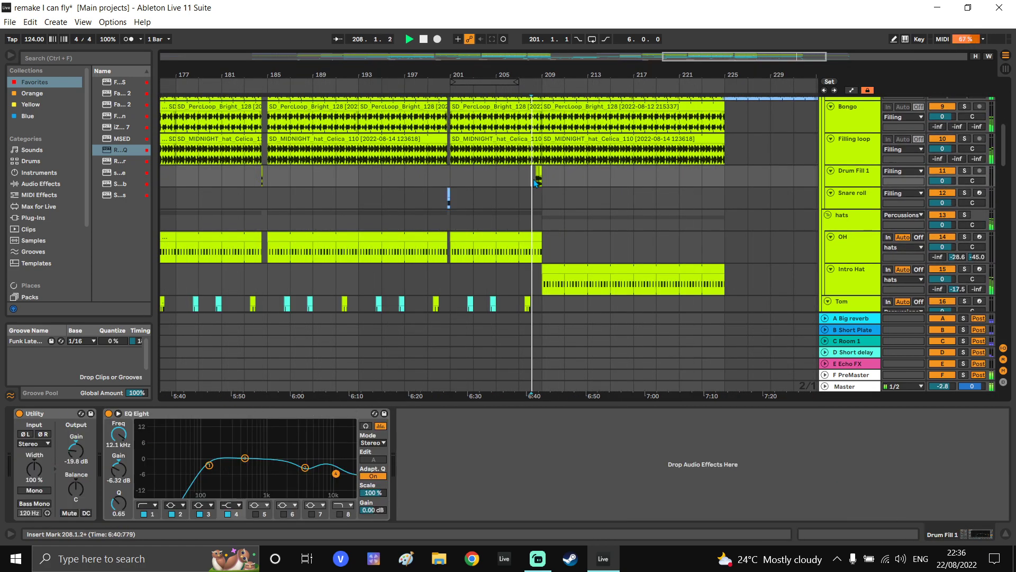
pyautogui.scroll(2, 531, 184)
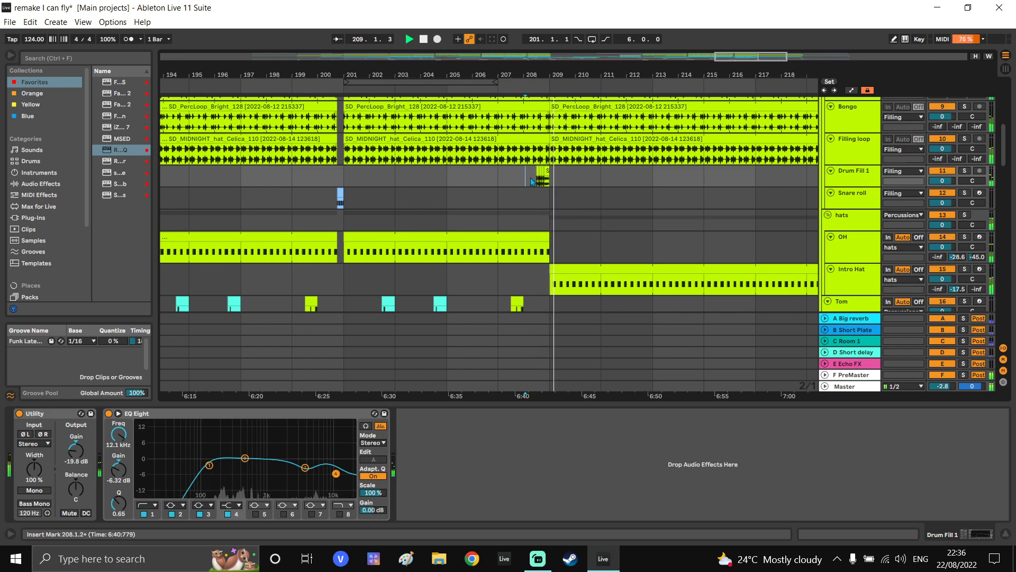
pyautogui.scroll(3, 550, 157)
pyautogui.moveTo(554, 155); pyautogui.dragTo(590, 158)
pyautogui.press('Delete')
pyautogui.press('space')
pyautogui.press('space')
pyautogui.moveTo(622, 116); pyautogui.dragTo(556, 145)
pyautogui.press('Delete')
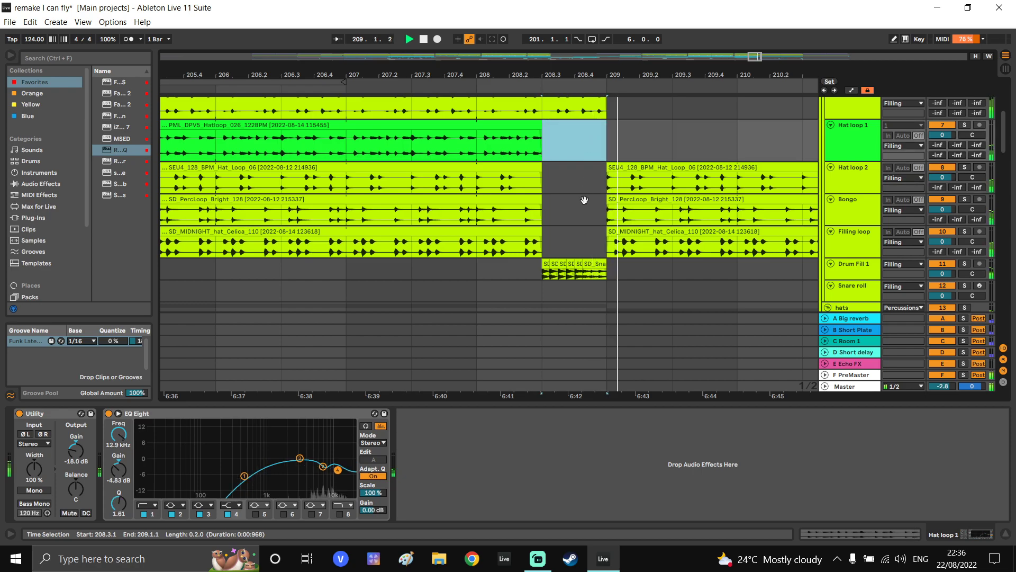
# Delete the same half bar from the loop track above Hat loop 1 and play back the drum fill transition
pyautogui.moveTo(585, 193); pyautogui.dragTo(575, 256)
pyautogui.moveTo(588, 170); pyautogui.dragTo(554, 172)
pyautogui.press('Delete')
pyautogui.moveTo(556, 233); pyautogui.dragTo(555, 124)
pyautogui.click(515, 223)
pyautogui.press('space')
pyautogui.press('space')
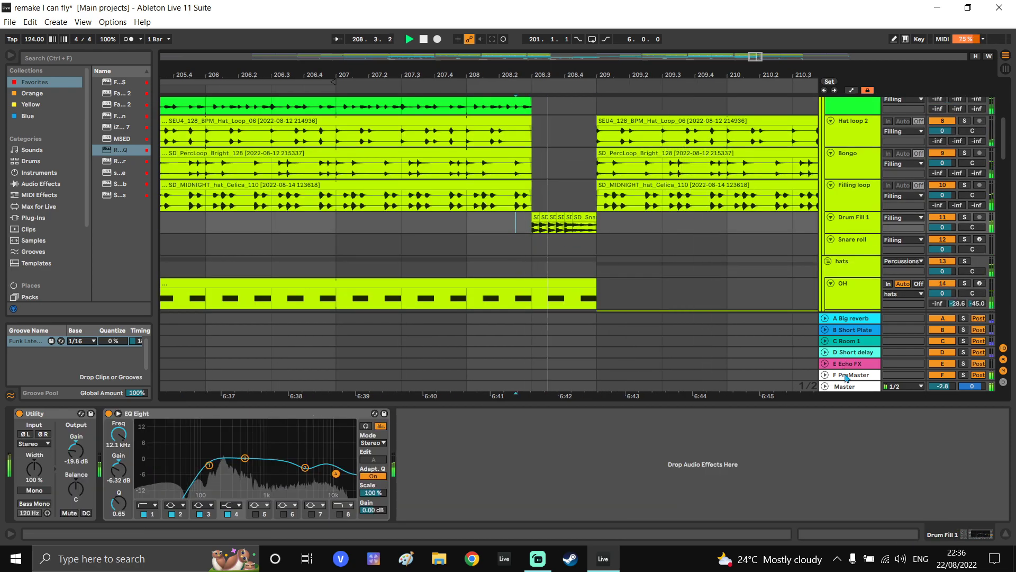
# Open the PreMaster's SPAN Plus analyzer and move its window clear of the arrangement
pyautogui.click(846, 374)
pyautogui.moveTo(680, 436); pyautogui.dragTo(539, 437)
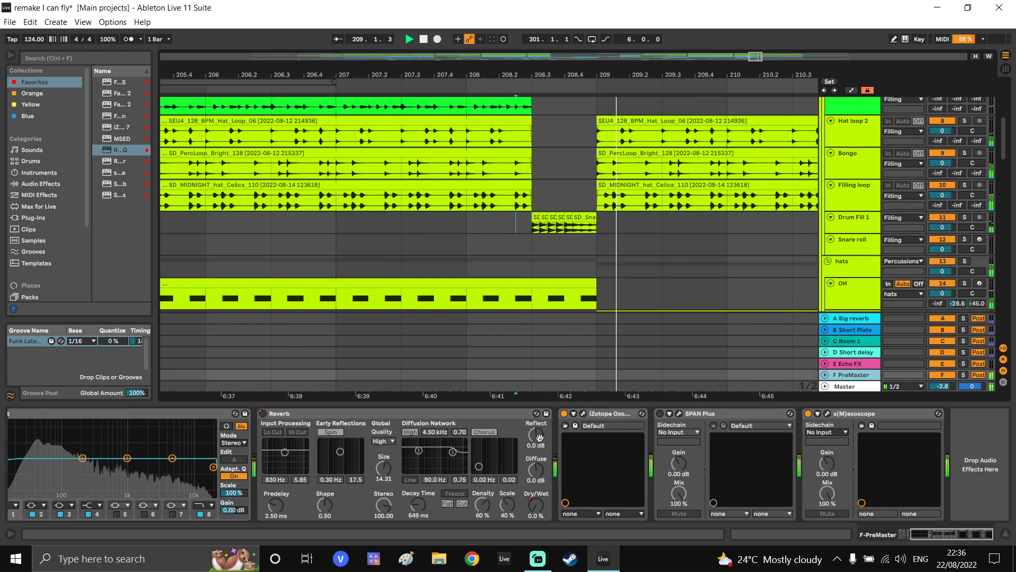
pyautogui.click(679, 413)
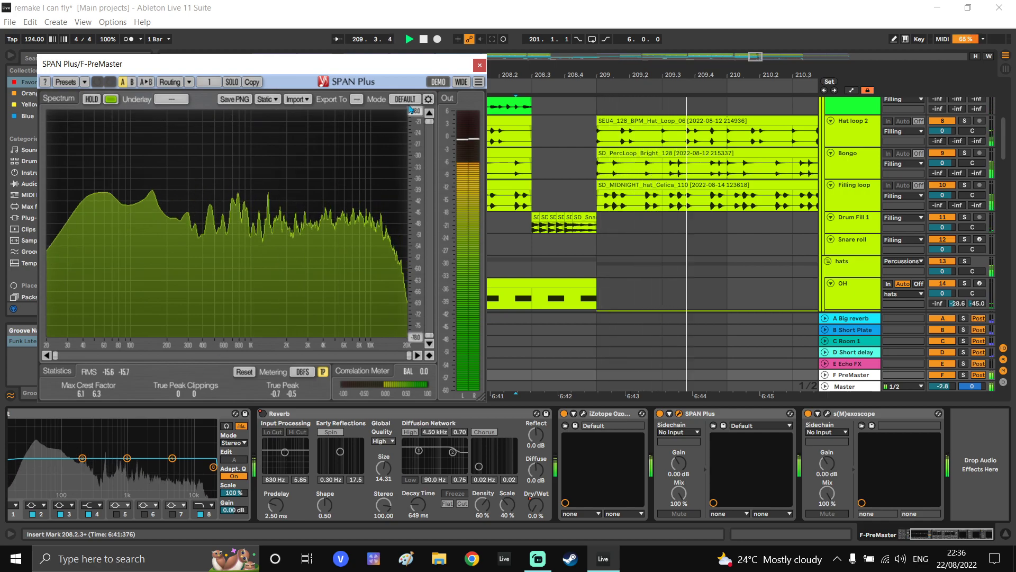
pyautogui.moveTo(386, 72); pyautogui.dragTo(274, 111)
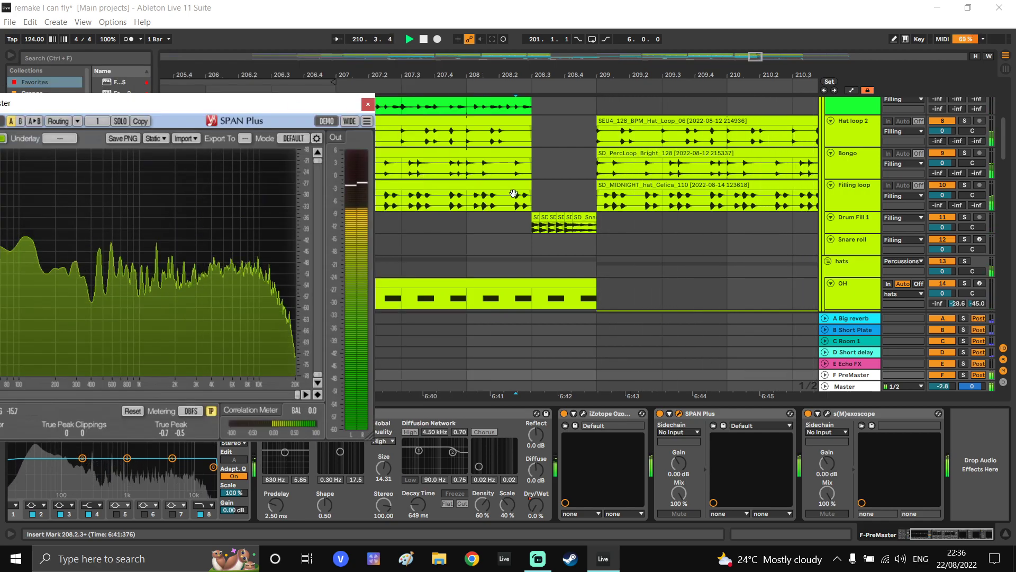
# Play from 196.3.1 while examining the mix's spectrum and levels in SPAN Plus, and close the analyzer
pyautogui.scroll(-10, 513, 375)
pyautogui.click(481, 376)
pyautogui.press('space')
pyautogui.press('space')
pyautogui.moveTo(253, 108); pyautogui.dragTo(400, 90)
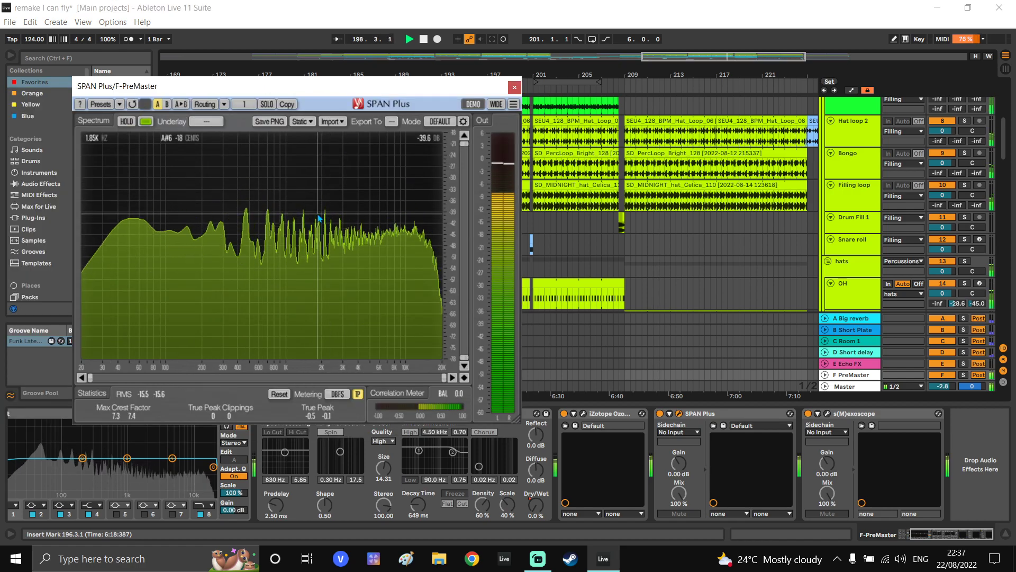
pyautogui.click(514, 87)
# Play the drop from around bar 190 with the CLap Gr group's EQ shown, and listen to the percussion
pyautogui.scroll(-5, 549, 259)
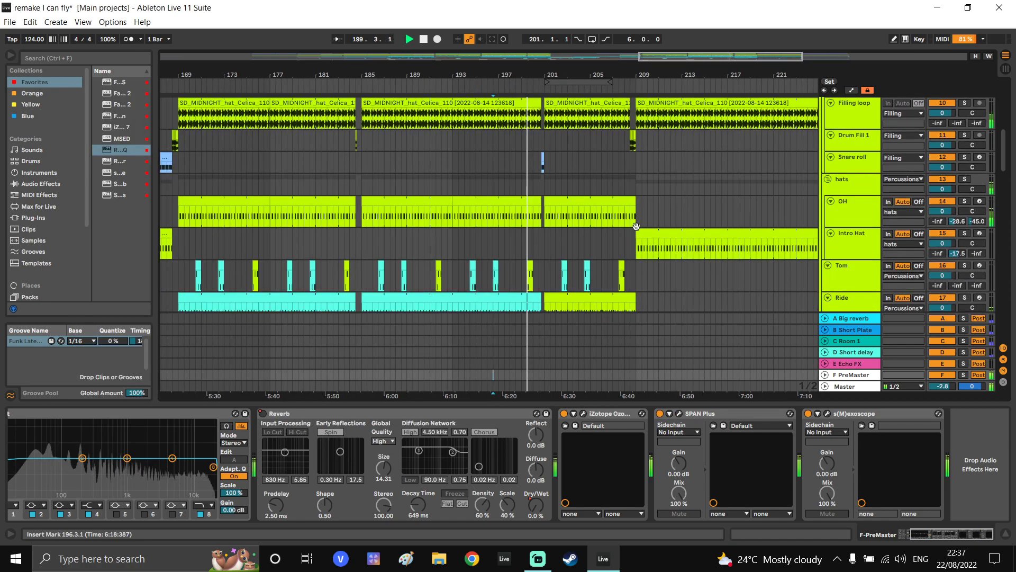
pyautogui.click(476, 264)
pyautogui.moveTo(559, 203); pyautogui.dragTo(560, 159)
pyautogui.click(462, 171)
pyautogui.press('space')
pyautogui.press('space')
pyautogui.moveTo(660, 223); pyautogui.dragTo(659, 332)
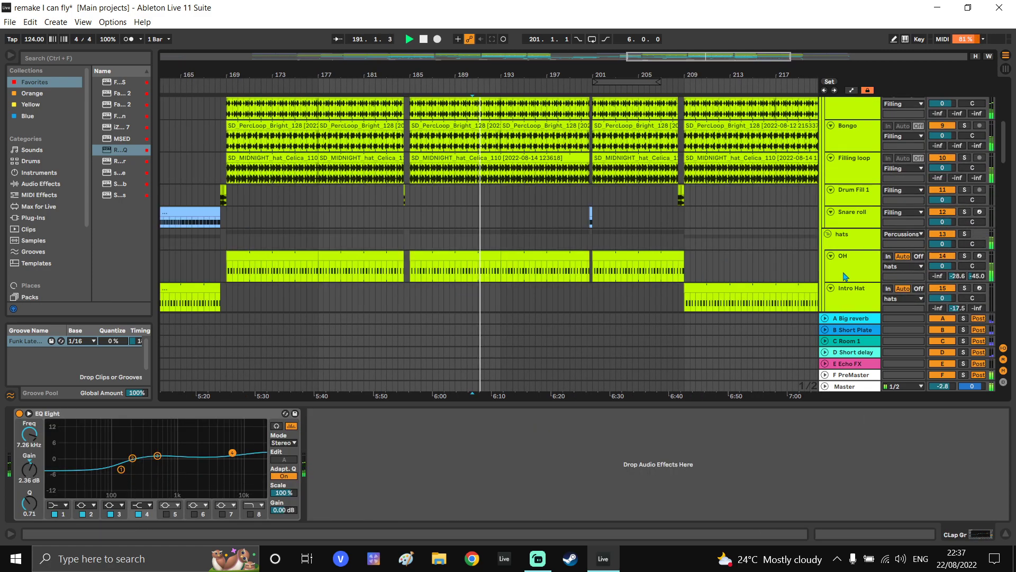
# Solo the OH track to listen to it, and check its Red 2 EQ plug-in before closing it
pyautogui.click(845, 276)
pyautogui.press('s')
pyautogui.click(856, 413)
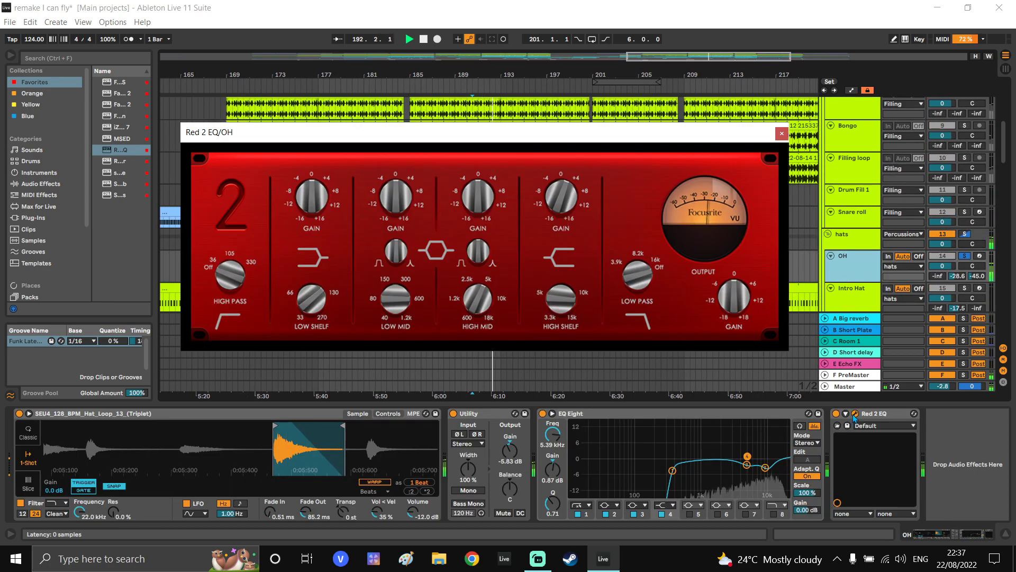
pyautogui.click(779, 136)
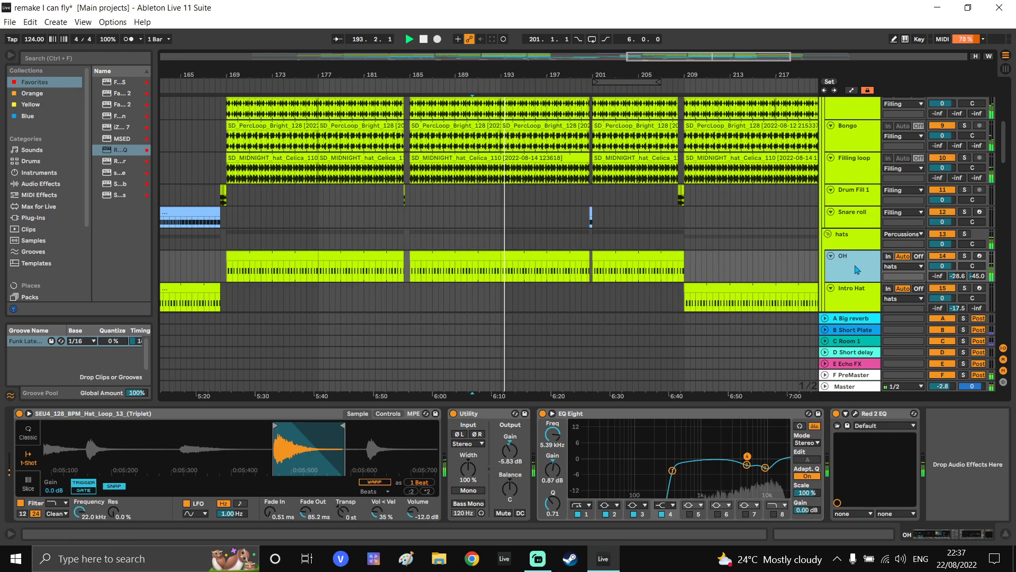
# Solo Hat loop 2 and lower its EQ Eight high band to -6.82 dB at 12.4 kHz
pyautogui.scroll(2, 729, 232)
pyautogui.scroll(2, 729, 231)
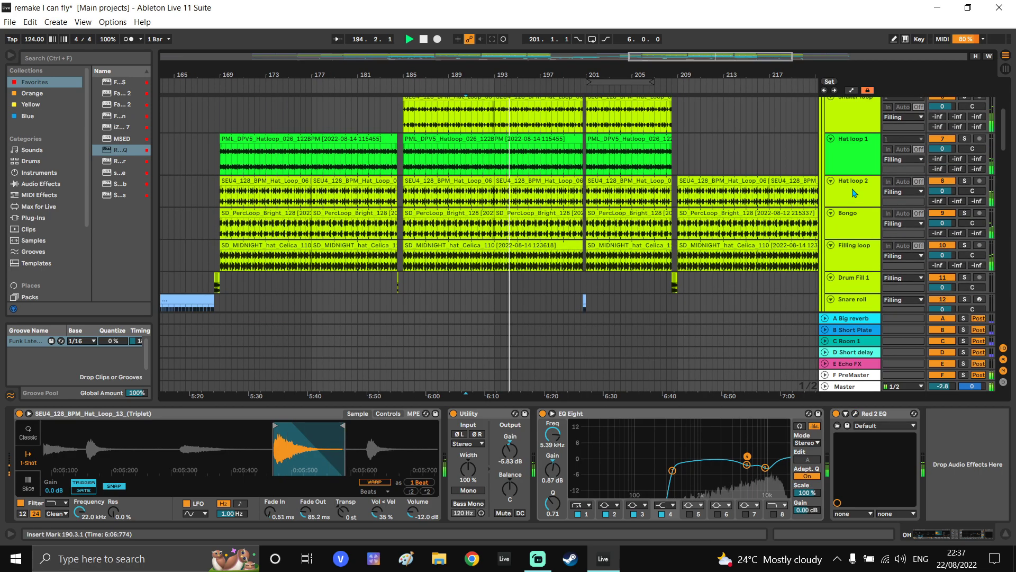
pyautogui.click(855, 192)
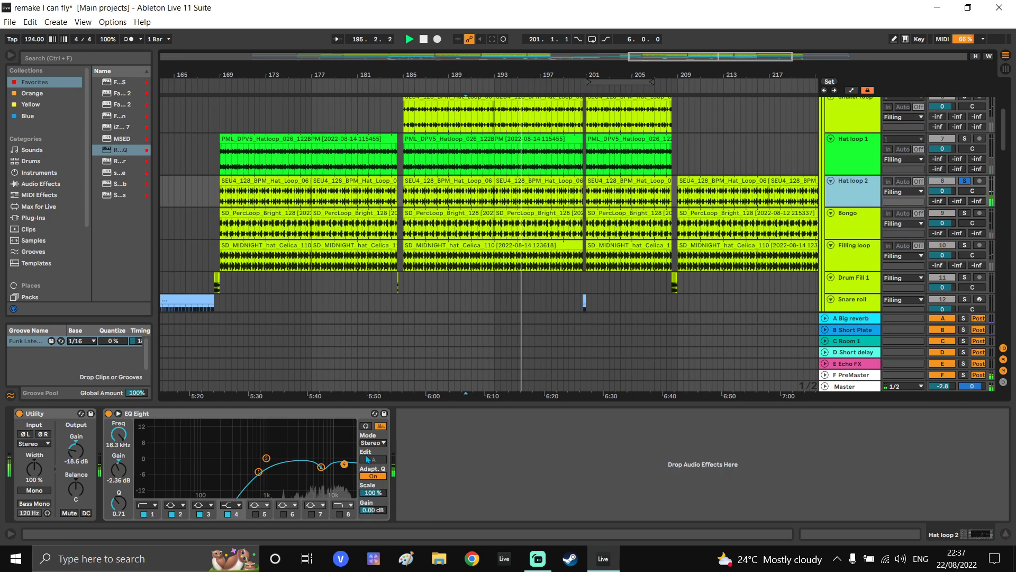
pyautogui.moveTo(342, 471); pyautogui.dragTo(341, 474)
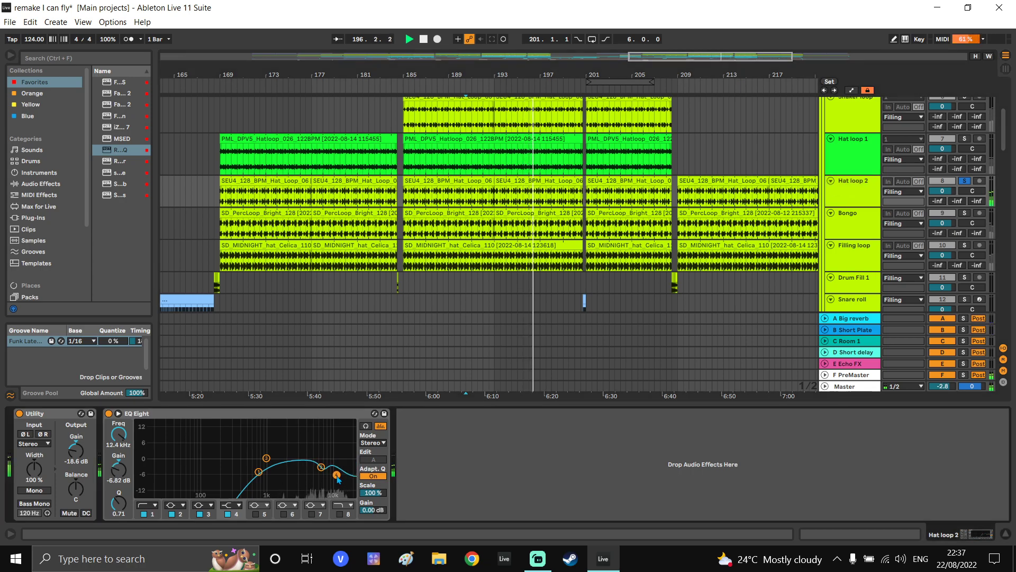
# Listen to Hat loop 1, and on the soloed Shaker loop set the EQ Eight high band to 10.2 kHz and -7.07 dB
pyautogui.click(858, 157)
pyautogui.scroll(2, 857, 156)
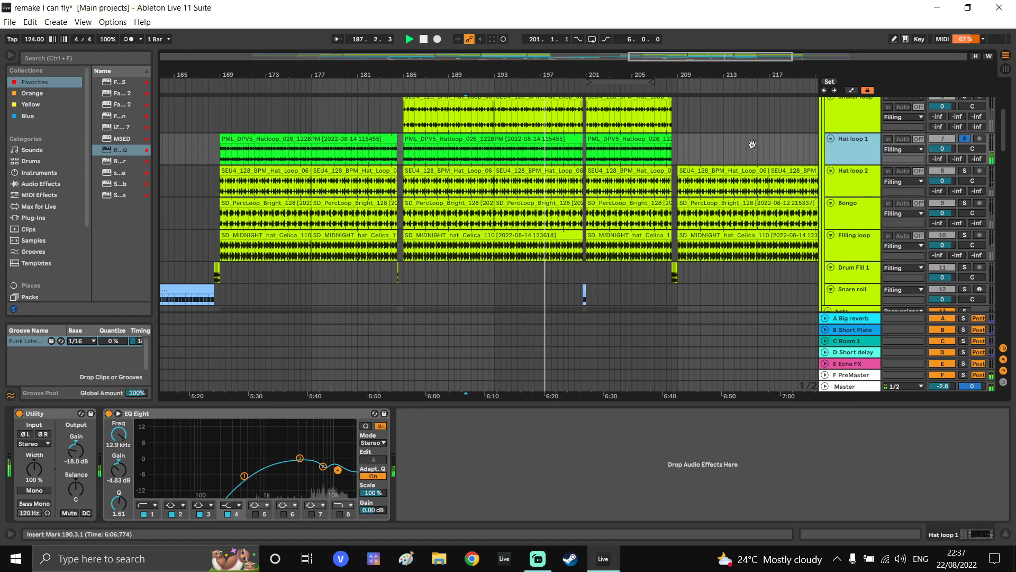
pyautogui.click(856, 153)
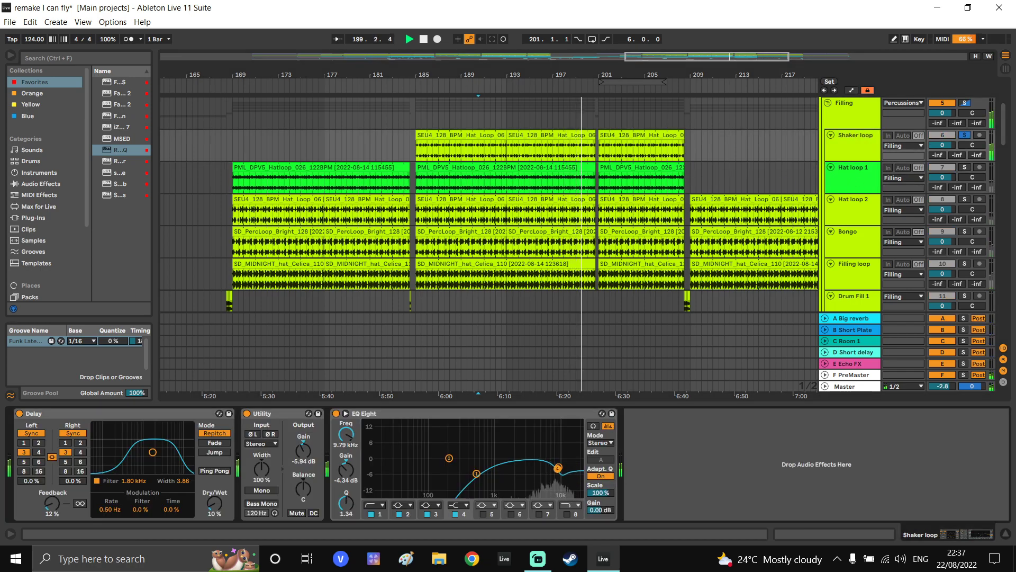
pyautogui.moveTo(558, 468); pyautogui.dragTo(568, 468)
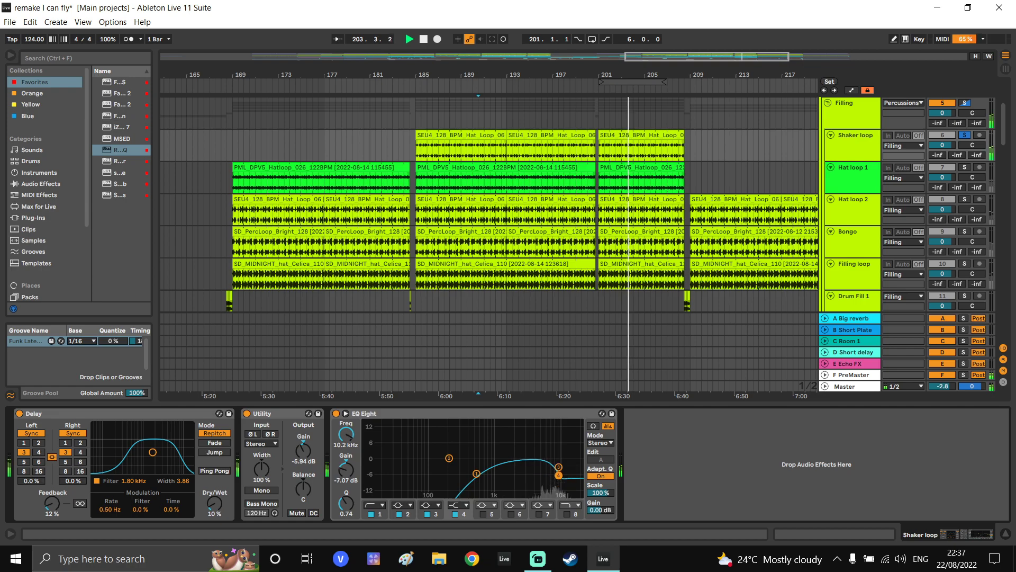
# Solo the hat and filling loops one after another and listen from 195.3.1 to compare their high frequencies
pyautogui.click(857, 186)
pyautogui.press('s')
pyautogui.click(853, 215)
pyautogui.press('s')
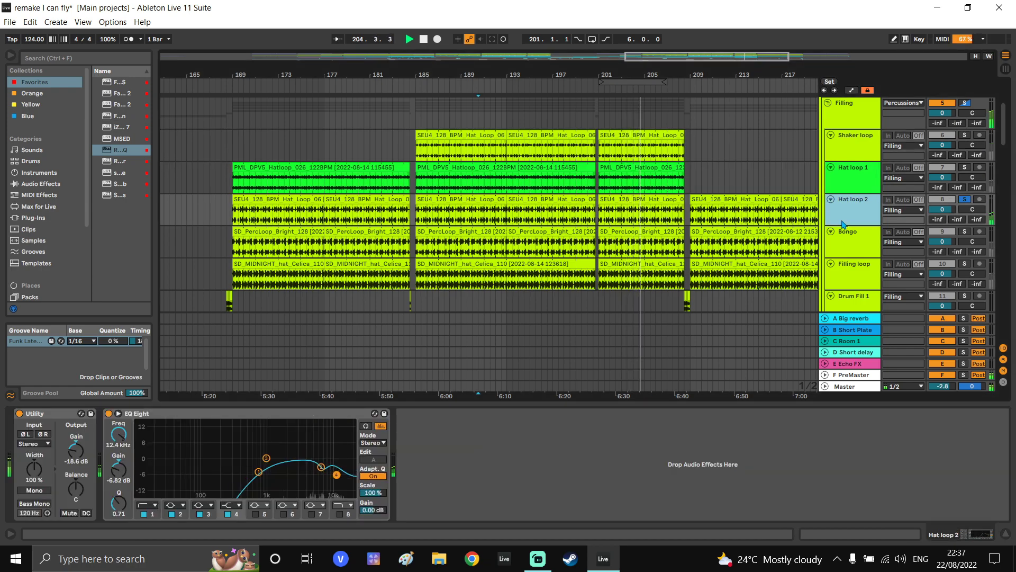
pyautogui.click(850, 247)
pyautogui.press('s')
pyautogui.click(538, 281)
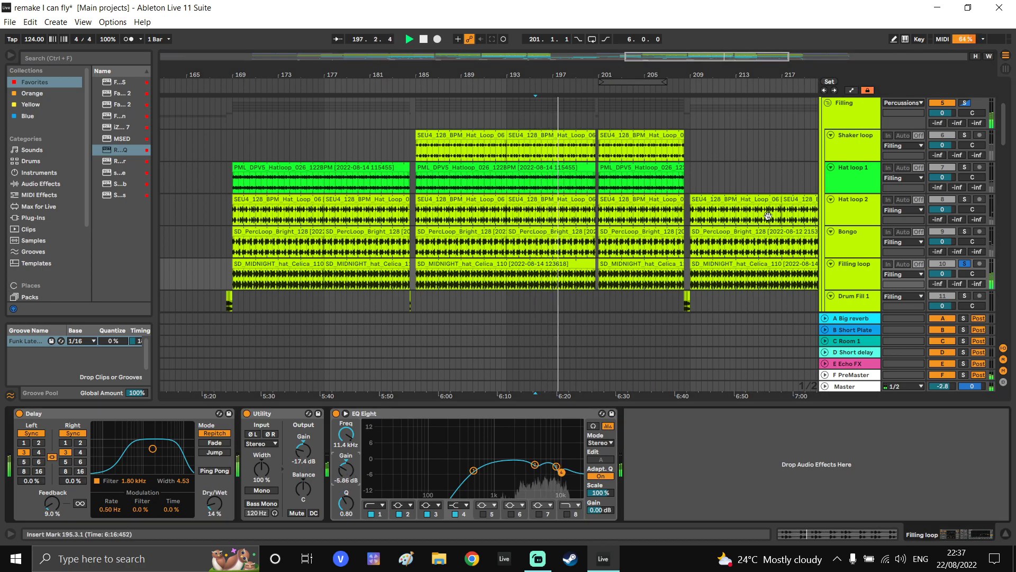
# Set the Tom track's Utility gain to -9.67 dB and play the toms from 202.3.1
pyautogui.scroll(-6, 583, 201)
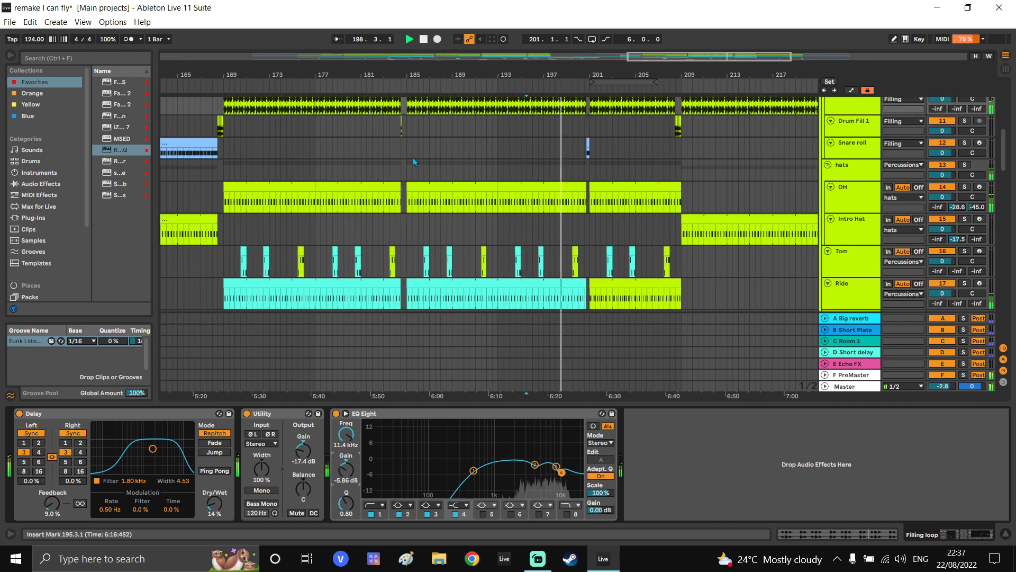
pyautogui.click(427, 166)
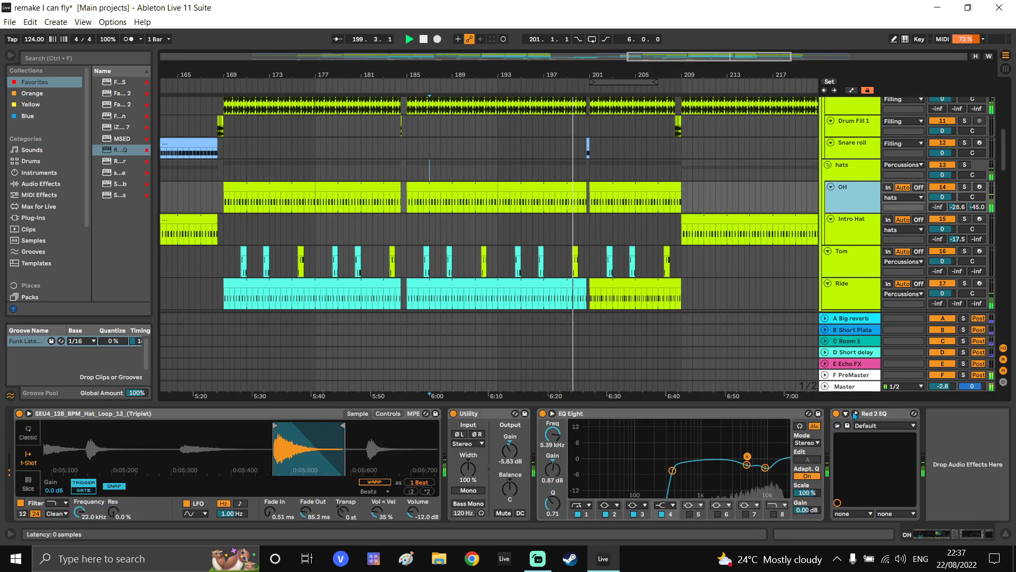
pyautogui.scroll(-3, 843, 222)
pyautogui.click(844, 214)
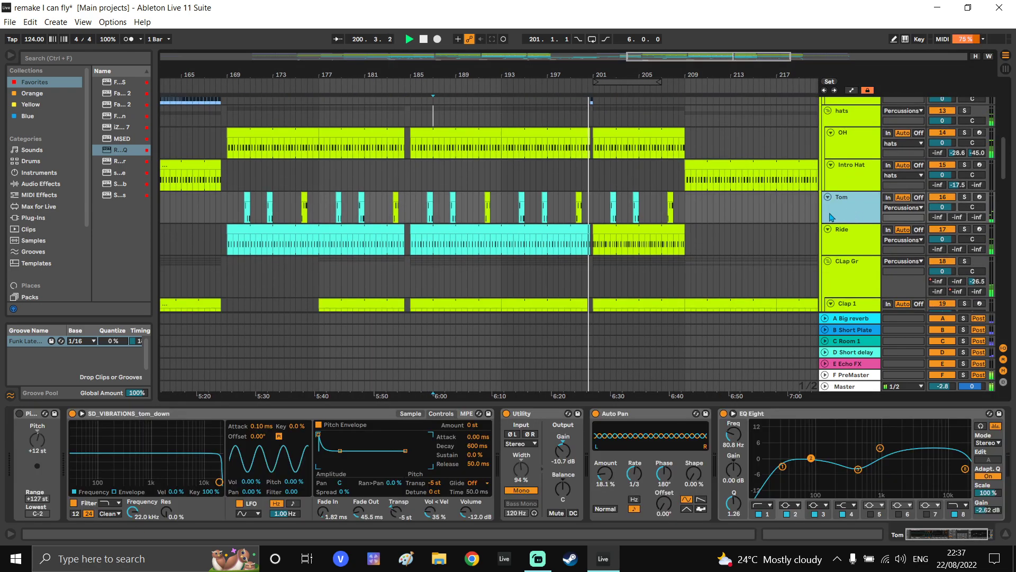
pyautogui.scroll(-1, 689, 277)
pyautogui.moveTo(550, 459); pyautogui.dragTo(549, 451)
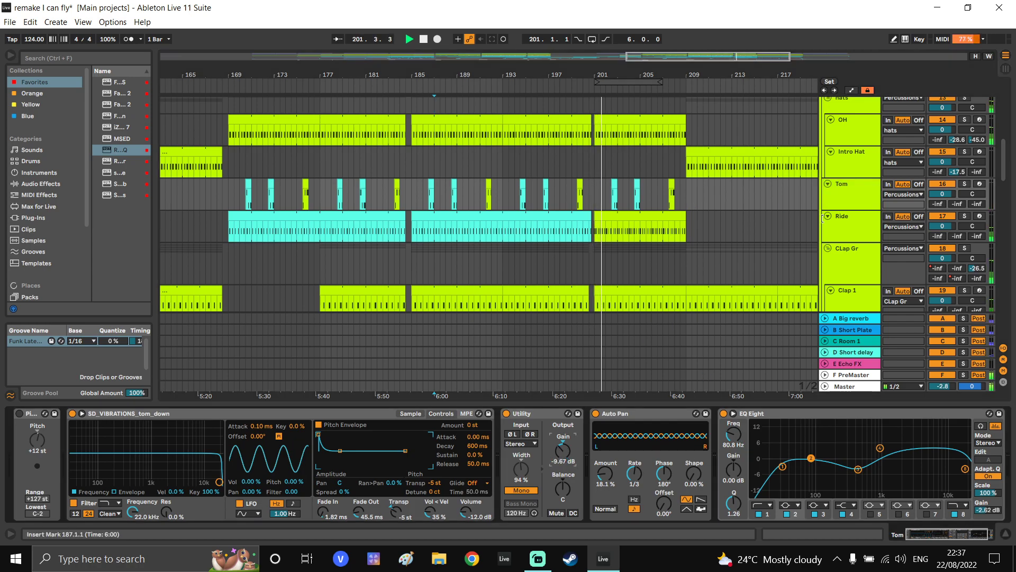
pyautogui.click(861, 207)
pyautogui.scroll(4, 620, 213)
# Open the PreMaster's SPAN Plus, examine the mid and high frequencies of the mix during playback, and close the analyzer
pyautogui.click(852, 374)
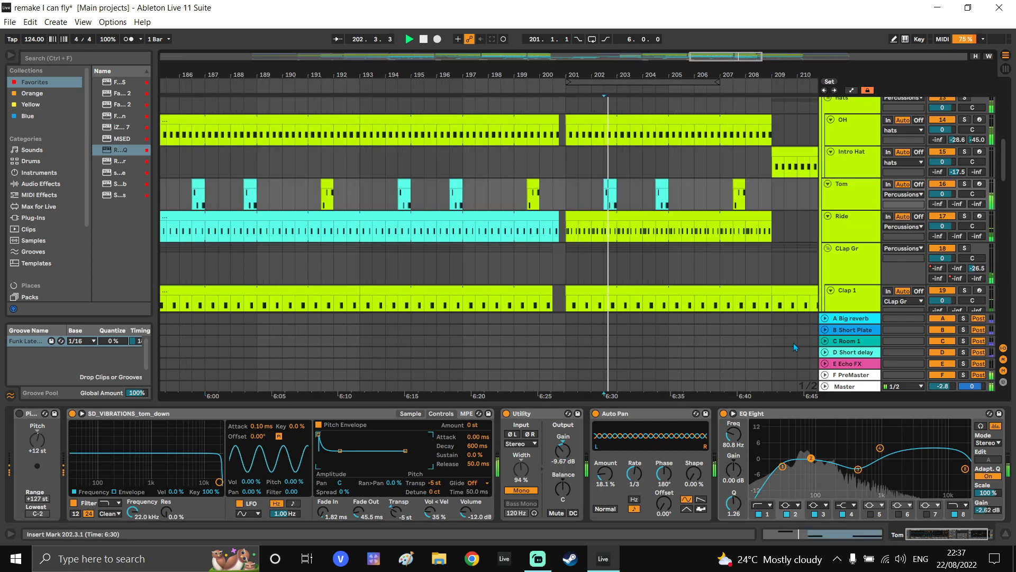
pyautogui.click(679, 415)
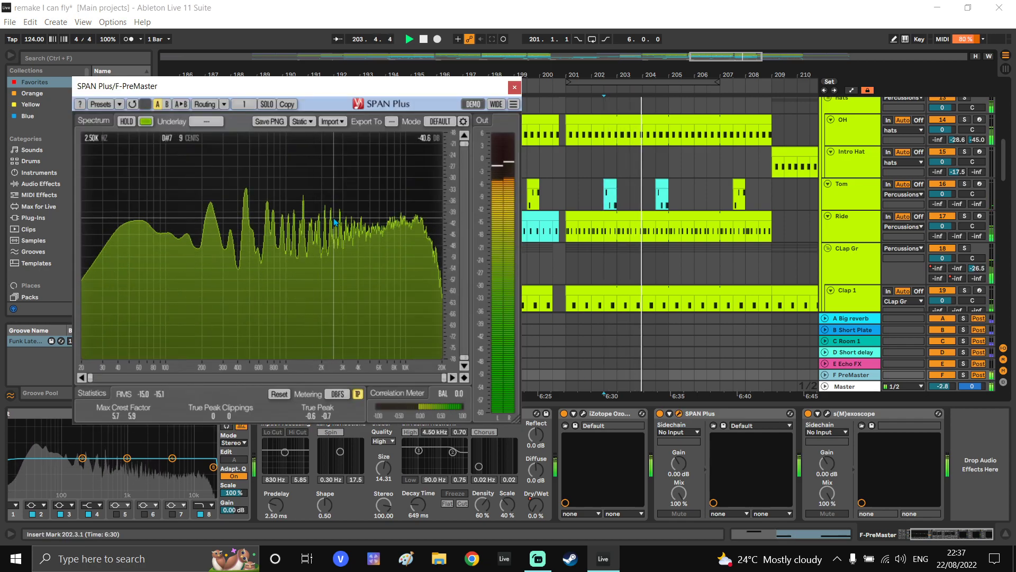
pyautogui.keyDown('ctrl'); pyautogui.click(407, 217); pyautogui.keyUp('ctrl')
pyautogui.moveTo(407, 217); pyautogui.dragTo(194, 236)
pyautogui.moveTo(290, 220); pyautogui.dragTo(272, 230)
pyautogui.click(514, 88)
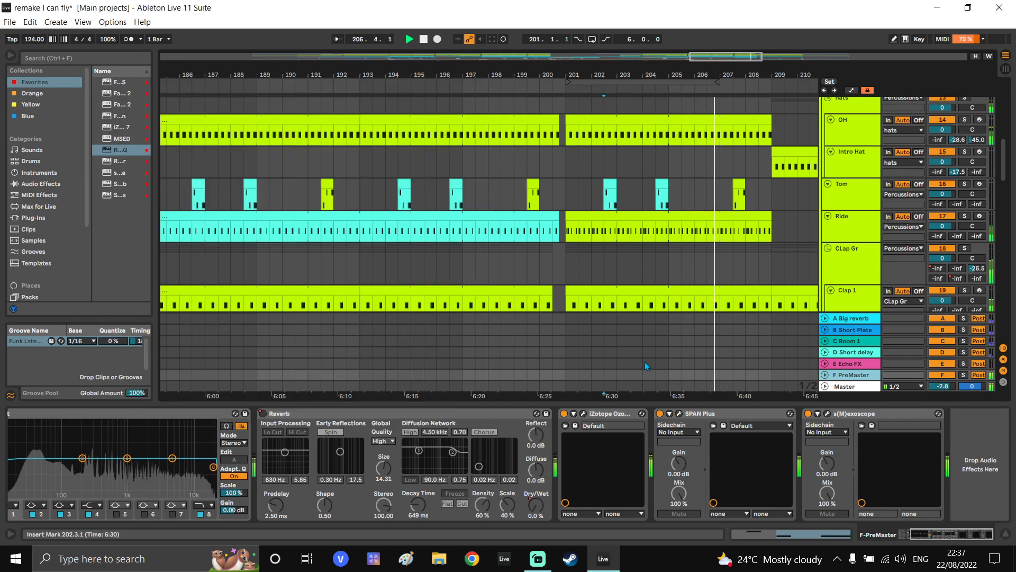
# Set the playback loop to bars 185–193 from a time selection on the F PreMaster track
pyautogui.click(659, 414)
pyautogui.scroll(-4, 560, 209)
pyautogui.moveTo(560, 196); pyautogui.dragTo(585, 159)
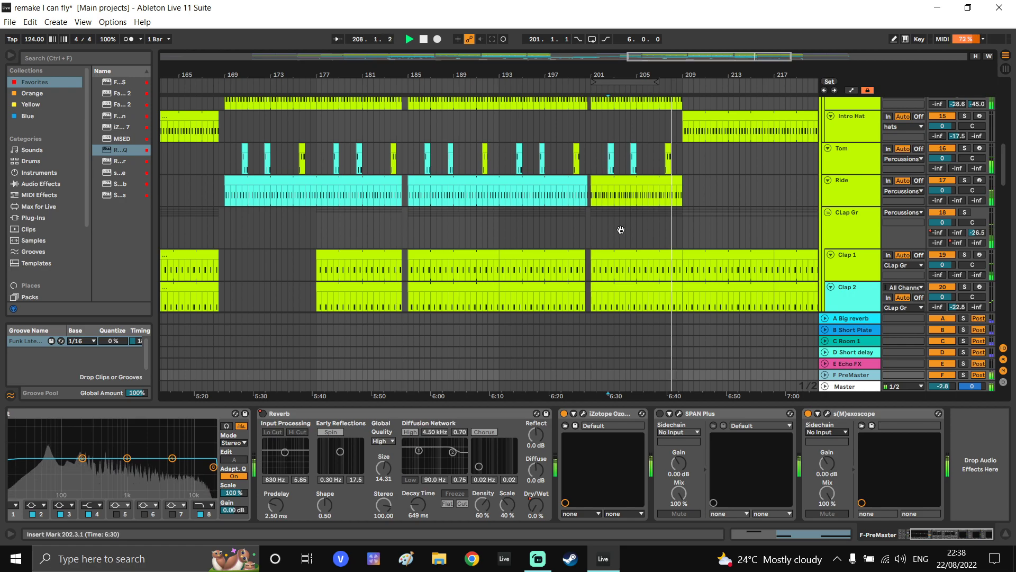
pyautogui.scroll(-2, 463, 183)
pyautogui.click(503, 373)
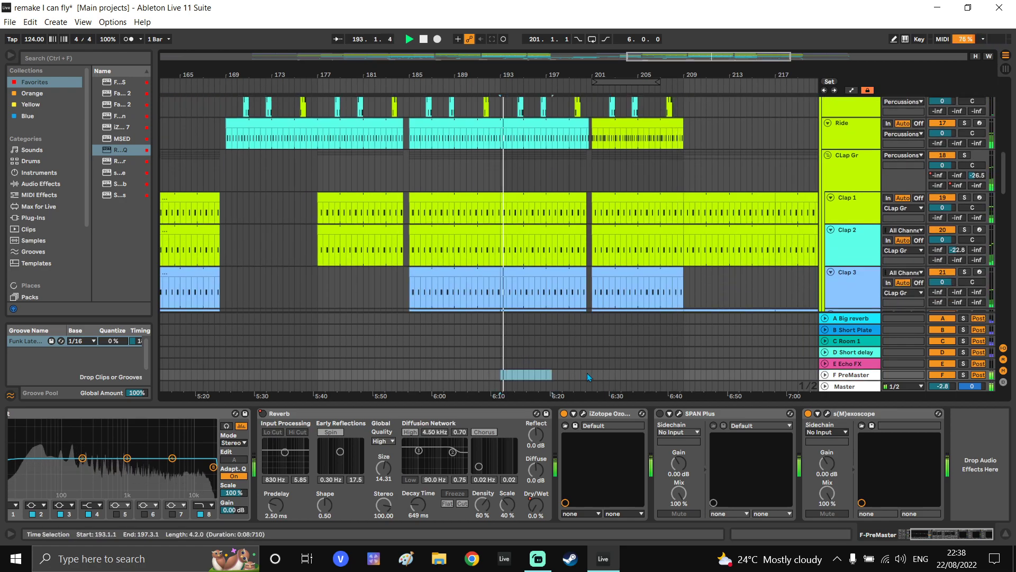
pyautogui.click(406, 375)
pyautogui.moveTo(409, 375); pyautogui.dragTo(513, 378)
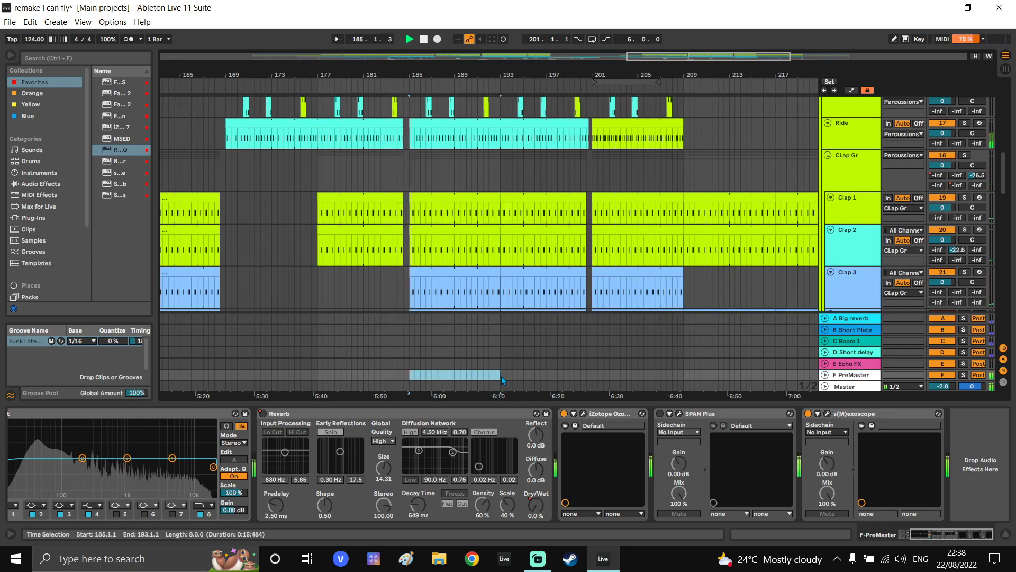
pyautogui.hotkey('ctrl', 'l')
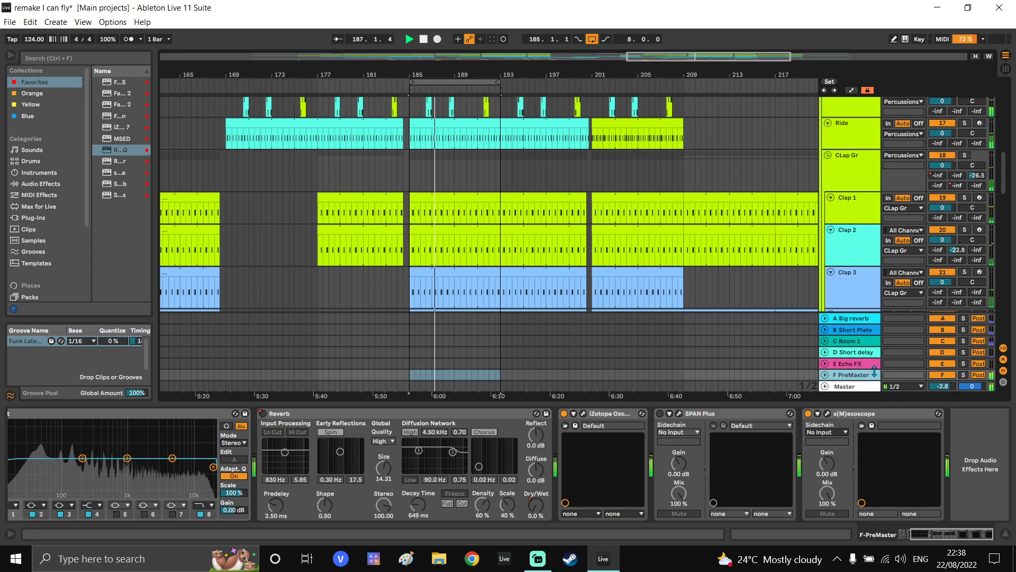
# Examine the device chains of the Lead and Peep tracks, including the bands of the Lead's EQ Eight
pyautogui.scroll(-10, 681, 115)
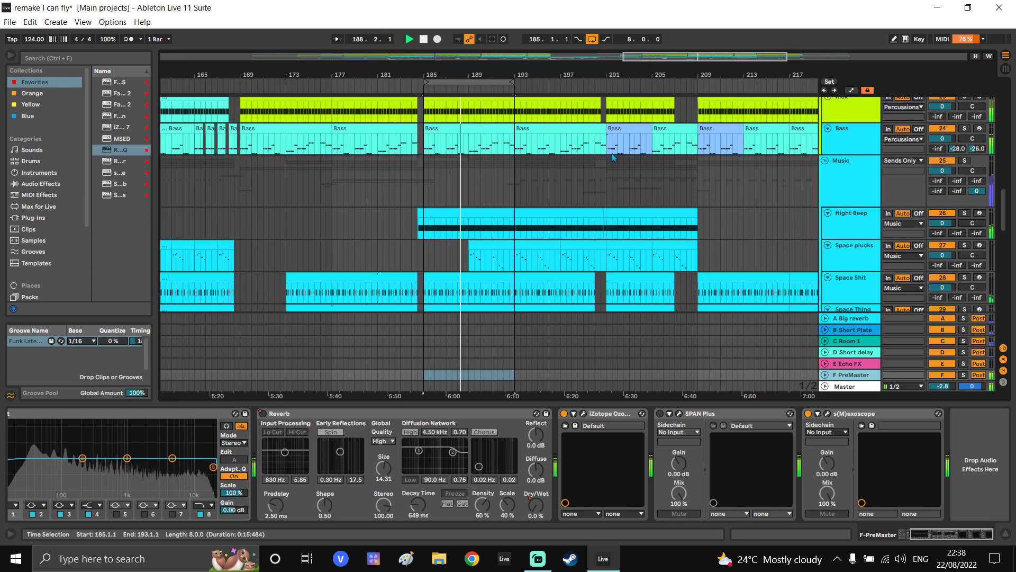
pyautogui.scroll(-4, 681, 115)
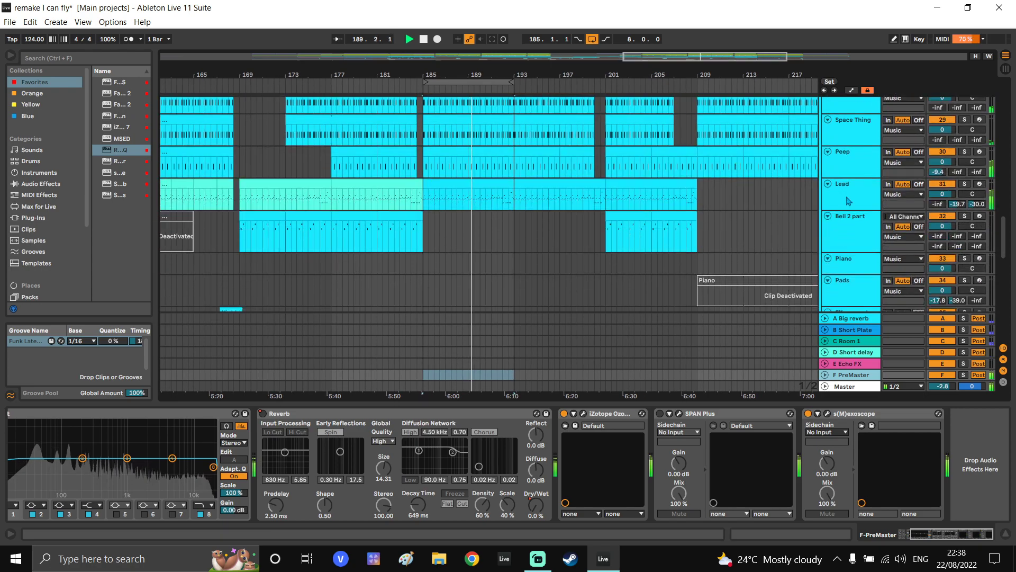
pyautogui.click(849, 201)
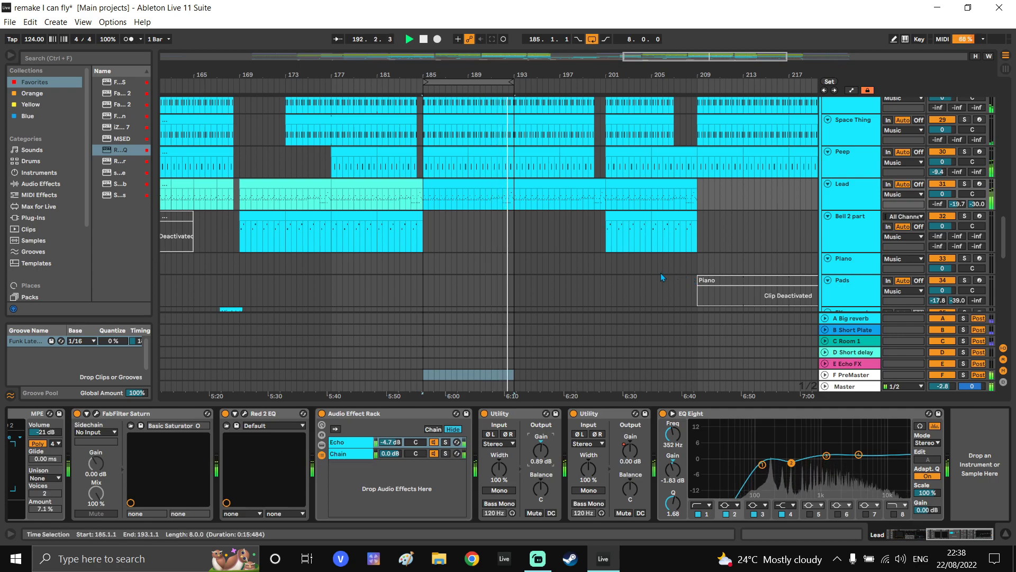
pyautogui.click(845, 193)
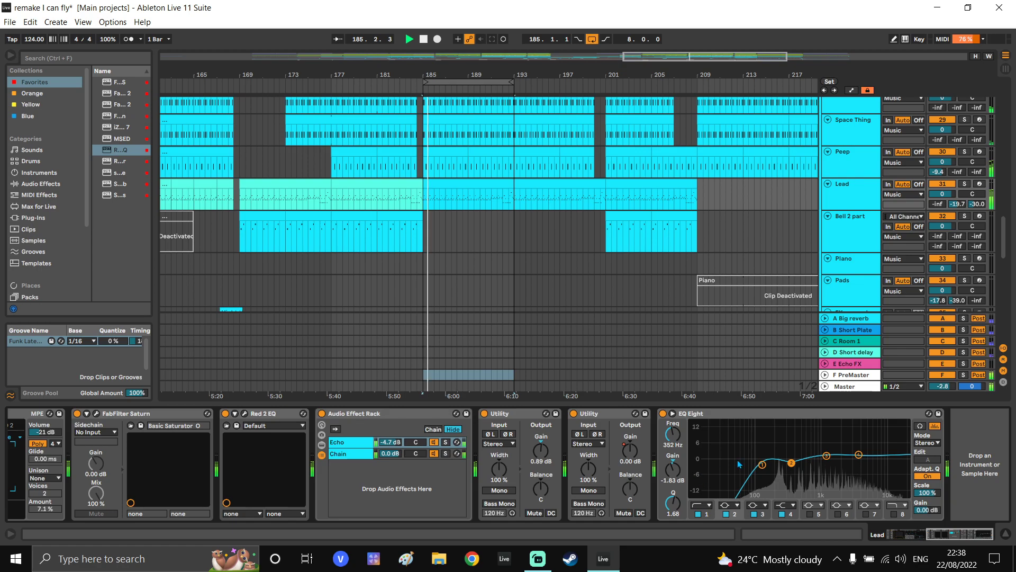
pyautogui.click(826, 456)
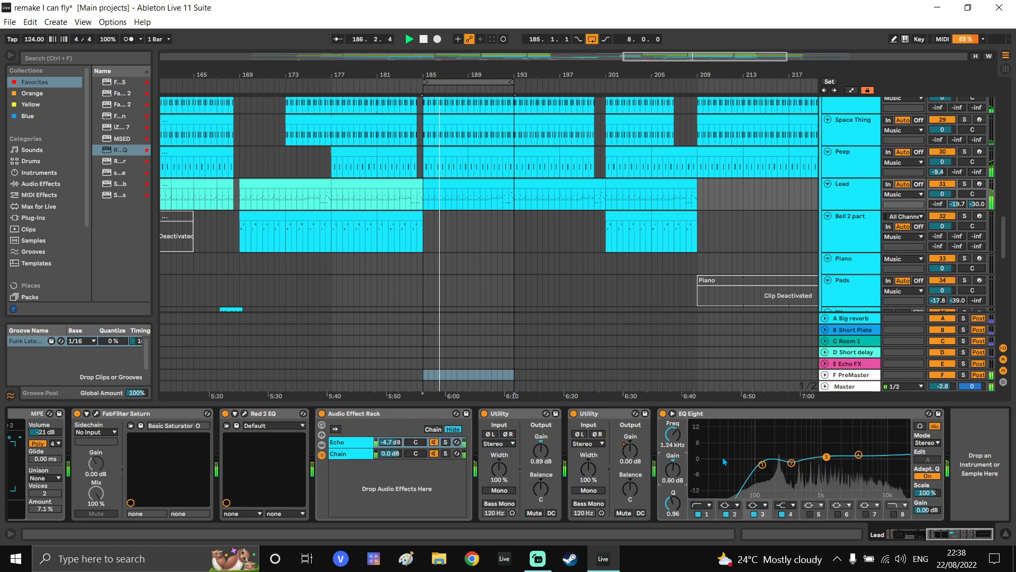
pyautogui.moveTo(588, 224); pyautogui.dragTo(617, 289)
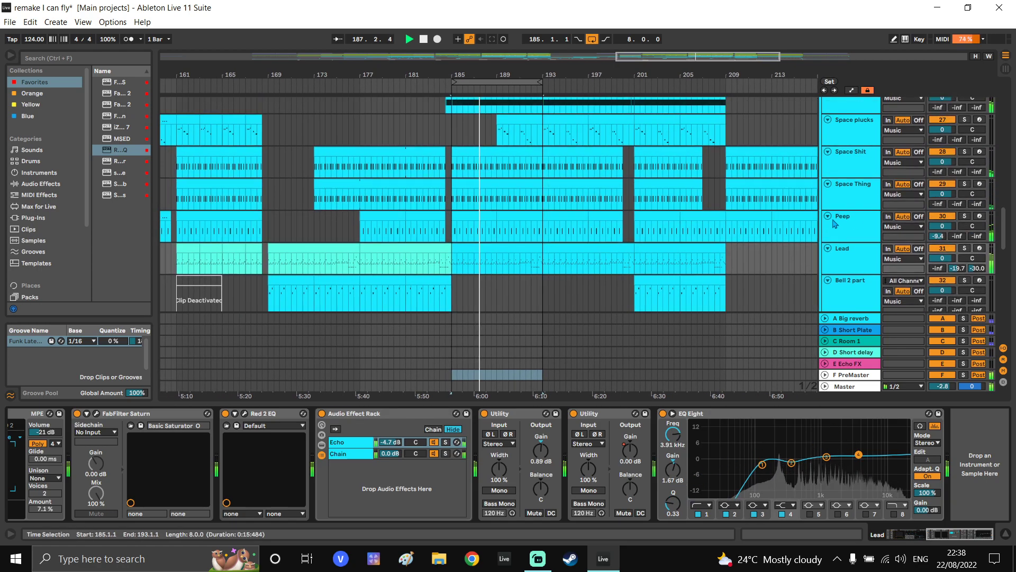
pyautogui.click(857, 223)
pyautogui.scroll(3, 667, 342)
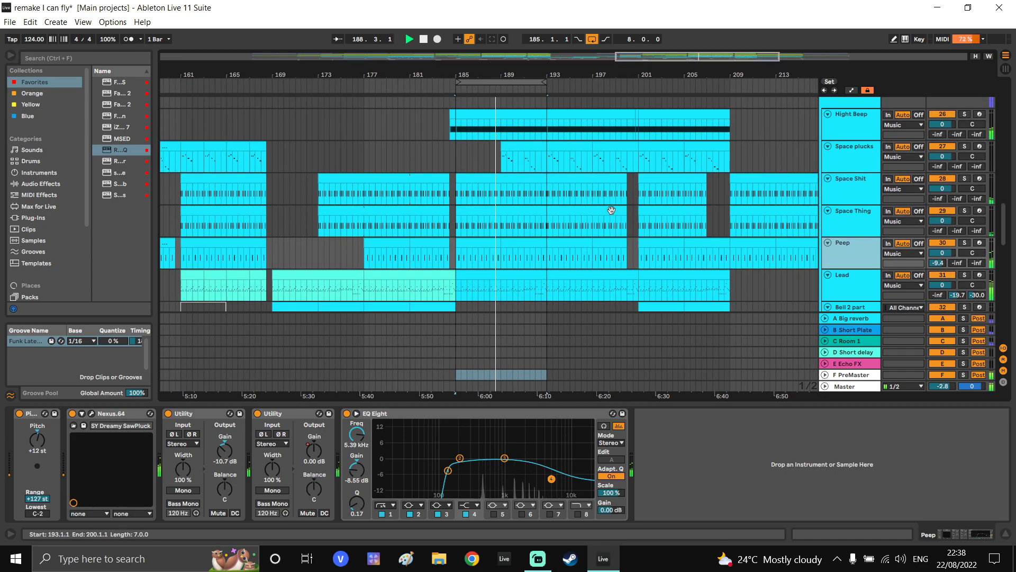
# Set the Hight Beep track's Auto Pan amount to 41.7 % and adjust its EQ Eight high-cut band to 10.0 kHz with Q 0.56
pyautogui.click(520, 150)
pyautogui.scroll(5, 756, 439)
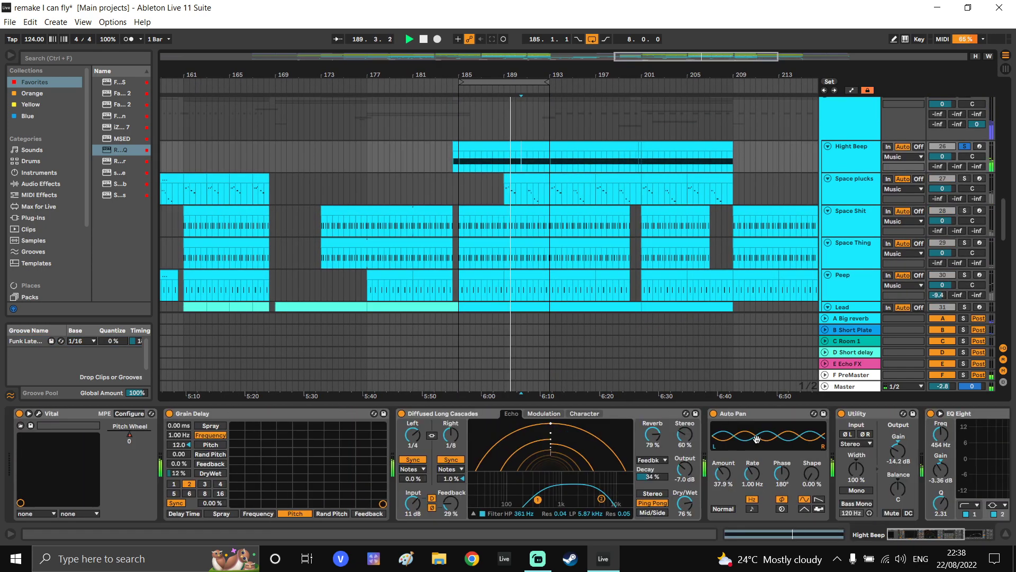
pyautogui.scroll(-5, 752, 437)
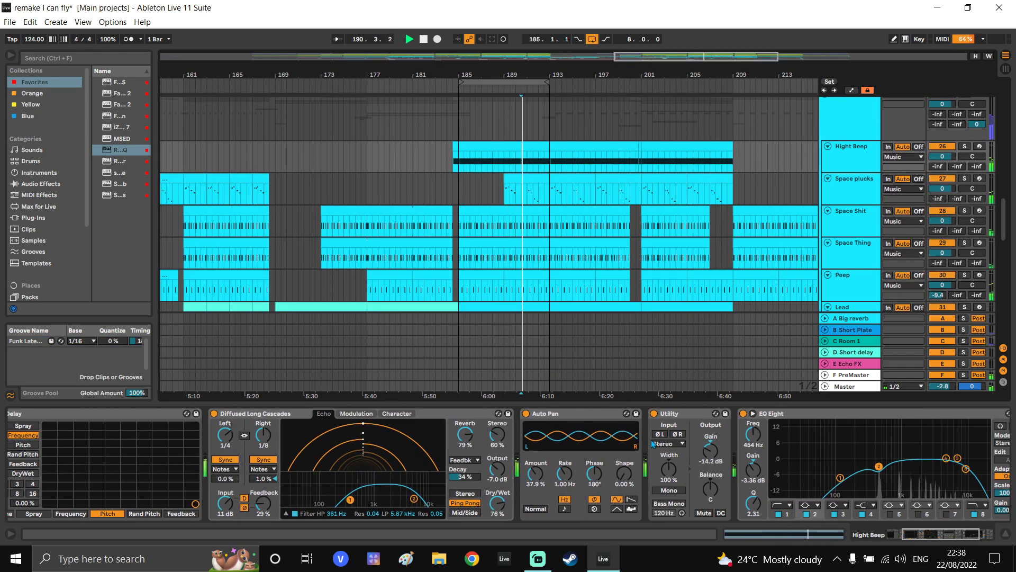
pyautogui.moveTo(541, 479); pyautogui.dragTo(541, 466)
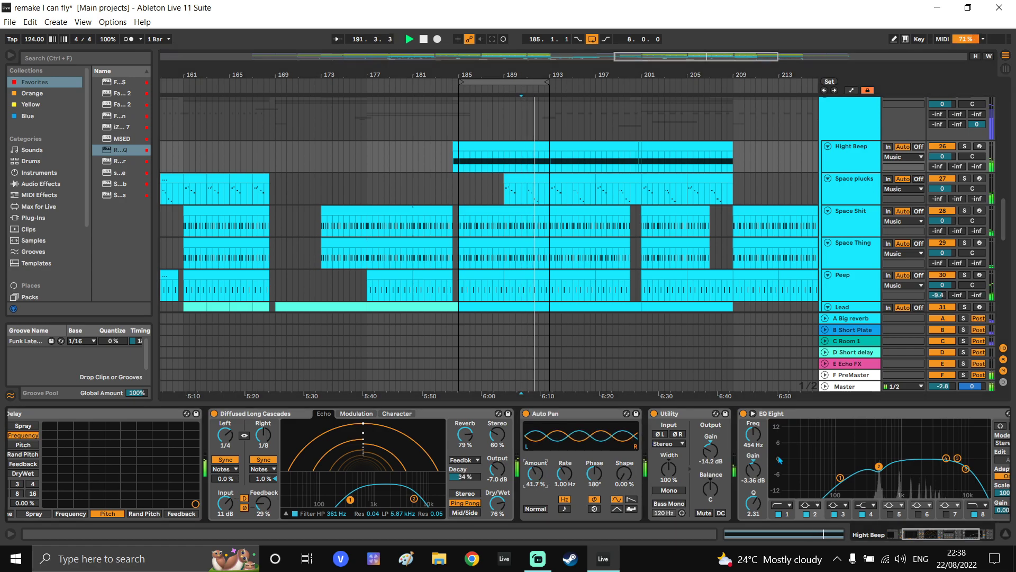
pyautogui.moveTo(933, 450)
pyautogui.mouseDown()
pyautogui.moveTo(899, 450)
pyautogui.moveTo(932, 470)
pyautogui.mouseUp()
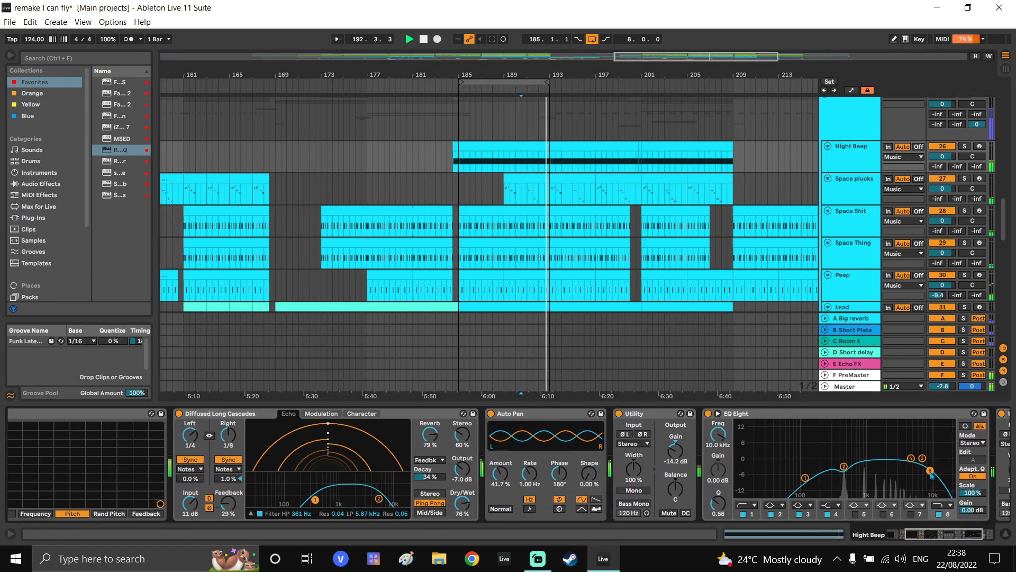
pyautogui.moveTo(879, 450); pyautogui.dragTo(734, 447)
# Inspect the devices on the Space Shit and Piano tracks
pyautogui.scroll(-3, 635, 212)
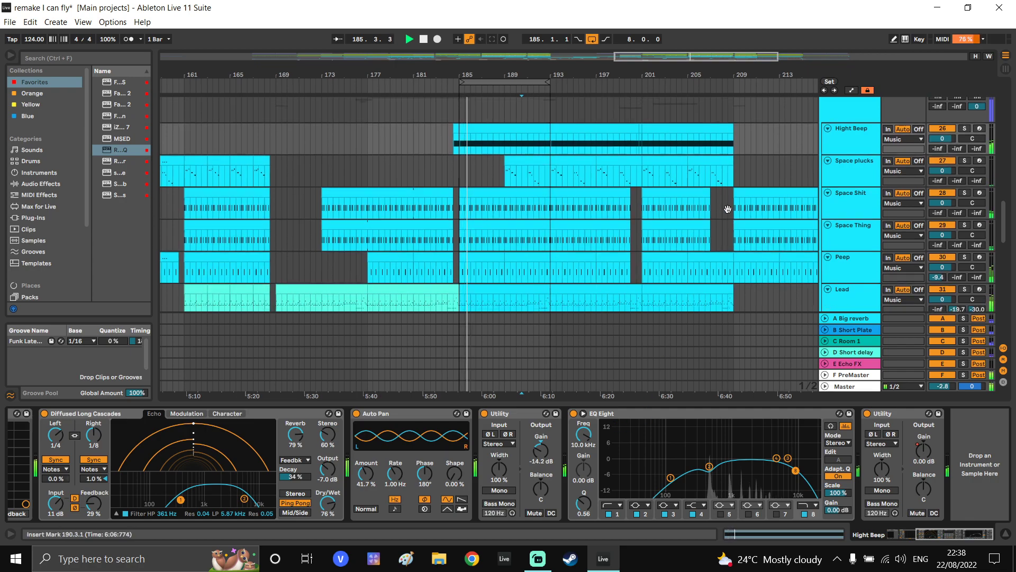
pyautogui.click(678, 138)
pyautogui.scroll(-5, 678, 138)
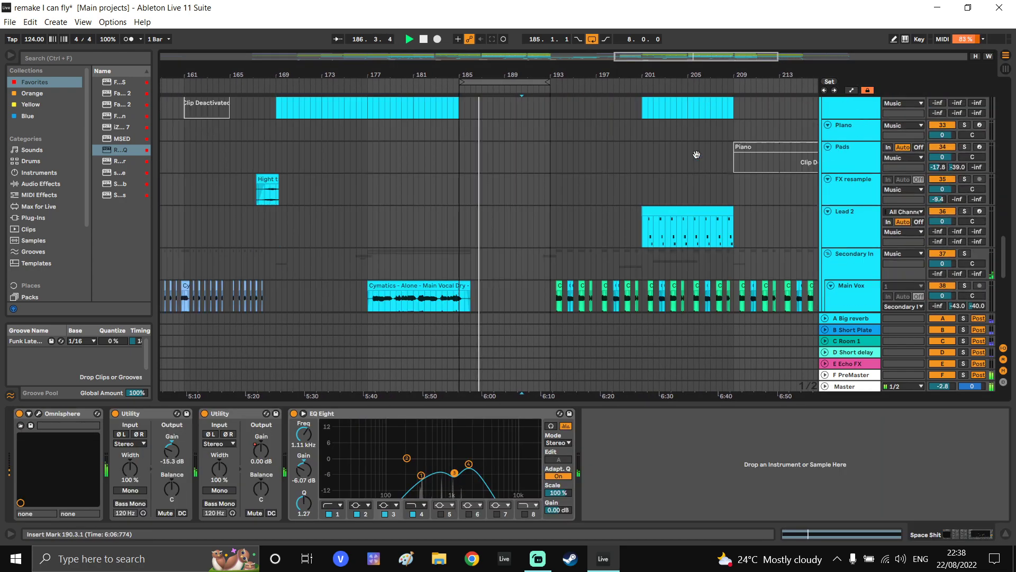
pyautogui.scroll(-3, 564, 164)
pyautogui.click(552, 166)
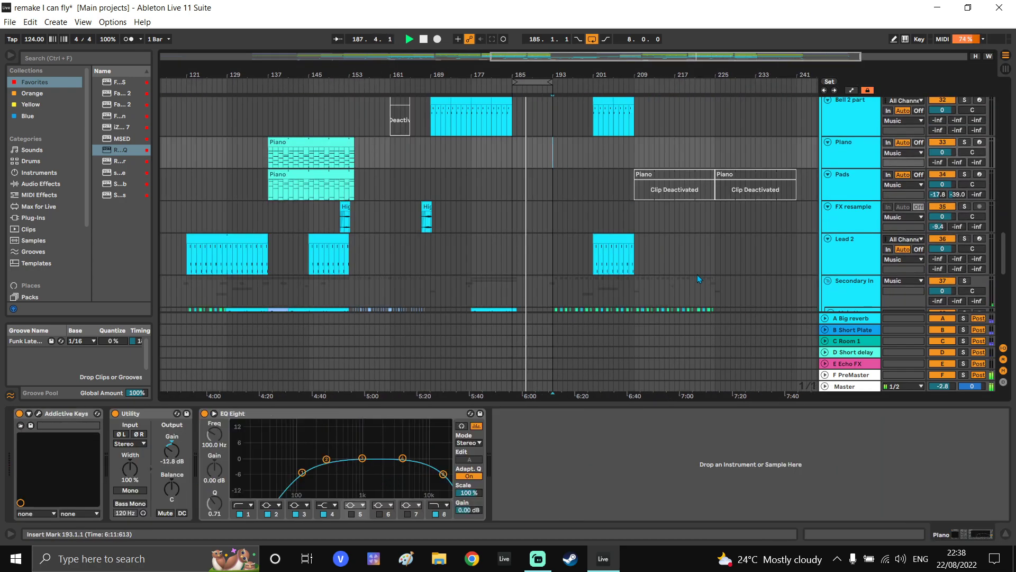
# Play the Hight theme clip on the FX resample track from about bar 167 and review that track's effects
pyautogui.moveTo(698, 276); pyautogui.dragTo(688, 261)
pyautogui.scroll(-1, 474, 209)
pyautogui.hscroll(-1, 475, 210)
pyautogui.scroll(2, 465, 212)
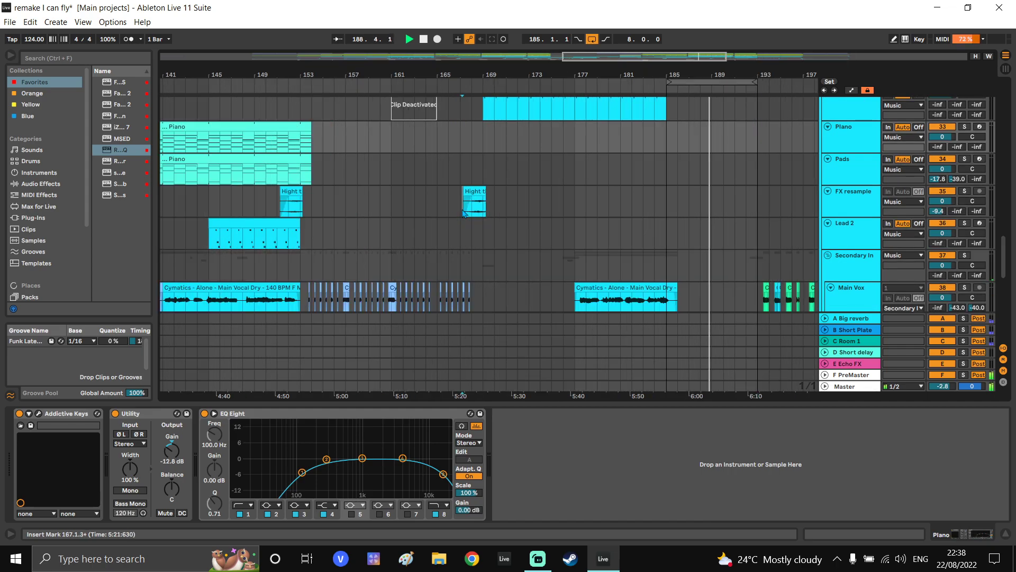
pyautogui.click(464, 213)
pyautogui.scroll(2, 466, 209)
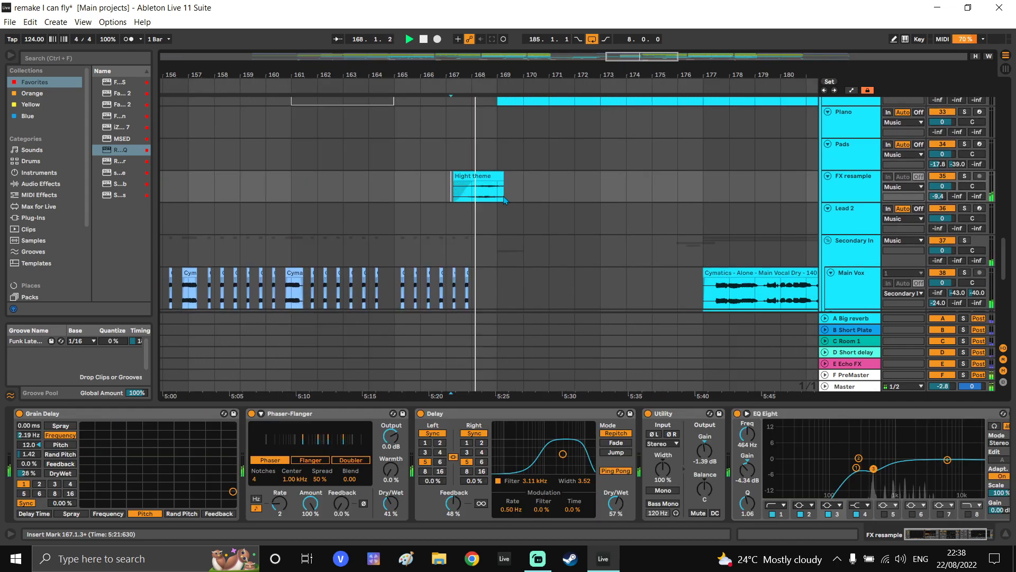
pyautogui.scroll(-1, 505, 200)
pyautogui.scroll(2, 502, 201)
pyautogui.scroll(-1, 503, 200)
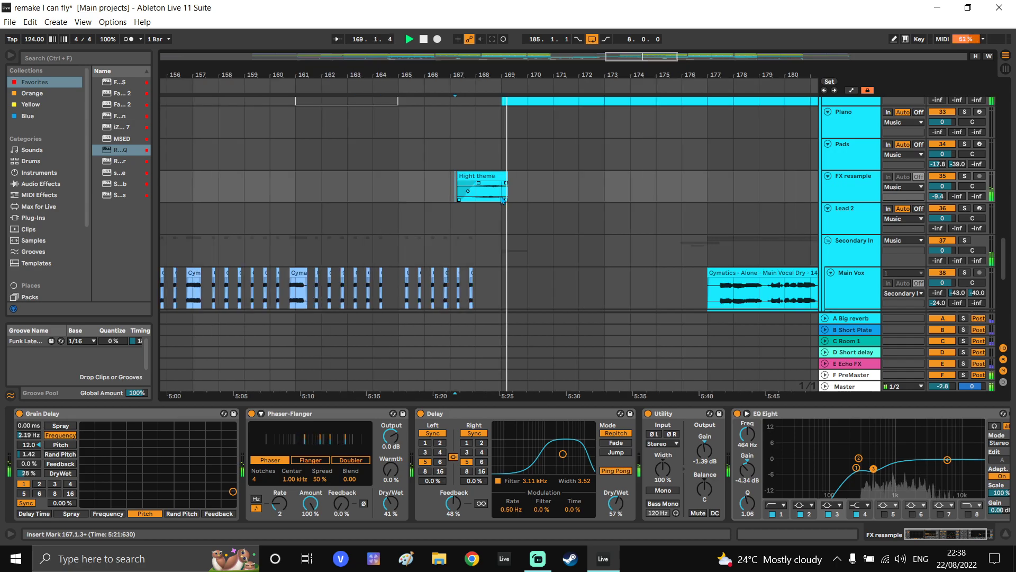
pyautogui.scroll(-1, 531, 284)
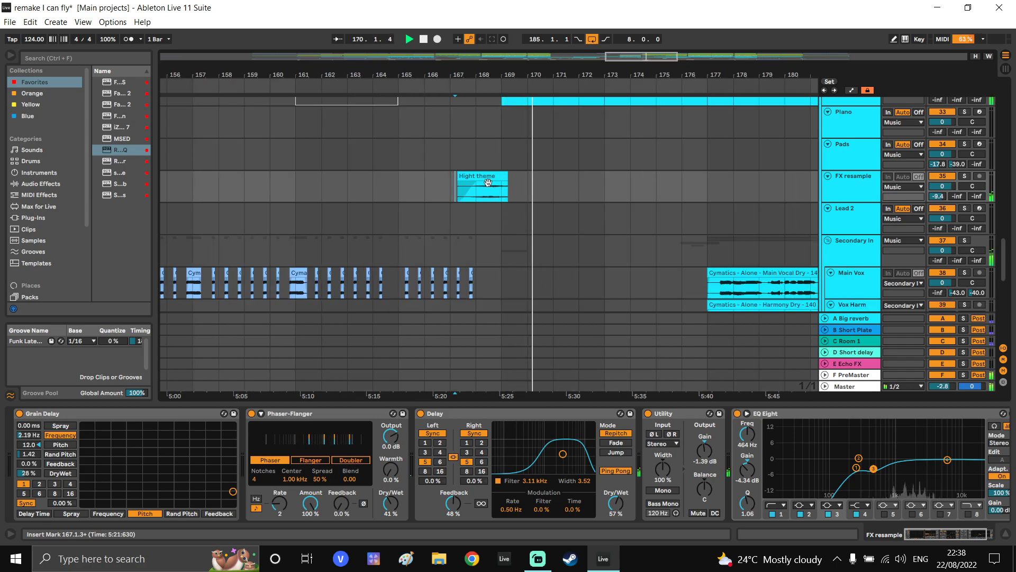
# Show the Bell 2 part track's device chain with the insert mark just before bar 137
pyautogui.scroll(-2, 487, 181)
pyautogui.moveTo(407, 197); pyautogui.dragTo(564, 212)
pyautogui.moveTo(370, 117); pyautogui.dragTo(398, 173)
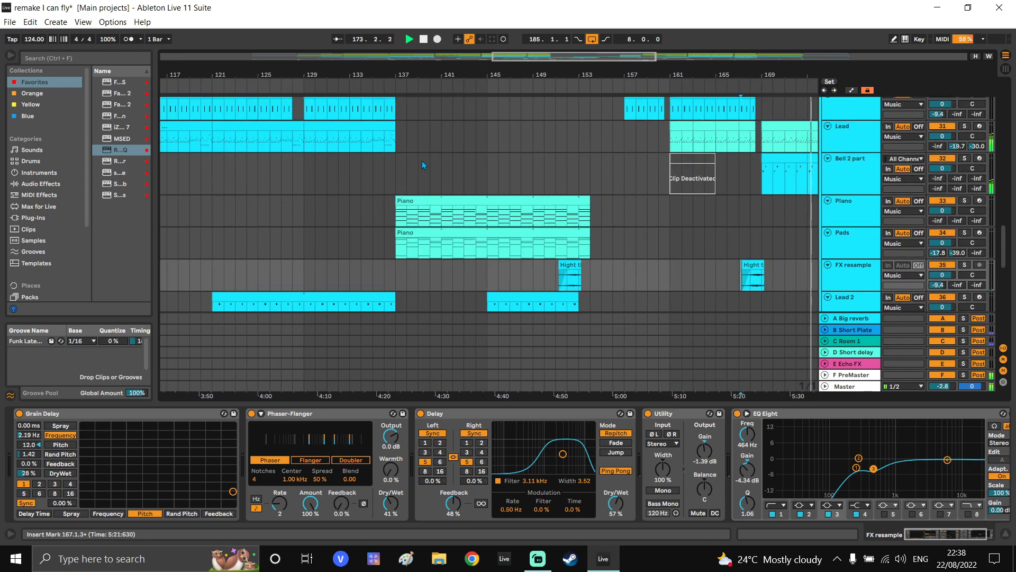
pyautogui.scroll(-1, 440, 170)
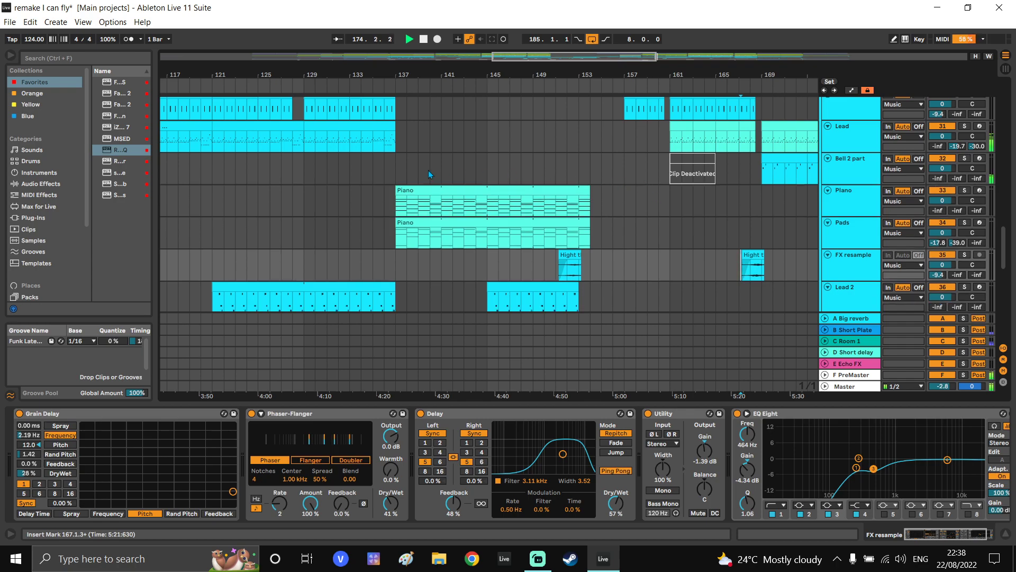
pyautogui.click(393, 173)
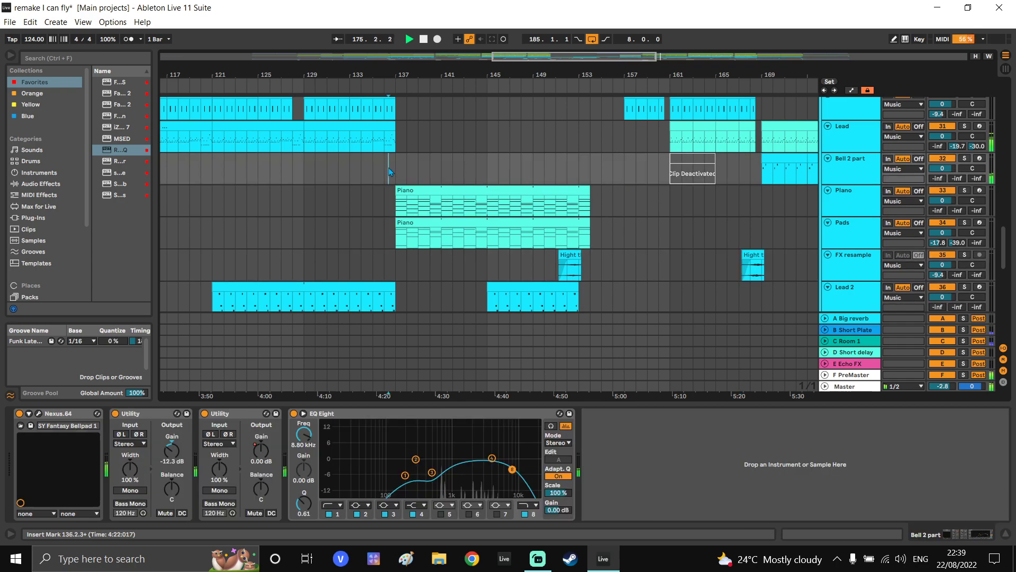
# Play the Main Vox clip from bar 137 and examine the Main Vox track's effect chain
pyautogui.scroll(-10, 468, 212)
pyautogui.moveTo(469, 212); pyautogui.dragTo(474, 242)
pyautogui.click(452, 227)
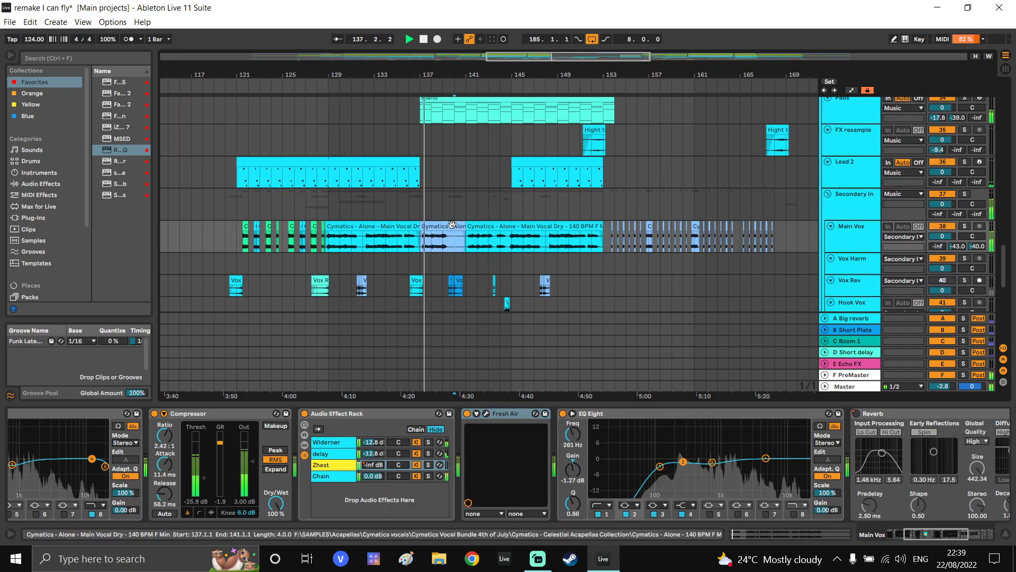
pyautogui.click(840, 243)
pyautogui.scroll(2, 432, 236)
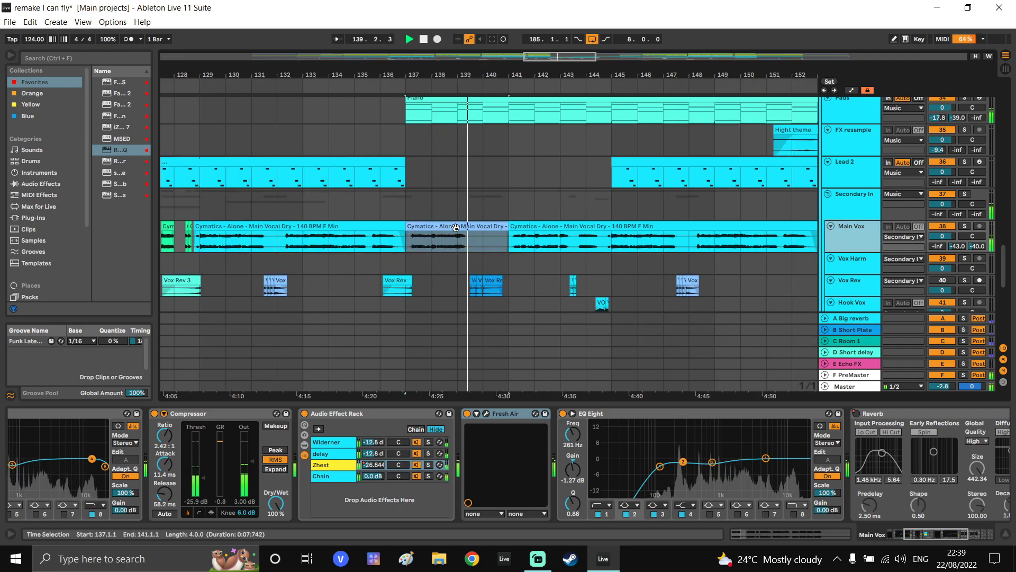
pyautogui.click(489, 249)
pyautogui.click(438, 249)
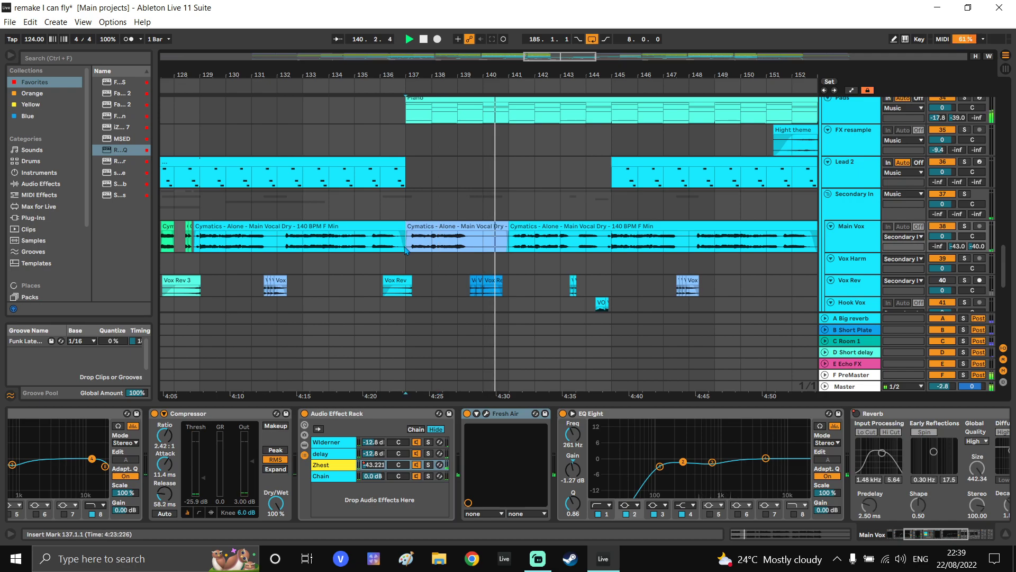
pyautogui.moveTo(492, 269); pyautogui.dragTo(503, 252)
pyautogui.click(840, 230)
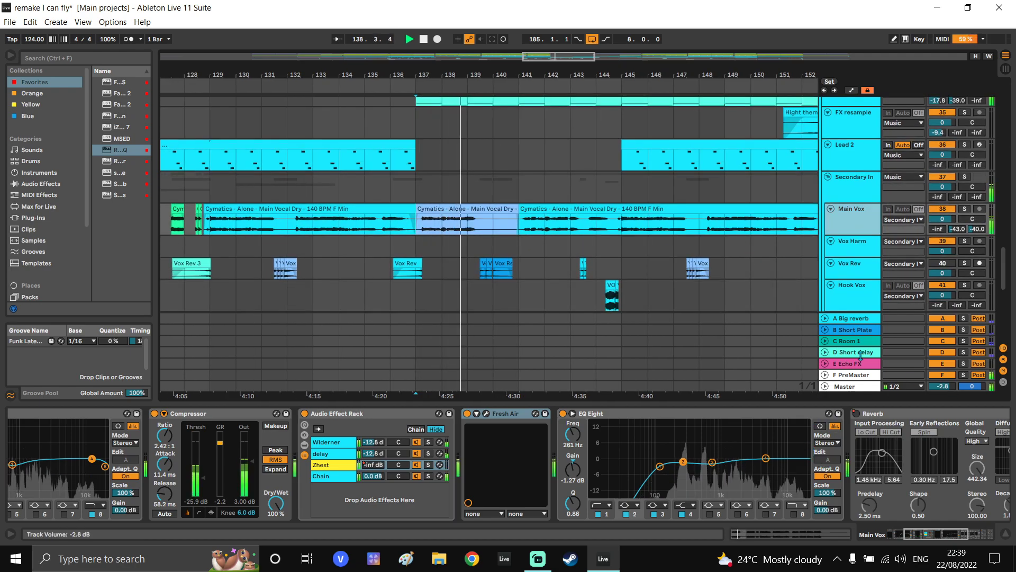
# Solo the Lead 2 track and listen to its clip from bar 121
pyautogui.scroll(1, 443, 211)
pyautogui.scroll(-3, 440, 212)
pyautogui.scroll(1, 326, 201)
pyautogui.click(250, 201)
pyautogui.moveTo(249, 201); pyautogui.dragTo(308, 228)
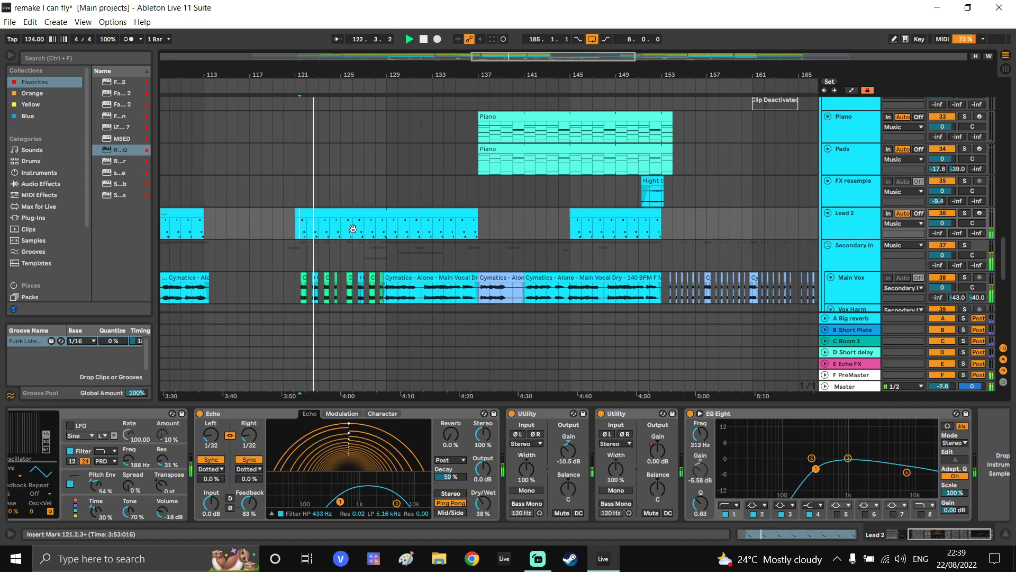
pyautogui.click(466, 228)
pyautogui.click(964, 214)
pyautogui.press('space')
pyautogui.press('space')
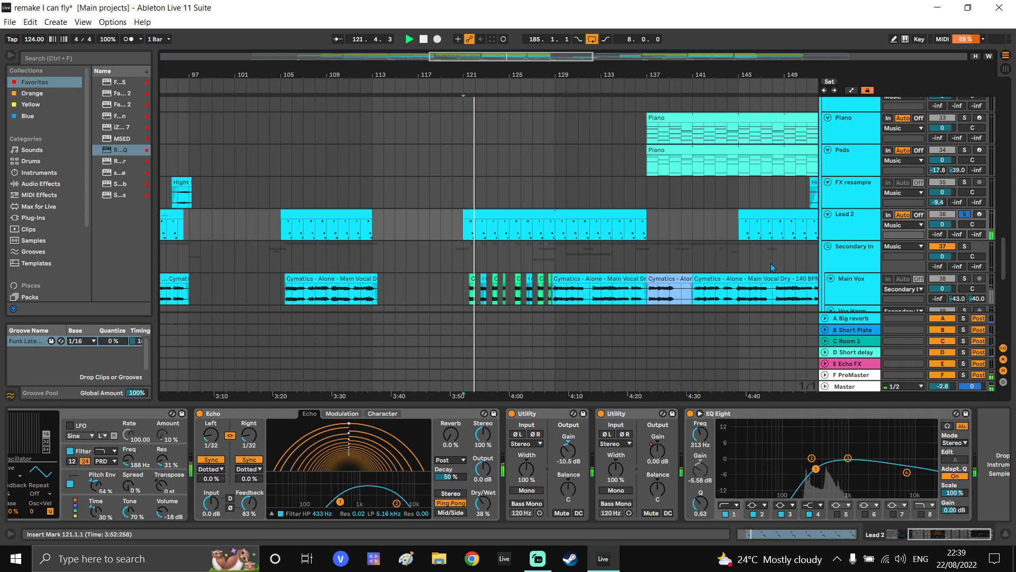
# Listen to the mix without the Lead 2 solo while viewing the F PreMaster track's effects
pyautogui.click(849, 375)
pyautogui.scroll(5, 545, 196)
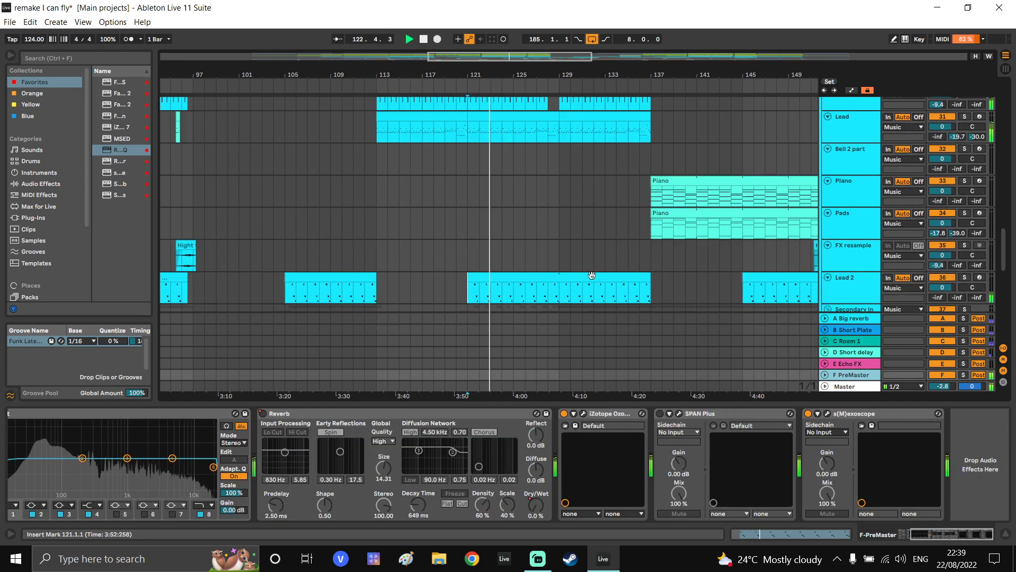
pyautogui.scroll(-1, 546, 195)
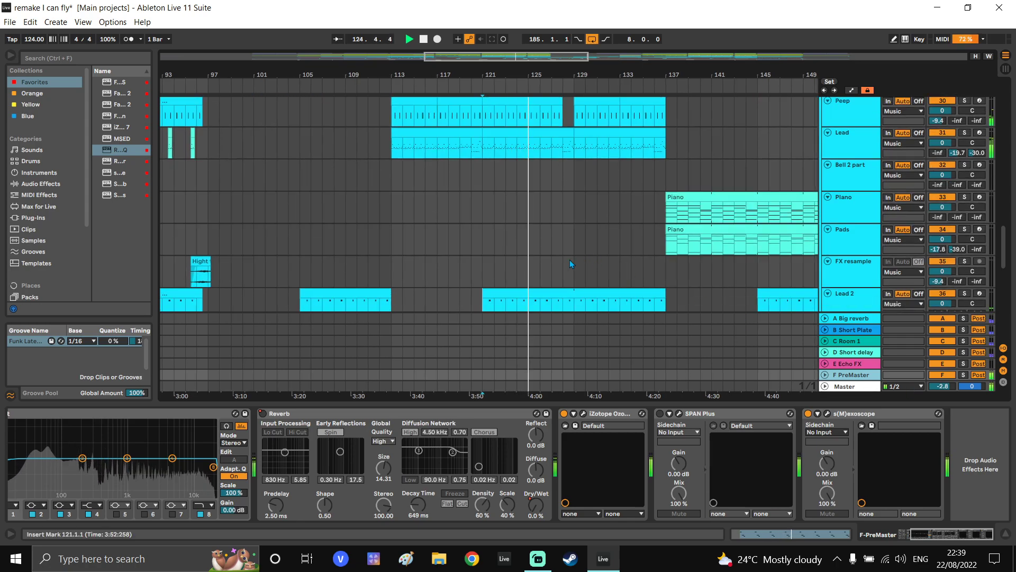
# Play the Main Vox section from bar 121 and inspect band 4 of the track's EQ Eight
pyautogui.scroll(-7, 577, 259)
pyautogui.click(479, 288)
pyautogui.press('space')
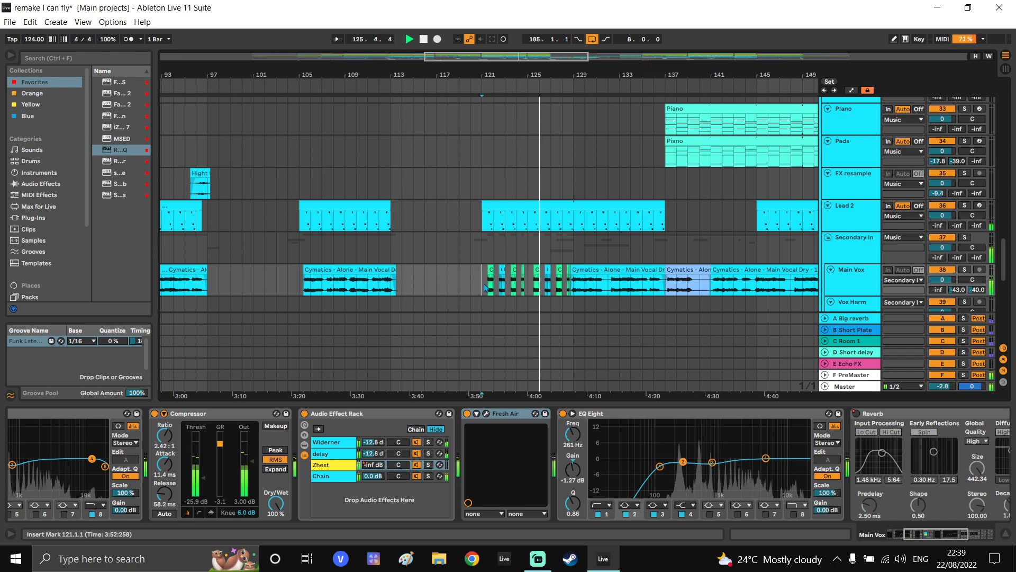
pyautogui.press('space')
pyautogui.click(854, 278)
pyautogui.moveTo(650, 447); pyautogui.dragTo(297, 449)
pyautogui.click(413, 458)
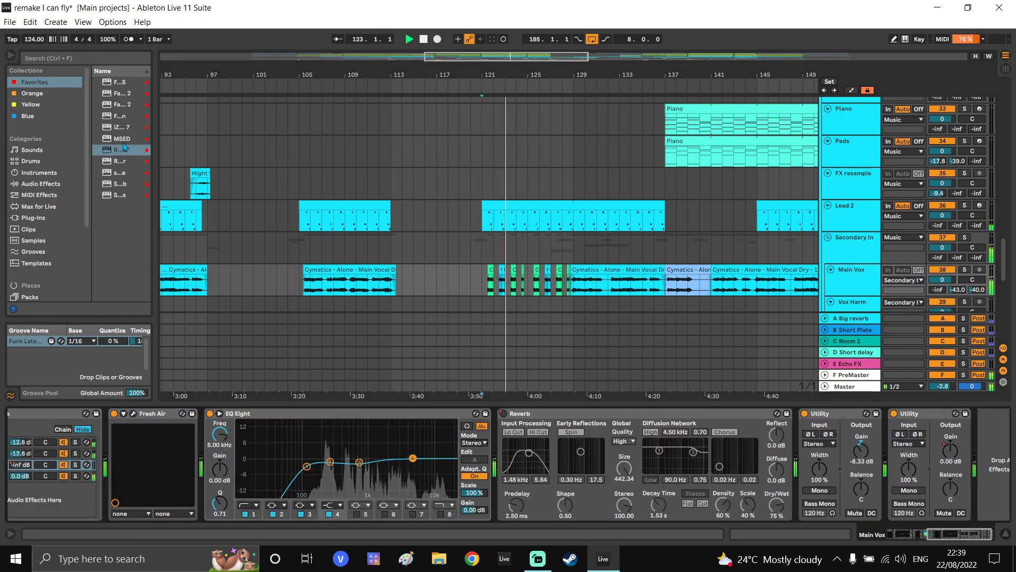
# Load a Red 2 EQ from the Favorites collection onto the Main Vox track after its EQ Eight
pyautogui.moveTo(151, 150); pyautogui.dragTo(203, 127)
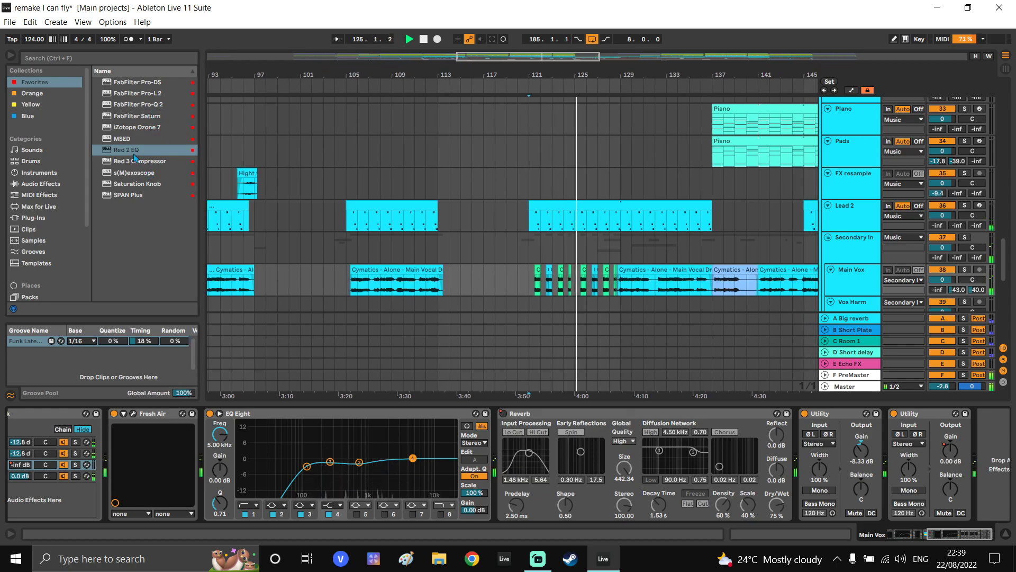
pyautogui.doubleClick(133, 153)
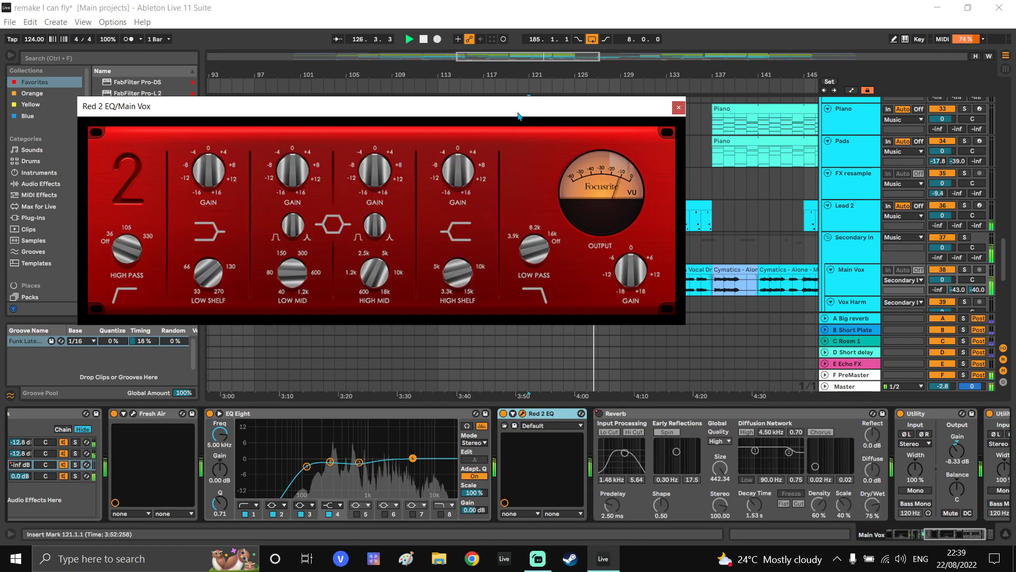
pyautogui.moveTo(533, 107); pyautogui.dragTo(314, 99)
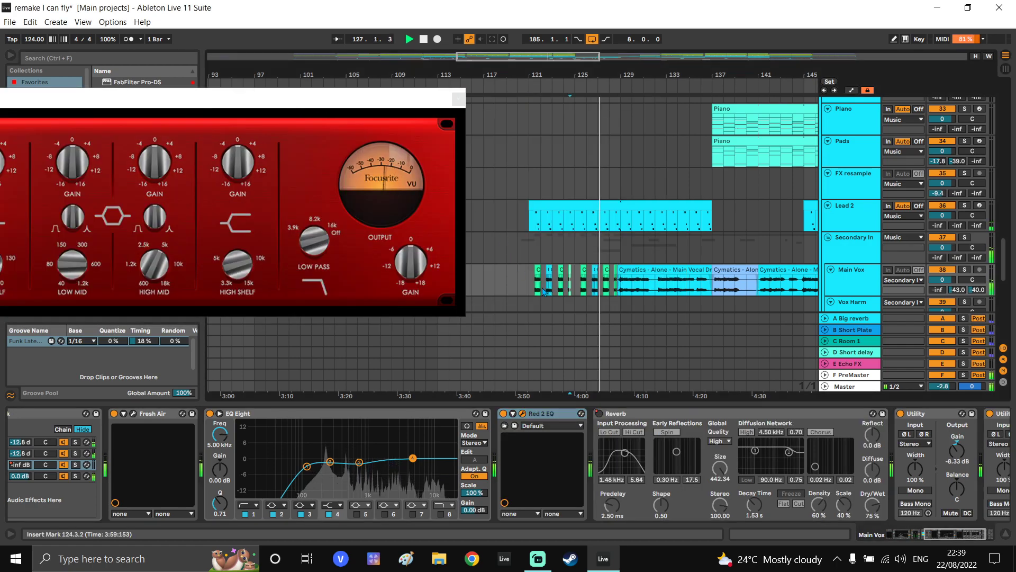
# Inspect the Red 2 EQ's controls and switch the device off and on to compare the vocal from bar 121
pyautogui.click(243, 253)
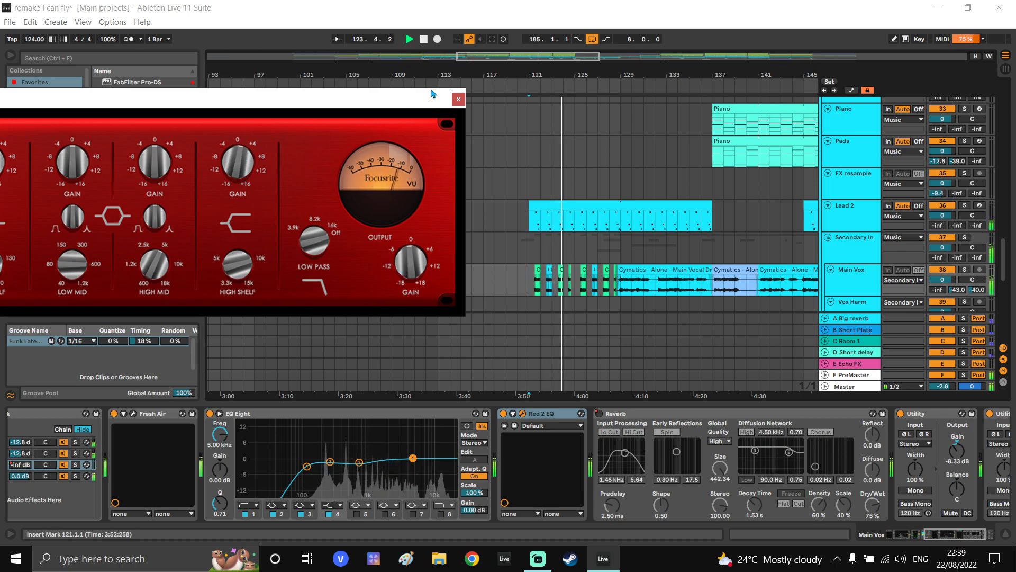
pyautogui.click(458, 99)
pyautogui.click(523, 413)
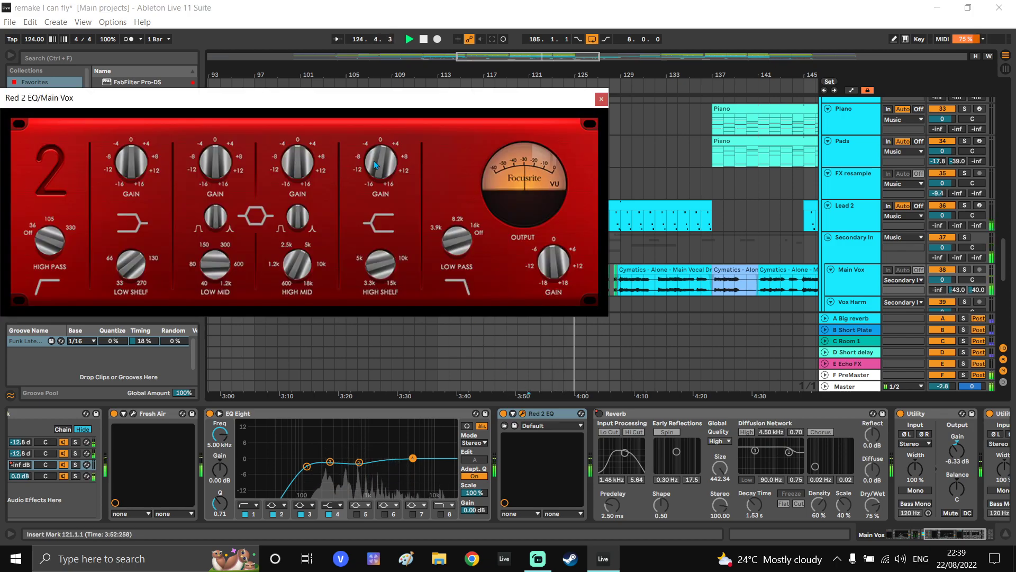
pyautogui.click(601, 100)
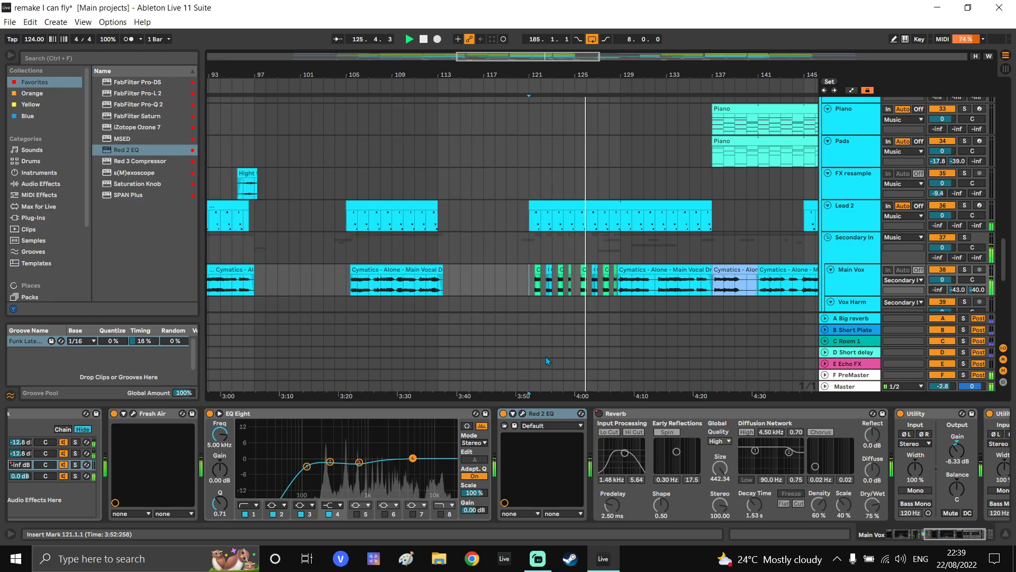
pyautogui.click(503, 413)
pyautogui.click(503, 414)
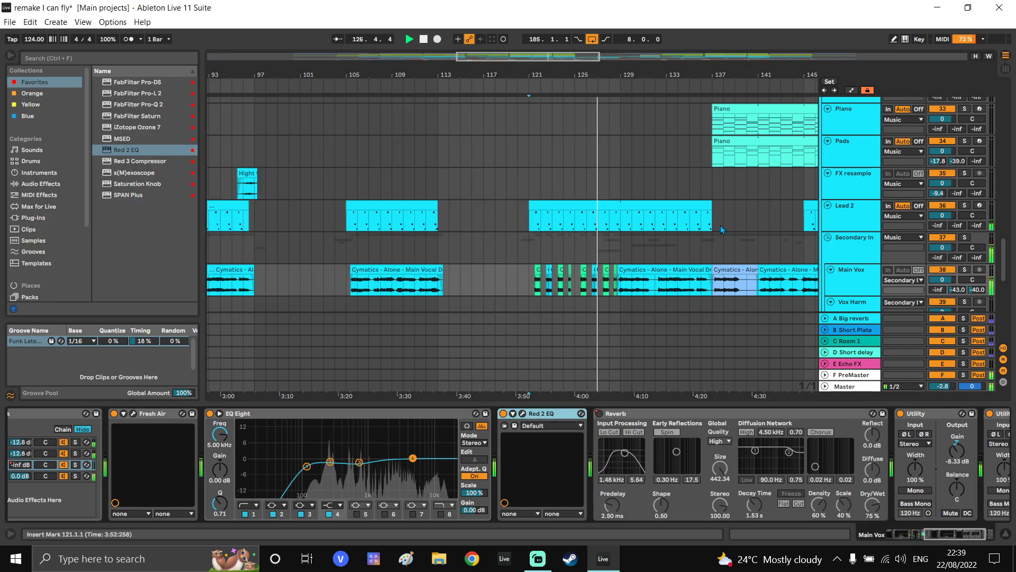
# Examine the arrangement after bar 121 around the Piano, Pads and Lead 2 clips while the mix plays
pyautogui.moveTo(762, 236); pyautogui.dragTo(634, 250)
pyautogui.moveTo(474, 274); pyautogui.dragTo(480, 265)
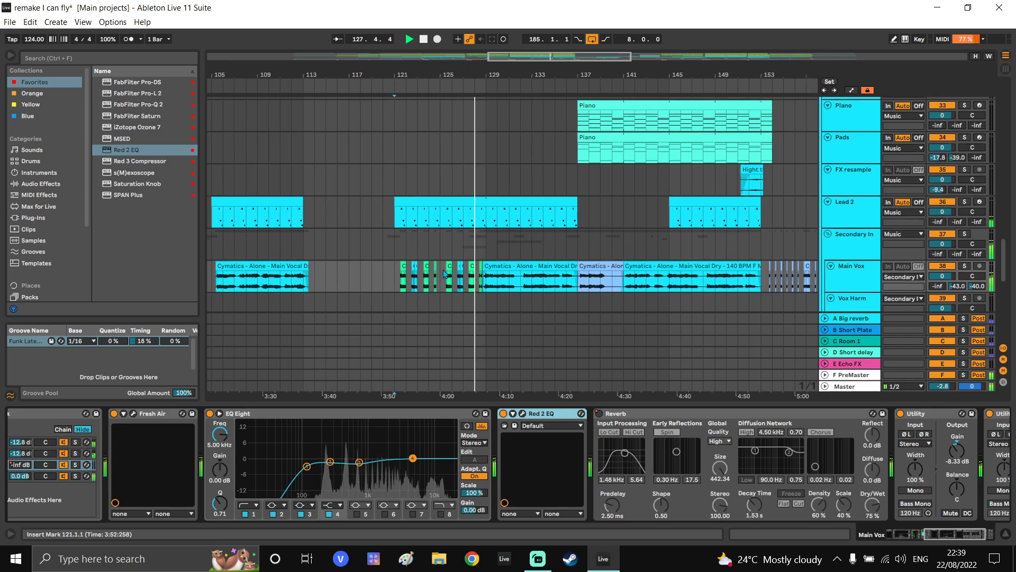
pyautogui.scroll(-4, 493, 275)
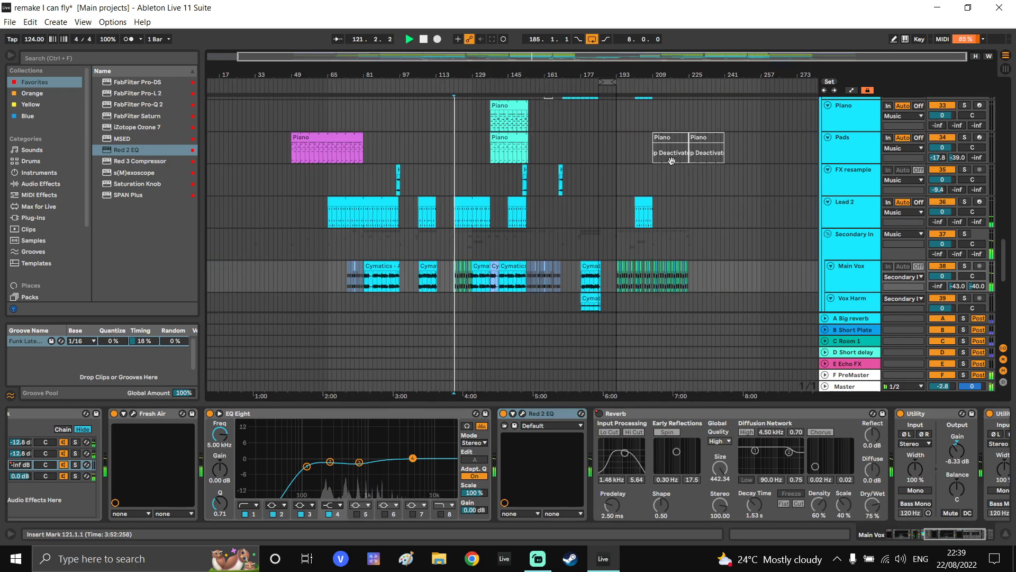
pyautogui.keyDown('ctrl'); pyautogui.keyDown('alt'); pyautogui.moveTo(537, 163); pyautogui.dragTo(499, 168); pyautogui.keyUp('alt'); pyautogui.keyUp('ctrl')
pyautogui.scroll(4, 498, 168)
pyautogui.scroll(1, 572, 186)
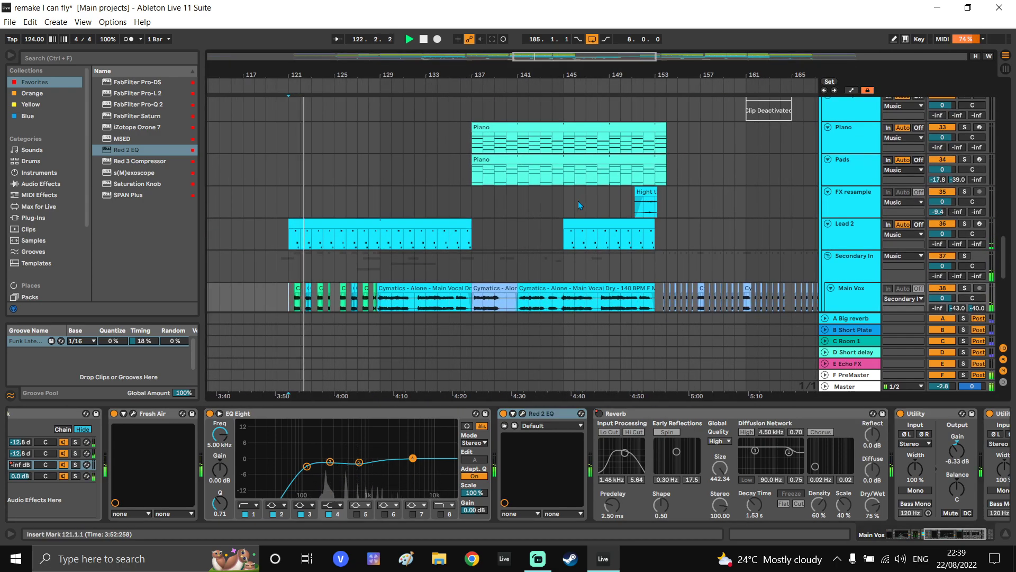
pyautogui.keyDown('ctrl'); pyautogui.keyDown('alt'); pyautogui.moveTo(577, 200); pyautogui.dragTo(573, 191); pyautogui.keyUp('alt'); pyautogui.keyUp('ctrl')
pyautogui.scroll(1, 562, 249)
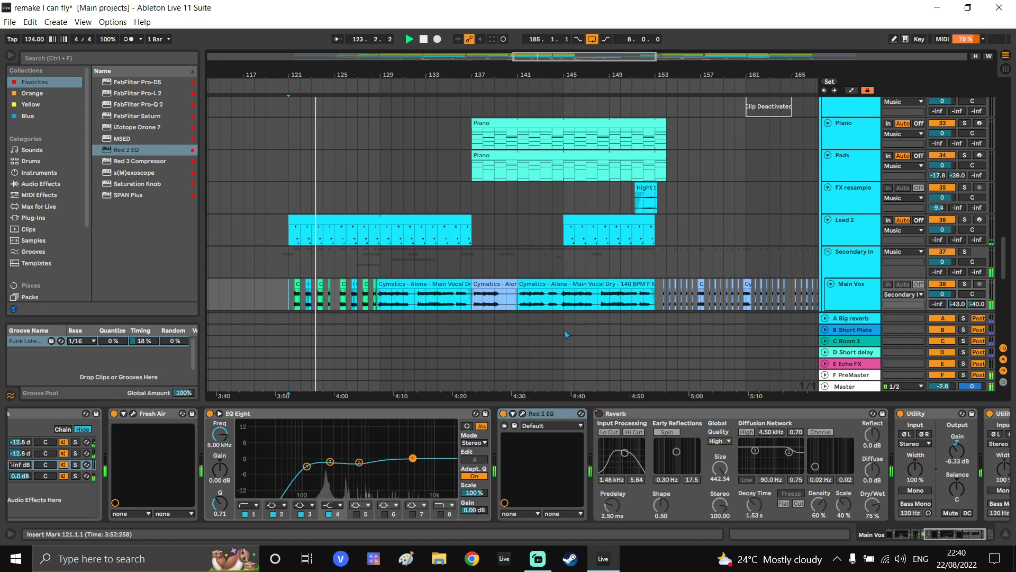
pyautogui.keyDown('ctrl'); pyautogui.keyDown('alt'); pyautogui.moveTo(584, 190); pyautogui.dragTo(545, 228); pyautogui.keyUp('alt'); pyautogui.keyUp('ctrl')
pyautogui.keyDown('ctrl'); pyautogui.keyDown('alt'); pyautogui.moveTo(672, 166); pyautogui.dragTo(580, 234); pyautogui.keyUp('alt'); pyautogui.keyUp('ctrl')
# Play the build-up from bar 164 and inspect the Snare roll track's device chain
pyautogui.click(589, 203)
pyautogui.press('space')
pyautogui.press('space')
pyautogui.keyDown('ctrl'); pyautogui.keyDown('alt'); pyautogui.moveTo(642, 178); pyautogui.dragTo(590, 216); pyautogui.keyUp('alt'); pyautogui.keyUp('ctrl')
pyautogui.scroll(3, 591, 215)
pyautogui.keyDown('ctrl'); pyautogui.keyDown('alt'); pyautogui.moveTo(631, 101); pyautogui.dragTo(588, 289); pyautogui.keyUp('alt'); pyautogui.keyUp('ctrl')
pyautogui.keyDown('ctrl'); pyautogui.keyDown('alt'); pyautogui.moveTo(586, 162); pyautogui.dragTo(572, 254); pyautogui.keyUp('alt'); pyautogui.keyUp('ctrl')
pyautogui.keyDown('ctrl'); pyautogui.keyDown('alt'); pyautogui.moveTo(601, 177); pyautogui.dragTo(591, 286); pyautogui.keyUp('alt'); pyautogui.keyUp('ctrl')
pyautogui.keyDown('ctrl'); pyautogui.keyDown('alt'); pyautogui.moveTo(612, 101); pyautogui.dragTo(602, 262); pyautogui.keyUp('alt'); pyautogui.keyUp('ctrl')
pyautogui.click(525, 151)
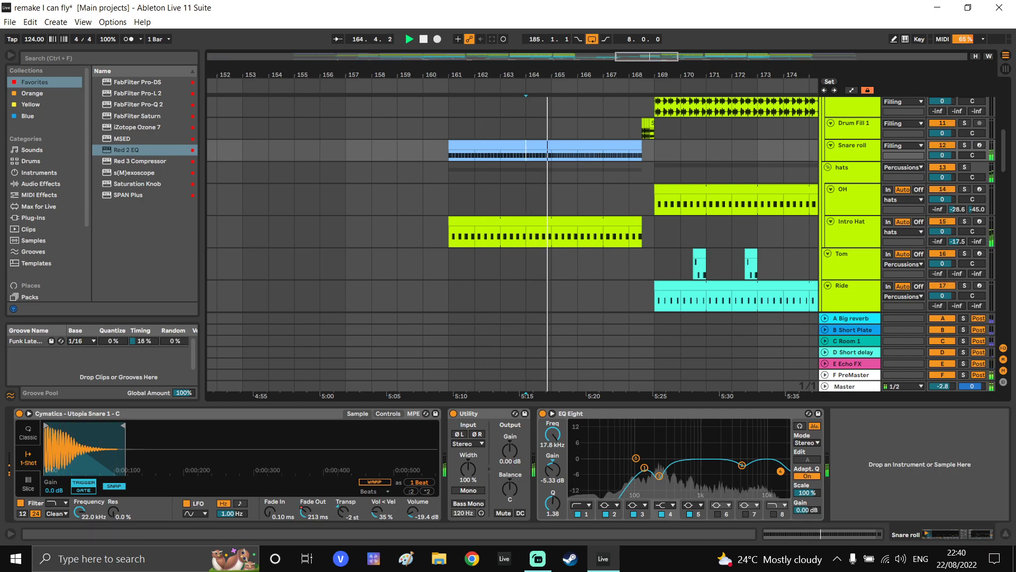
# Select the Peep track and show the gain automation of its second Utility in the arrangement
pyautogui.keyDown('ctrl'); pyautogui.keyDown('alt'); pyautogui.moveTo(645, 180); pyautogui.dragTo(631, 252); pyautogui.keyUp('alt'); pyautogui.keyUp('ctrl')
pyautogui.keyDown('ctrl'); pyautogui.keyDown('alt'); pyautogui.moveTo(633, 136); pyautogui.dragTo(622, 192); pyautogui.keyUp('alt'); pyautogui.keyUp('ctrl')
pyautogui.keyDown('ctrl'); pyautogui.keyDown('alt'); pyautogui.moveTo(629, 240); pyautogui.dragTo(606, 104); pyautogui.keyUp('alt'); pyautogui.keyUp('ctrl')
pyautogui.keyDown('ctrl'); pyautogui.keyDown('alt'); pyautogui.moveTo(615, 307); pyautogui.dragTo(596, 159); pyautogui.keyUp('alt'); pyautogui.keyUp('ctrl')
pyautogui.scroll(-3, 597, 159)
pyautogui.keyDown('ctrl'); pyautogui.keyDown('alt'); pyautogui.moveTo(599, 304); pyautogui.dragTo(597, 154); pyautogui.keyUp('alt'); pyautogui.keyUp('ctrl')
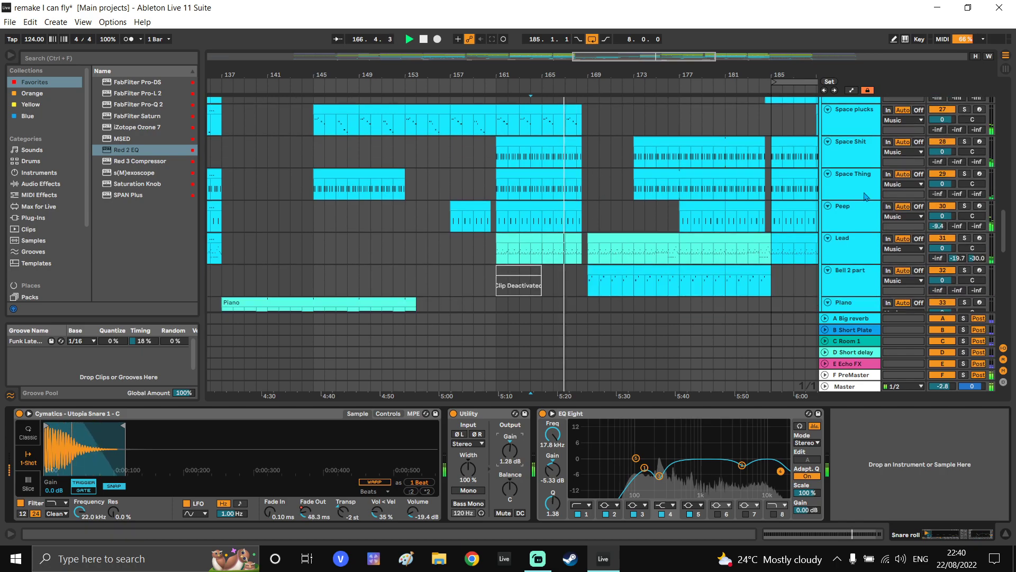
pyautogui.click(863, 207)
pyautogui.click(314, 451)
pyautogui.press('a')
# Audition the mix from bar 172 and from bar 112 while checking the Peep track's gain automation
pyautogui.scroll(-3, 601, 231)
pyautogui.scroll(1, 598, 230)
pyautogui.keyDown('ctrl'); pyautogui.keyDown('alt'); pyautogui.moveTo(600, 234); pyautogui.dragTo(601, 229); pyautogui.keyUp('alt'); pyautogui.keyUp('ctrl')
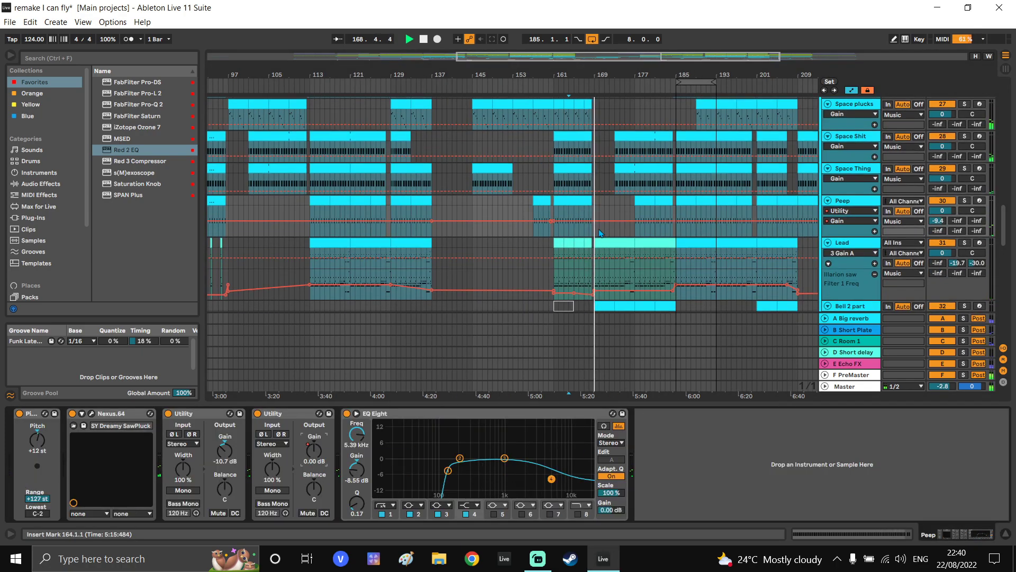
pyautogui.scroll(-1, 610, 221)
pyautogui.press('a')
pyautogui.scroll(-1, 614, 241)
pyautogui.click(611, 217)
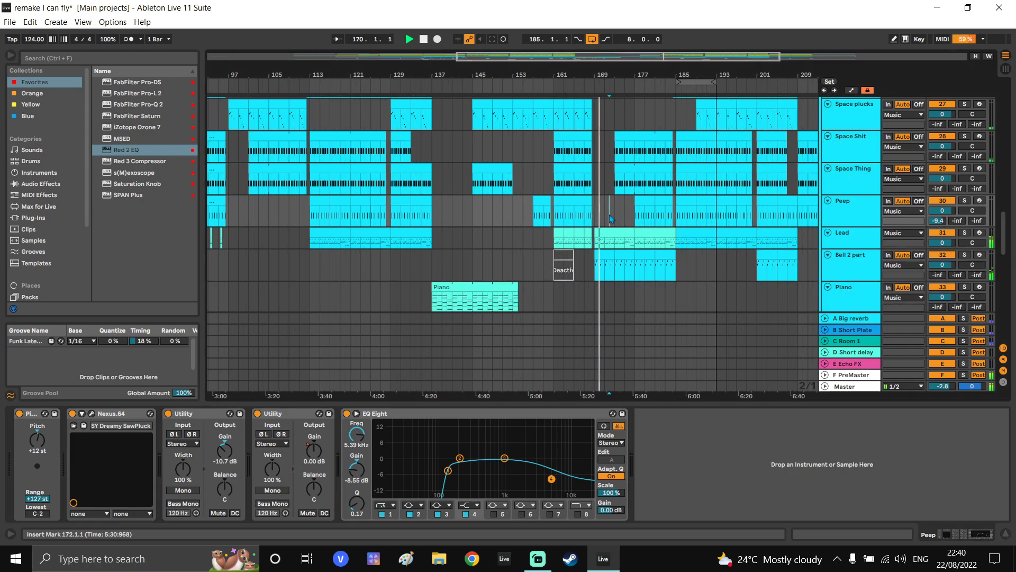
pyautogui.press('a')
pyautogui.scroll(1, 612, 218)
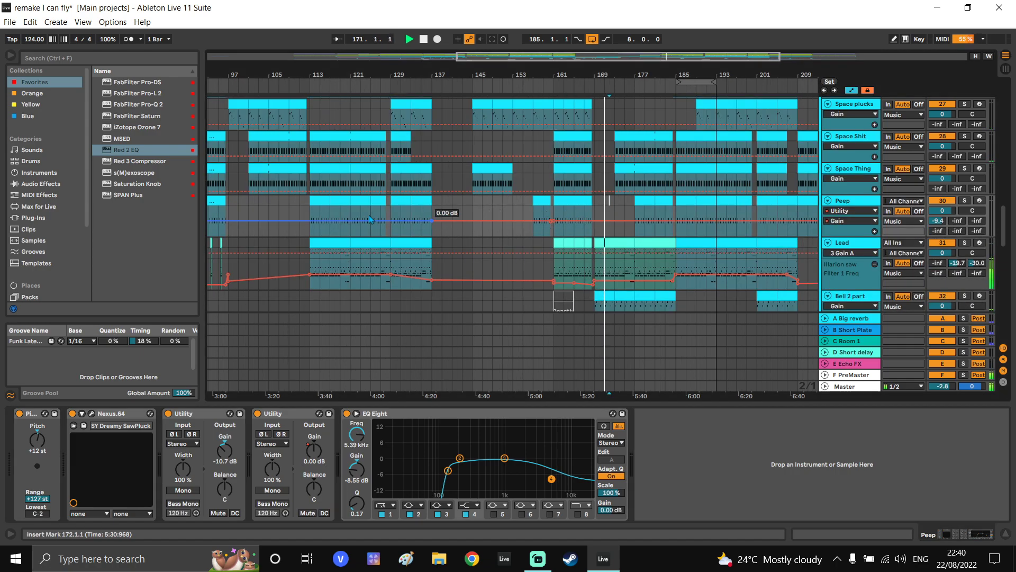
pyautogui.press('space')
pyautogui.press('space')
pyautogui.keyDown('ctrl'); pyautogui.keyDown('alt'); pyautogui.moveTo(310, 207); pyautogui.dragTo(467, 189); pyautogui.keyUp('alt'); pyautogui.keyUp('ctrl')
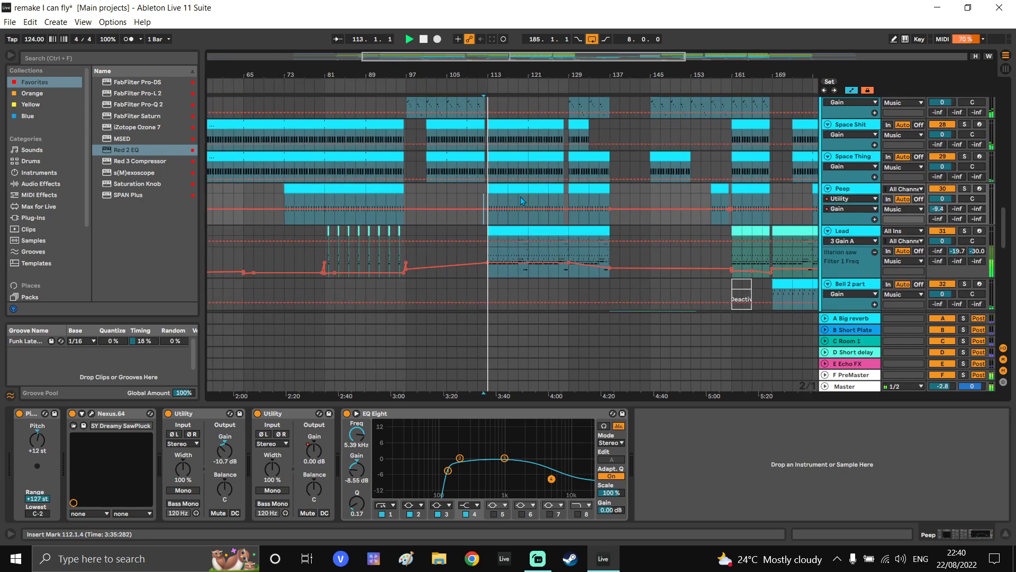
# Lower the Peep track's Utility gain automation before bar 97 to -8.82 dB while playing from bar 75
pyautogui.keyDown('ctrl'); pyautogui.keyDown('alt'); pyautogui.moveTo(335, 206); pyautogui.dragTo(386, 208); pyautogui.keyUp('alt'); pyautogui.keyUp('ctrl')
pyautogui.scroll(2, 386, 208)
pyautogui.click(560, 212)
pyautogui.moveTo(544, 211); pyautogui.dragTo(544, 213)
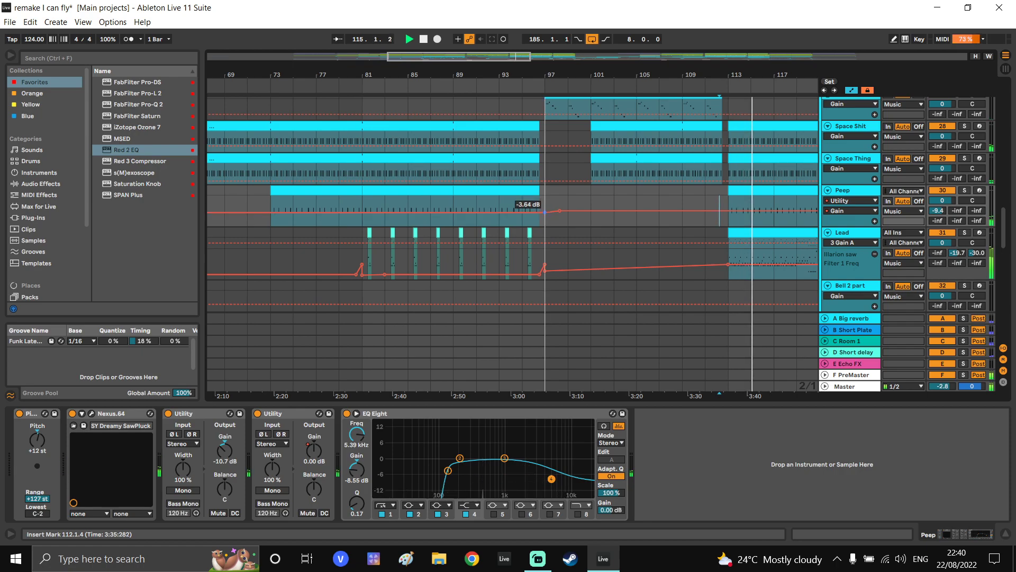
pyautogui.click(294, 210)
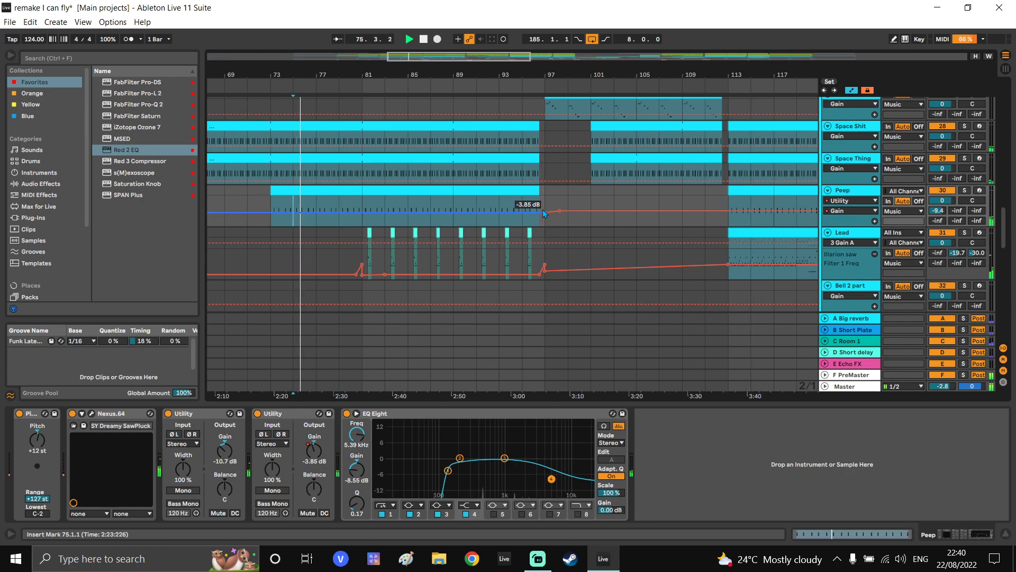
pyautogui.moveTo(544, 215); pyautogui.dragTo(544, 218)
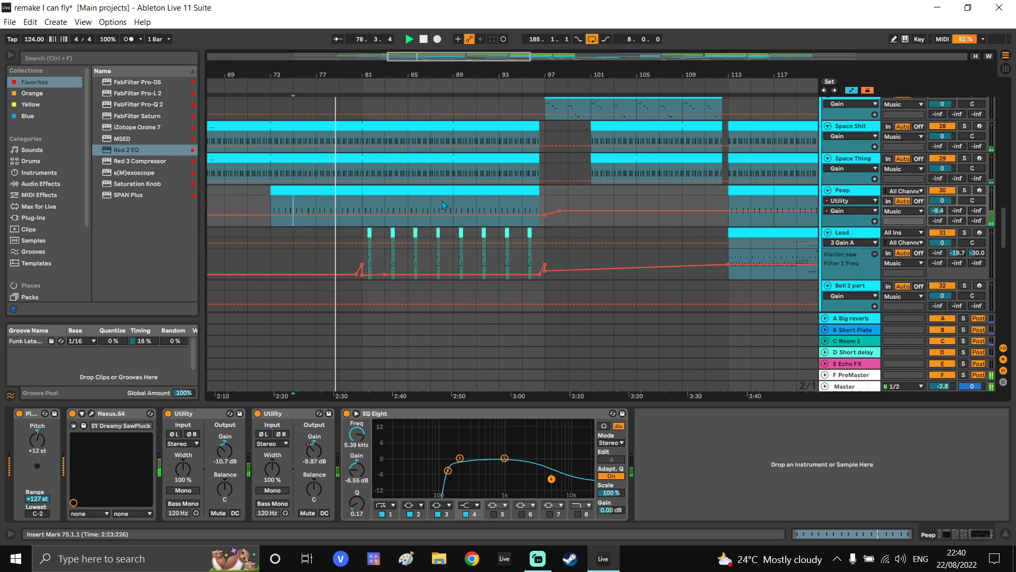
pyautogui.click(363, 214)
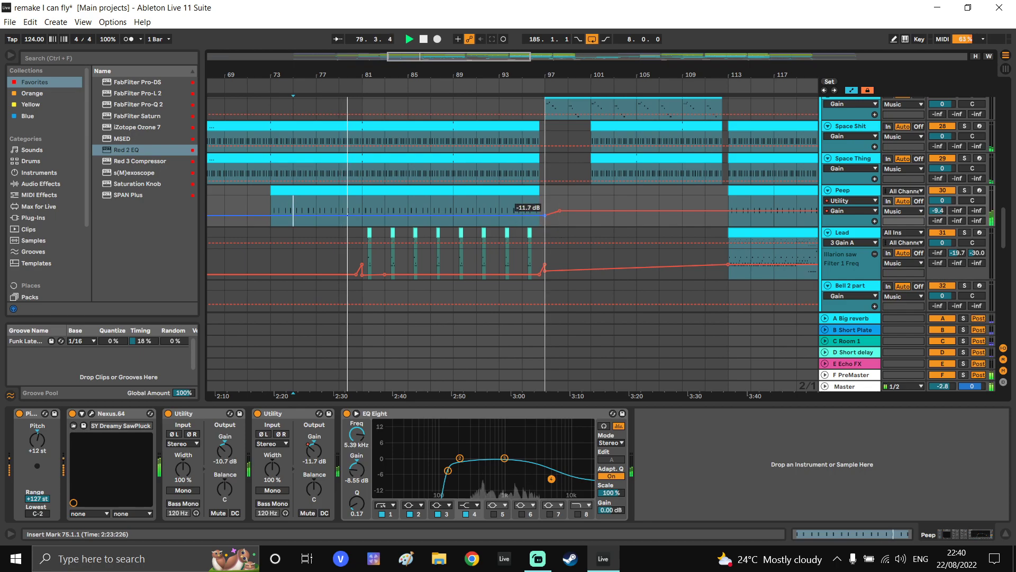
# Select 16 bars of the Peep track's lowered gain automation starting at bar 73 for copying
pyautogui.moveTo(333, 210); pyautogui.dragTo(458, 205)
pyautogui.scroll(-3, 459, 205)
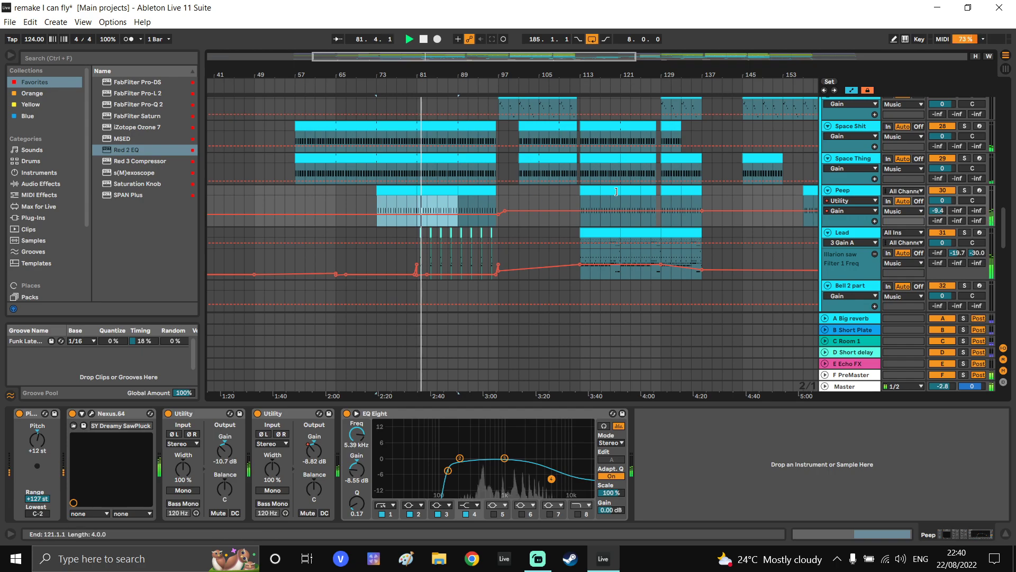
pyautogui.hscroll(2, 557, 201)
# Play from bar 113 and examine the Peep track's gain automation around the clips at bars 157 to 169
pyautogui.click(531, 207)
pyautogui.press('space')
pyautogui.scroll(3, 545, 207)
pyautogui.moveTo(524, 207); pyautogui.dragTo(577, 218)
pyautogui.scroll(-3, 577, 218)
pyautogui.moveTo(678, 218); pyautogui.dragTo(515, 217)
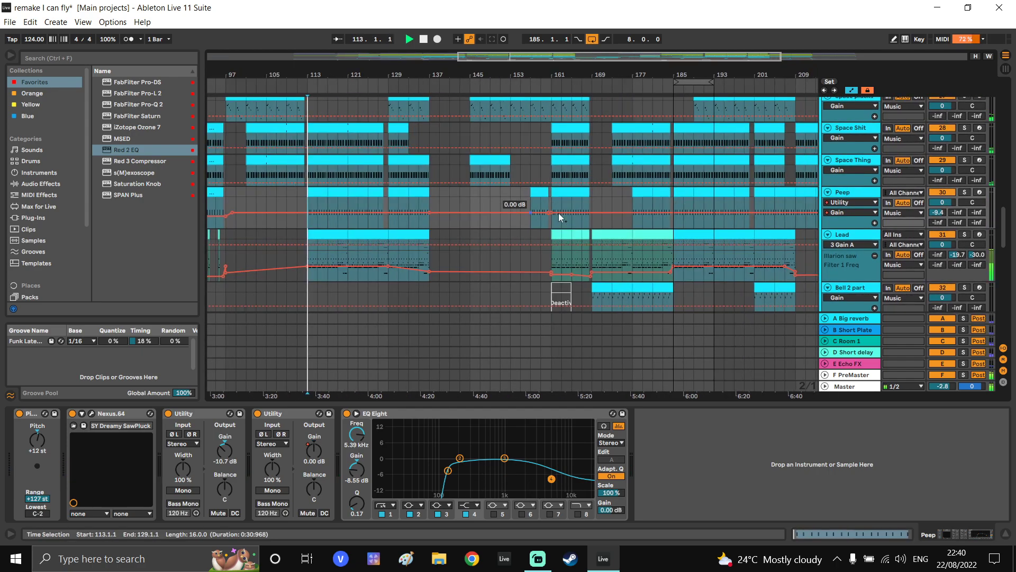
pyautogui.scroll(3, 586, 216)
pyautogui.scroll(1, 545, 220)
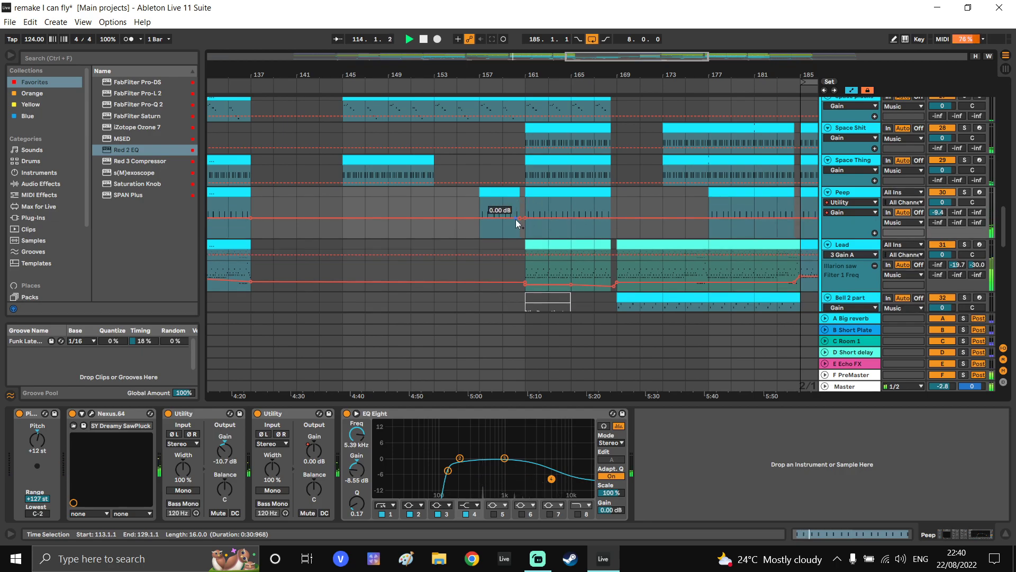
# Paste the 16 bars of lowered gain automation onto the Peep track from bar 153 to 169
pyautogui.scroll(-2, 518, 222)
pyautogui.click(487, 208)
pyautogui.hotkey('ctrl', 'v')
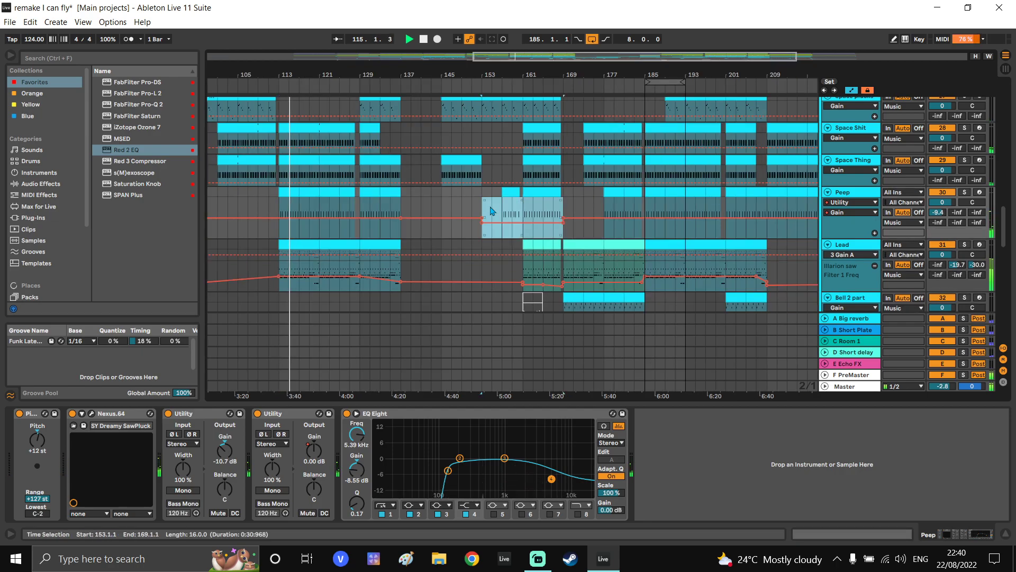
# Shift the edges of the pasted Peep gain dip to about bar 155 at its start and just past bar 169 at its end
pyautogui.hscroll(3, 496, 209)
pyautogui.click(490, 222)
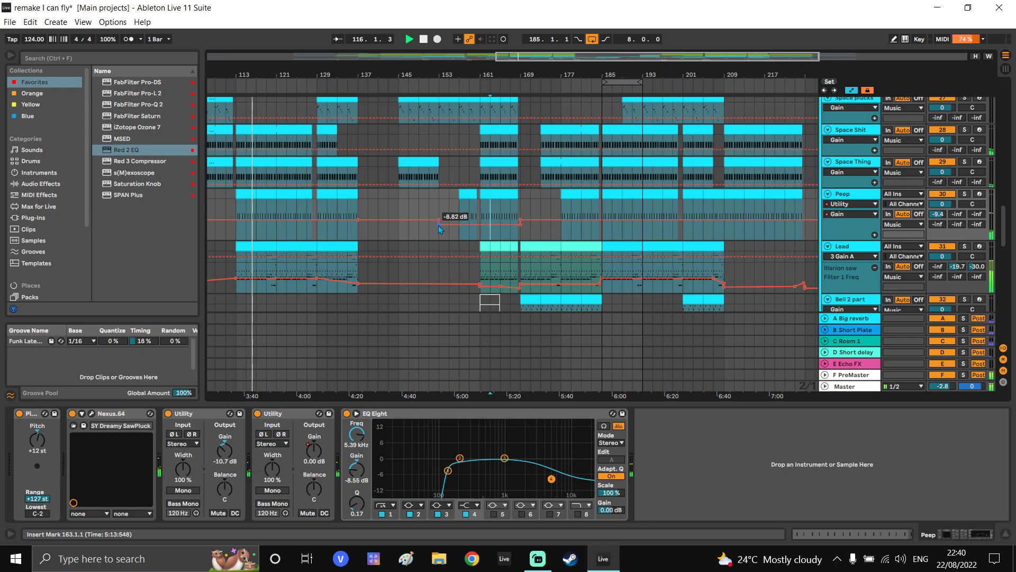
pyautogui.moveTo(452, 225); pyautogui.dragTo(447, 218)
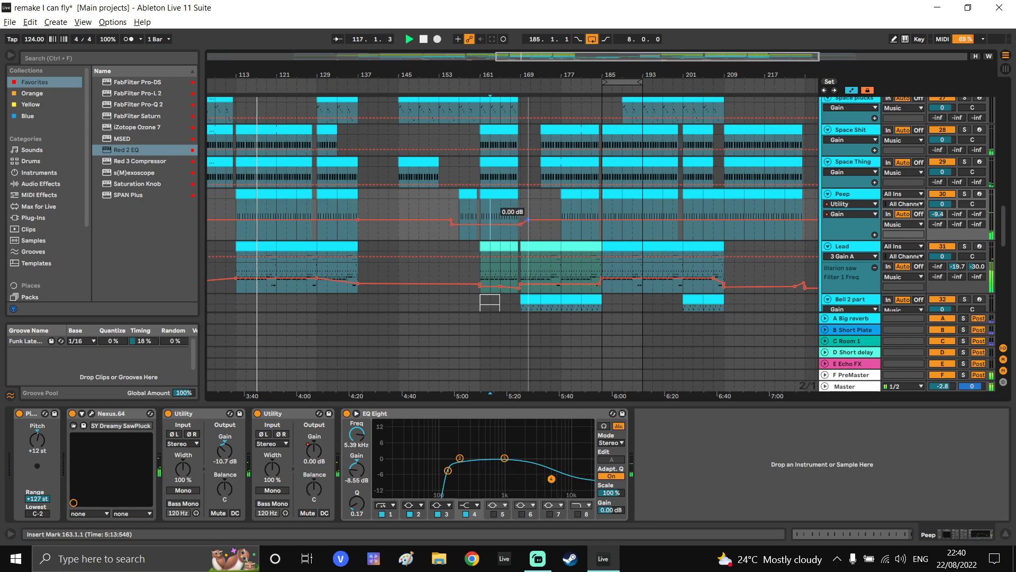
# Recolour the Peep clips between bars 157 and 169 and the clips from bar 73 to 97 green
pyautogui.rightClick(464, 196)
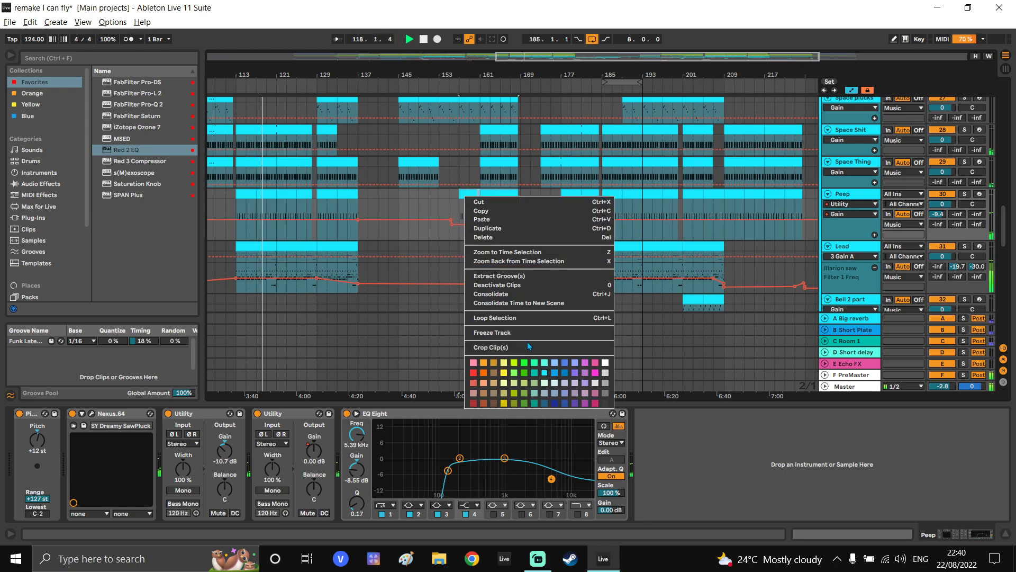
pyautogui.click(534, 362)
pyautogui.hscroll(-6, 460, 204)
pyautogui.click(429, 201)
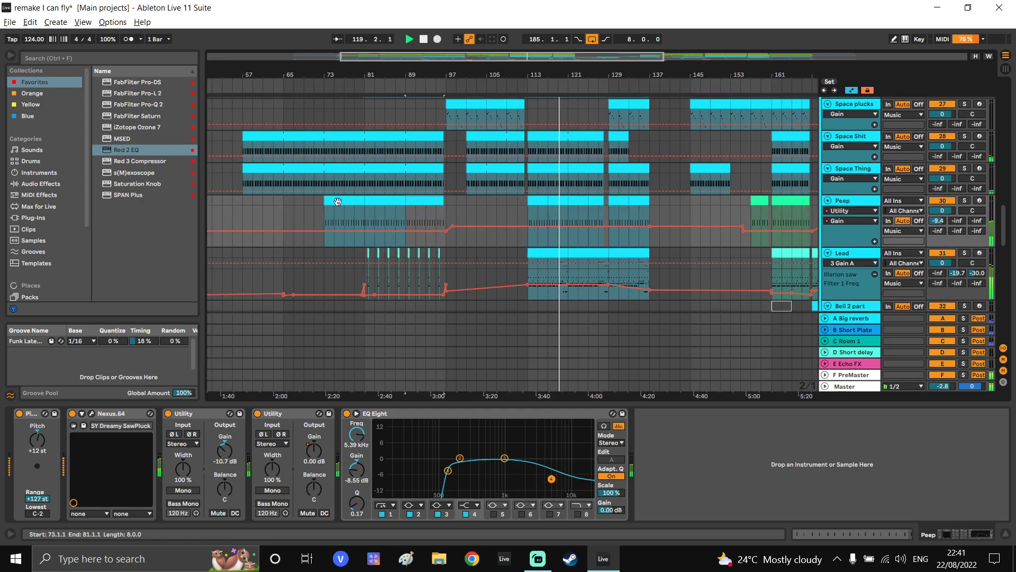
pyautogui.rightClick(337, 202)
pyautogui.click(408, 367)
# Lower the Peep track's gain automation to -8.82 dB from about bar 209, audition it and hide the automation lanes
pyautogui.hscroll(5, 534, 195)
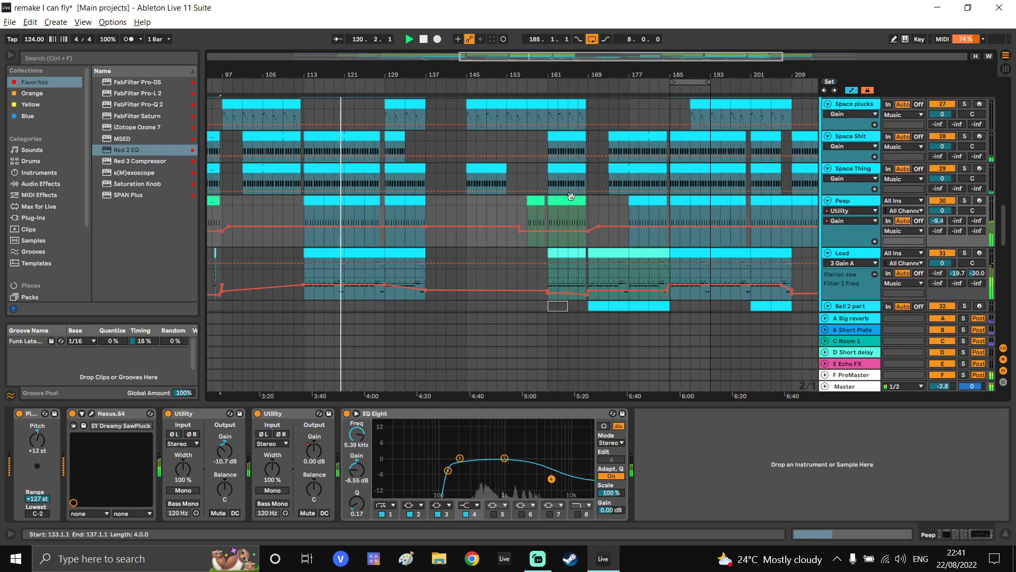
pyautogui.hscroll(4, 556, 207)
pyautogui.click(591, 216)
pyautogui.scroll(3, 612, 214)
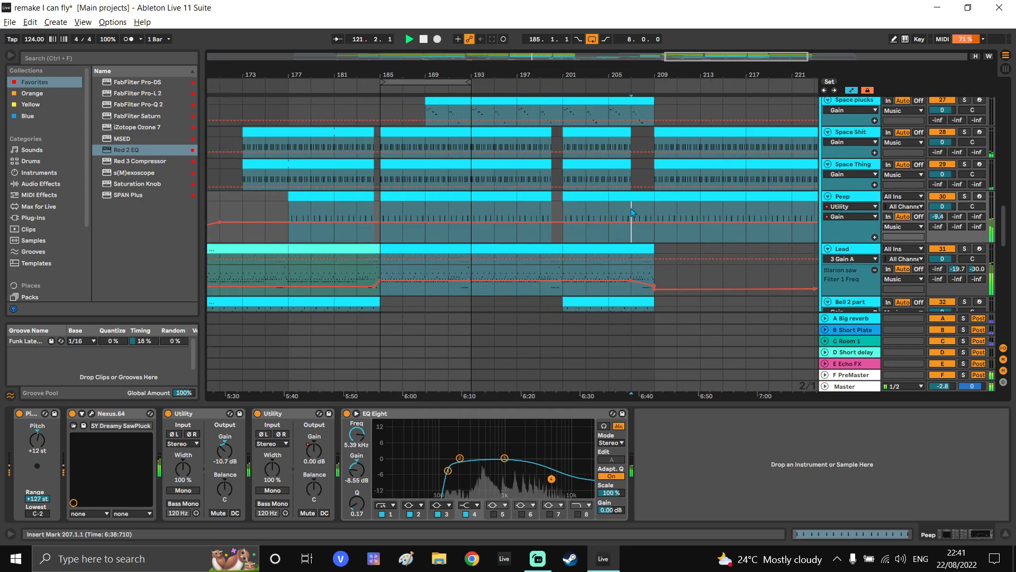
pyautogui.moveTo(631, 212); pyautogui.dragTo(815, 212)
pyautogui.moveTo(588, 207); pyautogui.dragTo(555, 228)
pyautogui.click(552, 228)
pyautogui.moveTo(715, 222); pyautogui.dragTo(738, 230)
pyautogui.moveTo(651, 207); pyautogui.dragTo(638, 120)
pyautogui.press('a')
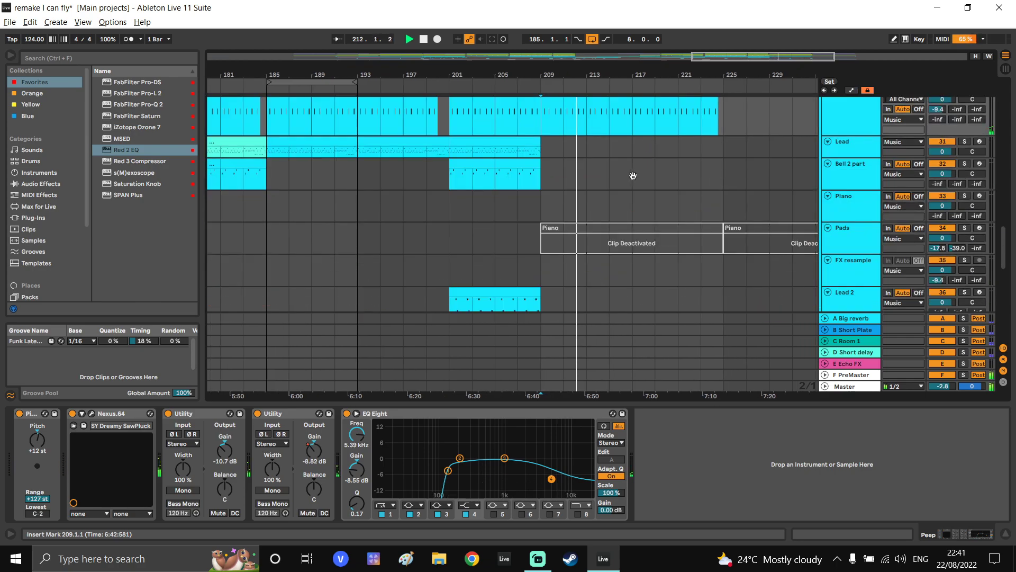
# Play the arrangement from bar 193 and loop bars 193 to 199
pyautogui.moveTo(635, 170); pyautogui.dragTo(633, 244)
pyautogui.scroll(-1, 616, 176)
pyautogui.moveTo(617, 179); pyautogui.dragTo(631, 302)
pyautogui.moveTo(581, 175); pyautogui.dragTo(626, 225)
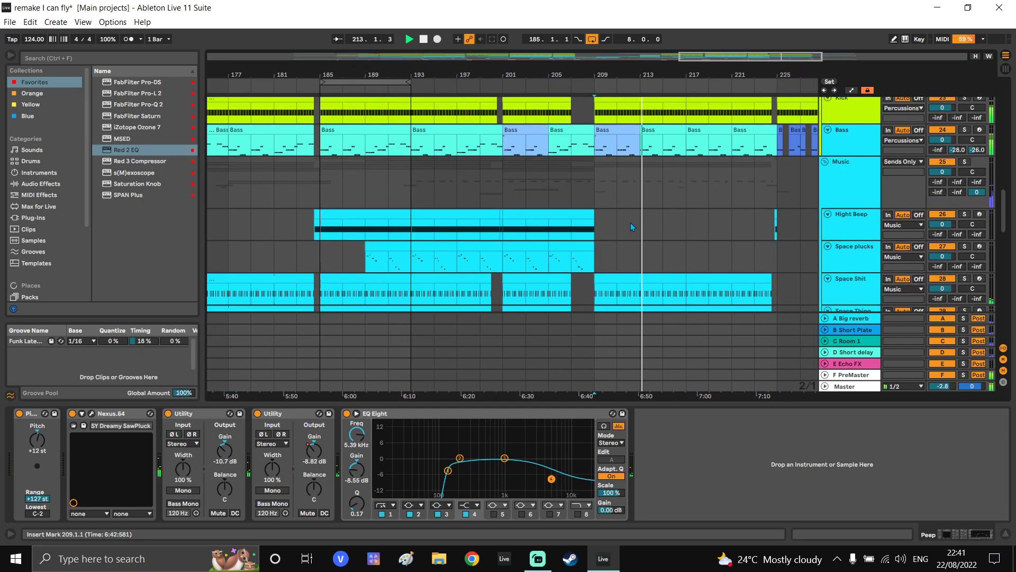
pyautogui.moveTo(485, 191); pyautogui.dragTo(494, 202)
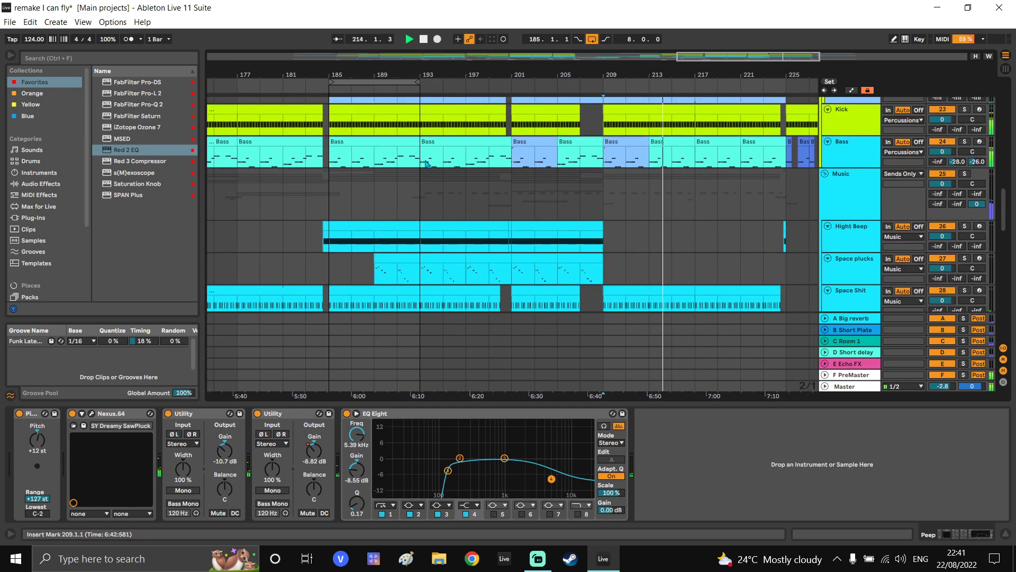
pyautogui.click(426, 162)
pyautogui.press('space')
pyautogui.press('space')
pyautogui.keyDown('shift'); pyautogui.click(516, 167); pyautogui.keyUp('shift')
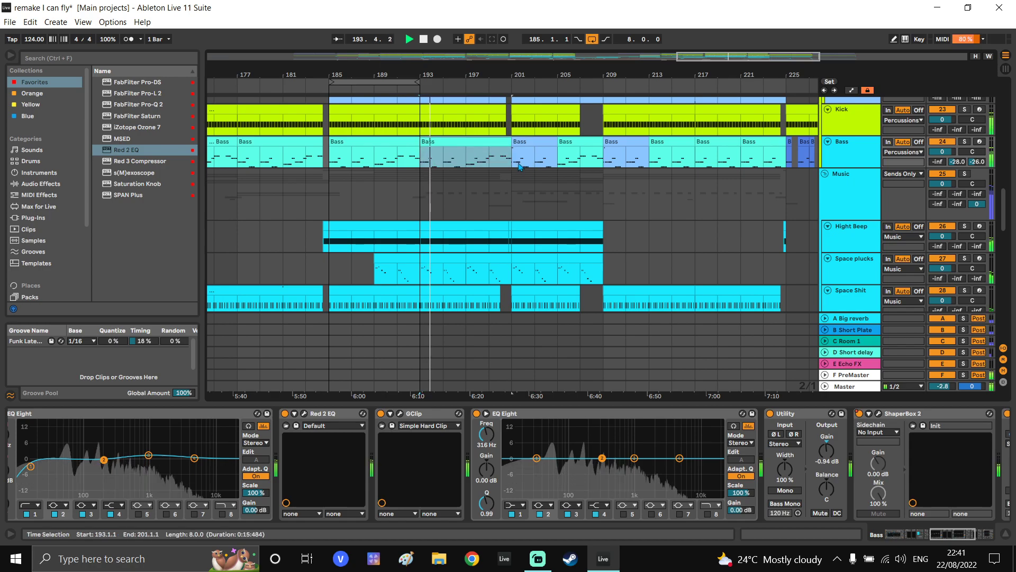
pyautogui.hotkey('ctrl', 'l')
pyautogui.scroll(2, 519, 167)
pyautogui.moveTo(496, 83); pyautogui.dragTo(451, 84)
pyautogui.scroll(-6, 535, 214)
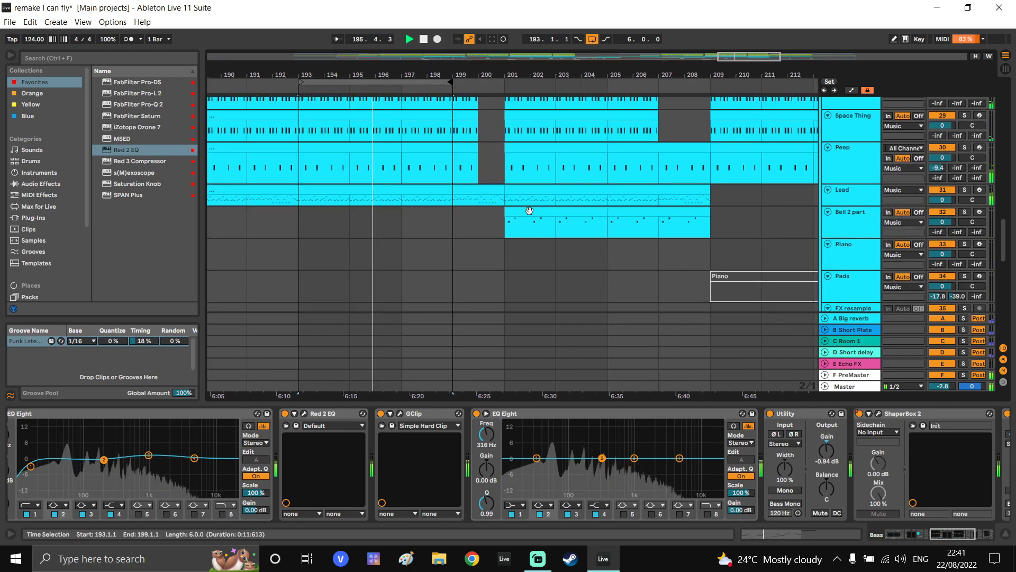
# Move the playback loop to bars 201 to 205
pyautogui.click(517, 226)
pyautogui.moveTo(517, 226); pyautogui.dragTo(558, 211)
pyautogui.hotkey('ctrl', 'l')
# Dip band 2 of the Bass track's second EQ Eight by about 1.36 dB at about 220 Hz
pyautogui.moveTo(590, 144); pyautogui.dragTo(574, 433)
pyautogui.click(862, 226)
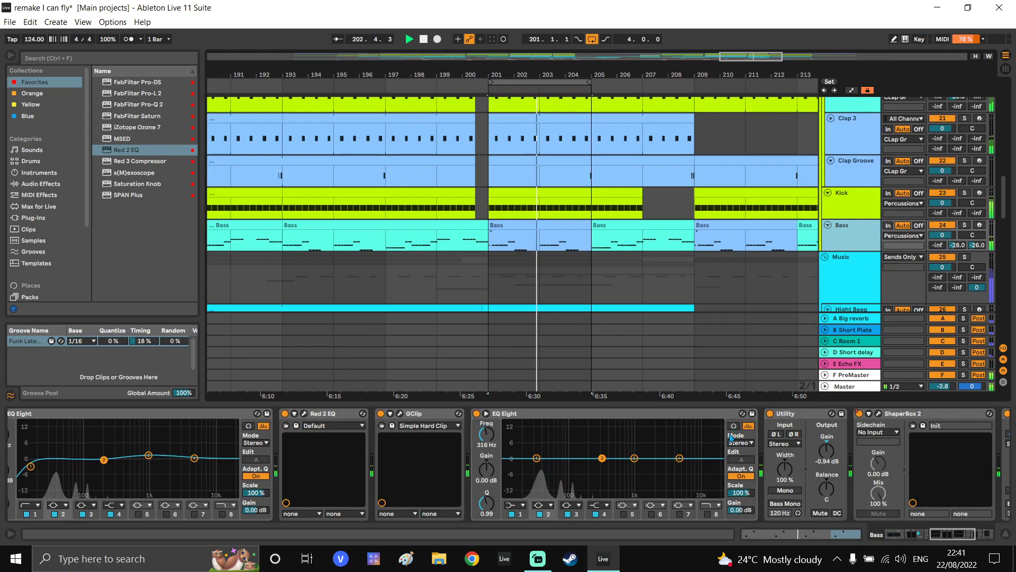
pyautogui.scroll(-5, 534, 433)
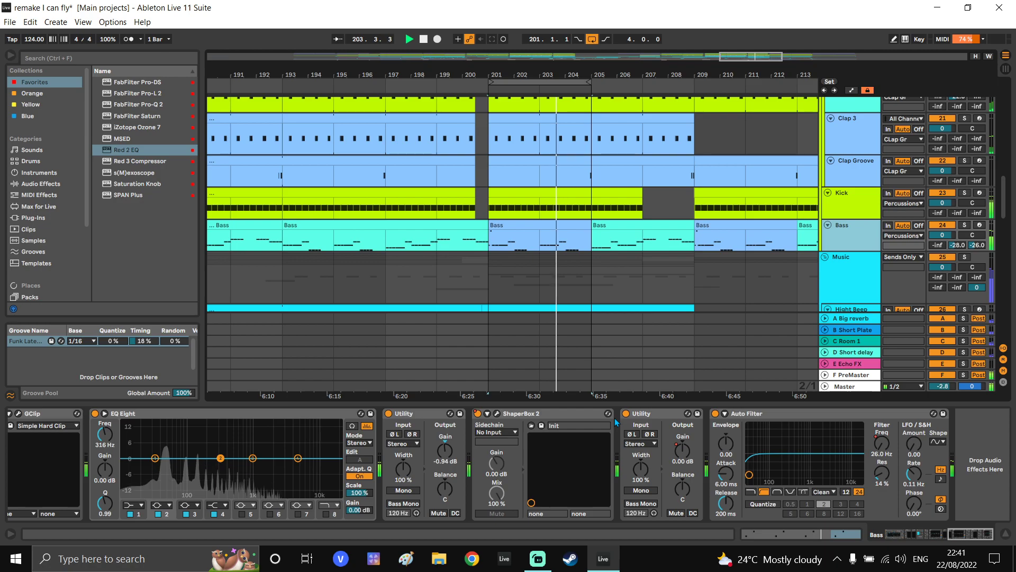
pyautogui.click(899, 374)
pyautogui.click(774, 252)
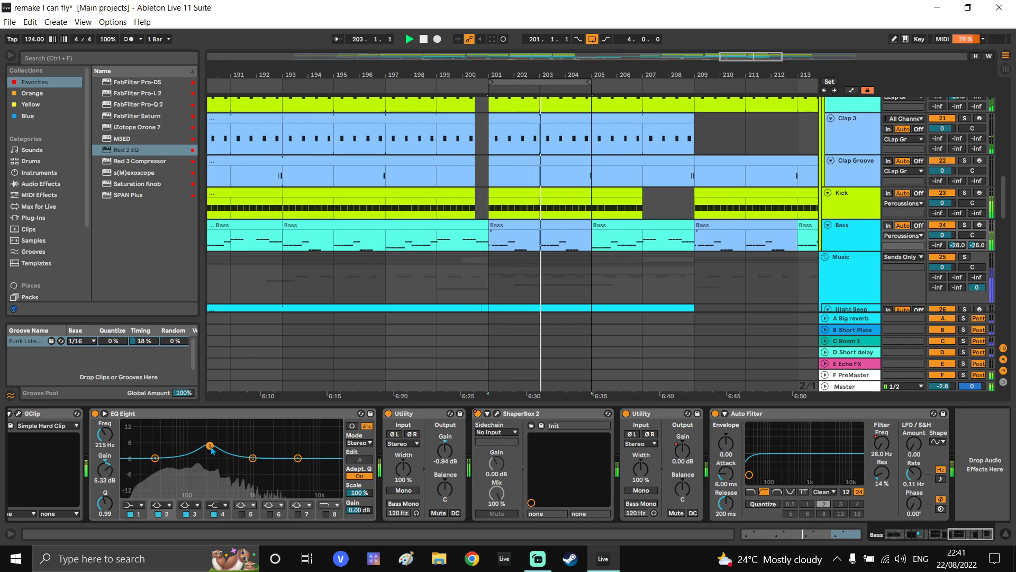
pyautogui.moveTo(211, 460); pyautogui.dragTo(210, 463)
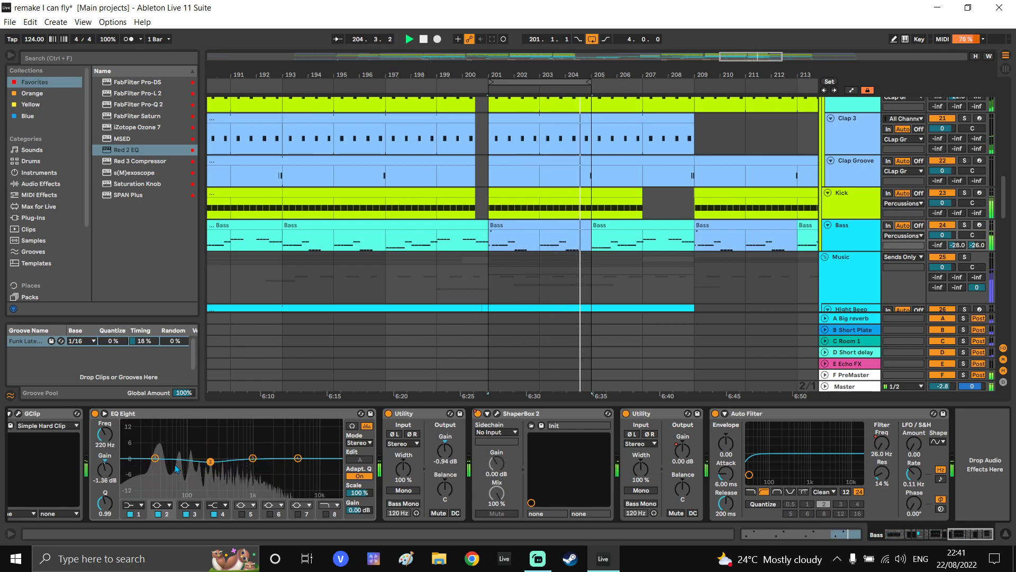
# Check the PreMaster's effects chain and solo the Percussions group
pyautogui.click(852, 374)
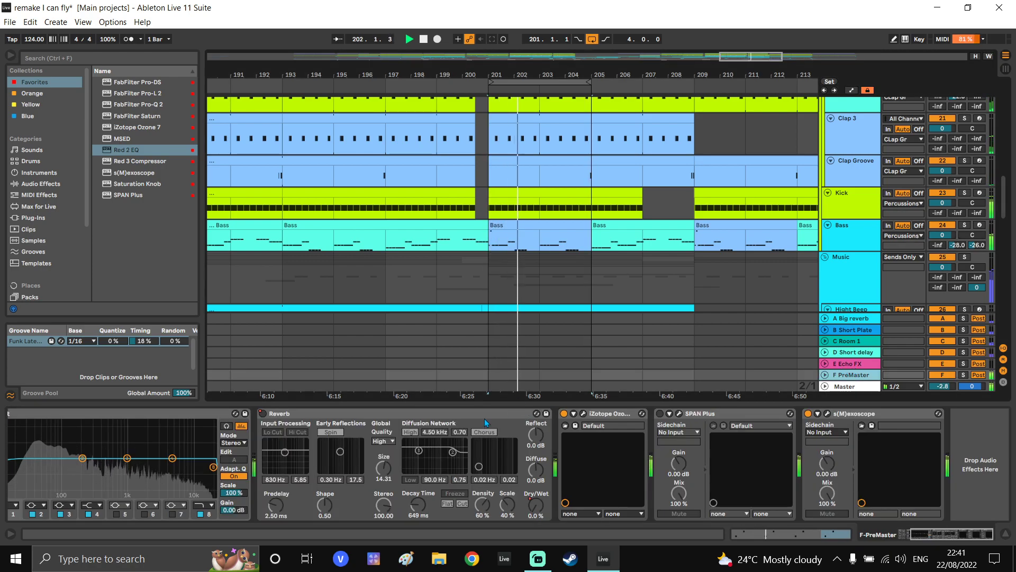
pyautogui.scroll(4, 635, 460)
pyautogui.scroll(10, 645, 312)
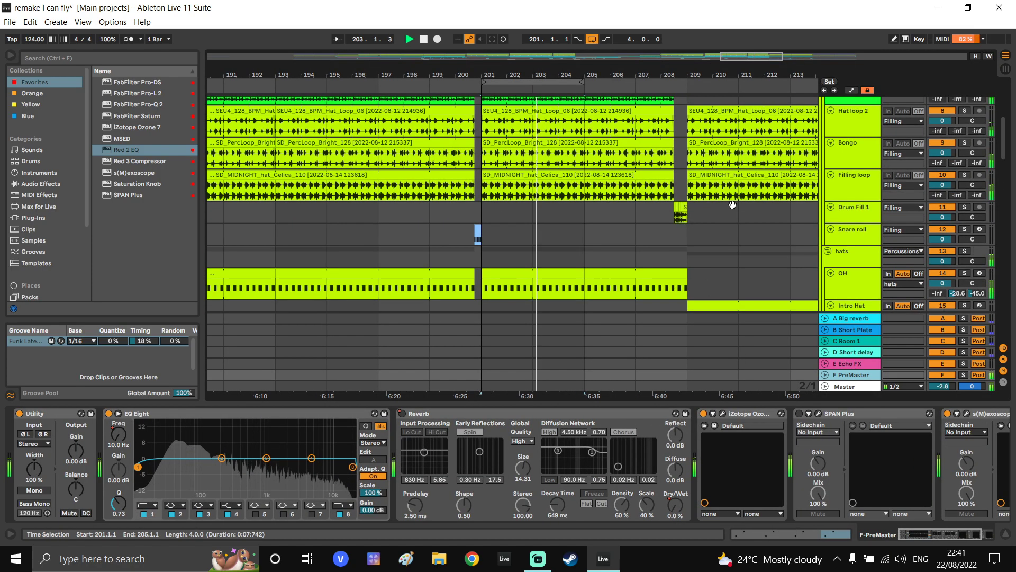
pyautogui.click(855, 170)
pyautogui.press('s')
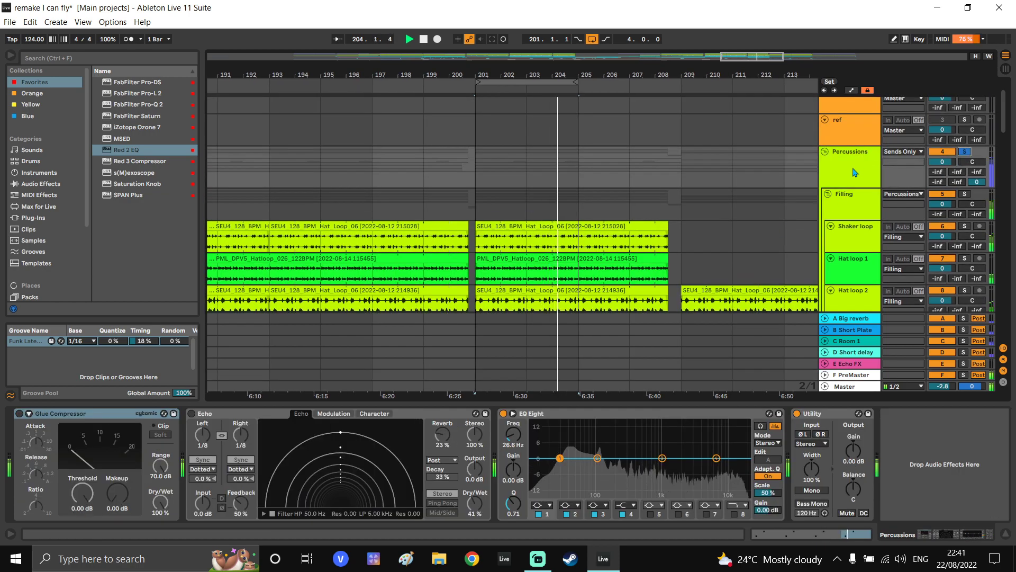
# Remove the Echo effect from the Percussions group and rename the group as Drums
pyautogui.rightClick(432, 413)
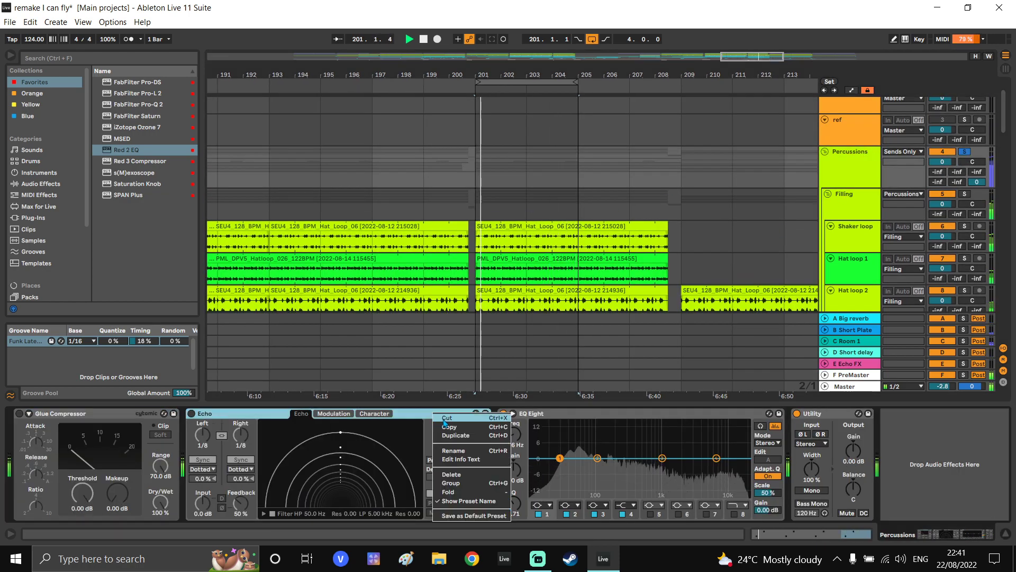
pyautogui.click(449, 424)
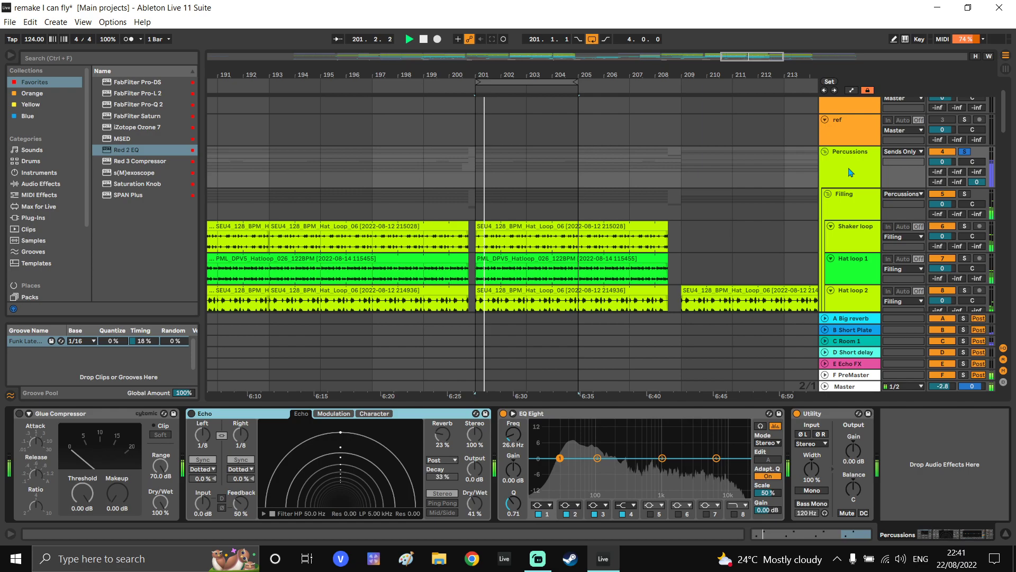
pyautogui.press('Delete')
pyautogui.hotkey('ctrl', 'r')
pyautogui.write('Drums')
pyautogui.press('Return')
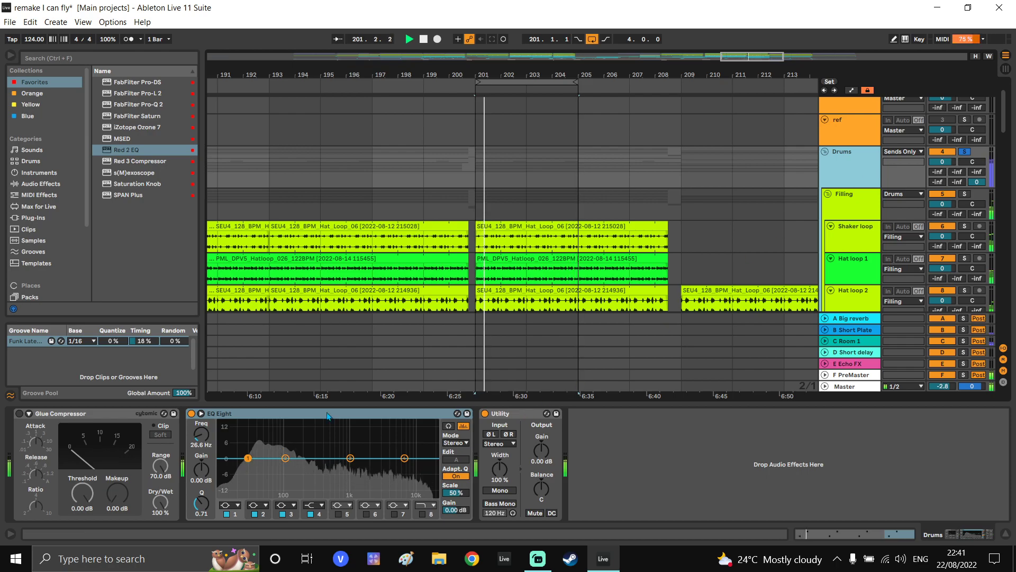
# Turn on the Drums group's Glue Compressor and enable its sidechain EQ as a high-pass filter
pyautogui.click(19, 414)
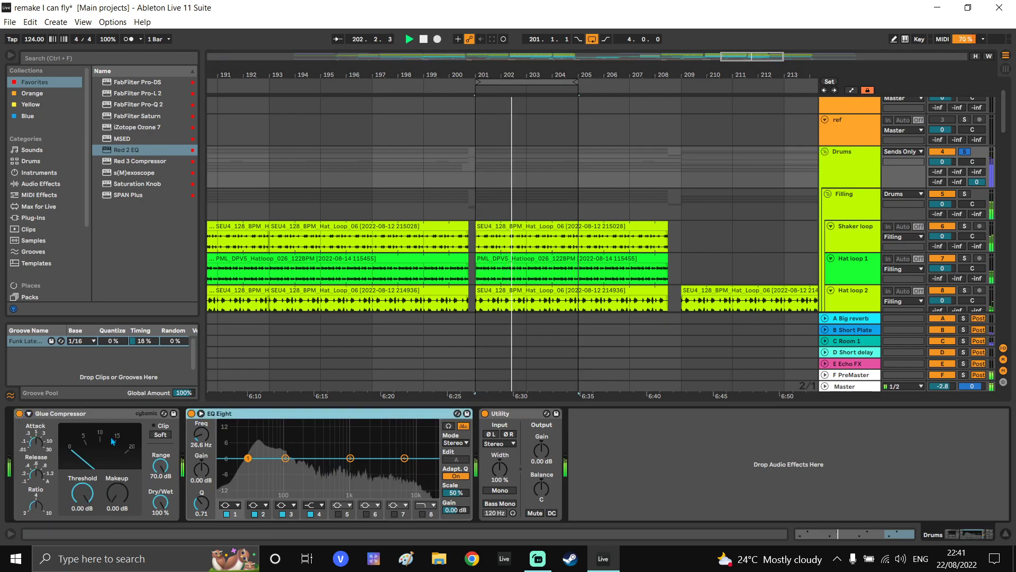
pyautogui.click(29, 413)
pyautogui.click(80, 427)
pyautogui.click(101, 452)
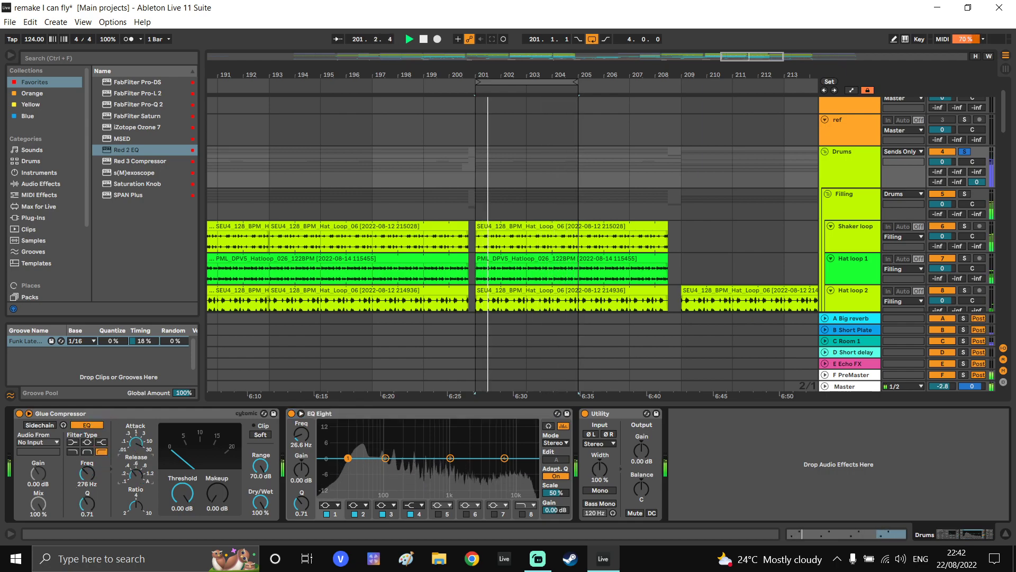
# Set the Drums Glue Compressor's threshold to about -29.8 dB and its makeup gain to 2 dB
pyautogui.moveTo(196, 497); pyautogui.dragTo(196, 532)
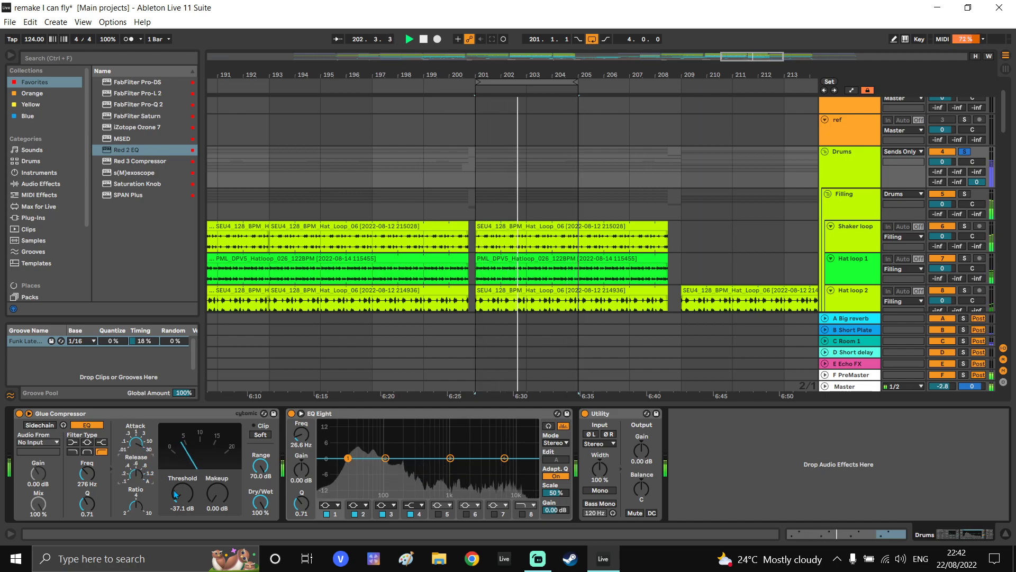
pyautogui.moveTo(176, 494); pyautogui.dragTo(176, 479)
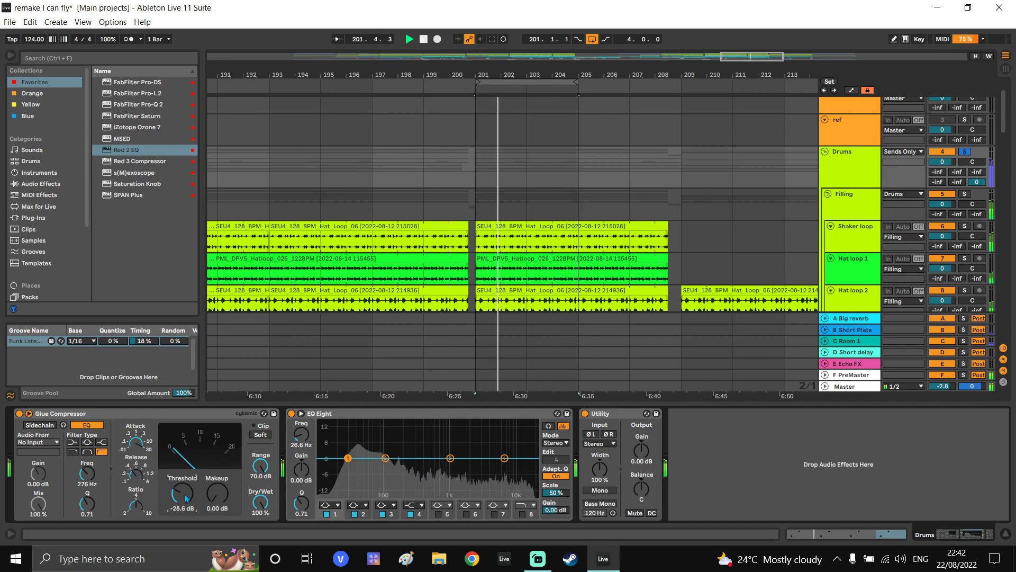
pyautogui.click(210, 494)
pyautogui.write('2')
pyautogui.press('Return')
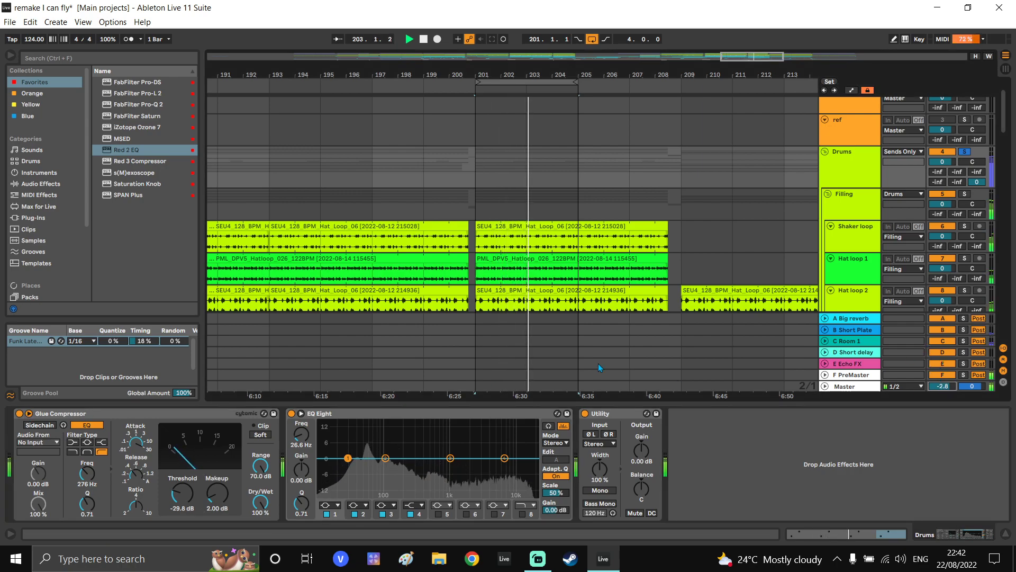
# Raise the Master volume to -1.2 dB and compare the Drums group with its Glue Compressor bypassed and active
pyautogui.moveTo(941, 382); pyautogui.dragTo(942, 370)
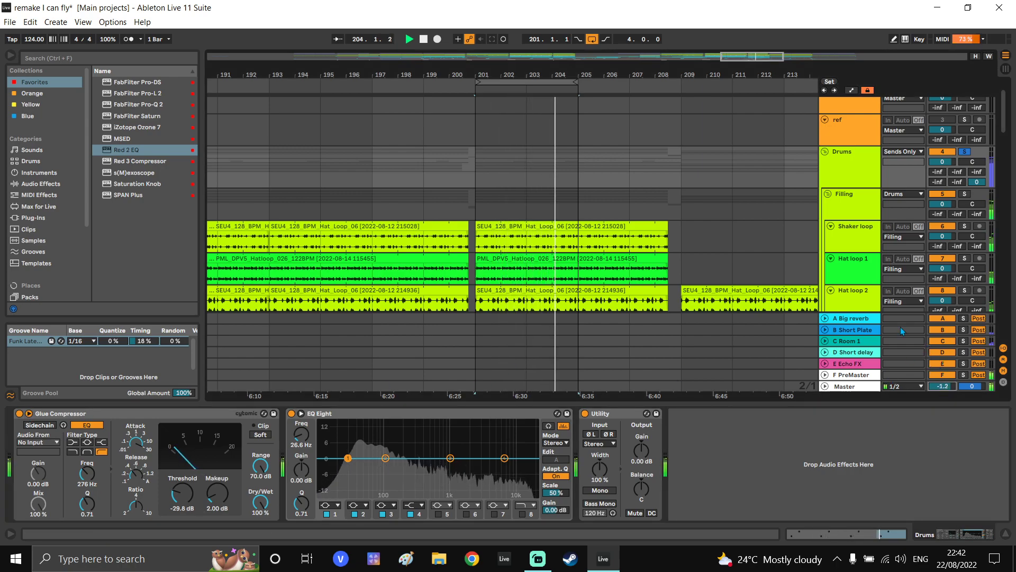
pyautogui.click(842, 179)
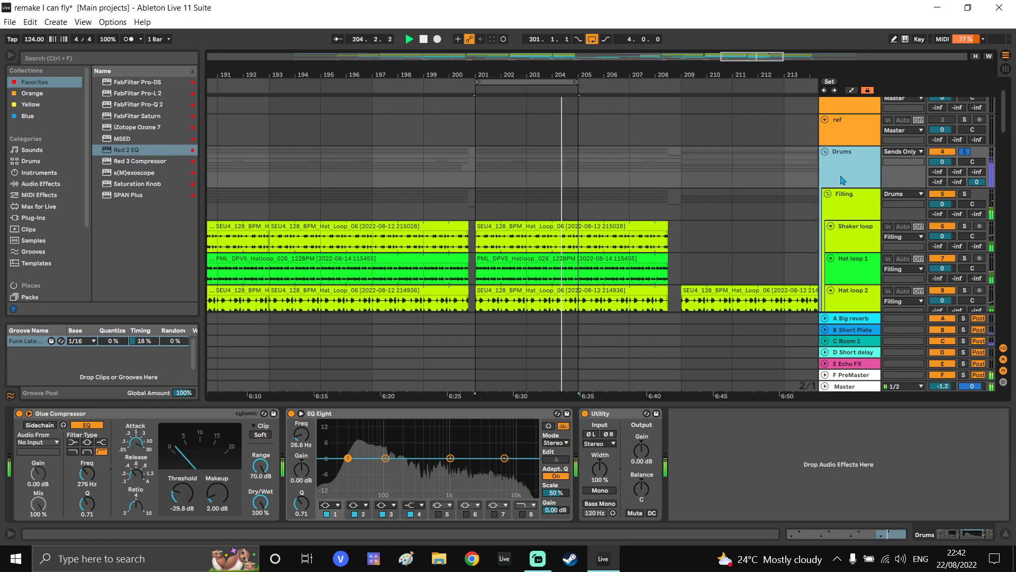
pyautogui.click(19, 414)
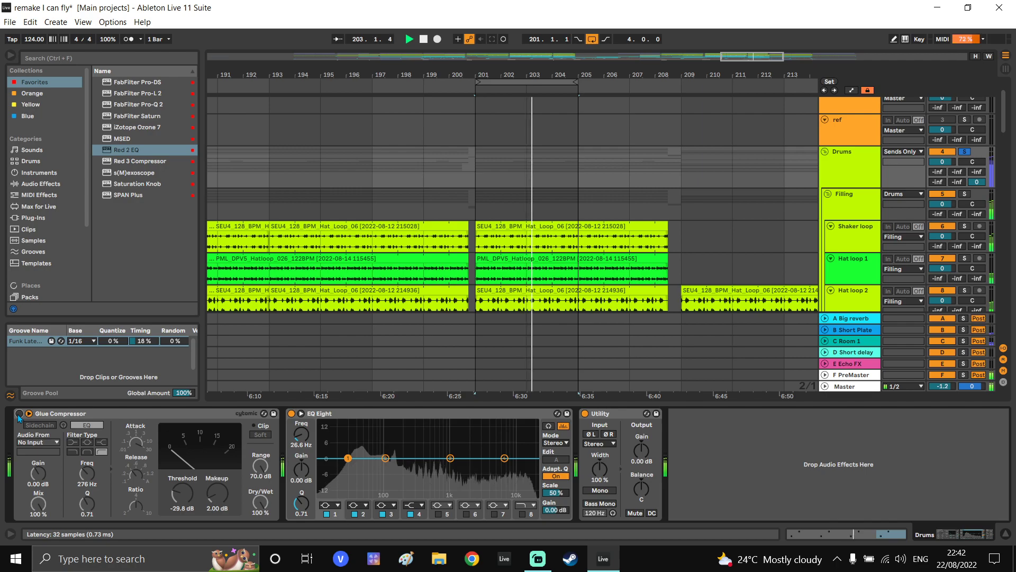
pyautogui.click(20, 414)
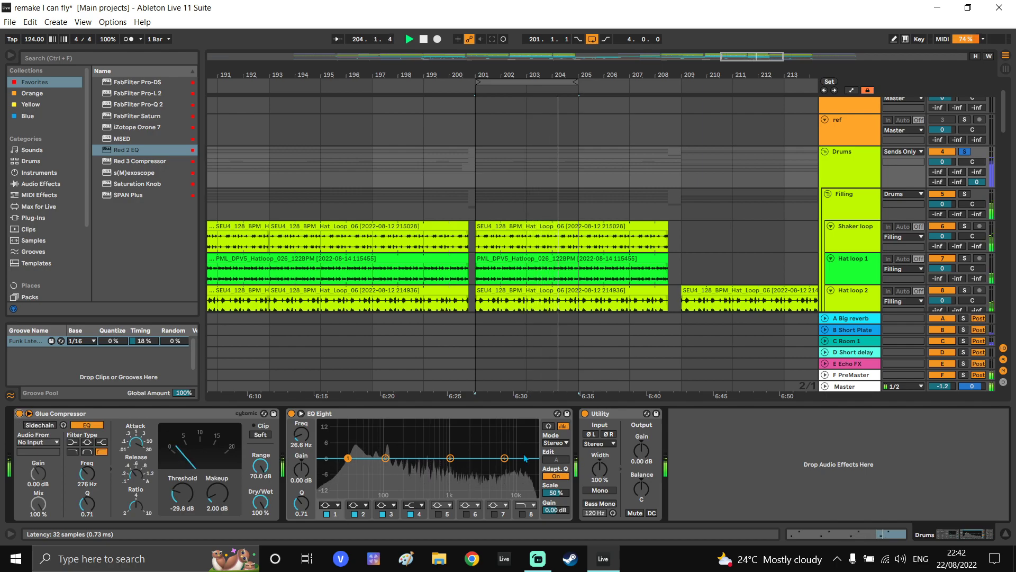
# Switch the PreMaster's Utility to mono and compare the Drums group with and without its Glue Compressor
pyautogui.click(860, 341)
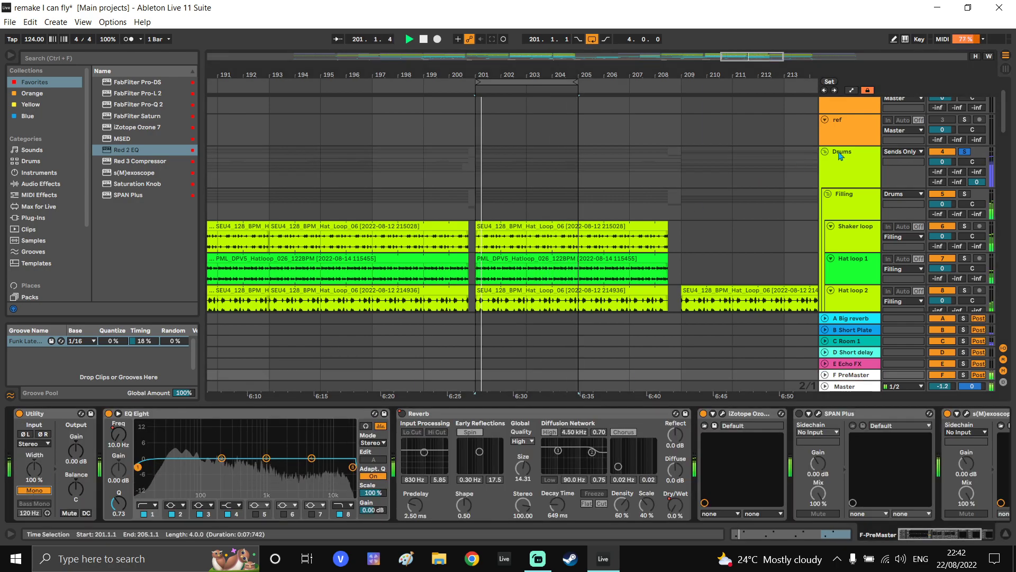
pyautogui.click(853, 157)
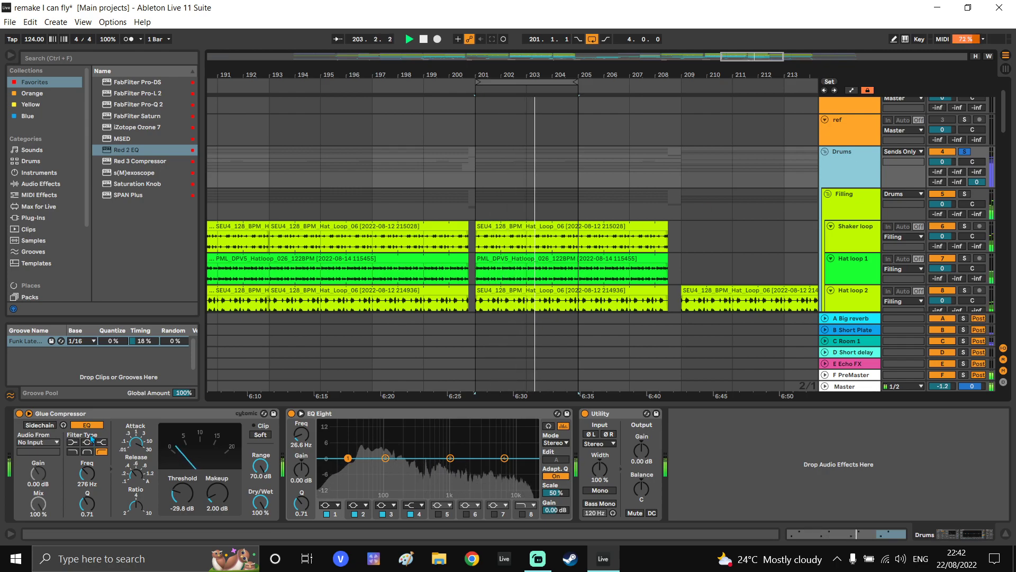
pyautogui.click(20, 414)
pyautogui.click(19, 414)
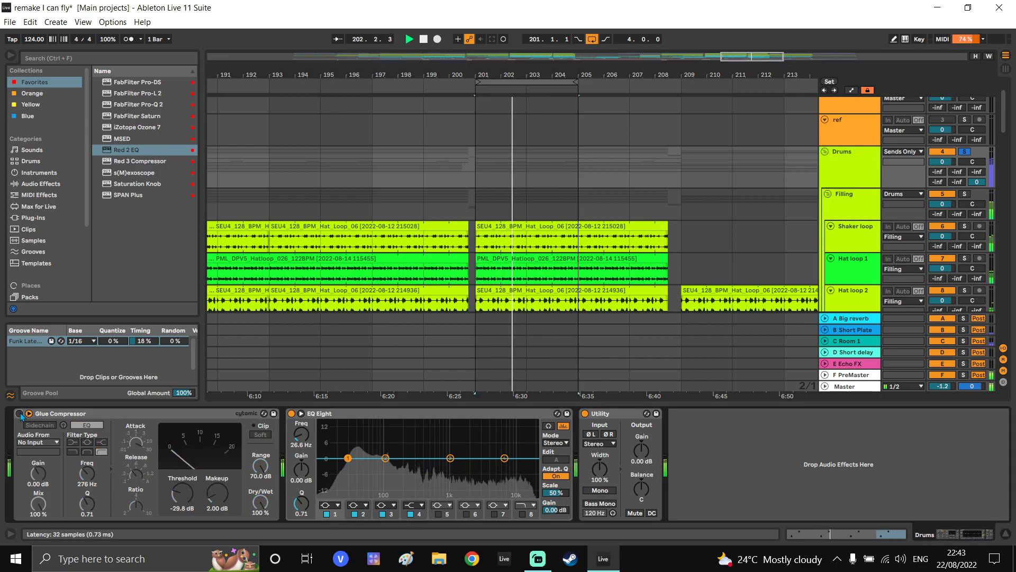
# Fine-tune the Drums Glue Compressor to a -29.6 dB threshold and 2.30 dB makeup gain, comparing it against bypass
pyautogui.moveTo(186, 495); pyautogui.dragTo(187, 499)
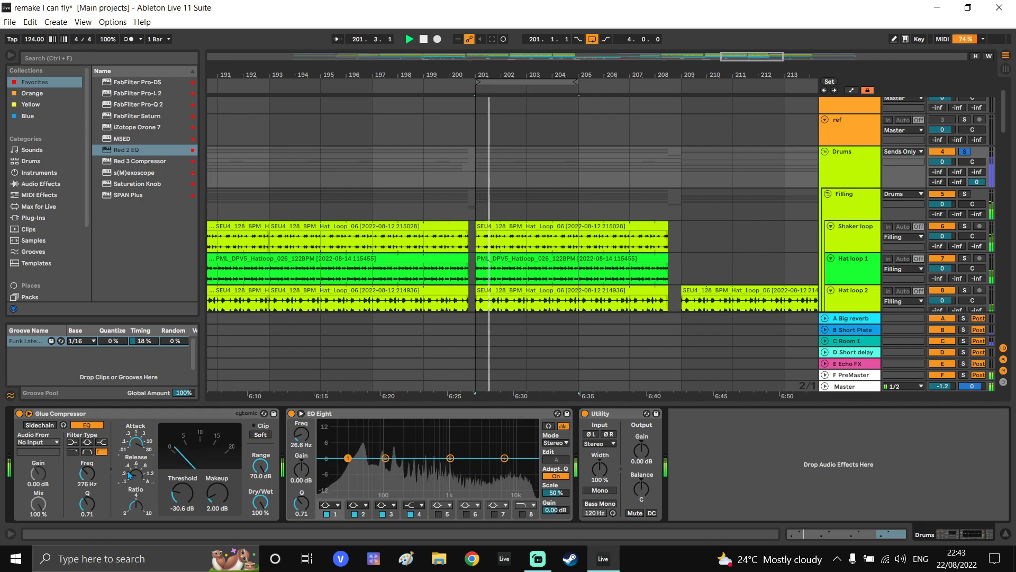
pyautogui.click(19, 415)
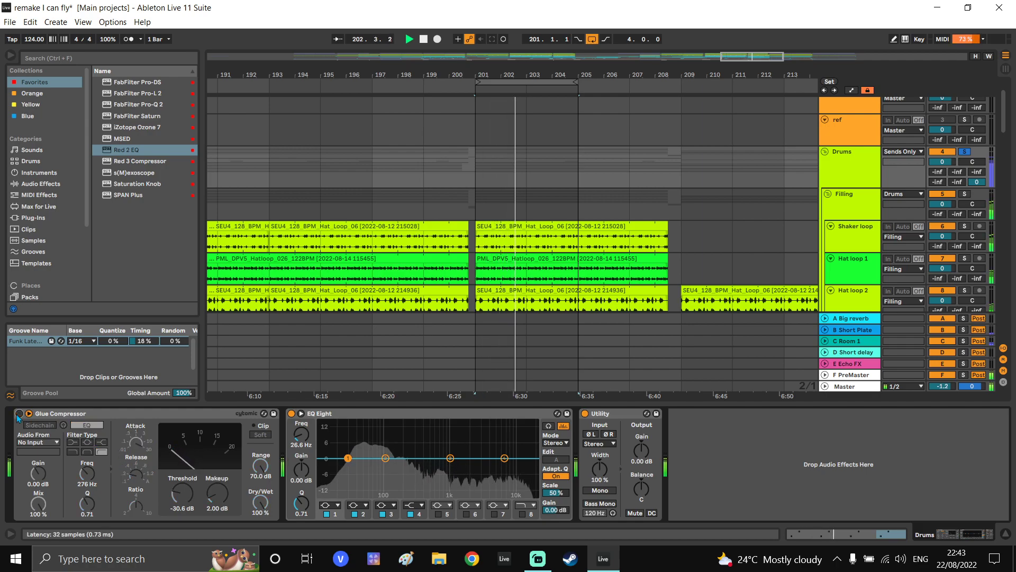
pyautogui.click(18, 415)
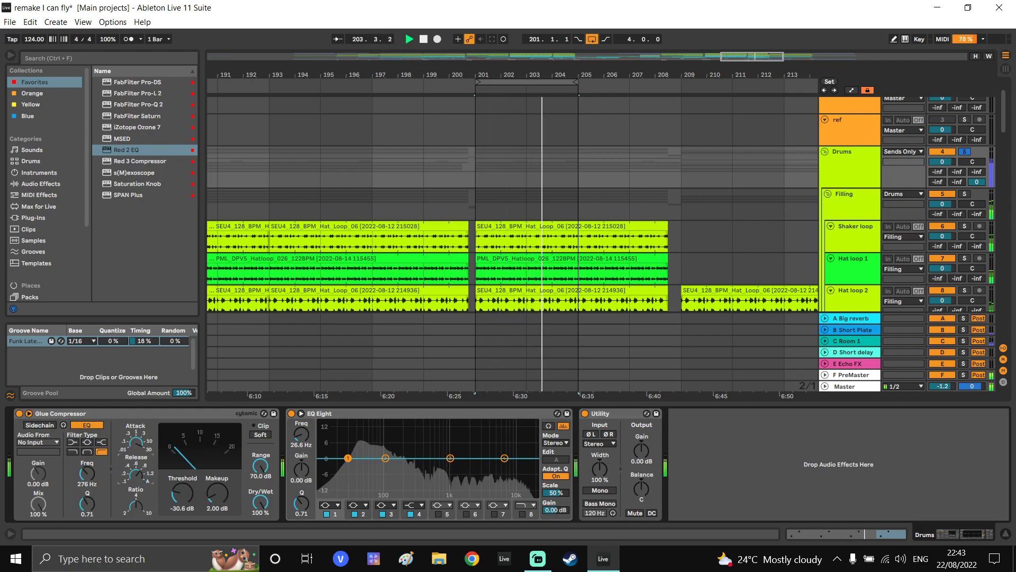
pyautogui.moveTo(182, 494); pyautogui.dragTo(182, 495)
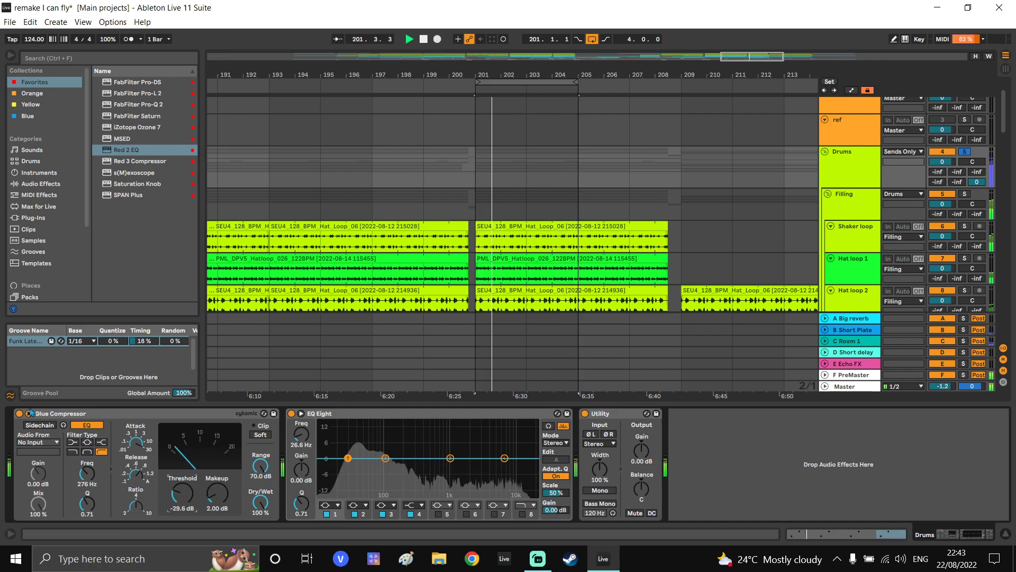
pyautogui.click(217, 501)
pyautogui.moveTo(217, 501); pyautogui.dragTo(217, 498)
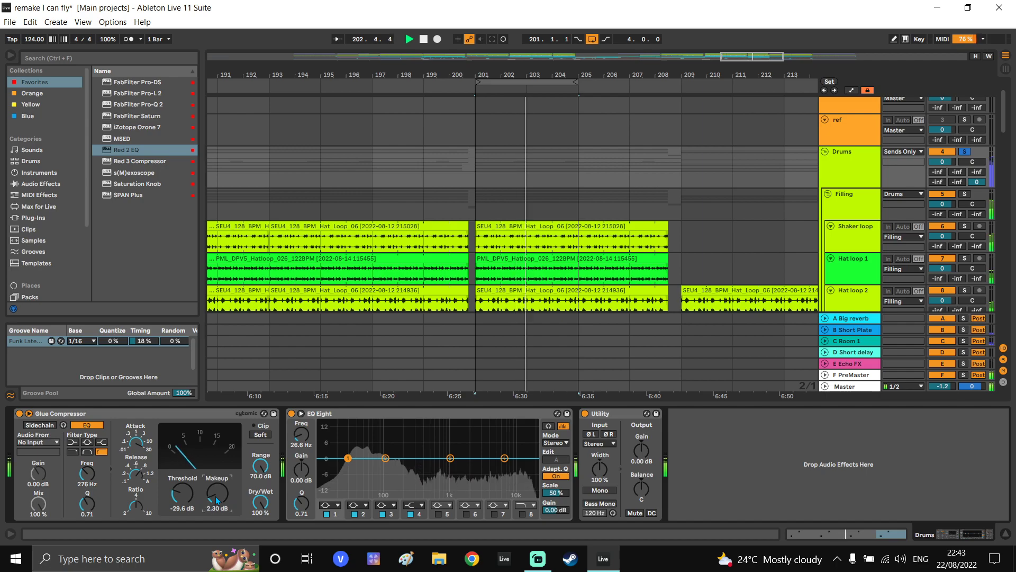
pyautogui.click(19, 415)
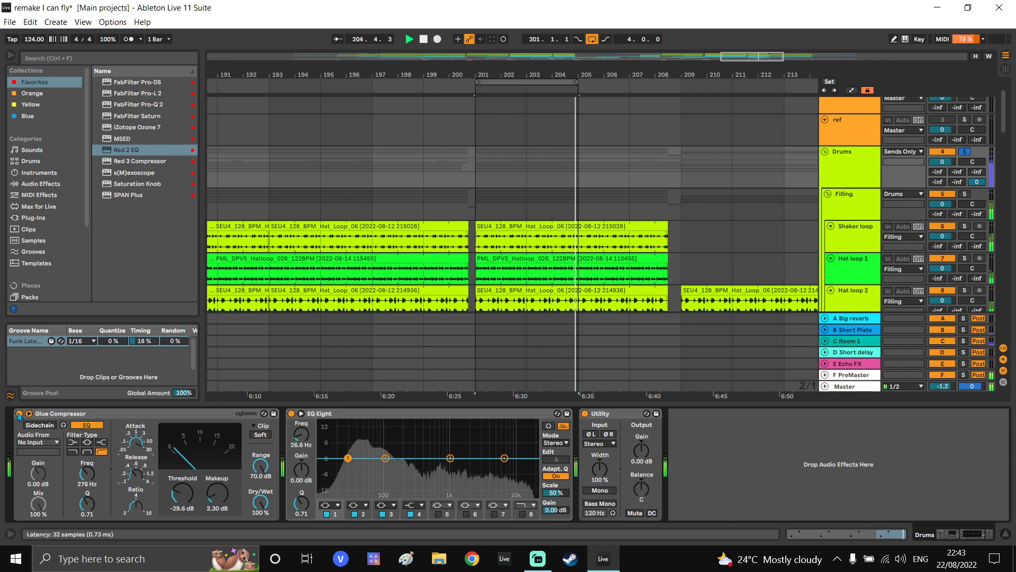
# Lower the Drums Glue Compressor's threshold to about -30.4 dB and compare the result with it bypassed
pyautogui.moveTo(180, 496); pyautogui.dragTo(185, 498)
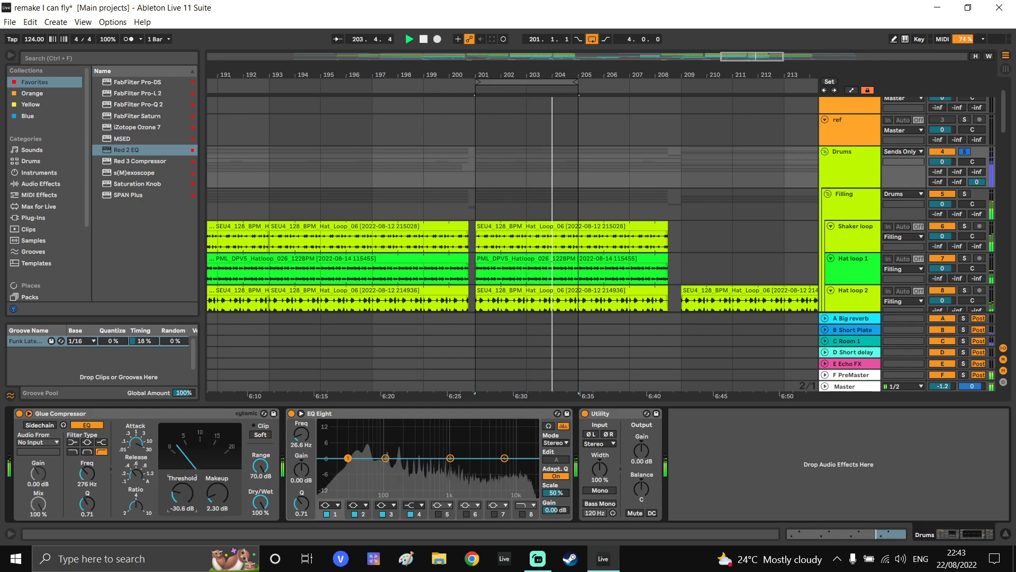
pyautogui.click(19, 413)
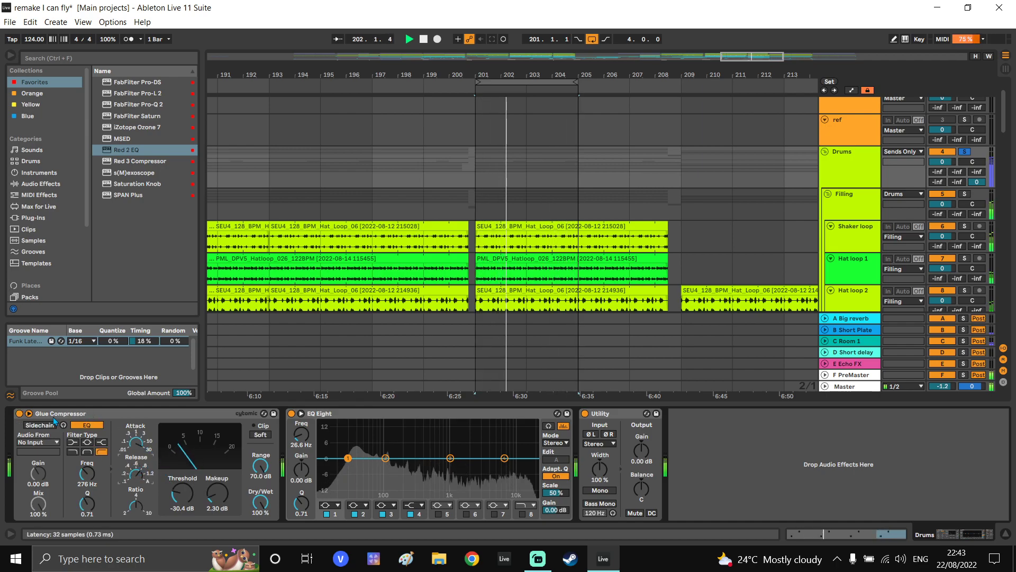
pyautogui.click(20, 413)
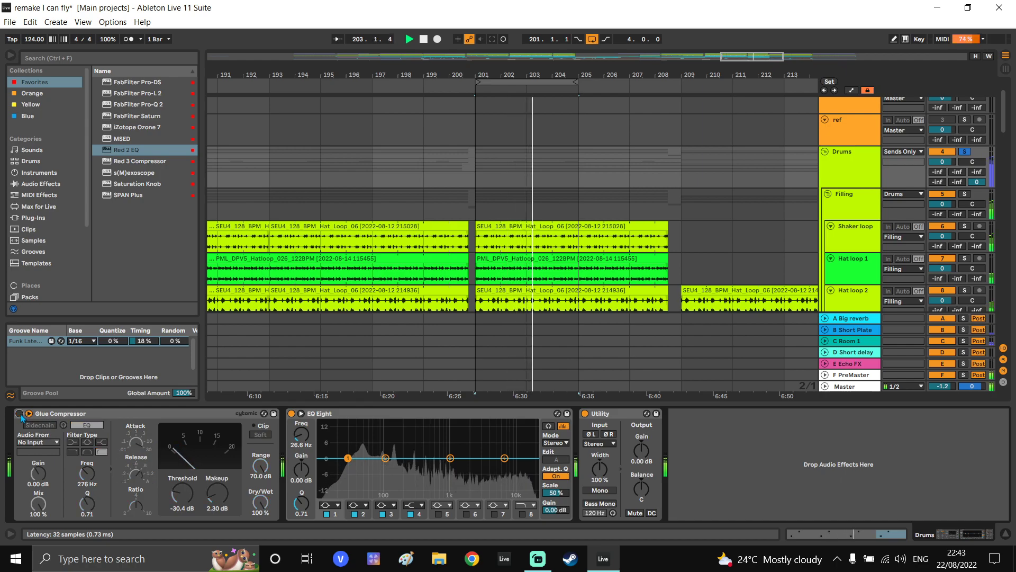
# Lower the Drums Glue Compressor's threshold to -31.4 dB and compare the sound with it bypassed and active
pyautogui.click(19, 414)
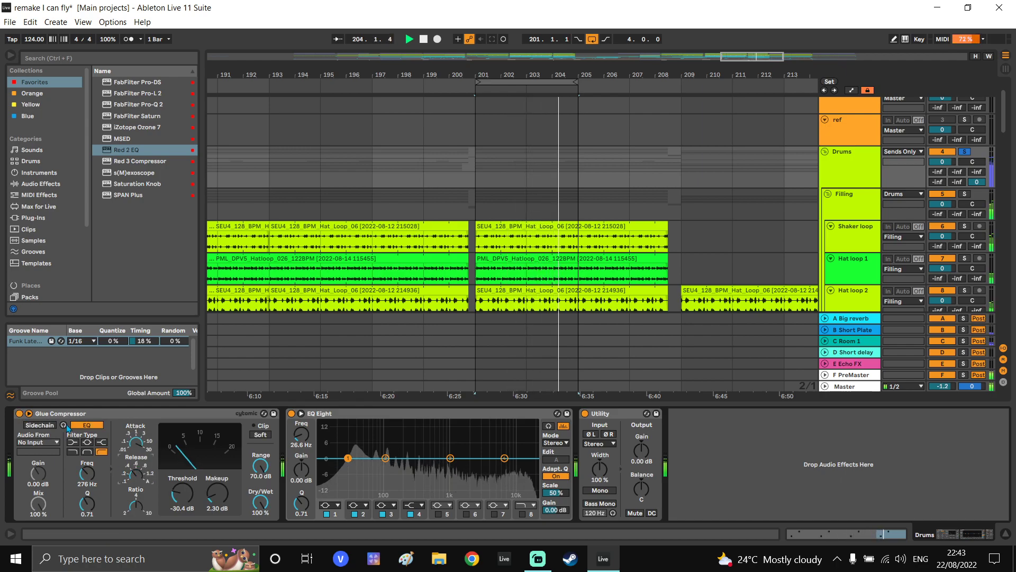
pyautogui.click(19, 413)
pyautogui.click(20, 414)
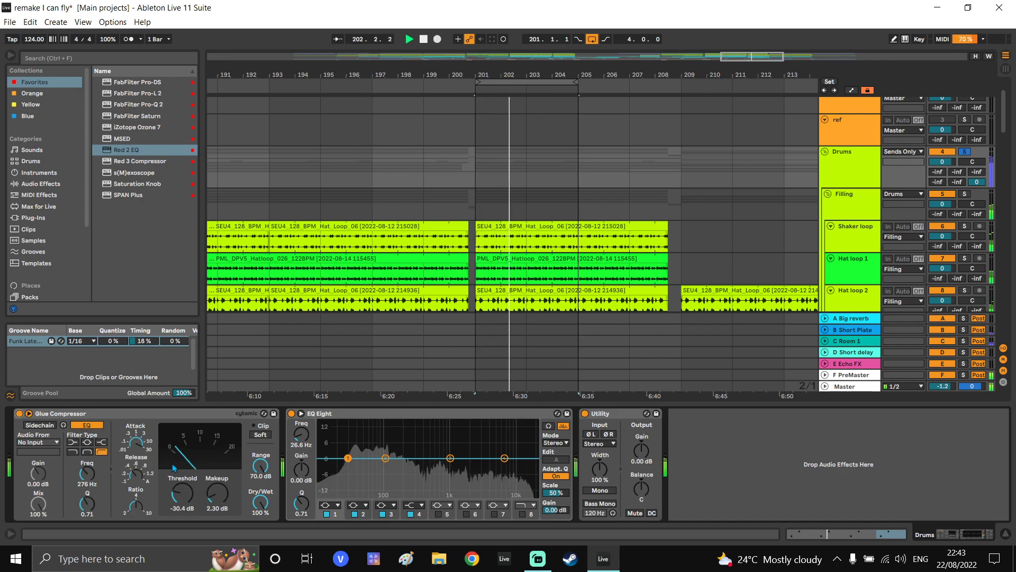
pyautogui.moveTo(181, 487); pyautogui.dragTo(181, 489)
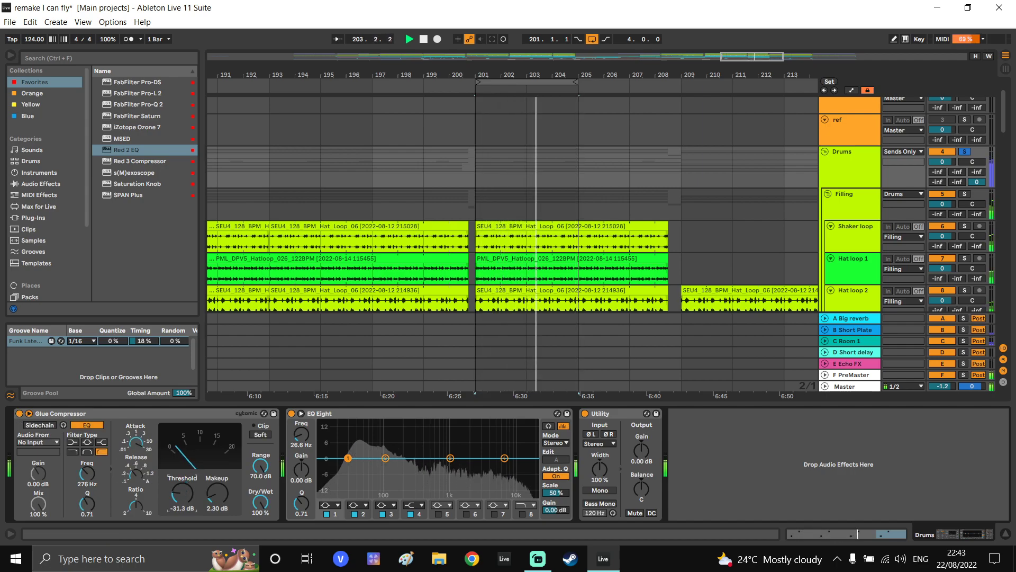
pyautogui.click(20, 413)
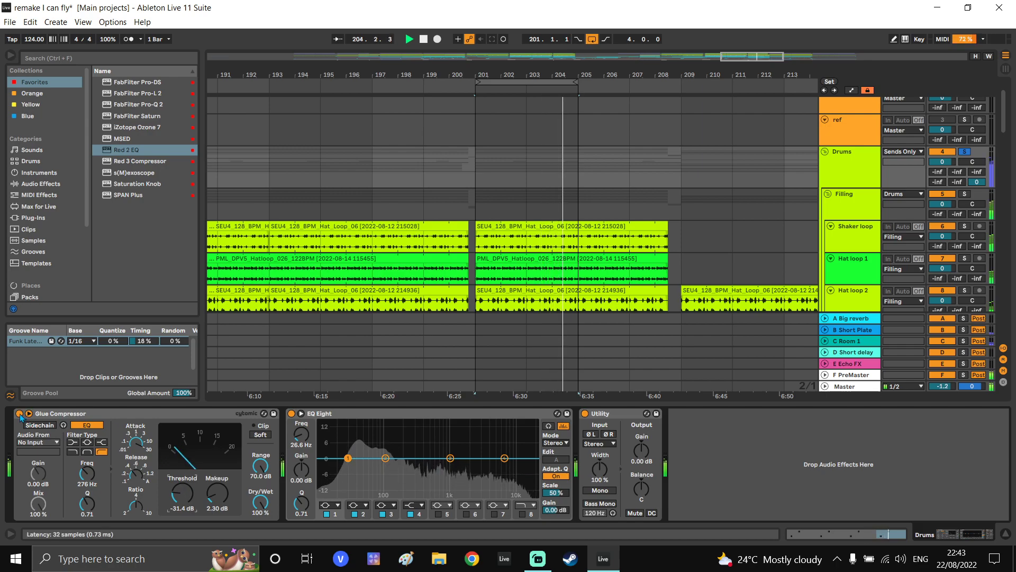
pyautogui.click(20, 413)
# Try a 90% dry/wet mix on the Drums Glue Compressor and compare it against bypass
pyautogui.moveTo(259, 497); pyautogui.dragTo(261, 505)
pyautogui.click(20, 414)
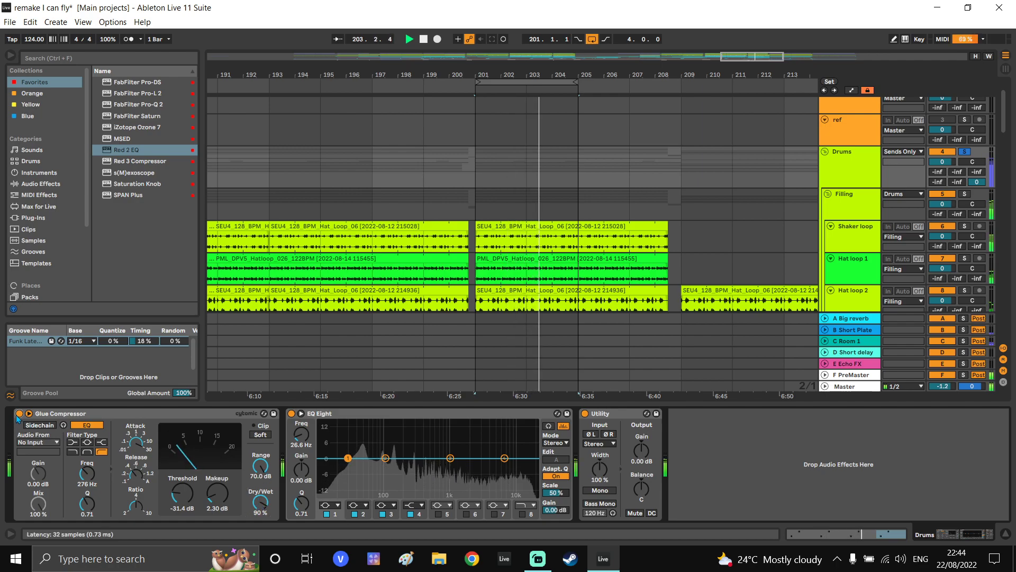
pyautogui.click(19, 413)
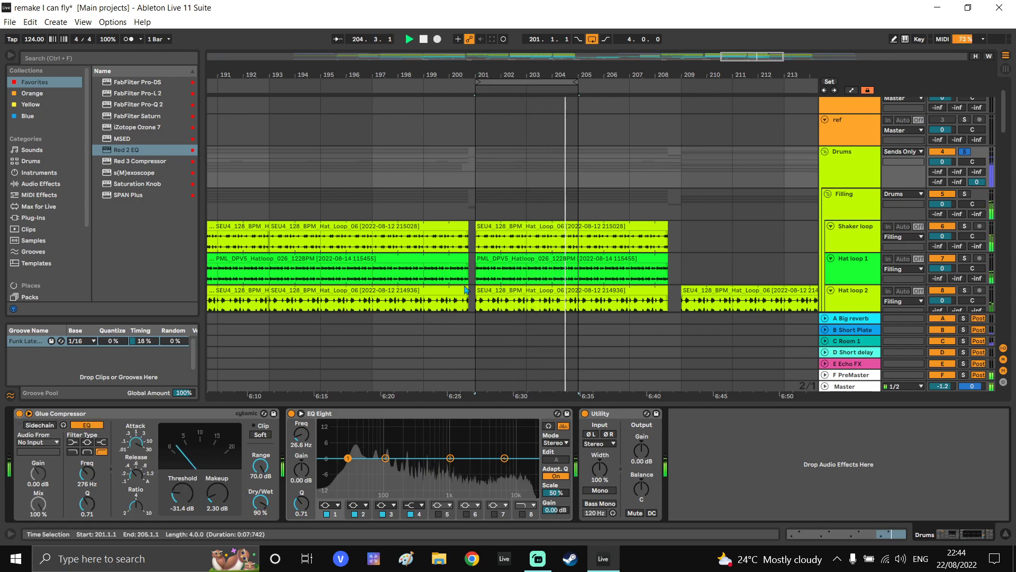
# Look up the key mapping of the PreMaster Utility's Mono switch and turn mono on for listening
pyautogui.click(854, 377)
pyautogui.click(849, 176)
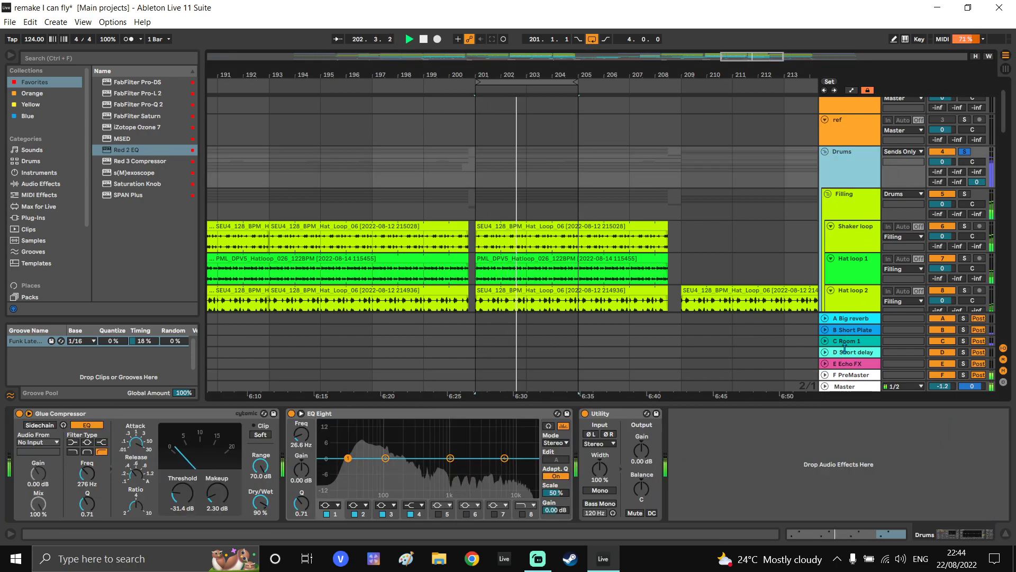
pyautogui.click(845, 372)
pyautogui.rightClick(48, 492)
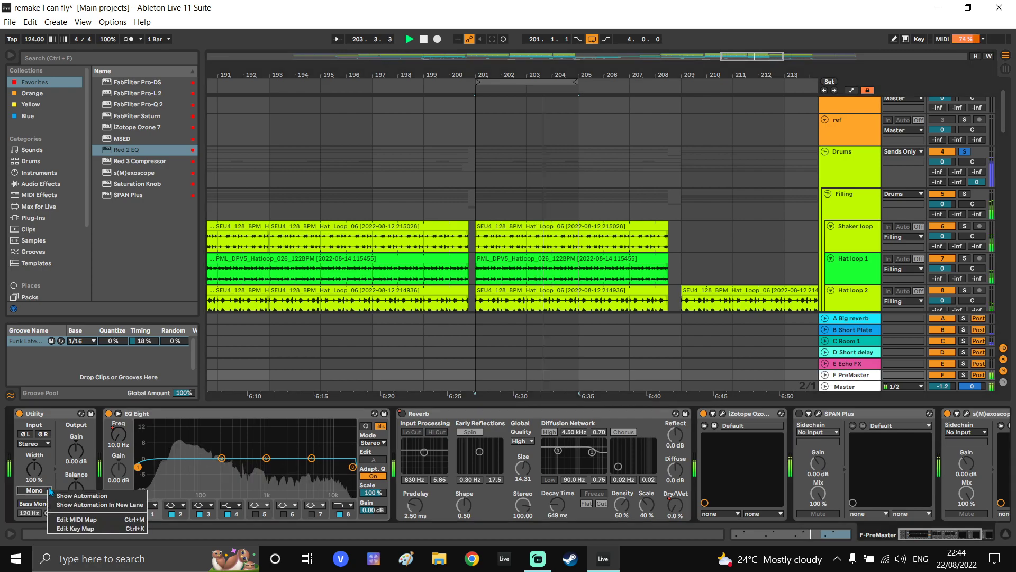
pyautogui.click(79, 528)
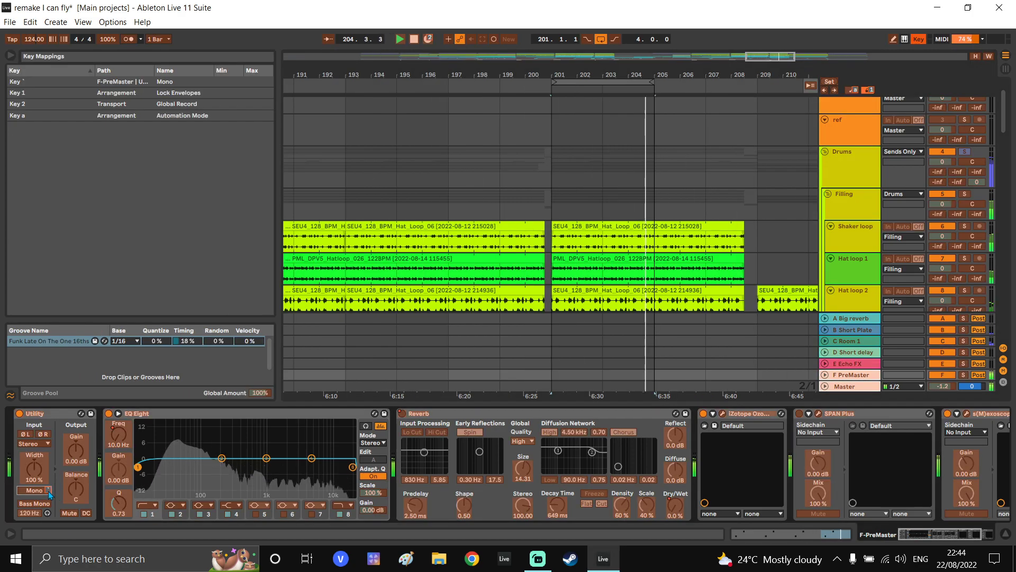
pyautogui.rightClick(49, 492)
pyautogui.click(64, 539)
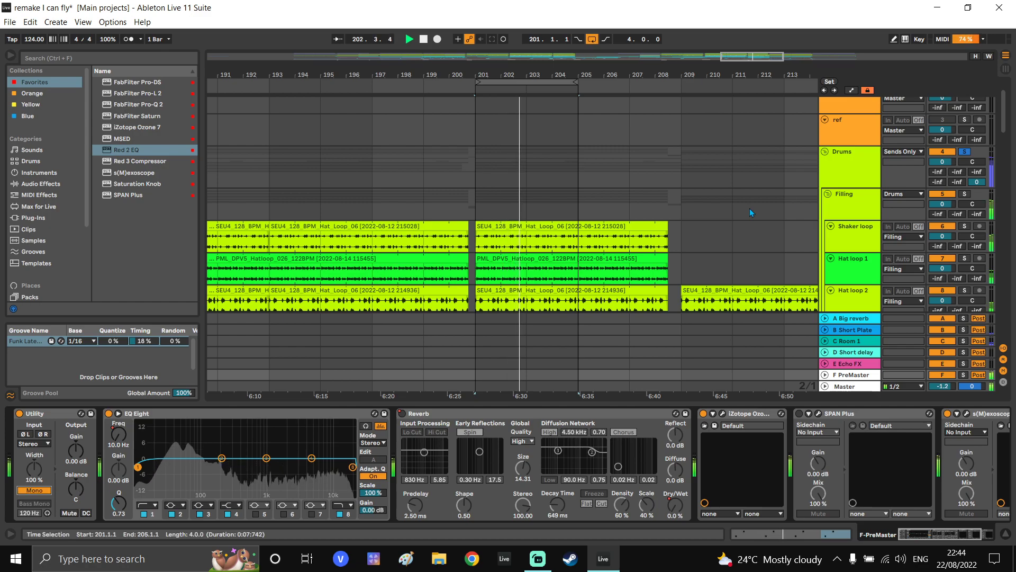
# Set the Drums Glue Compressor's threshold to -31.1 dB and compare it against bypass
pyautogui.click(852, 170)
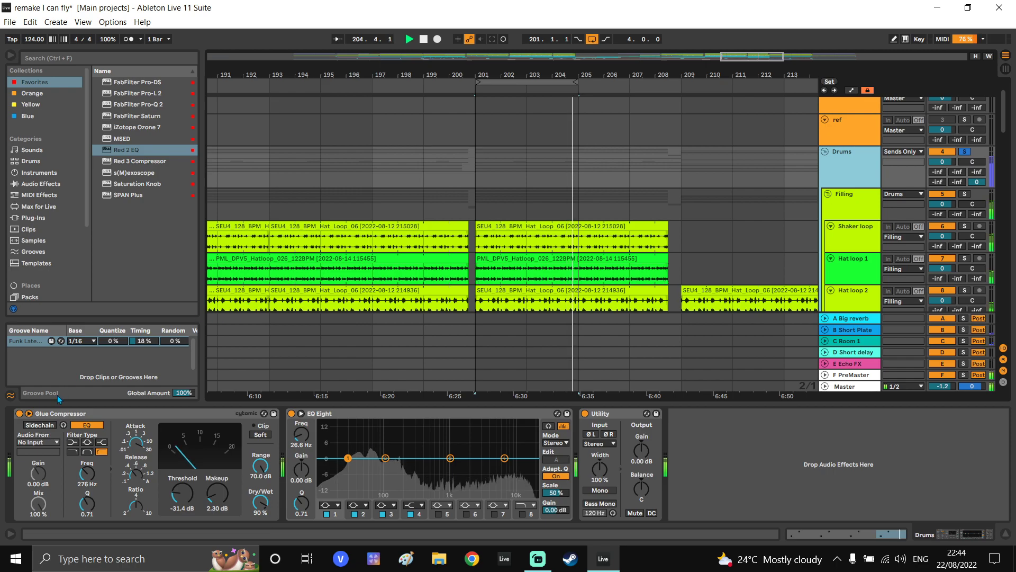
pyautogui.click(18, 415)
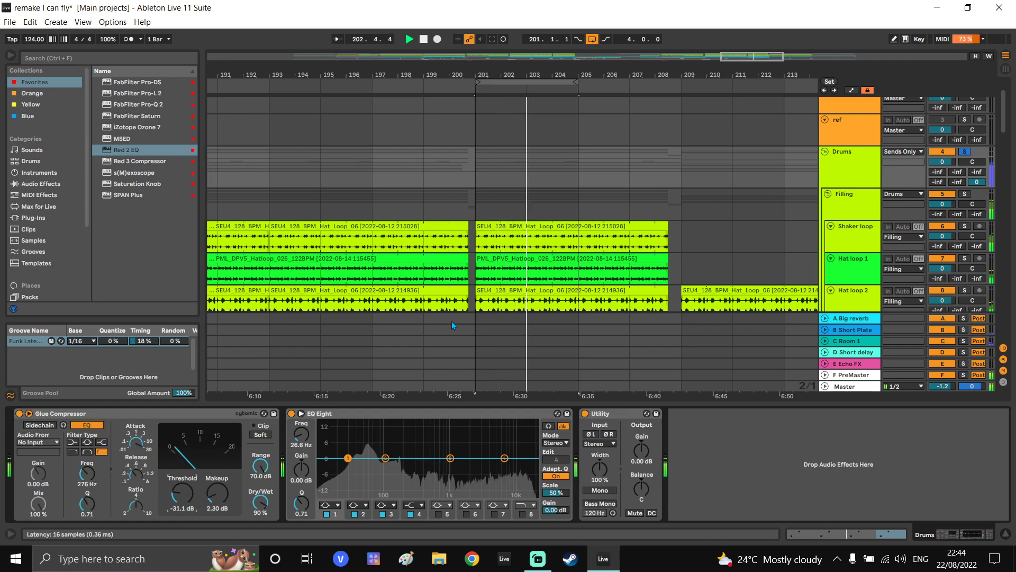
pyautogui.scroll(-8, 628, 170)
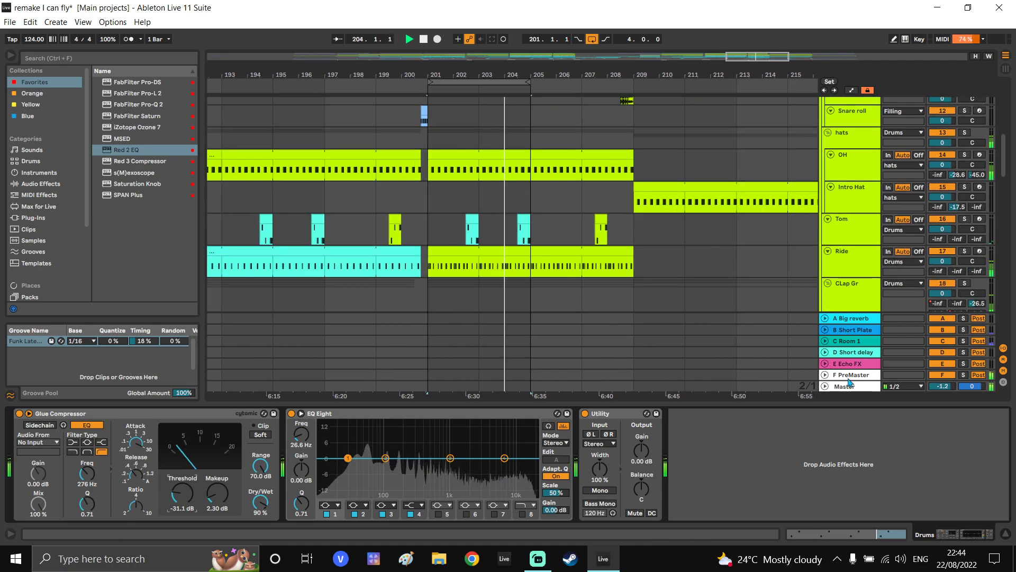
# Lower the Master volume to -2.4 dB and switch the PreMaster's Utility to mono
pyautogui.click(848, 377)
pyautogui.scroll(6, 936, 100)
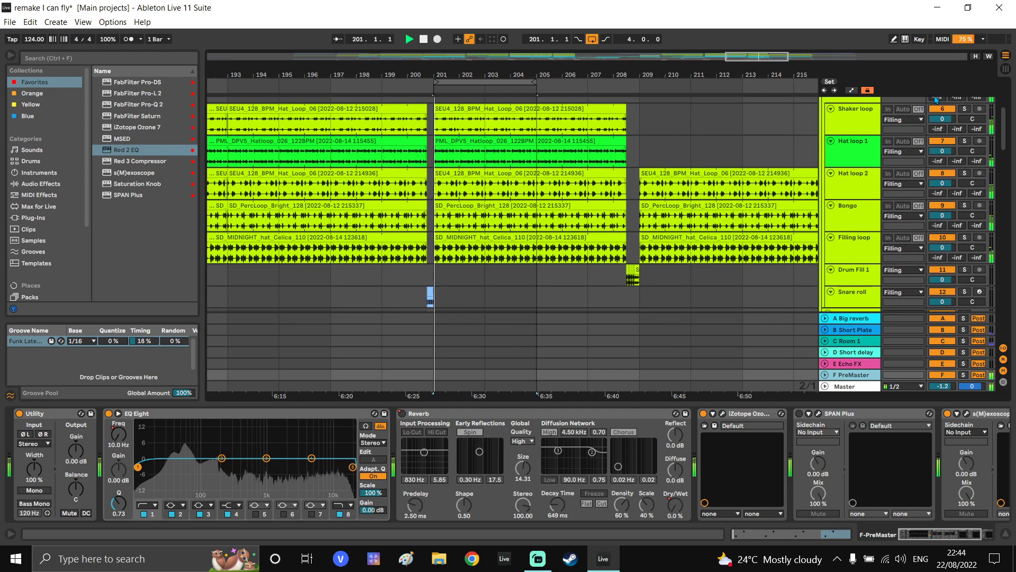
pyautogui.scroll(3, 936, 101)
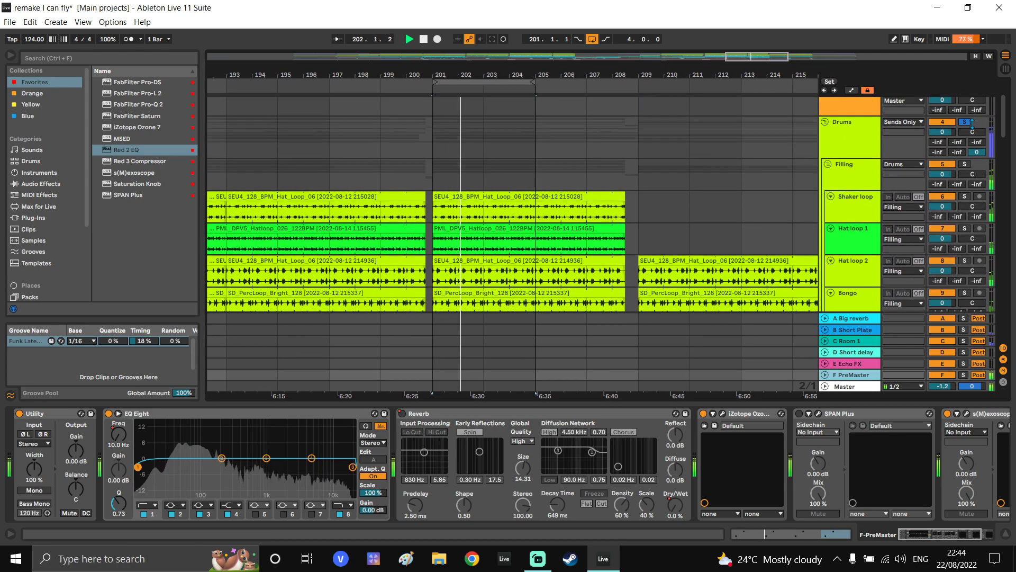
pyautogui.scroll(-6, 657, 242)
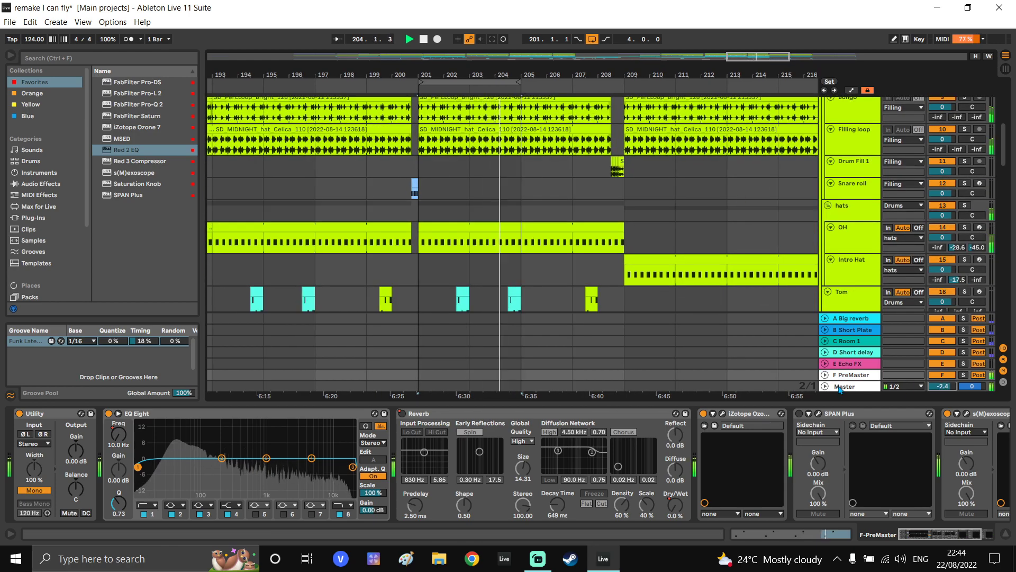
pyautogui.click(841, 387)
pyautogui.click(842, 376)
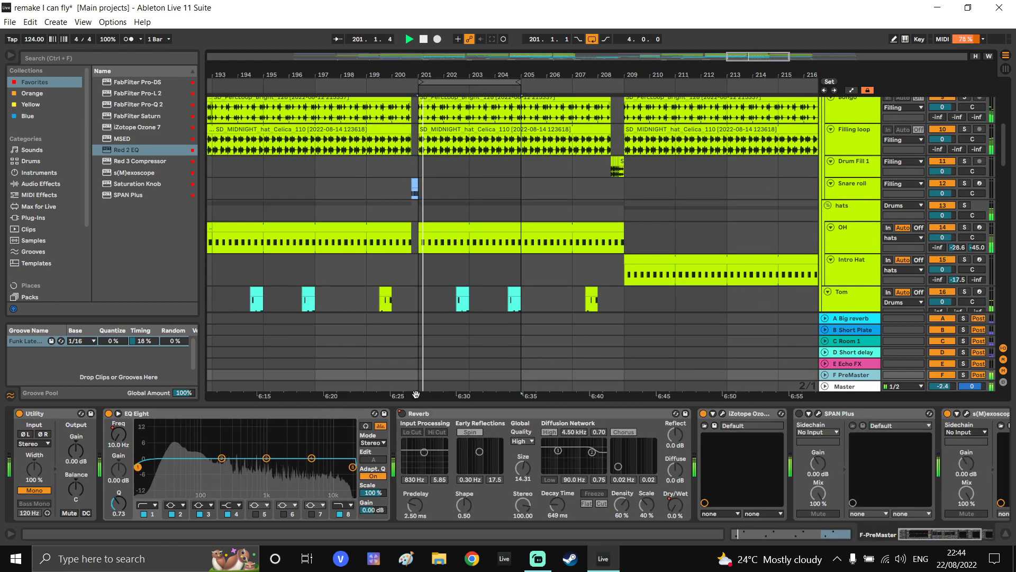
# Add iZotope Ozone 7 to the PreMaster chain before the existing Ozone, open its interface and dismiss the Preset Manager
pyautogui.hscroll(3, 778, 424)
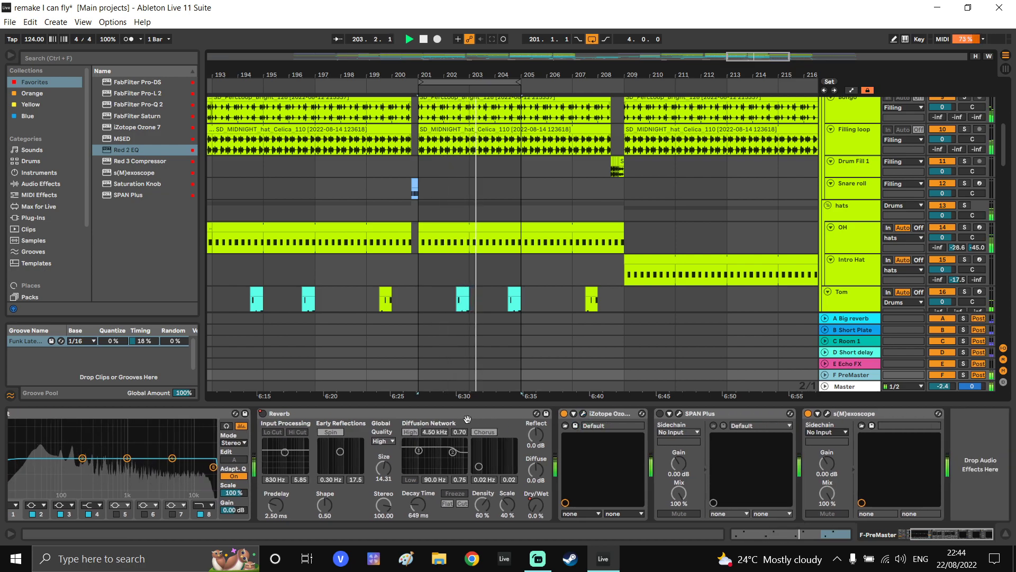
pyautogui.hscroll(-3, 467, 419)
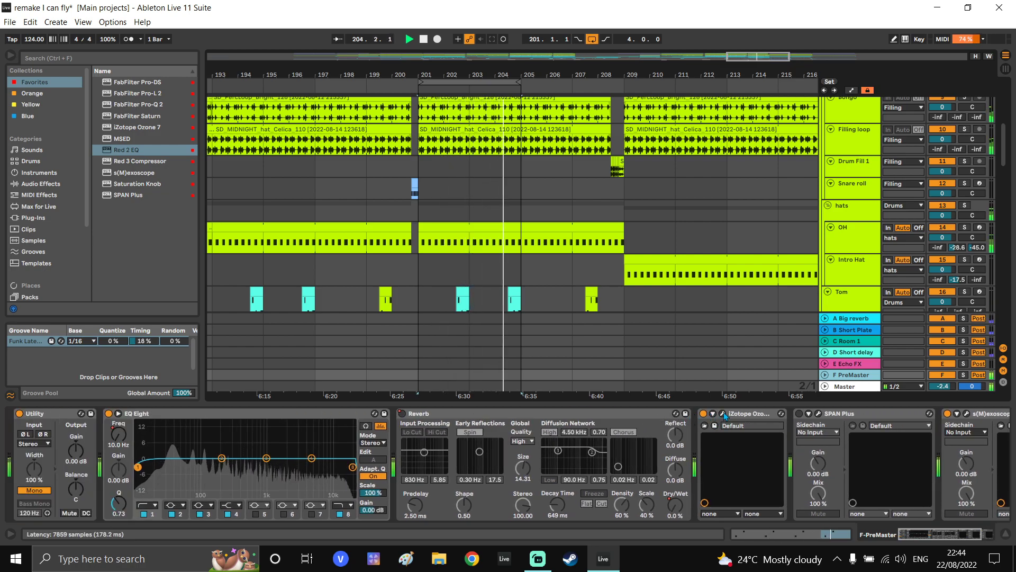
pyautogui.click(135, 127)
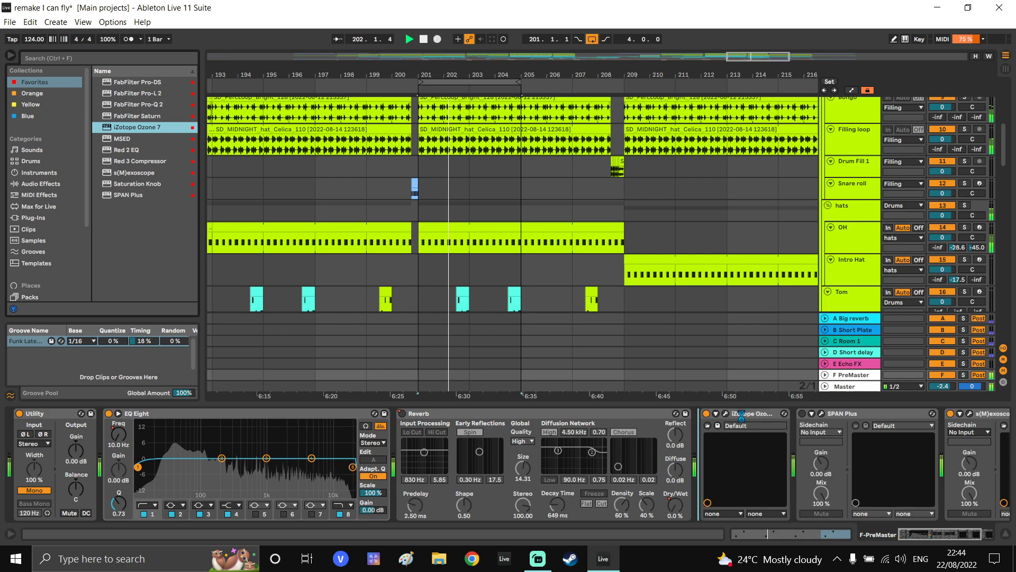
pyautogui.click(725, 412)
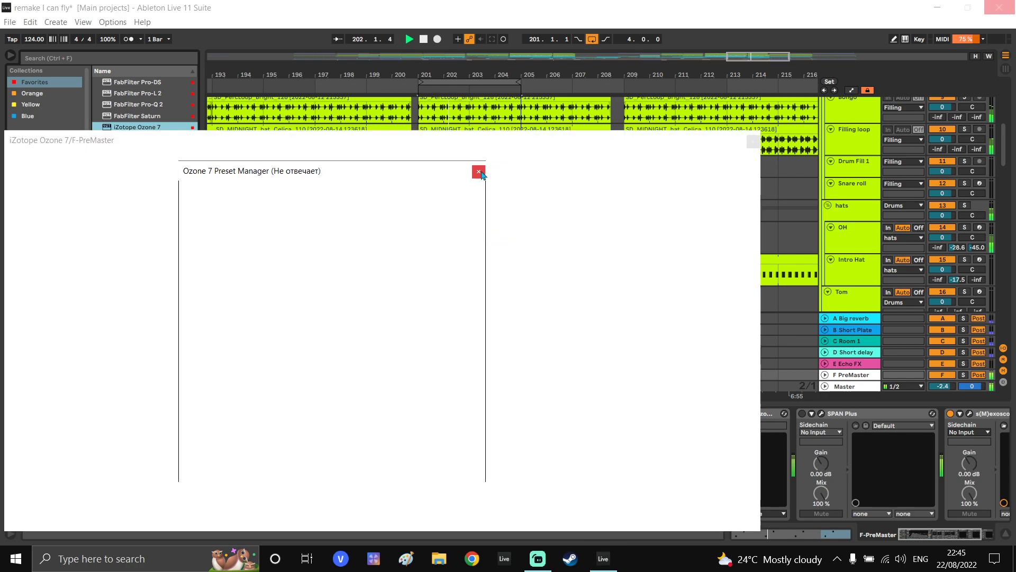
pyautogui.click(479, 177)
pyautogui.moveTo(445, 150); pyautogui.dragTo(434, 63)
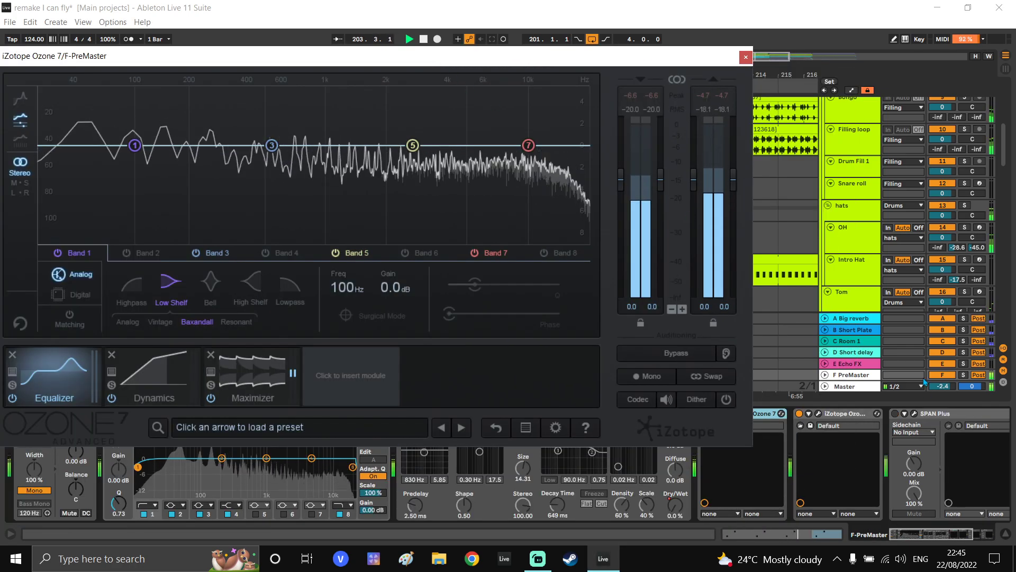
# Lower the Master volume to -16.0 dB and open the Maximizer module in the new Ozone 7
pyautogui.moveTo(941, 385); pyautogui.dragTo(941, 411)
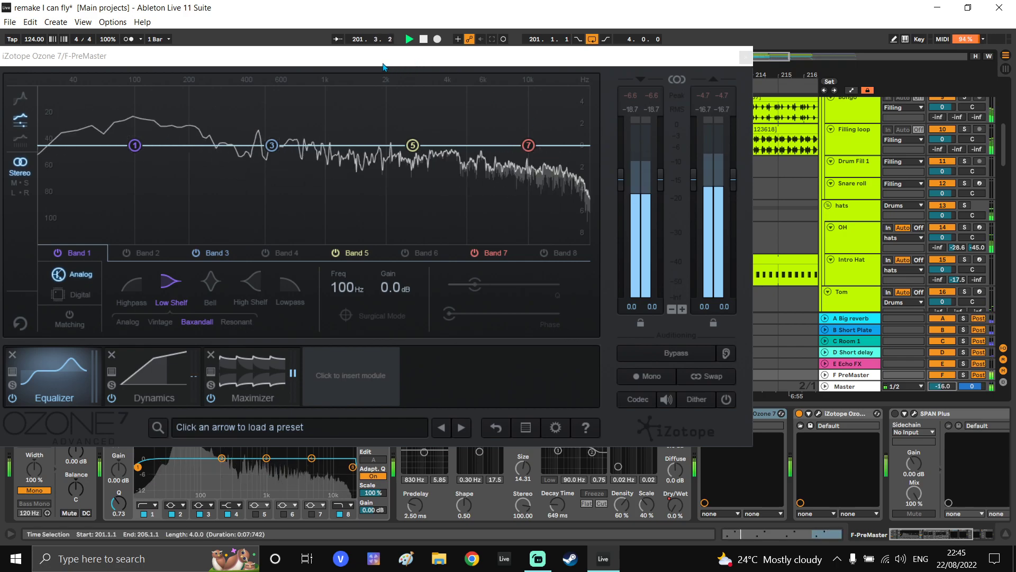
pyautogui.moveTo(384, 61); pyautogui.dragTo(450, 20)
pyautogui.click(318, 338)
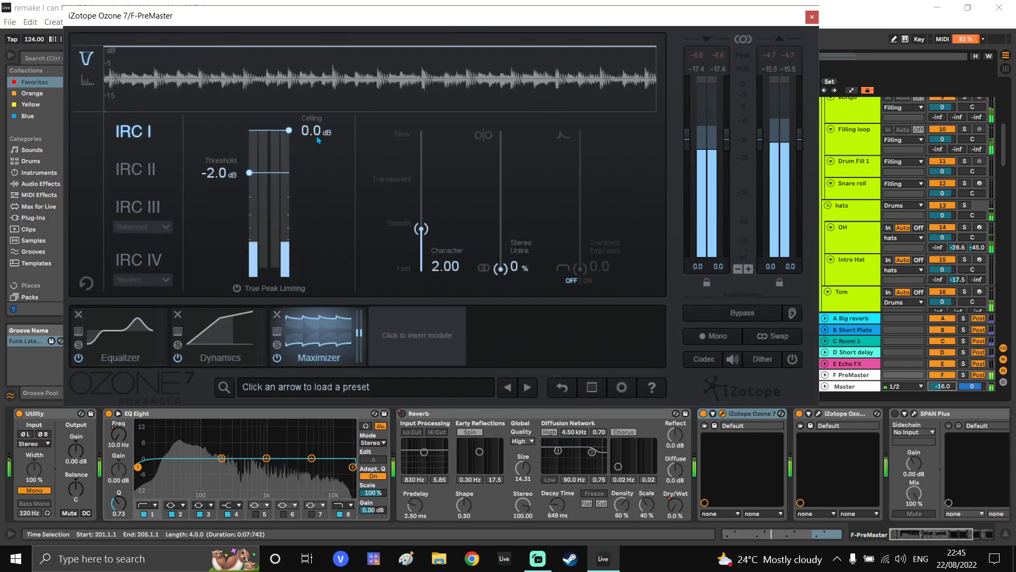
pyautogui.moveTo(293, 17); pyautogui.dragTo(306, 163)
pyautogui.moveTo(434, 164); pyautogui.dragTo(394, 88)
pyautogui.press('space')
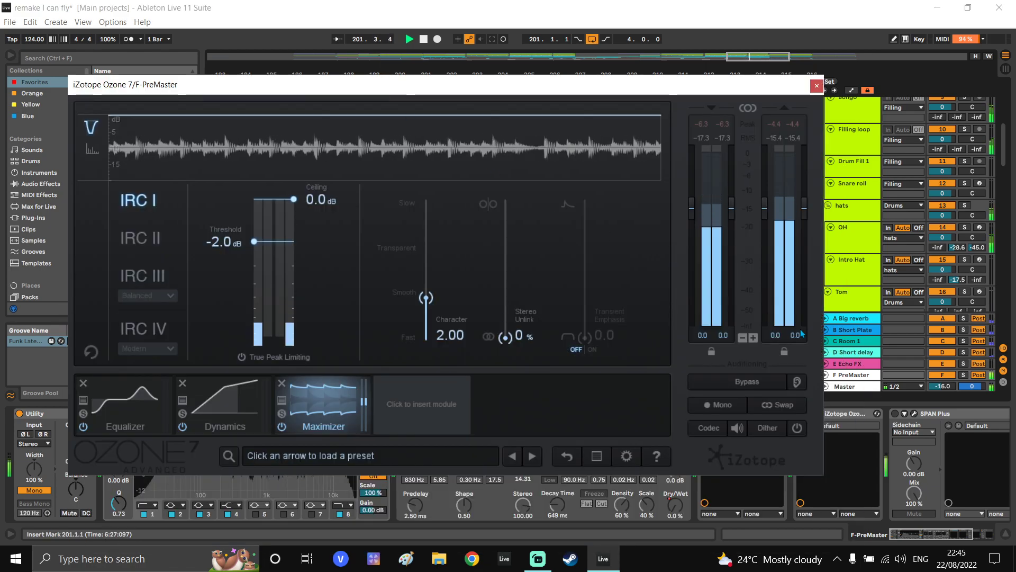
# Raise the threshold of the new Ozone 7's Maximizer to 0.0 dB
pyautogui.click(850, 387)
pyautogui.click(852, 375)
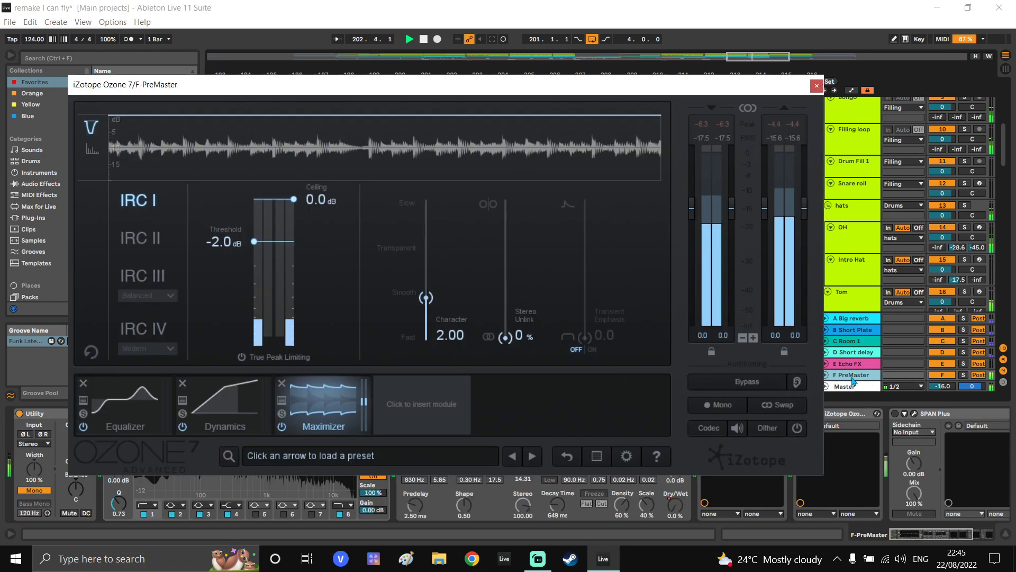
pyautogui.moveTo(520, 93); pyautogui.dragTo(505, 77)
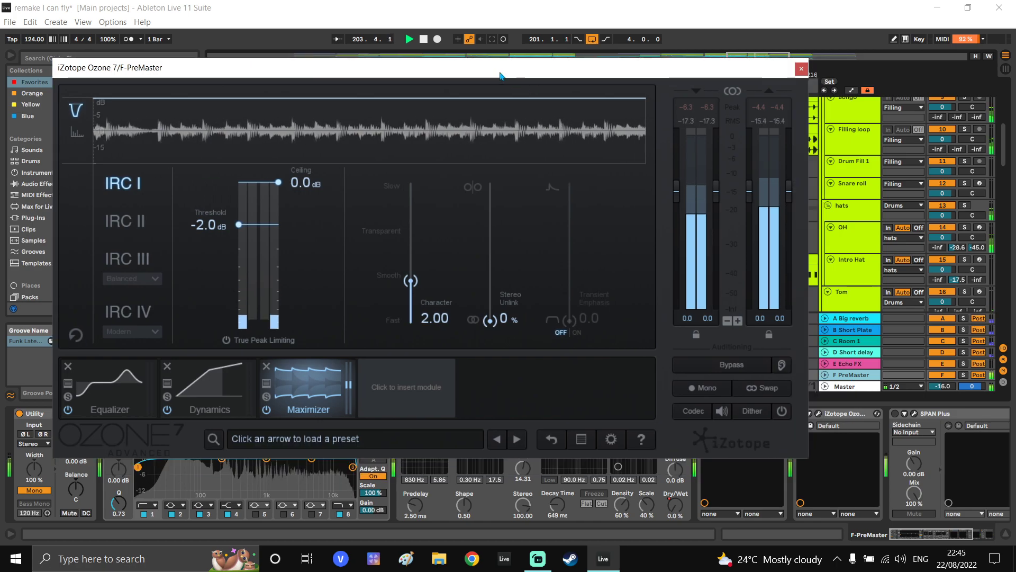
pyautogui.moveTo(239, 225); pyautogui.dragTo(241, 180)
pyautogui.moveTo(398, 66); pyautogui.dragTo(238, 35)
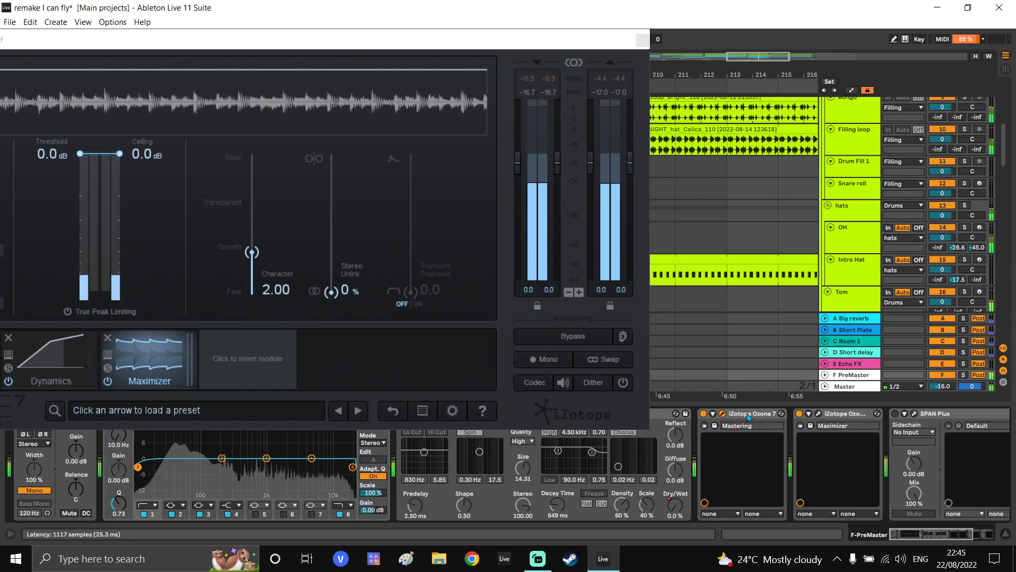
pyautogui.moveTo(498, 44); pyautogui.dragTo(532, 27)
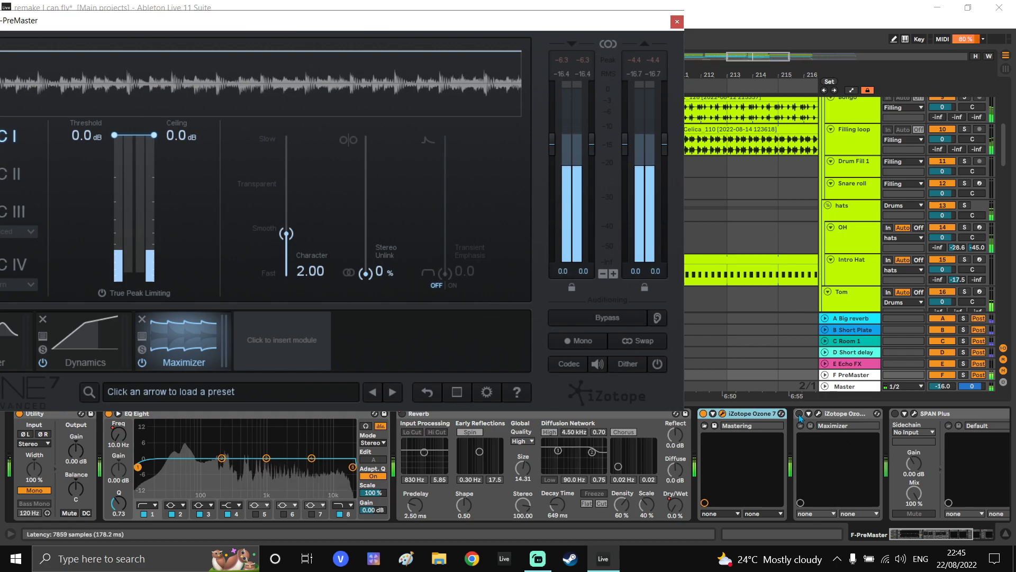
# Switch the second Ozone 7 on the PreMaster back on and raise the Master volume to -2.9 dB
pyautogui.click(799, 414)
pyautogui.moveTo(943, 386); pyautogui.dragTo(942, 365)
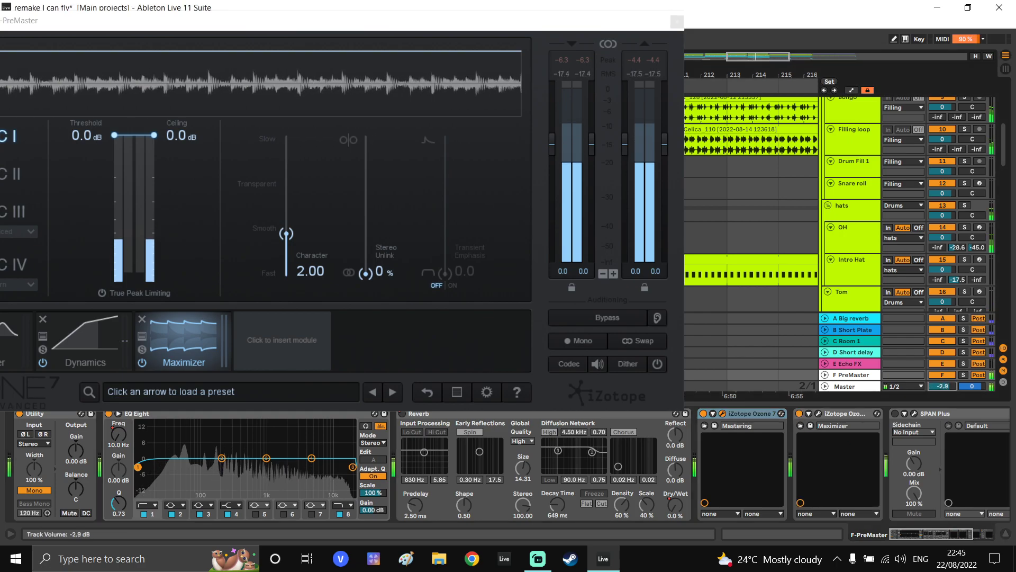
pyautogui.moveTo(304, 22); pyautogui.dragTo(632, 52)
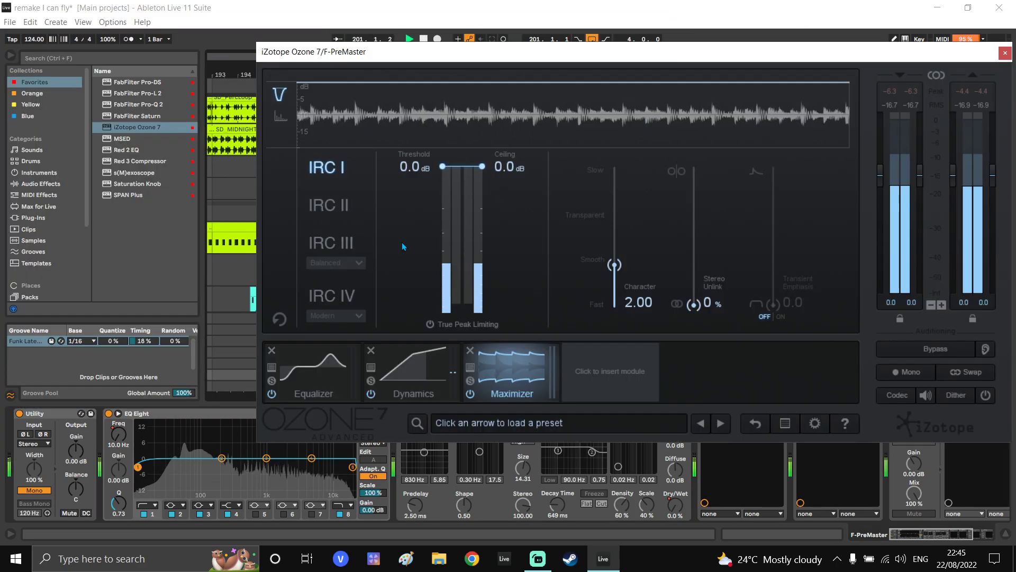
# Turn off the Dynamics module and remove the Maximizer from the new Ozone 7
pyautogui.click(422, 391)
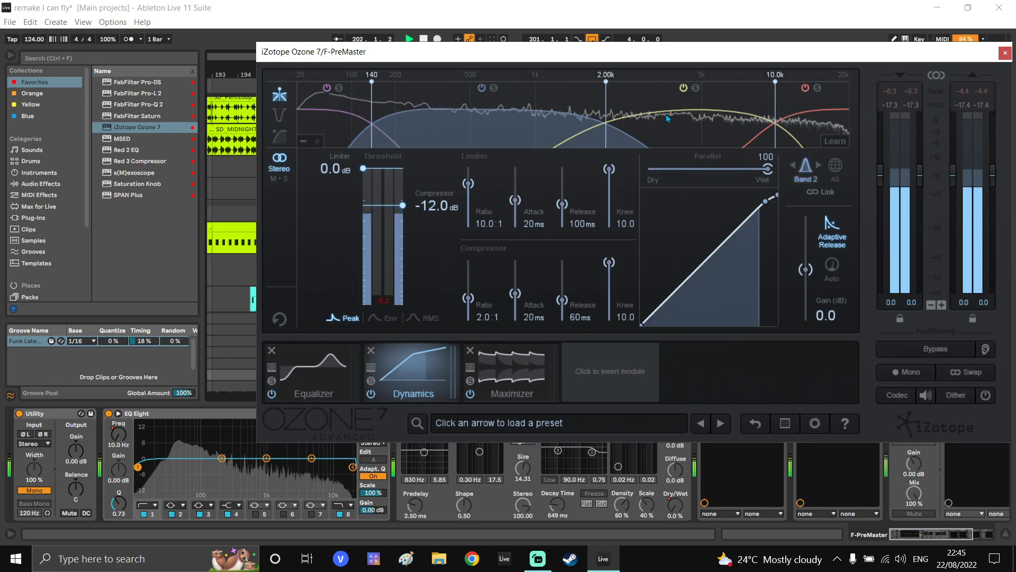
pyautogui.click(479, 354)
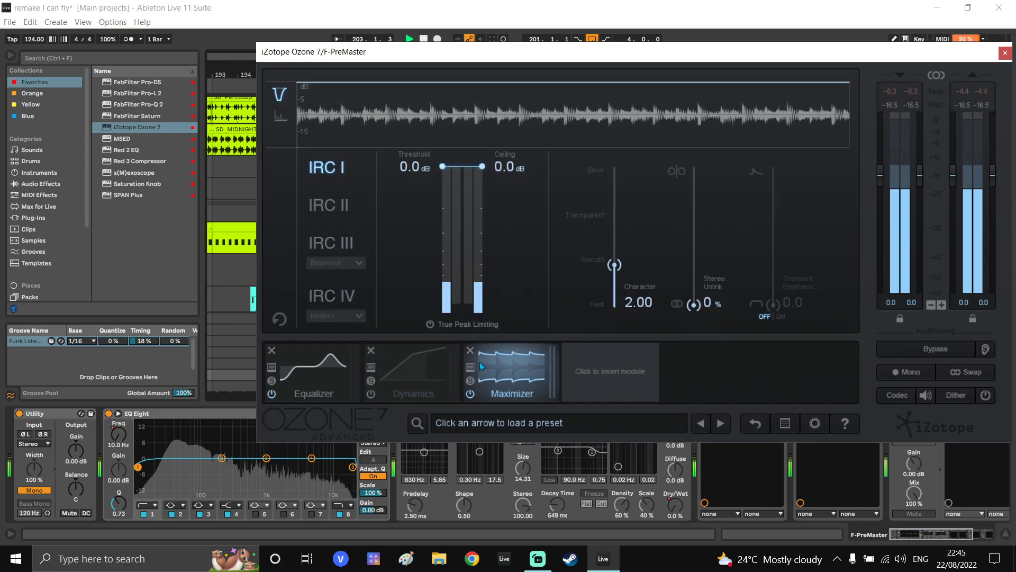
pyautogui.click(471, 350)
# Insert an Imager module at the start of the Ozone 7 signal chain and turn on its Stereoize option
pyautogui.click(506, 371)
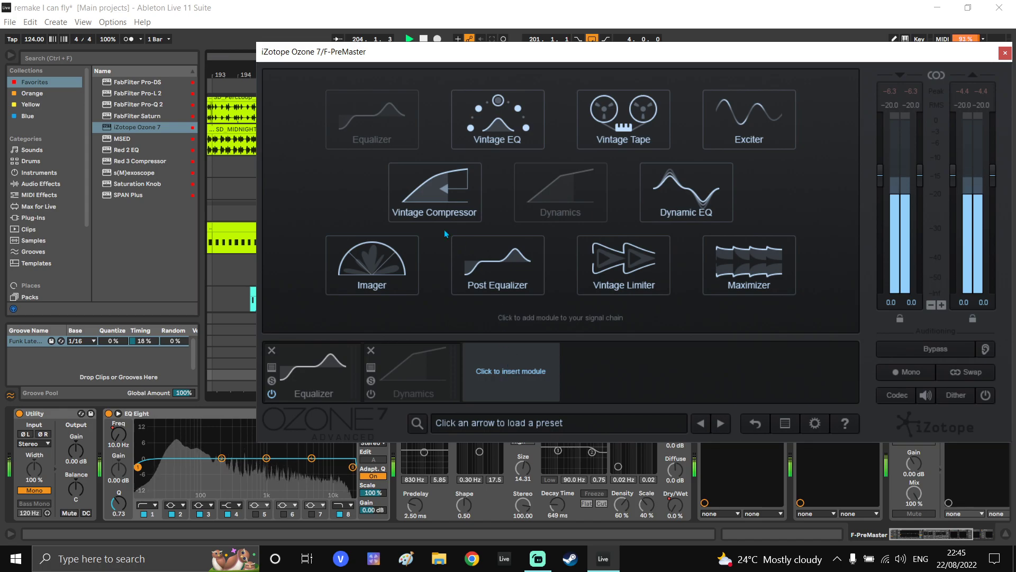
pyautogui.click(390, 262)
pyautogui.moveTo(511, 371); pyautogui.dragTo(312, 371)
pyautogui.click(357, 315)
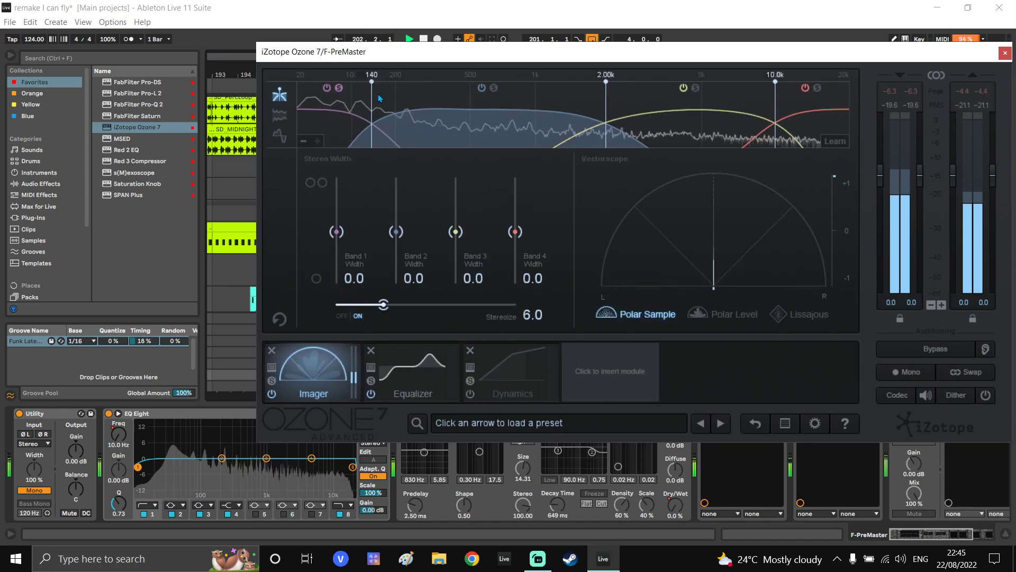
# Lower the Imager's first crossover to 128 Hz, unsolo Band 1 and set its width to -100.0
pyautogui.moveTo(366, 105); pyautogui.dragTo(365, 103)
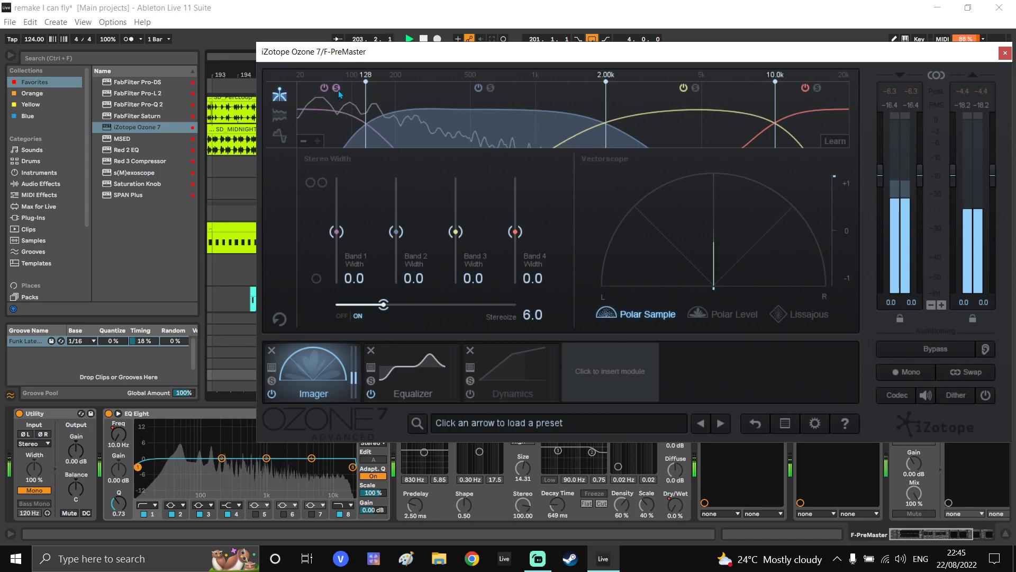
pyautogui.click(338, 88)
pyautogui.moveTo(336, 231); pyautogui.dragTo(336, 284)
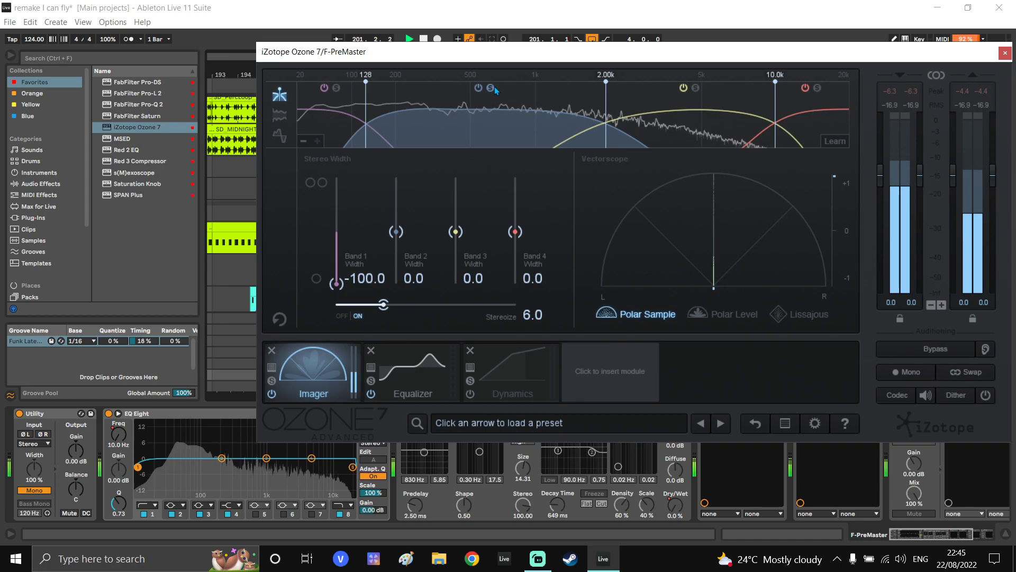
# Set the Imager's Stereoize amount to 7.3 and widen Band 3 to 15.2 and Band 4 to 30.4
pyautogui.moveTo(455, 231)
pyautogui.mouseDown()
pyautogui.moveTo(456, 205)
pyautogui.moveTo(456, 243)
pyautogui.moveTo(457, 188)
pyautogui.moveTo(456, 232)
pyautogui.mouseUp()
pyautogui.moveTo(383, 304); pyautogui.dragTo(335, 305)
pyautogui.moveTo(456, 232)
pyautogui.mouseDown()
pyautogui.moveTo(454, 193)
pyautogui.moveTo(456, 231)
pyautogui.mouseUp()
pyautogui.moveTo(336, 304); pyautogui.dragTo(396, 304)
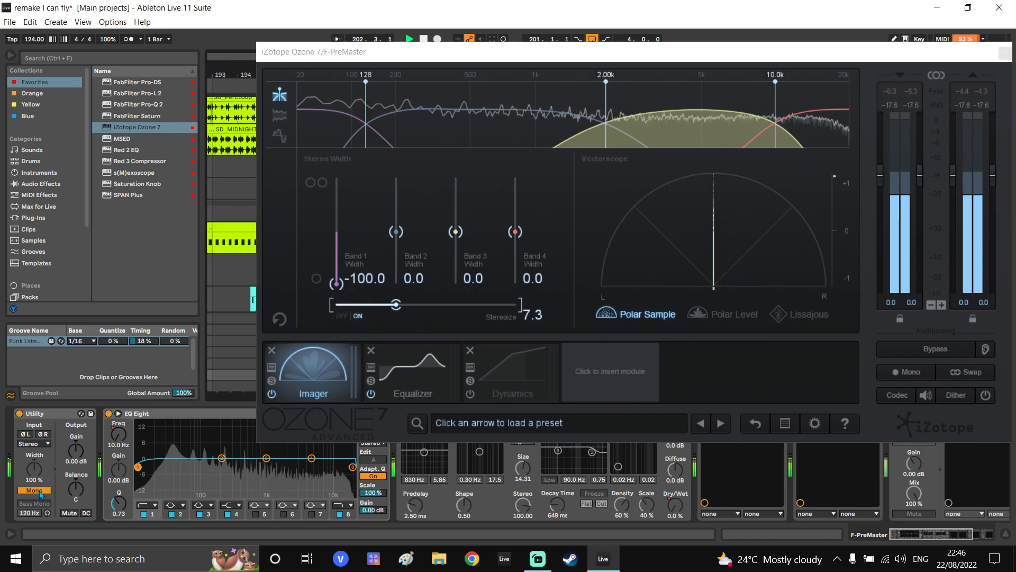
pyautogui.moveTo(456, 231)
pyautogui.mouseDown()
pyautogui.moveTo(462, 204)
pyautogui.moveTo(459, 233)
pyautogui.moveTo(464, 222)
pyautogui.mouseUp()
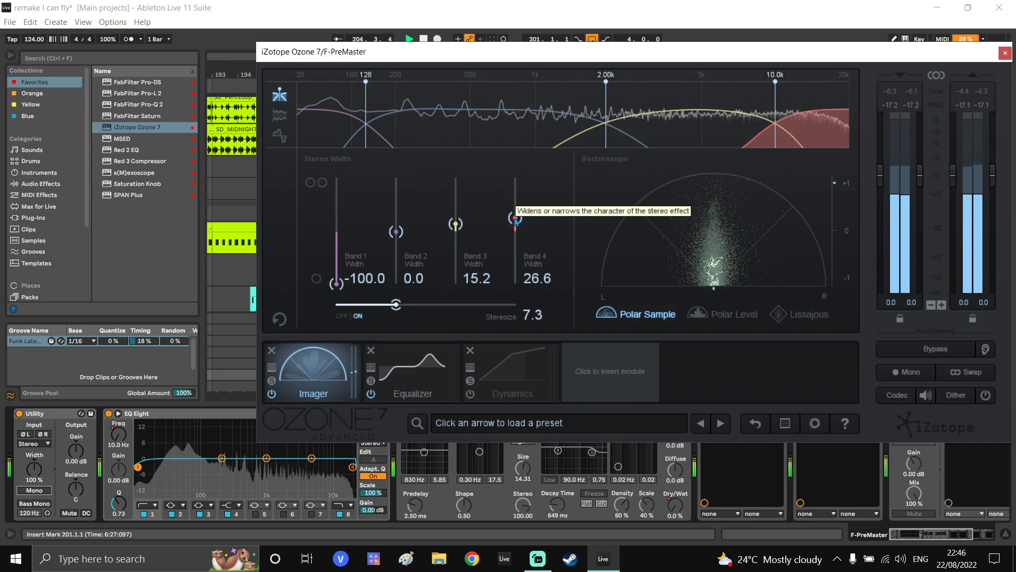
# Compare the mix in mono with the Imager bypassed and active, and return the Utility to stereo
pyautogui.click(40, 490)
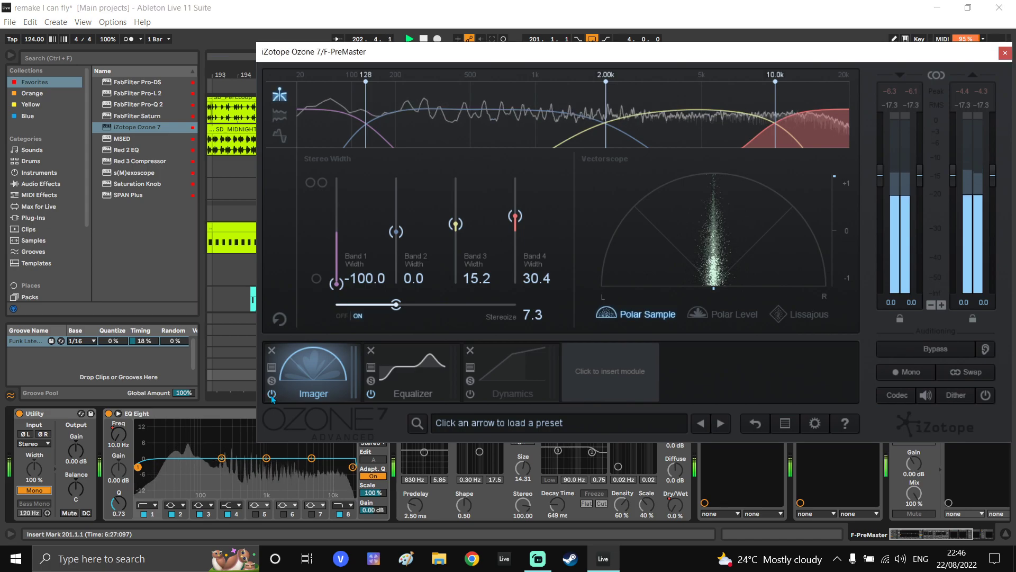
pyautogui.click(272, 394)
pyautogui.click(272, 394)
pyautogui.click(46, 490)
# Set the Ozone Equalizer's Band 3 to a -0.9 dB cut at 294 Hz with Q 1.6, comparing it off and on
pyautogui.click(412, 373)
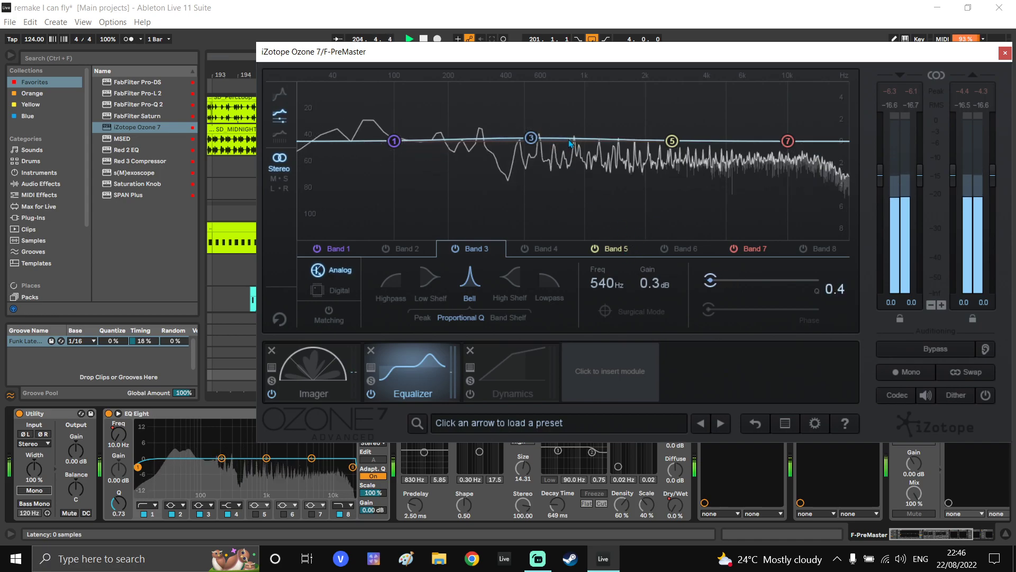
pyautogui.moveTo(648, 285)
pyautogui.mouseDown()
pyautogui.moveTo(649, 268)
pyautogui.moveTo(649, 289)
pyautogui.mouseUp()
pyautogui.moveTo(610, 292); pyautogui.dragTo(607, 343)
pyautogui.moveTo(649, 285)
pyautogui.mouseDown()
pyautogui.moveTo(652, 266)
pyautogui.moveTo(651, 302)
pyautogui.mouseUp()
pyautogui.moveTo(512, 155)
pyautogui.mouseDown()
pyautogui.moveTo(497, 154)
pyautogui.moveTo(509, 152)
pyautogui.mouseUp()
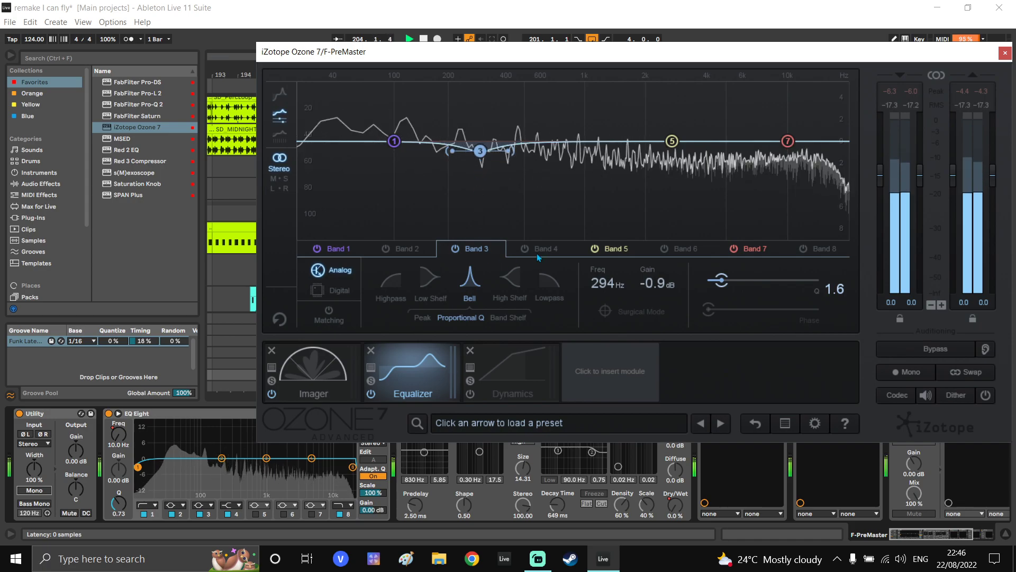
pyautogui.click(455, 249)
pyautogui.click(455, 249)
# Insert an Exciter module into the Ozone 7 chain and set the Mix of all four bands to 20%
pyautogui.click(609, 370)
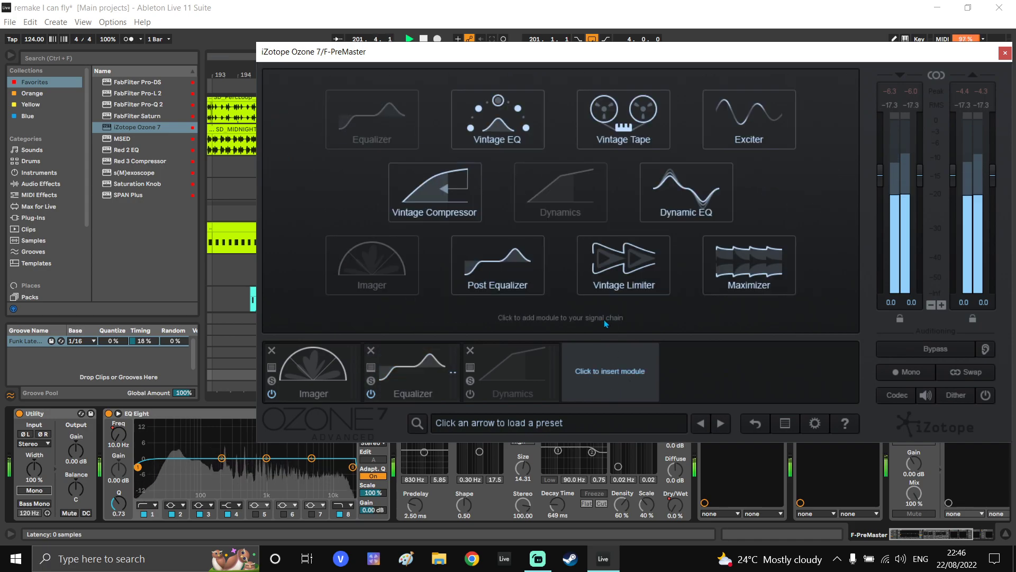
pyautogui.click(744, 142)
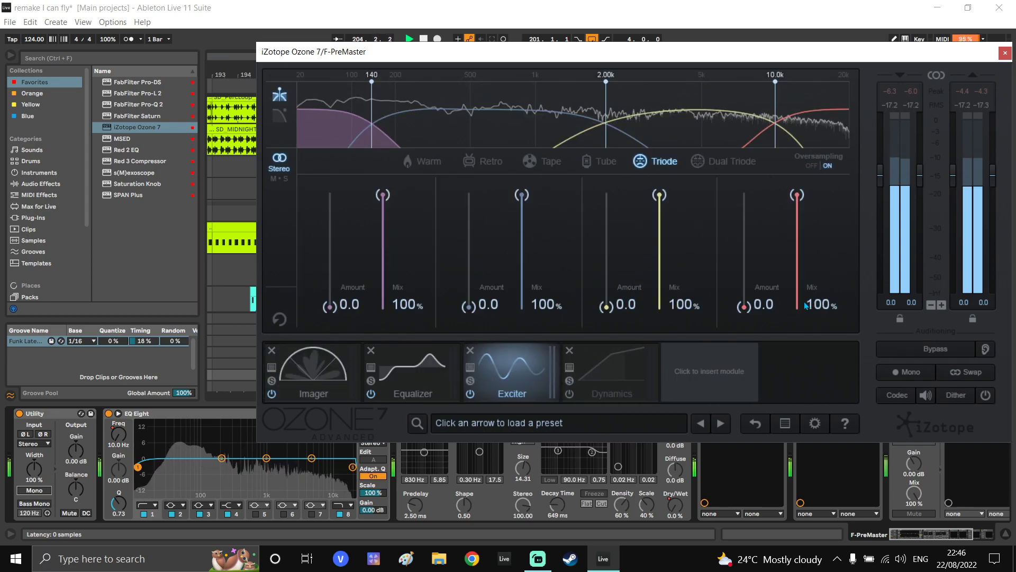
pyautogui.write('20')
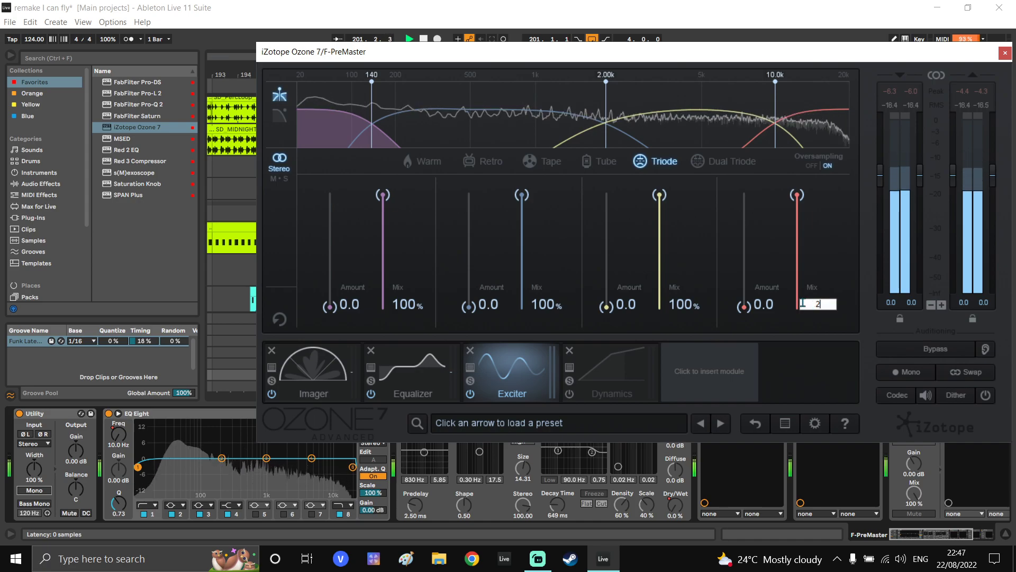
pyautogui.click(680, 304)
pyautogui.write('20')
pyautogui.press('Return')
pyautogui.click(543, 305)
pyautogui.write('20')
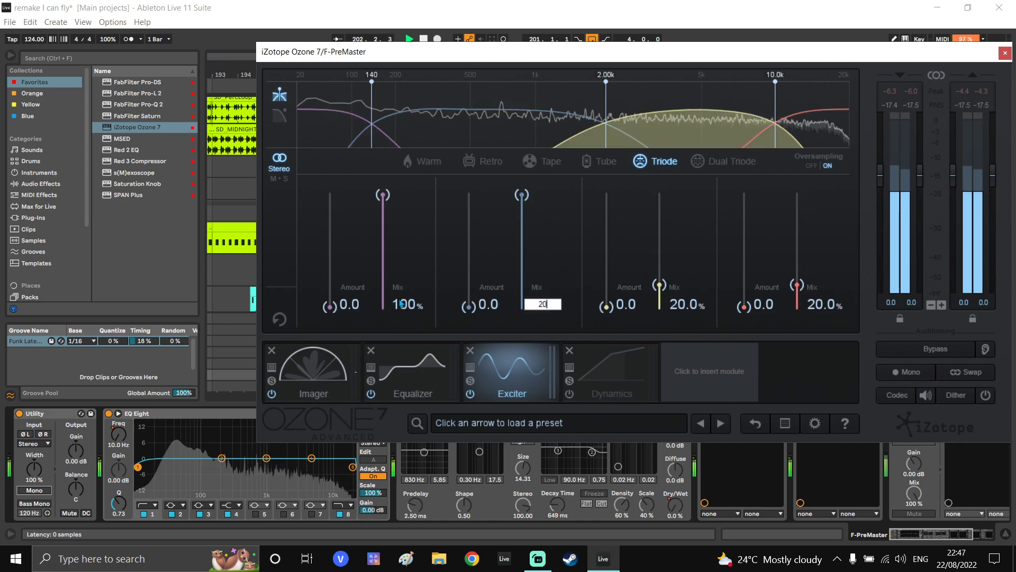
pyautogui.press('Return')
pyautogui.click(407, 305)
pyautogui.write('20')
pyautogui.press('Return')
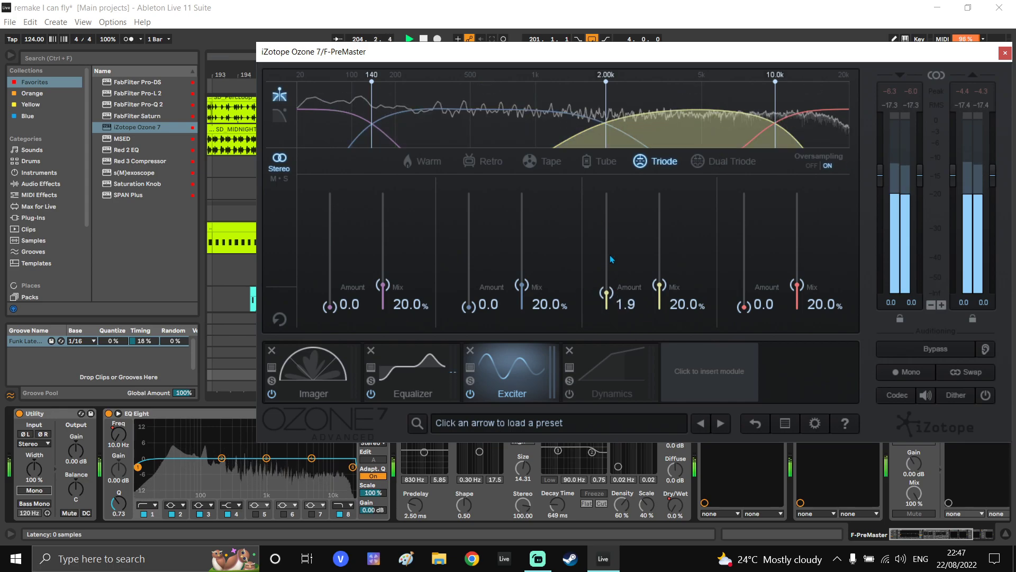
# Set the Exciter's upper crossovers to 1.62 kHz and 9.74 kHz and raise the third band's Amount to 14.4
pyautogui.moveTo(605, 112); pyautogui.dragTo(584, 113)
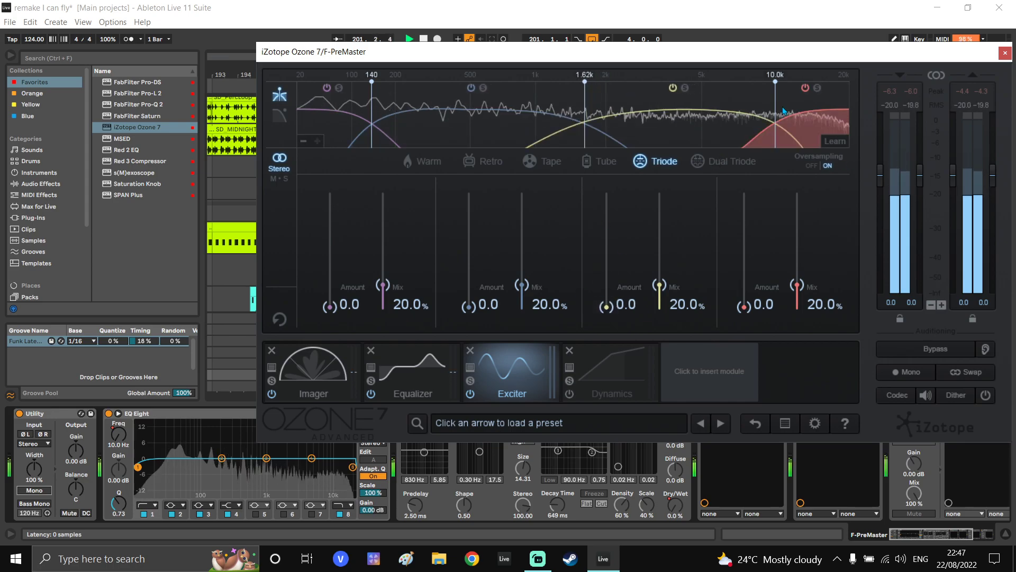
pyautogui.moveTo(773, 106); pyautogui.dragTo(772, 106)
pyautogui.moveTo(606, 306); pyautogui.dragTo(609, 199)
# Audition the Exciter's Dual Triode, Tube, Tape and Warm modes and settle on Retro
pyautogui.click(725, 167)
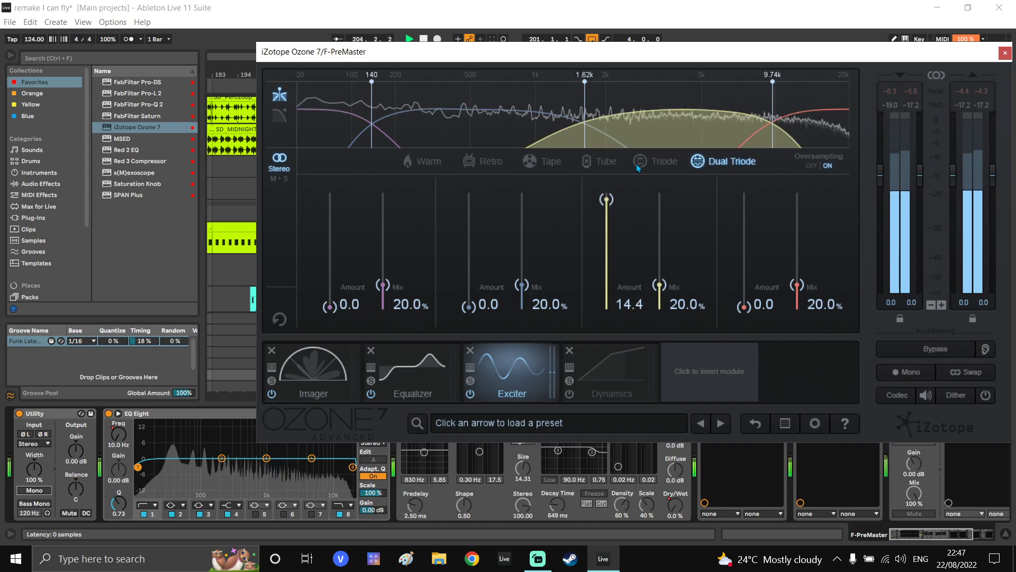
pyautogui.click(609, 161)
pyautogui.click(536, 160)
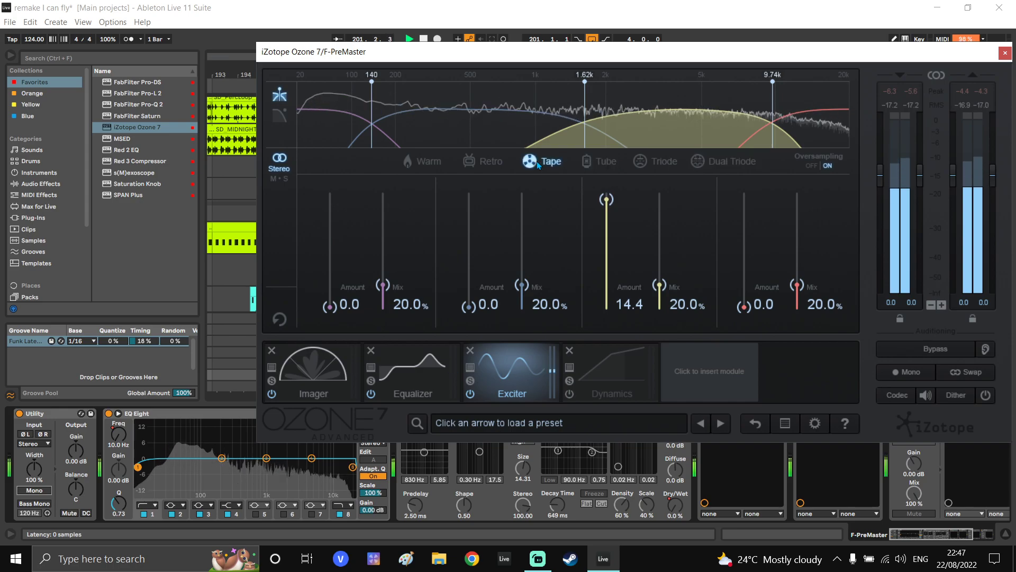
pyautogui.click(493, 165)
pyautogui.click(426, 164)
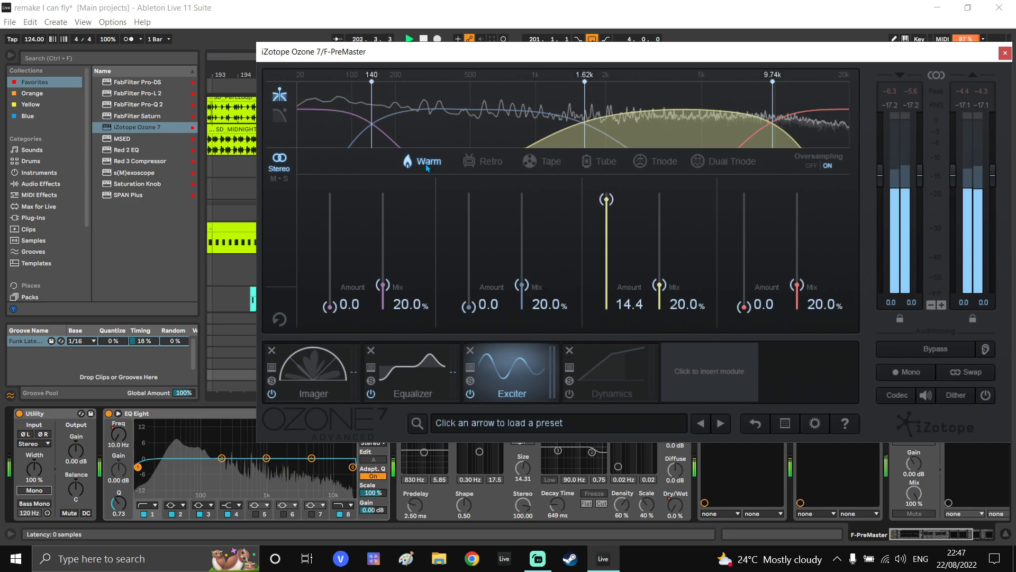
pyautogui.click(481, 162)
pyautogui.click(745, 163)
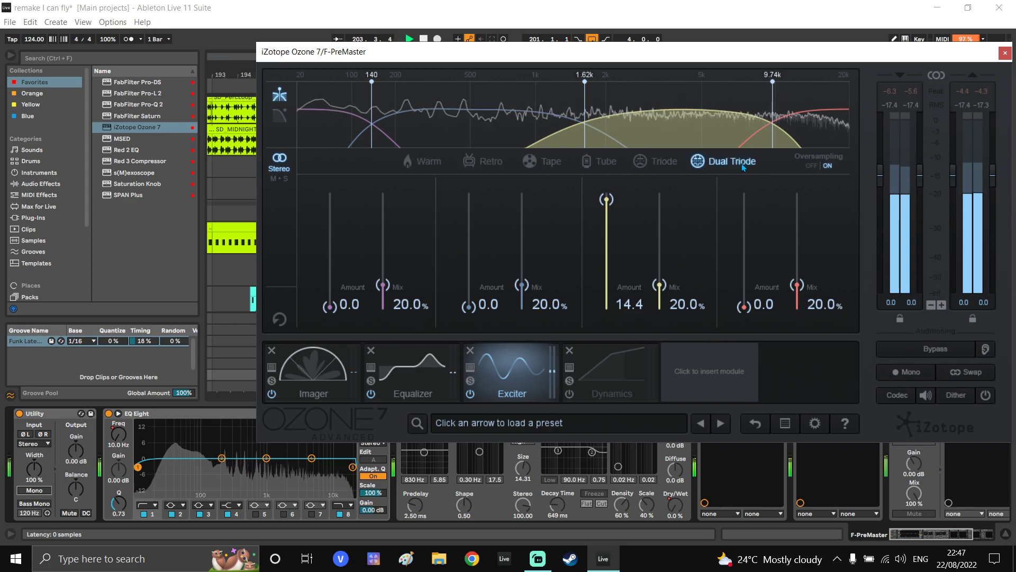
pyautogui.click(494, 164)
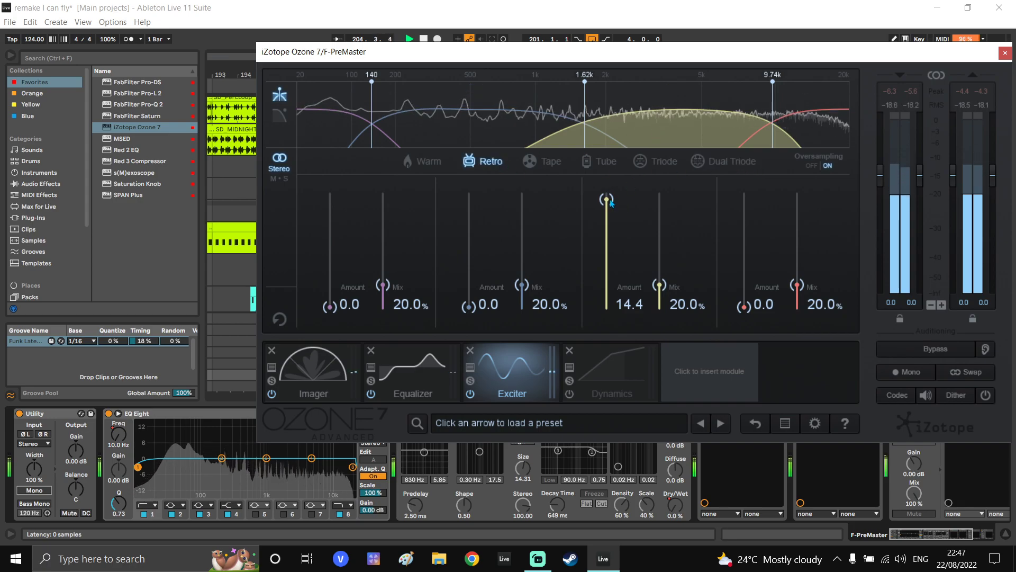
# Set the Exciter's Amount to 1.6, 2.7, 3.5 and 4.5 for bands 1 to 4
pyautogui.moveTo(607, 199); pyautogui.dragTo(615, 279)
pyautogui.moveTo(744, 306); pyautogui.dragTo(745, 267)
pyautogui.moveTo(469, 305); pyautogui.dragTo(483, 281)
pyautogui.moveTo(330, 305)
pyautogui.mouseDown()
pyautogui.moveTo(329, 265)
pyautogui.moveTo(328, 289)
pyautogui.mouseUp()
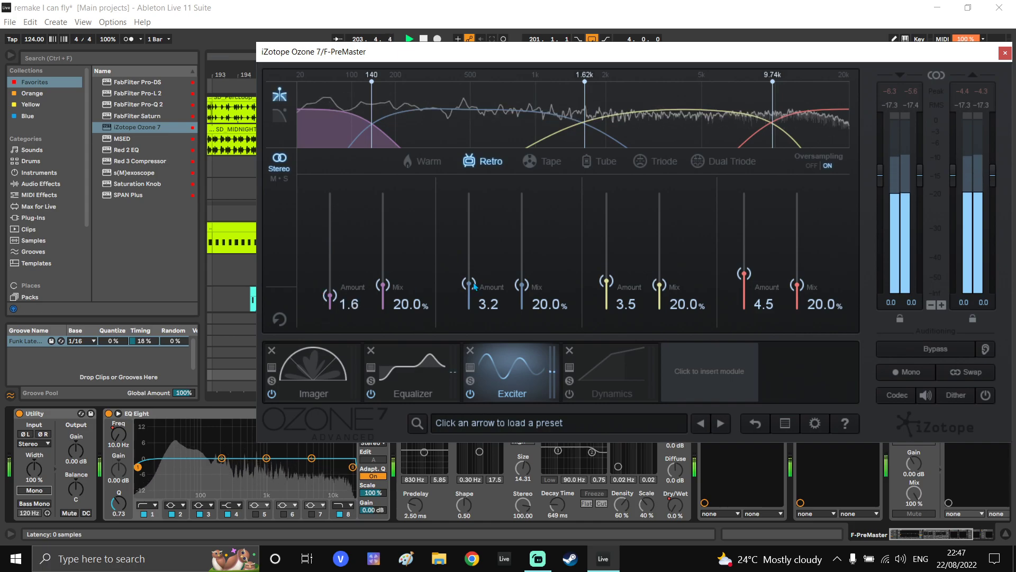
pyautogui.moveTo(631, 46); pyautogui.dragTo(509, 30)
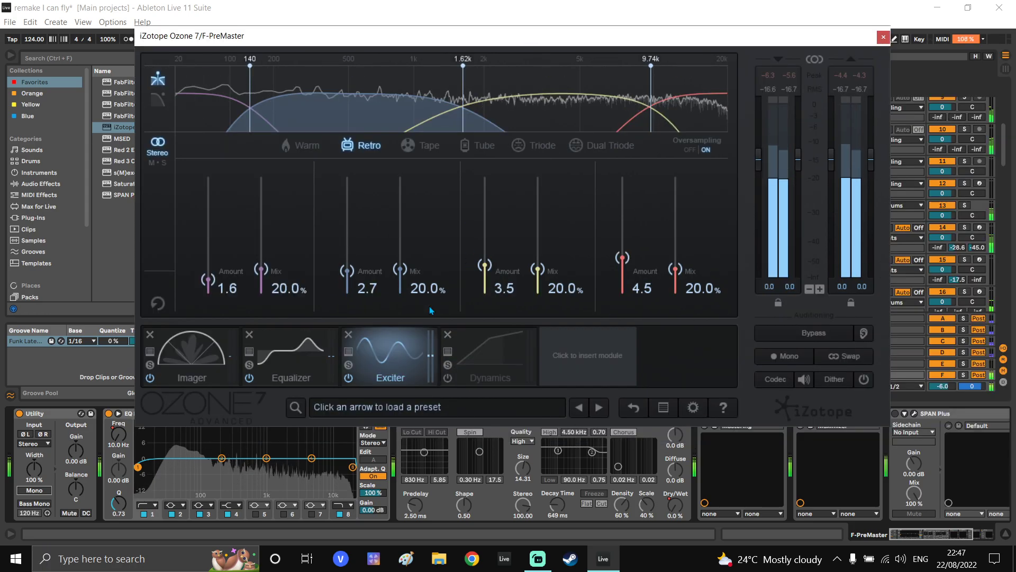
# Switch the Exciter off and on repeatedly to compare its effect in stereo and in mono
pyautogui.click(349, 379)
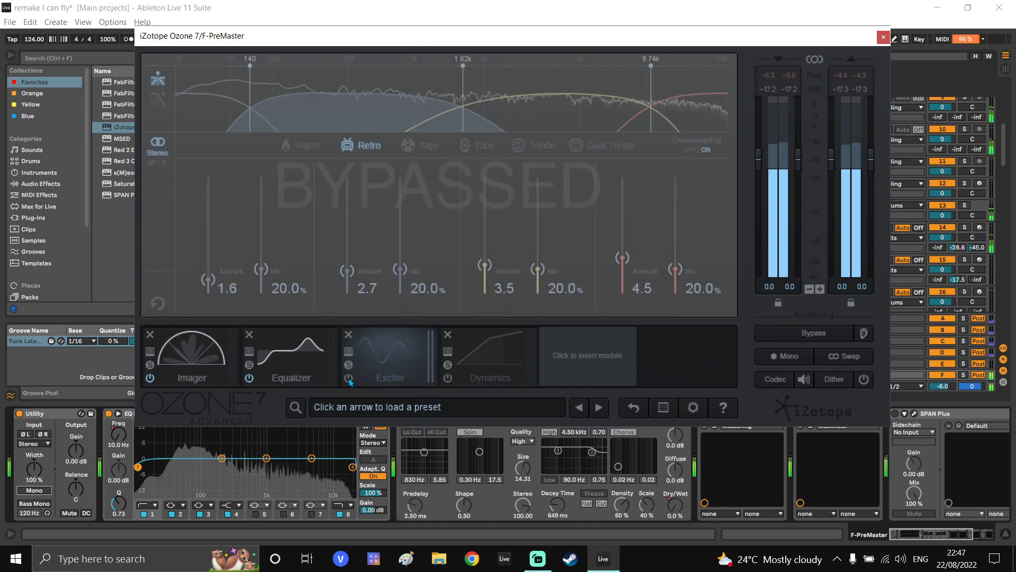
pyautogui.click(349, 379)
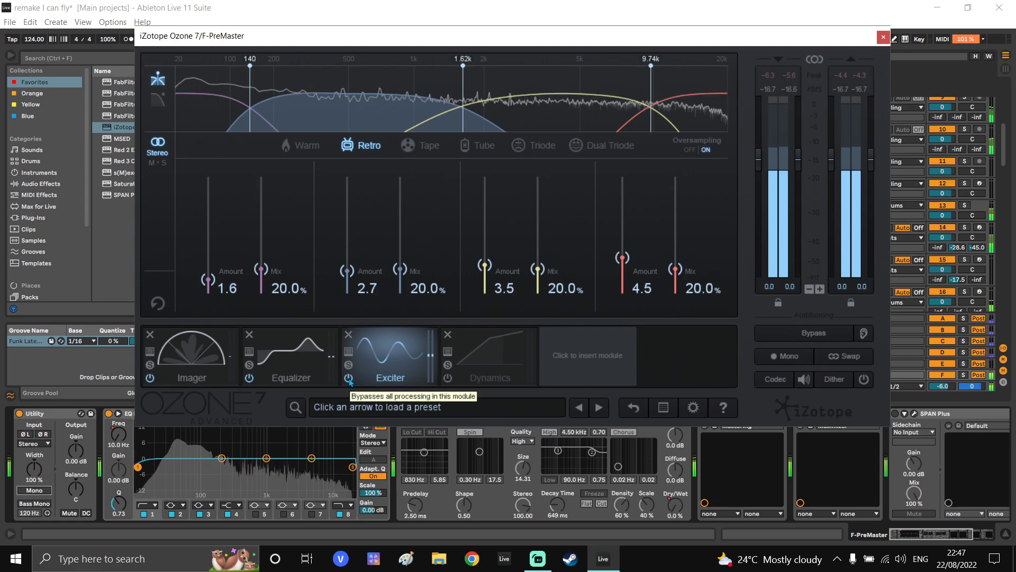
pyautogui.click(34, 490)
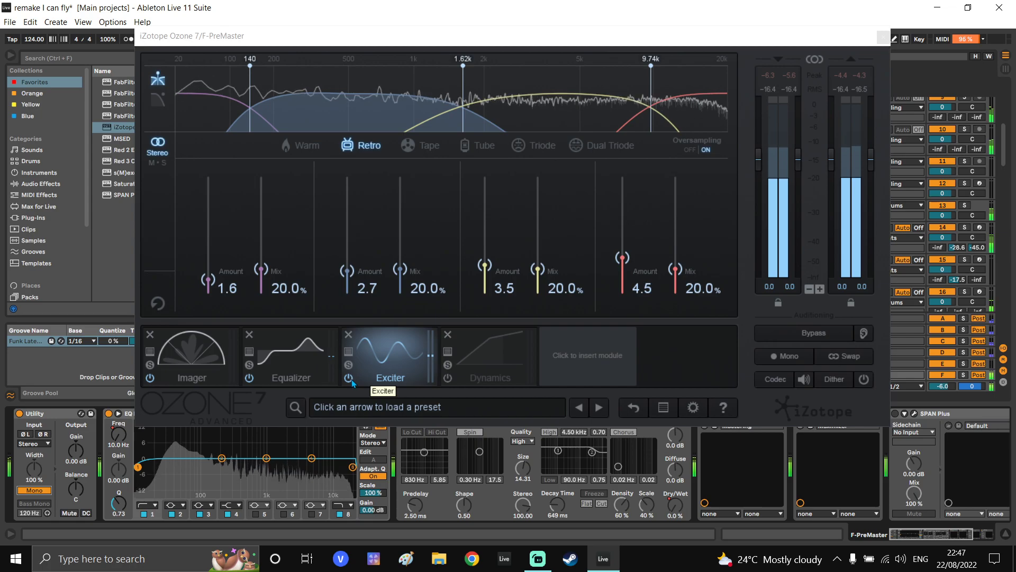
pyautogui.click(349, 379)
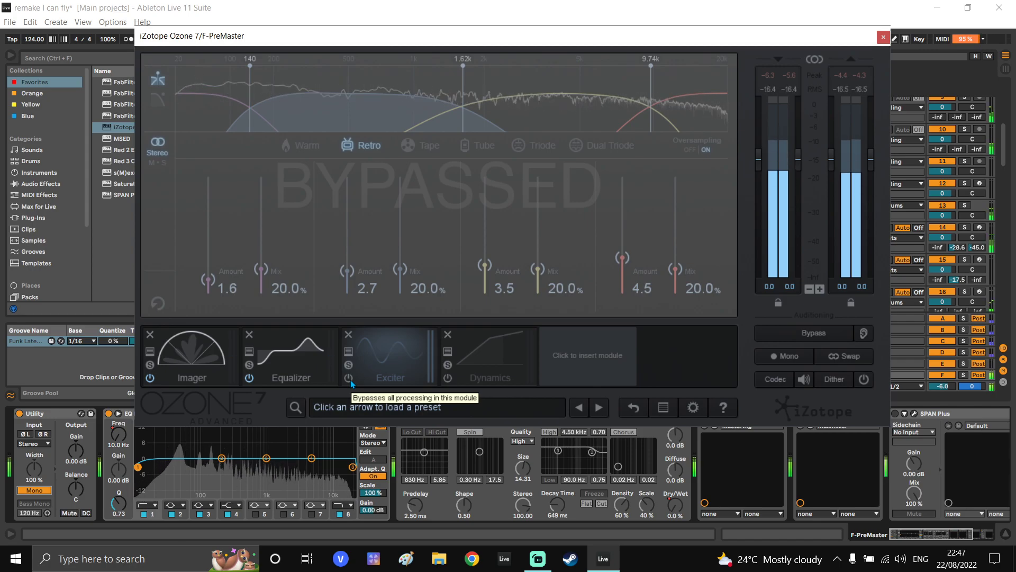
pyautogui.click(350, 379)
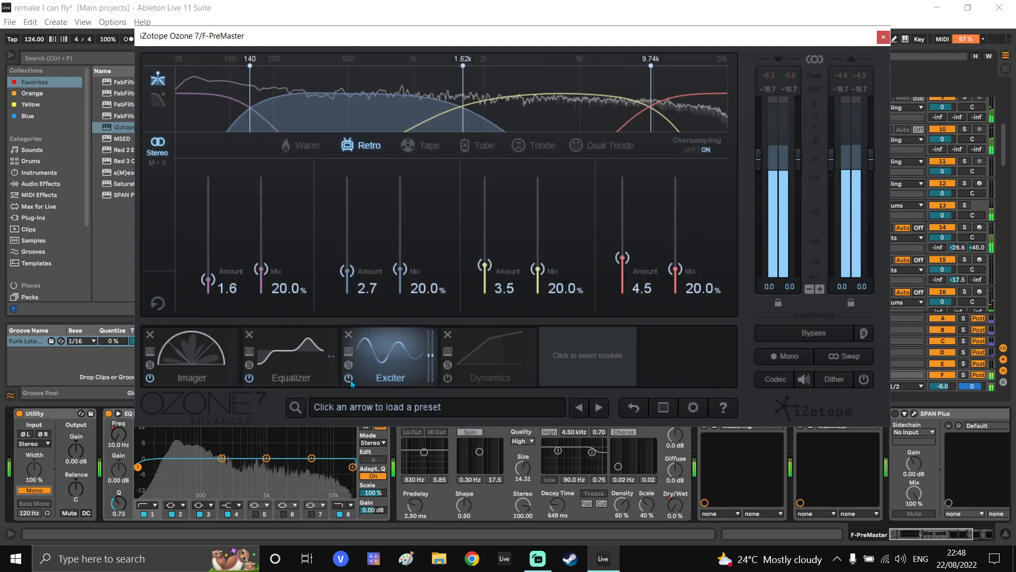
pyautogui.click(351, 379)
pyautogui.click(350, 379)
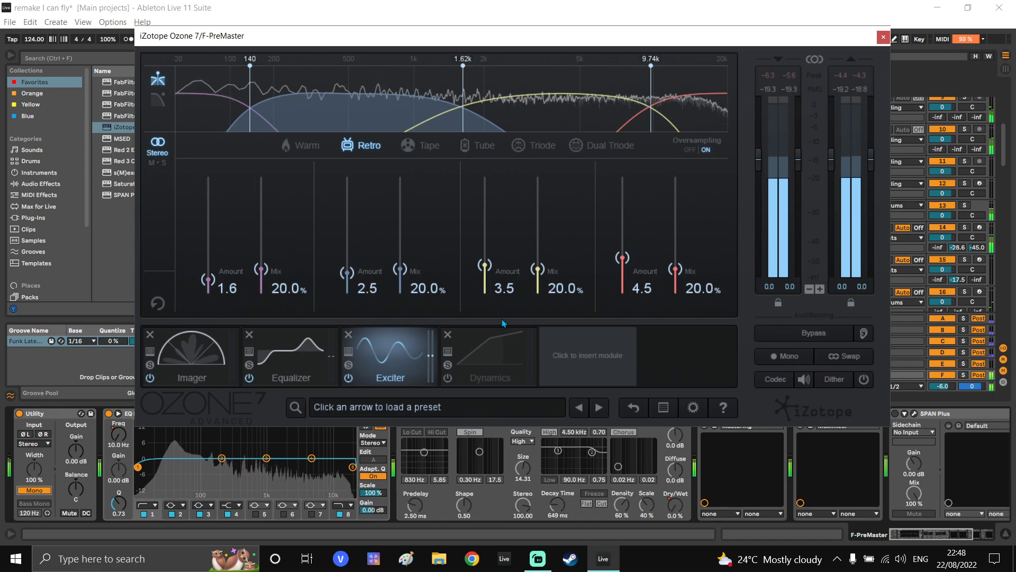
# Open the Ozone 7 Maximizer on the PreMaster track and dismiss its preset manager
pyautogui.click(577, 356)
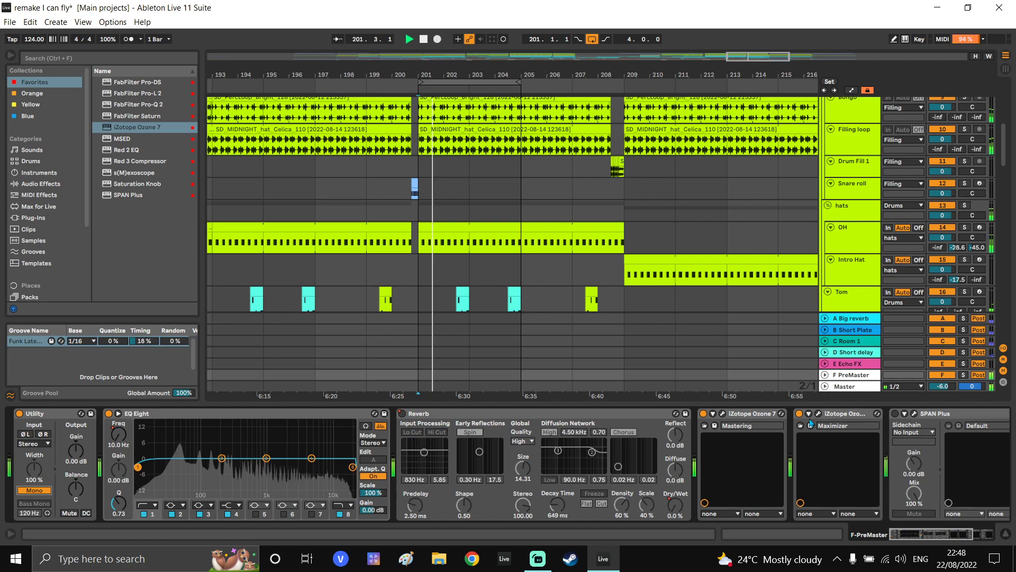
pyautogui.click(818, 413)
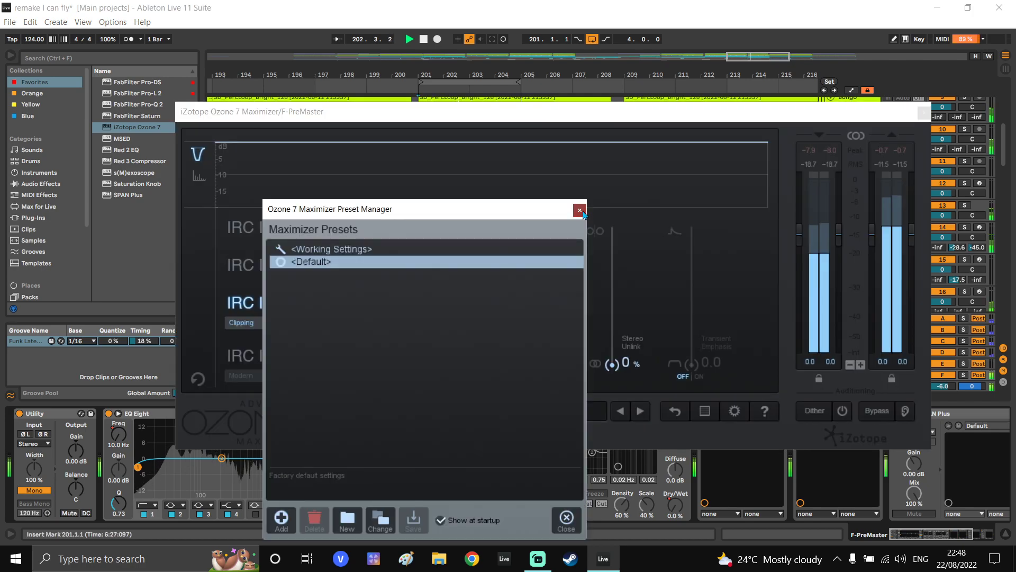
pyautogui.click(580, 210)
pyautogui.moveTo(544, 111); pyautogui.dragTo(495, 100)
# Set the Maximizer's threshold to -10.4 dB and lower the Master volume to -10.8 dB
pyautogui.moveTo(329, 311); pyautogui.dragTo(338, 332)
pyautogui.moveTo(942, 386); pyautogui.dragTo(942, 390)
pyautogui.click(332, 339)
pyautogui.moveTo(332, 337); pyautogui.dragTo(333, 331)
pyautogui.moveTo(857, 101); pyautogui.dragTo(682, 88)
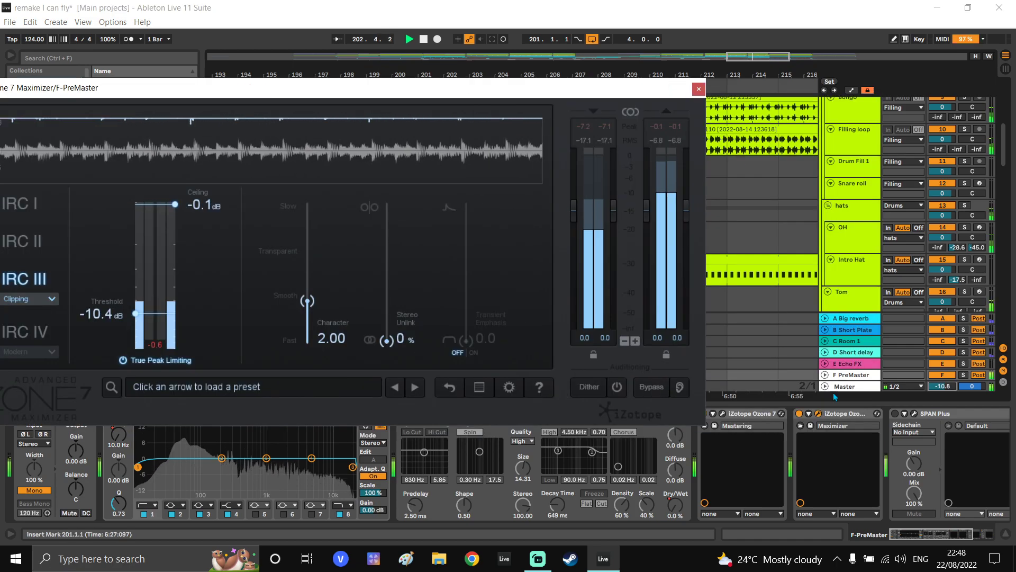
# Open SPAN Plus on the PreMaster, reset its statistics and arrange it beside the Maximizer window
pyautogui.click(915, 414)
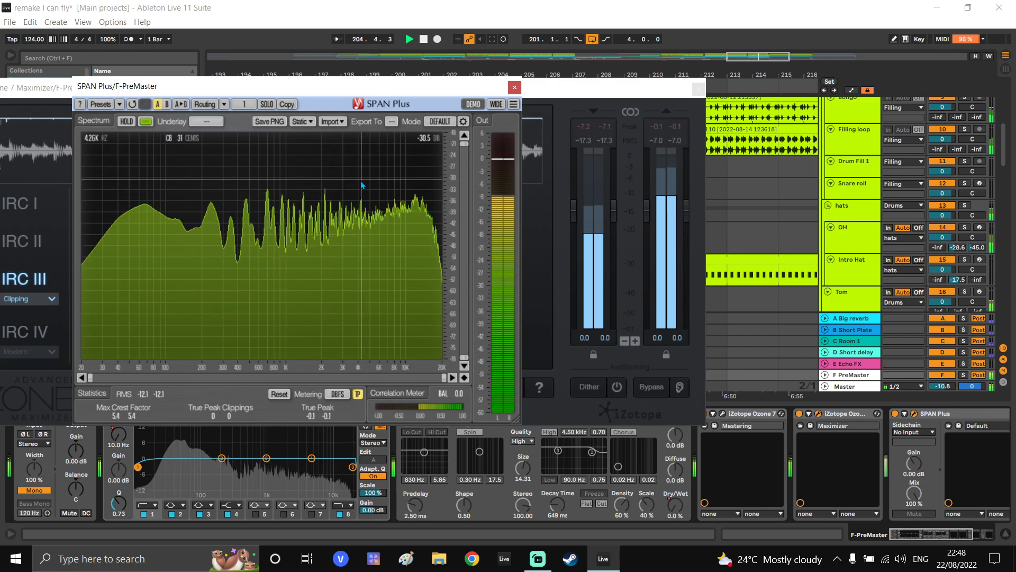
pyautogui.click(278, 394)
pyautogui.moveTo(344, 86); pyautogui.dragTo(668, 88)
pyautogui.click(293, 90)
pyautogui.moveTo(293, 90); pyautogui.dragTo(299, 90)
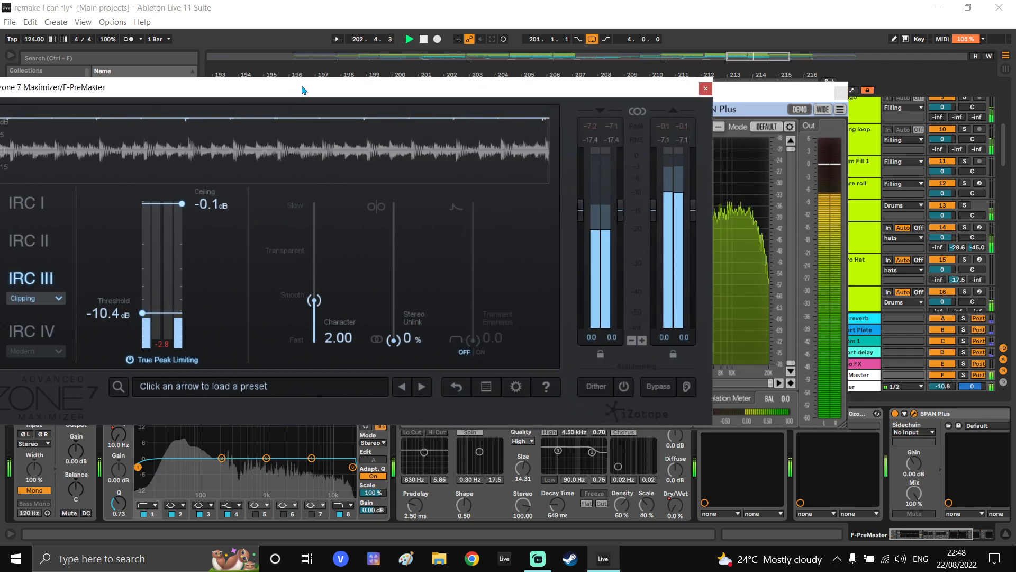
# Lower the Maximizer's threshold to -12.6 dB and reset the SPAN Plus statistics
pyautogui.moveTo(165, 314); pyautogui.dragTo(168, 327)
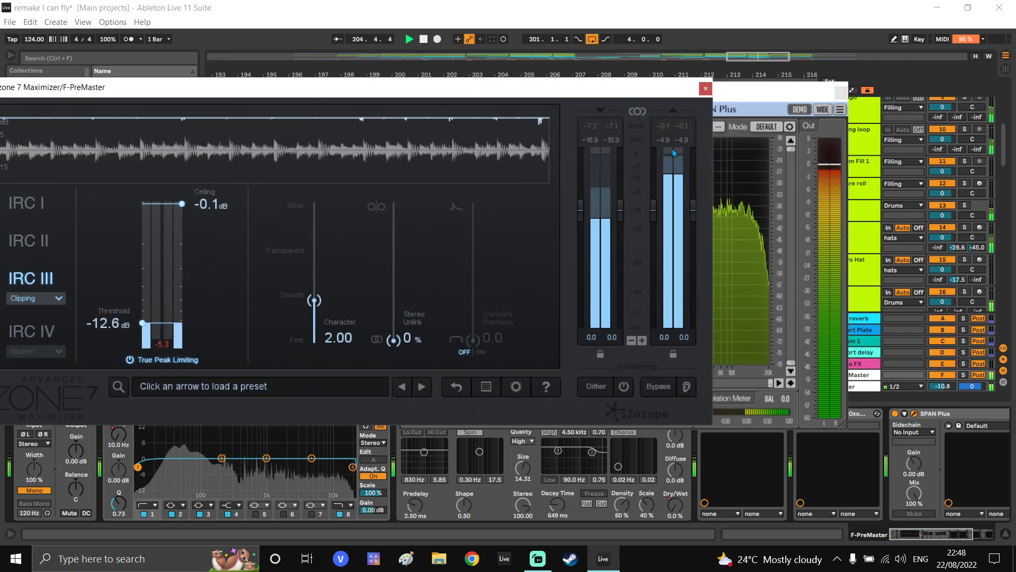
pyautogui.click(740, 94)
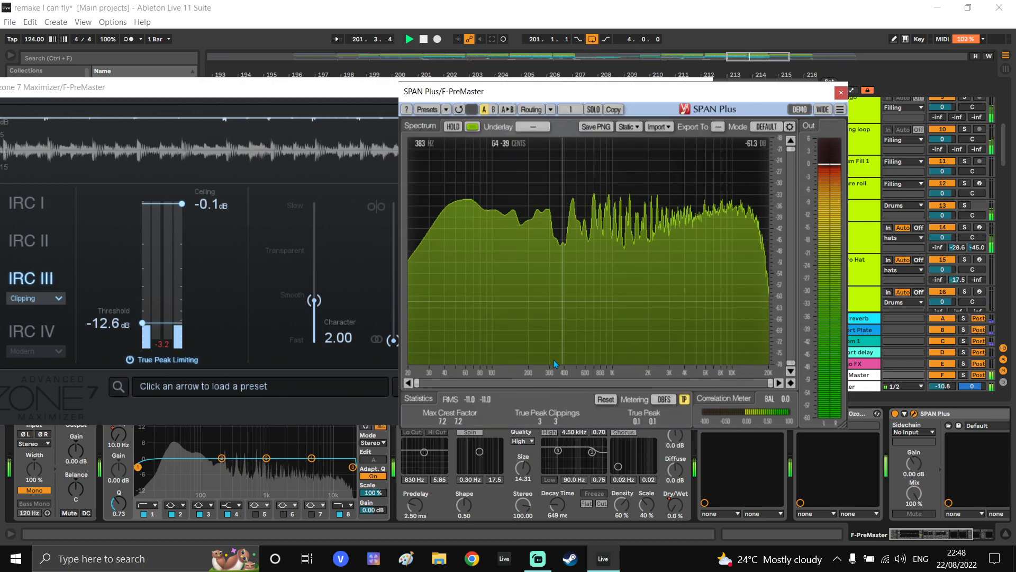
pyautogui.click(605, 399)
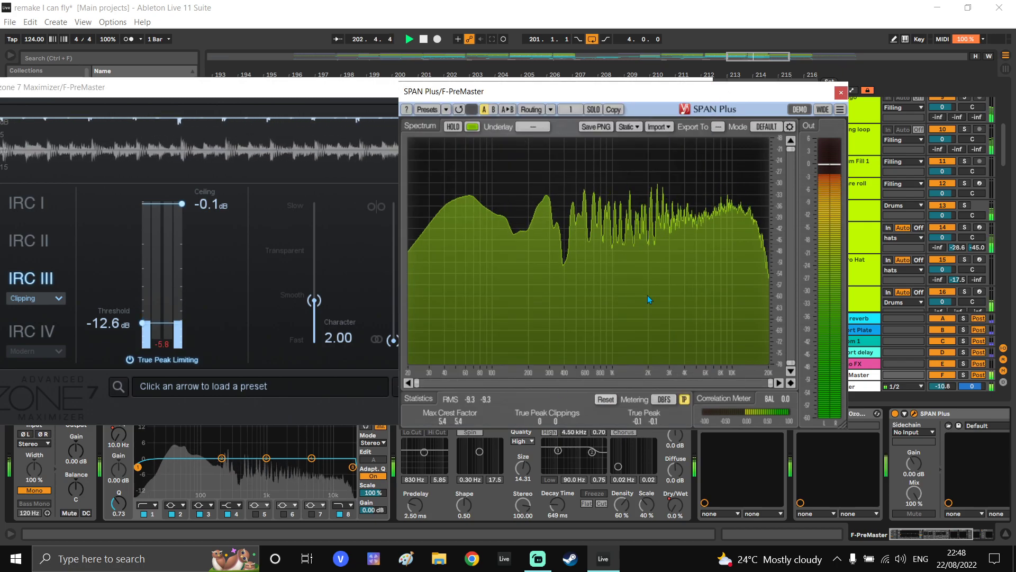
# Set the Maximizer's threshold to -11.8 dB and bring the SPAN Plus window to the front to check the loudness
pyautogui.moveTo(322, 87); pyautogui.dragTo(341, 86)
pyautogui.click(70, 299)
pyautogui.click(70, 300)
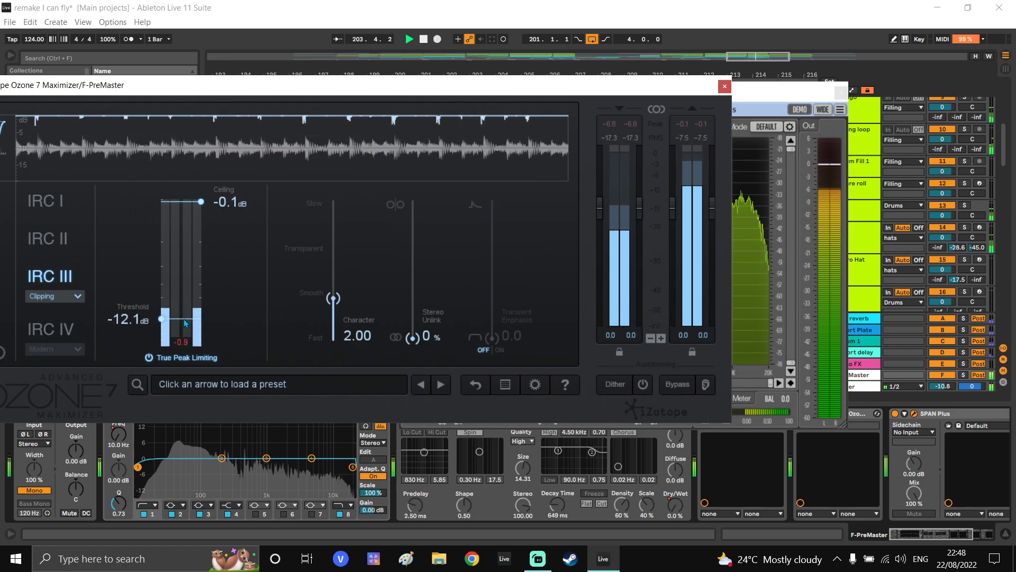
pyautogui.moveTo(186, 315); pyautogui.dragTo(189, 299)
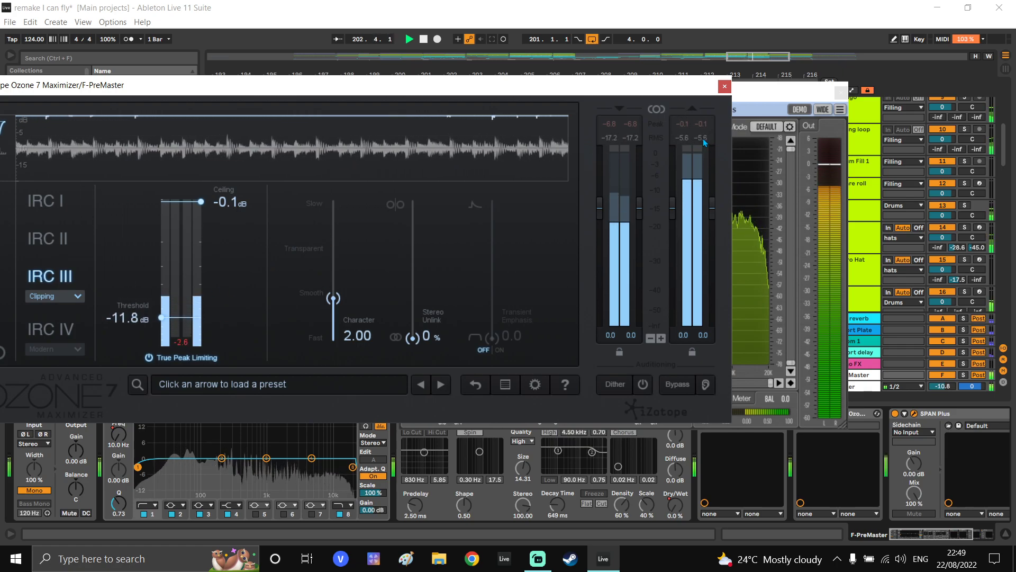
pyautogui.click(758, 191)
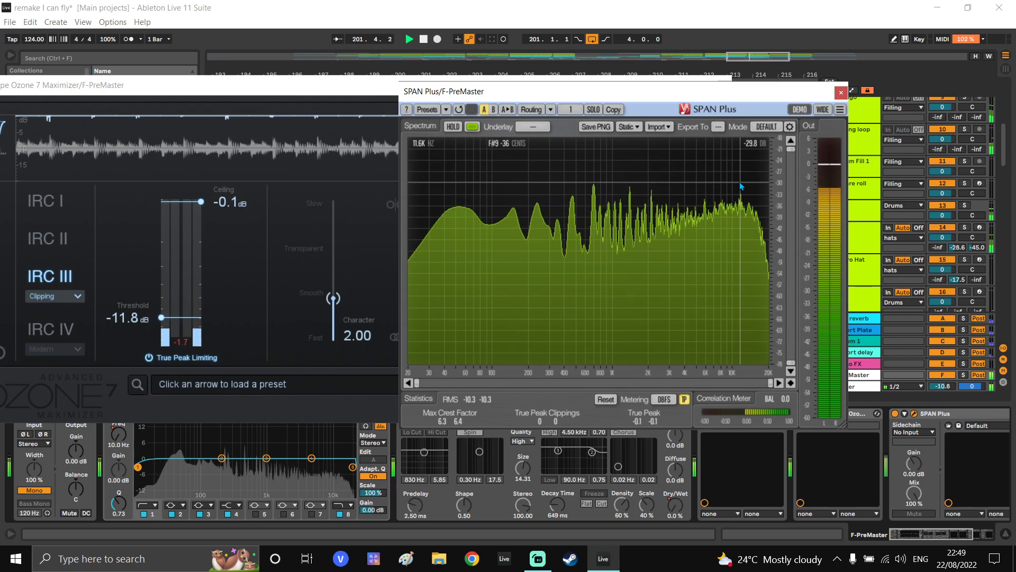
# Close the SPAN Plus and Maximizer windows and set the Master volume to -7.6 dB
pyautogui.click(841, 93)
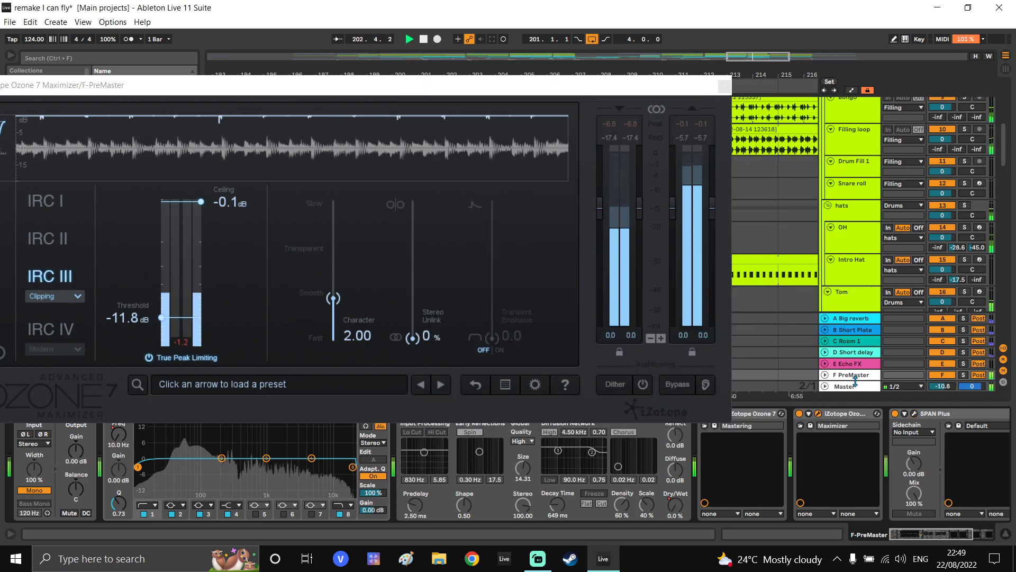
pyautogui.click(725, 86)
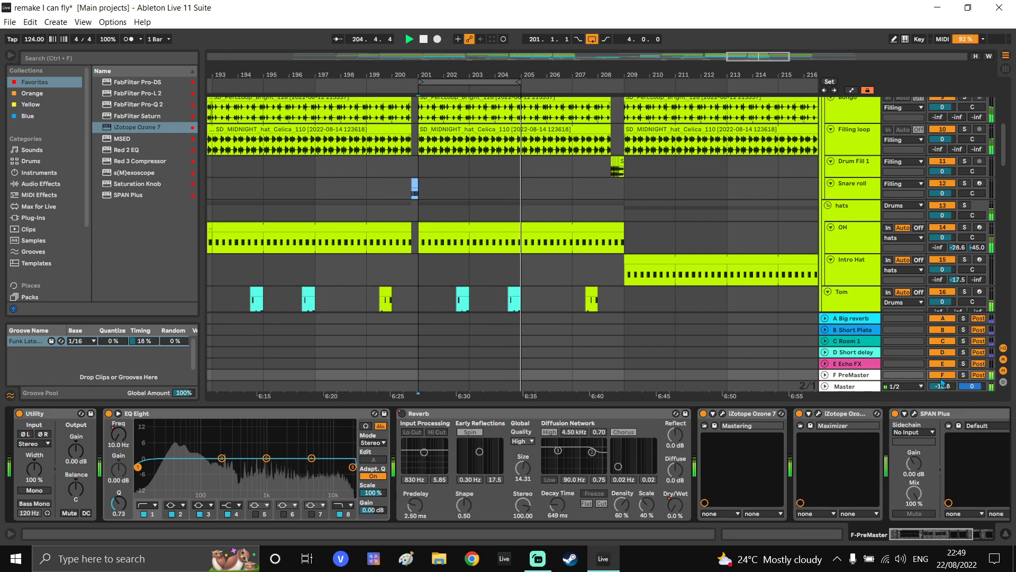
pyautogui.moveTo(941, 386); pyautogui.dragTo(941, 377)
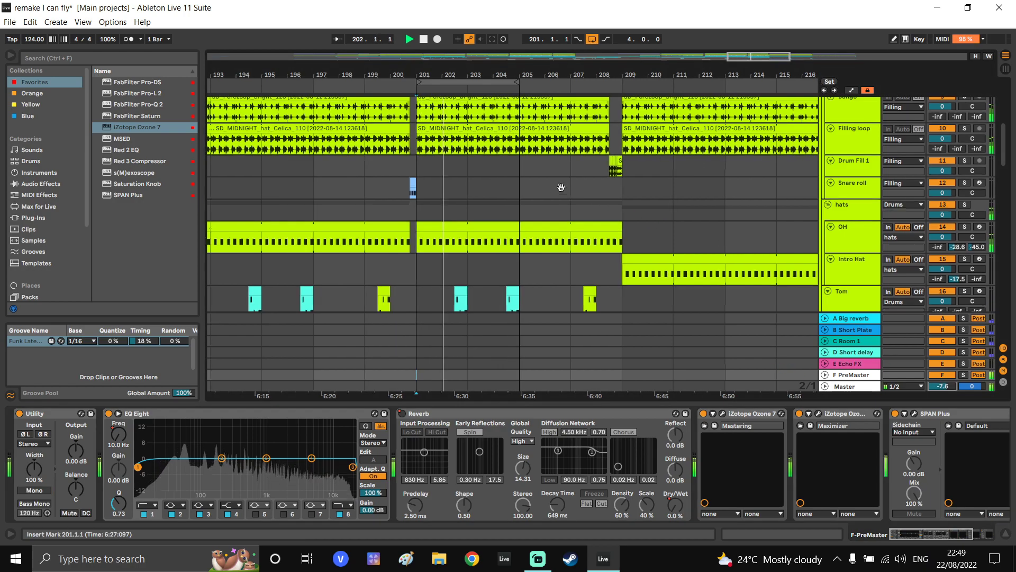
# On the Bass track, set the first Utility's gain to 0.22 dB and the 220 Hz EQ Eight band to -1.05 dB with Q 1.21
pyautogui.scroll(-10, 580, 166)
pyautogui.scroll(-3, 579, 166)
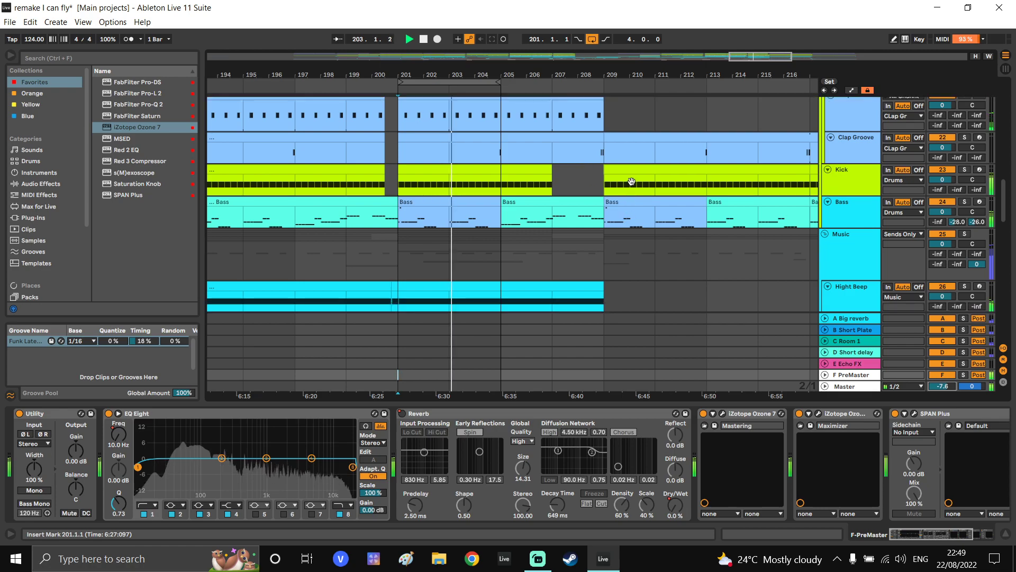
pyautogui.click(851, 176)
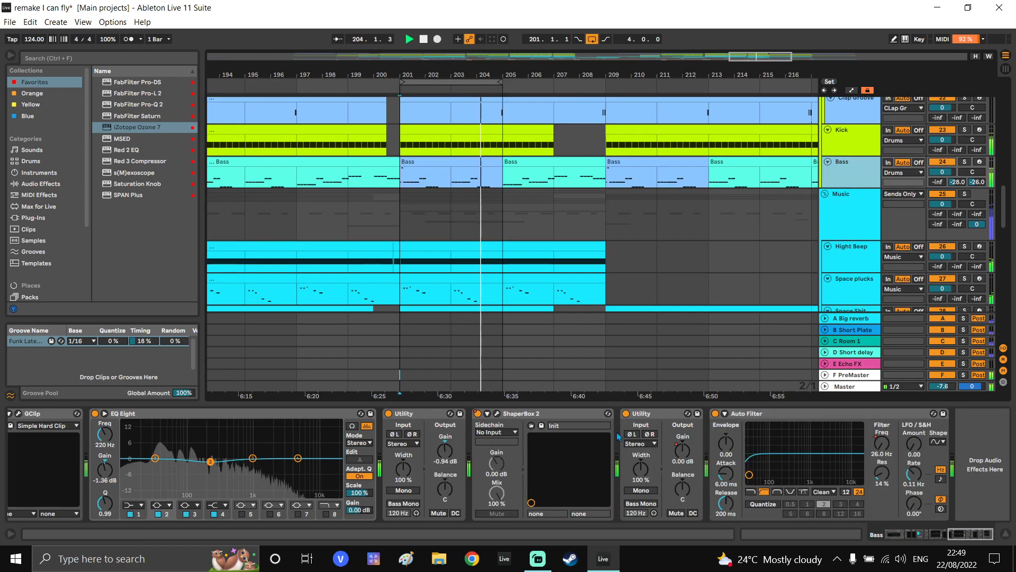
pyautogui.moveTo(456, 448); pyautogui.dragTo(455, 442)
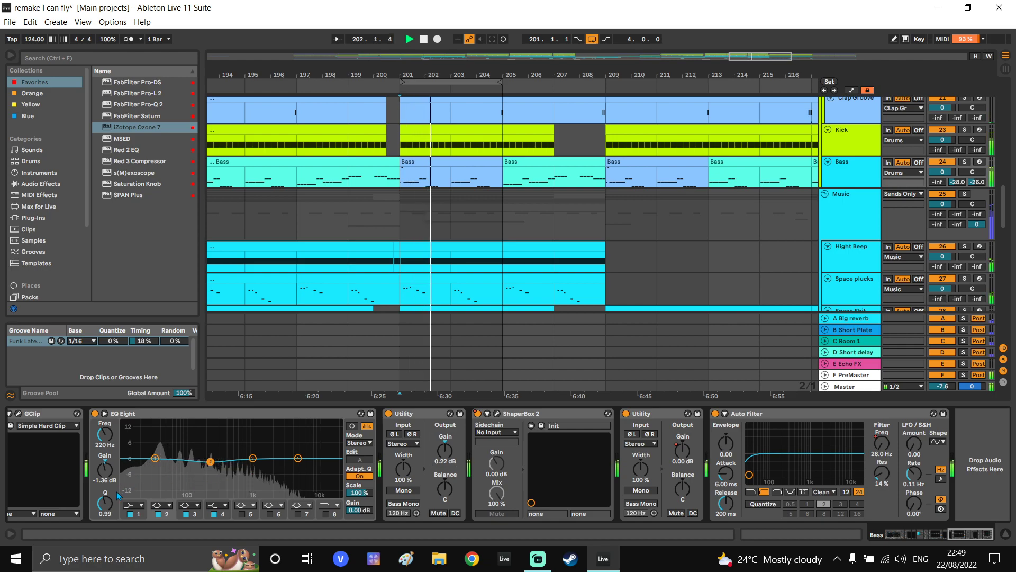
pyautogui.moveTo(105, 469); pyautogui.dragTo(105, 468)
pyautogui.scroll(1, 699, 228)
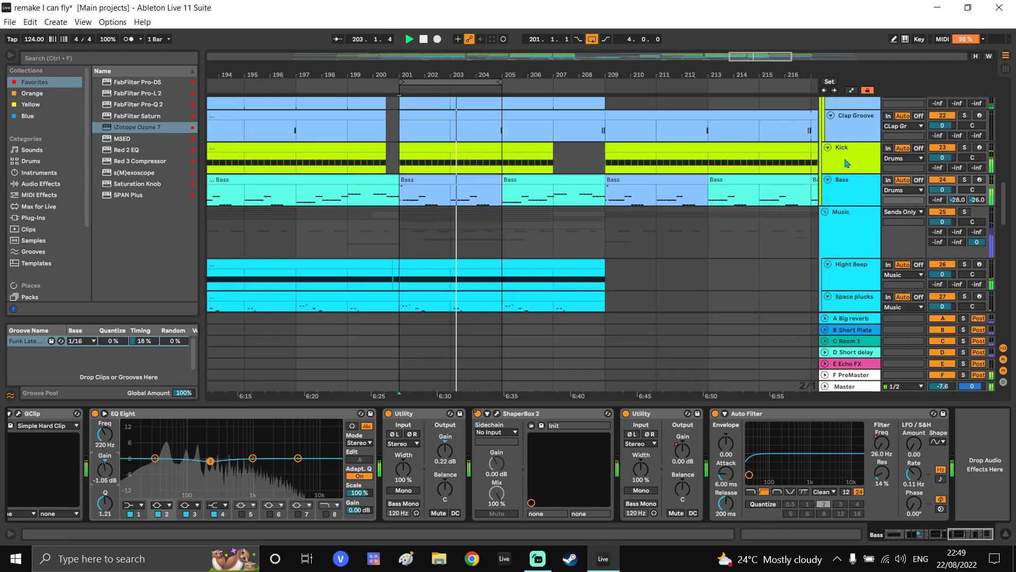
# Raise the gain of the Bass track's first Utility to 0.56 dB
pyautogui.click(848, 162)
pyautogui.click(847, 185)
pyautogui.click(858, 388)
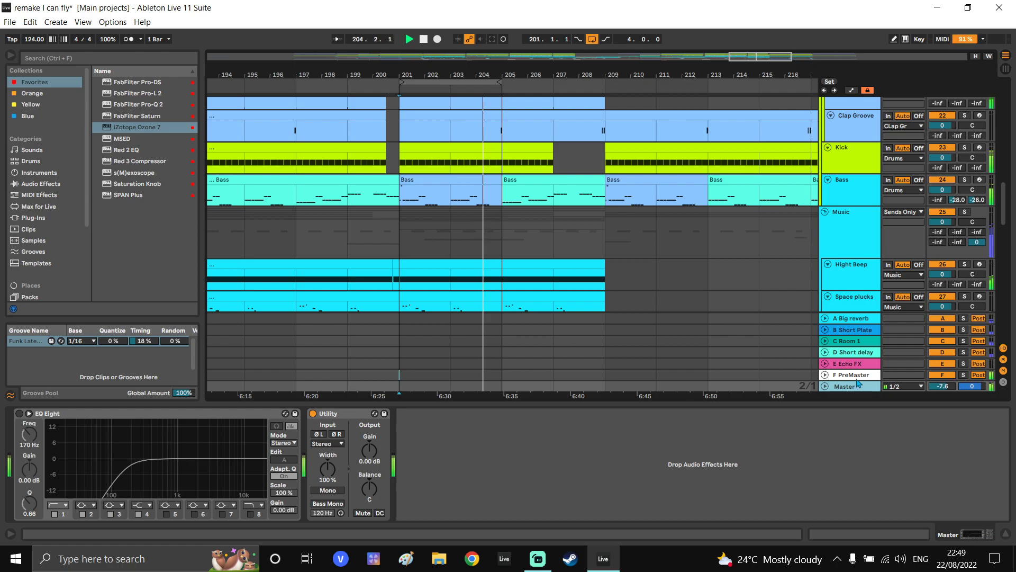
pyautogui.scroll(-4, 576, 161)
pyautogui.click(847, 125)
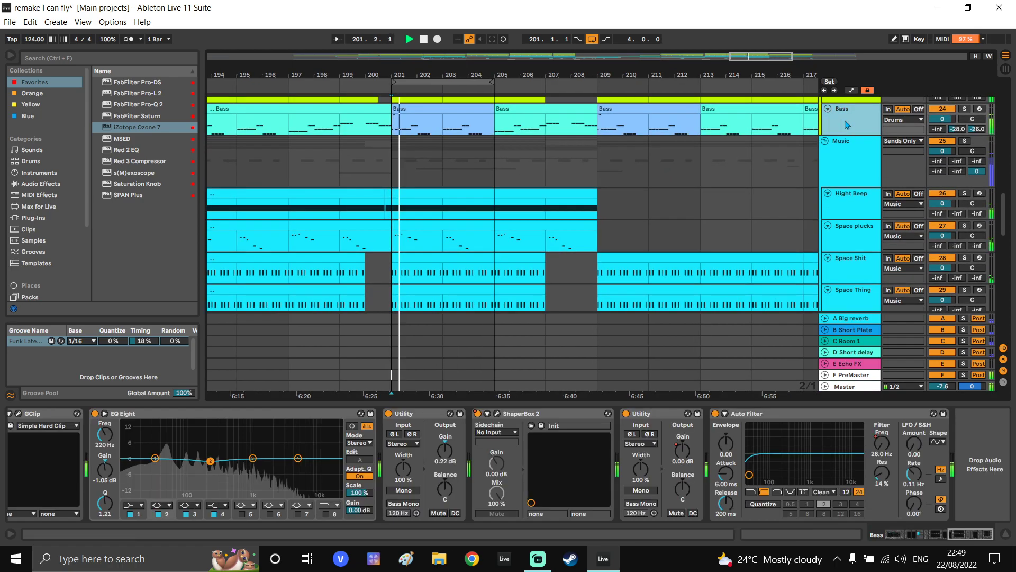
# Set the Drums group's Glue Compressor threshold to -30.8 dB and collapse its sidechain section
pyautogui.scroll(10, 785, 185)
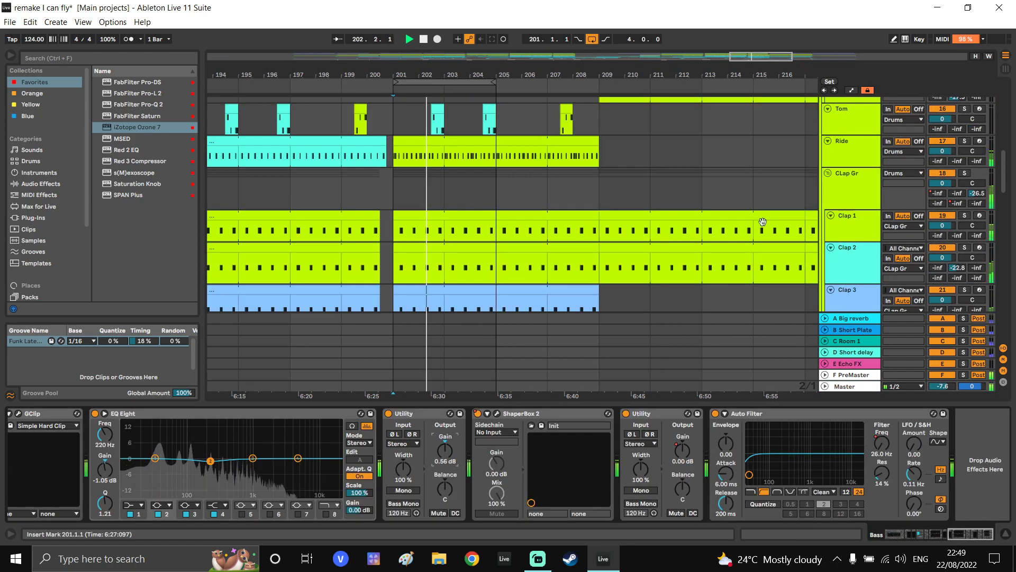
pyautogui.scroll(8, 785, 184)
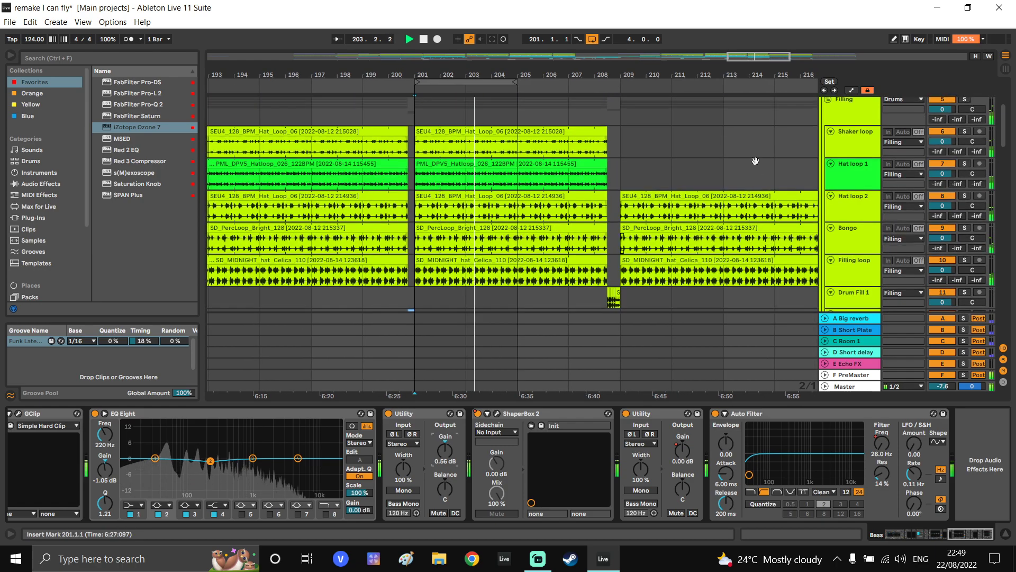
pyautogui.click(867, 161)
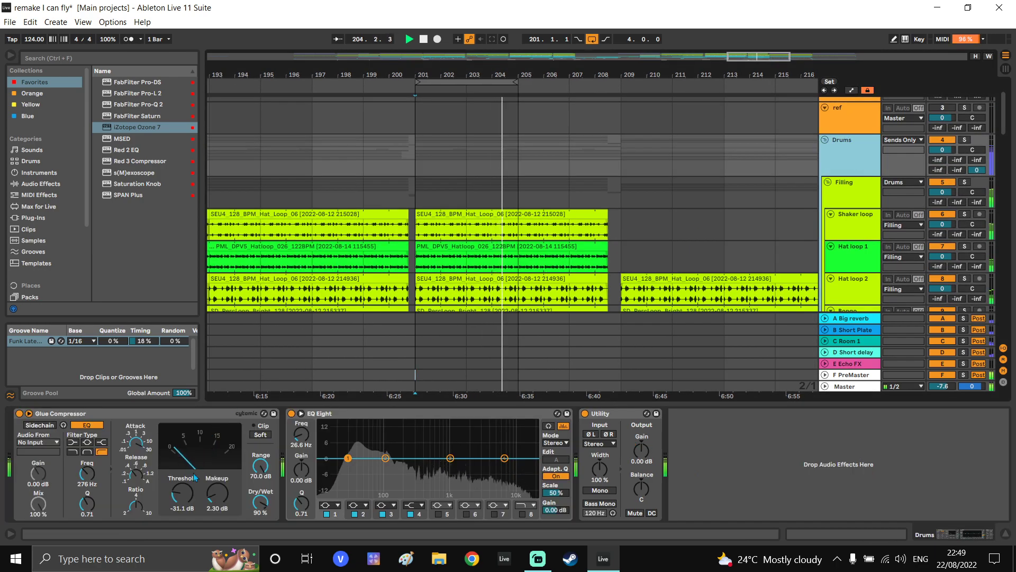
pyautogui.moveTo(185, 497); pyautogui.dragTo(186, 496)
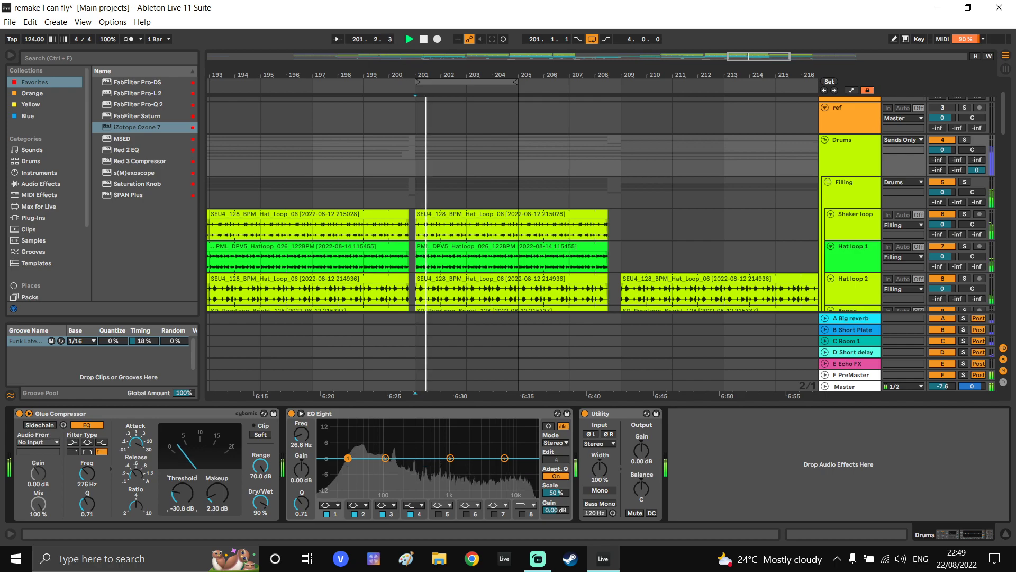
pyautogui.click(29, 413)
# Check the levels in the PreMaster's Maximizer, lower the Master volume to -37.2 dB and close the Maximizer window
pyautogui.scroll(-10, 715, 239)
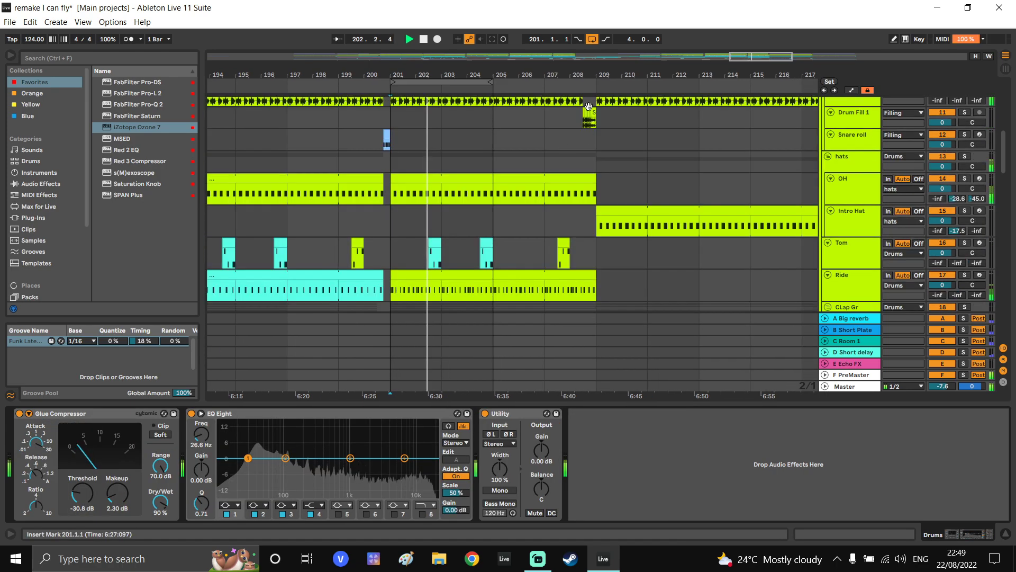
pyautogui.click(848, 375)
pyautogui.scroll(-3, 773, 420)
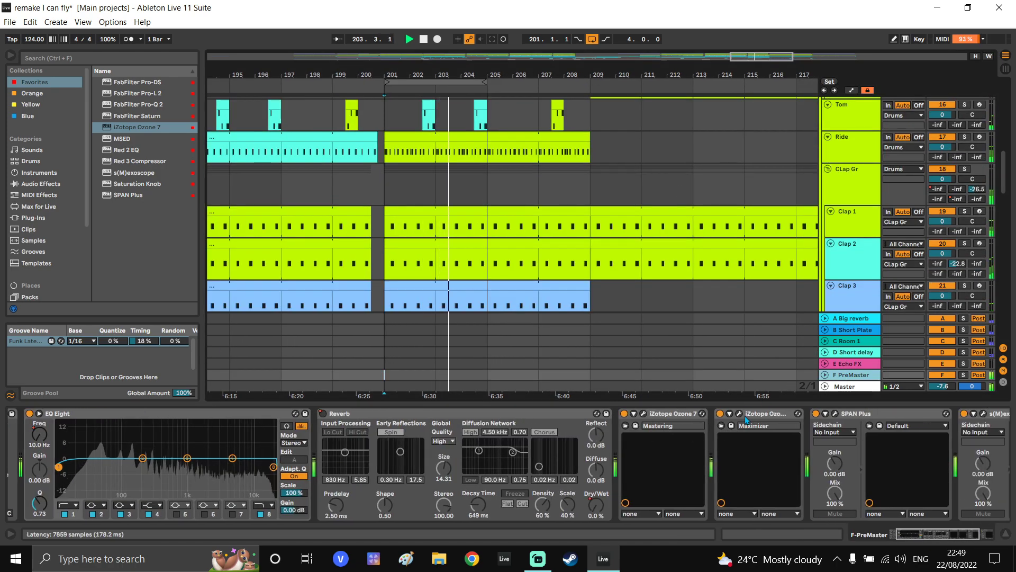
pyautogui.click(740, 414)
pyautogui.click(582, 209)
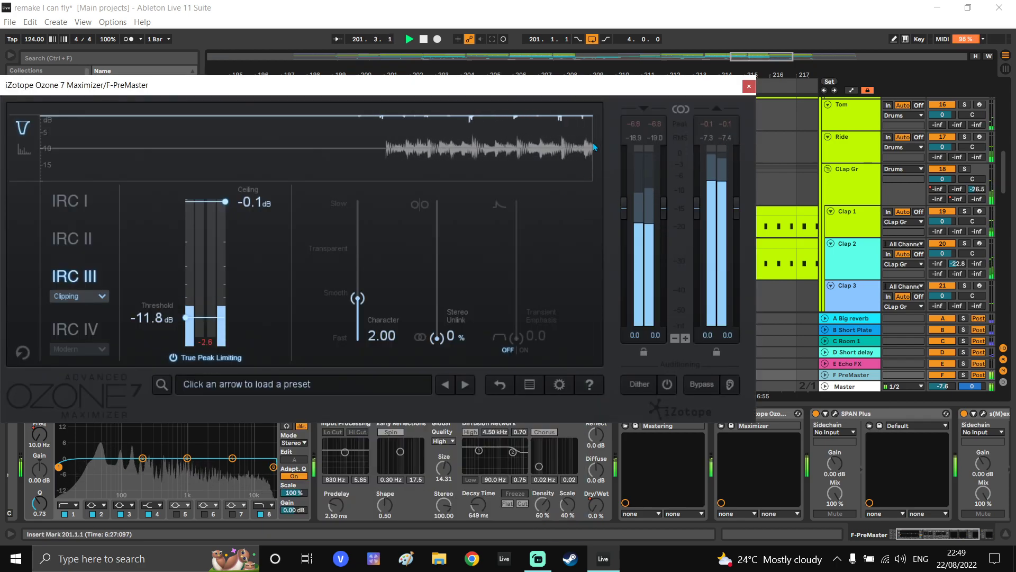
pyautogui.click(942, 389)
pyautogui.moveTo(941, 389); pyautogui.dragTo(942, 427)
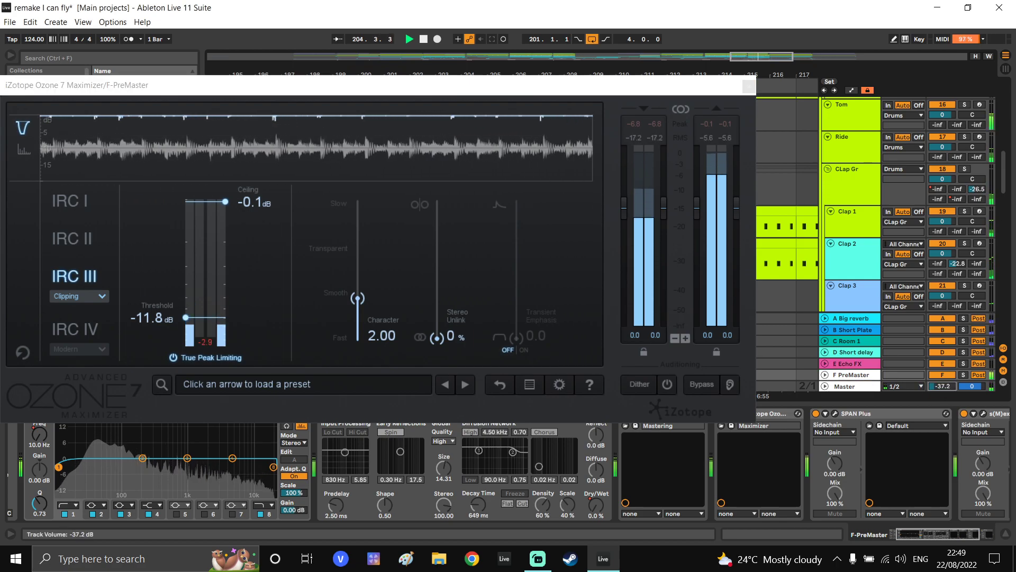
pyautogui.click(749, 86)
# Lower the output gain of the CLap Gr track's EQ Eight to -1.05 dB
pyautogui.scroll(10, 732, 254)
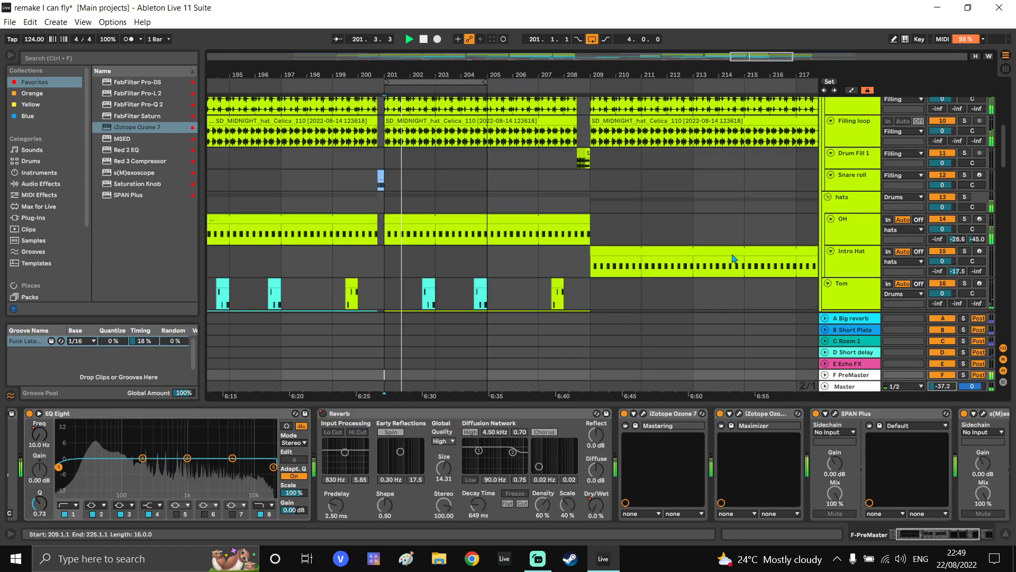
pyautogui.scroll(-10, 729, 256)
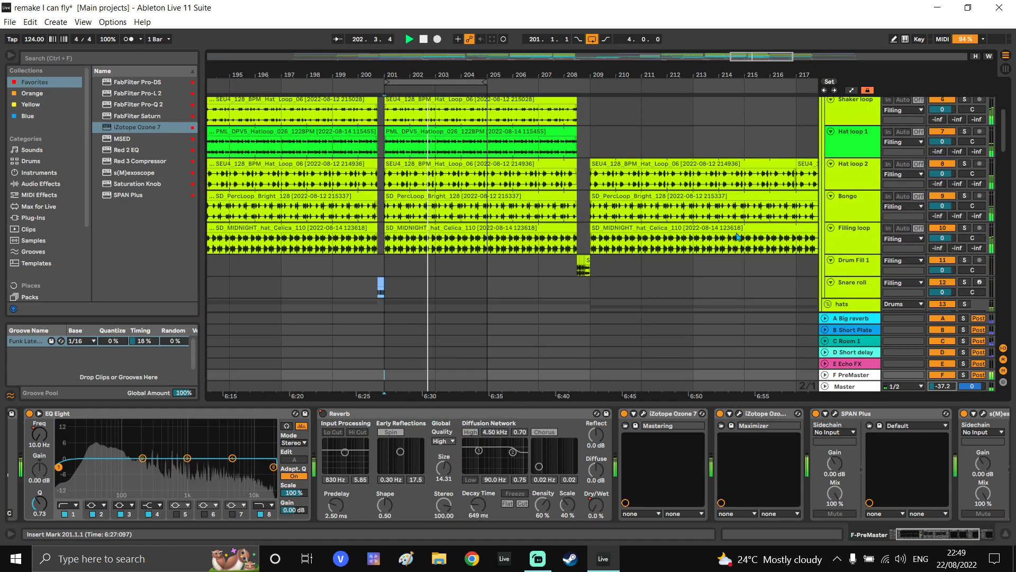
pyautogui.click(852, 265)
pyautogui.scroll(-2, 847, 265)
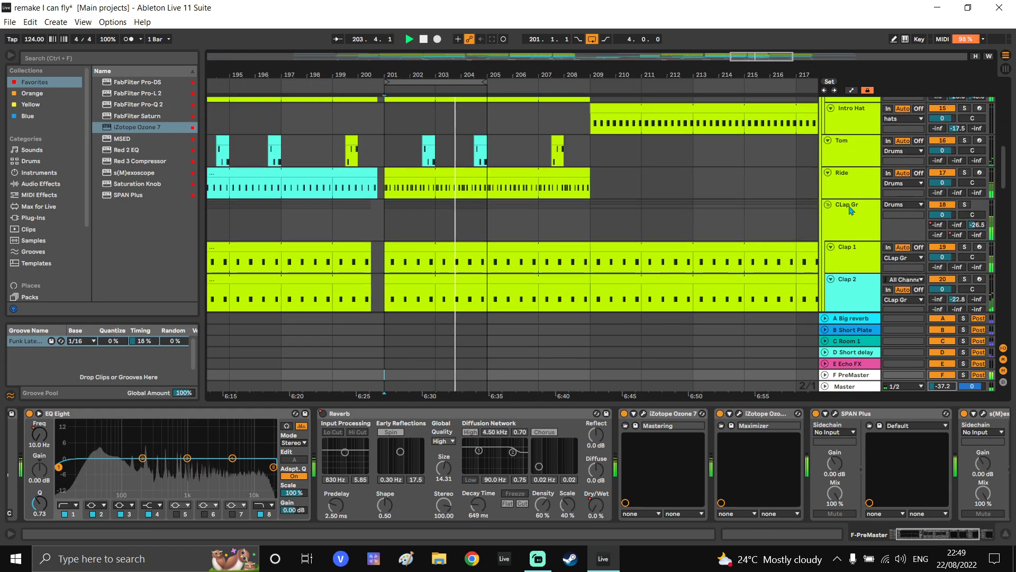
pyautogui.moveTo(278, 516); pyautogui.dragTo(277, 521)
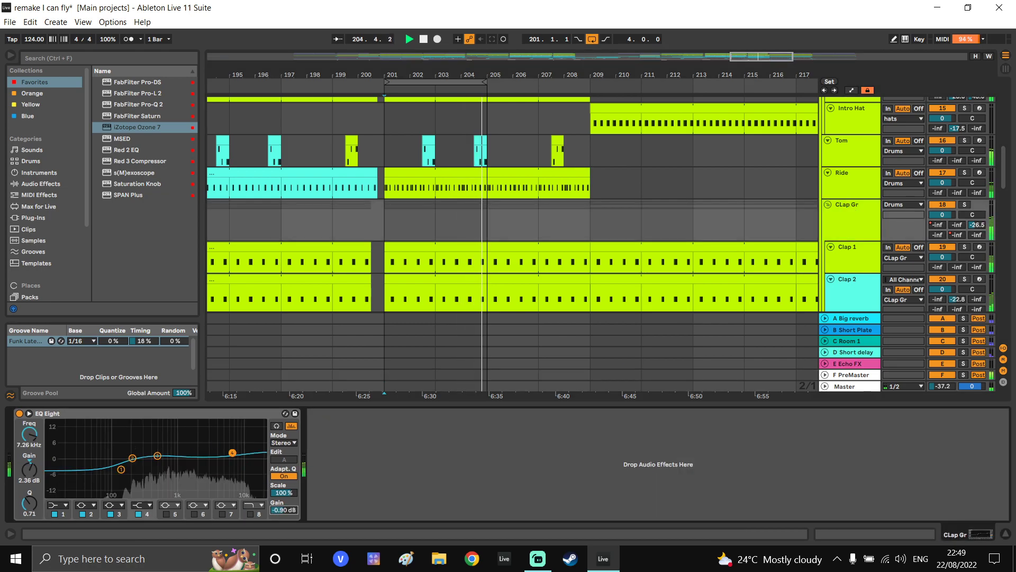
# Set the Utility gain on the OH hat track to -6.61 dB
pyautogui.scroll(8, 689, 329)
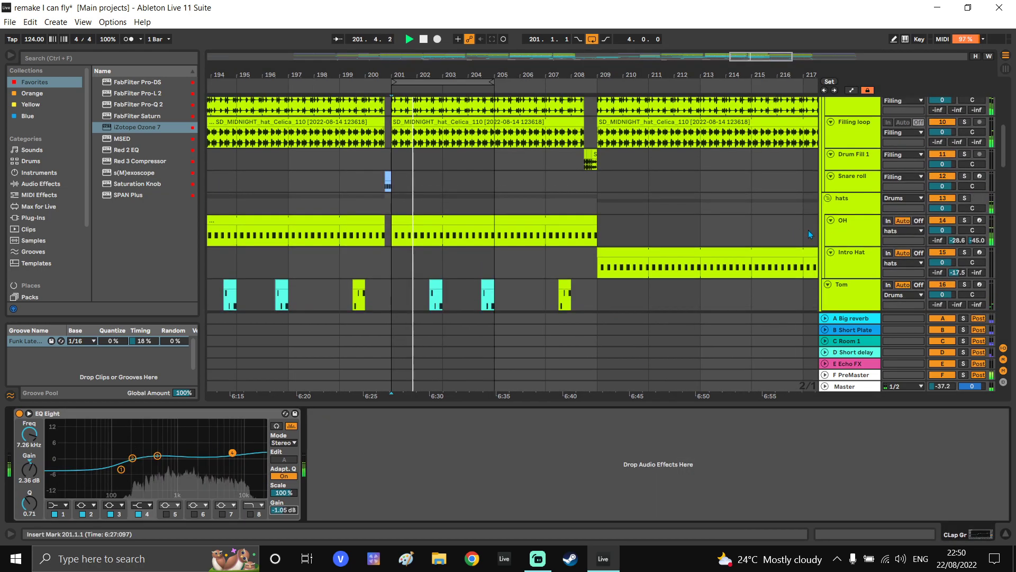
pyautogui.click(798, 229)
pyautogui.moveTo(517, 460); pyautogui.dragTo(518, 463)
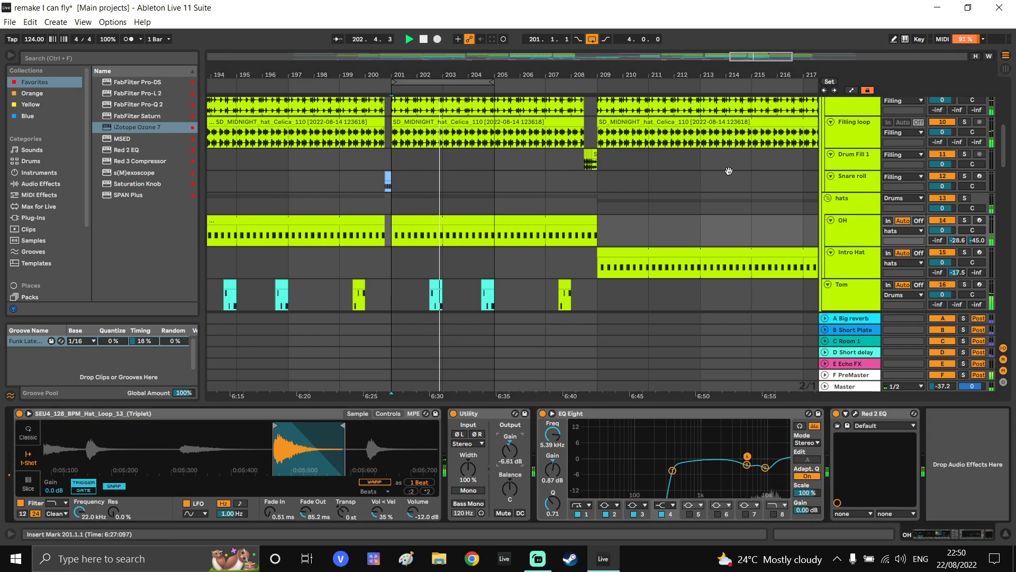
# Set the Utility gain on the Filling loop track to -17.4 dB
pyautogui.scroll(3, 725, 170)
pyautogui.click(840, 214)
pyautogui.click(295, 459)
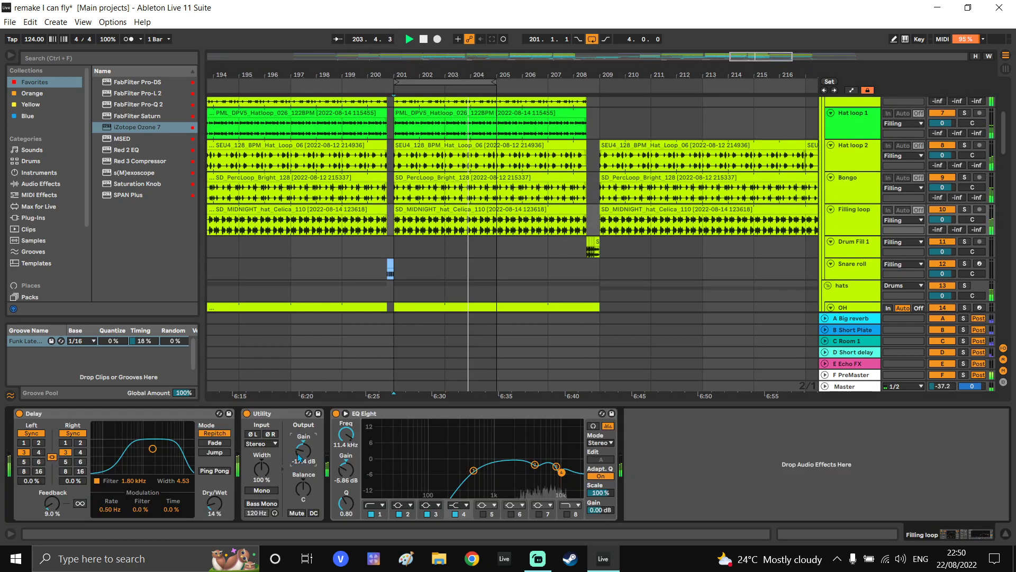
# Open SPAN Plus on the PreMaster, reset its statistics to check the RMS and true peak levels, and close it
pyautogui.click(854, 377)
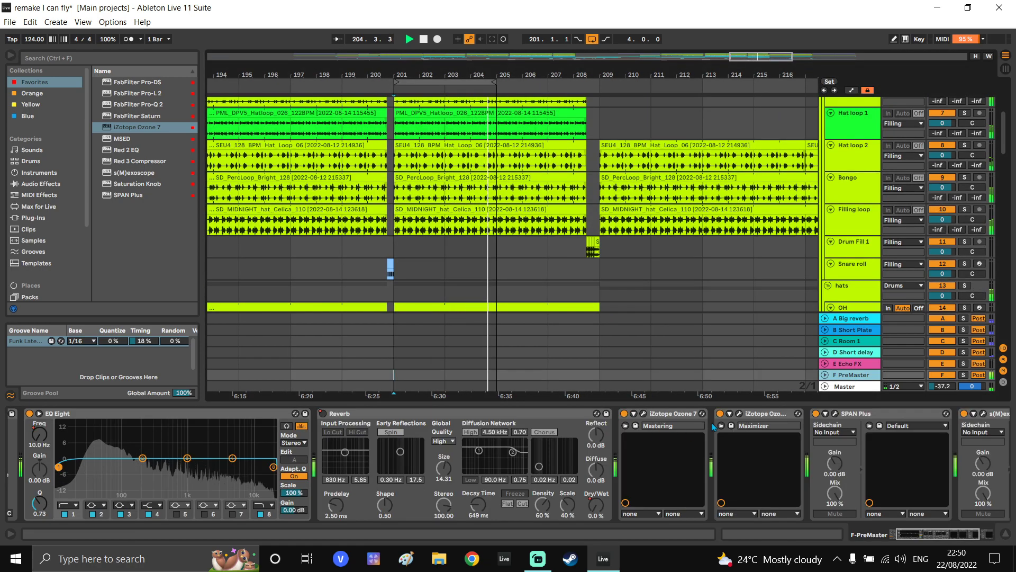
pyautogui.click(834, 414)
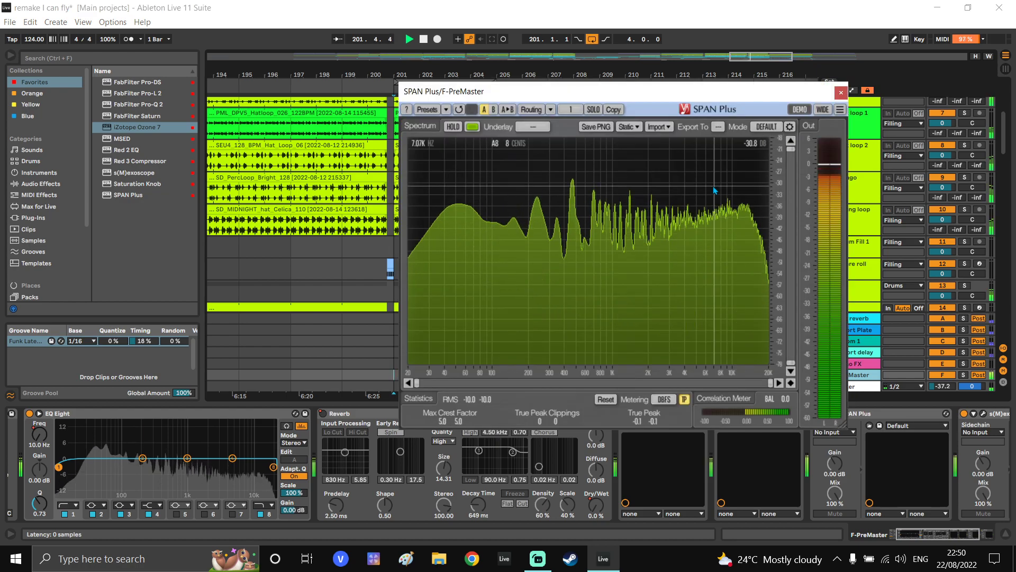
pyautogui.click(608, 400)
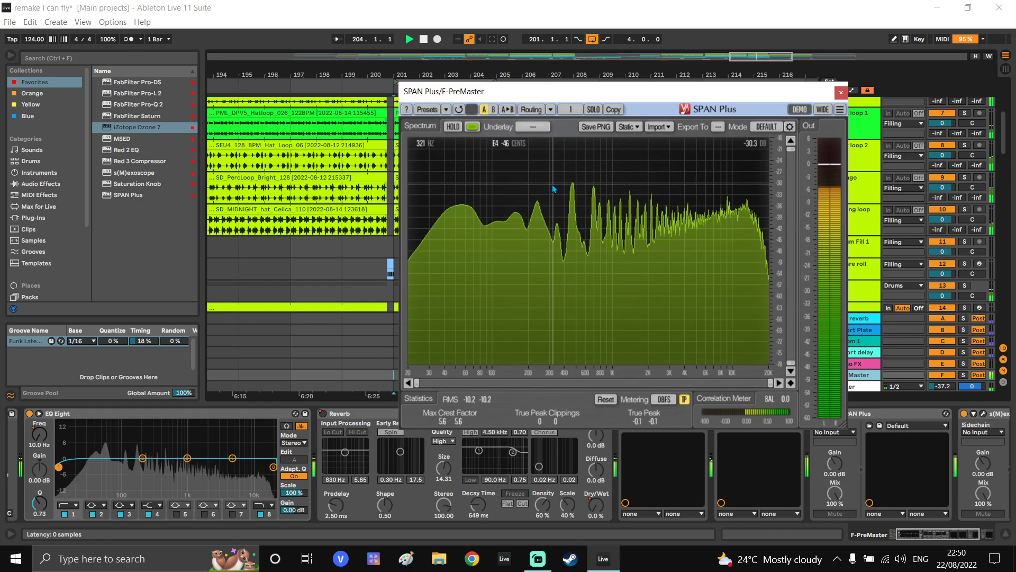
pyautogui.click(606, 399)
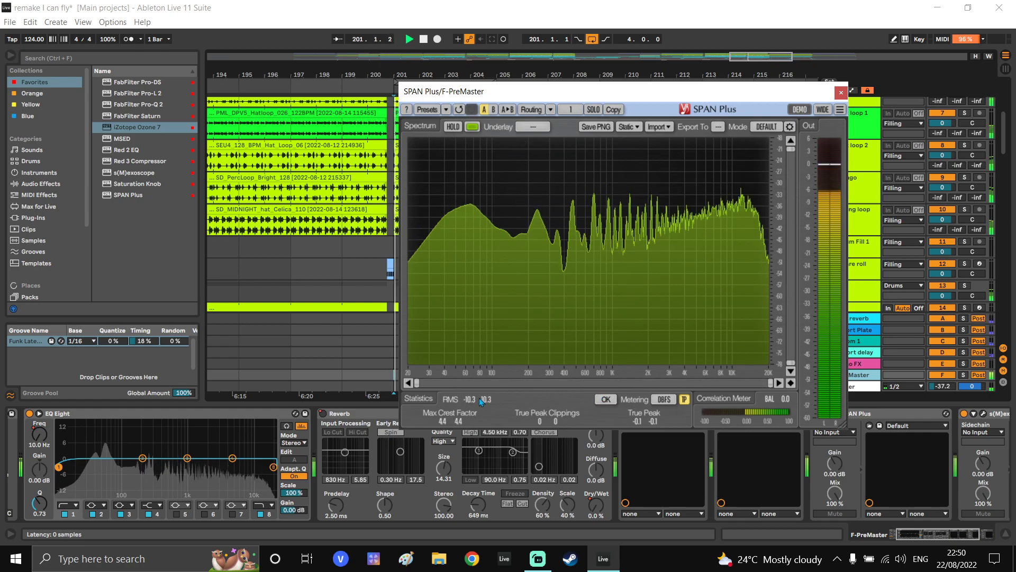
pyautogui.click(841, 93)
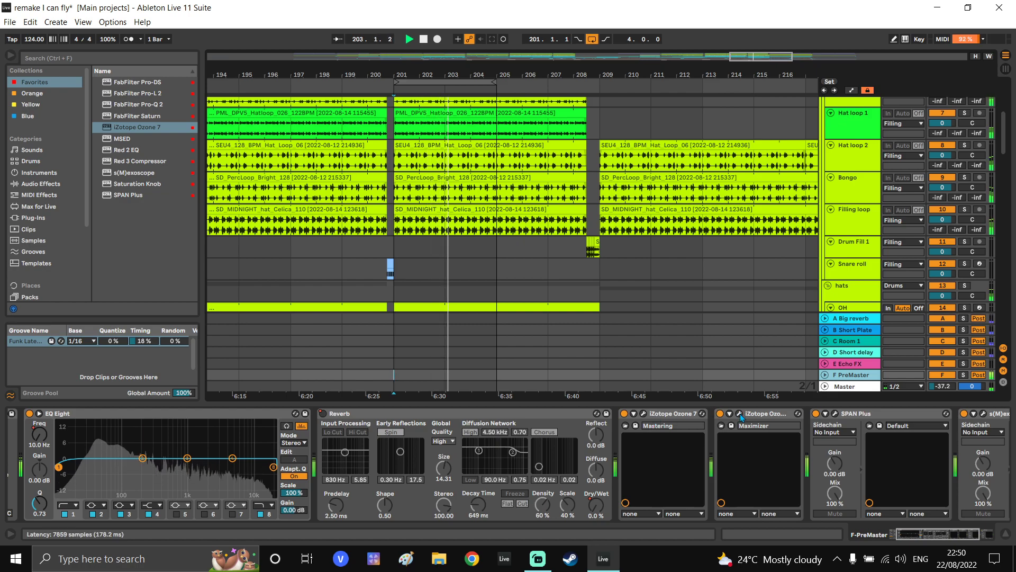
# Insert GClip from the Blue collection on the Drums group, between the Glue Compressor and the EQ Eight
pyautogui.moveTo(764, 106); pyautogui.dragTo(776, 217)
pyautogui.click(862, 202)
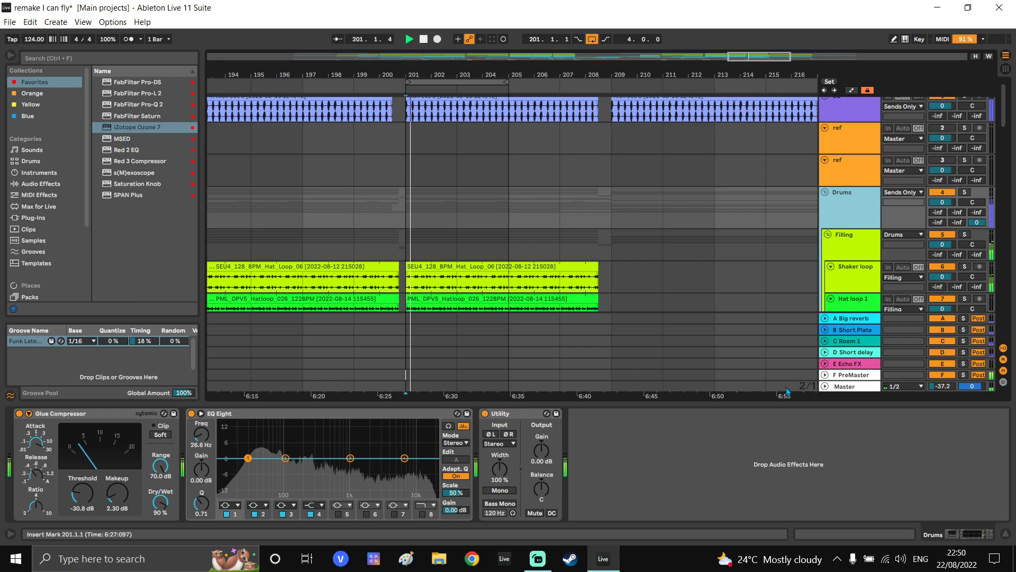
pyautogui.click(852, 374)
pyautogui.click(852, 196)
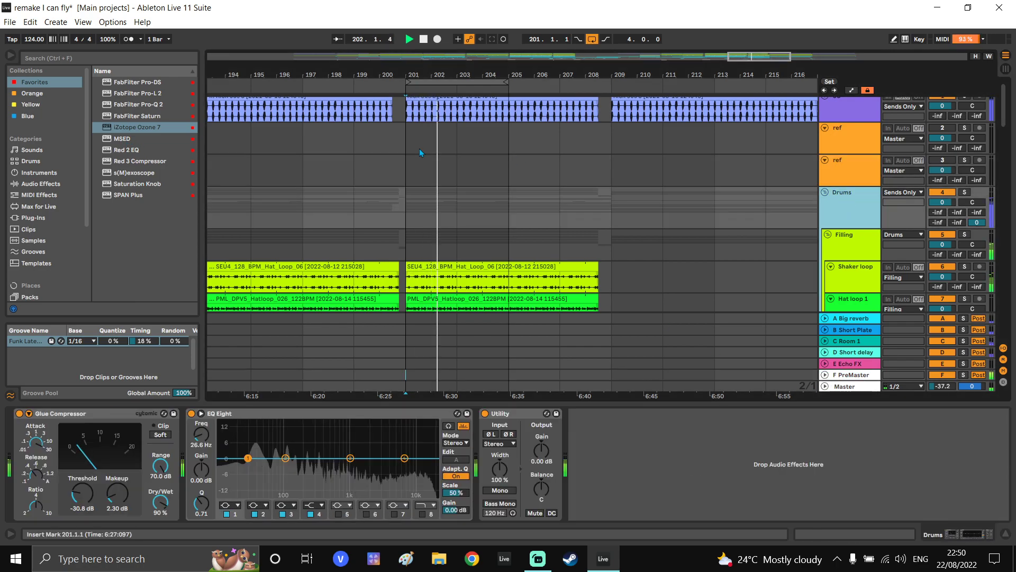
pyautogui.click(43, 116)
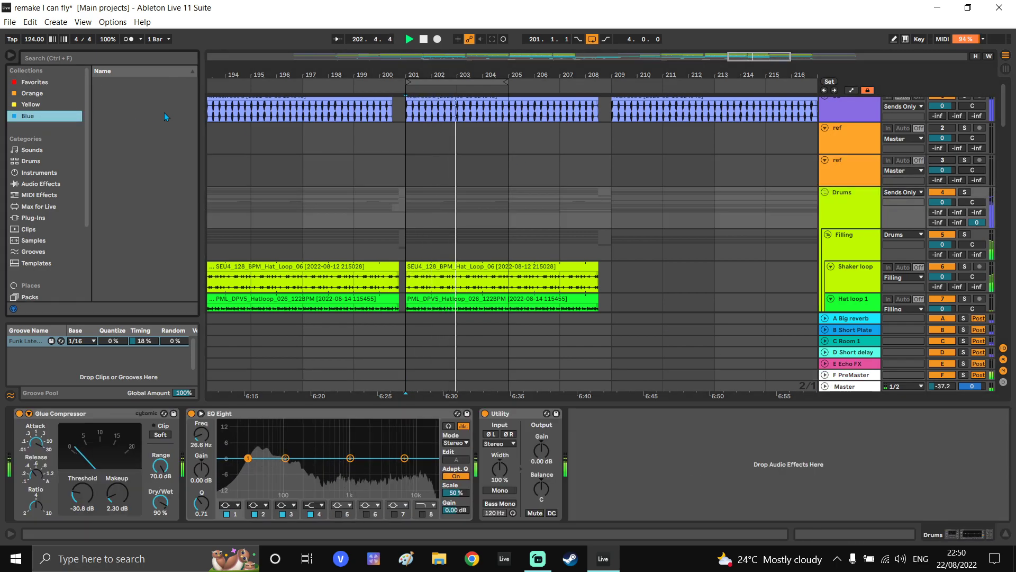
pyautogui.moveTo(136, 173); pyautogui.dragTo(230, 458)
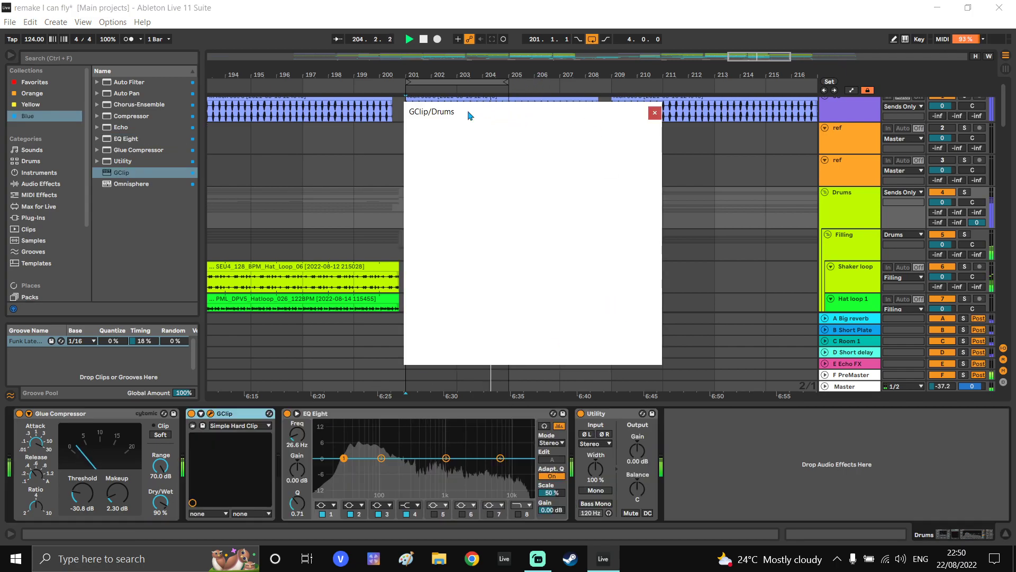
# Set GClip's softness to 100 % and clip to 31 % on the Drums group, try different gain levels, and close the plug-in
pyautogui.moveTo(344, 298); pyautogui.dragTo(344, 273)
pyautogui.moveTo(290, 310); pyautogui.dragTo(286, 353)
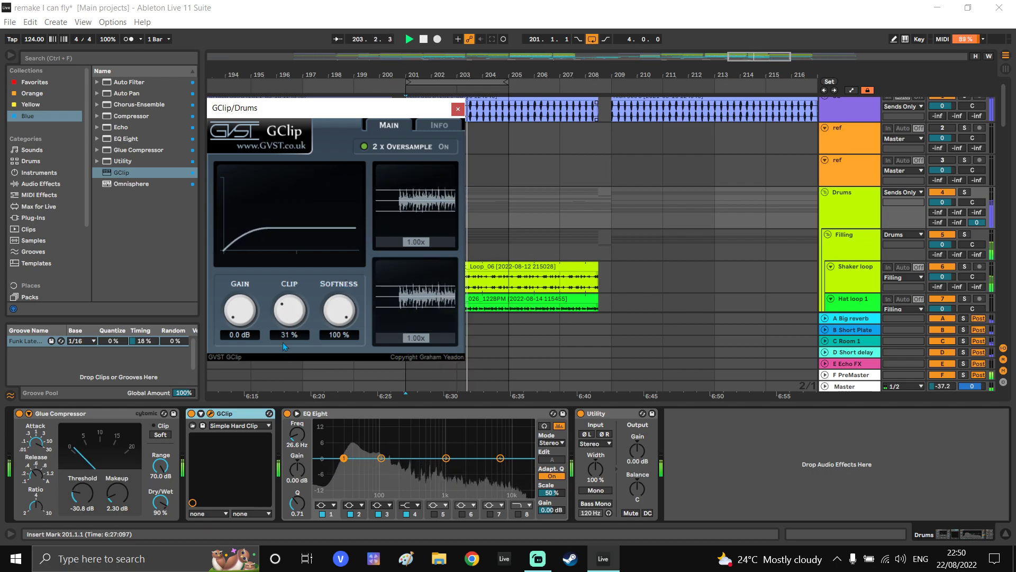
pyautogui.moveTo(240, 313); pyautogui.dragTo(239, 307)
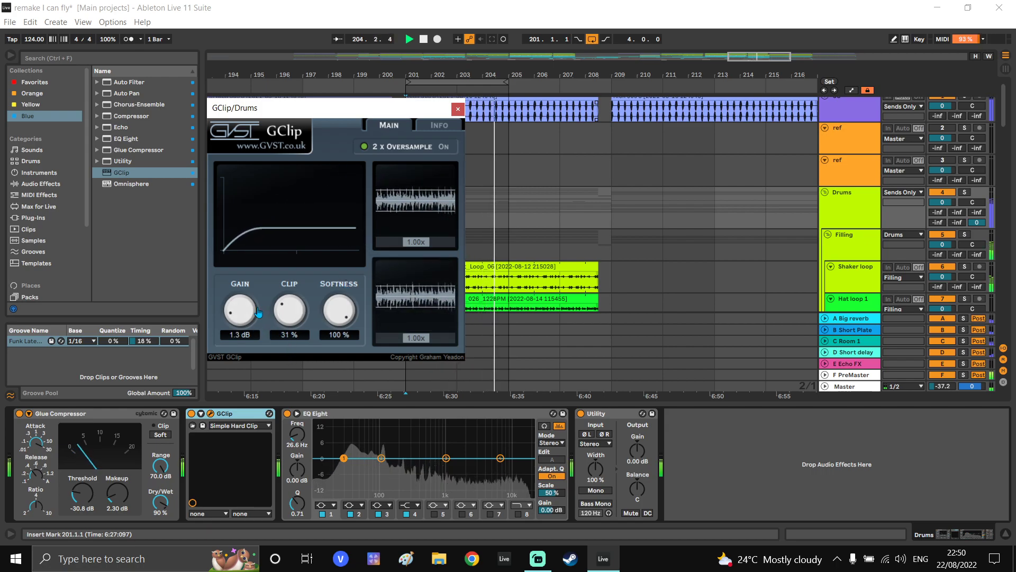
pyautogui.moveTo(241, 311); pyautogui.dragTo(242, 328)
pyautogui.click(458, 109)
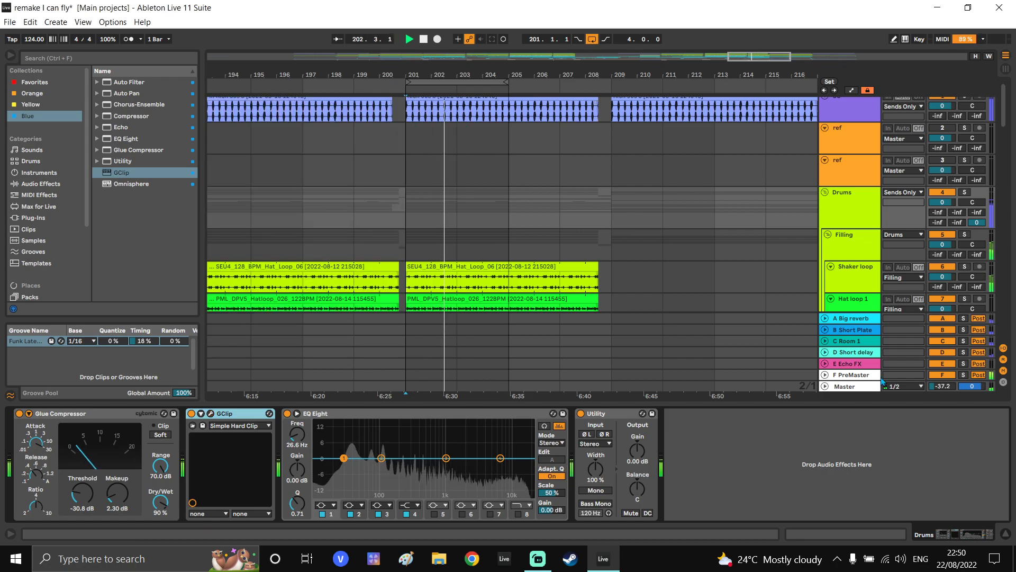
# Lower the threshold of the PreMaster's Ozone 7 Maximizer to -14.4 dB and close the plug-in
pyautogui.click(868, 375)
pyautogui.click(739, 414)
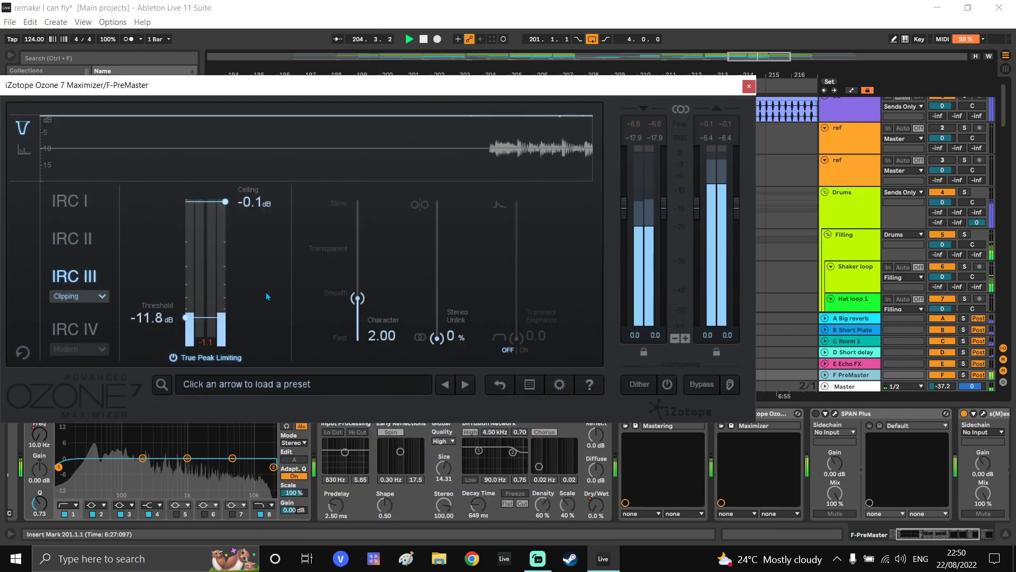
pyautogui.moveTo(206, 317); pyautogui.dragTo(204, 325)
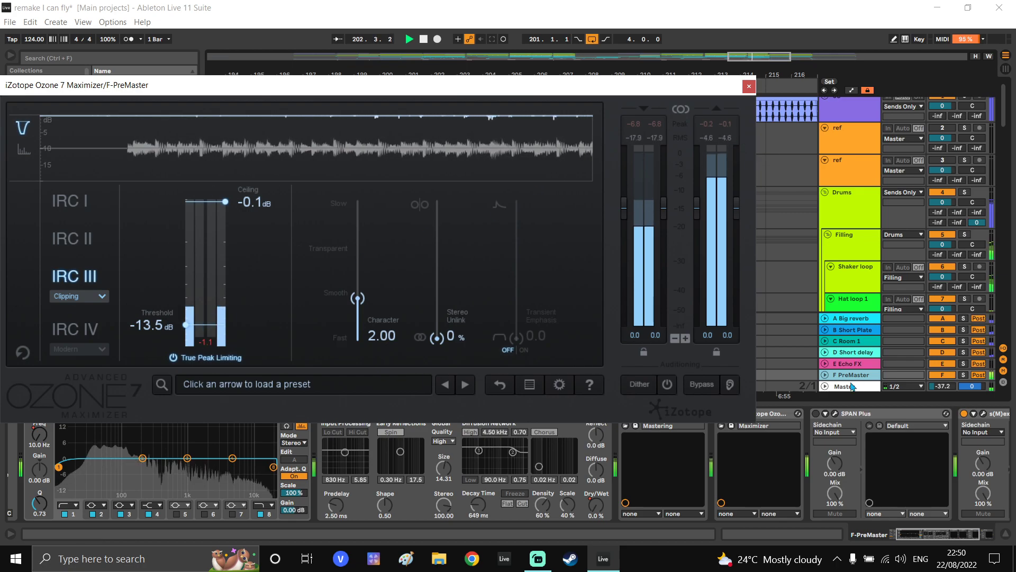
pyautogui.moveTo(210, 325); pyautogui.dragTo(209, 329)
pyautogui.moveTo(389, 80); pyautogui.dragTo(317, 57)
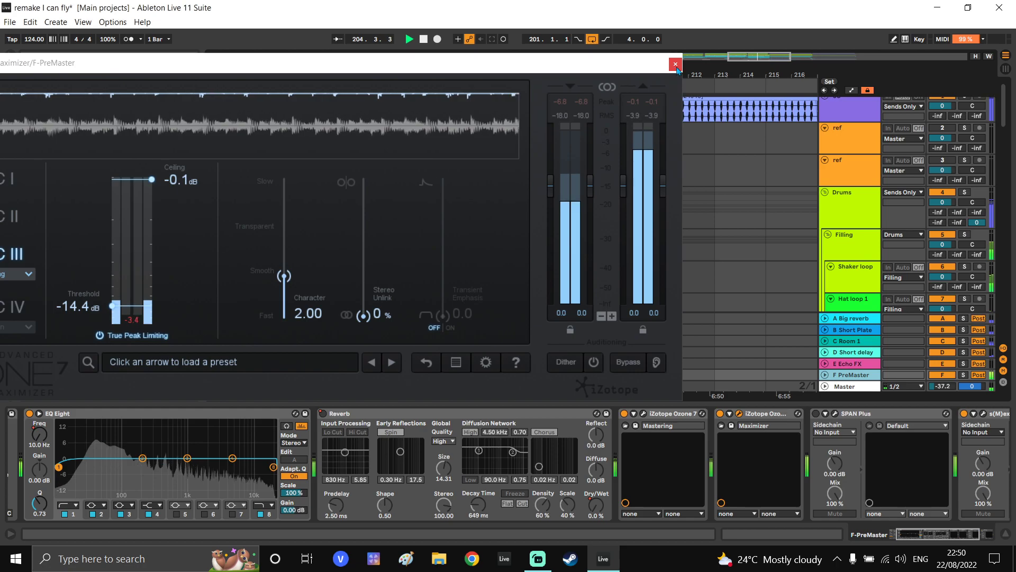
pyautogui.click(676, 63)
# Open SPAN Plus on the PreMaster, reset its statistics to read the RMS level and spectrum, and close it
pyautogui.click(834, 413)
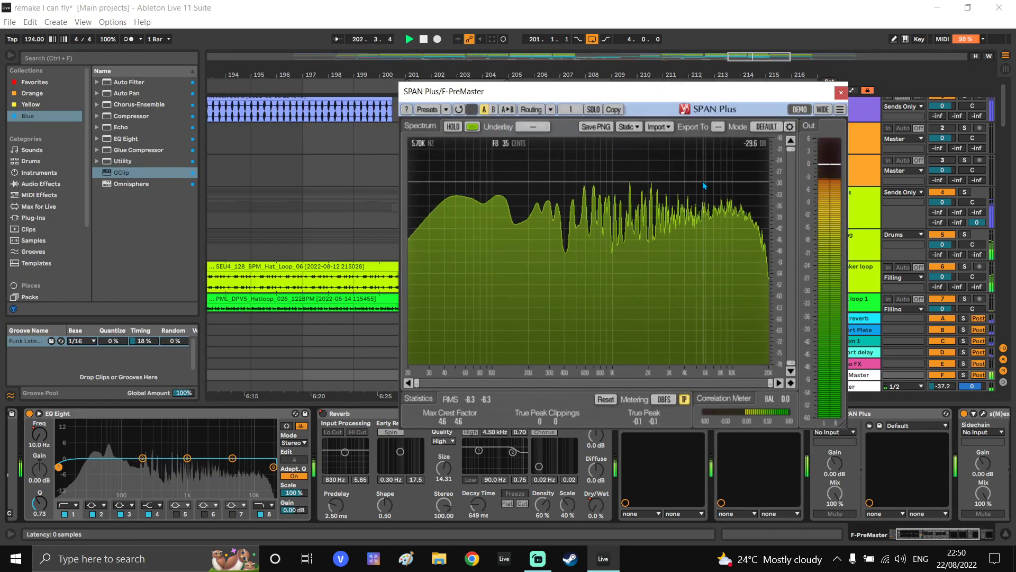
pyautogui.click(608, 399)
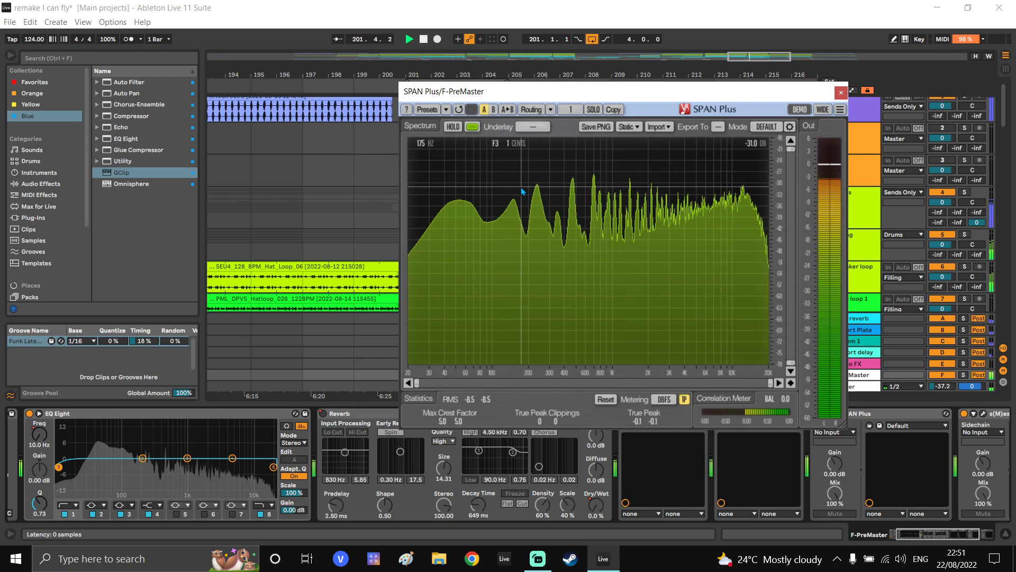
pyautogui.click(841, 92)
# Try the KiloHearts kHs Dynamics plug-in on the Bass track, between the EQ Eight and the Utility
pyautogui.scroll(-10, 643, 235)
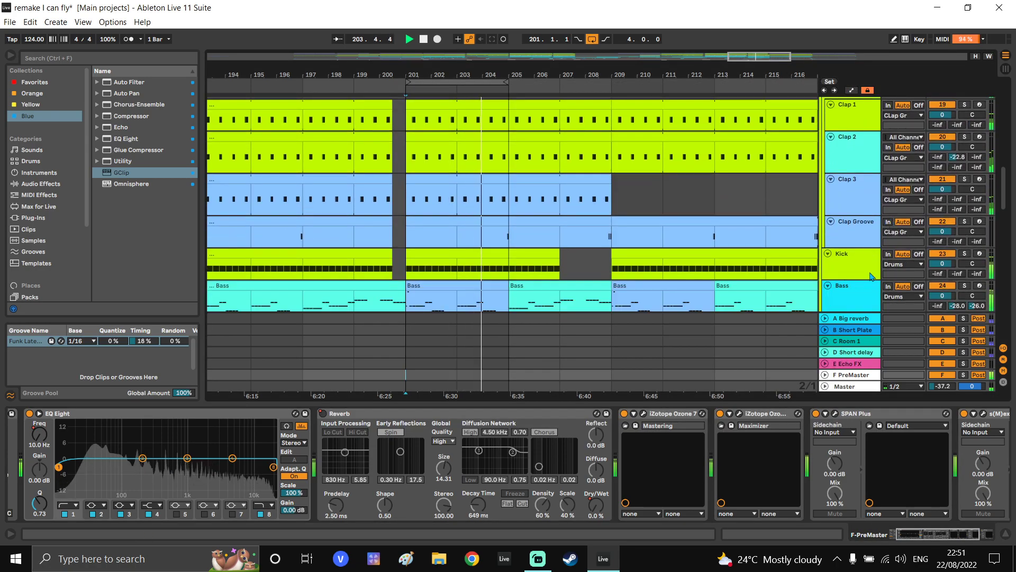
pyautogui.click(760, 291)
pyautogui.moveTo(210, 461); pyautogui.dragTo(215, 471)
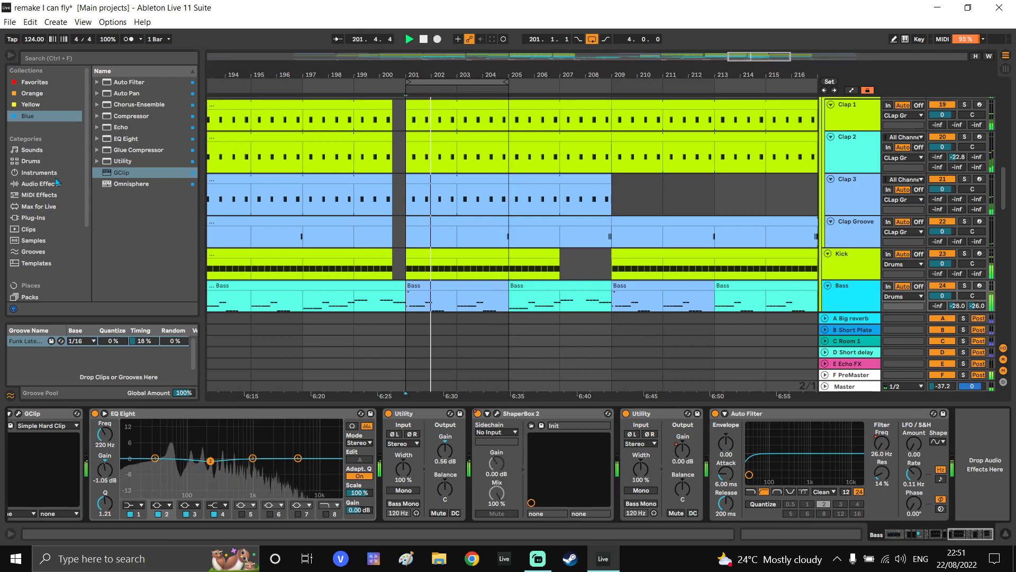
pyautogui.click(32, 218)
pyautogui.click(108, 83)
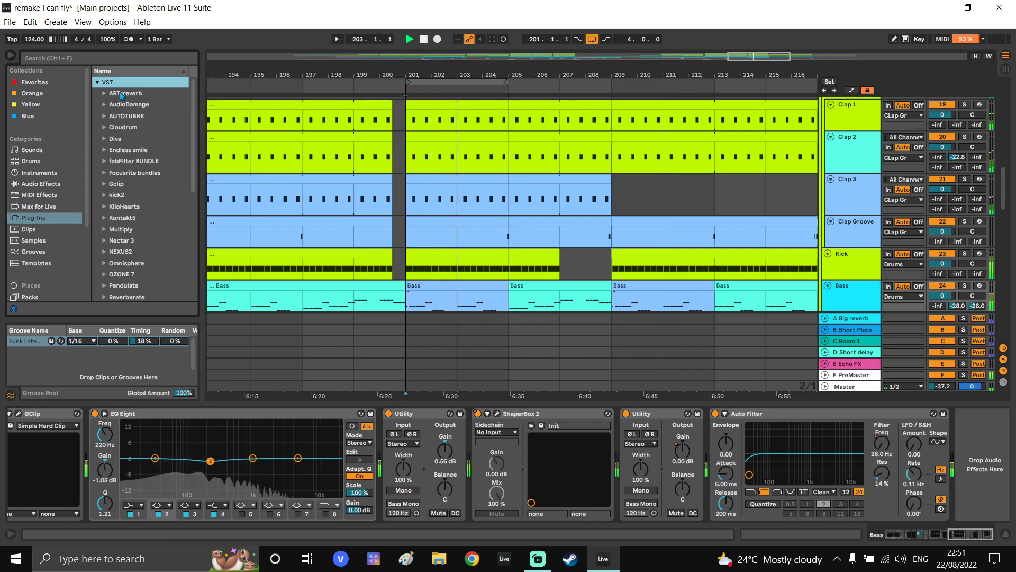
pyautogui.moveTo(201, 144); pyautogui.dragTo(263, 148)
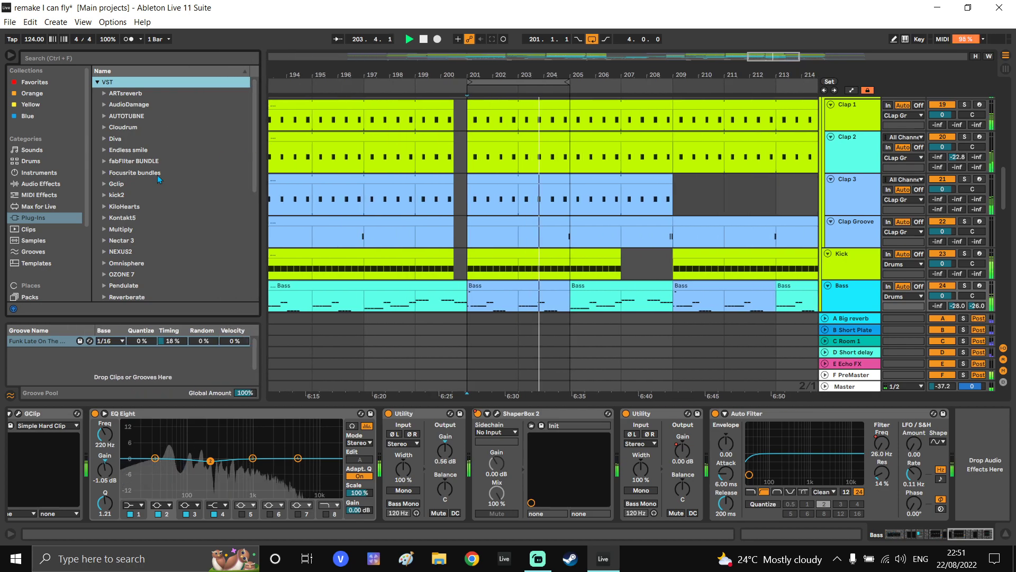
pyautogui.click(105, 210)
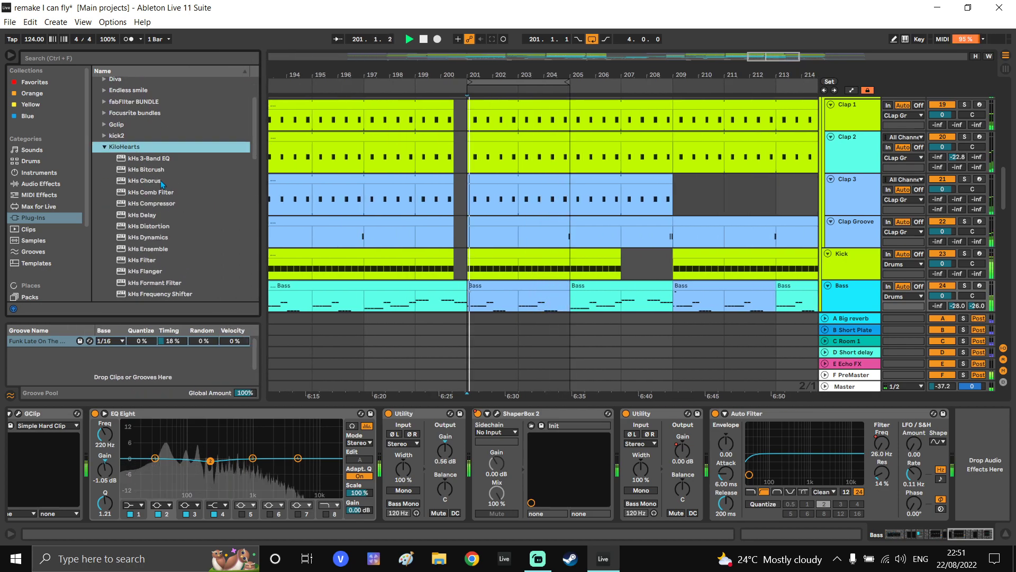
pyautogui.scroll(-3, 165, 159)
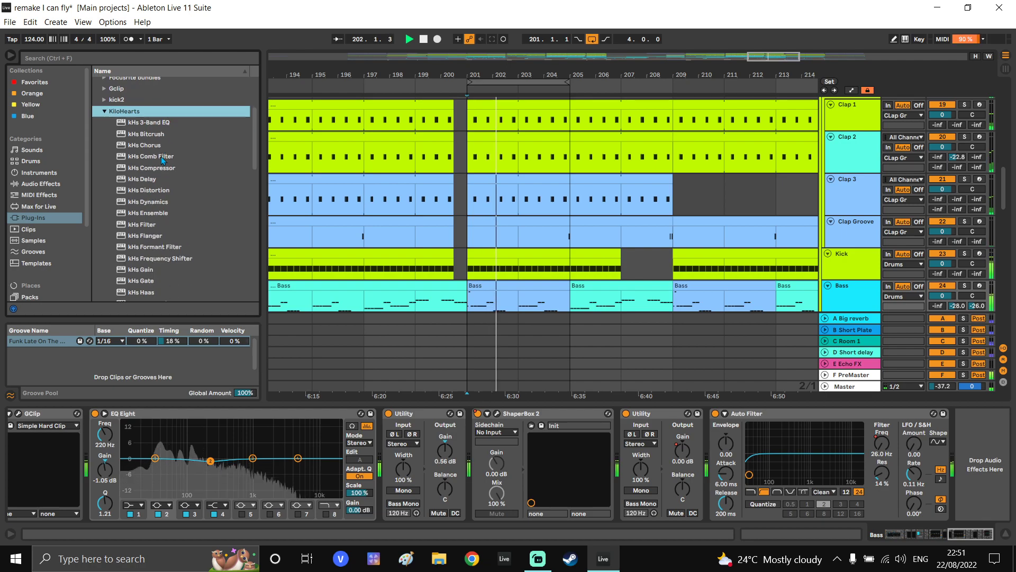
pyautogui.moveTo(156, 208); pyautogui.dragTo(393, 443)
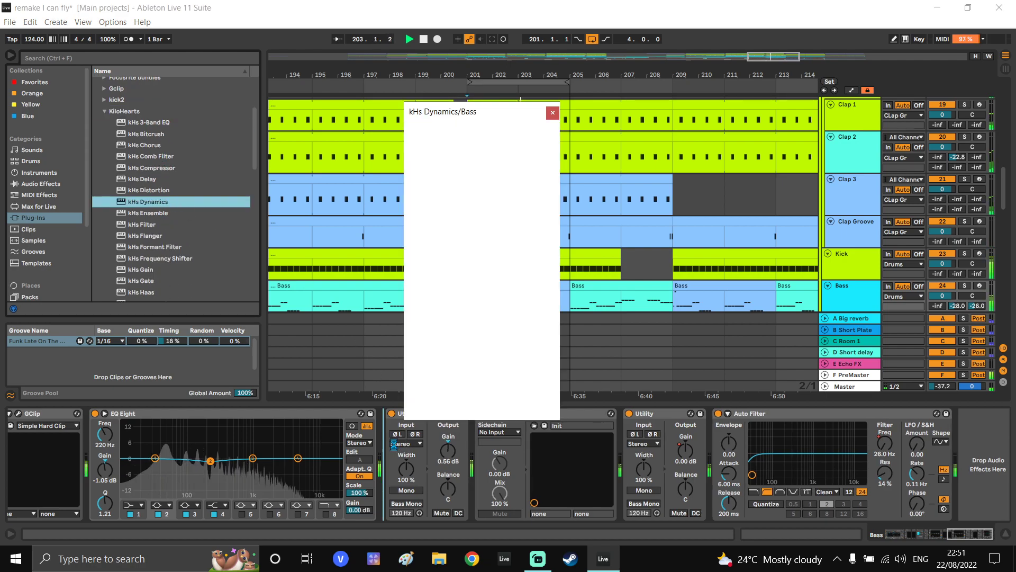
# Solo the Bass track and remove kHs Dynamics from its device chain
pyautogui.click(965, 285)
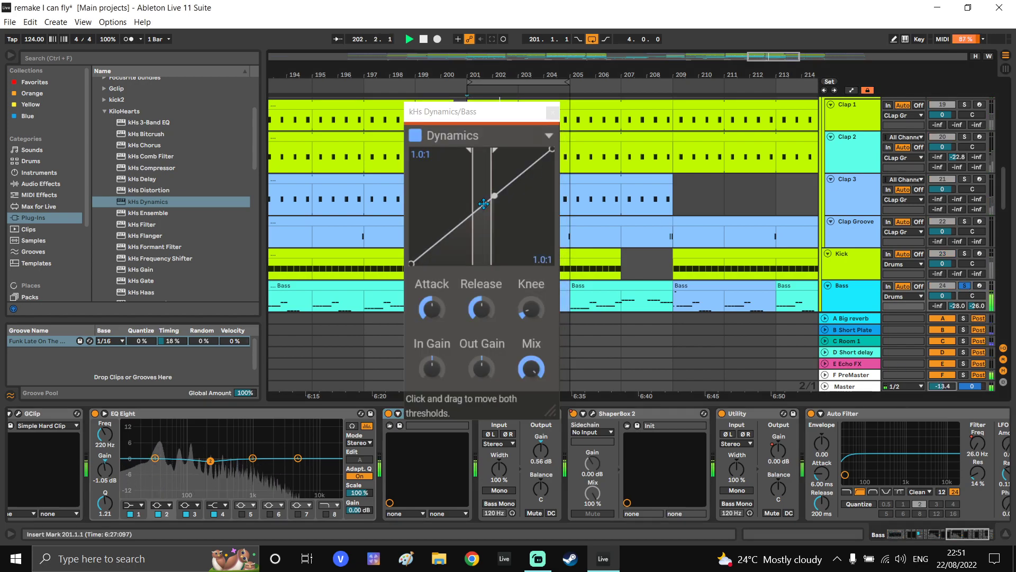
pyautogui.click(553, 112)
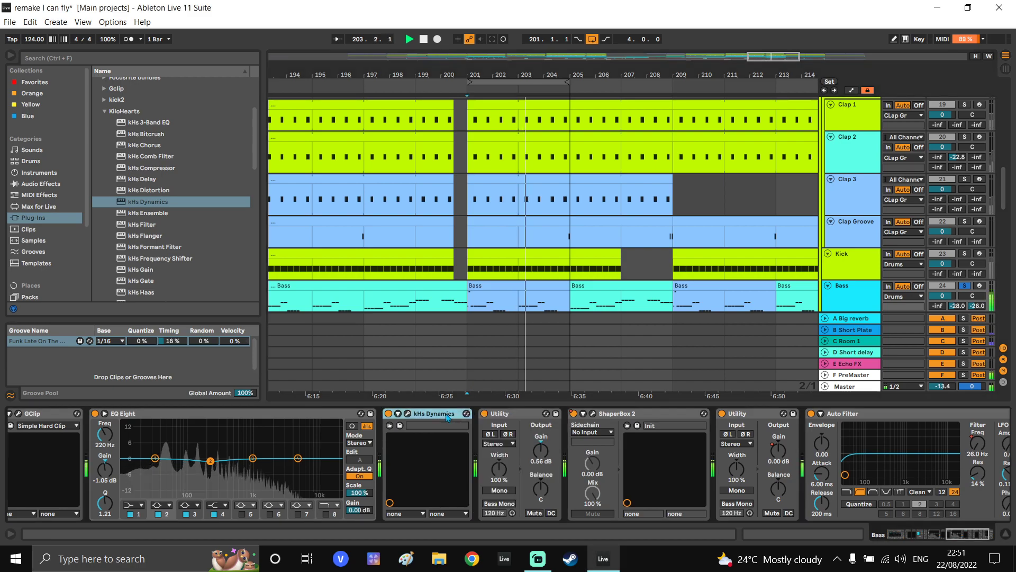
pyautogui.press('Delete')
# Search the plug-ins for "nova" and insert TDR Nova after the second EQ Eight on the Bass track
pyautogui.scroll(-2, 190, 247)
pyautogui.scroll(2, 182, 238)
pyautogui.click(105, 124)
pyautogui.scroll(2, 104, 123)
pyautogui.click(63, 56)
pyautogui.write('nova')
pyautogui.click(106, 95)
pyautogui.moveTo(134, 105)
pyautogui.mouseDown()
pyautogui.moveTo(208, 158)
pyautogui.moveTo(386, 451)
pyautogui.moveTo(398, 424)
pyautogui.mouseUp()
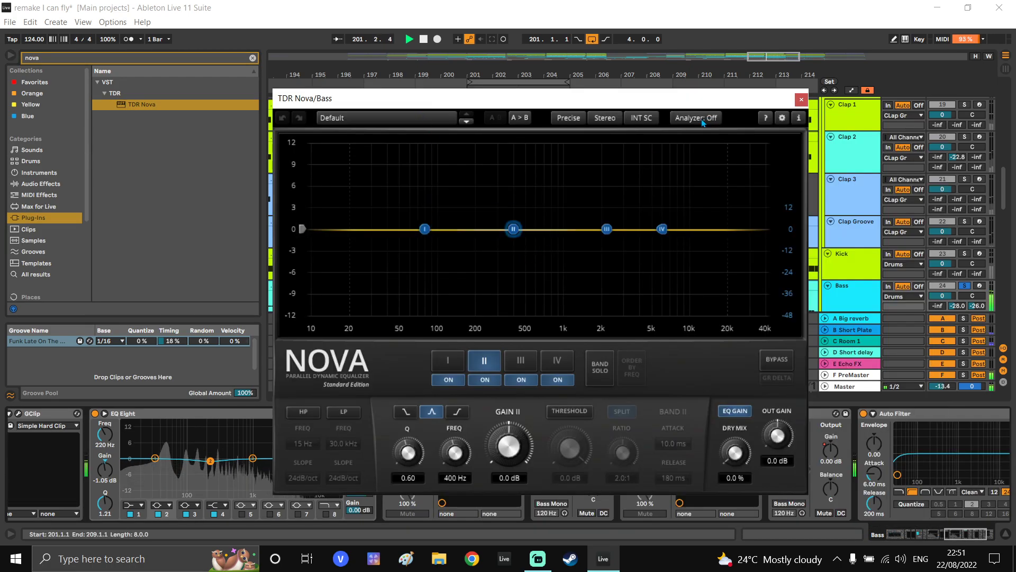
# Set TDR Nova's analyzer to In and shape band II on the Bass to 180 Hz, 0.4 dB gain and Q 1.05
pyautogui.click(702, 118)
pyautogui.click(706, 134)
pyautogui.moveTo(481, 233)
pyautogui.mouseDown()
pyautogui.moveTo(456, 232)
pyautogui.moveTo(465, 232)
pyautogui.moveTo(473, 201)
pyautogui.moveTo(470, 172)
pyautogui.moveTo(486, 168)
pyautogui.moveTo(472, 200)
pyautogui.moveTo(467, 169)
pyautogui.moveTo(470, 226)
pyautogui.mouseUp()
pyautogui.scroll(5, 472, 202)
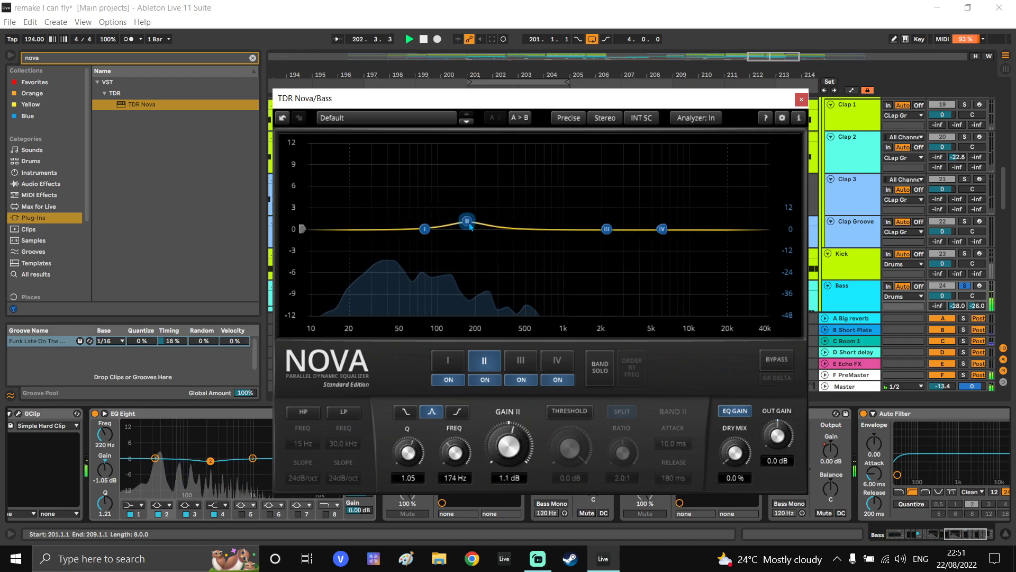
# Check the PreMaster device chain briefly, return to the Bass track and turn off its solo
pyautogui.click(844, 377)
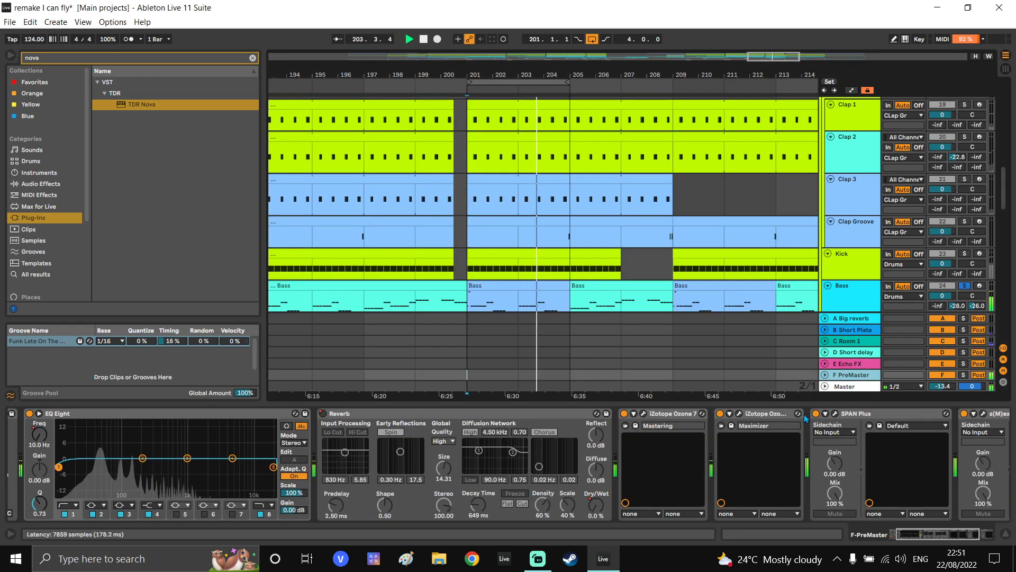
pyautogui.click(816, 413)
pyautogui.click(856, 298)
pyautogui.click(969, 287)
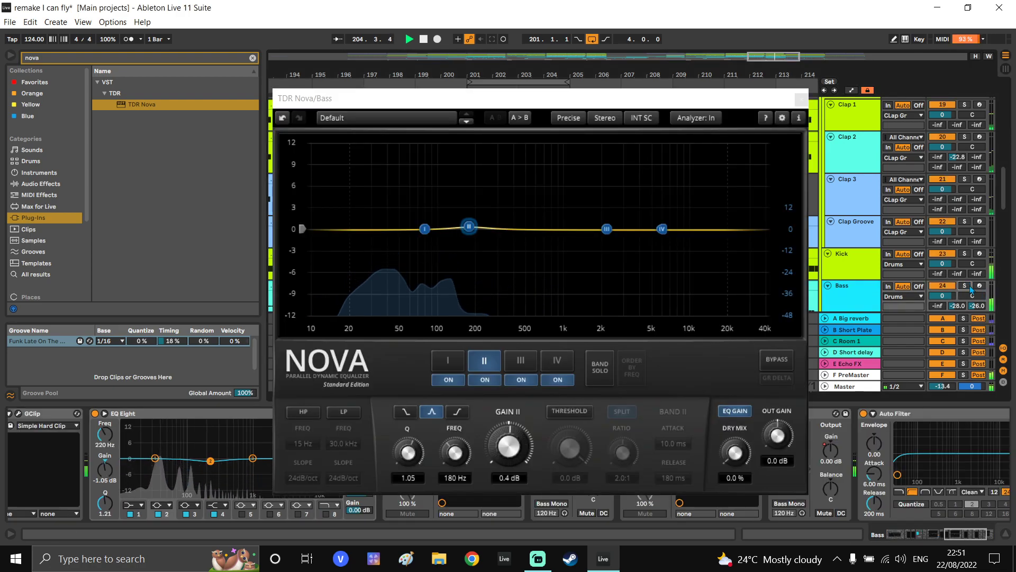
# Examine the low end of the full mix in SPAN Plus on the PreMaster and close the analyzer
pyautogui.click(850, 377)
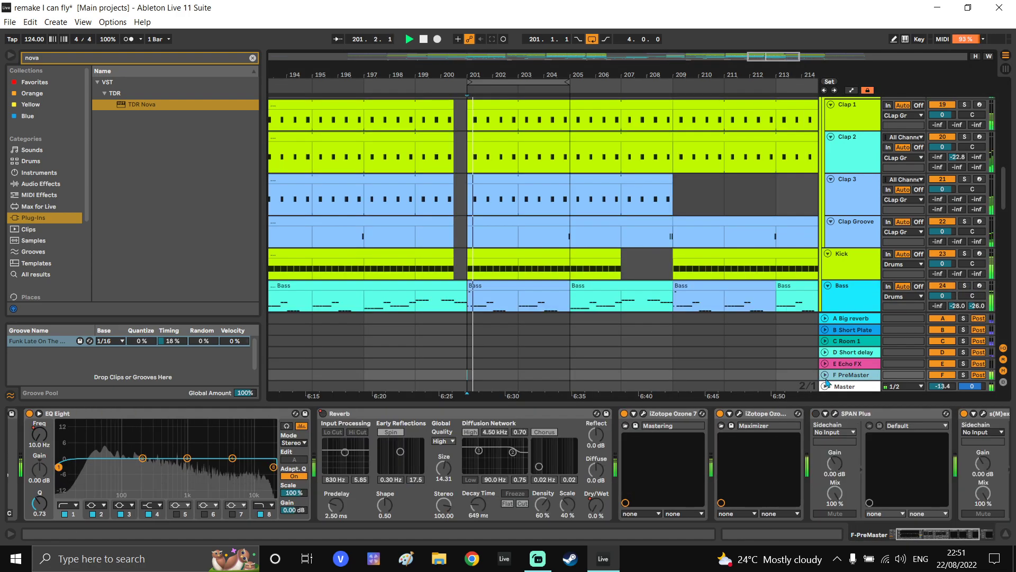
pyautogui.click(816, 414)
pyautogui.click(835, 414)
pyautogui.moveTo(503, 202); pyautogui.dragTo(492, 203)
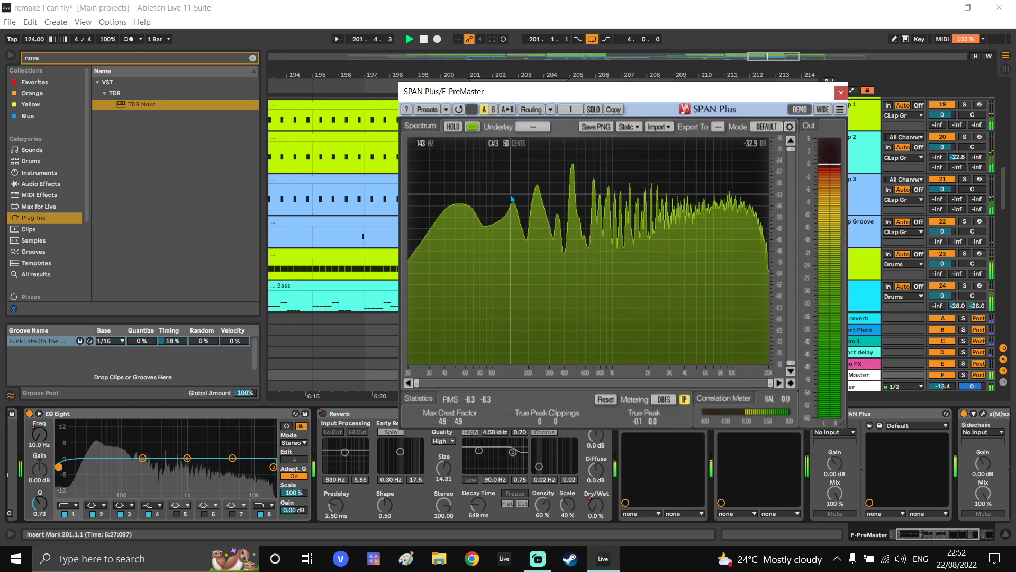
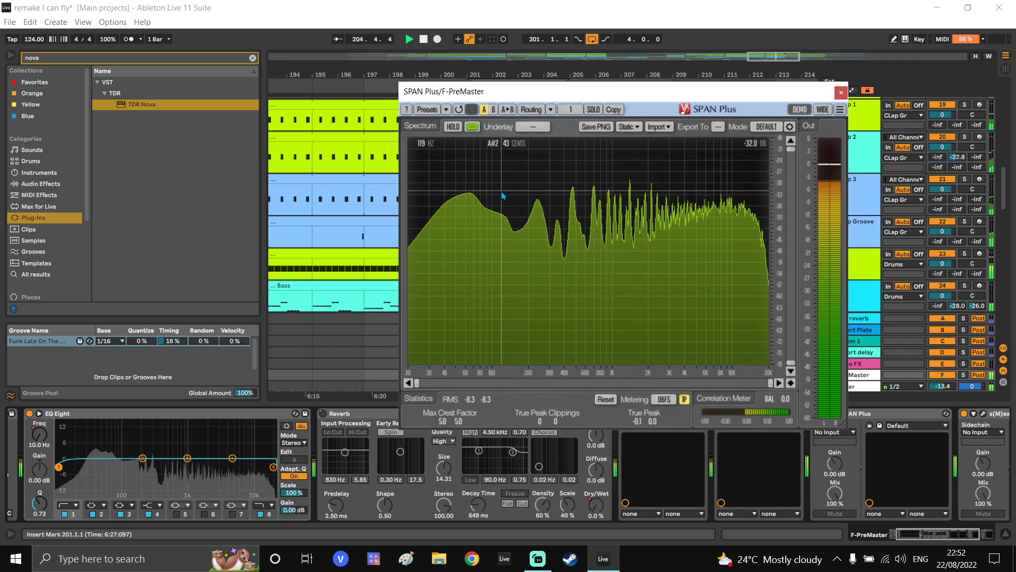
pyautogui.click(841, 93)
# Close TDR Nova, set Osc2's level to -3.5 dB in the Bass track's Analog synth, and return to the PreMaster's devices
pyautogui.click(854, 284)
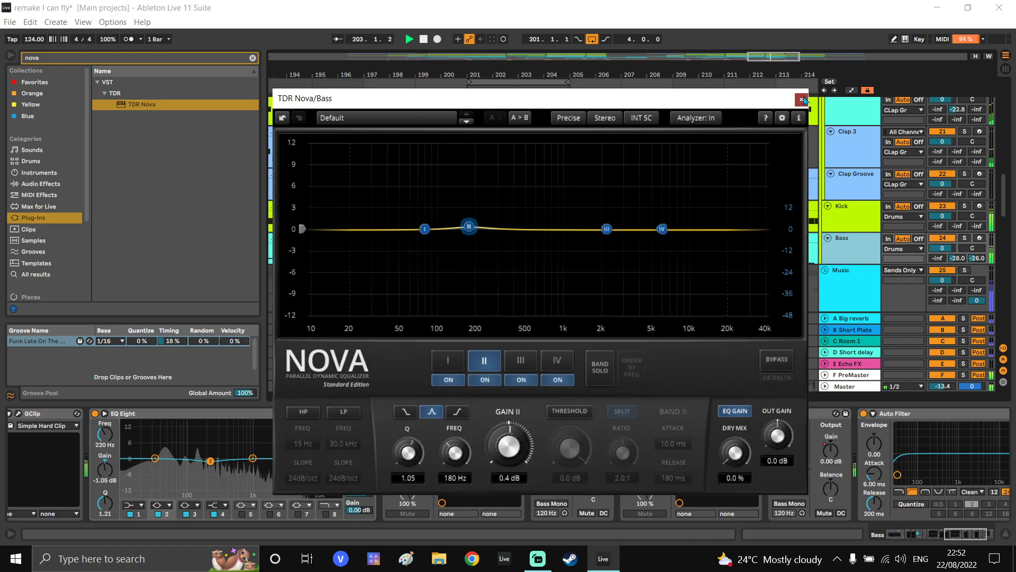
pyautogui.click(802, 99)
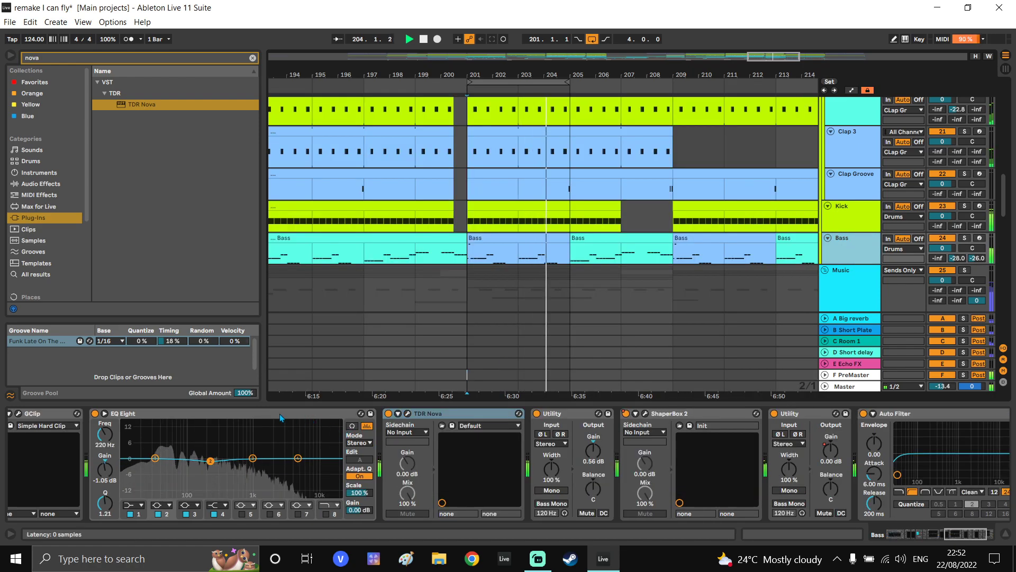
pyautogui.press('super')
pyautogui.press('super')
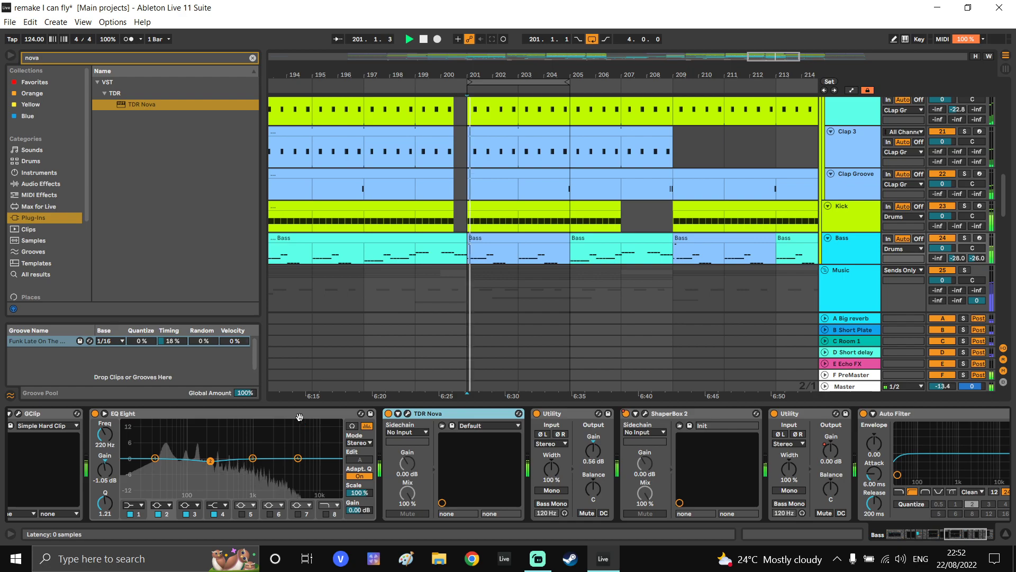
pyautogui.hscroll(-10, 331, 410)
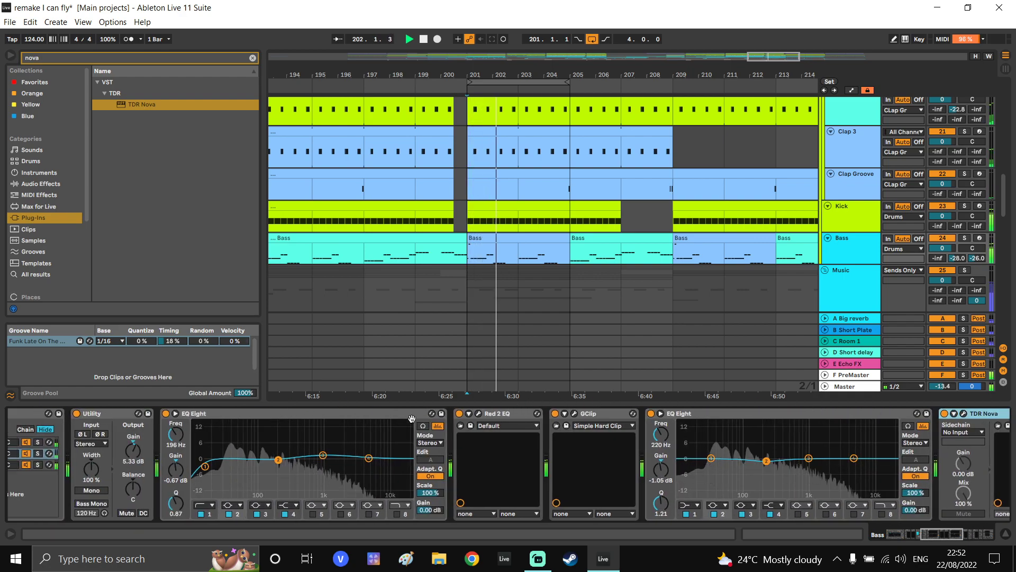
pyautogui.hscroll(-10, 556, 423)
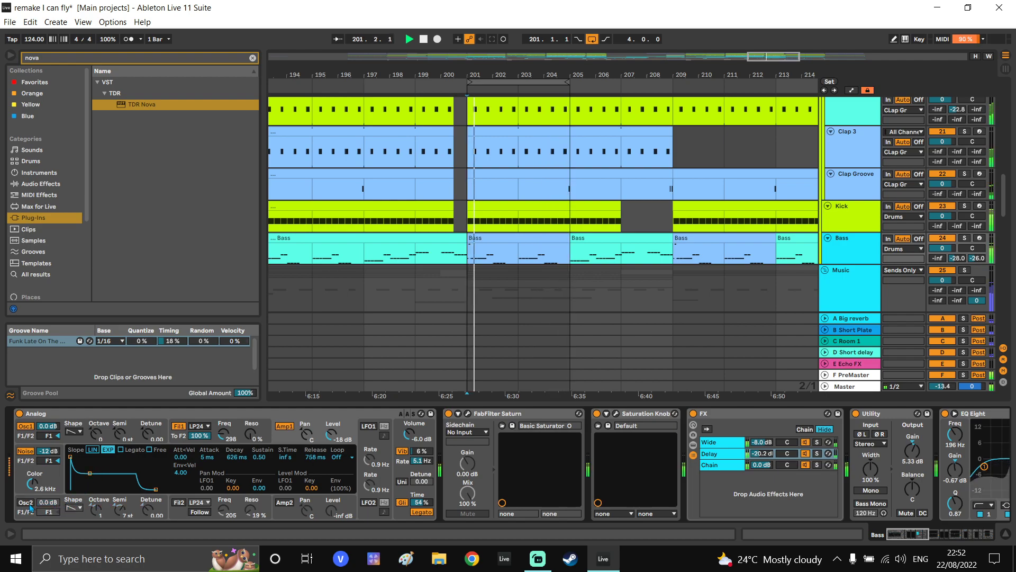
pyautogui.click(29, 504)
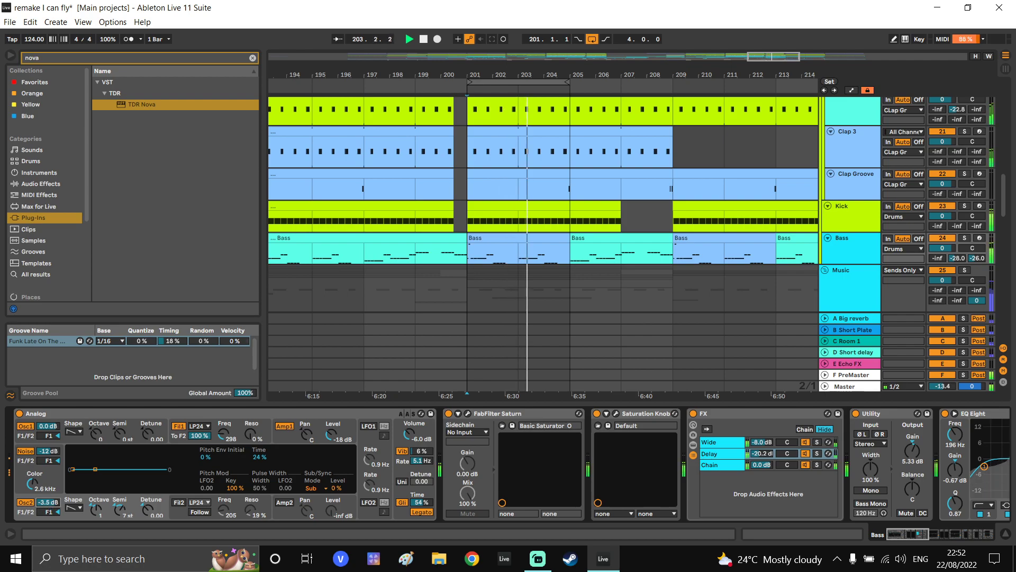
pyautogui.click(850, 374)
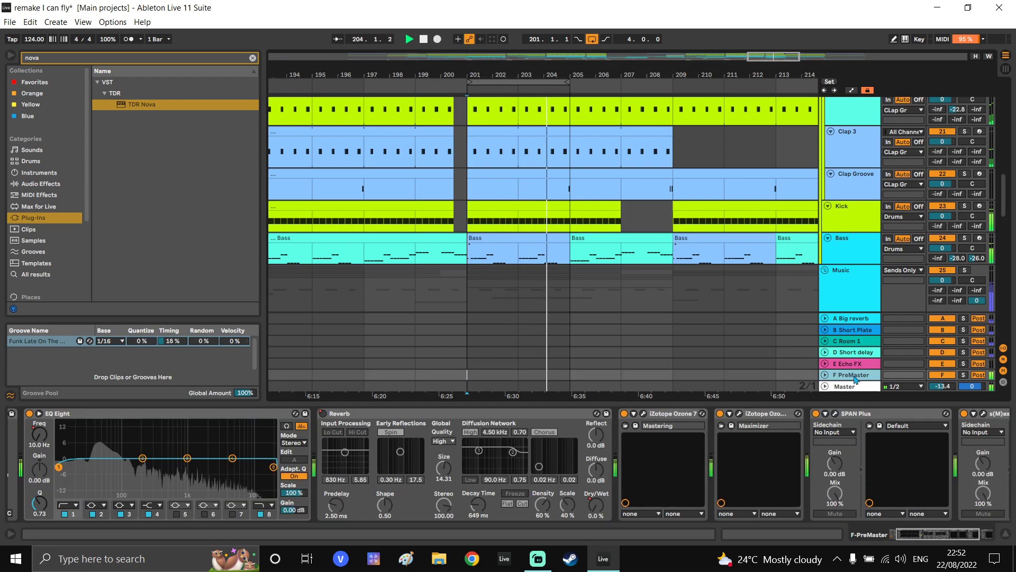
# Check the mix in SPAN Plus on the PreMaster, and set Osc2's level to 0.0 dB in the Bass track's Analog synth
pyautogui.click(835, 413)
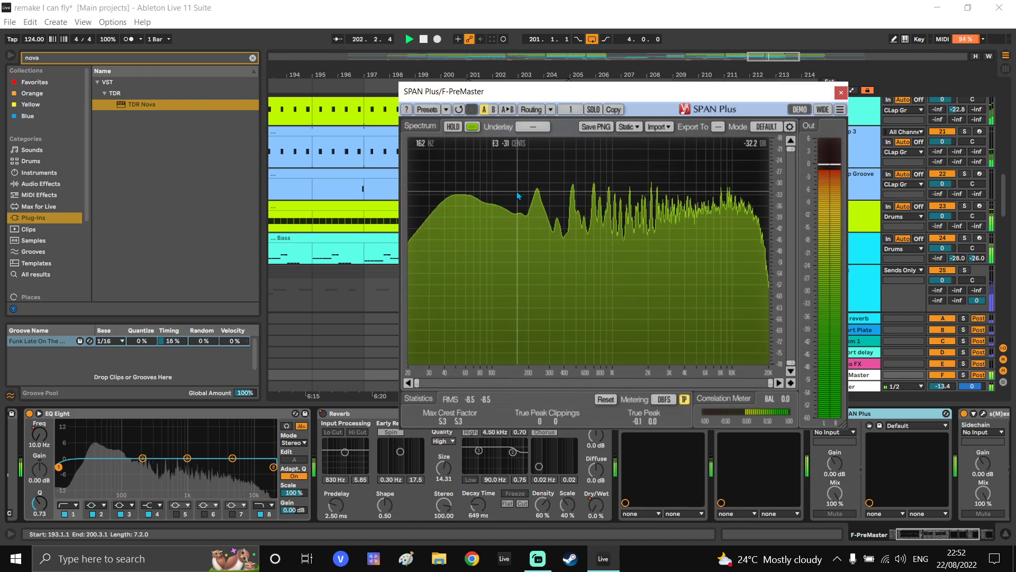
pyautogui.click(841, 92)
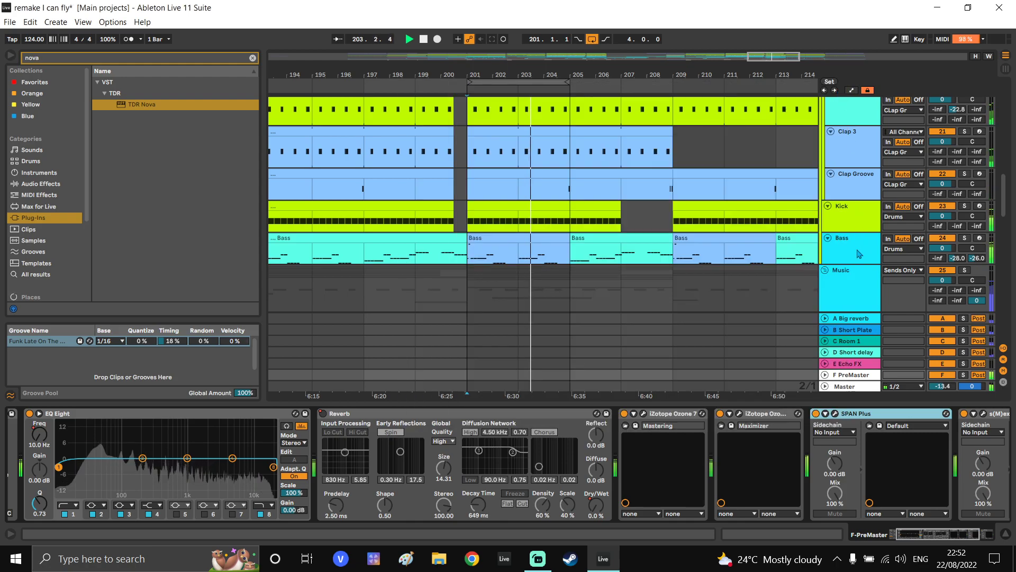
pyautogui.click(857, 250)
pyautogui.doubleClick(46, 502)
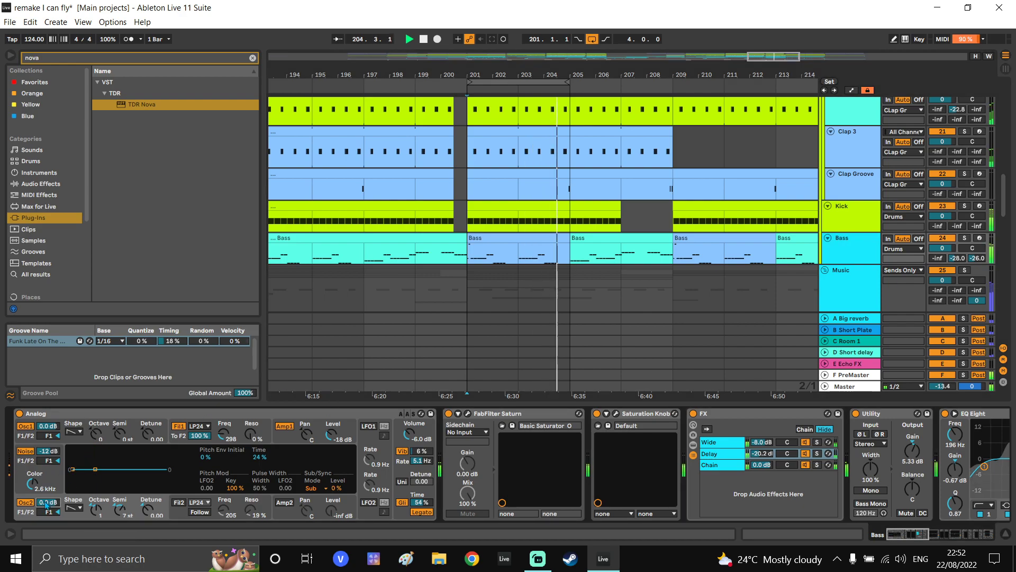
pyautogui.click(839, 251)
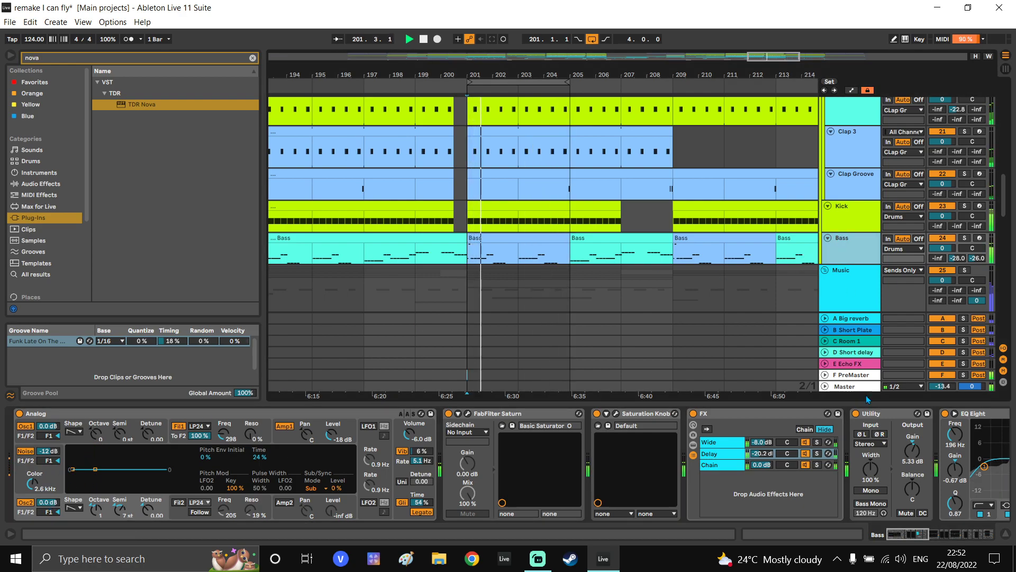
pyautogui.click(860, 379)
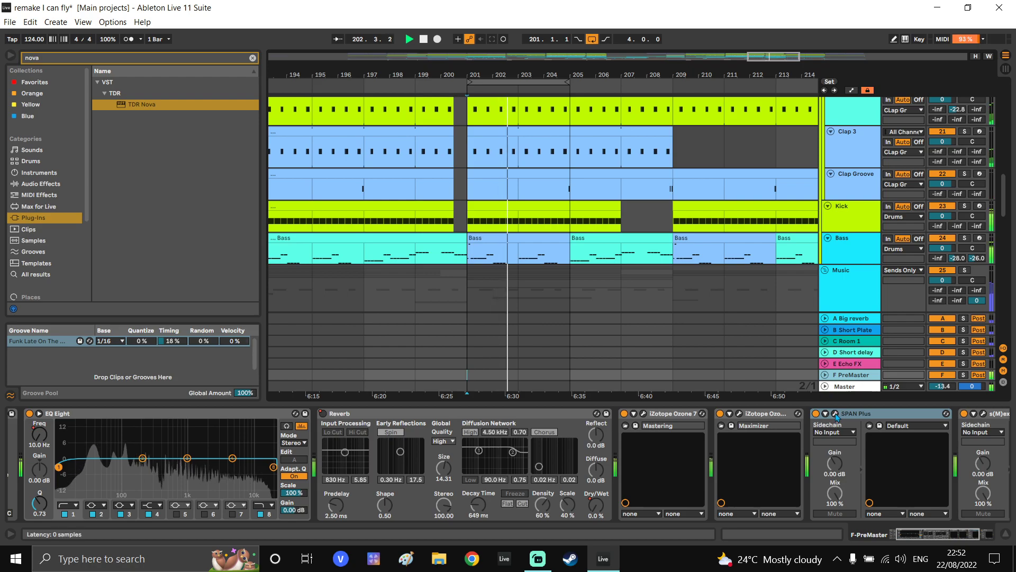
# Move TDR Nova's band II on the Bass to 120 Hz with 0.0 dB gain
pyautogui.click(840, 258)
pyautogui.hscroll(10, 814, 428)
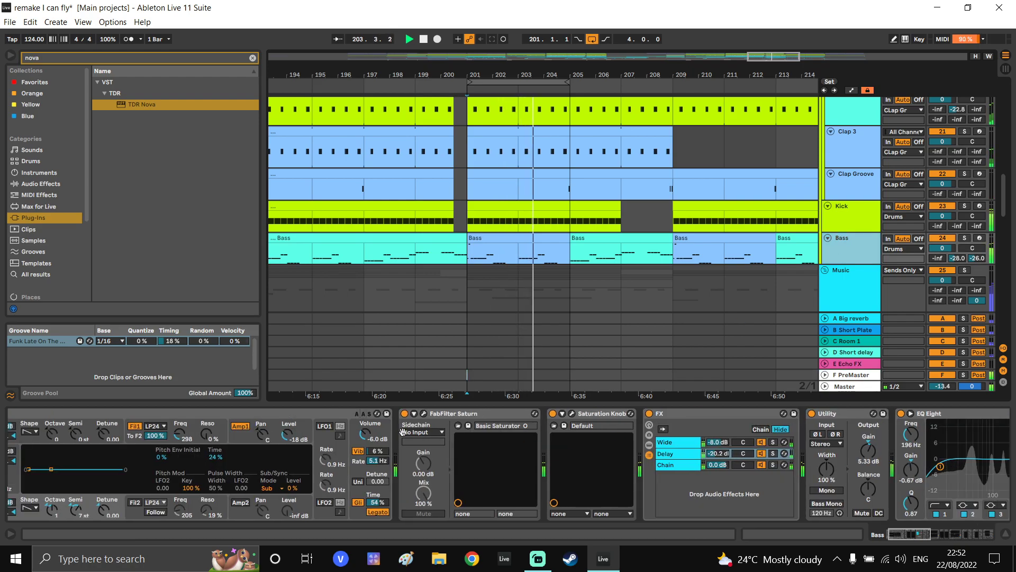
pyautogui.hscroll(5, 491, 447)
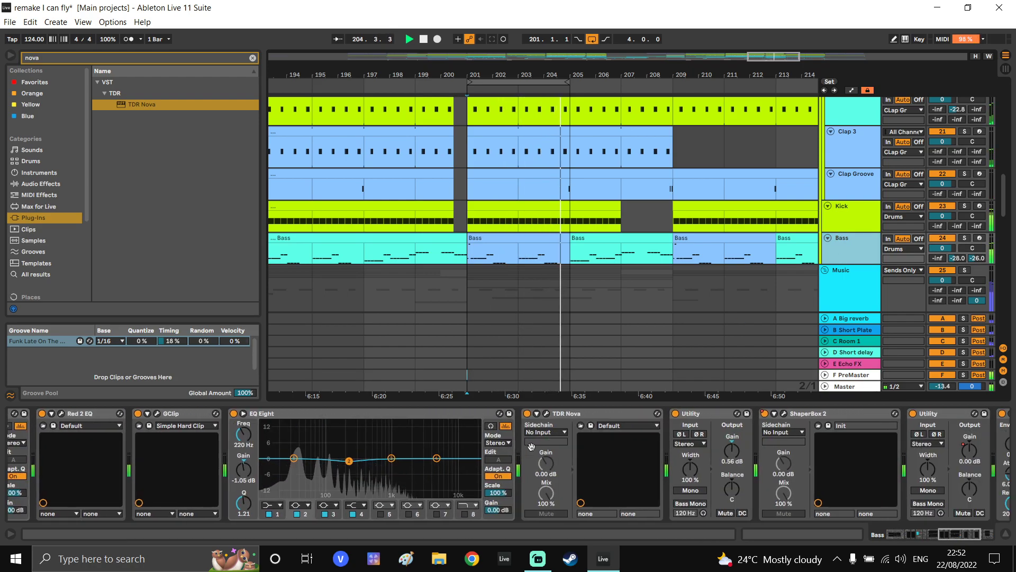
pyautogui.click(388, 414)
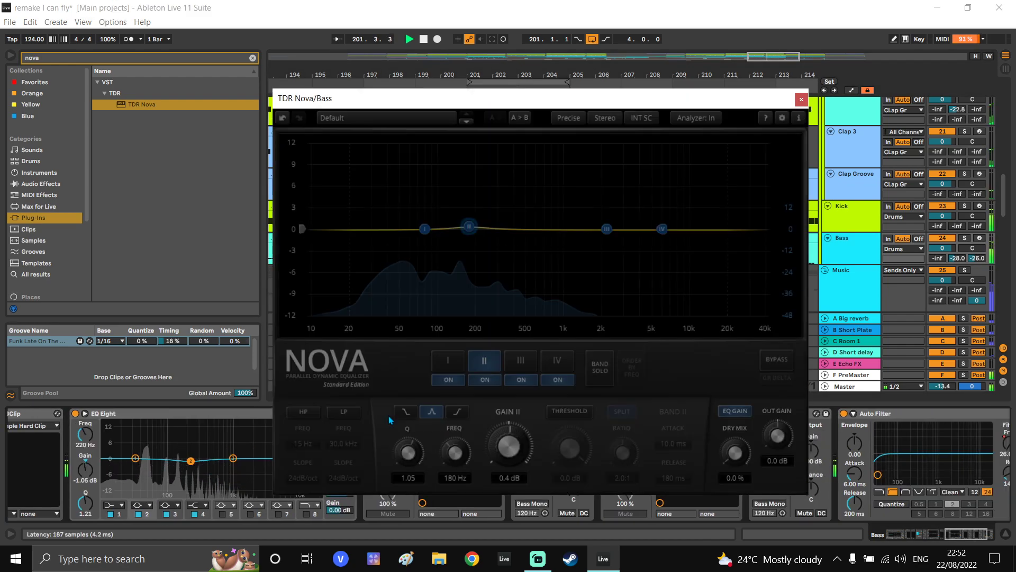
pyautogui.moveTo(455, 233); pyautogui.dragTo(446, 234)
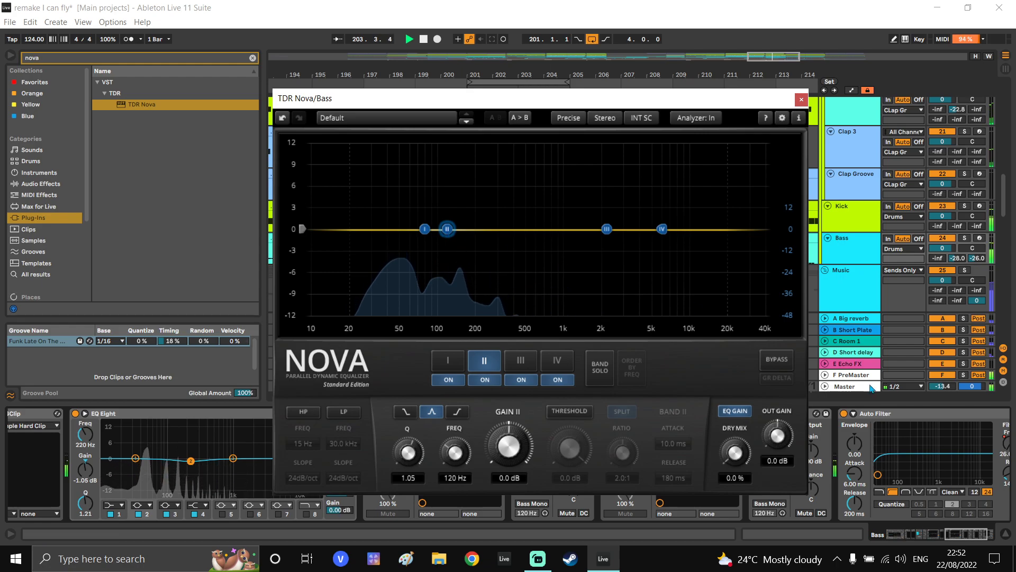
# Turn off SPAN Plus on the PreMaster and raise the Master volume to -9.2 dB, checking the recording level in Streamlabs Desktop
pyautogui.click(849, 375)
pyautogui.click(816, 414)
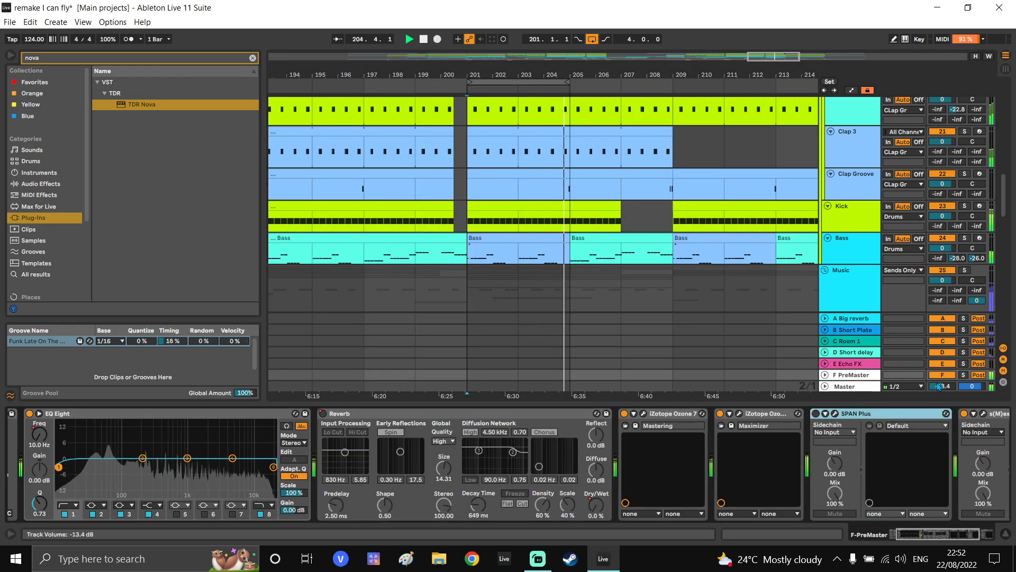
pyautogui.click(538, 558)
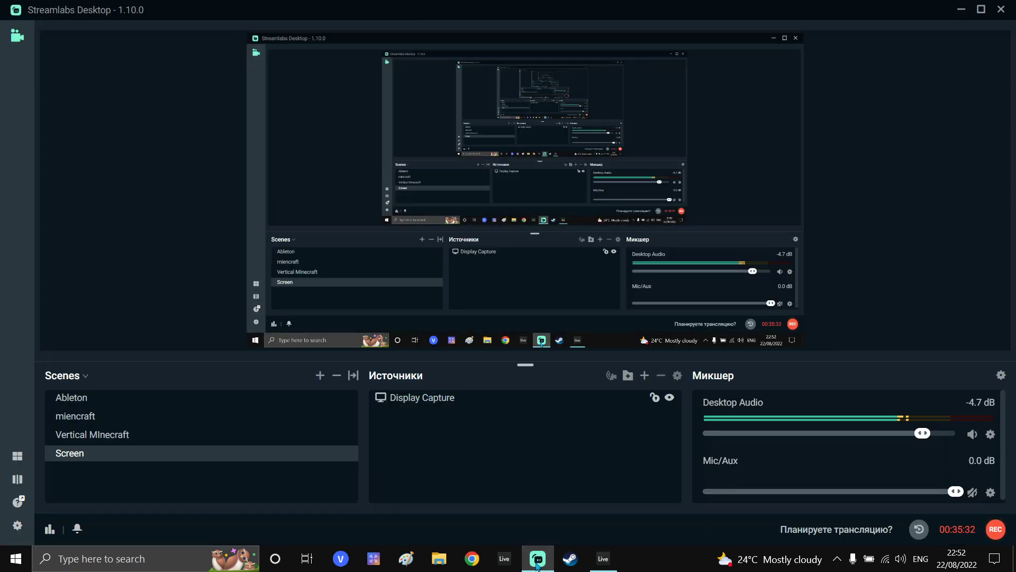
pyautogui.click(538, 558)
pyautogui.moveTo(945, 381); pyautogui.dragTo(946, 372)
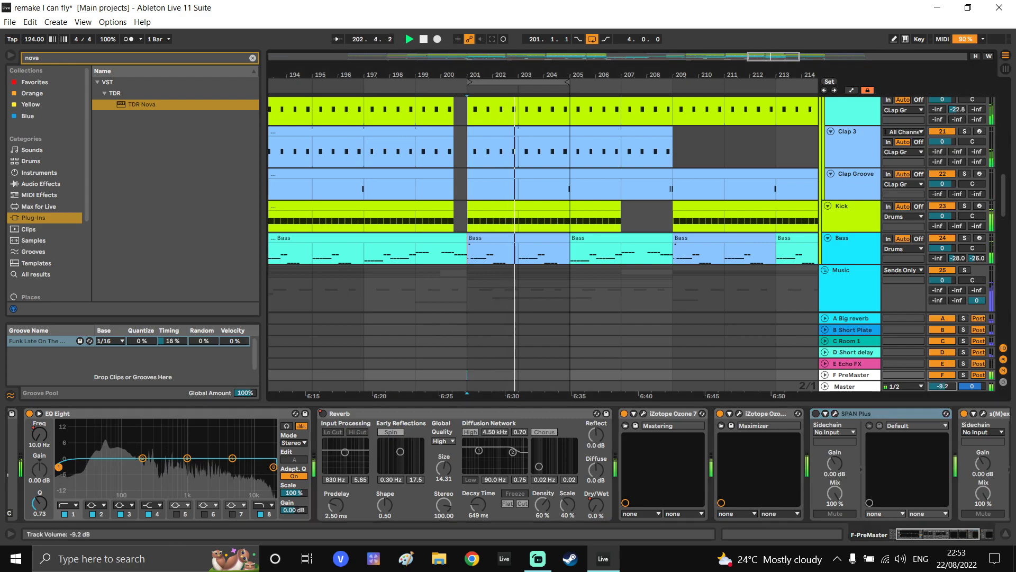
# Set the threshold of the PreMaster's Ozone 7 Maximizer to -11.5 dB and close the plug-in
pyautogui.click(739, 413)
pyautogui.moveTo(201, 313); pyautogui.dragTo(201, 301)
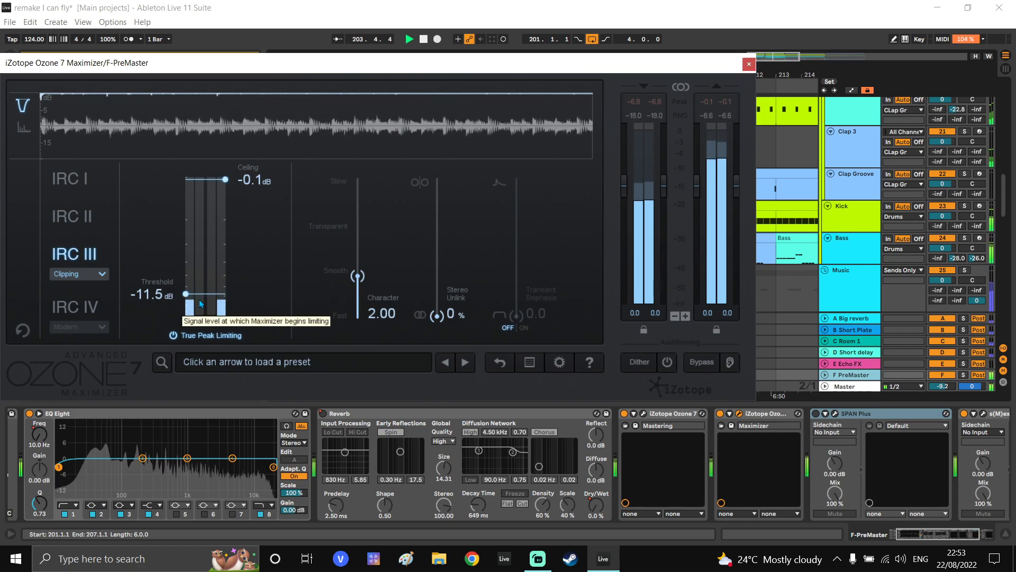
pyautogui.click(749, 64)
# Compare the Drums group with its Glue Compressor bypassed, and set the compressor's threshold to -29.7 dB and dry/wet to 78 %
pyautogui.scroll(10, 760, 201)
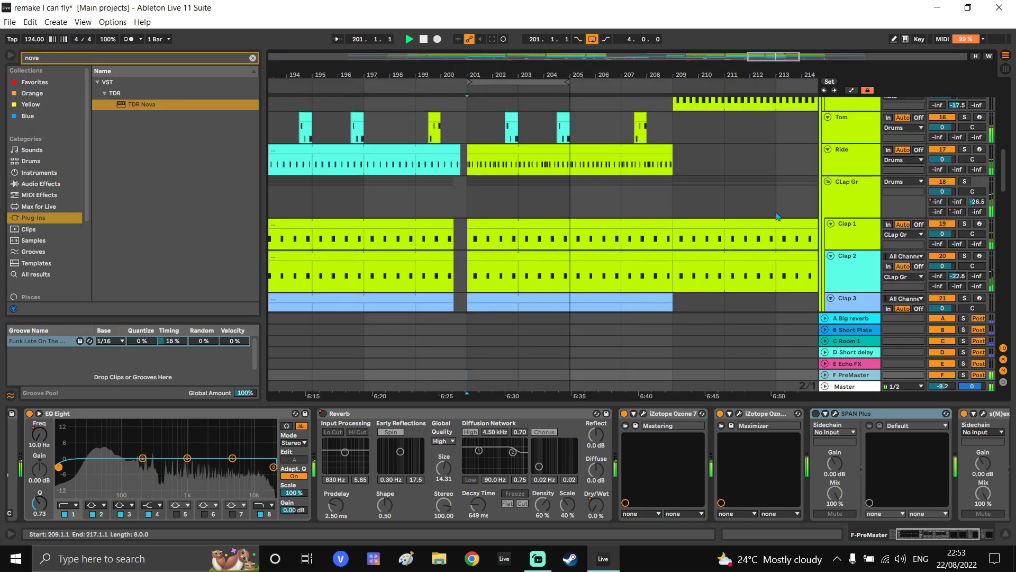
pyautogui.scroll(2, 761, 197)
pyautogui.click(841, 221)
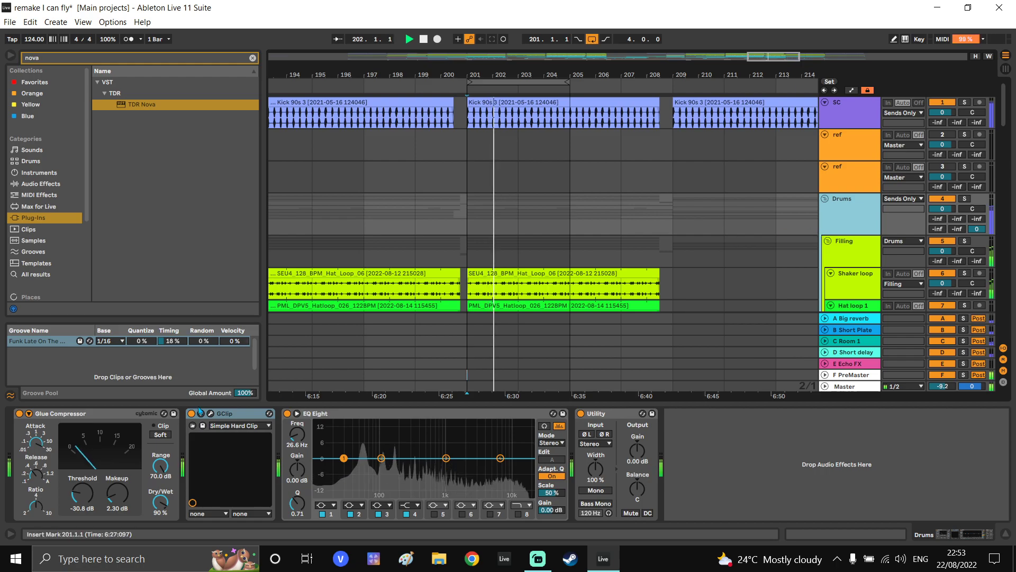
pyautogui.click(19, 414)
pyautogui.click(19, 414)
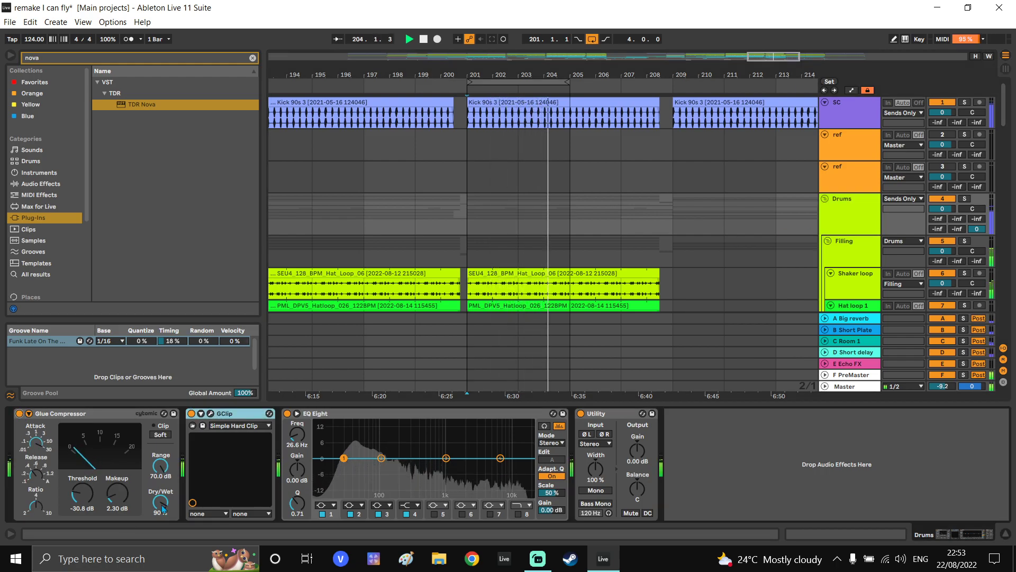
pyautogui.moveTo(82, 496); pyautogui.dragTo(83, 494)
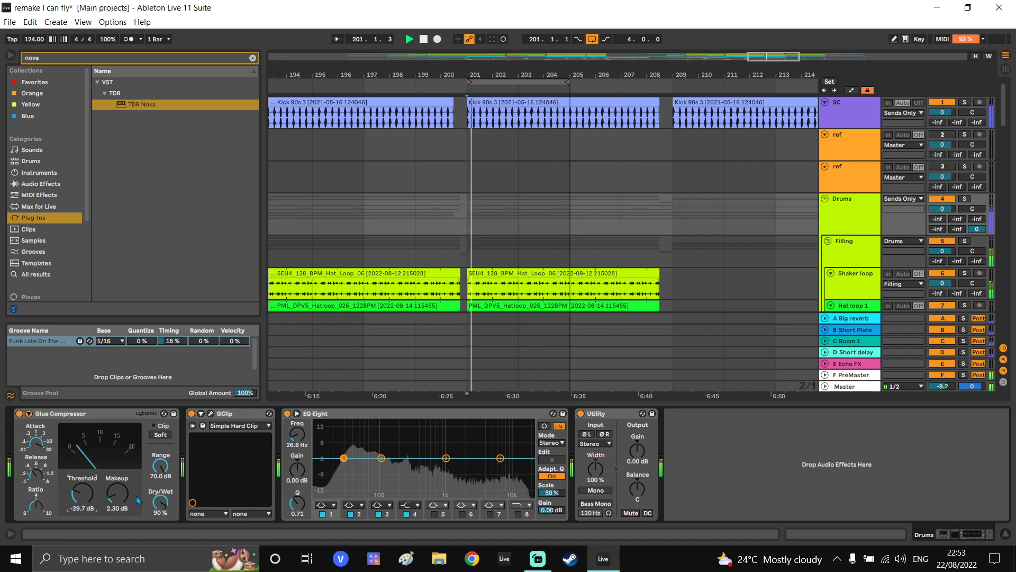
pyautogui.moveTo(158, 509); pyautogui.dragTo(157, 521)
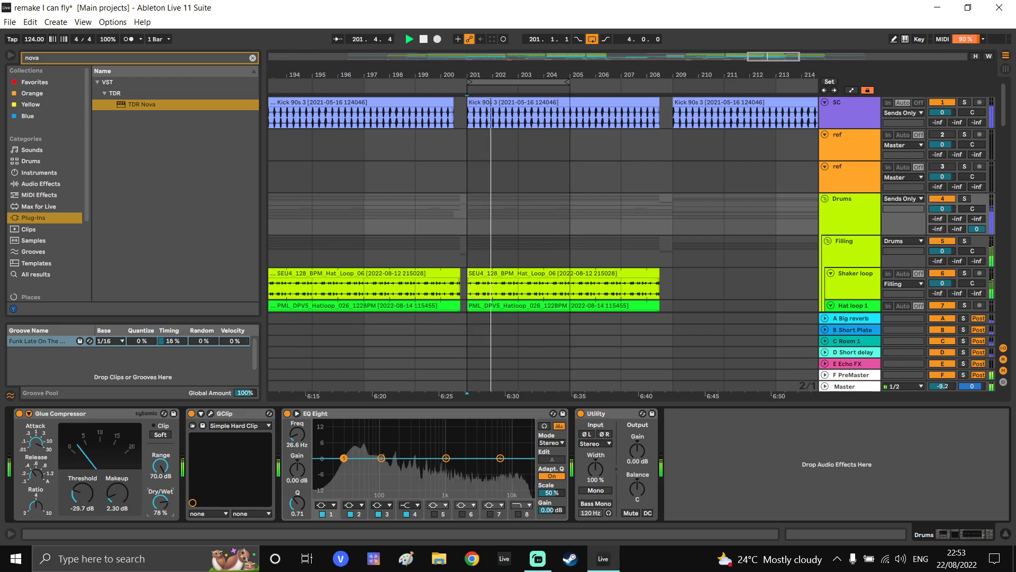
# Adjust the clipping slightly in the Drums group's GClip, close the plug-in and return to the PreMaster's devices
pyautogui.click(211, 413)
pyautogui.moveTo(295, 315); pyautogui.dragTo(296, 307)
pyautogui.click(458, 109)
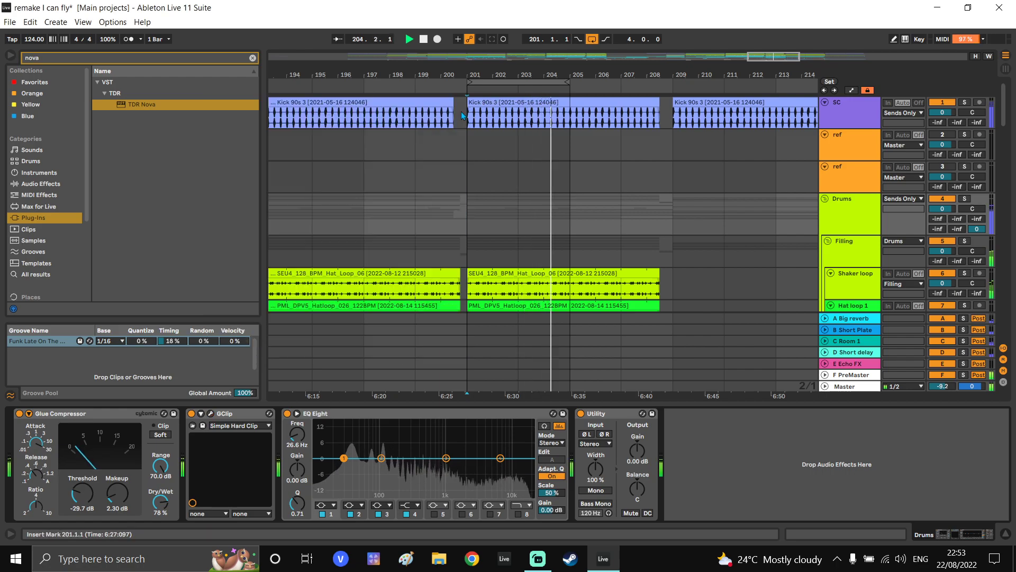
pyautogui.click(849, 372)
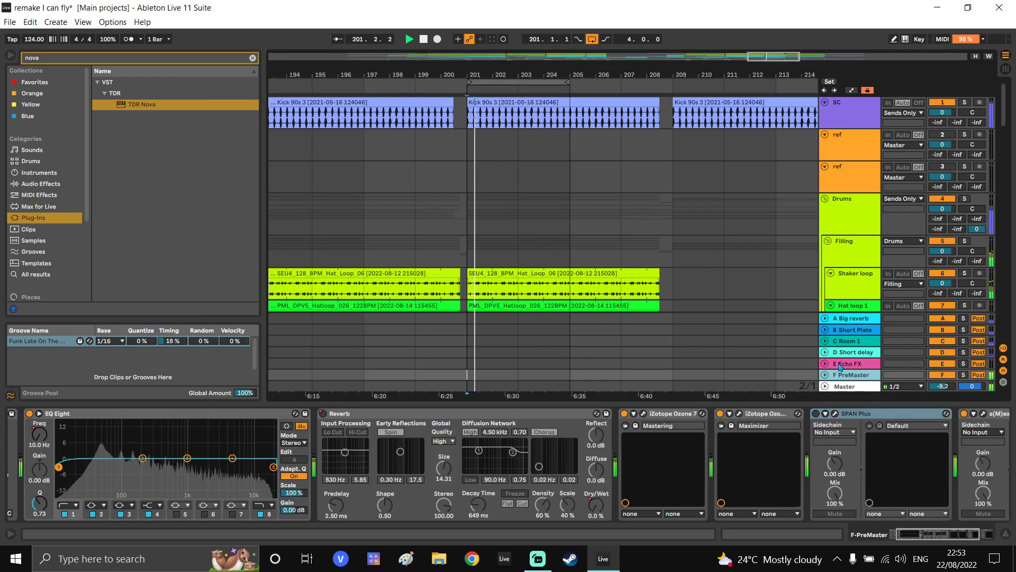
# Set the gain of the first Utility on the Main Vox track to -8.72 dB
pyautogui.scroll(-5, 650, 240)
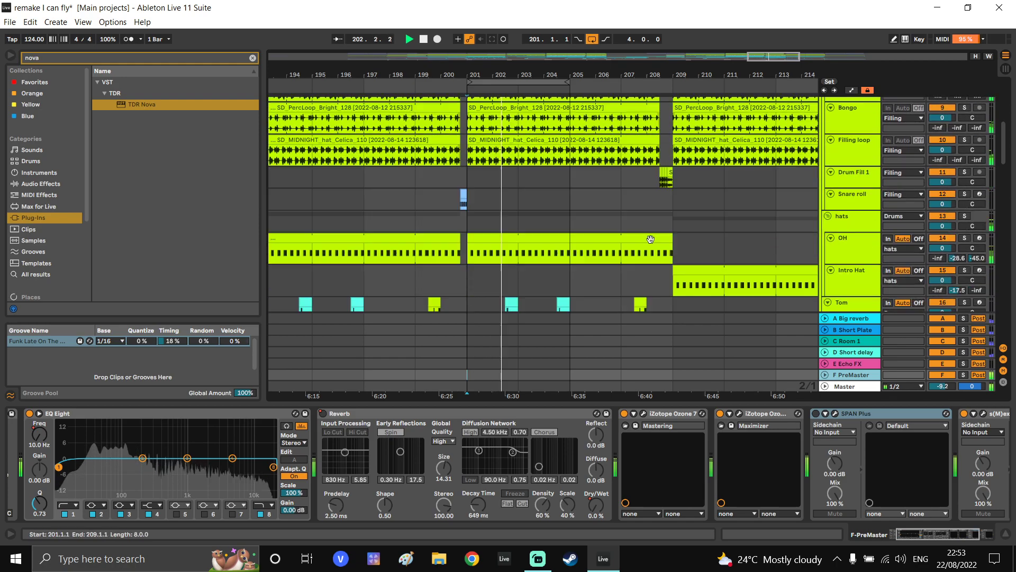
pyautogui.scroll(-3, 651, 238)
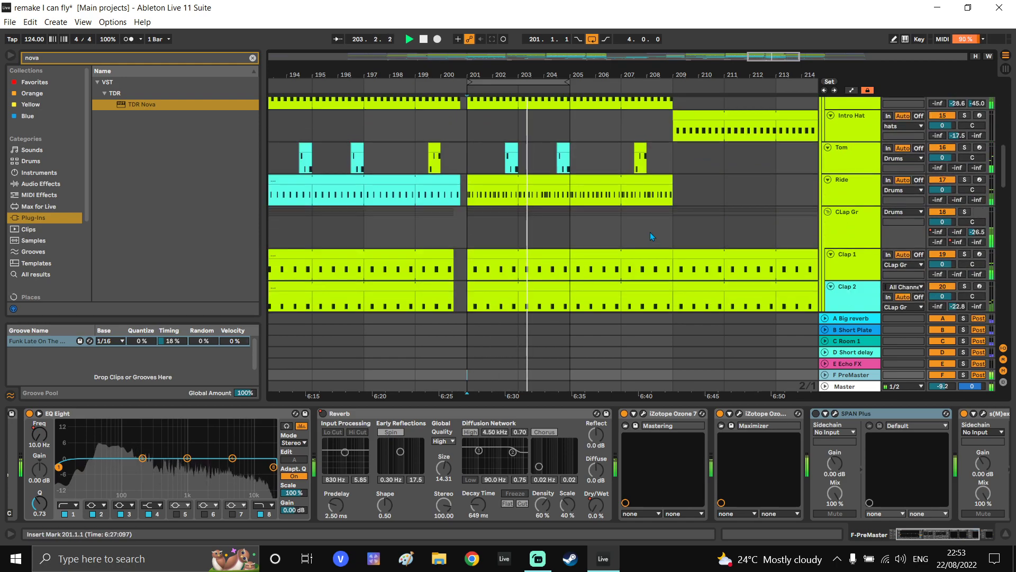
pyautogui.scroll(-10, 650, 233)
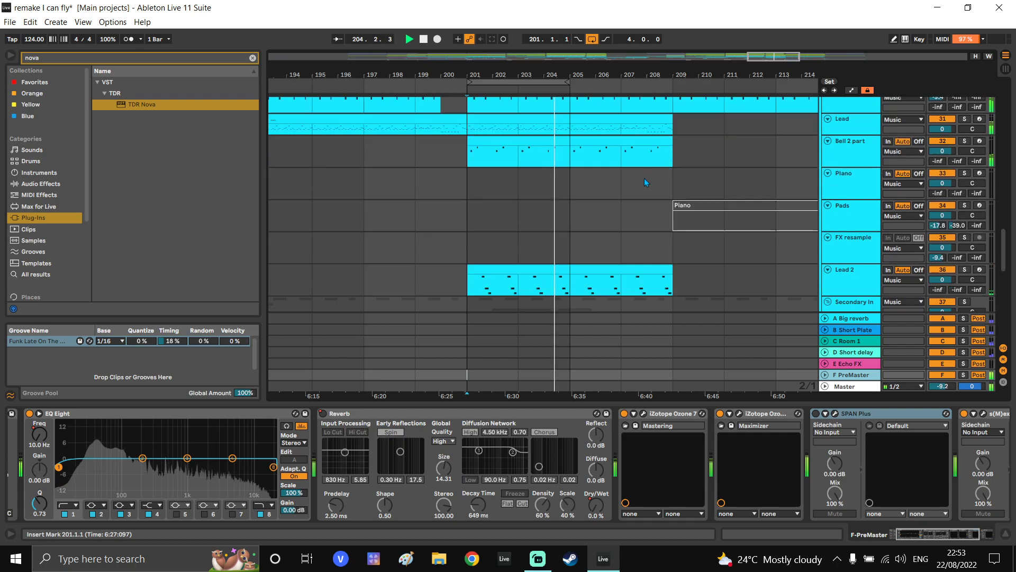
pyautogui.scroll(-4, 644, 179)
pyautogui.click(851, 206)
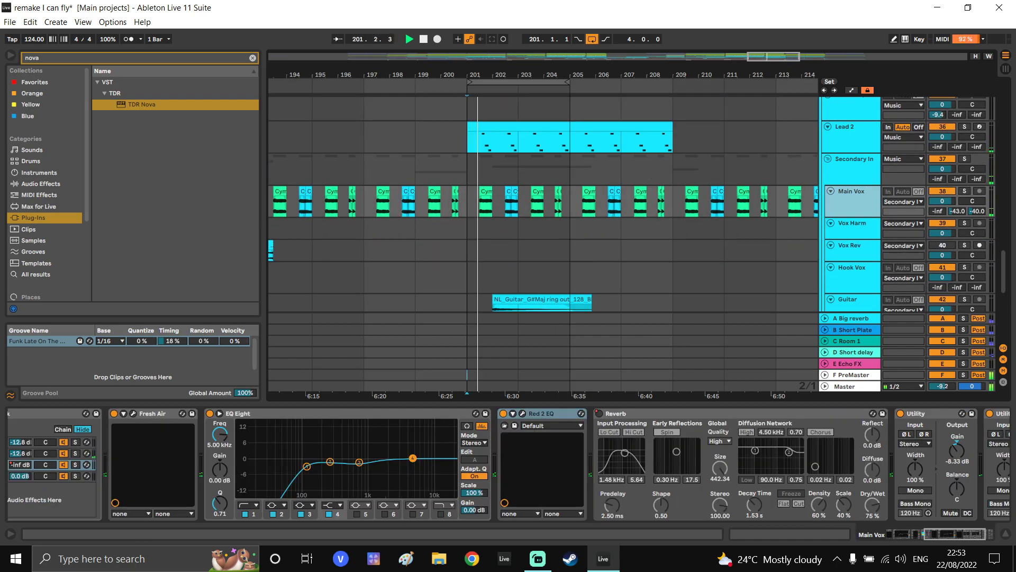
pyautogui.moveTo(958, 449); pyautogui.dragTo(958, 444)
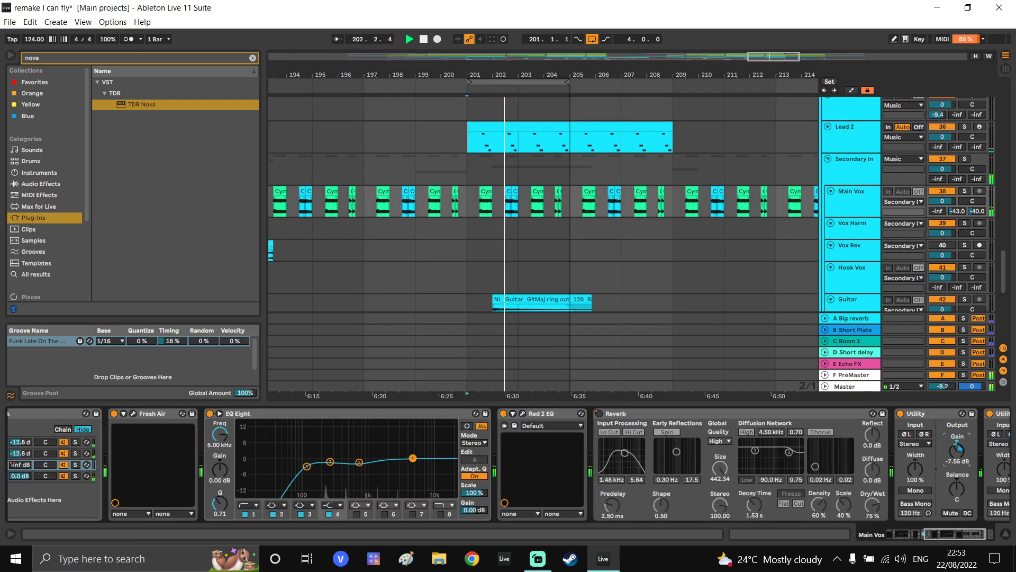
pyautogui.hscroll(3, 683, 446)
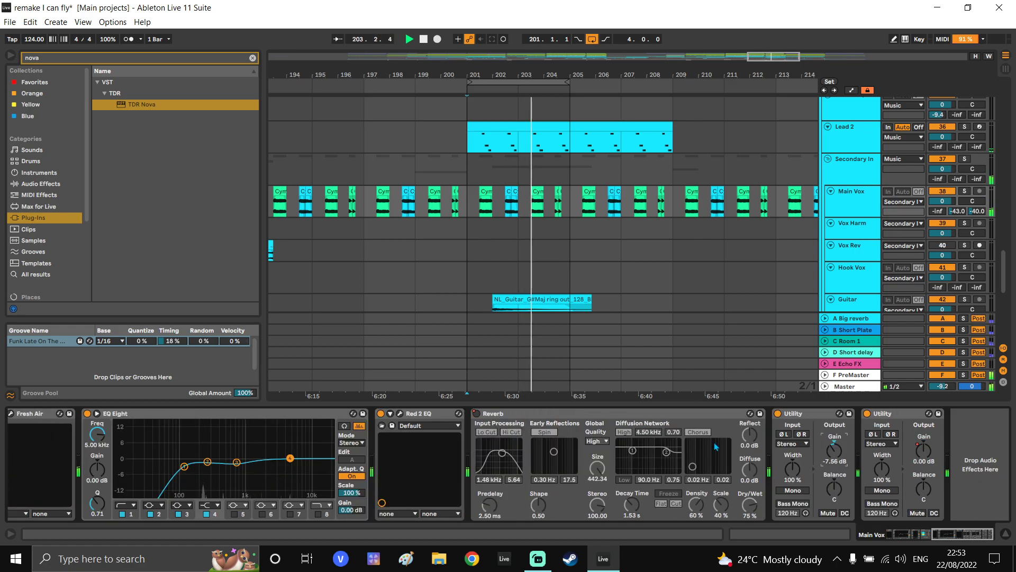
pyautogui.moveTo(834, 444); pyautogui.dragTo(832, 451)
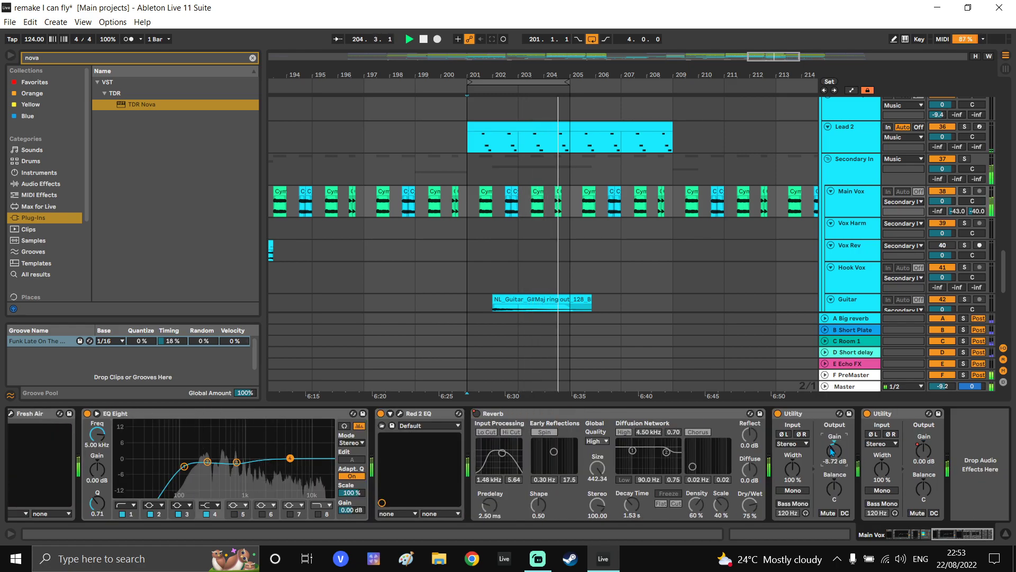
# Lower the first Utility's gain on the Lead track to 0.39 dB
pyautogui.scroll(5, 707, 225)
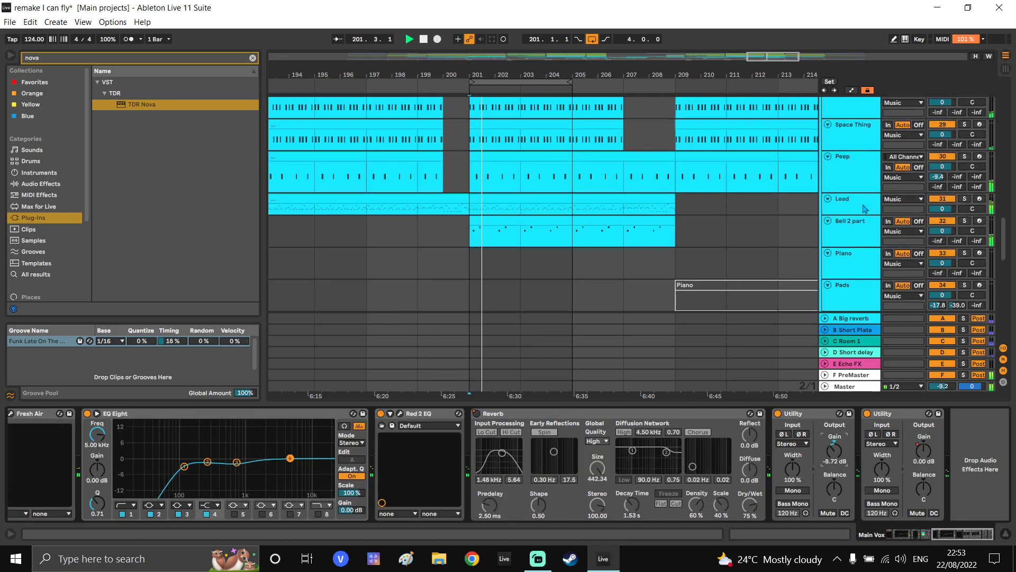
pyautogui.click(855, 212)
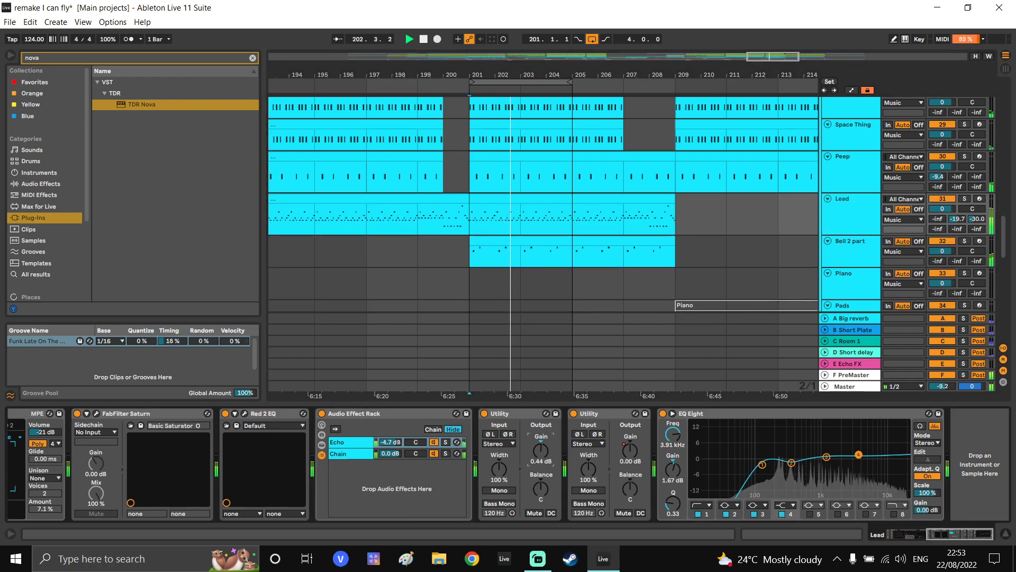
pyautogui.moveTo(543, 450); pyautogui.dragTo(543, 458)
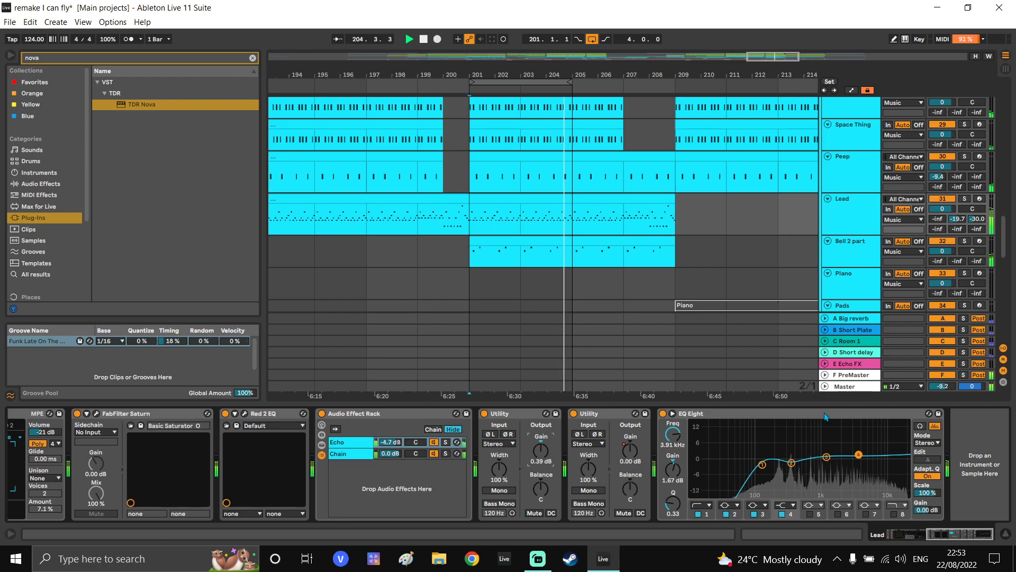
# Reopen TDR Nova on the Bass track and set band II to 119 Hz, -0.6 dB gain and Q 1.38
pyautogui.click(847, 365)
pyautogui.moveTo(729, 206); pyautogui.dragTo(733, 260)
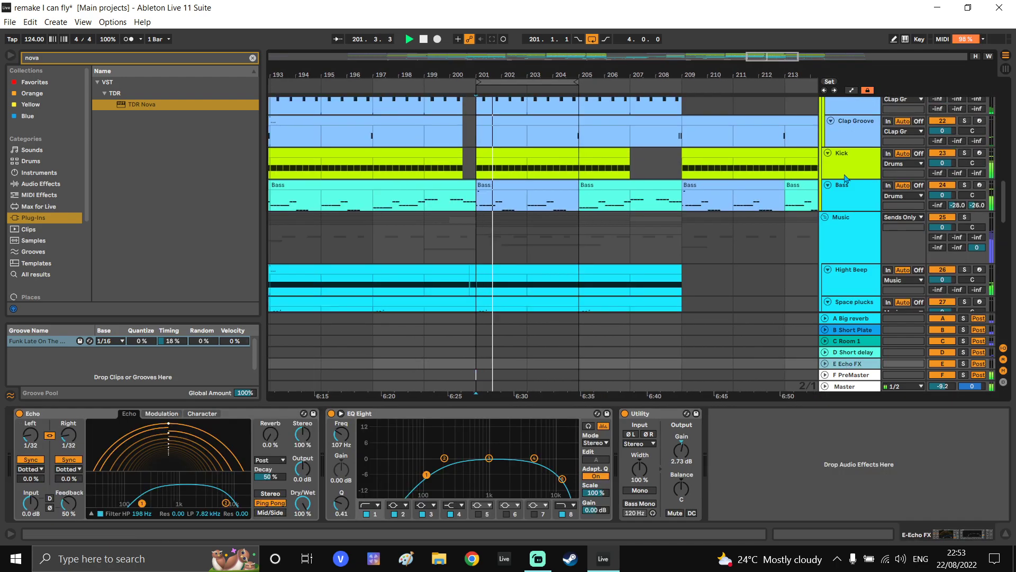
pyautogui.click(842, 186)
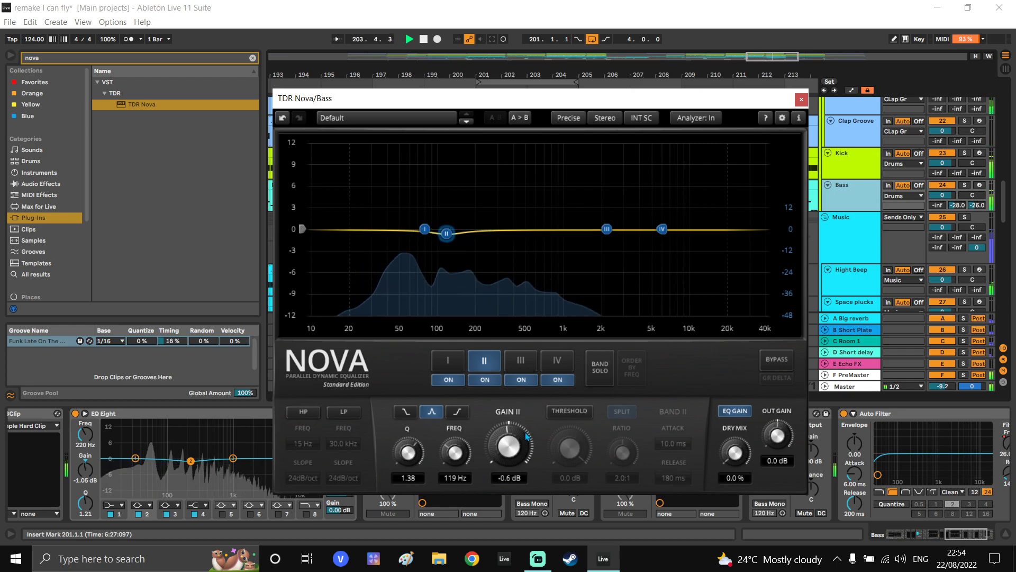
# Enable band II's dynamics at -22.9 dB threshold and 1.6:1 ratio with Q 1.47 and 0.8 dB output gain, then close and deactivate TDR Nova
pyautogui.click(571, 412)
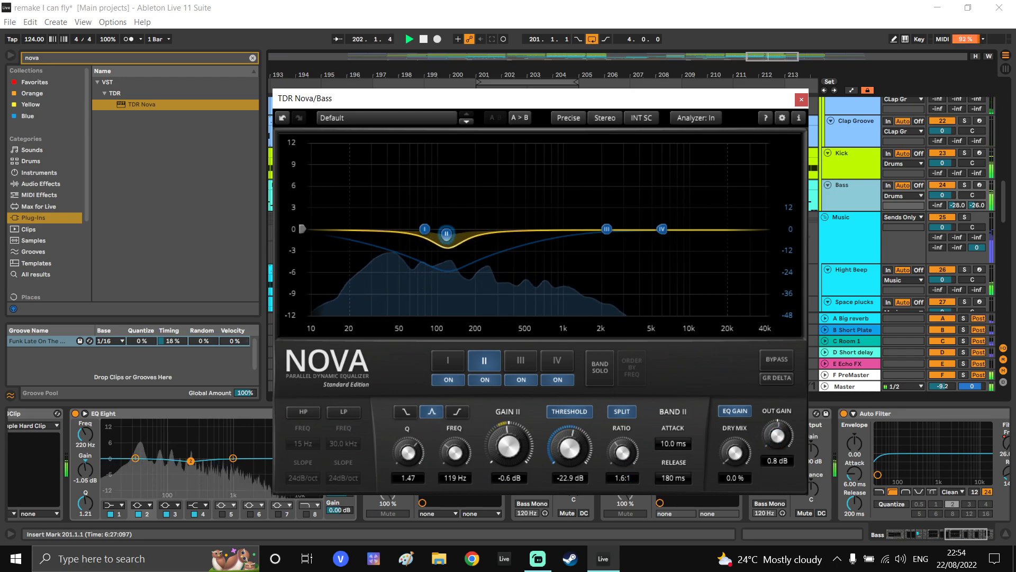
pyautogui.click(802, 100)
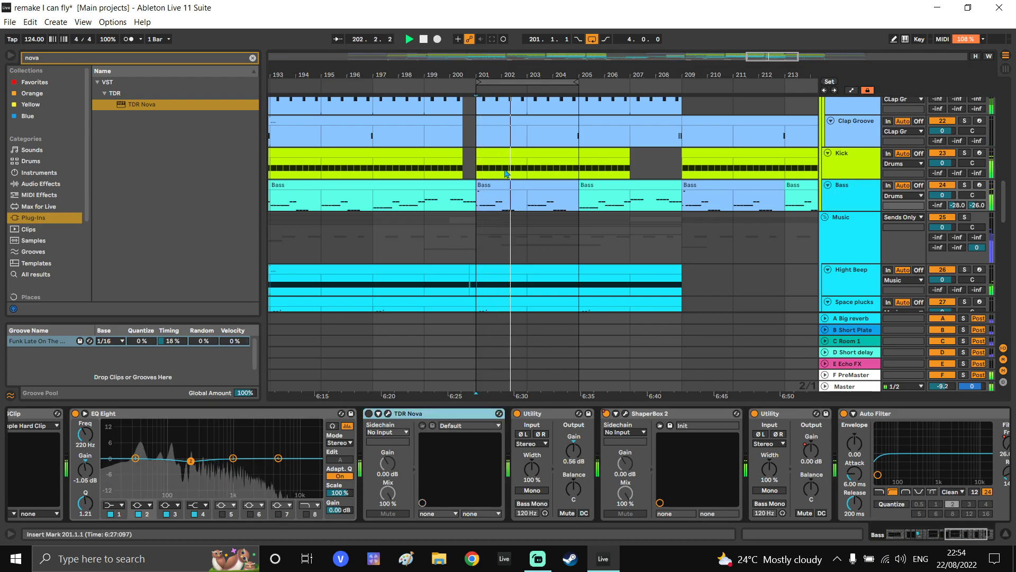
pyautogui.scroll(3, 507, 208)
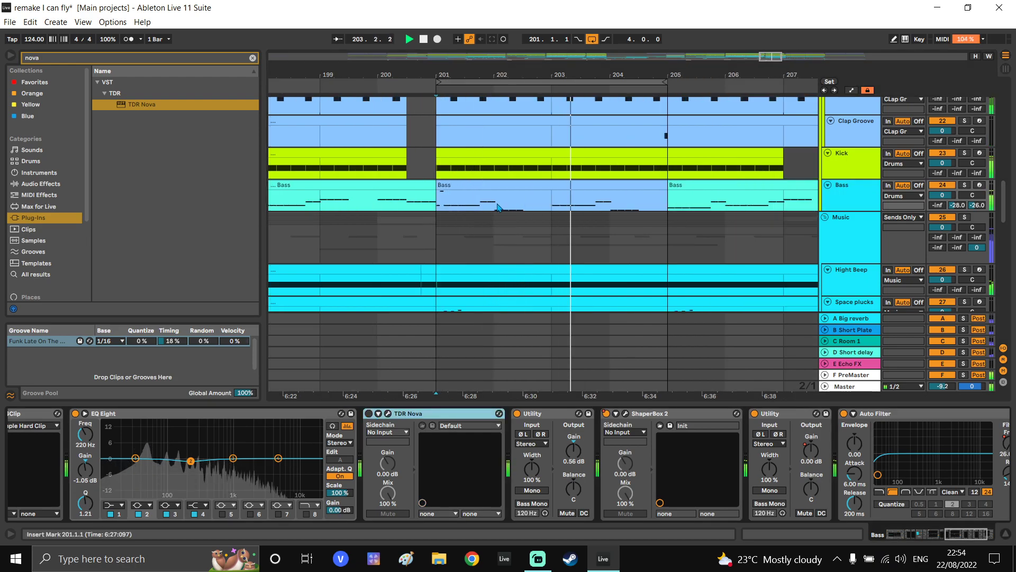
# Reactivate TDR Nova on the Bass track while playing from bar 202 and raise the Master volume to -8.1 dB
pyautogui.click(501, 209)
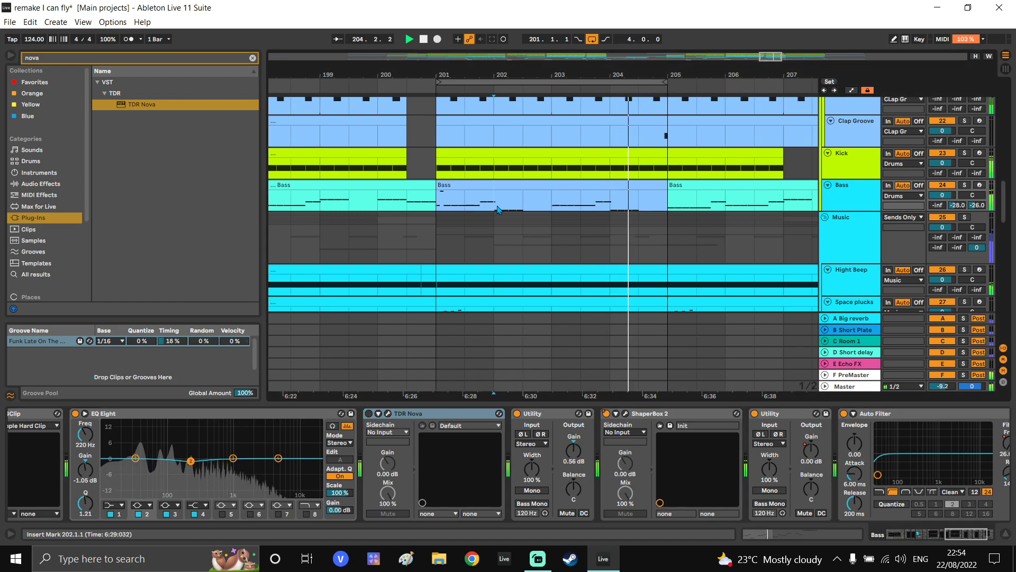
pyautogui.click(369, 414)
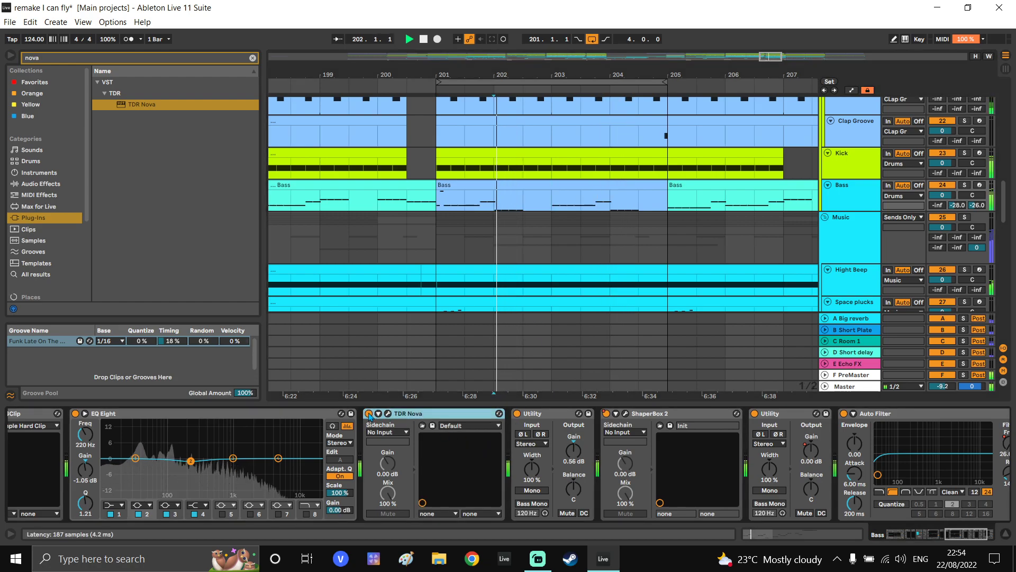
pyautogui.click(369, 415)
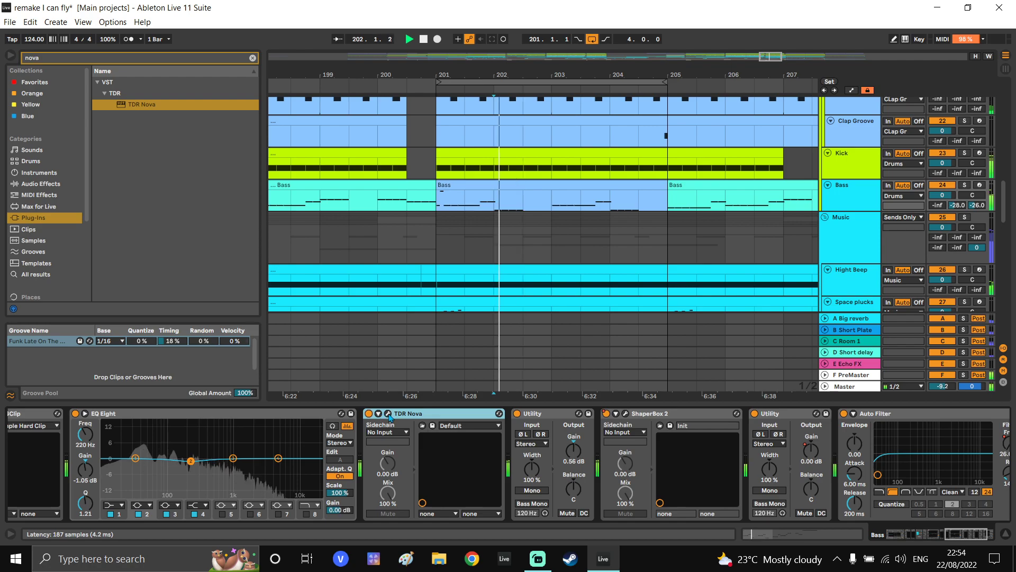
pyautogui.click(872, 377)
pyautogui.moveTo(943, 387); pyautogui.dragTo(942, 381)
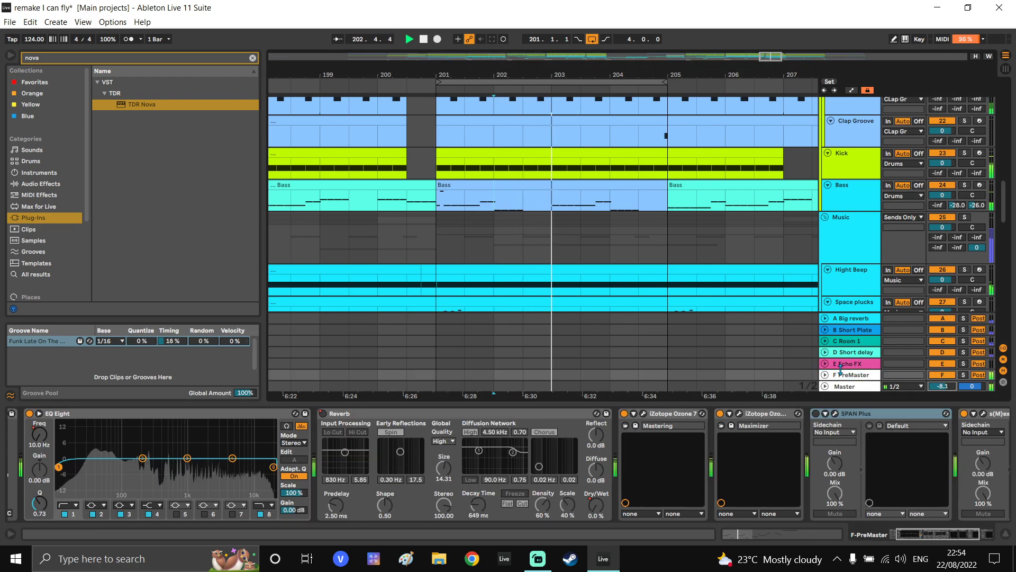
# Raise band II's gain to 0.3 dB and its threshold to -22.0 dB in the Bass track's TDR Nova
pyautogui.click(850, 379)
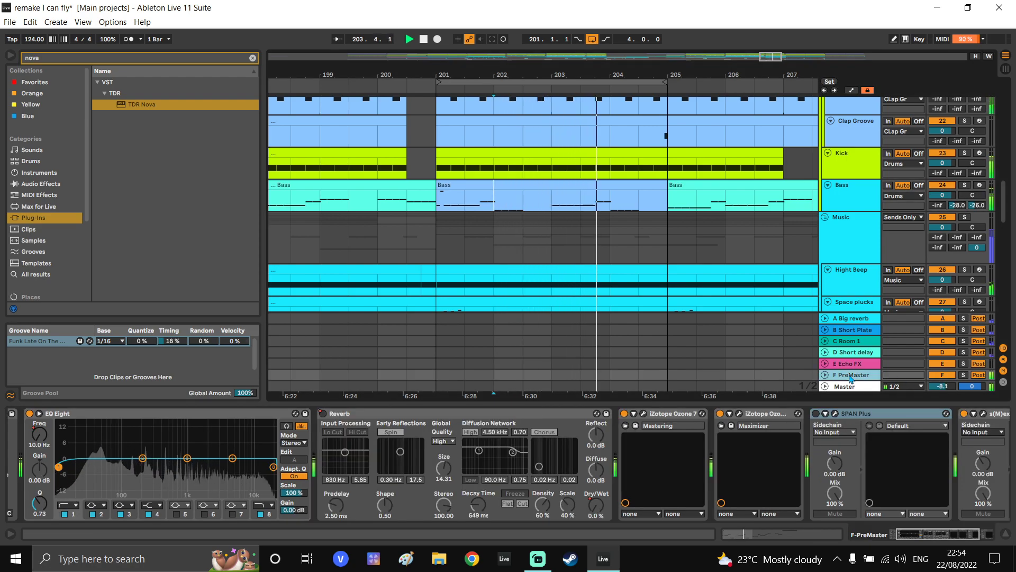
pyautogui.click(841, 199)
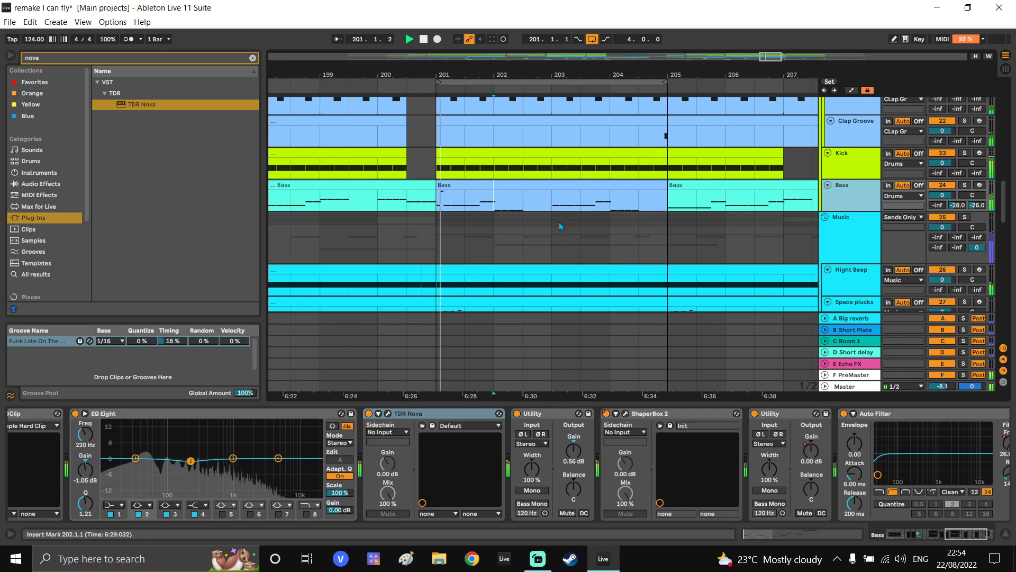
pyautogui.click(369, 414)
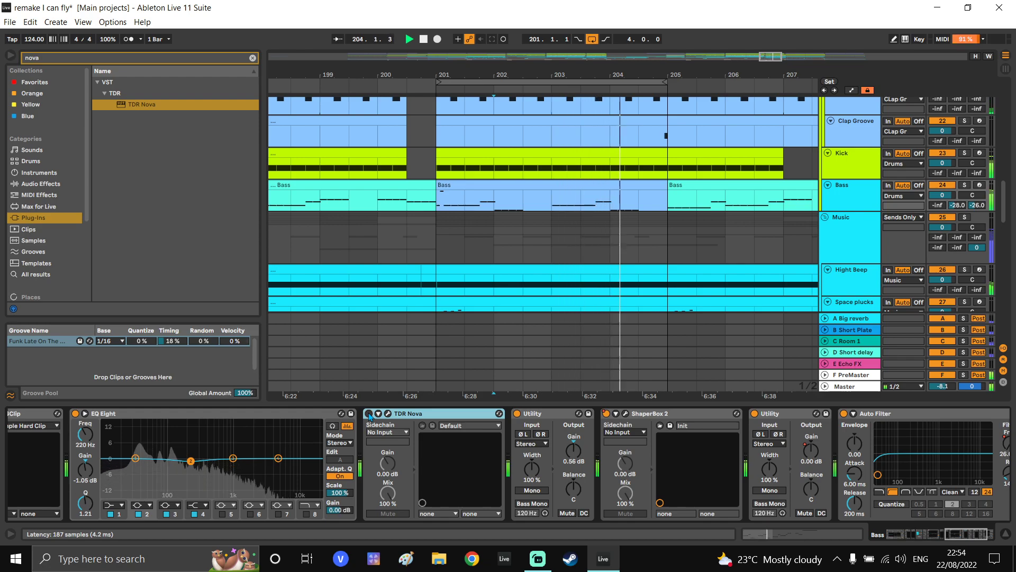
pyautogui.click(388, 413)
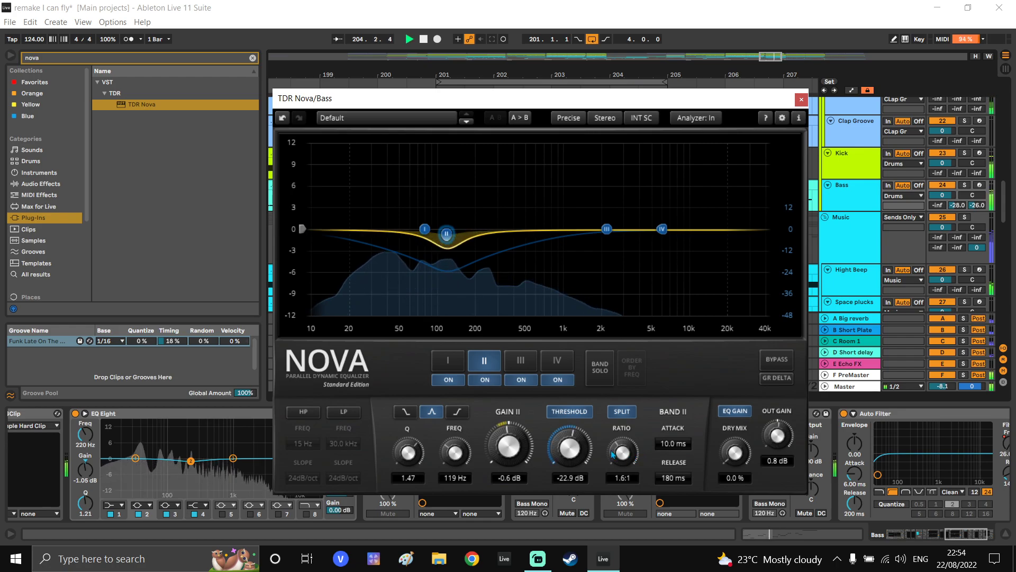
pyautogui.moveTo(569, 448); pyautogui.dragTo(553, 445)
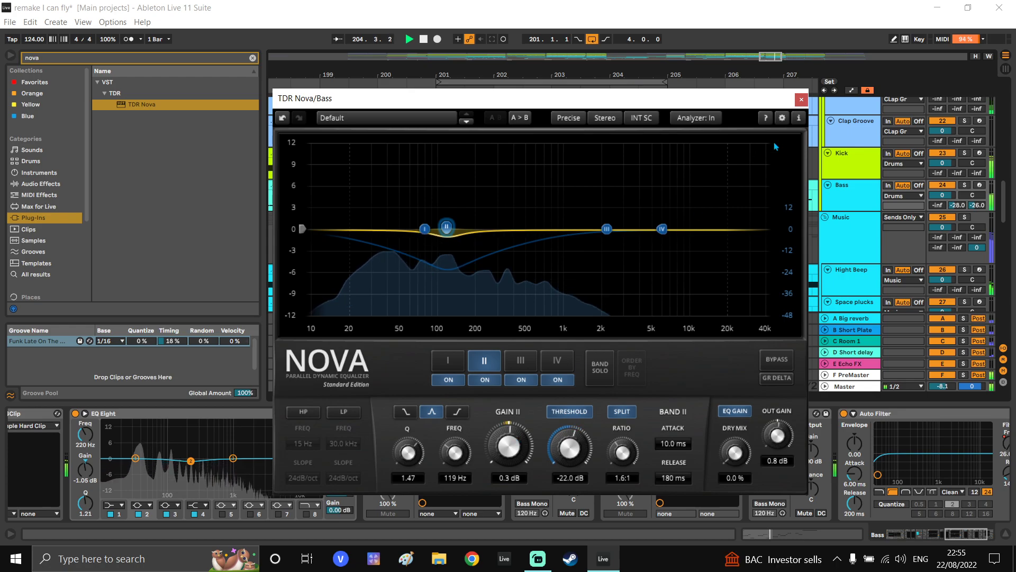
pyautogui.click(801, 99)
# Lower the ratio of band II to 1.5:1 in TDR Nova on the Bass track and close the plug-in
pyautogui.click(861, 376)
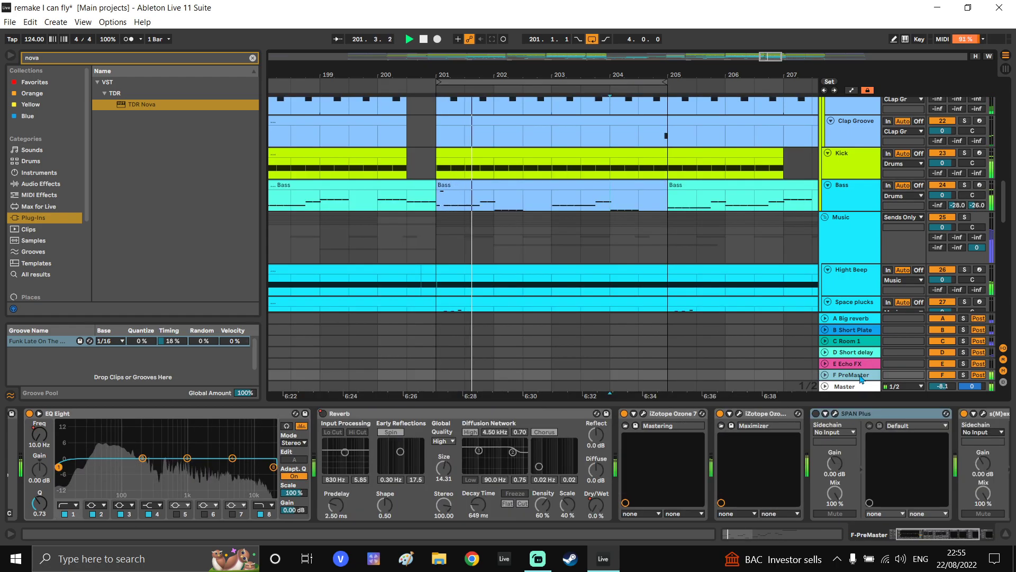
pyautogui.click(868, 187)
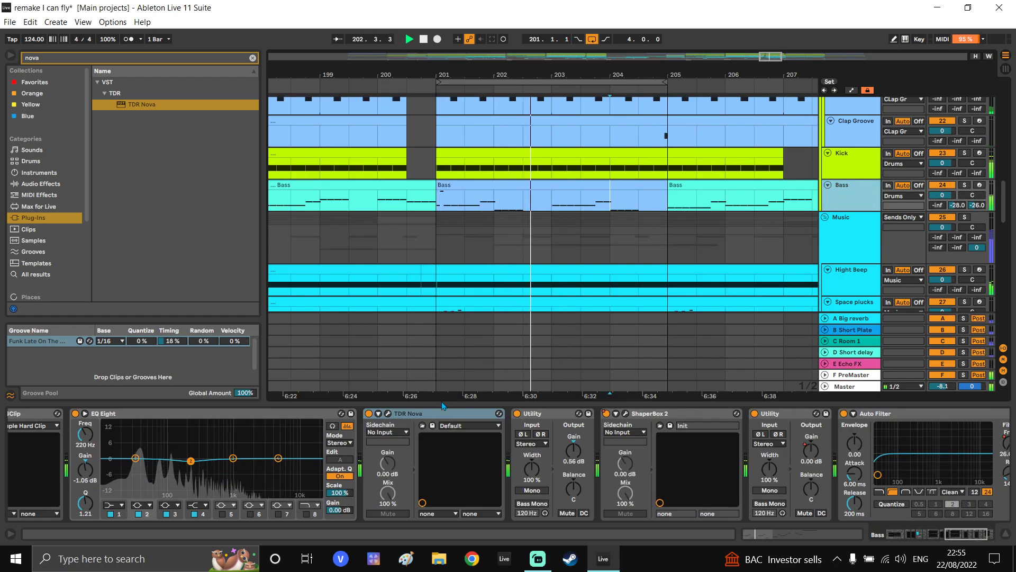
pyautogui.click(388, 413)
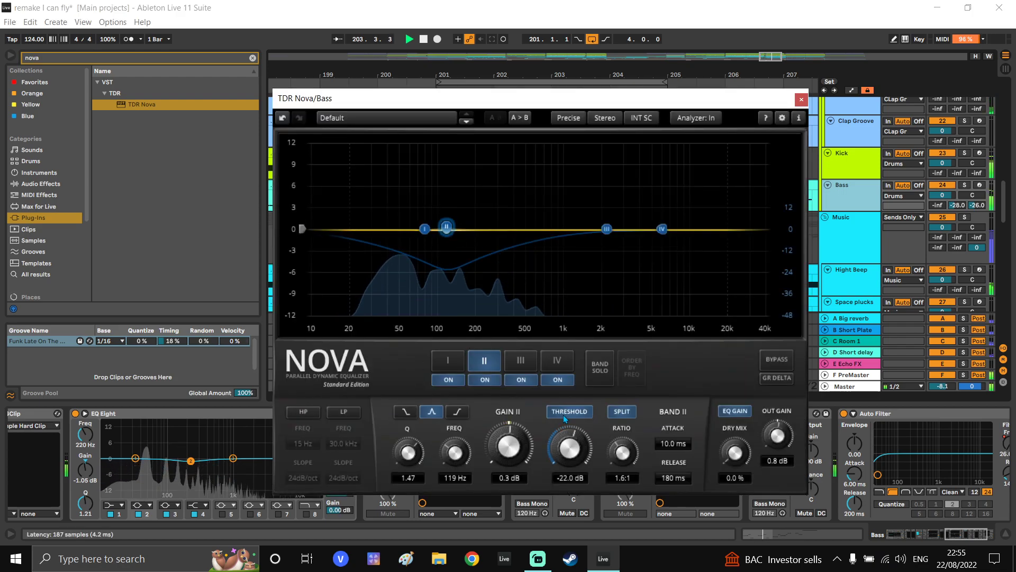
pyautogui.moveTo(621, 453); pyautogui.dragTo(621, 459)
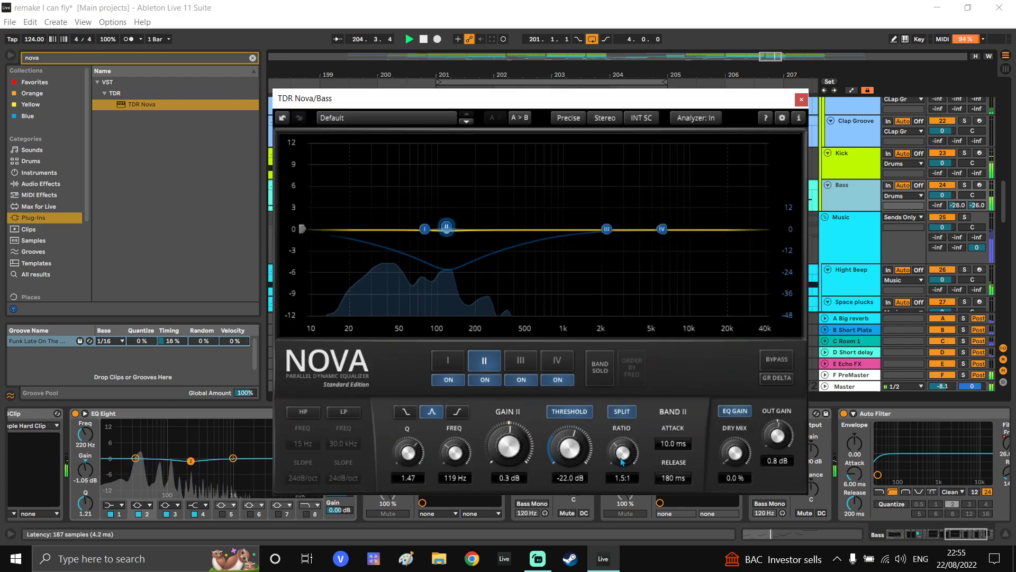
pyautogui.click(801, 100)
# Examine the PreMaster's spectrum and output level in SPAN Plus
pyautogui.click(853, 375)
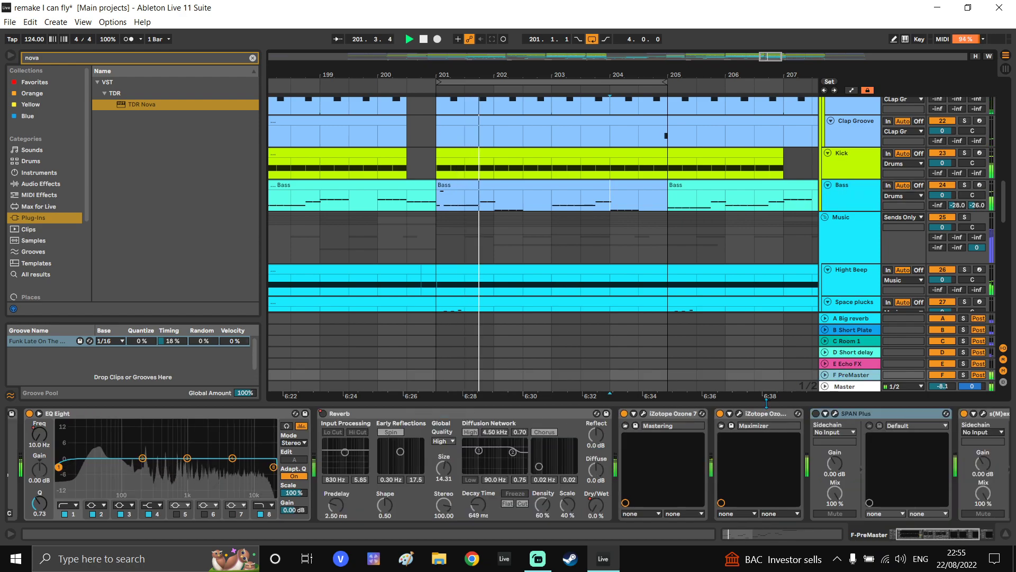
pyautogui.click(836, 414)
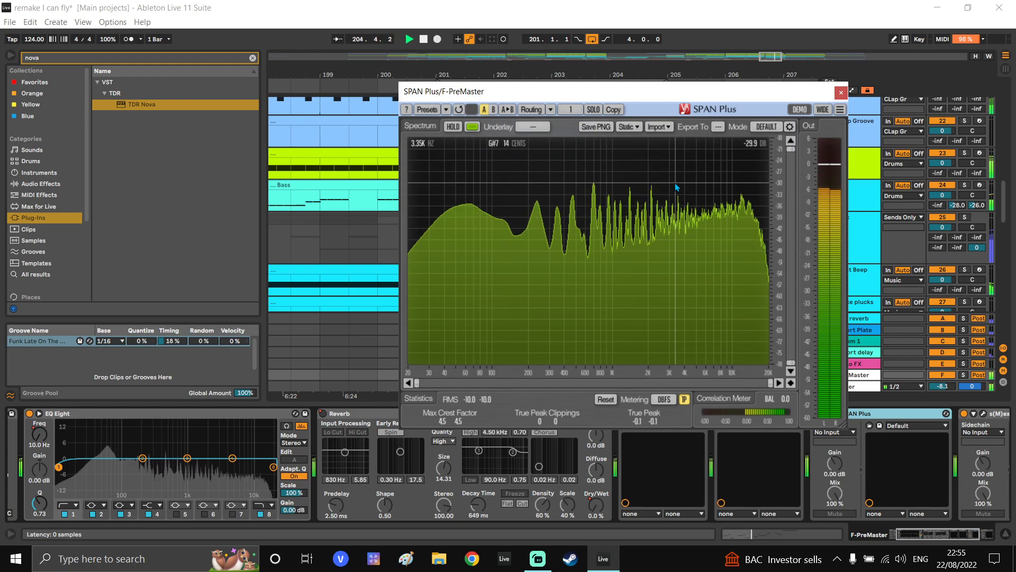
pyautogui.click(841, 93)
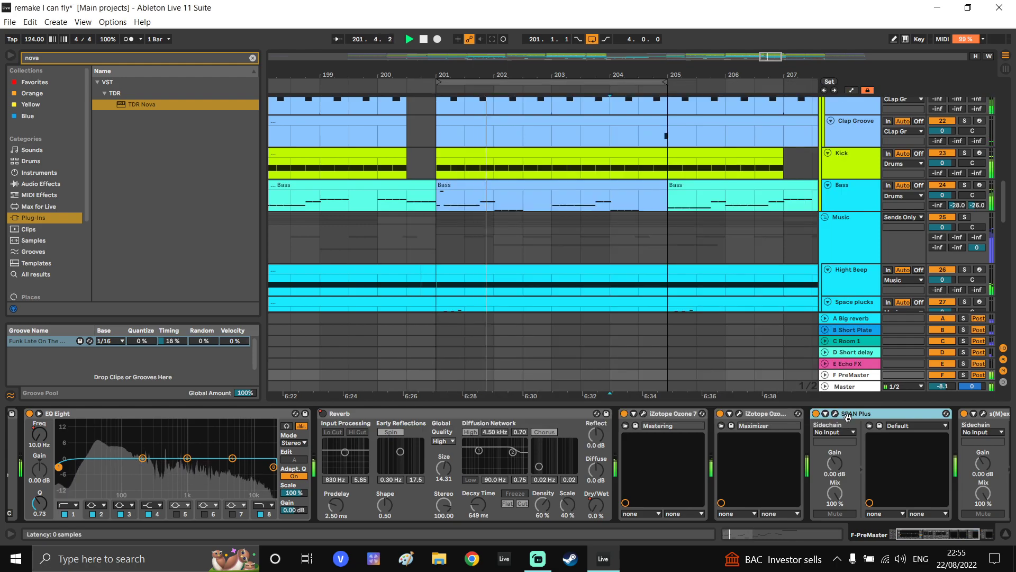
# Set the Ozone 7 Maximizer threshold on the PreMaster to -13.0 dB and close the plug-in
pyautogui.hscroll(3, 848, 416)
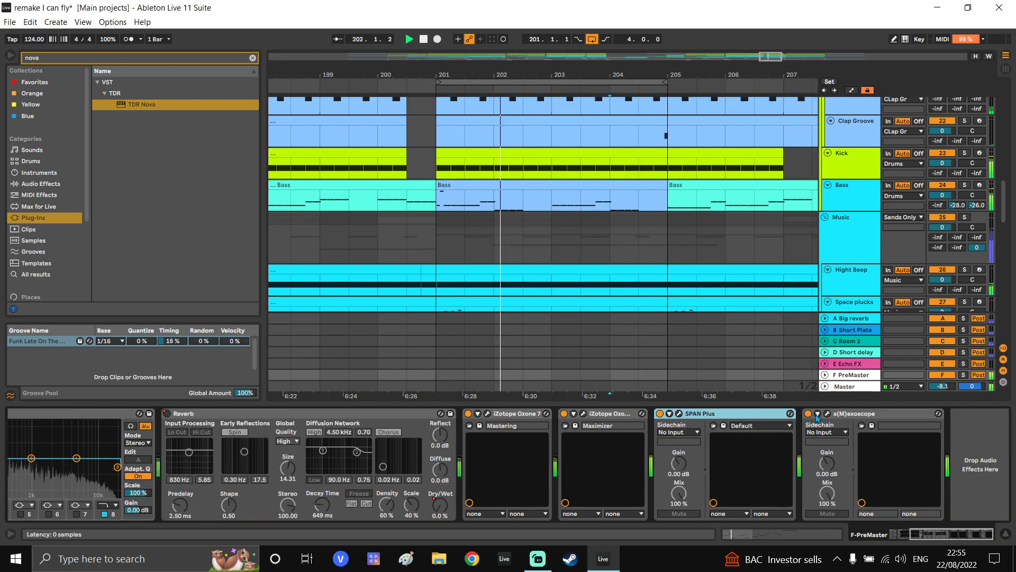
pyautogui.click(583, 413)
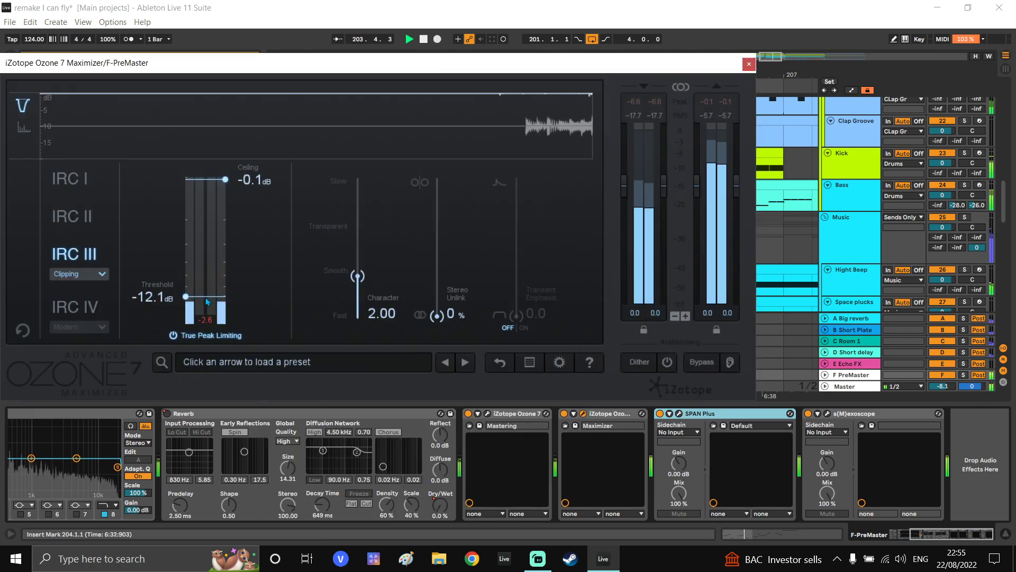
pyautogui.scroll(-3, 206, 302)
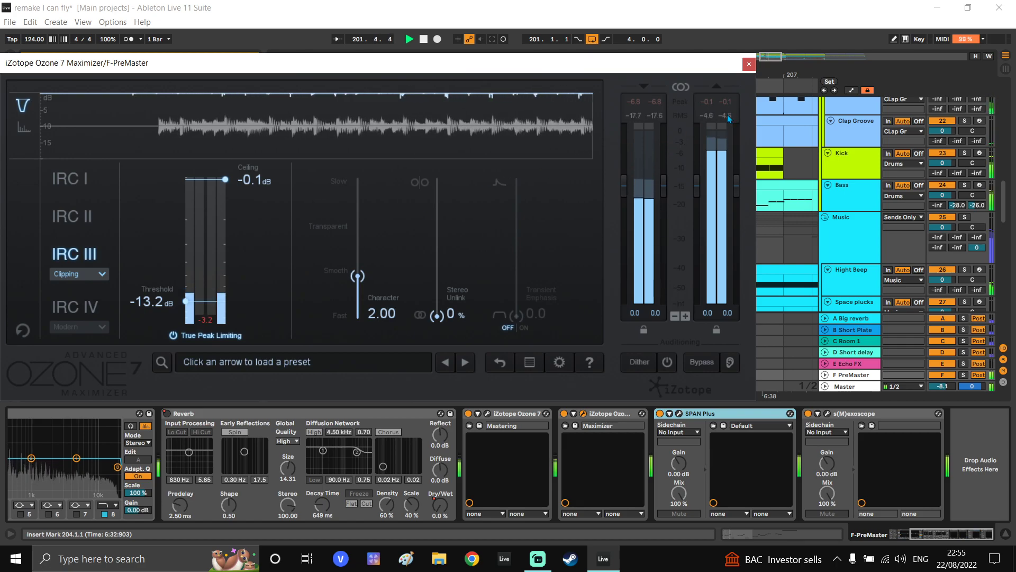
pyautogui.scroll(1, 217, 306)
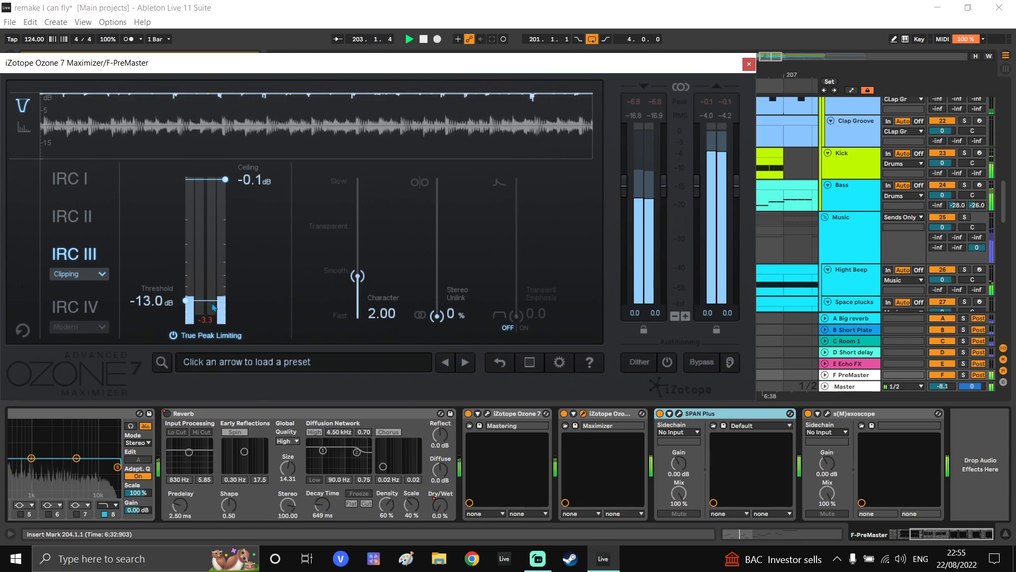
pyautogui.click(749, 64)
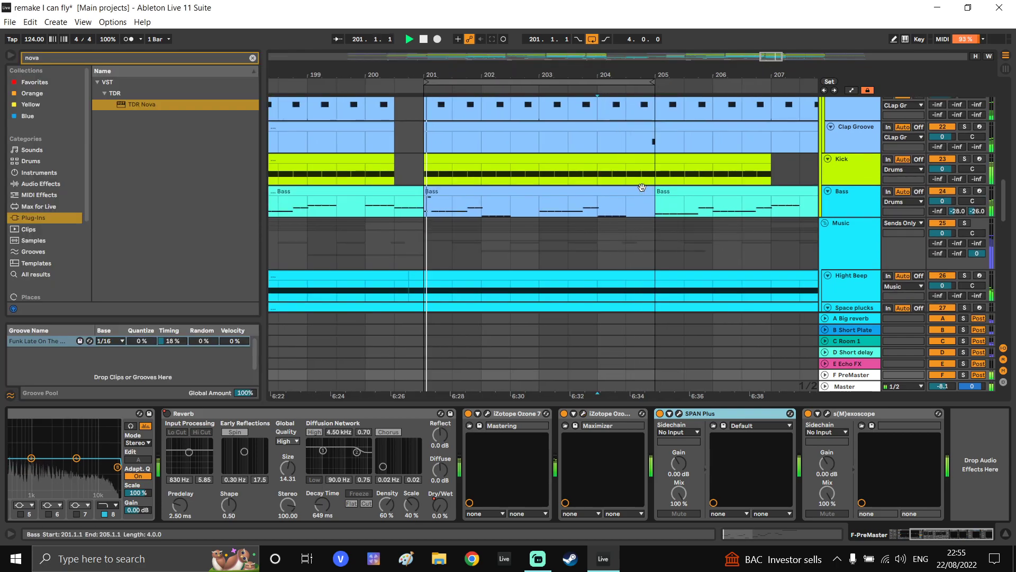
# Clear the plug-in search for "nova" and turn off the arrangement loop
pyautogui.moveTo(640, 189); pyautogui.dragTo(637, 204)
pyautogui.click(252, 59)
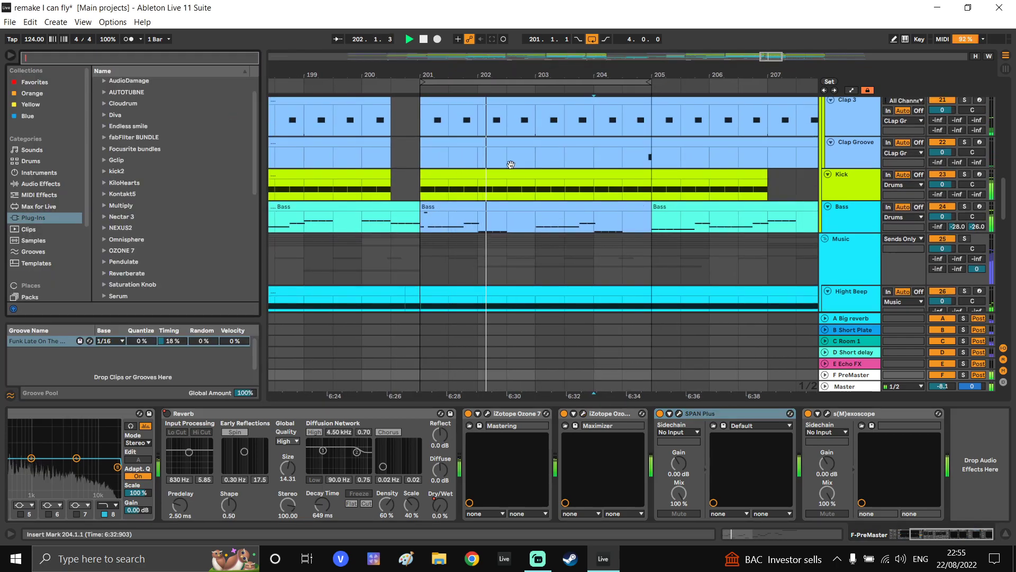
pyautogui.moveTo(503, 160); pyautogui.dragTo(450, 263)
pyautogui.scroll(-3, 450, 264)
pyautogui.moveTo(491, 230); pyautogui.dragTo(469, 250)
pyautogui.moveTo(575, 266); pyautogui.dragTo(598, 219)
pyautogui.scroll(-1, 708, 180)
pyautogui.scroll(-1, 707, 148)
pyautogui.moveTo(701, 245); pyautogui.dragTo(697, 127)
pyautogui.scroll(-3, 598, 224)
pyautogui.write('`')
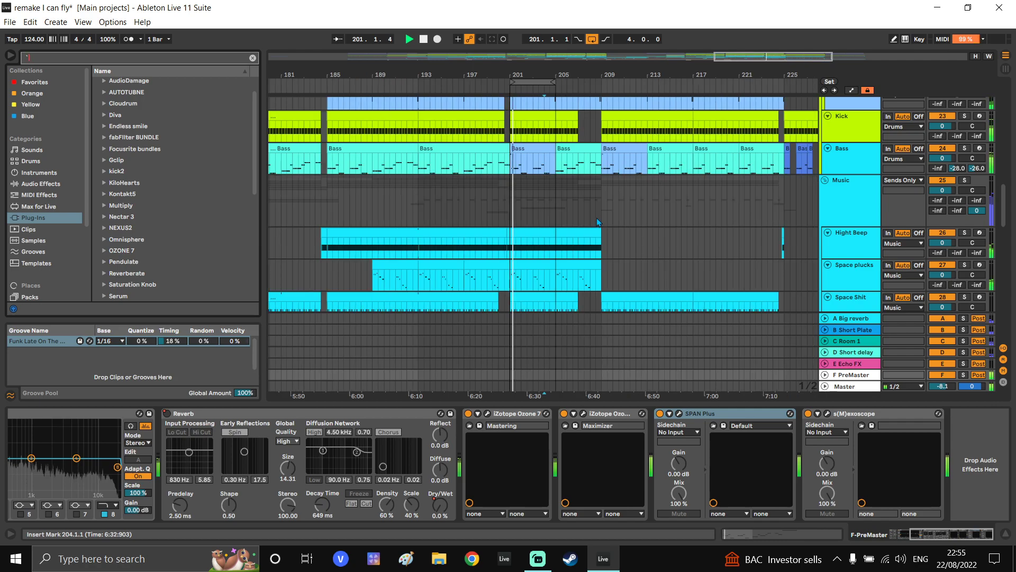
pyautogui.click(593, 42)
# Play the arrangement from around bar 191 and look over the tracks from Space plucks down to Main Vox
pyautogui.moveTo(501, 213); pyautogui.dragTo(501, 201)
pyautogui.moveTo(517, 265); pyautogui.dragTo(570, 122)
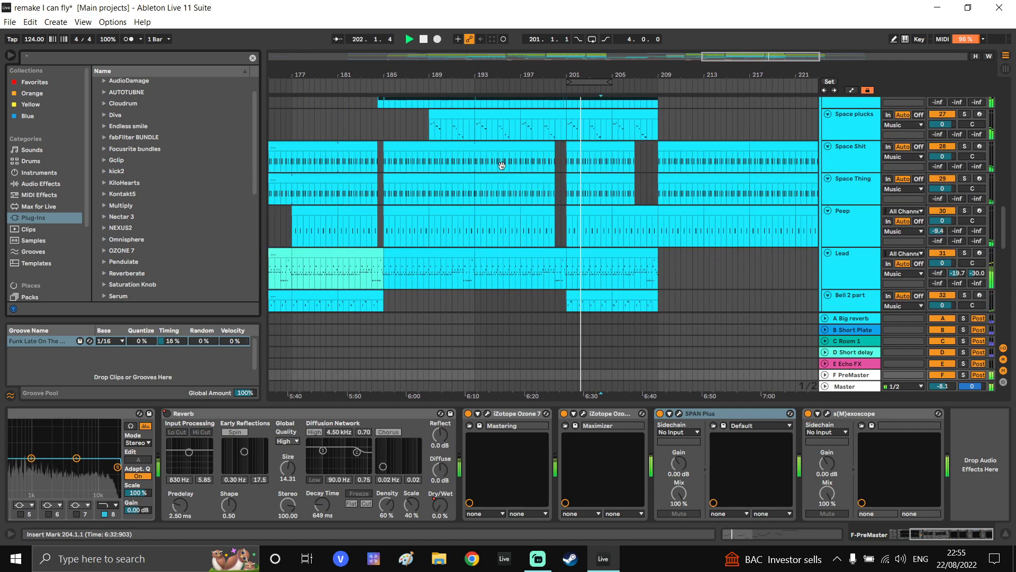
pyautogui.click(464, 212)
pyautogui.moveTo(559, 266); pyautogui.dragTo(557, 125)
pyautogui.moveTo(487, 264); pyautogui.dragTo(508, 204)
pyautogui.scroll(3, 504, 175)
pyautogui.scroll(-3, 508, 204)
pyautogui.moveTo(548, 174); pyautogui.dragTo(546, 152)
pyautogui.scroll(3, 546, 159)
pyautogui.moveTo(521, 185); pyautogui.dragTo(520, 196)
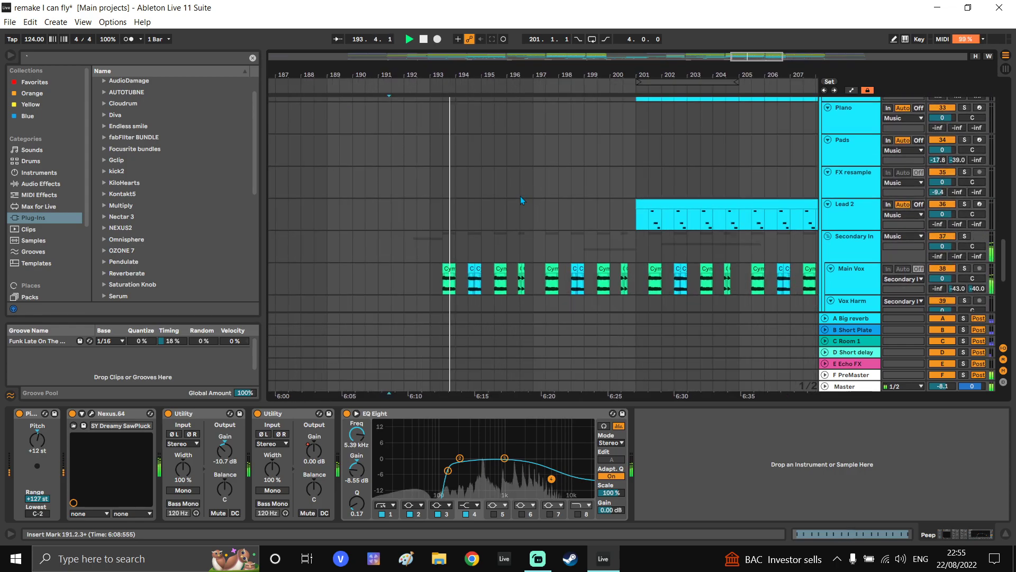
pyautogui.scroll(-3, 519, 196)
pyautogui.moveTo(445, 186); pyautogui.dragTo(454, 315)
pyautogui.click(456, 220)
pyautogui.moveTo(490, 218); pyautogui.dragTo(496, 241)
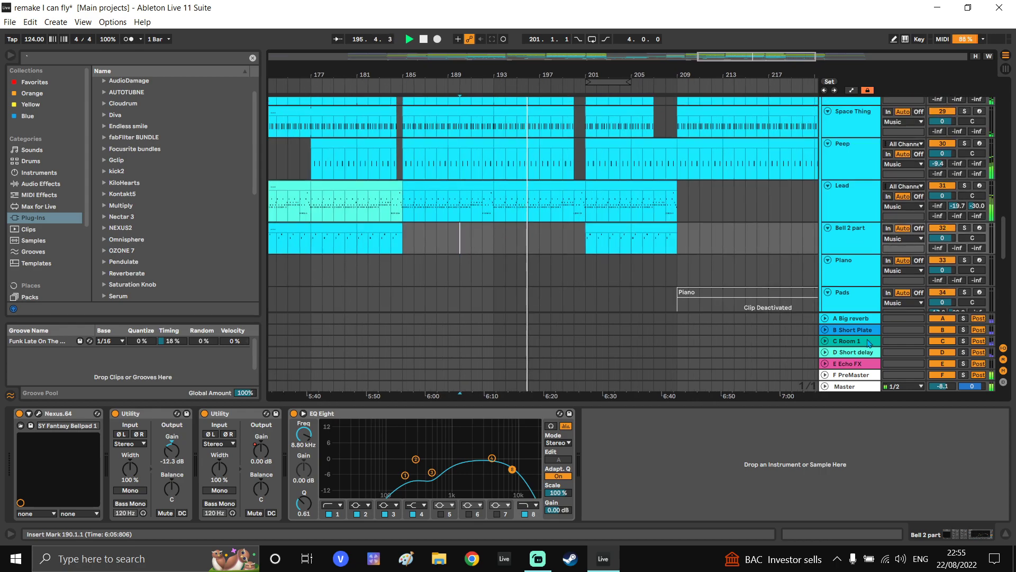
# Restart playback from about bar 183 and review the transition at bar 185 across the bass and music tracks
pyautogui.moveTo(574, 201); pyautogui.dragTo(564, 266)
pyautogui.moveTo(579, 175); pyautogui.dragTo(579, 201)
pyautogui.moveTo(621, 285); pyautogui.dragTo(624, 254)
pyautogui.click(403, 153)
pyautogui.press('space')
pyautogui.press('space')
pyautogui.moveTo(423, 155); pyautogui.dragTo(425, 156)
pyautogui.scroll(2, 423, 157)
pyautogui.scroll(-2, 459, 169)
pyautogui.moveTo(472, 279); pyautogui.dragTo(458, 198)
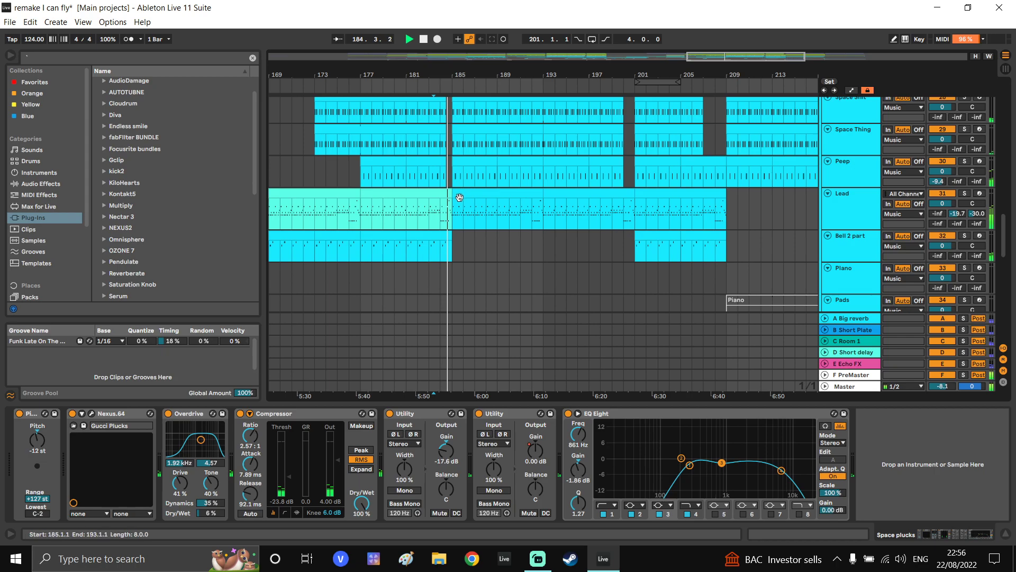
pyautogui.scroll(6, 462, 200)
pyautogui.scroll(-8, 482, 240)
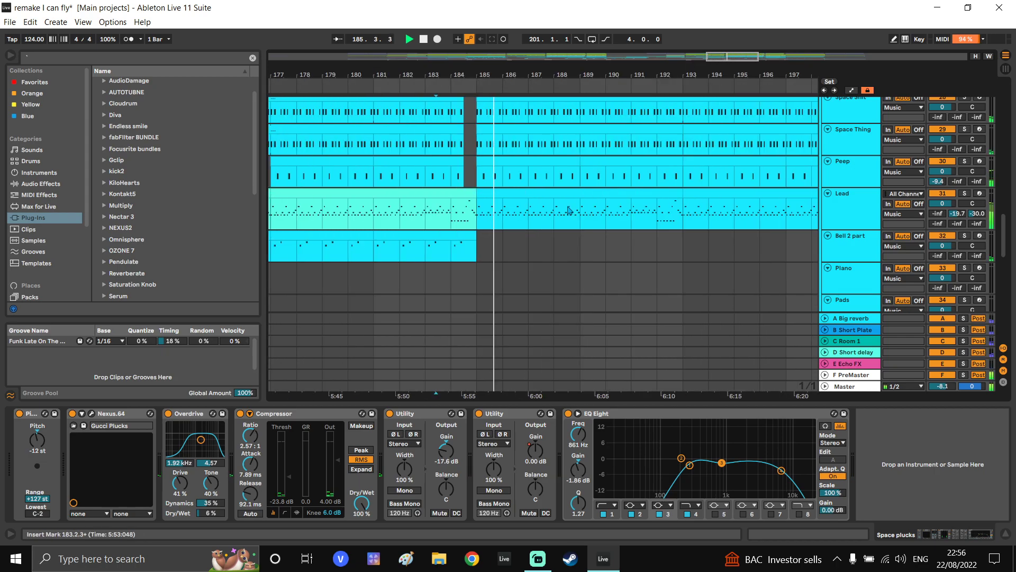
pyautogui.scroll(8, 639, 227)
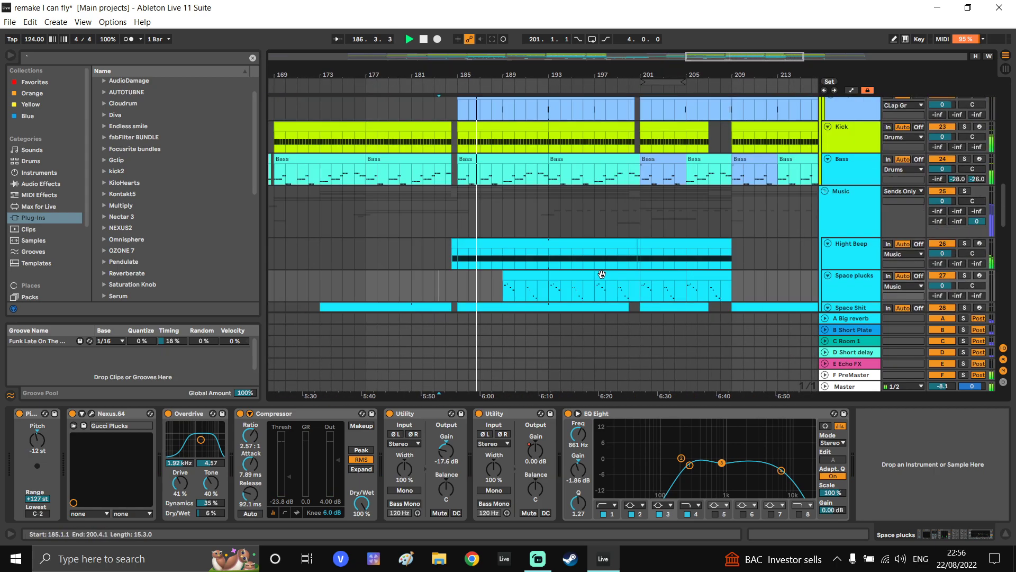
# Activate EQ Eight on the Master, adjust its low cut and set its high cut to 17.4 kHz with Q 0.39
pyautogui.click(802, 217)
pyautogui.scroll(-2, 652, 191)
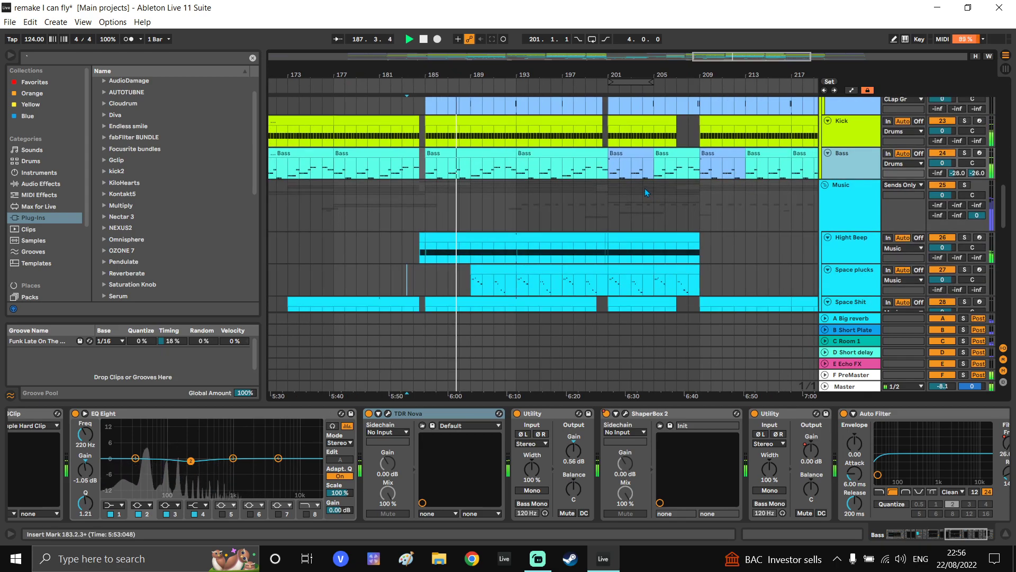
pyautogui.click(852, 386)
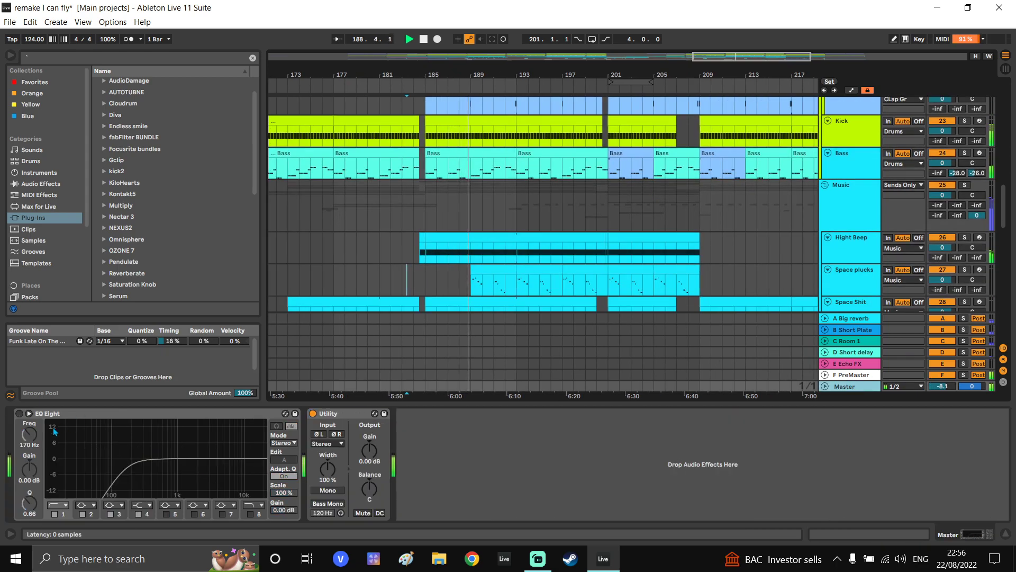
pyautogui.click(19, 413)
pyautogui.click(848, 376)
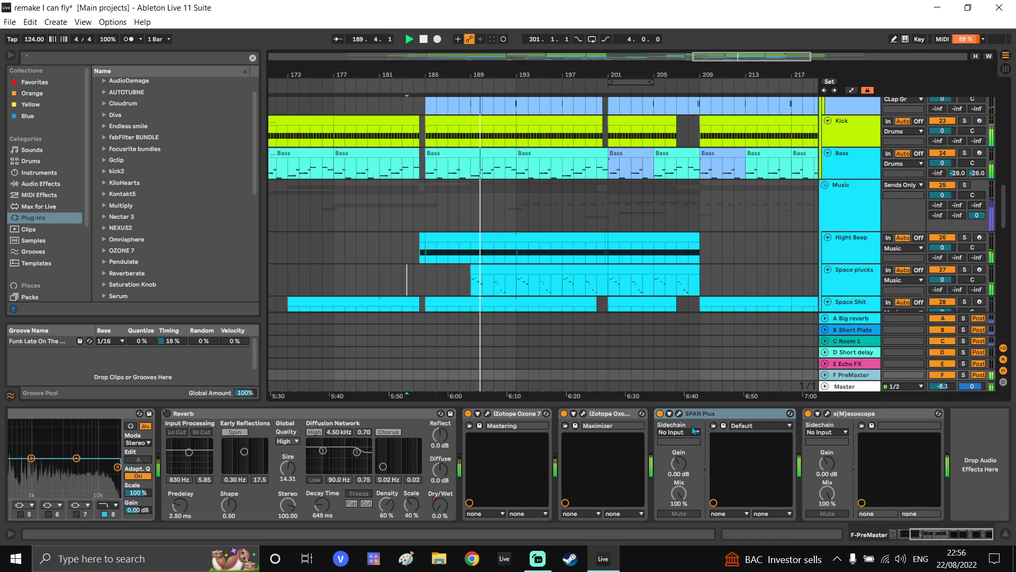
pyautogui.click(857, 387)
pyautogui.moveTo(128, 468)
pyautogui.mouseDown()
pyautogui.moveTo(106, 467)
pyautogui.moveTo(133, 473)
pyautogui.mouseUp()
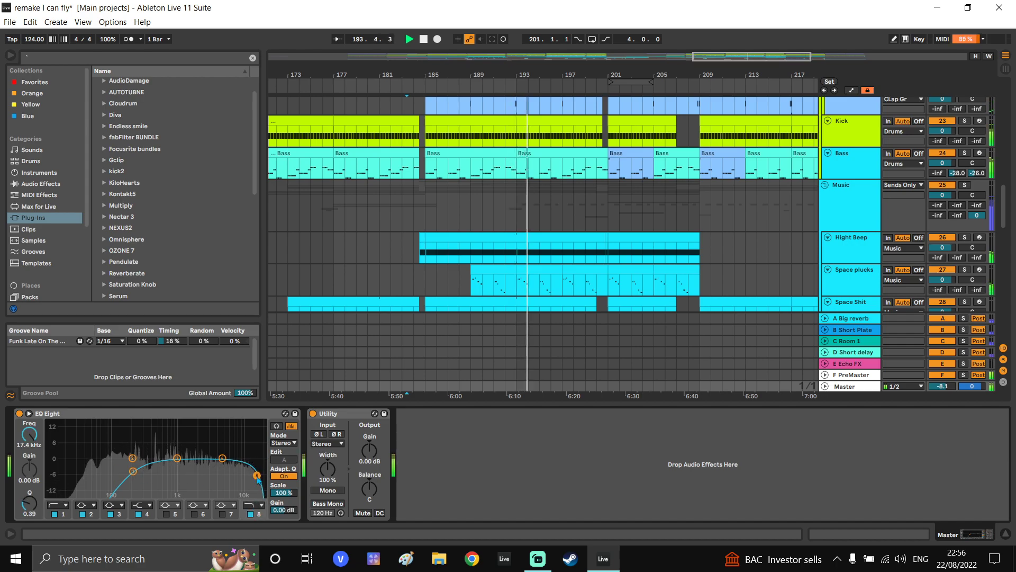
# Lower the Master track volume to -34.7 dB
pyautogui.moveTo(942, 386); pyautogui.dragTo(941, 408)
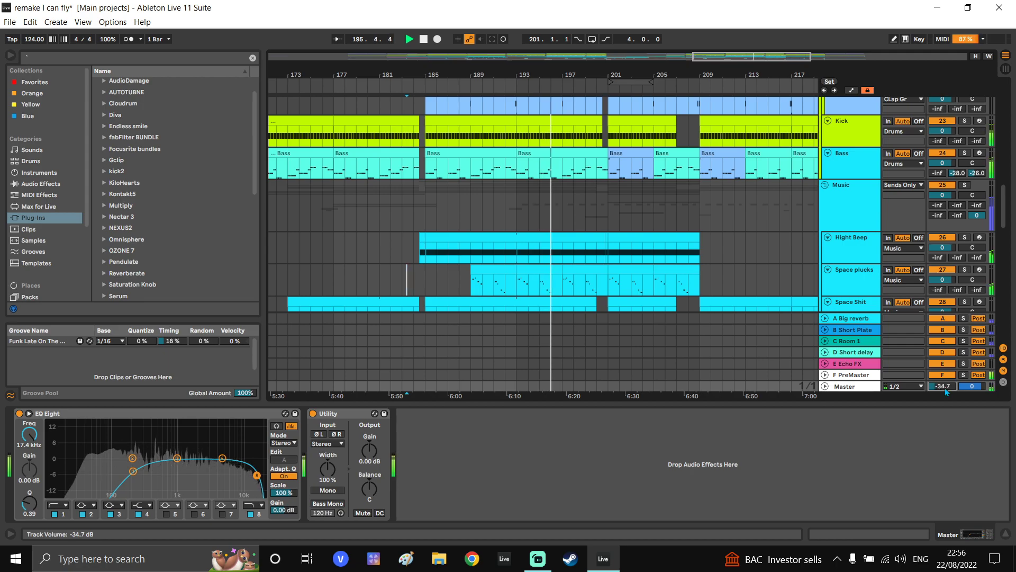
pyautogui.scroll(6, 611, 170)
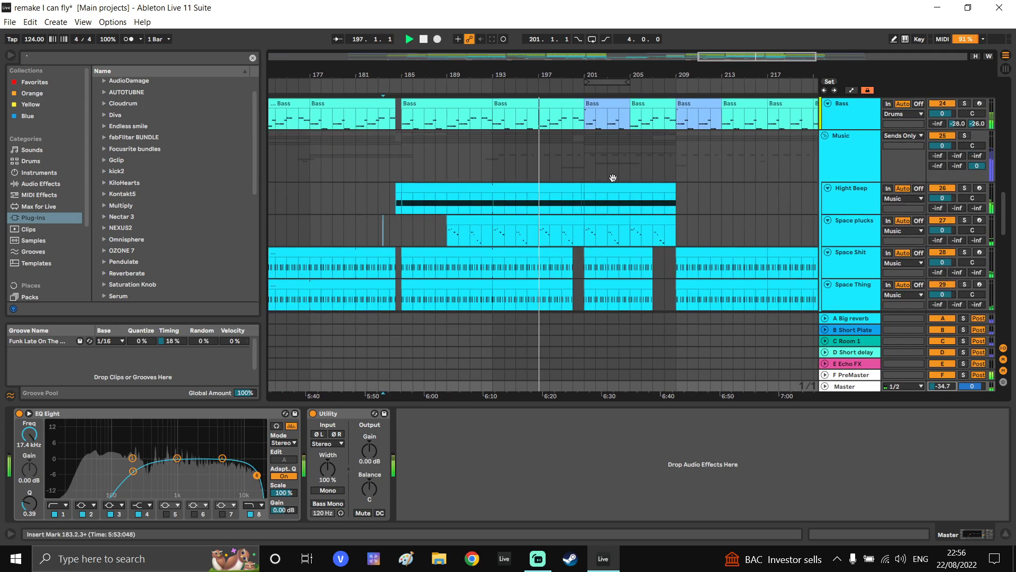
# Adjust band 3 of EQ Eight on the CLap Gr track to 495 Hz with a gain of 0.64 dB
pyautogui.click(859, 143)
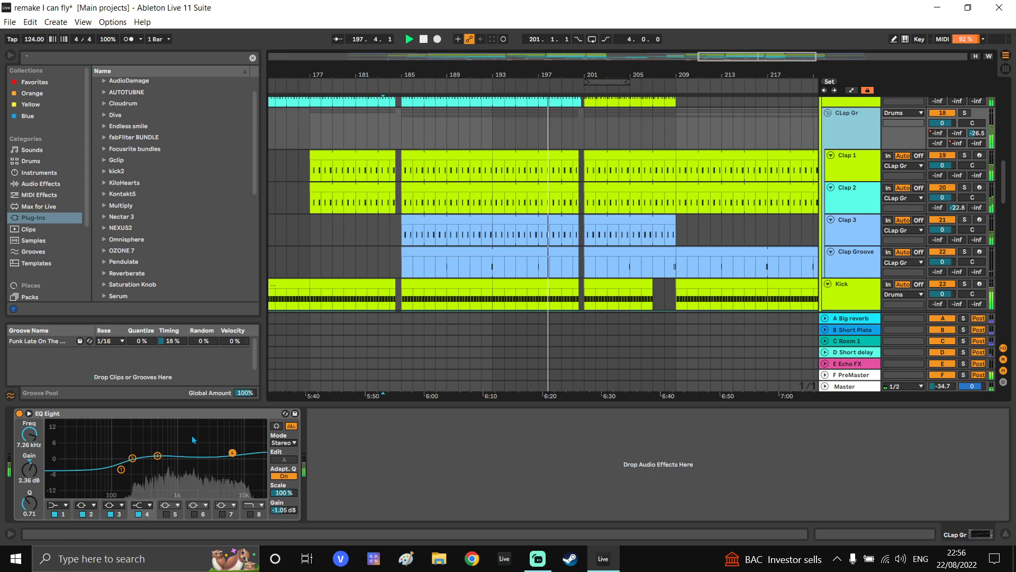
pyautogui.click(158, 457)
pyautogui.scroll(-10, 808, 359)
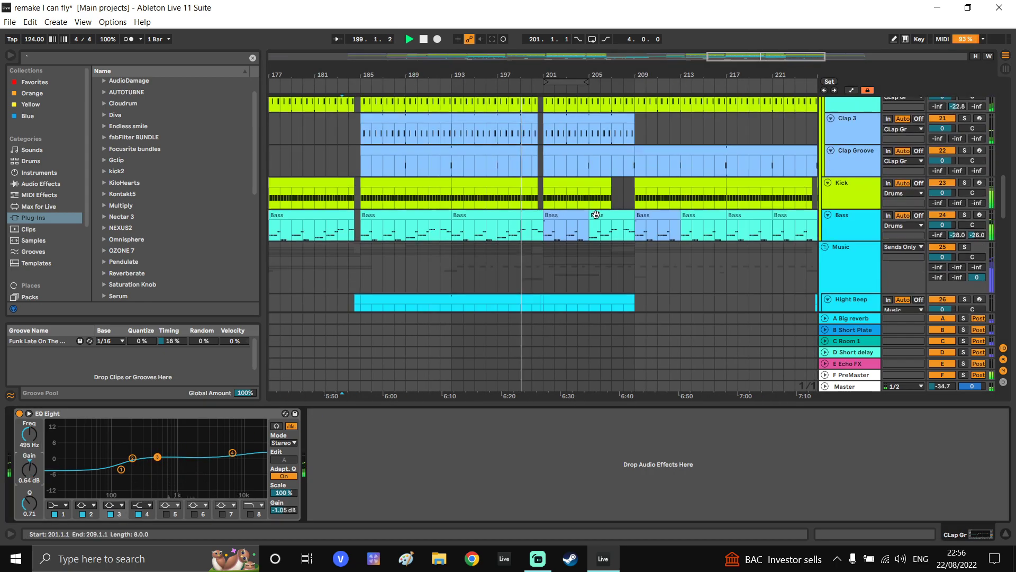
# Look over the device chains on the PreMaster return and the Bass track during playback
pyautogui.click(849, 375)
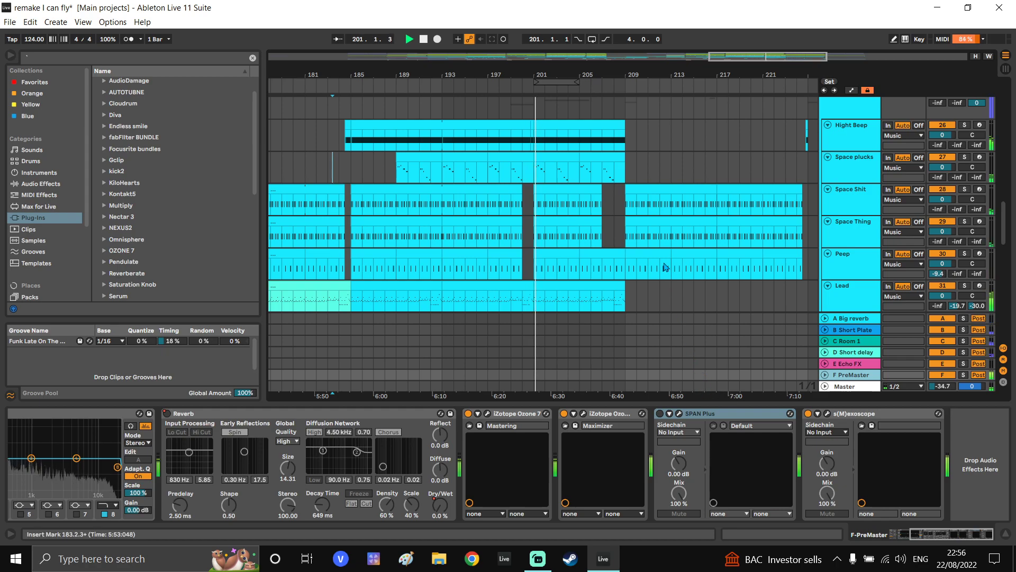
pyautogui.moveTo(639, 181); pyautogui.dragTo(643, 330)
pyautogui.click(856, 202)
pyautogui.doubleClick(576, 456)
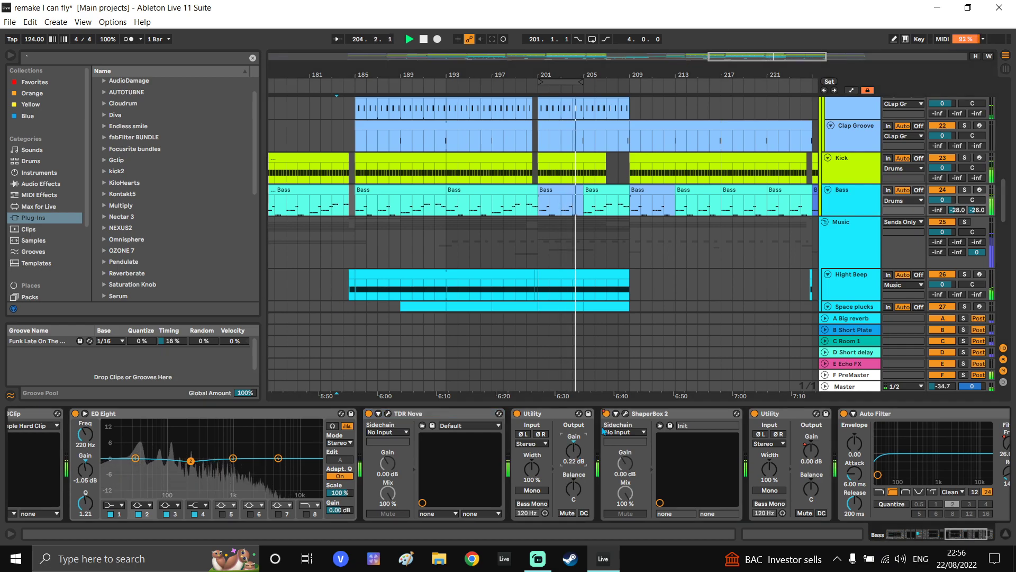
# Set band 3 of the Bass EQ Eight to 539 Hz, -1.12 dB and Q 0.49, auditioning it from bar 201
pyautogui.click(854, 209)
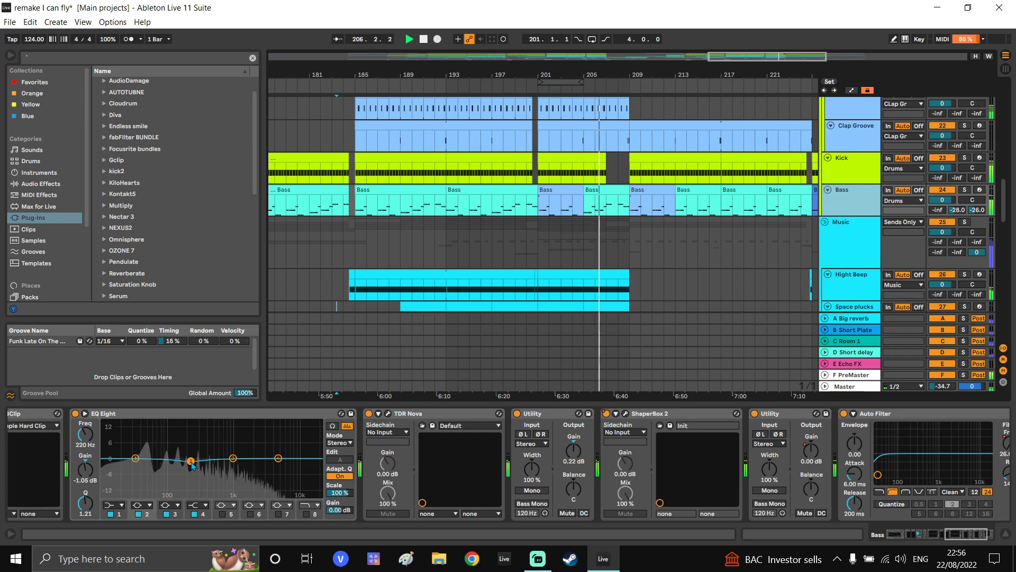
pyautogui.moveTo(233, 458); pyautogui.dragTo(209, 443)
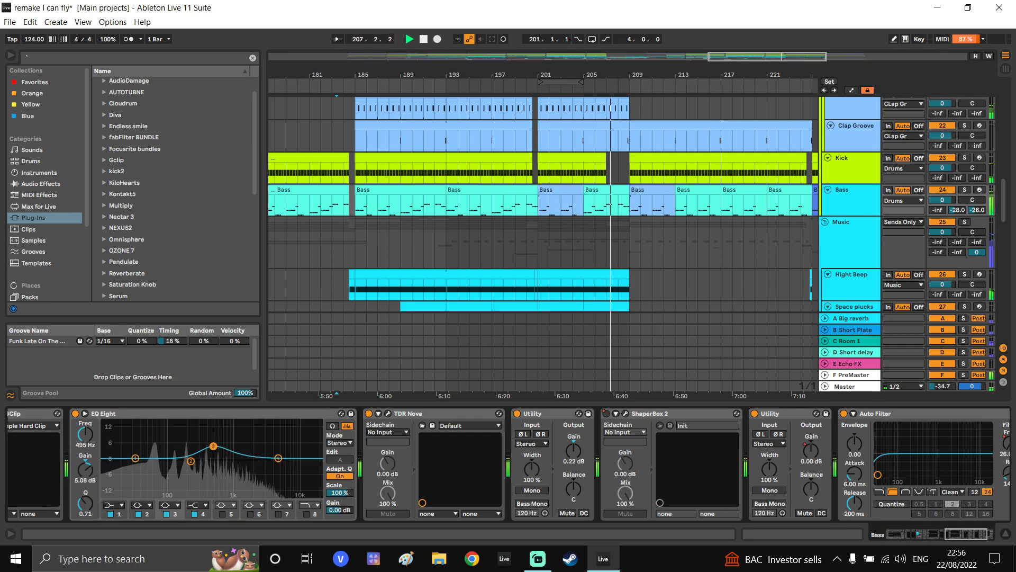
pyautogui.moveTo(210, 465); pyautogui.dragTo(211, 464)
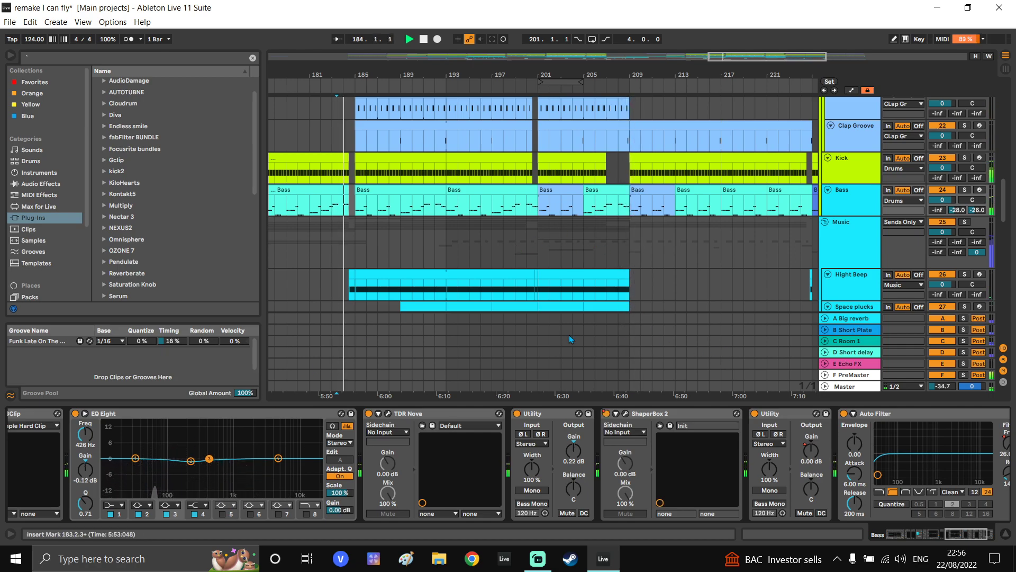
pyautogui.press('space')
pyautogui.click(540, 210)
pyautogui.press('space')
pyautogui.moveTo(209, 459); pyautogui.dragTo(224, 445)
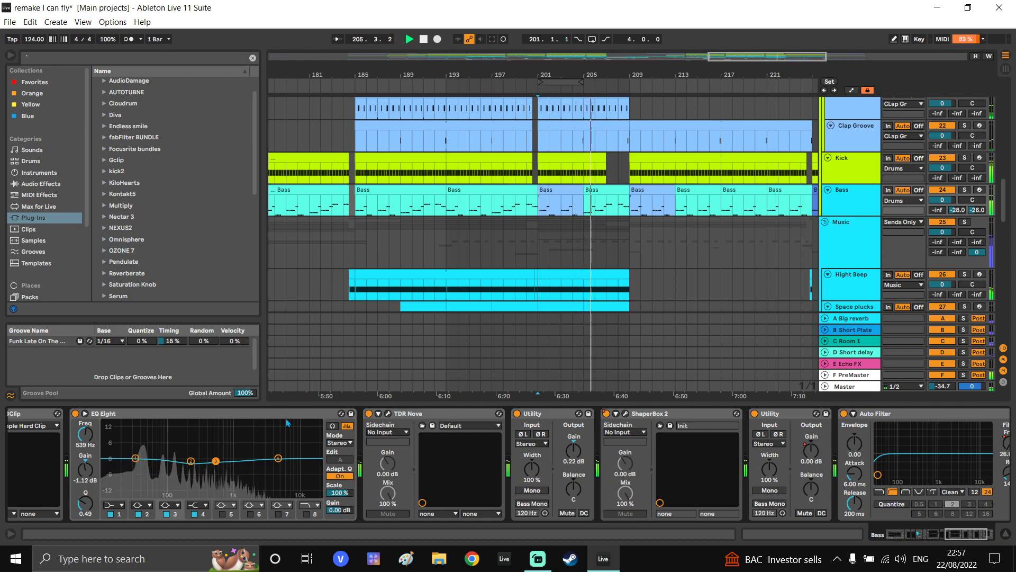
# Raise the Master track volume to -3.7 dB and deactivate EQ Eight on the Master
pyautogui.click(850, 375)
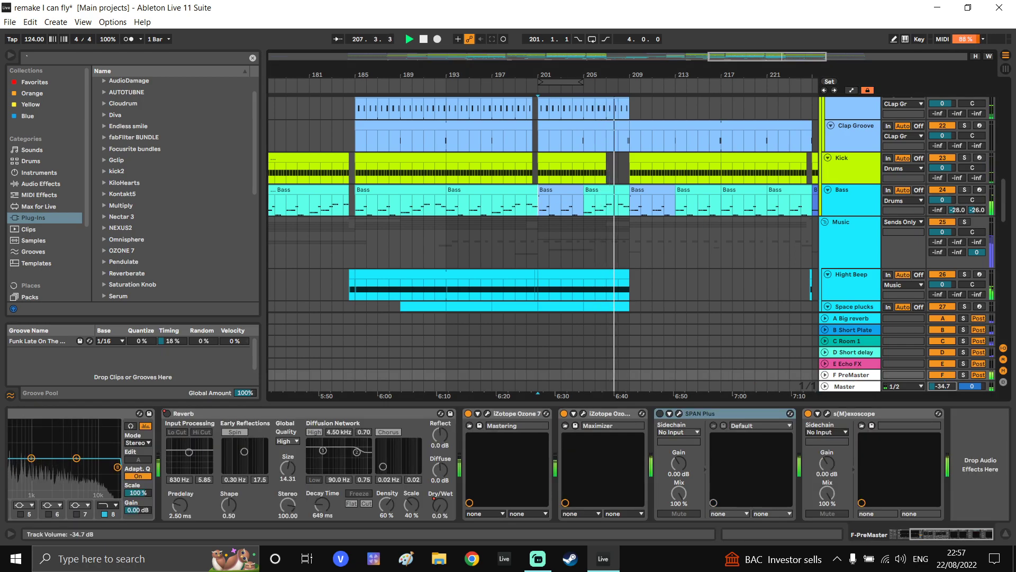
pyautogui.moveTo(945, 385); pyautogui.dragTo(945, 354)
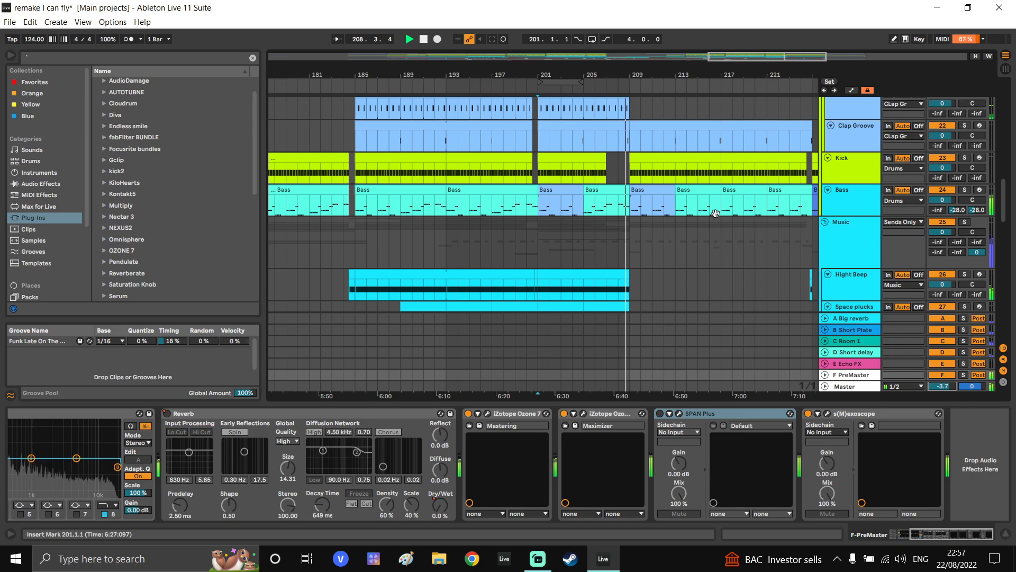
pyautogui.scroll(-6, 721, 214)
pyautogui.click(447, 202)
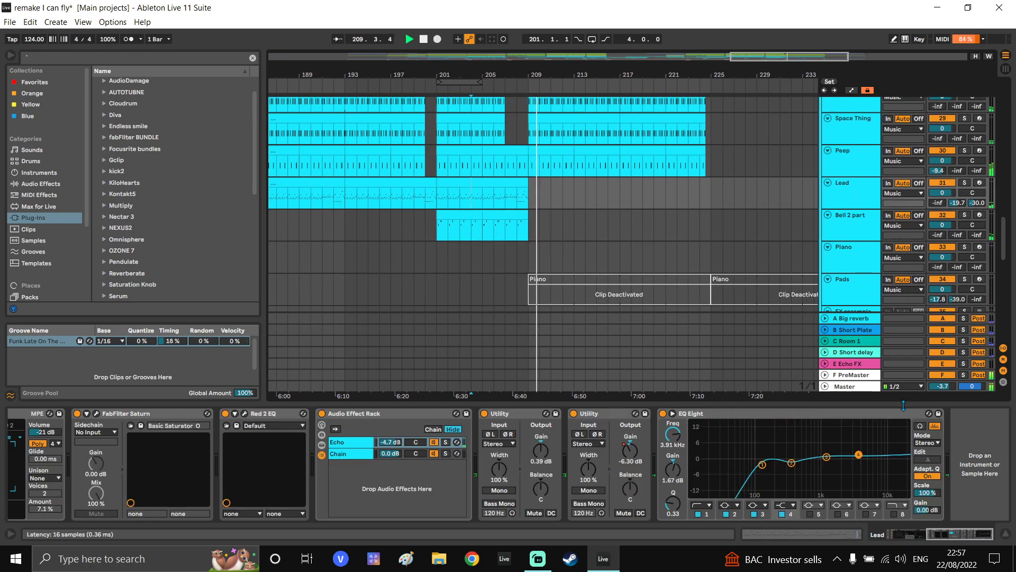
pyautogui.click(851, 387)
pyautogui.click(20, 414)
# Restart playback from around bar 184 to hear the vocal section lead into bar 185
pyautogui.moveTo(479, 202); pyautogui.dragTo(485, 220)
pyautogui.moveTo(384, 318); pyautogui.dragTo(508, 123)
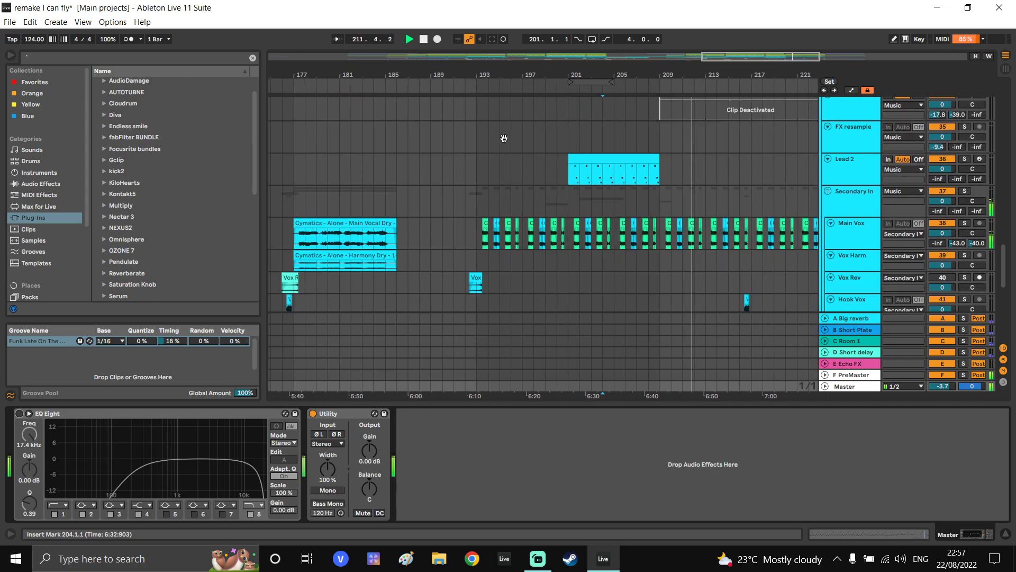
pyautogui.moveTo(463, 211); pyautogui.dragTo(446, 214)
pyautogui.click(405, 212)
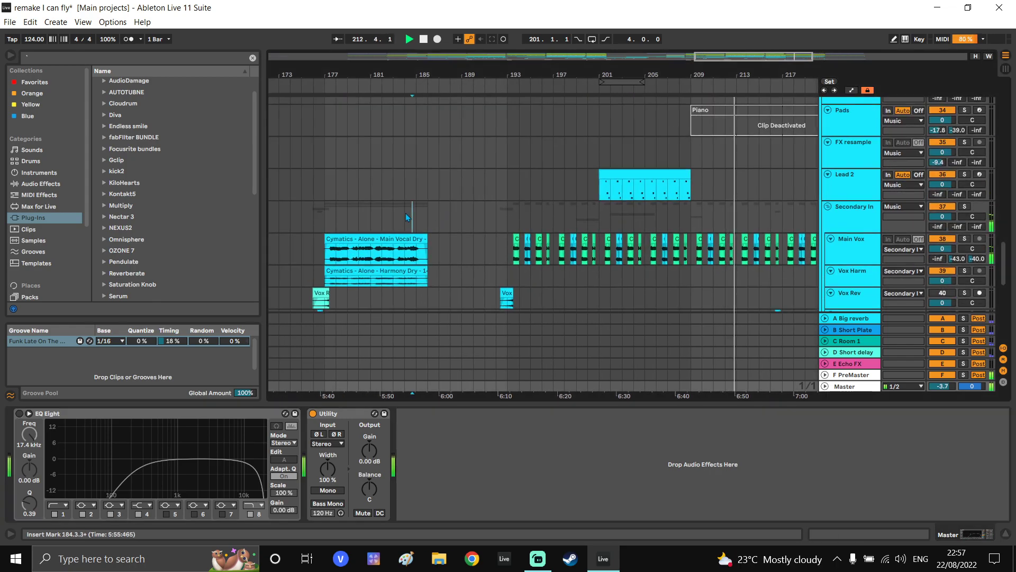
pyautogui.press('space')
pyautogui.press('space')
# Review the playing tracks from the secondary instruments up through the music, claps and drums to SC
pyautogui.scroll(2, 405, 211)
pyautogui.scroll(-2, 431, 213)
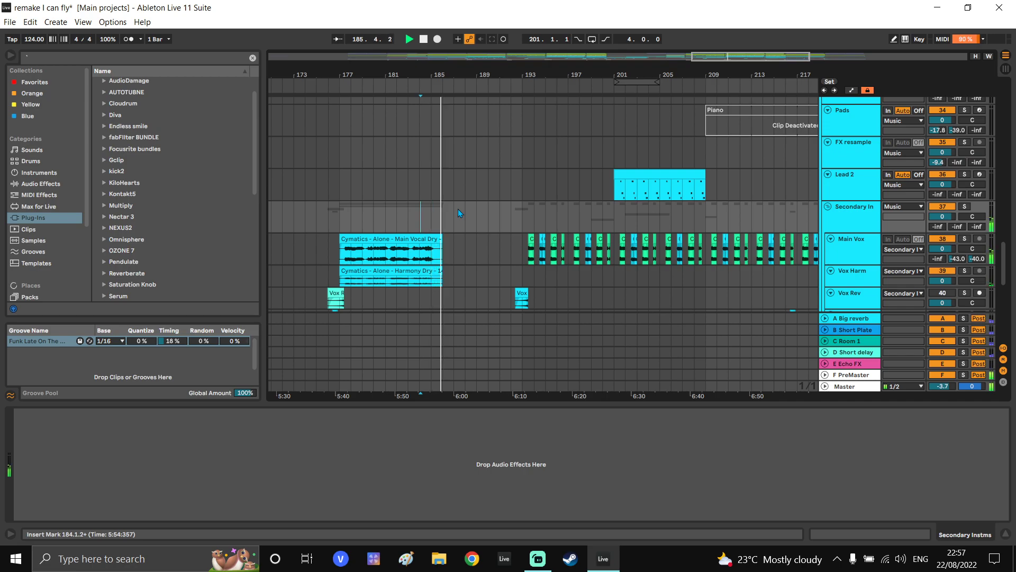
pyautogui.scroll(6, 458, 208)
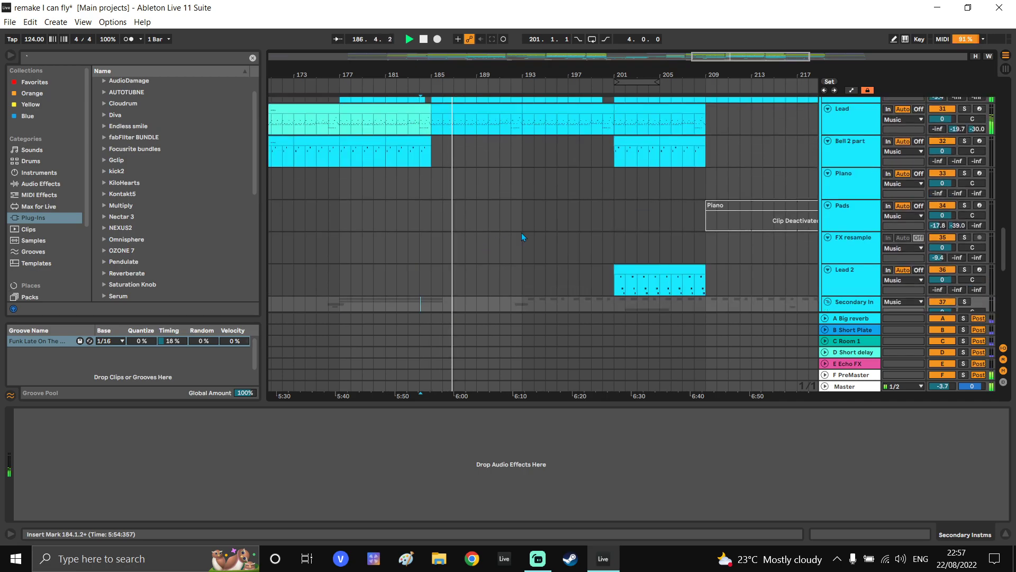
pyautogui.scroll(10, 556, 232)
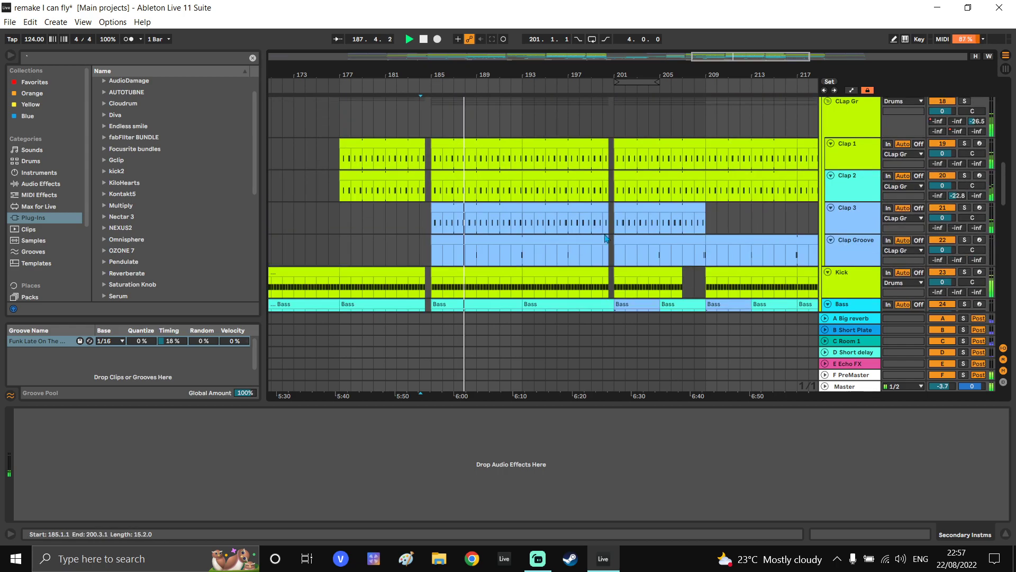
pyautogui.scroll(12, 651, 238)
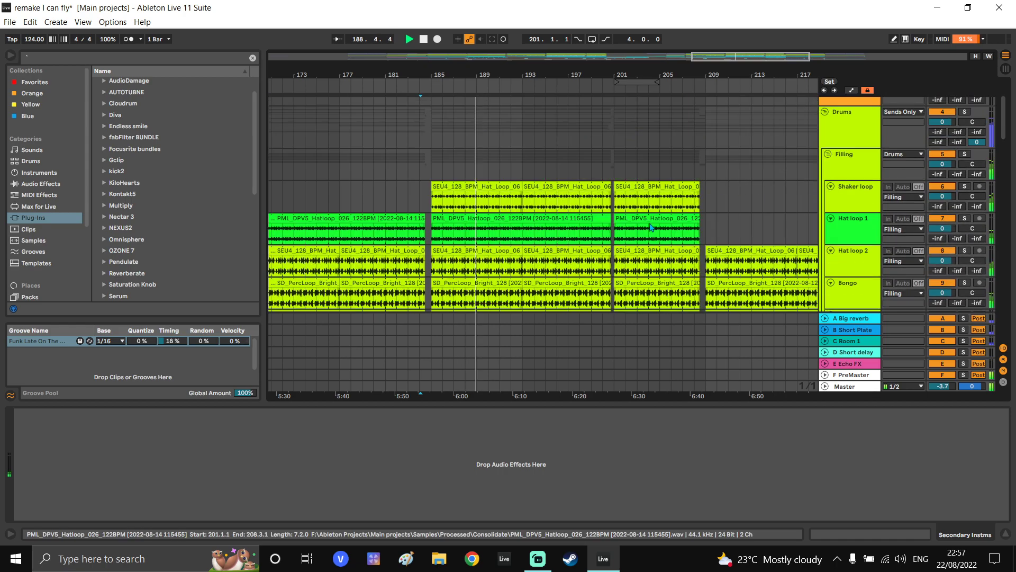
pyautogui.scroll(2, 652, 162)
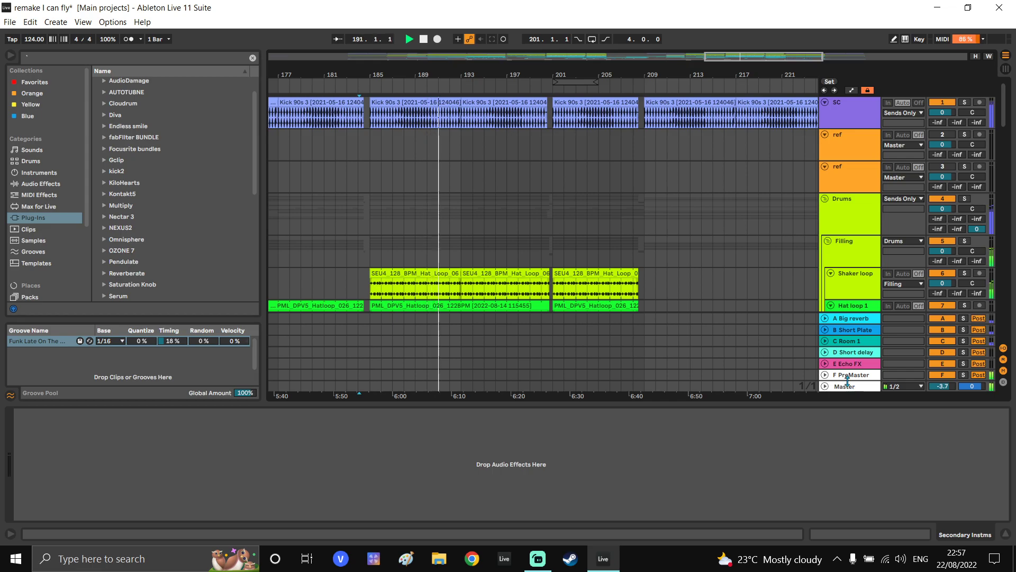
pyautogui.scroll(-1, 556, 223)
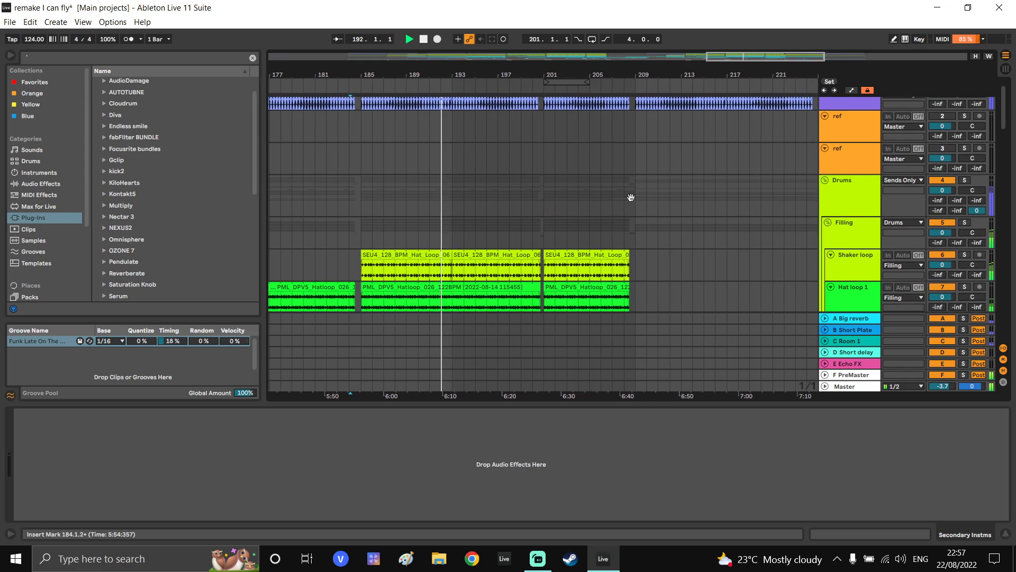
# Narrow the browser to widen the arrangement around bars 192 to 215, and stop playback at bar 201
pyautogui.hscroll(5, 484, 208)
pyautogui.scroll(3, 415, 188)
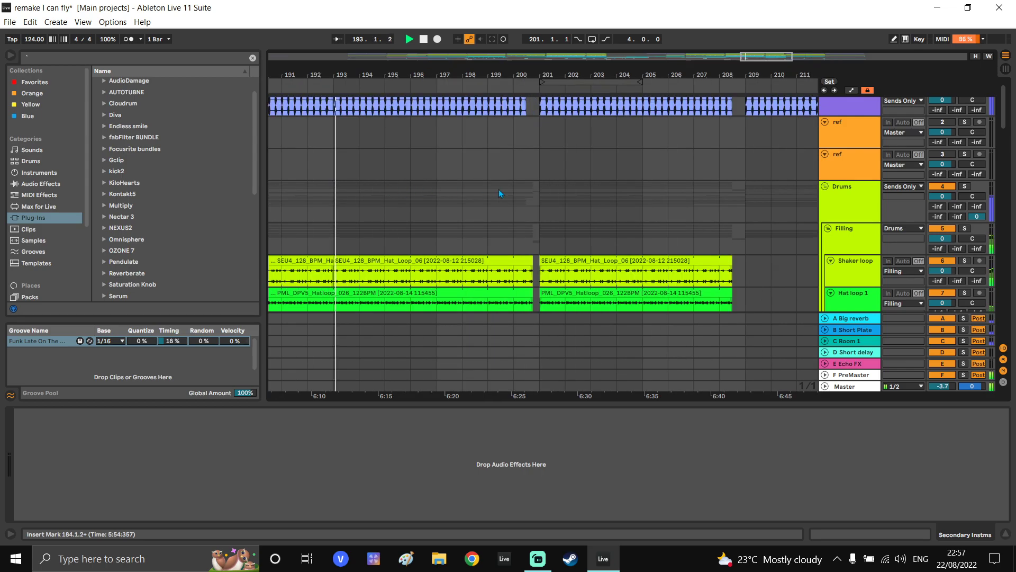
pyautogui.moveTo(551, 194); pyautogui.dragTo(541, 197)
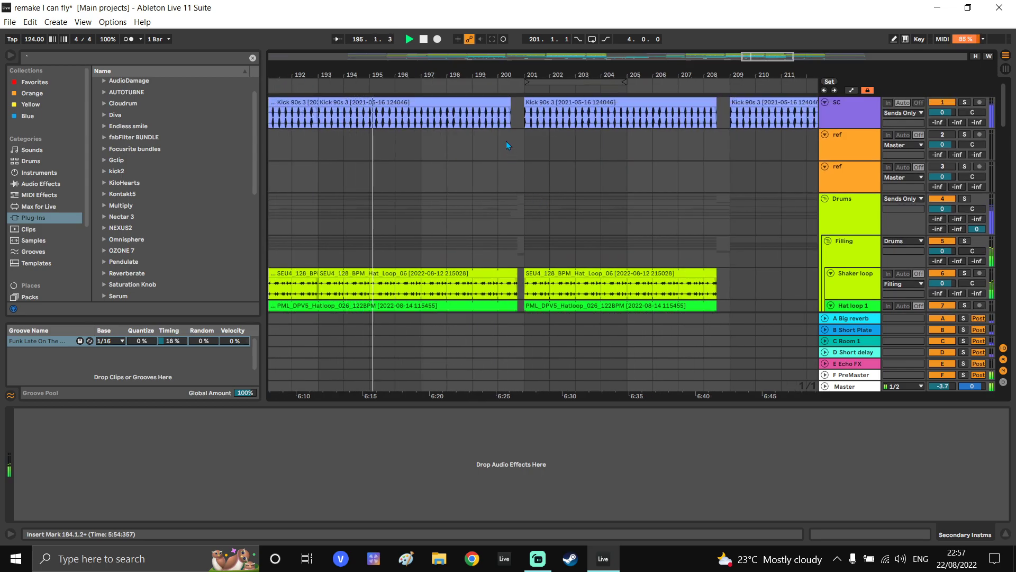
pyautogui.moveTo(263, 131); pyautogui.dragTo(171, 130)
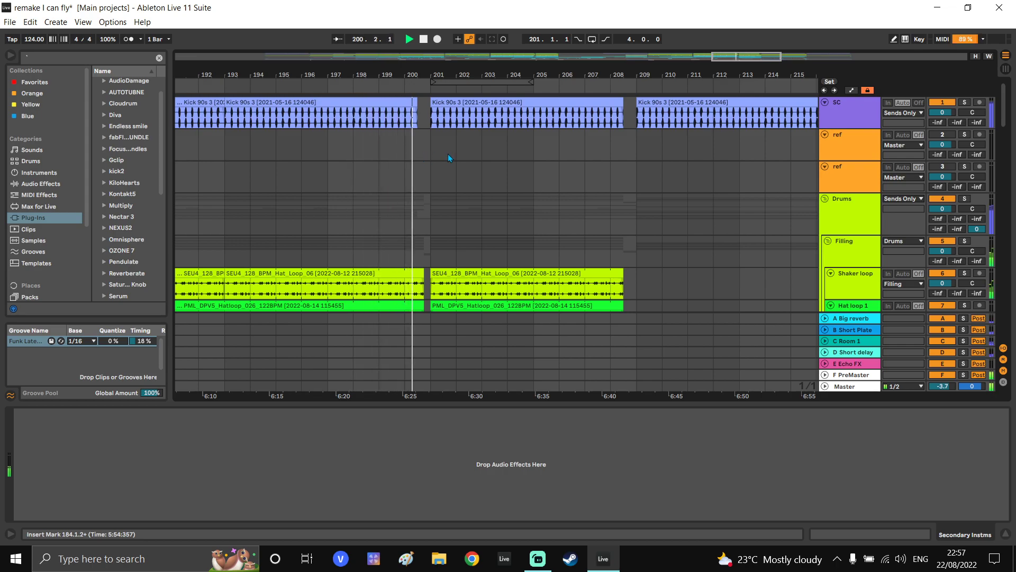
pyautogui.press('space')
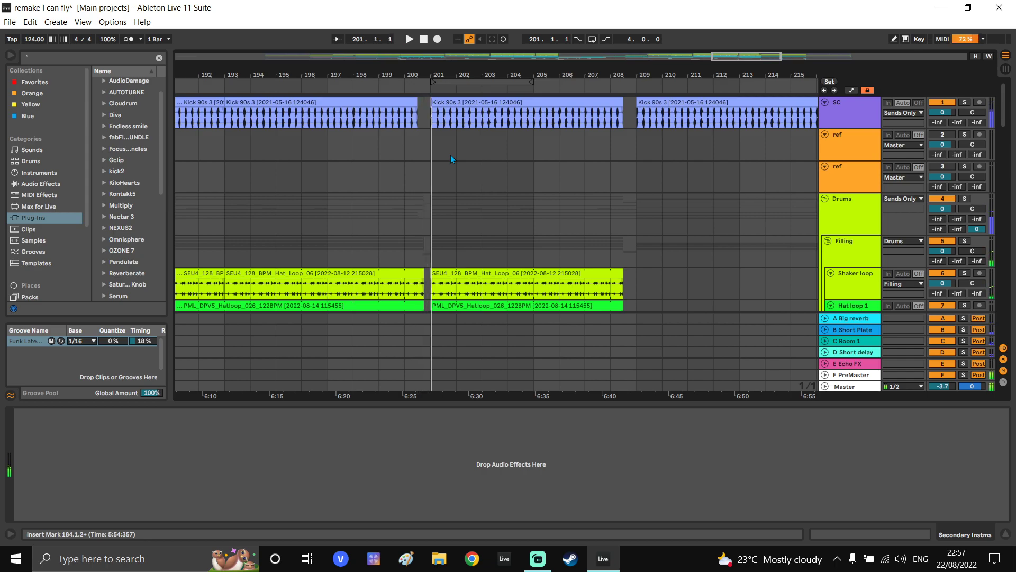